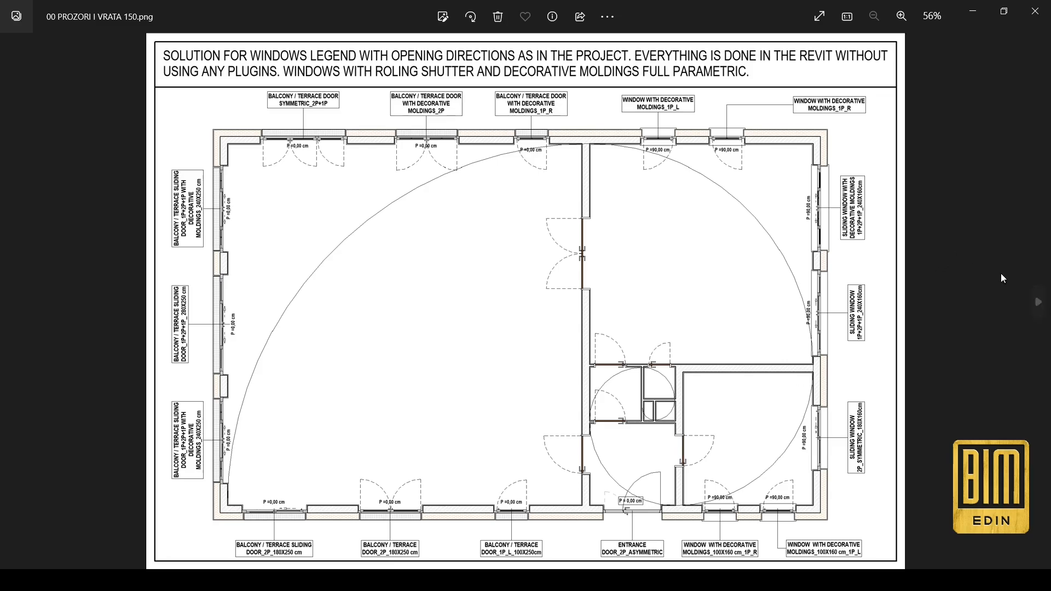
# - Open the 01.png legend sheet and examine its balcony and terrace door elevations, sections and plans in the upper rows
pyautogui.click(1037, 303)
pyautogui.scroll(2, 216, 109)
pyautogui.scroll(3, 80, 129)
pyautogui.moveTo(901, 314); pyautogui.dragTo(537, 299)
pyautogui.moveTo(851, 271); pyautogui.dragTo(532, 247)
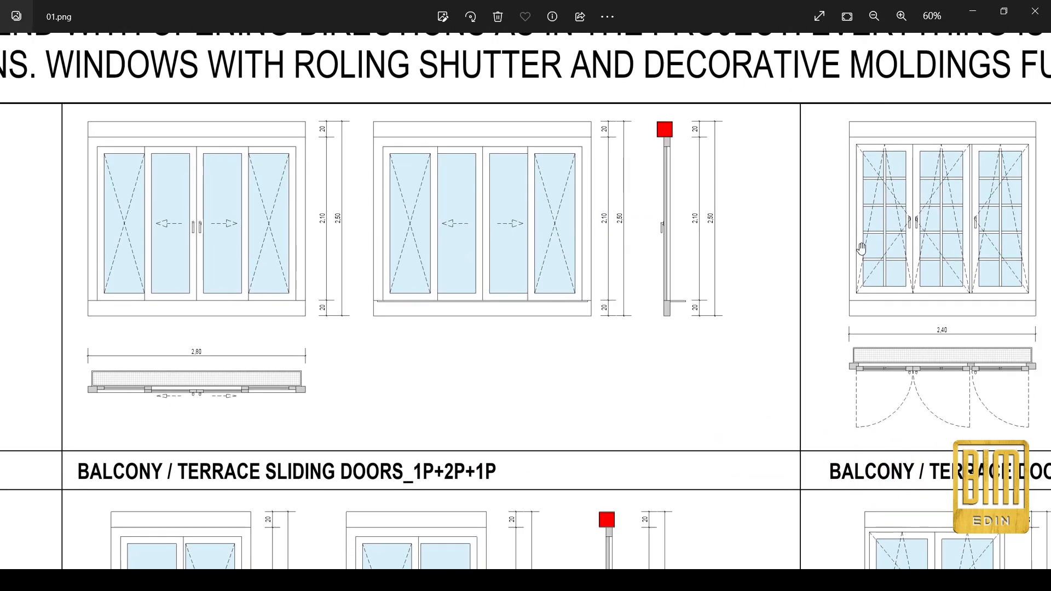
pyautogui.moveTo(810, 244); pyautogui.dragTo(570, 248)
pyautogui.moveTo(654, 251); pyautogui.dragTo(489, 259)
pyautogui.moveTo(772, 249); pyautogui.dragTo(683, 244)
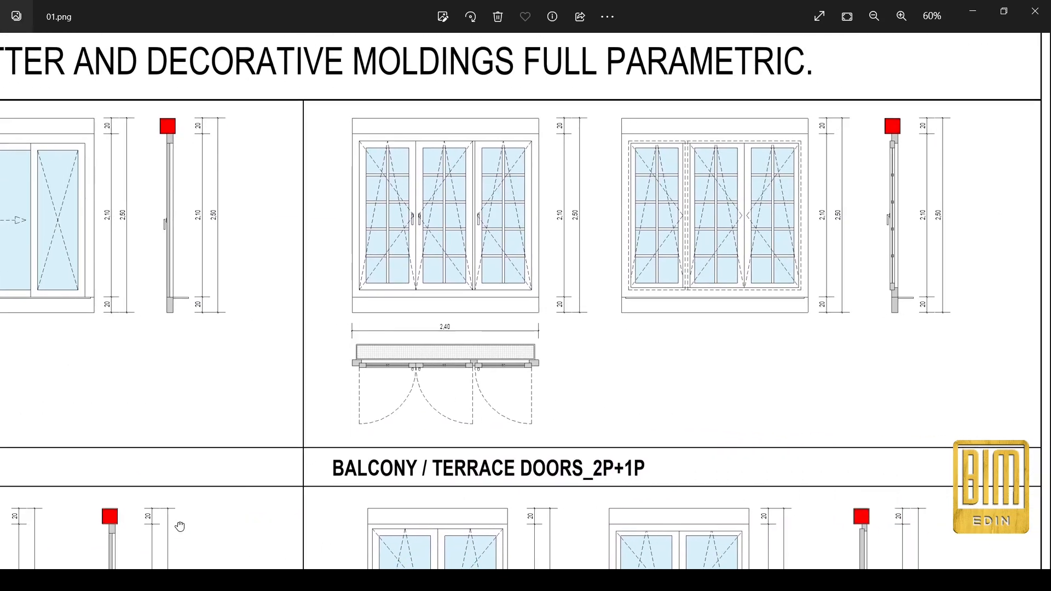
pyautogui.moveTo(176, 528); pyautogui.dragTo(528, 267)
pyautogui.click(12, 302)
pyautogui.click(1036, 307)
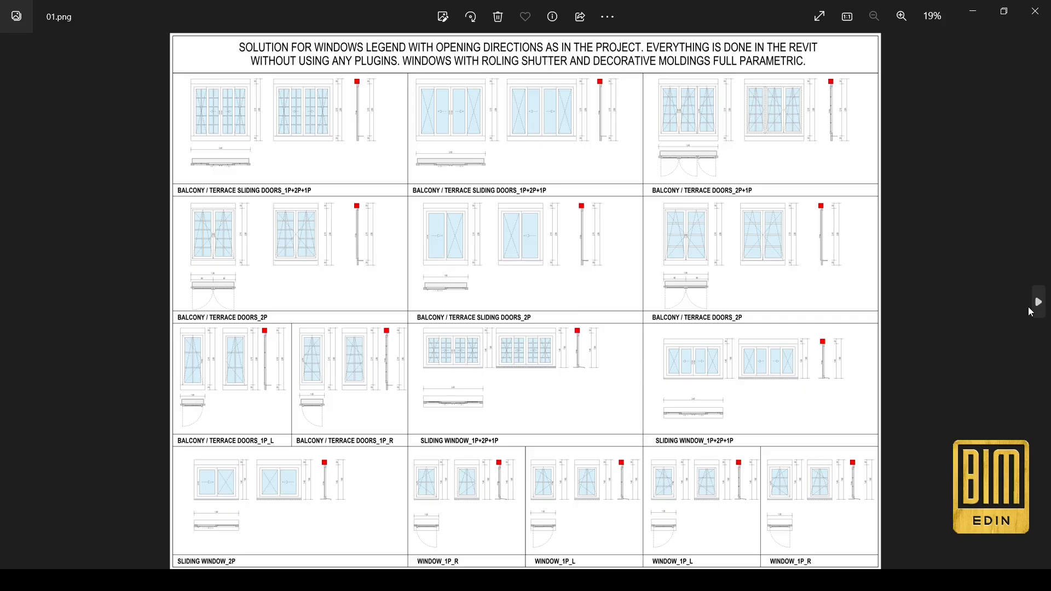
# - Examine the single-leaf terrace doors, sliding windows and single-leaf window legends in the lower rows of 01.png
pyautogui.scroll(5, 257, 482)
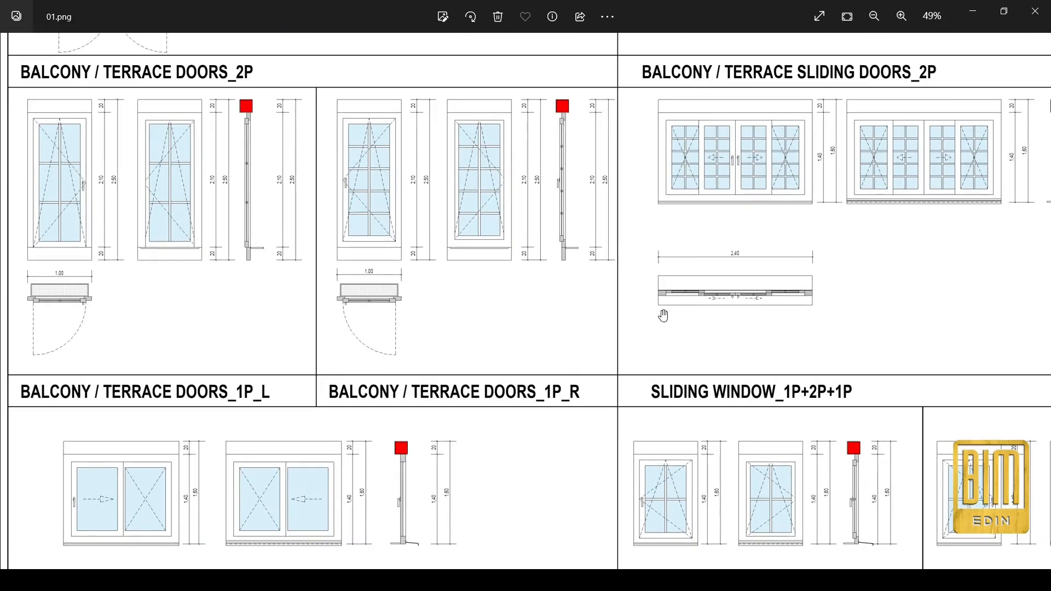
pyautogui.moveTo(900, 307); pyautogui.dragTo(625, 317)
pyautogui.moveTo(963, 354); pyautogui.dragTo(848, 363)
pyautogui.moveTo(869, 511); pyautogui.dragTo(873, 328)
pyautogui.moveTo(316, 449); pyautogui.dragTo(705, 431)
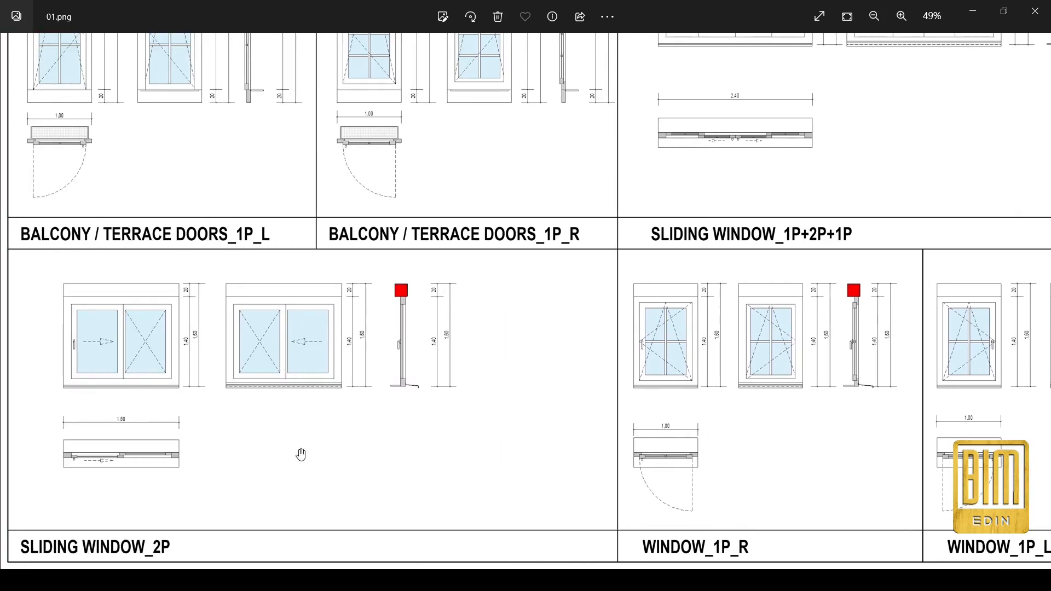
pyautogui.moveTo(850, 459); pyautogui.dragTo(582, 442)
pyautogui.moveTo(926, 446); pyautogui.dragTo(554, 429)
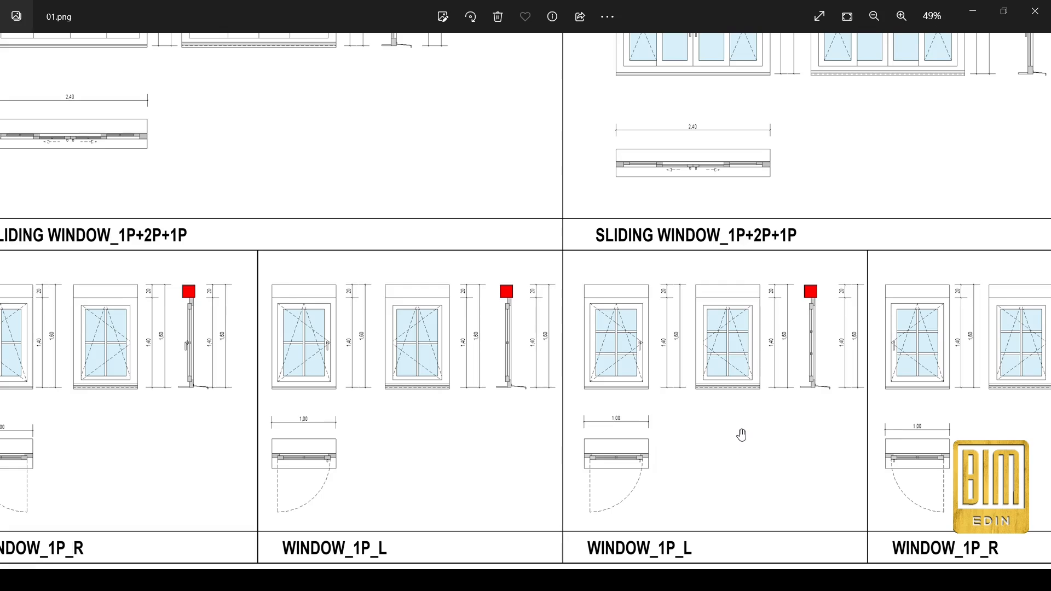
# - View the window legends on the 02.png sheet up close and return to 01.png
pyautogui.click(1038, 442)
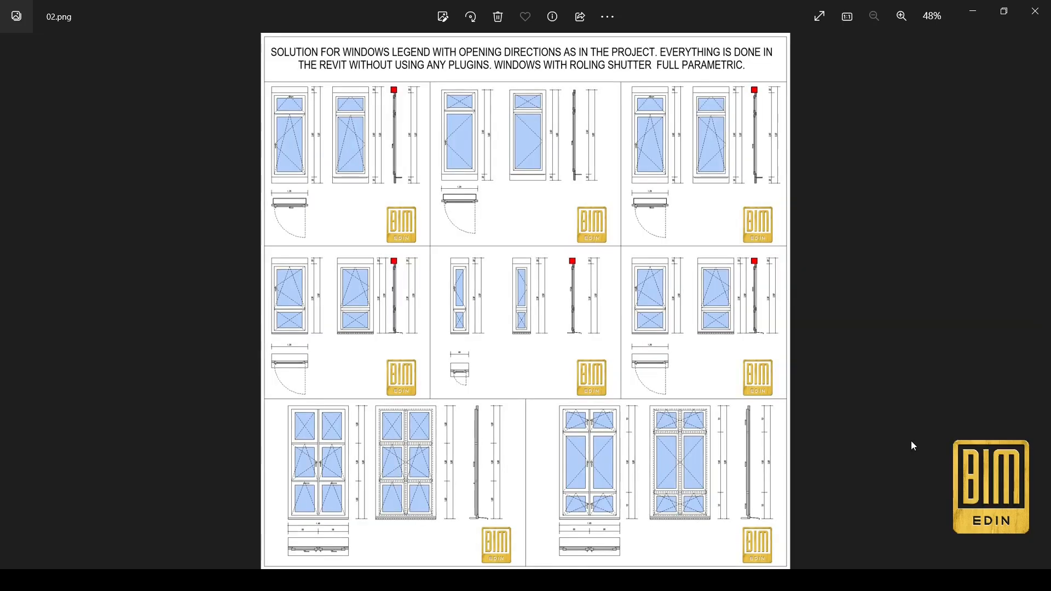
pyautogui.scroll(5, 336, 134)
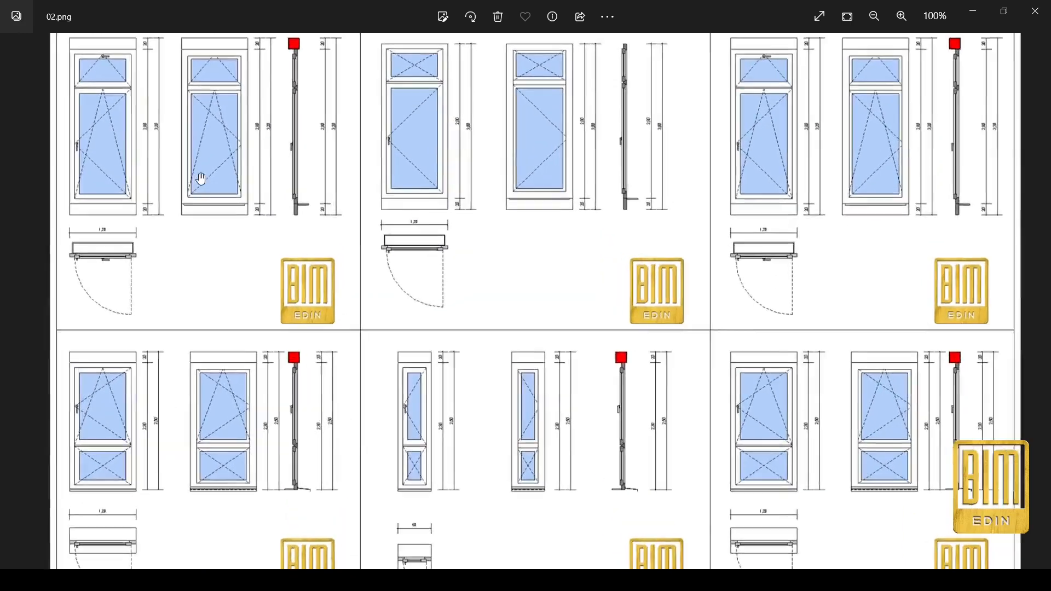
pyautogui.scroll(-5, 202, 179)
pyautogui.click(12, 301)
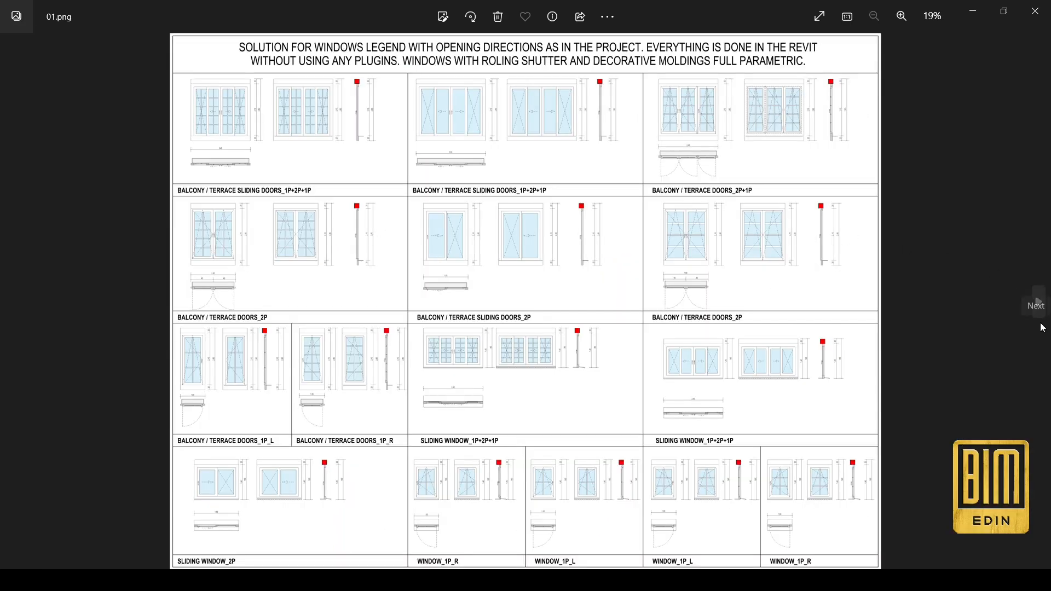
# - Switch to Revit and open the empty Legend 1 view of the VILA M project
pyautogui.moveTo(342, 581)
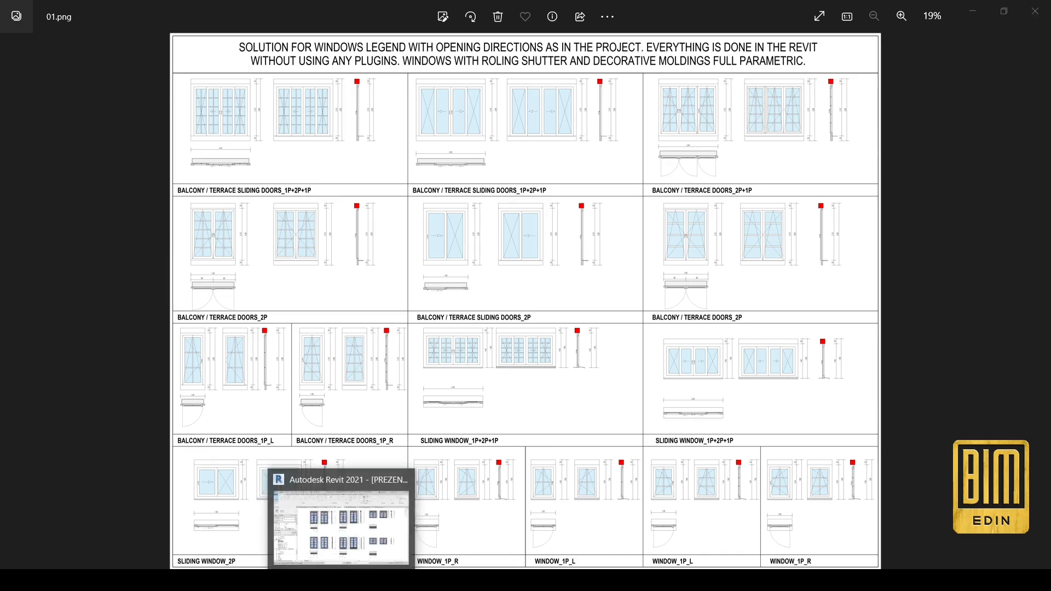
pyautogui.click(343, 517)
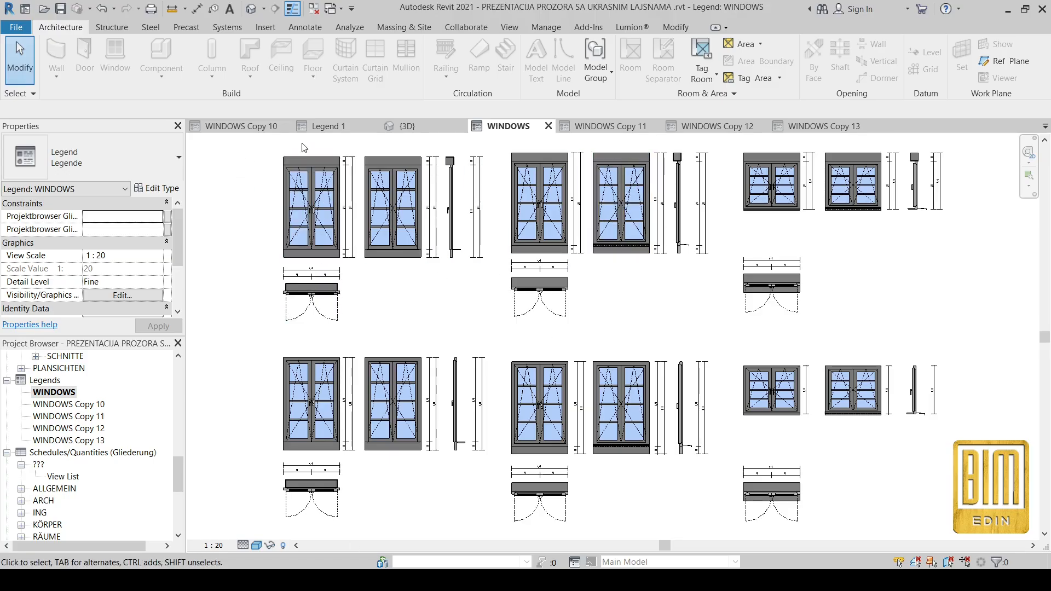
pyautogui.click(326, 129)
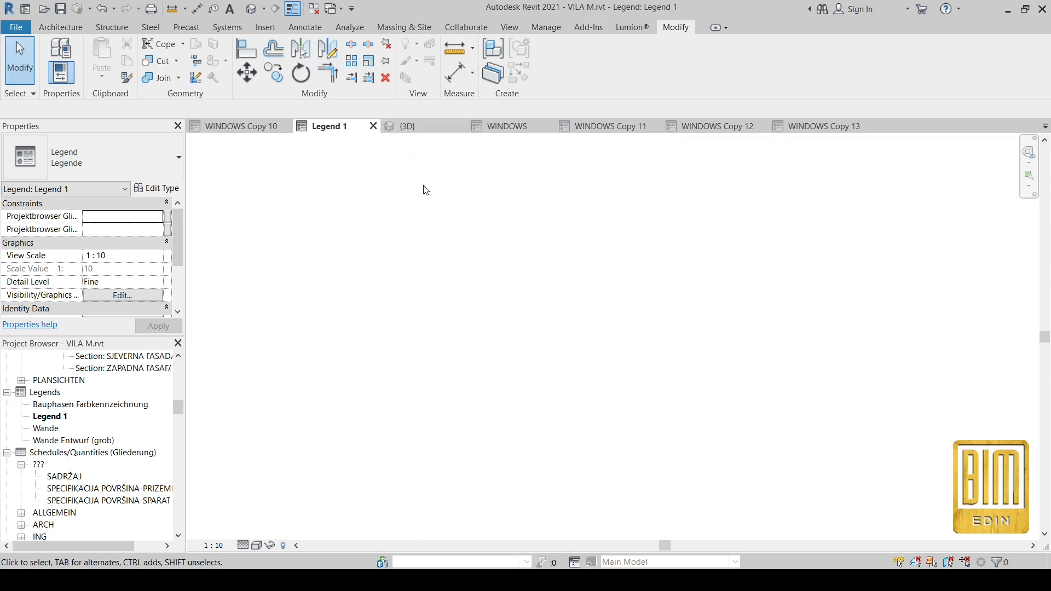
# - Open the PRIZEMLJE floor plan and the default 3D view of the villa
pyautogui.scroll(5, 115, 438)
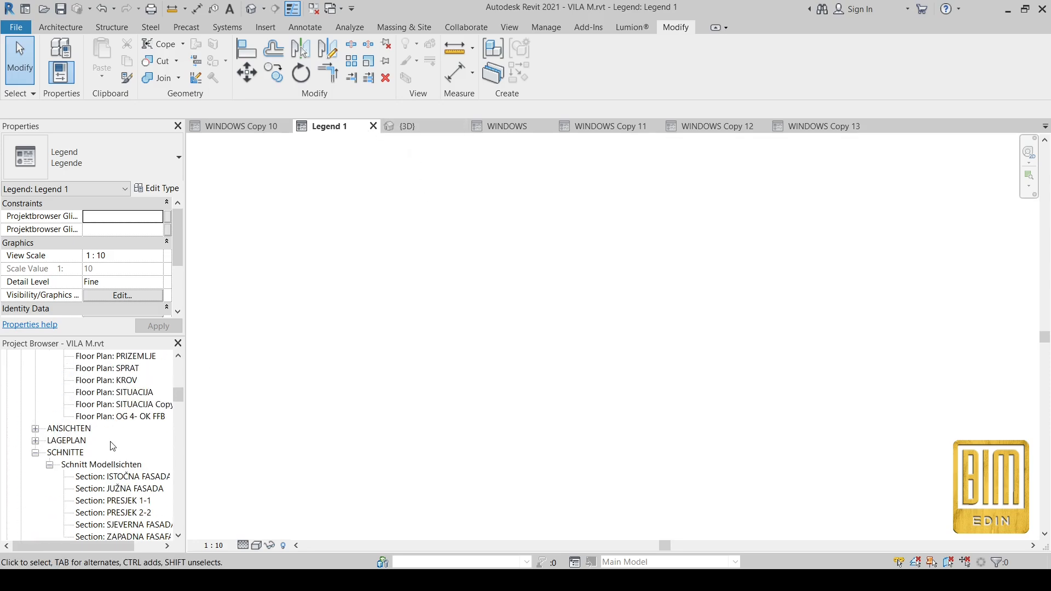
pyautogui.scroll(2, 112, 447)
pyautogui.doubleClick(118, 428)
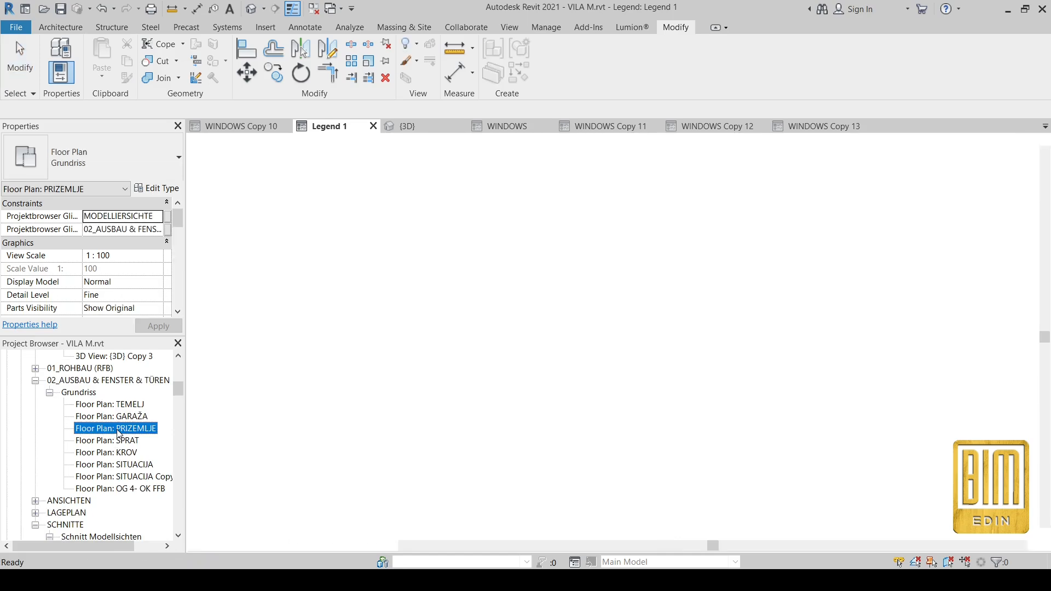
pyautogui.scroll(3, 585, 310)
pyautogui.click(252, 9)
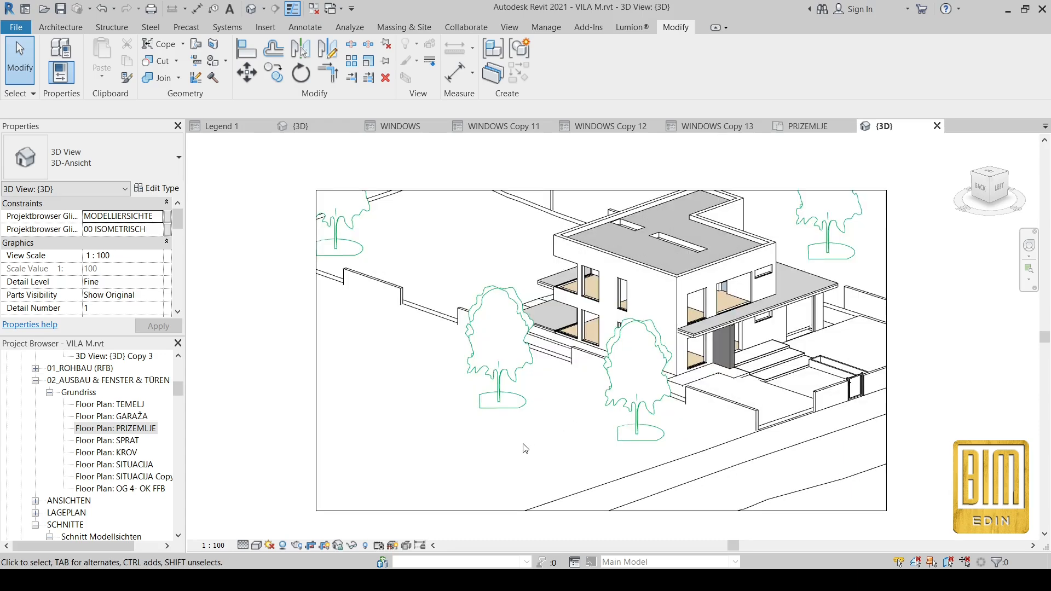
# - Open the {3D} Copy 1 view to examine the villa cut open in section
pyautogui.scroll(-2, 525, 448)
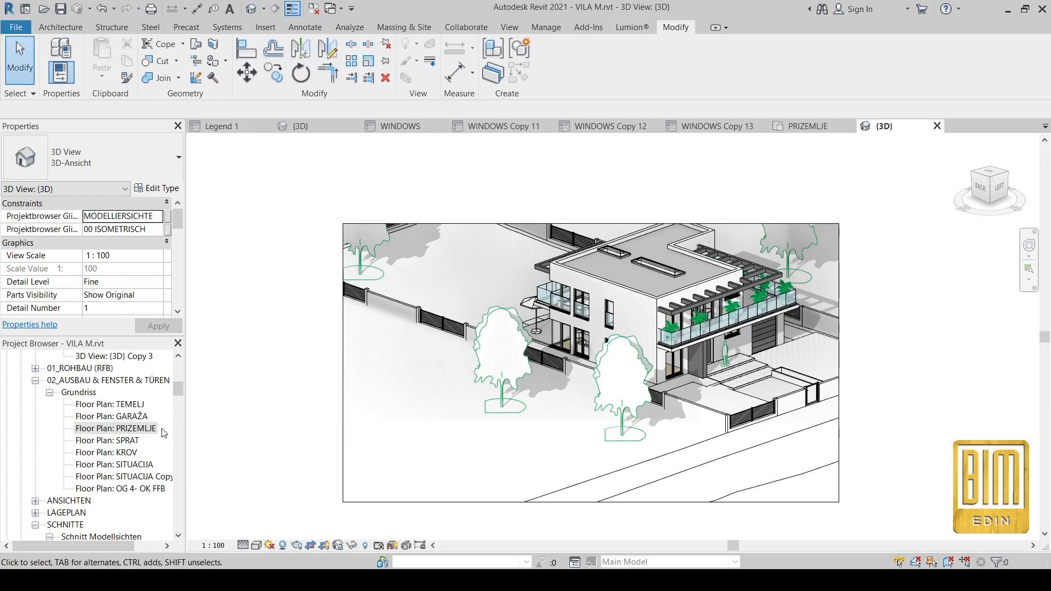
pyautogui.scroll(3, 119, 438)
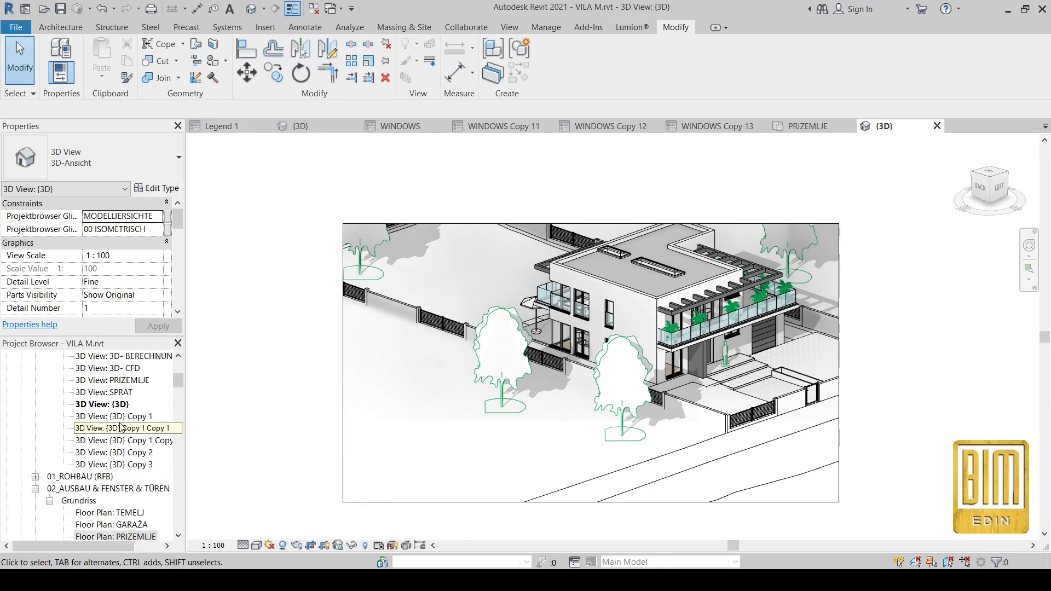
pyautogui.doubleClick(122, 419)
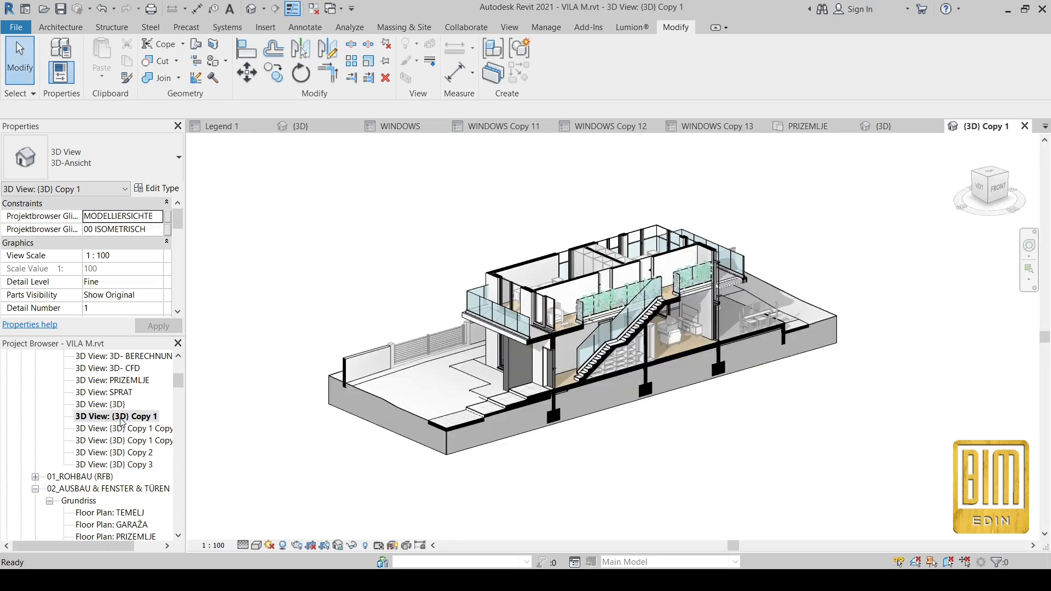
pyautogui.scroll(3, 121, 404)
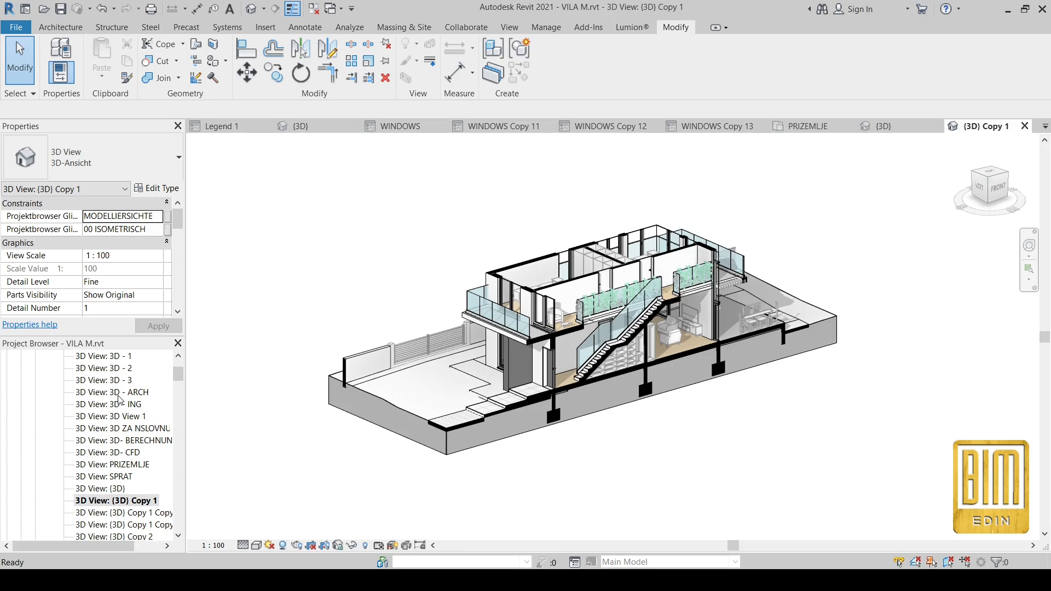
# - Turn off the visible crop region and the view cropping in the default {3D} view
pyautogui.click(252, 9)
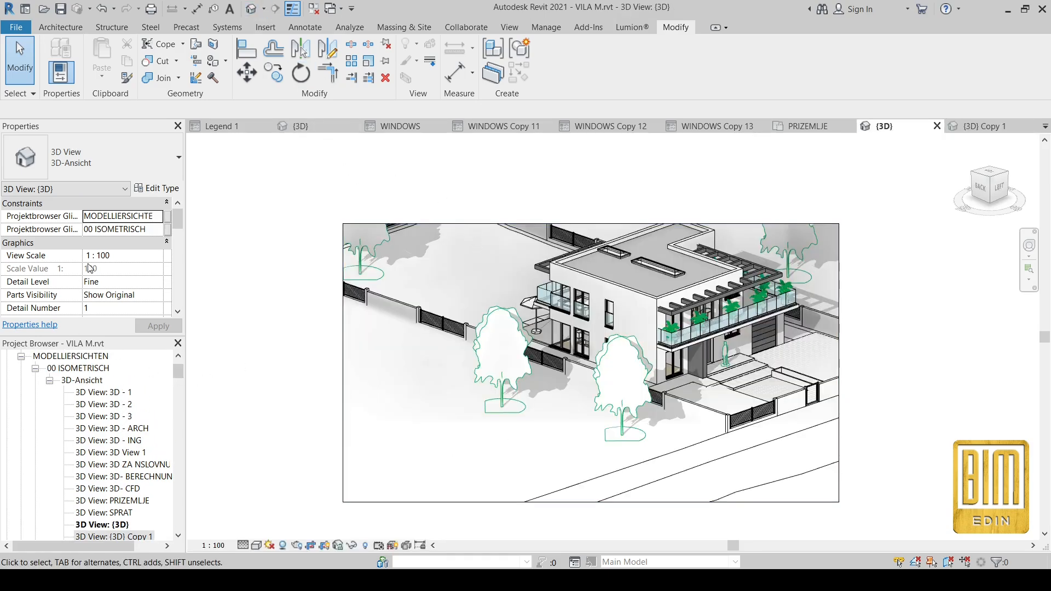
pyautogui.scroll(-5, 93, 271)
pyautogui.scroll(3, 107, 282)
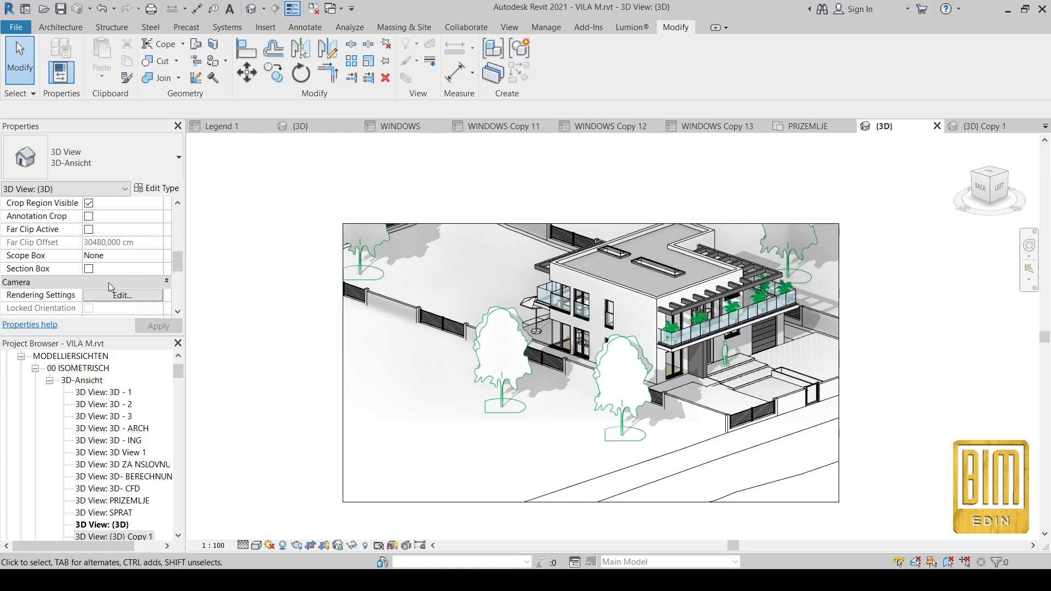
pyautogui.scroll(3, 106, 255)
pyautogui.click(88, 269)
pyautogui.click(89, 259)
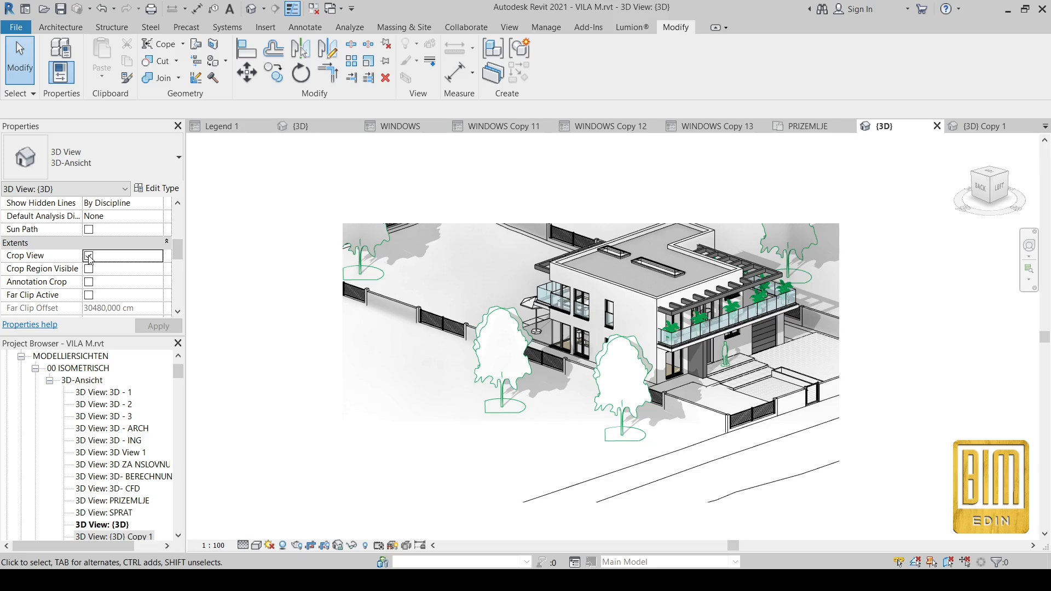
pyautogui.click(89, 257)
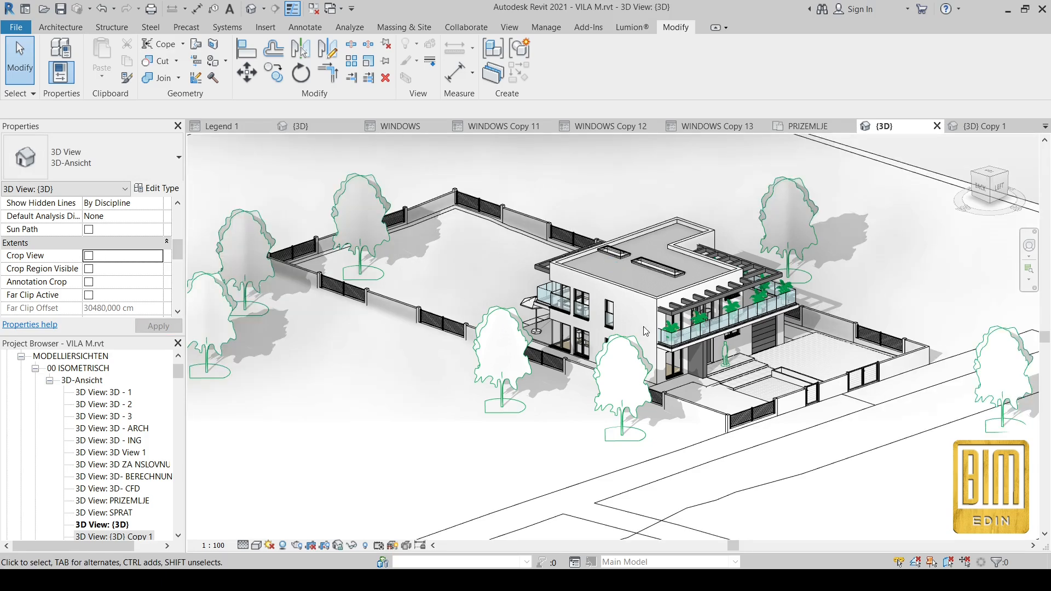
# - Inspect the villa's facades, windows and balcony doors from several sides in the 3D view
pyautogui.scroll(-1, 646, 332)
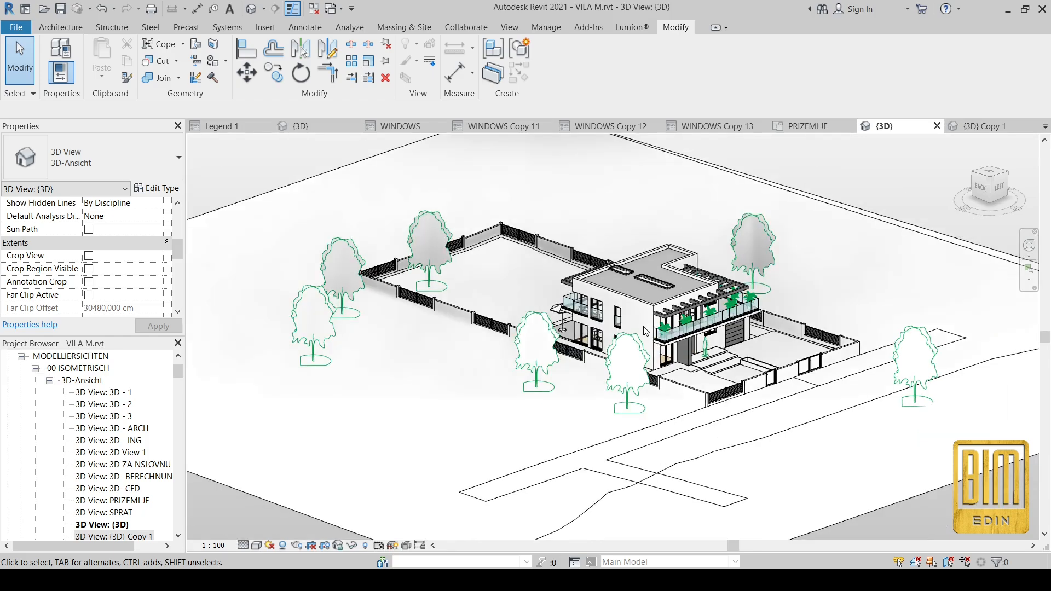
pyautogui.keyDown('shift'); pyautogui.moveTo(830, 442); pyautogui.dragTo(581, 435, button='middle'); pyautogui.keyUp('shift')
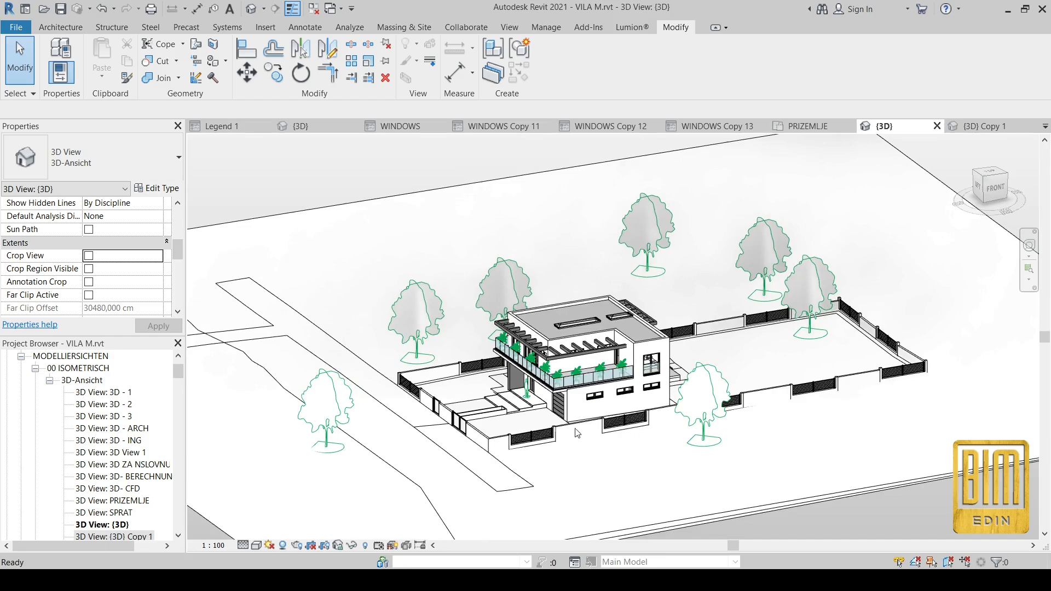
pyautogui.scroll(4, 568, 427)
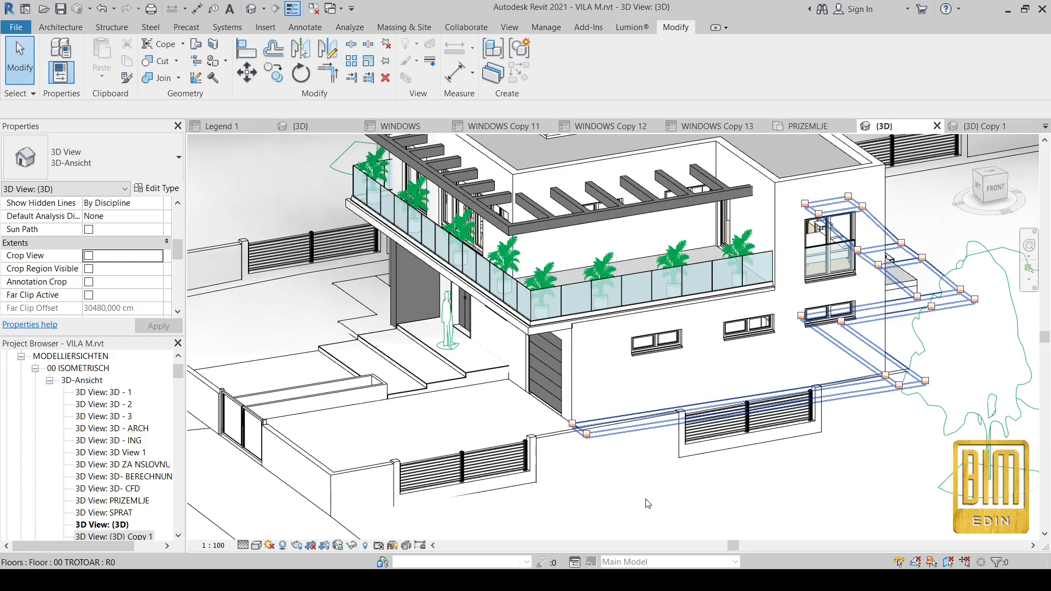
pyautogui.scroll(-2, 648, 504)
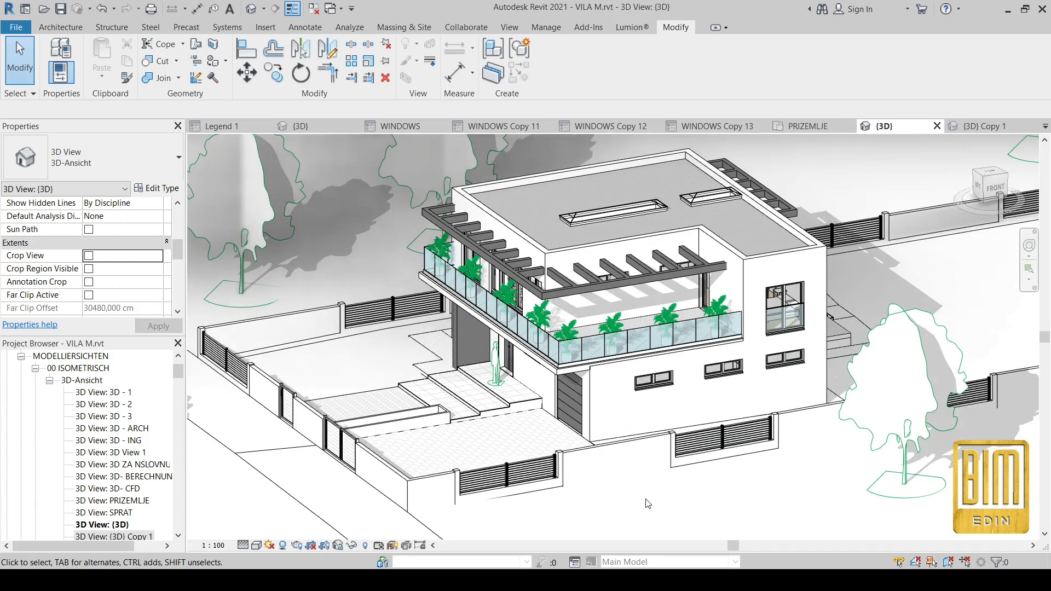
pyautogui.keyDown('shift'); pyautogui.moveTo(537, 495); pyautogui.dragTo(687, 512, button='middle'); pyautogui.keyUp('shift')
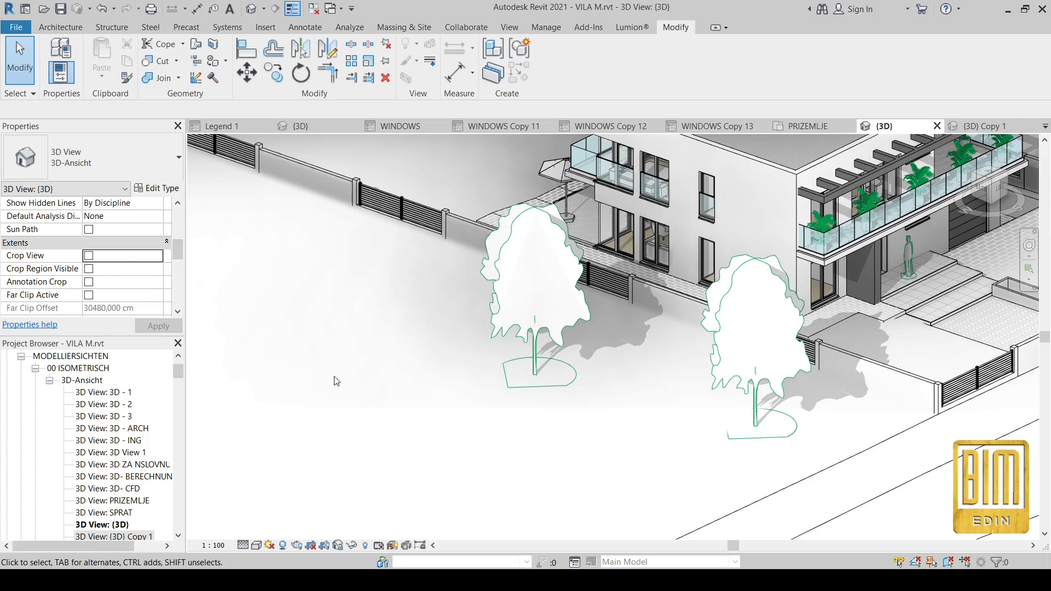
# - In the PRIZEMLJE floor plan, flip the opening side of the living room's 160 x 210 two-leaf balcony door
pyautogui.scroll(-5, 145, 482)
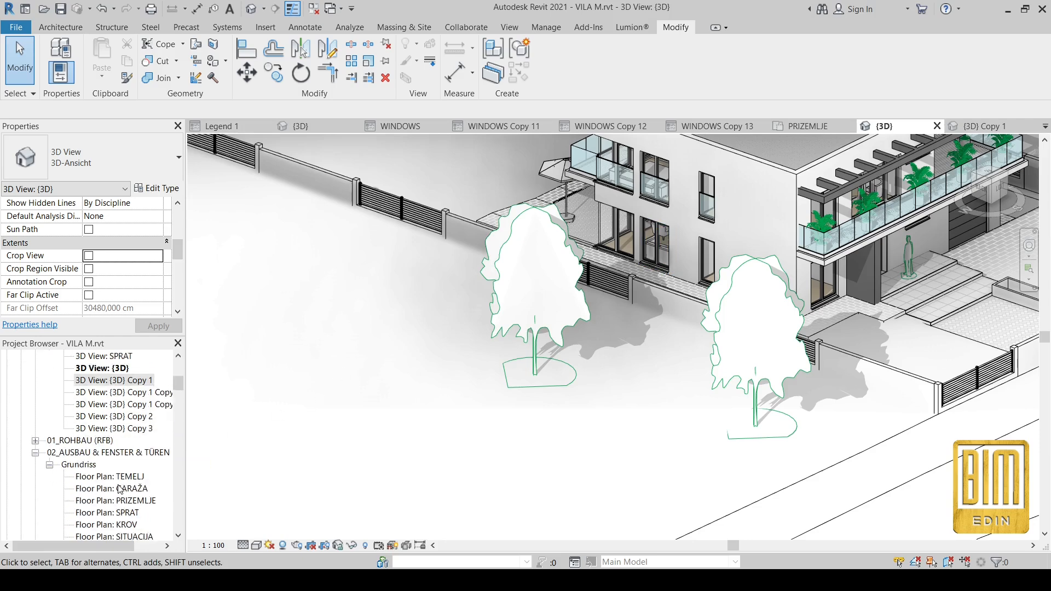
pyautogui.doubleClick(121, 467)
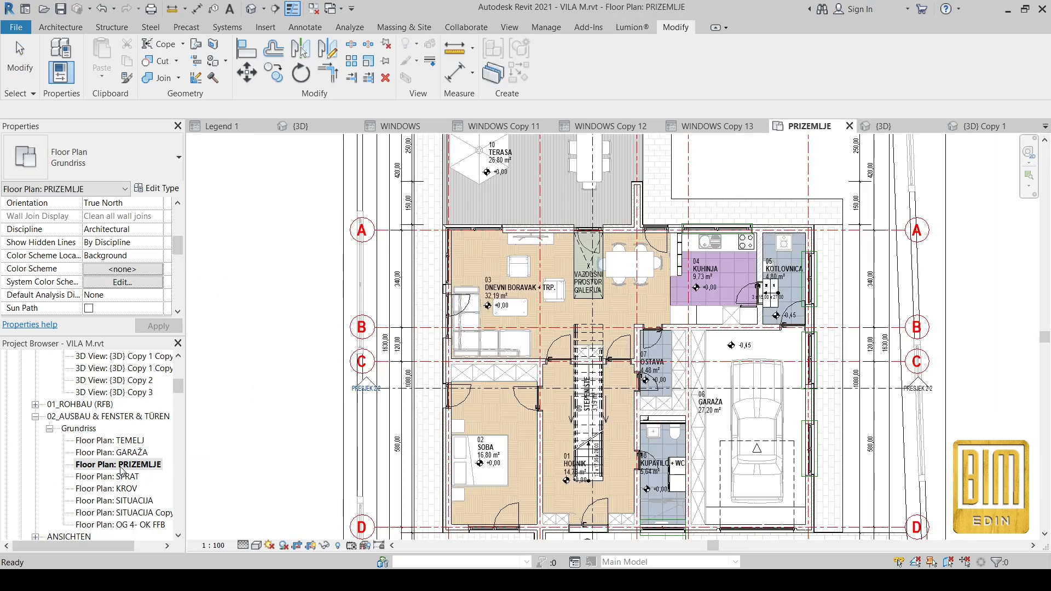
pyautogui.scroll(5, 470, 313)
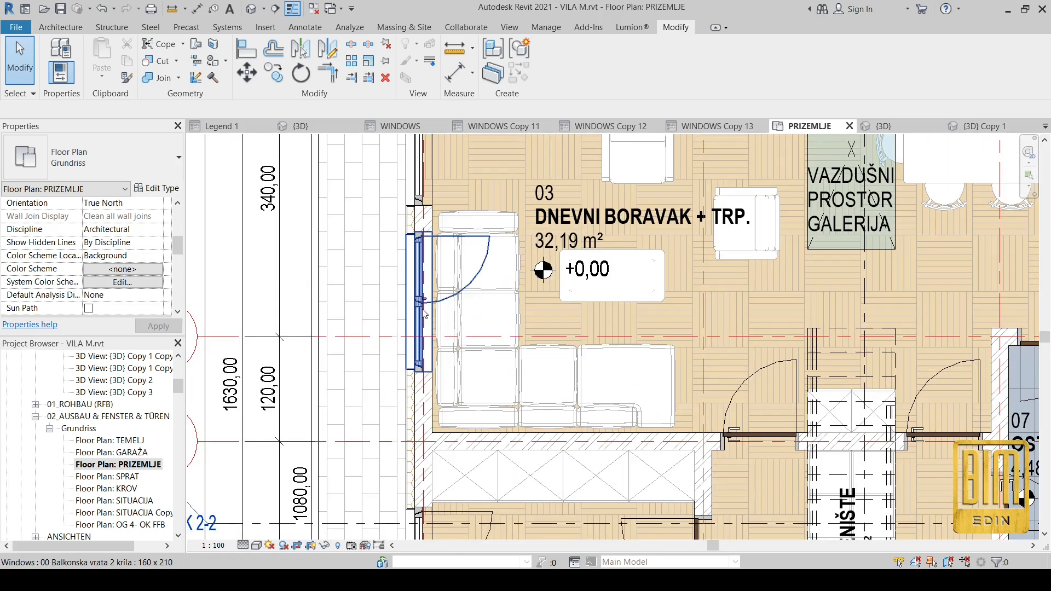
pyautogui.click(425, 313)
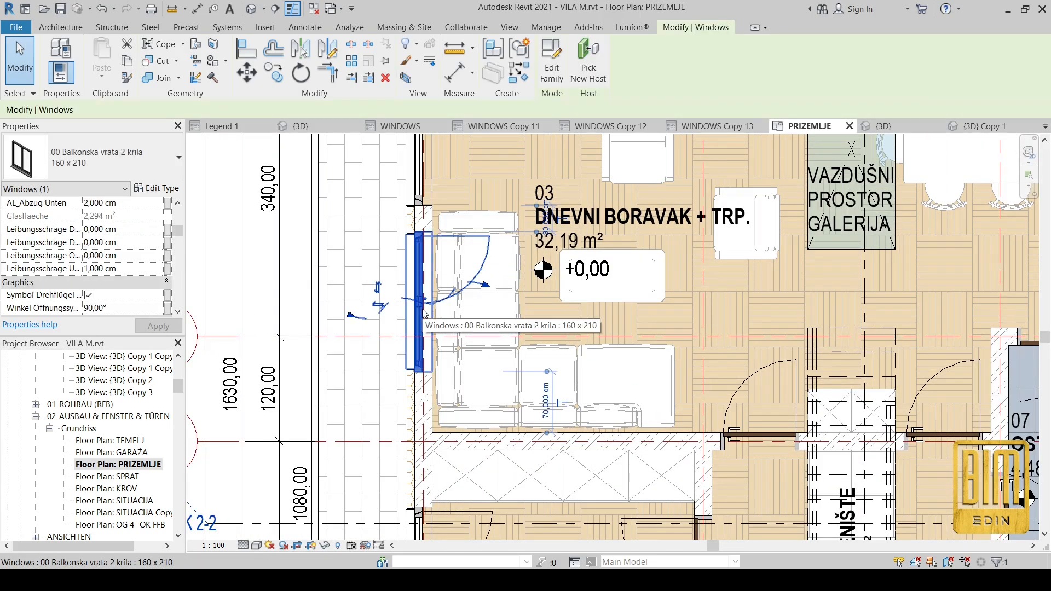
pyautogui.click(377, 288)
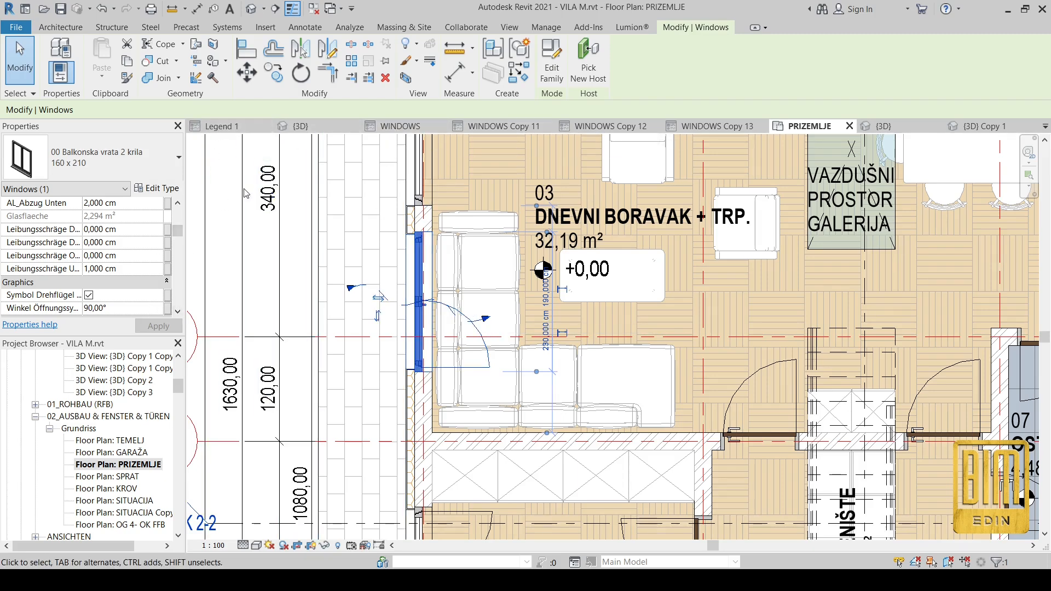
# - Place four default cable tray legend components in a row in the Legend 1 view
pyautogui.click(232, 124)
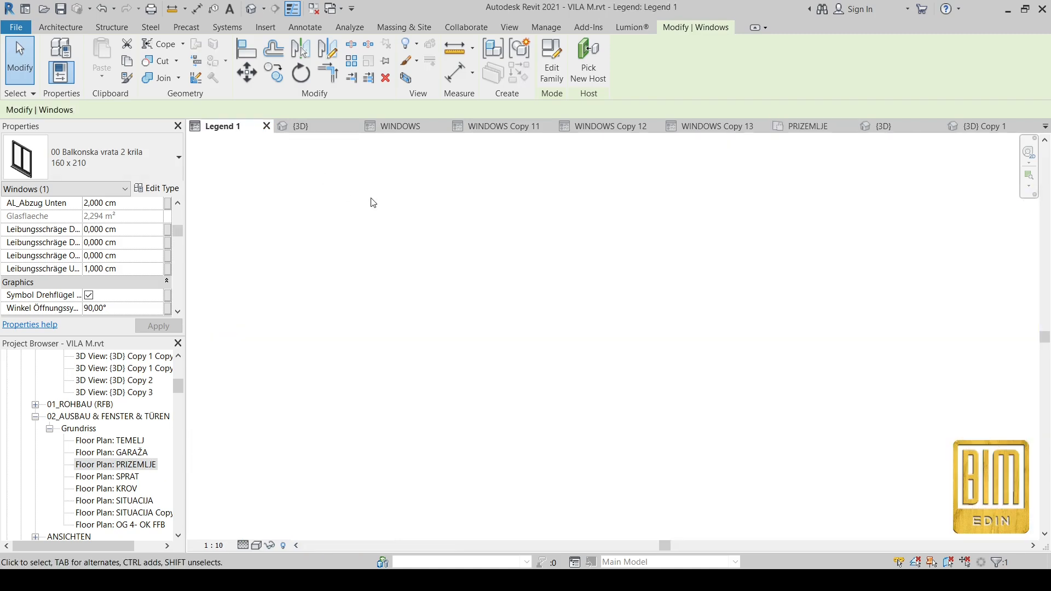
pyautogui.click(306, 29)
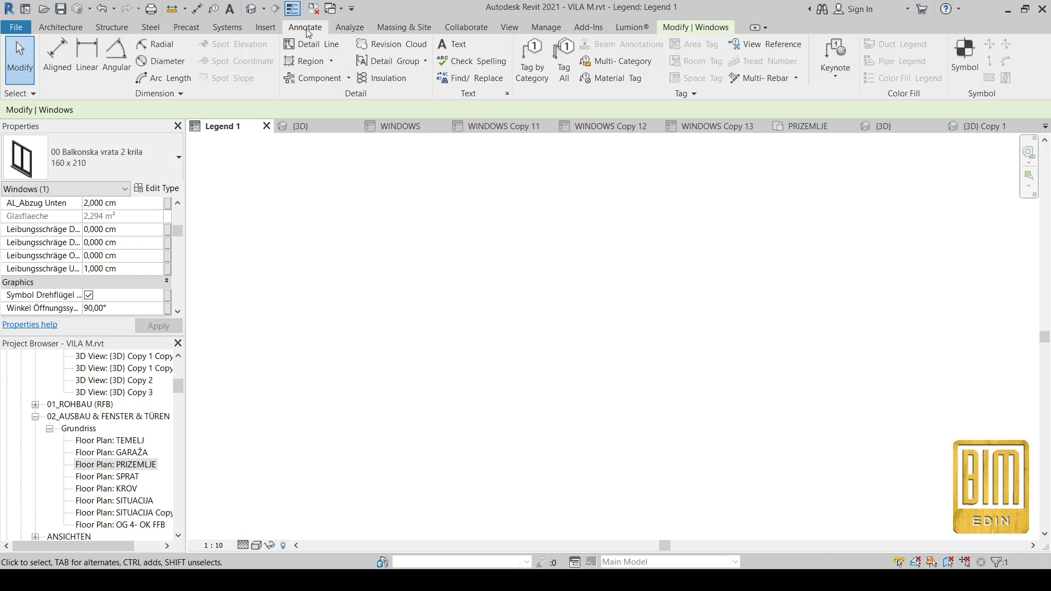
pyautogui.click(315, 78)
pyautogui.click(390, 373)
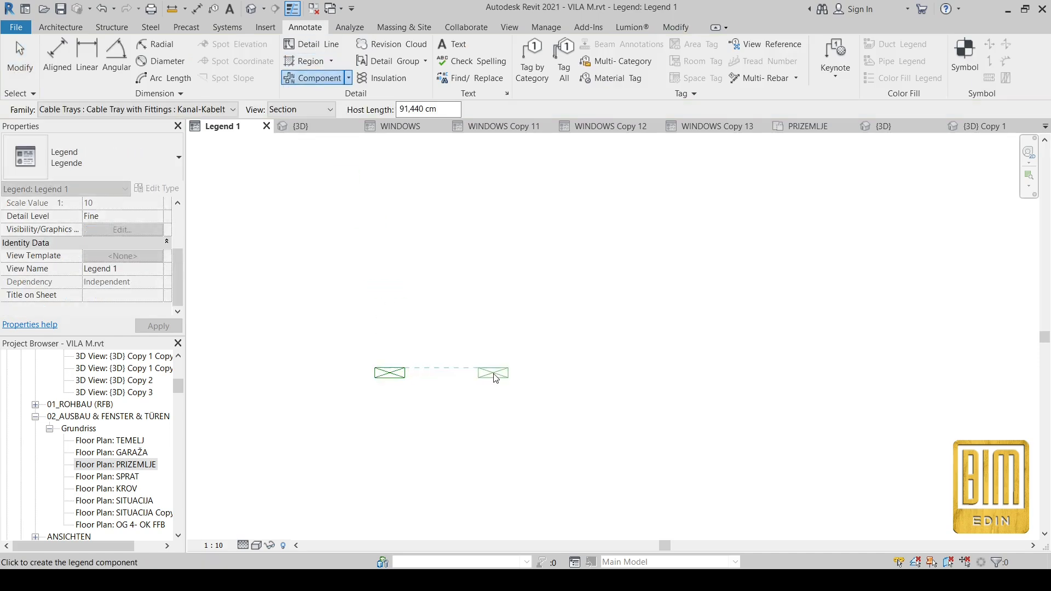
pyautogui.click(493, 373)
pyautogui.click(588, 370)
pyautogui.click(707, 369)
# - Create a new legend view named Windows test at a scale of 1:10
pyautogui.scroll(-7, 91, 454)
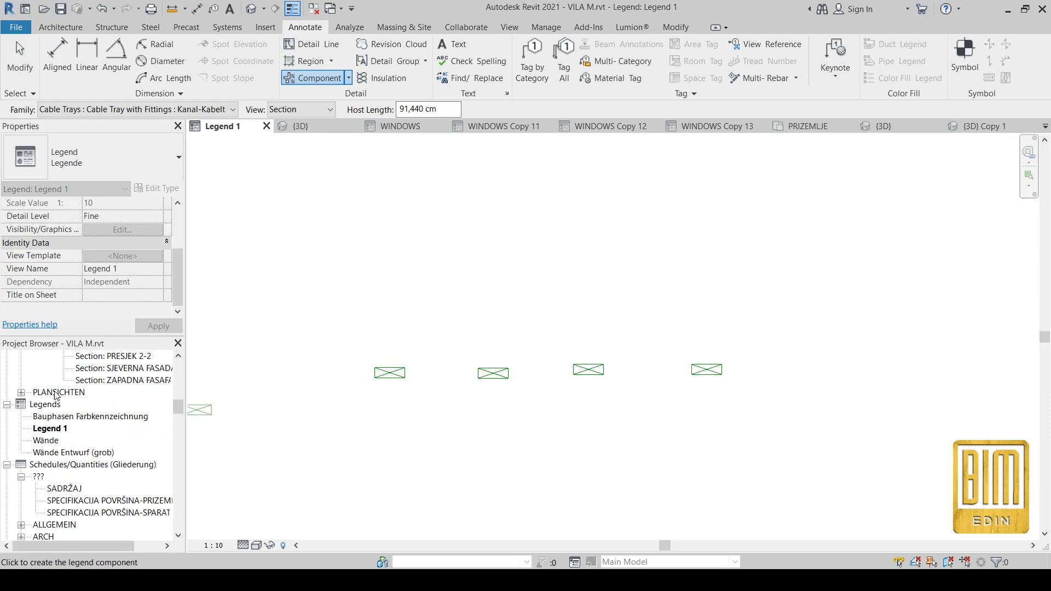
pyautogui.click(42, 408)
pyautogui.rightClick(41, 408)
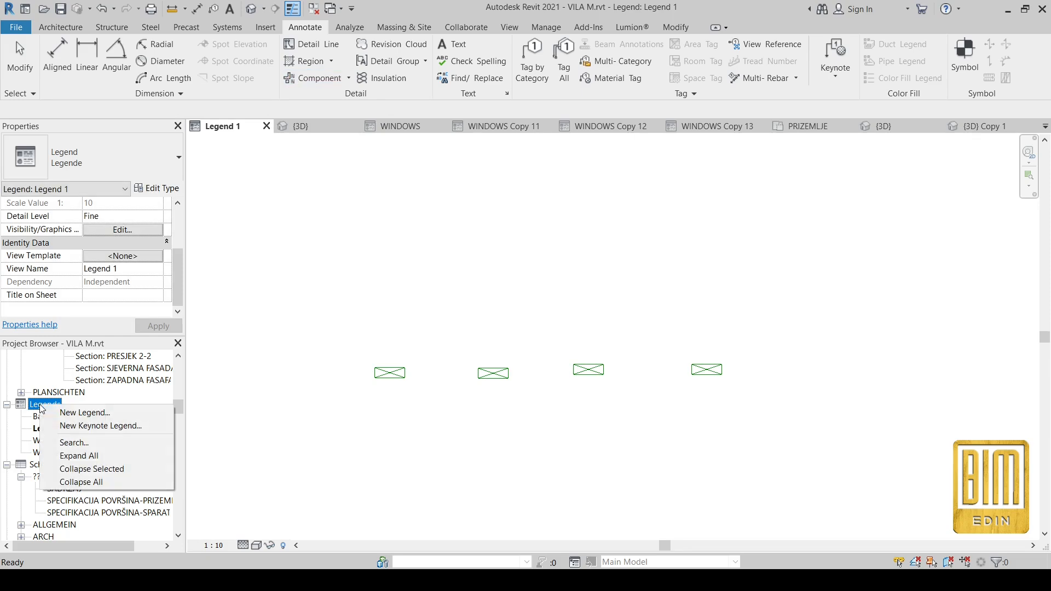
pyautogui.click(78, 414)
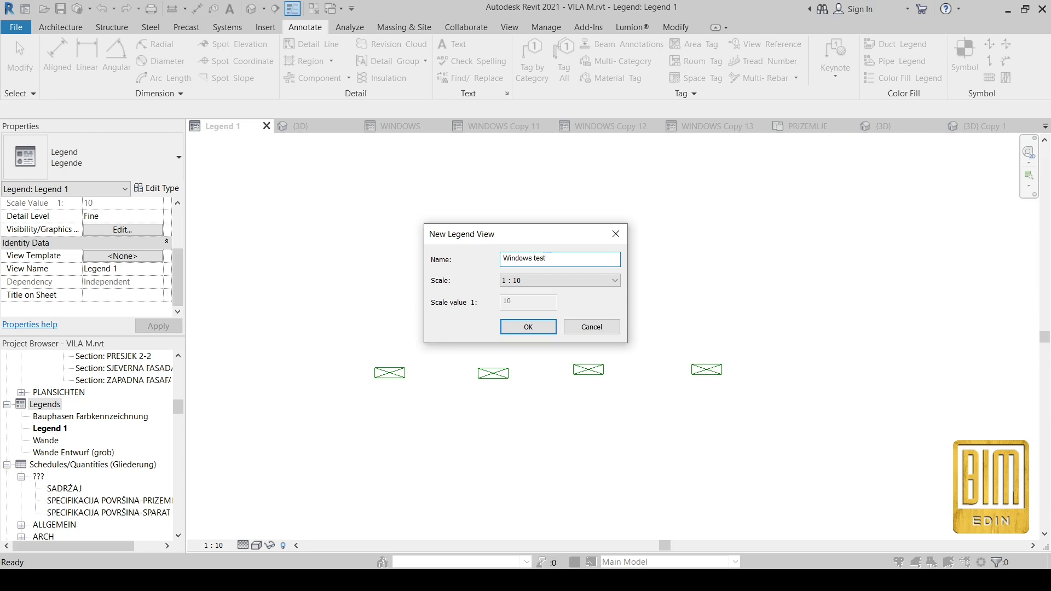
pyautogui.click(530, 329)
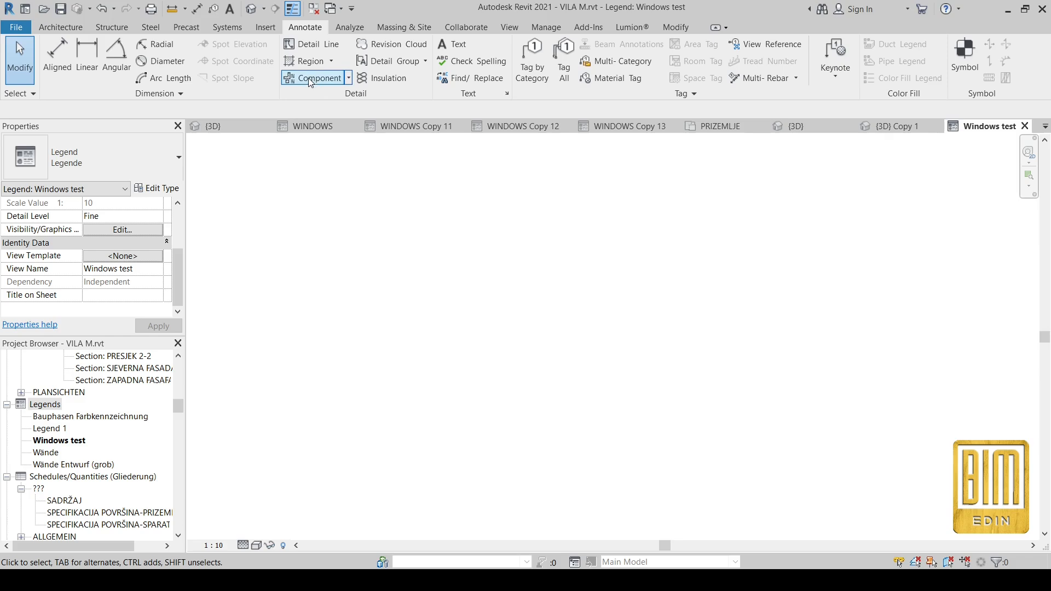
# - Place four default cable tray legend components in a row in the Windows test legend, leaving the project unsaved
pyautogui.click(348, 77)
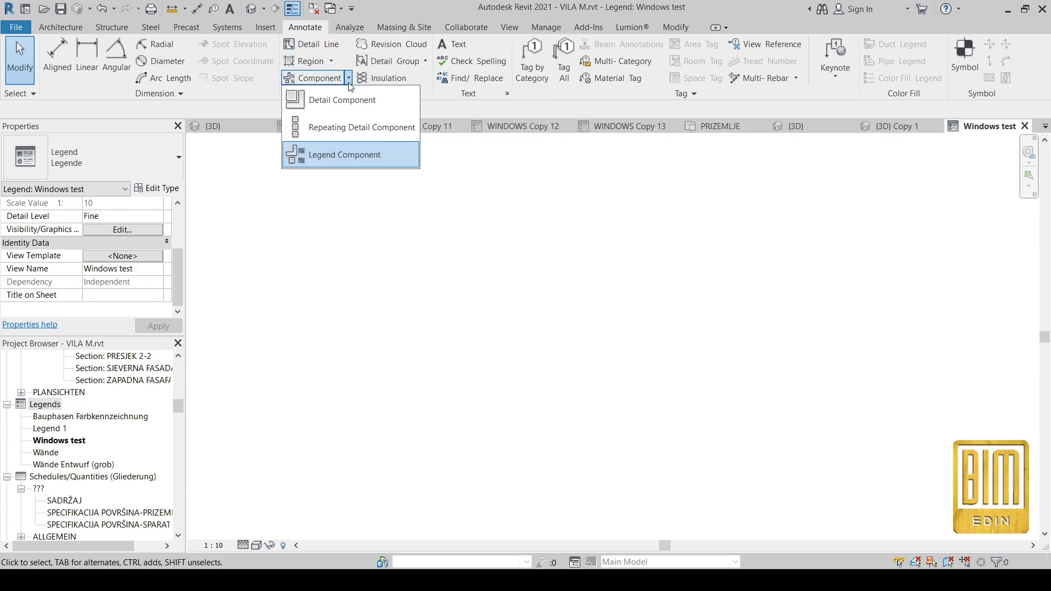
pyautogui.click(334, 158)
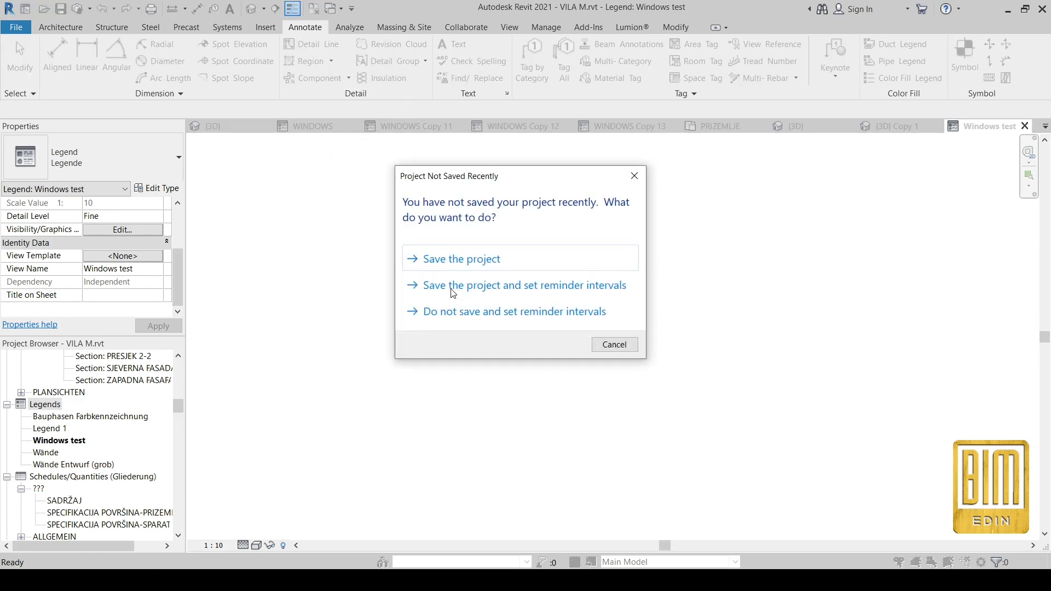
pyautogui.click(632, 174)
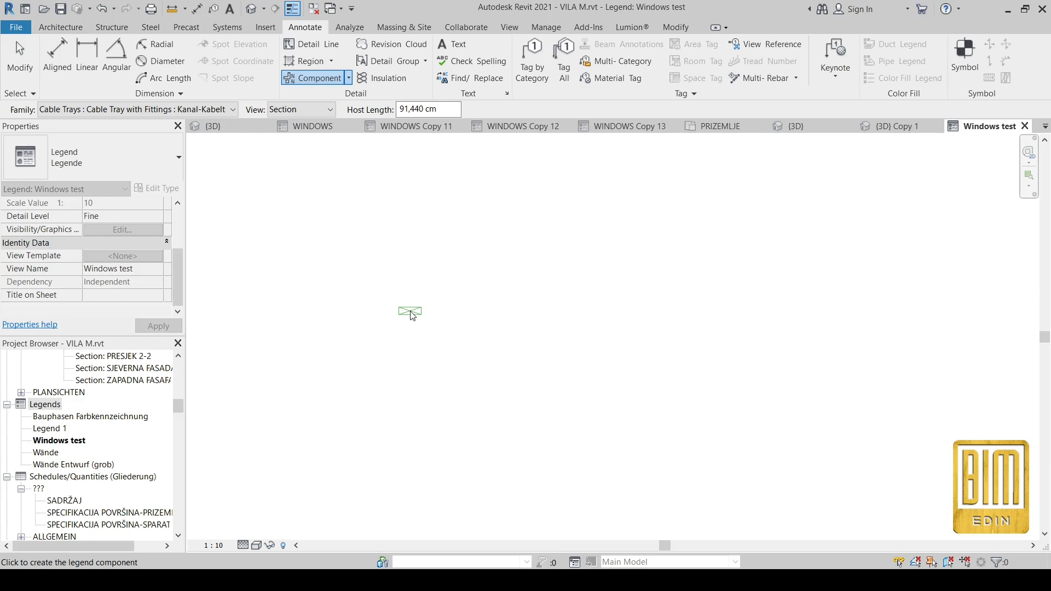
pyautogui.click(488, 309)
pyautogui.click(583, 306)
pyautogui.click(667, 307)
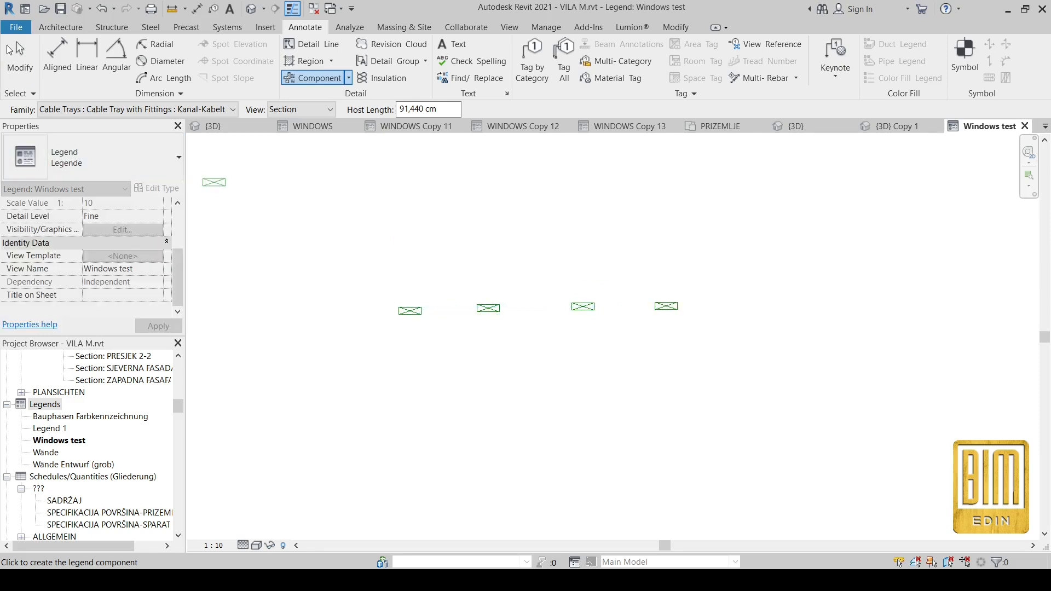
pyautogui.click(9, 53)
# - Examine the view and family options available for the first component in the Windows test legend
pyautogui.click(416, 310)
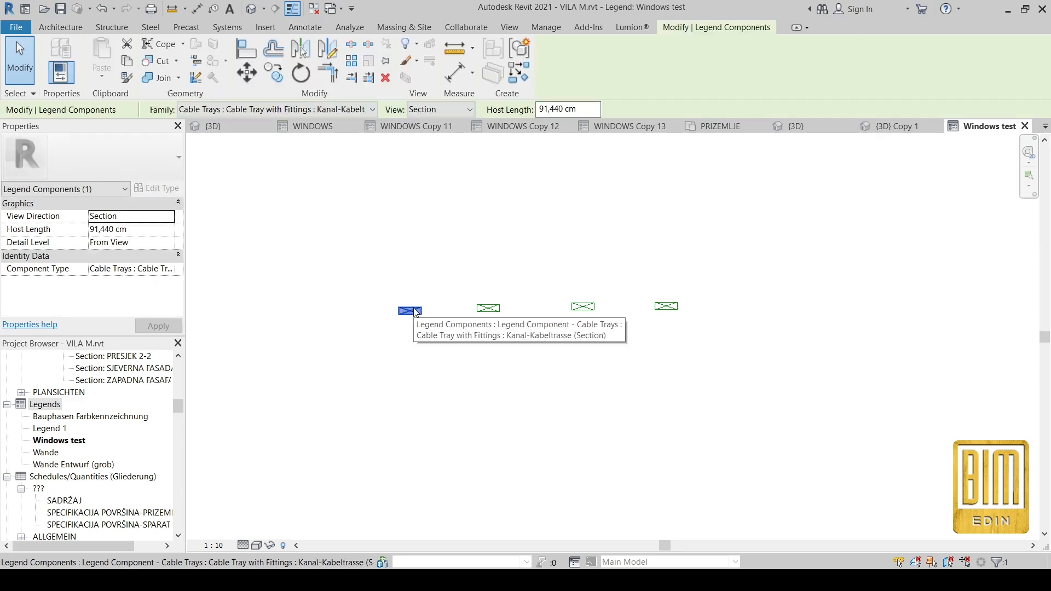
pyautogui.click(439, 110)
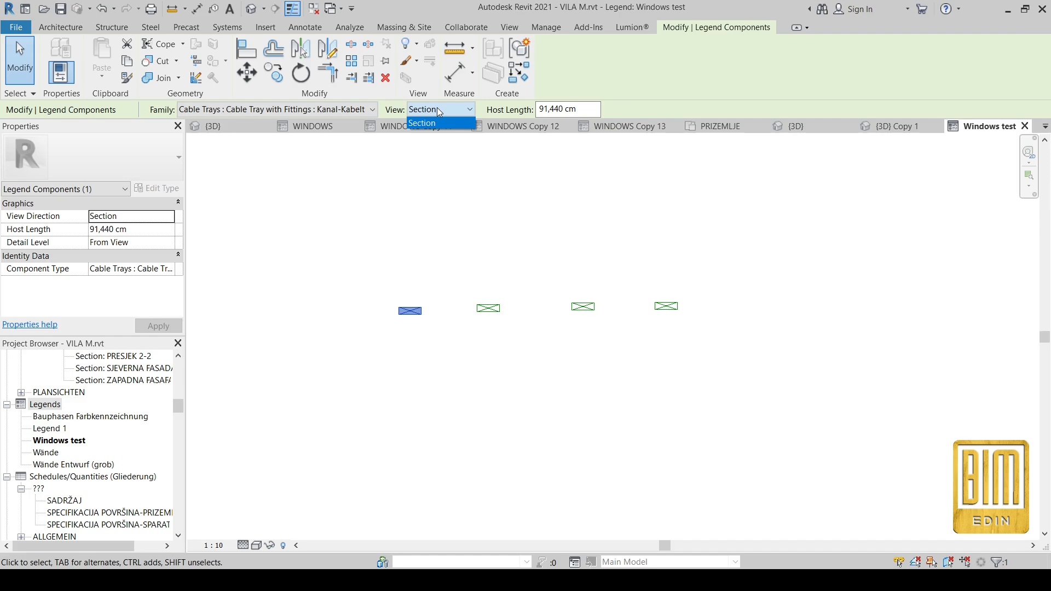
pyautogui.click(374, 111)
pyautogui.click(373, 112)
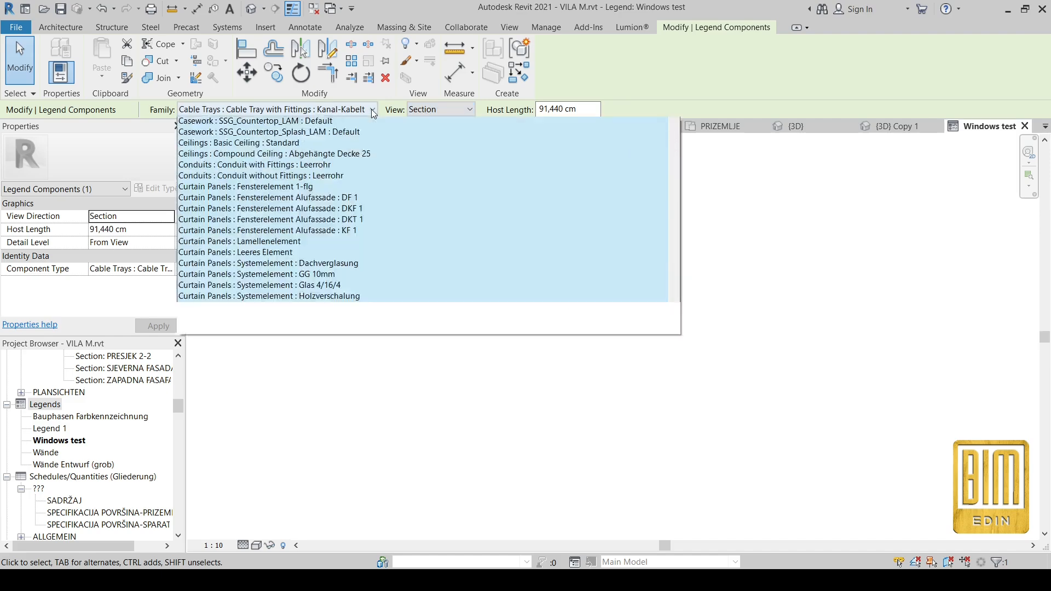
pyautogui.click(373, 112)
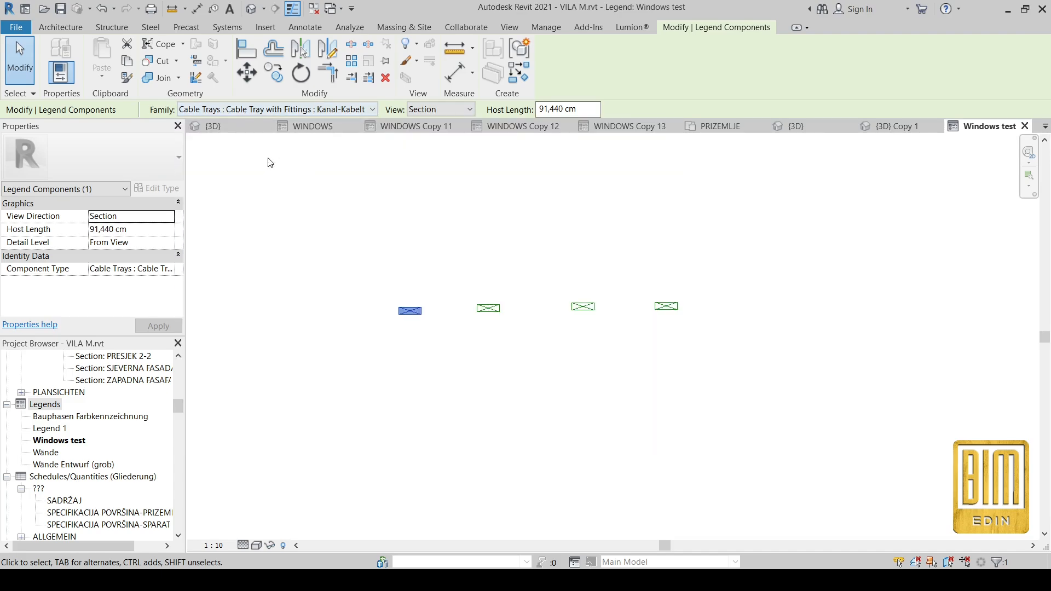
# - In the PRIZEMLJE floor plan, check the family and type of the living room's balcony door
pyautogui.scroll(6, 145, 453)
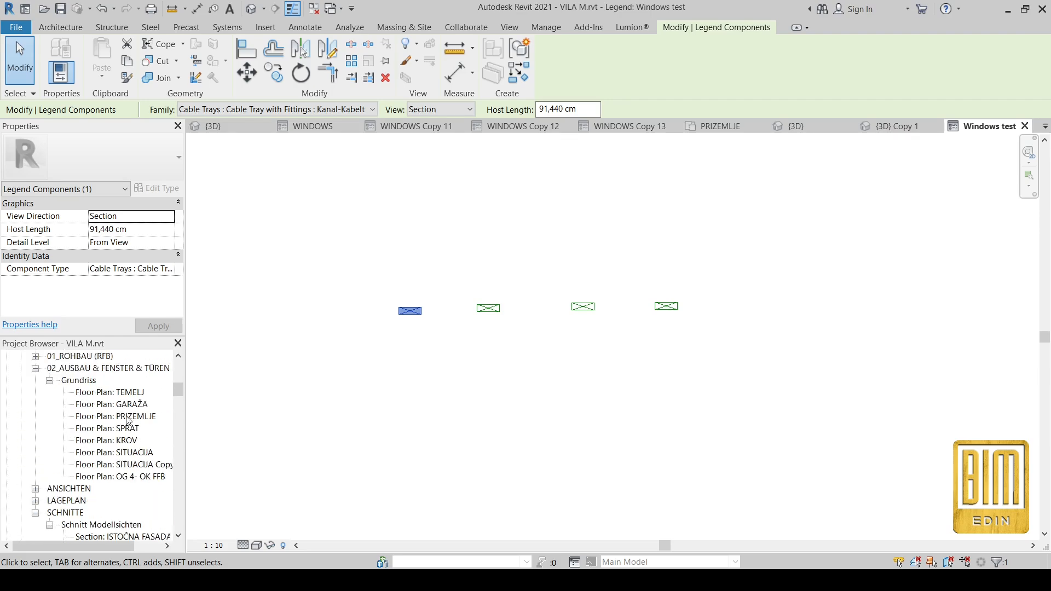
pyautogui.doubleClick(128, 421)
pyautogui.click(429, 287)
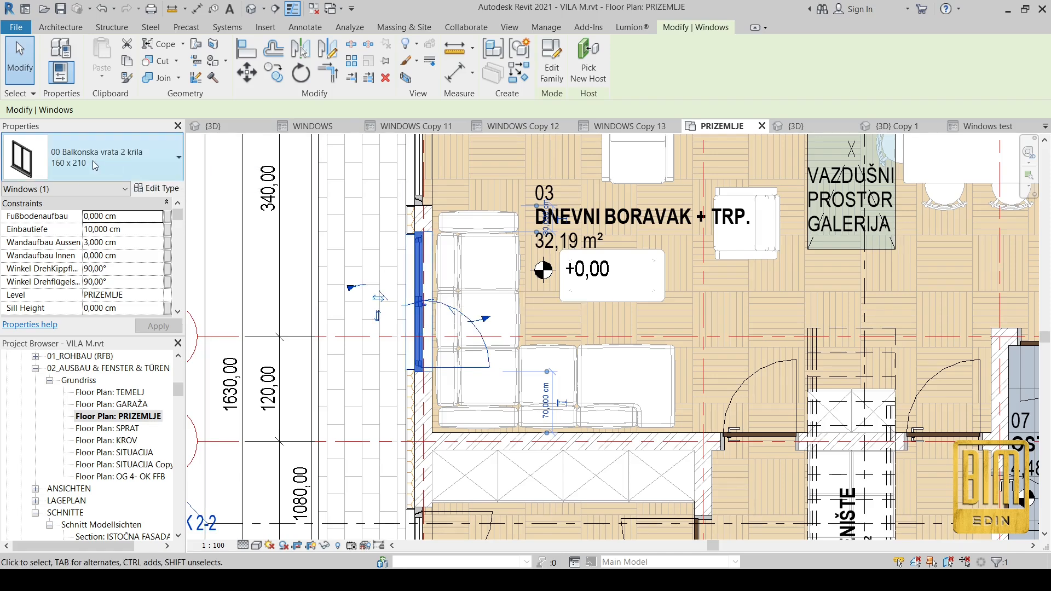
pyautogui.click(324, 128)
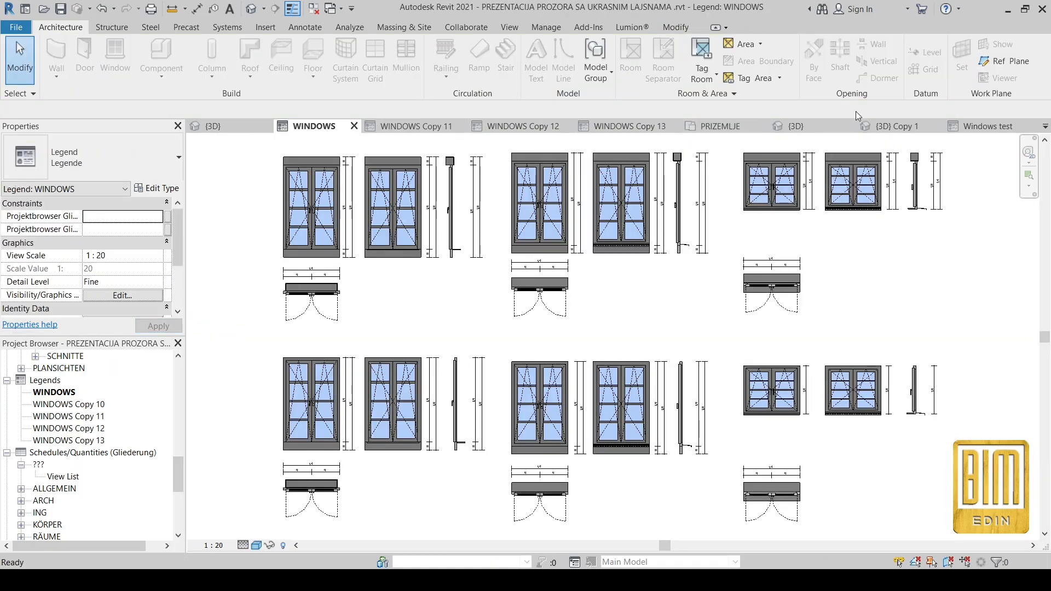
# - In the Windows test legend, change the first component to Windows : 00 Balkonska vrata 2 krila : 160 x 210
pyautogui.click(1003, 125)
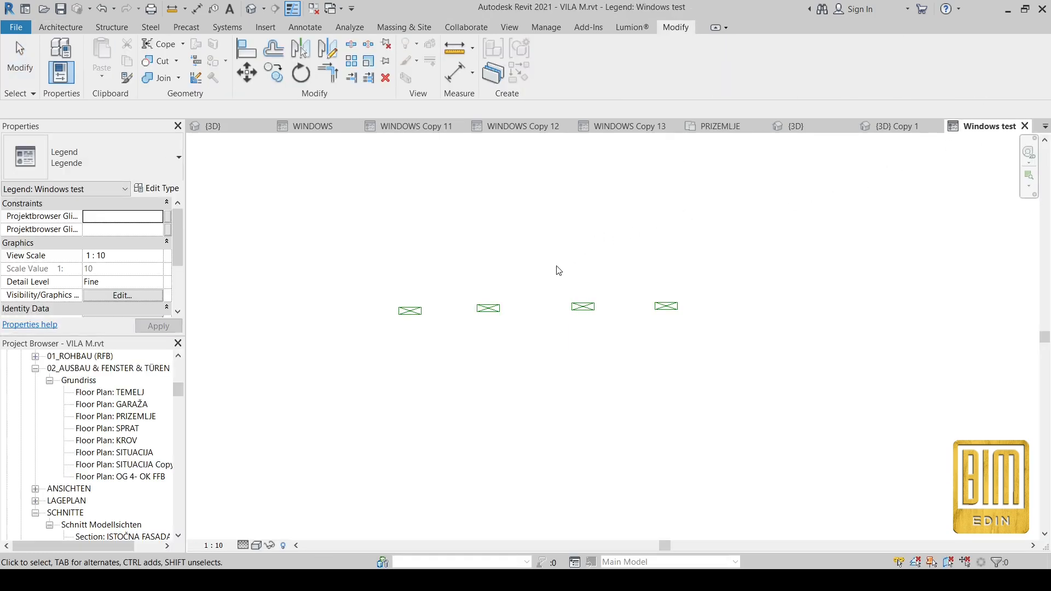
pyautogui.click(411, 310)
pyautogui.scroll(2, 403, 326)
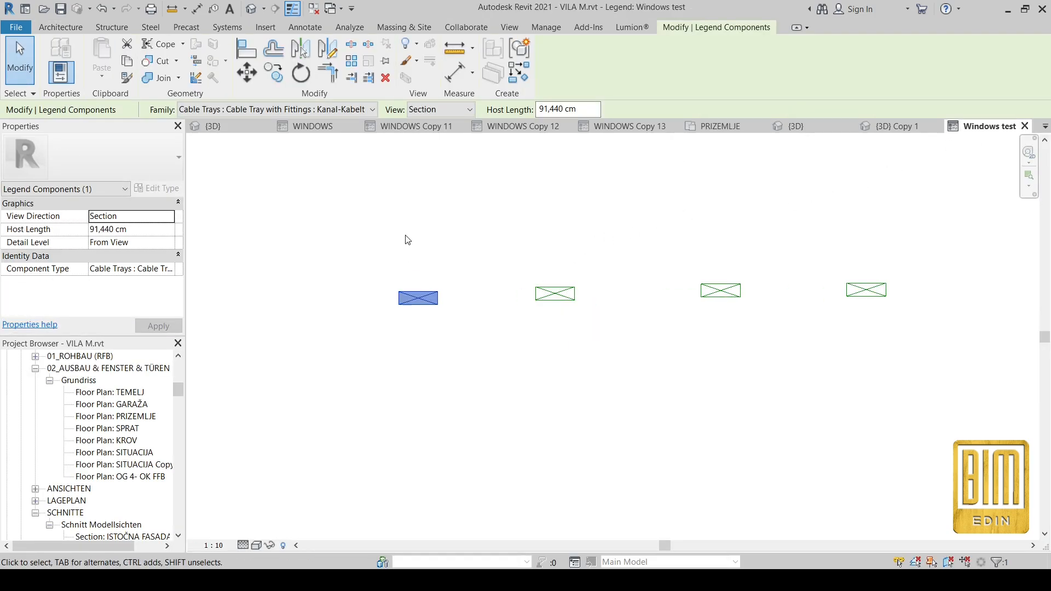
pyautogui.click(273, 110)
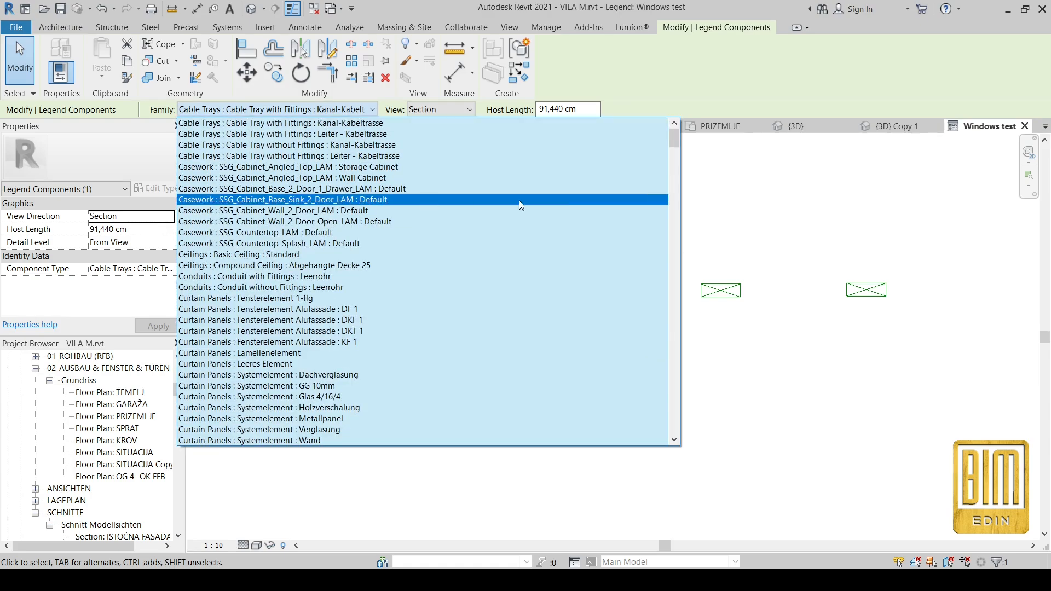
pyautogui.moveTo(674, 140); pyautogui.dragTo(692, 429)
pyautogui.scroll(3, 382, 291)
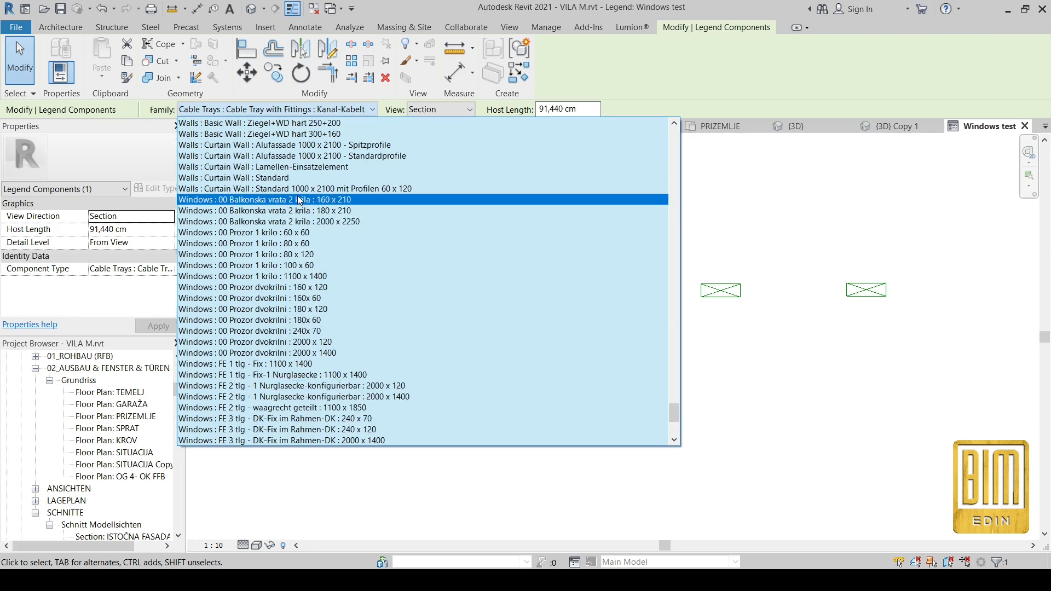
pyautogui.click(299, 199)
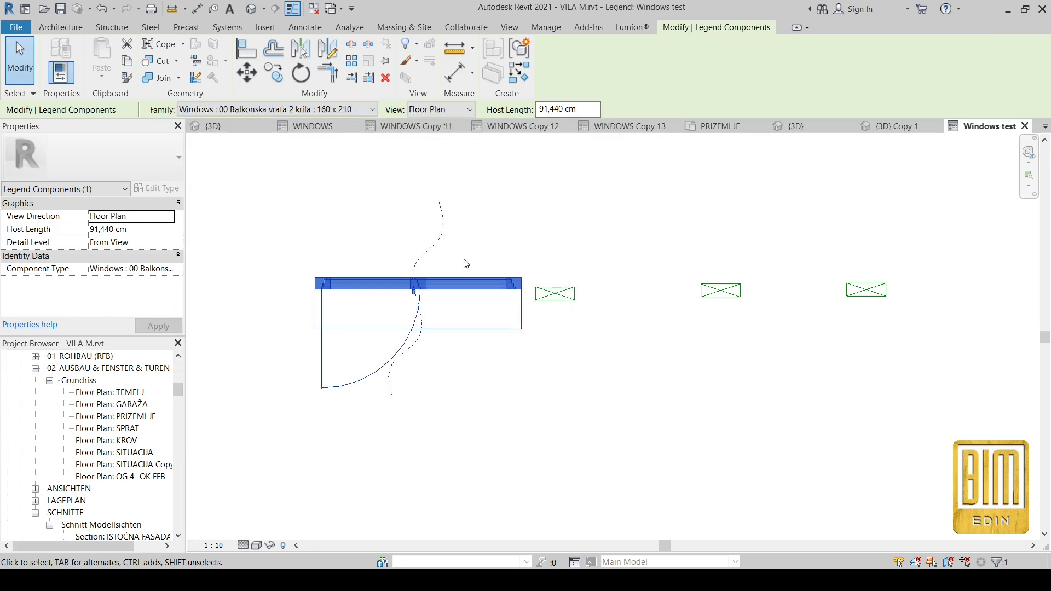
# - Move the second legend component slightly away from the balcony door's plan symbol and check its view options
pyautogui.click(560, 293)
pyautogui.moveTo(560, 293); pyautogui.dragTo(601, 281)
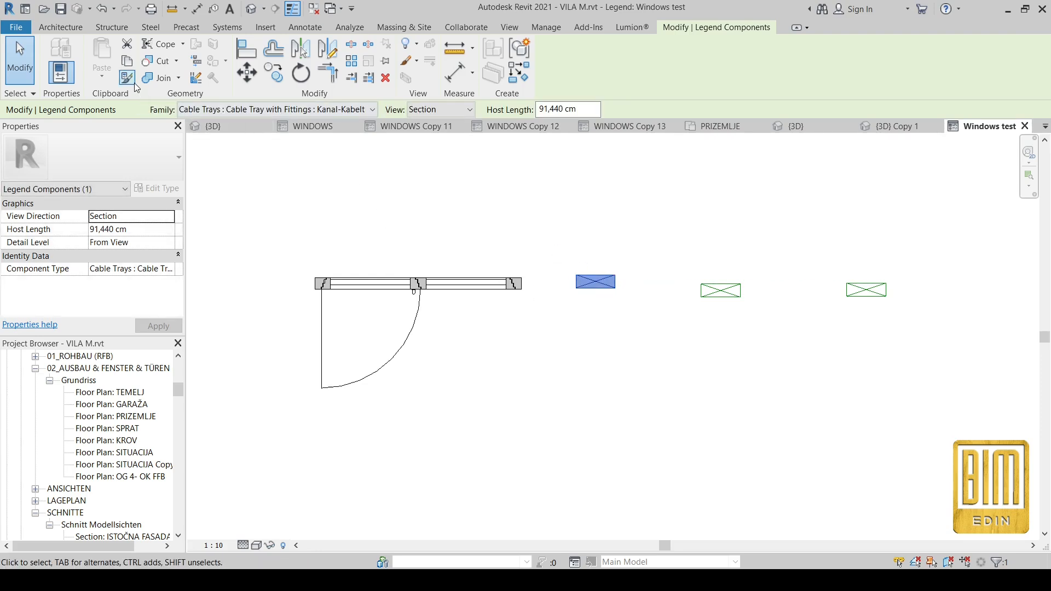
pyautogui.click(444, 112)
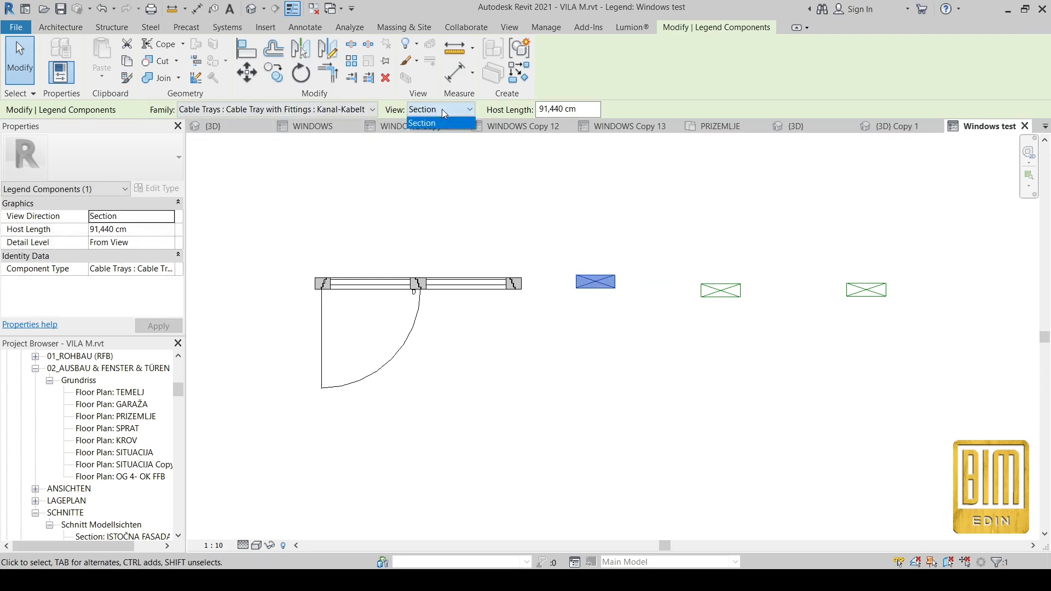
pyautogui.click(444, 204)
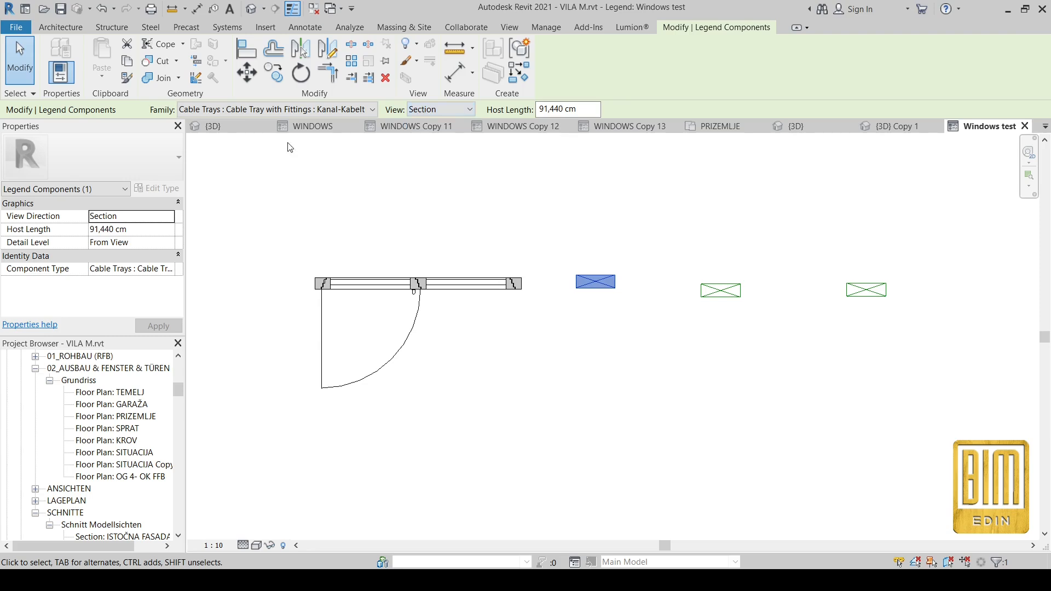
# - Match the balcony door's type onto the three remaining cable tray components with Match Type
pyautogui.click(127, 77)
pyautogui.click(449, 283)
pyautogui.click(596, 282)
pyautogui.click(718, 294)
pyautogui.click(864, 295)
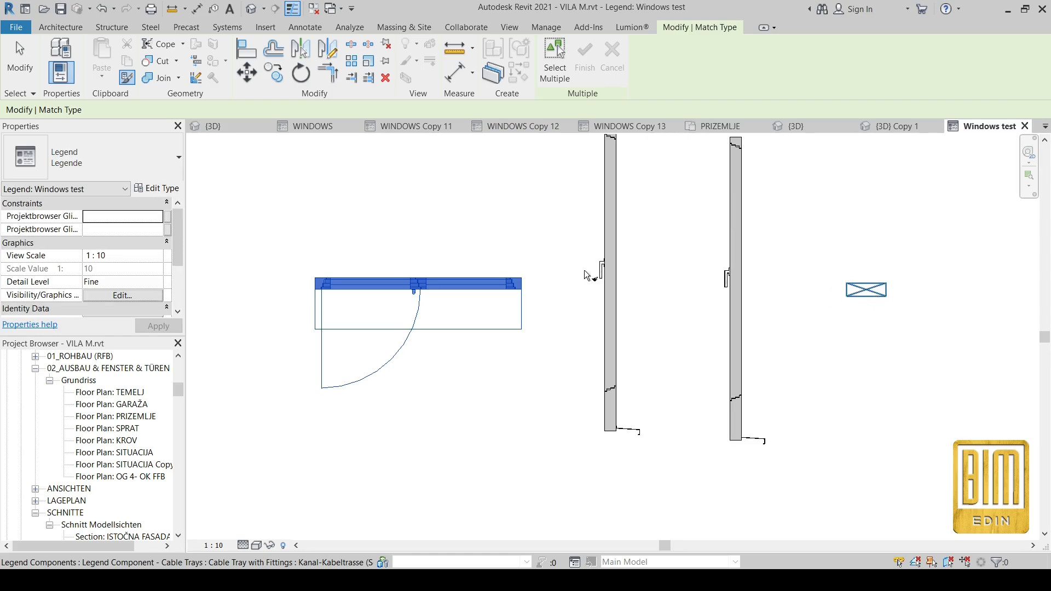
pyautogui.scroll(-3, 583, 270)
pyautogui.click(31, 64)
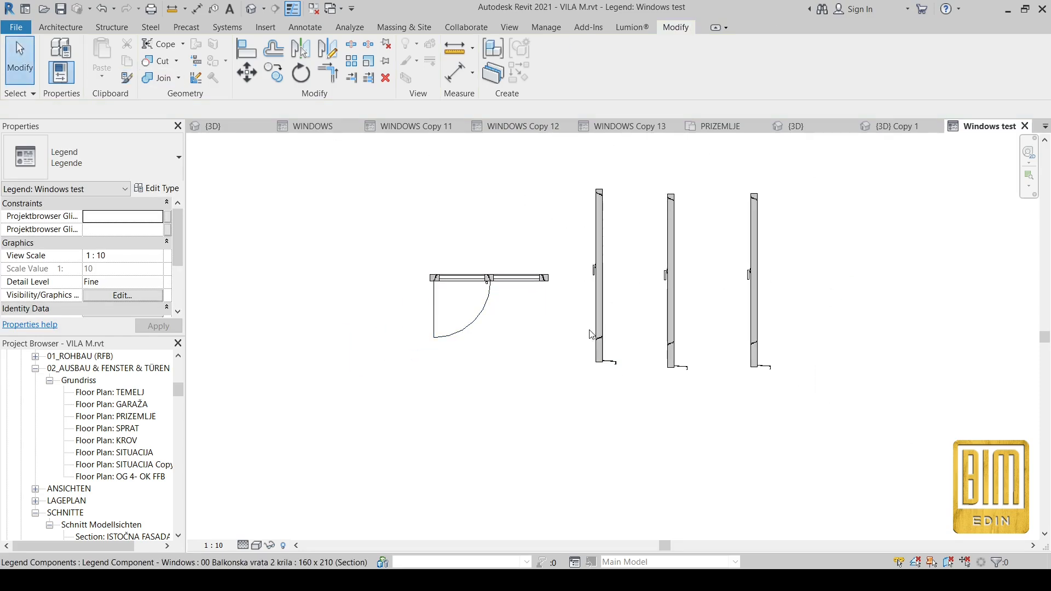
# - Move the balcony door section nearest the plan symbol up, above the level of the other two sections
pyautogui.scroll(3, 605, 334)
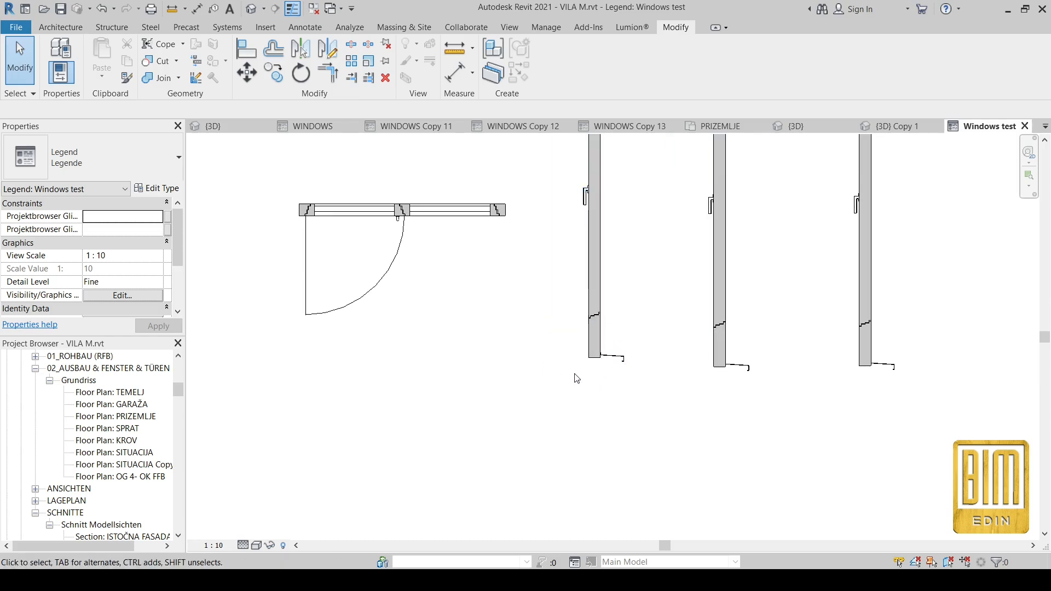
pyautogui.scroll(-3, 542, 386)
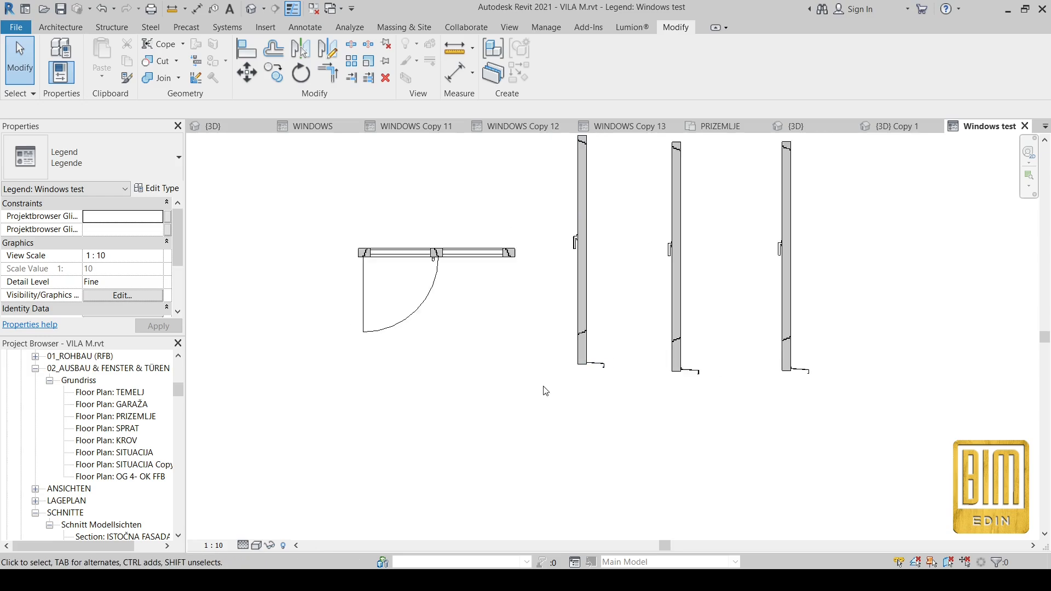
pyautogui.click(574, 232)
pyautogui.moveTo(577, 230); pyautogui.dragTo(584, 217)
pyautogui.scroll(4, 592, 269)
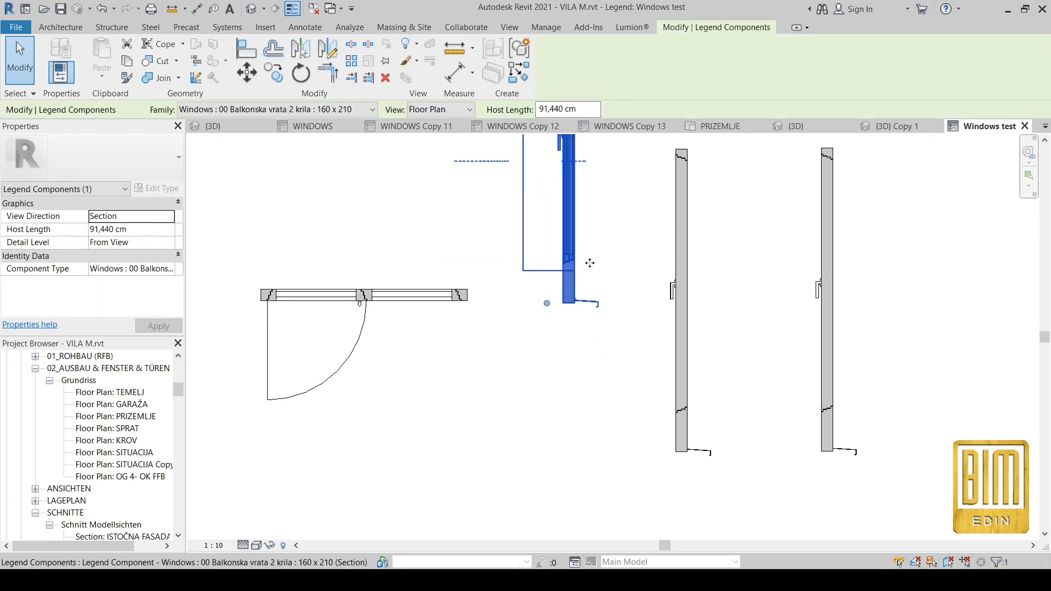
pyautogui.scroll(-3, 549, 422)
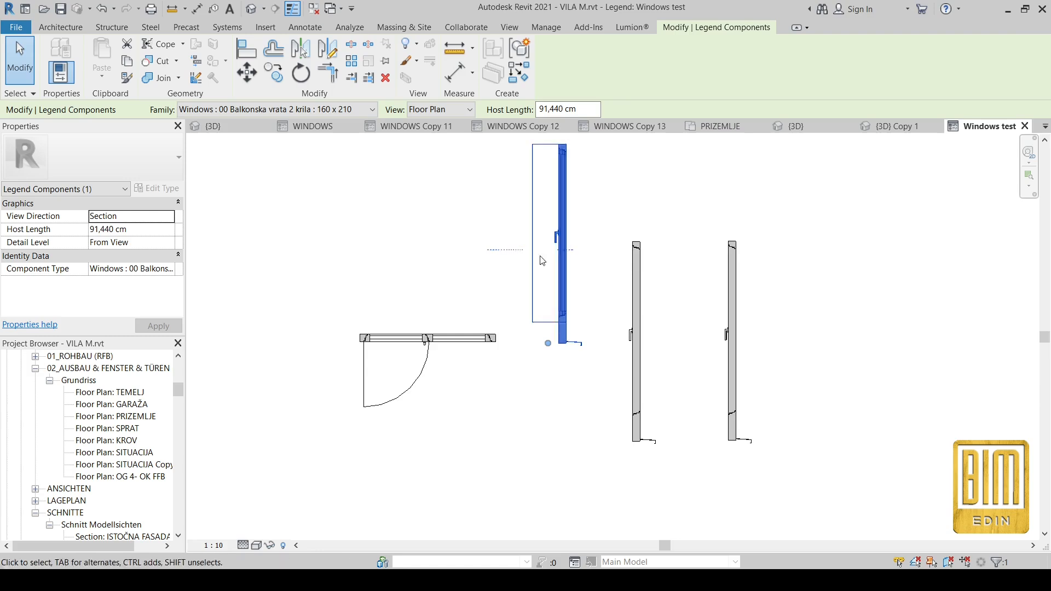
pyautogui.click(445, 190)
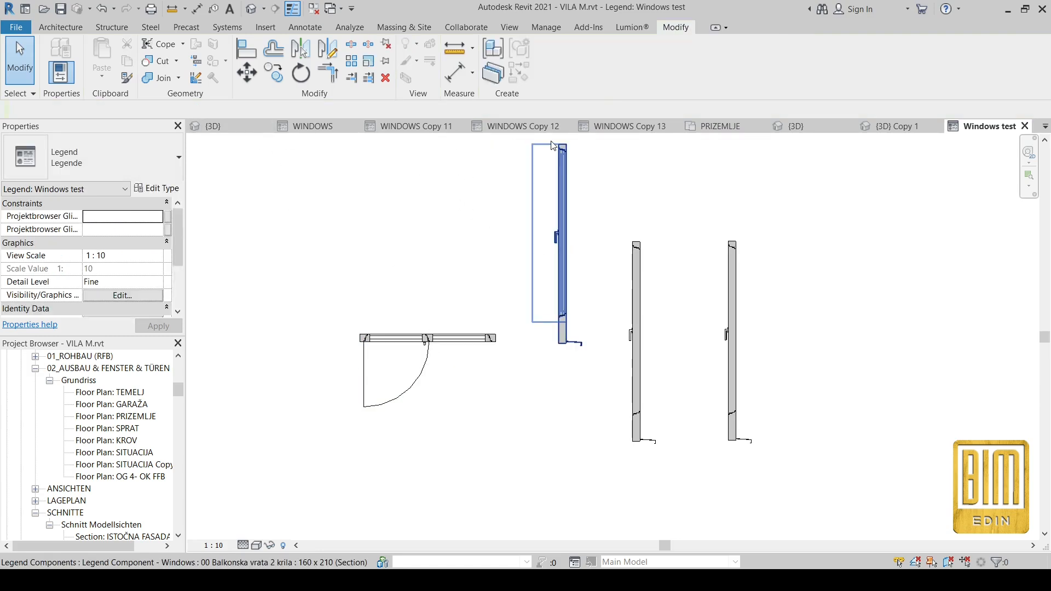
# - Close the project's inactive views, keeping the Windows test legend open
pyautogui.press('c')
pyautogui.press('i')
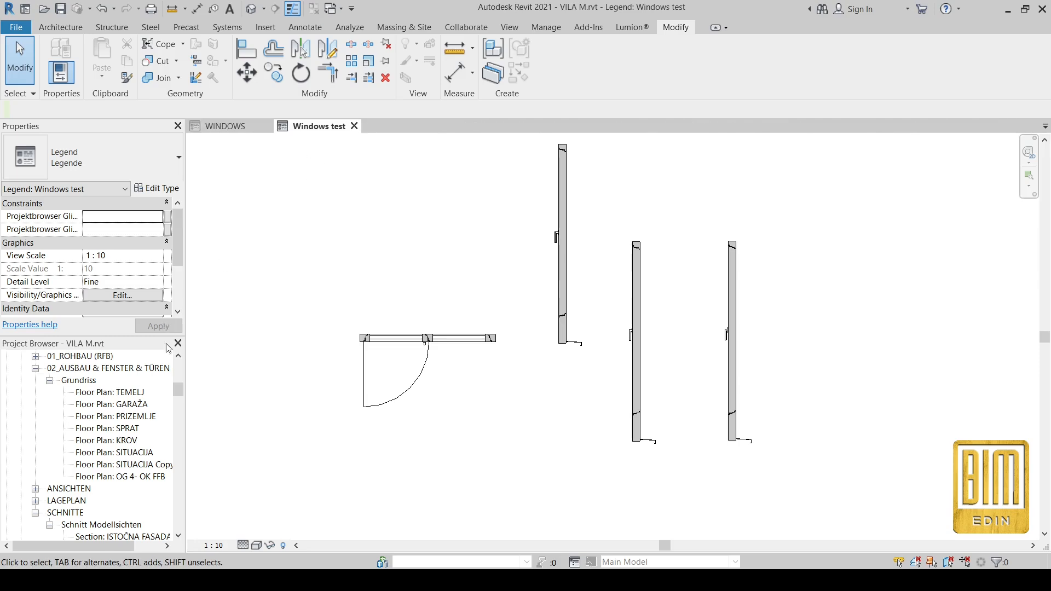
pyautogui.scroll(2, 117, 458)
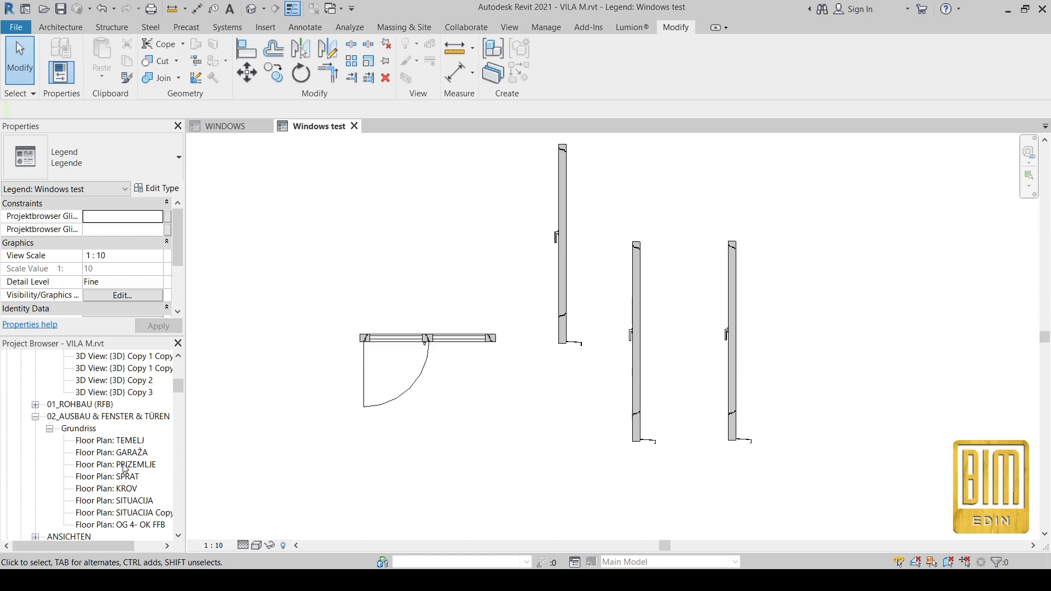
# - Open the PRIZEMLJE floor plan and the default 3D view, and locate the 160 x 210 balcony door in both
pyautogui.doubleClick(122, 465)
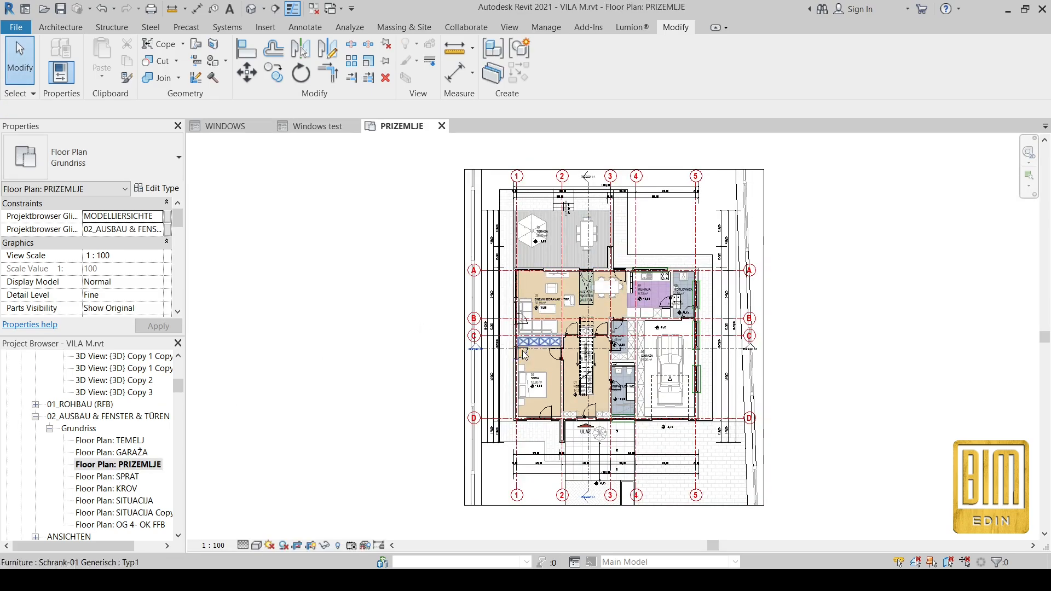
pyautogui.scroll(5, 524, 355)
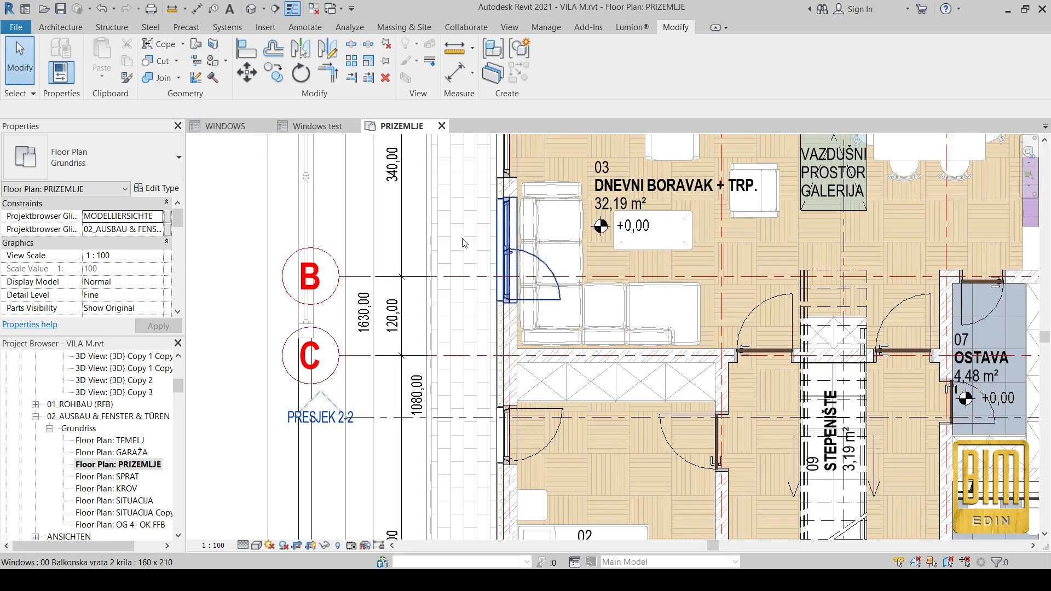
pyautogui.click(251, 8)
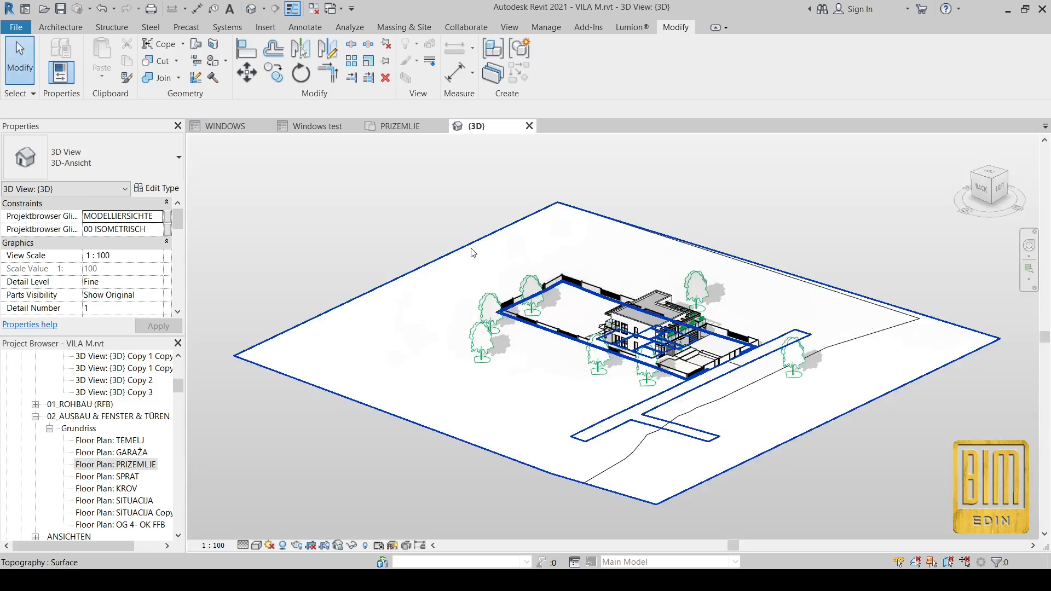
pyautogui.scroll(4, 629, 355)
pyautogui.scroll(8, 633, 355)
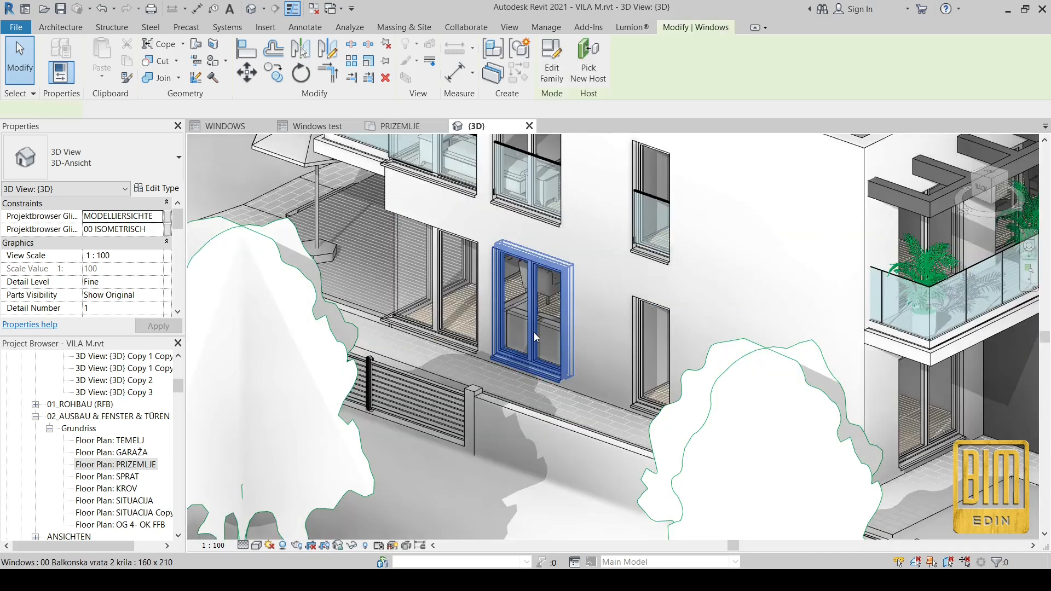
# - Temporarily isolate the 160 x 210 two-sash balcony door in the 3D view and inspect it from both sides
pyautogui.click(534, 335)
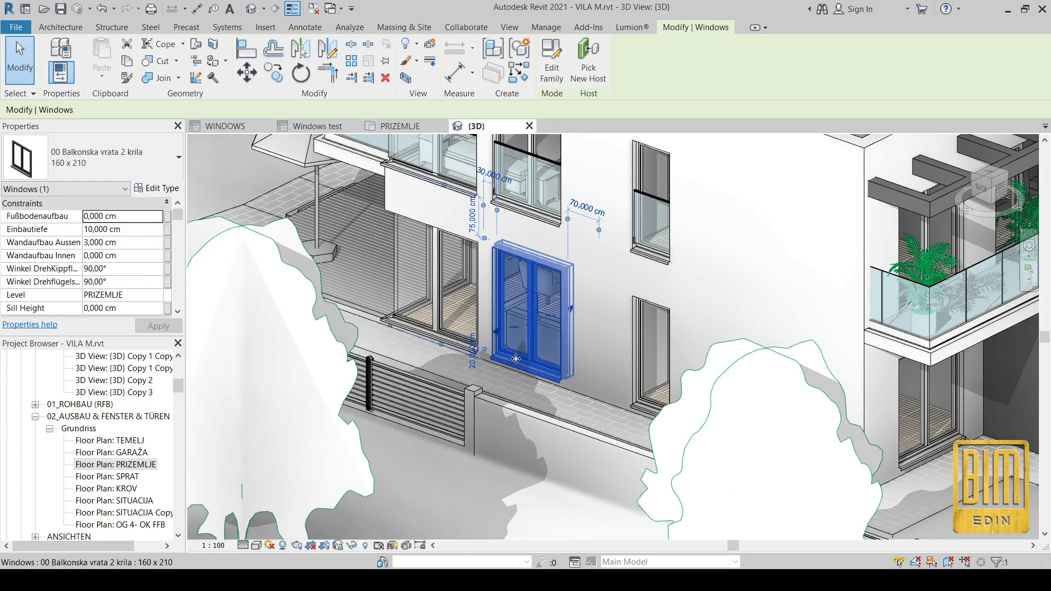
pyautogui.scroll(4, 525, 379)
pyautogui.scroll(3, 526, 379)
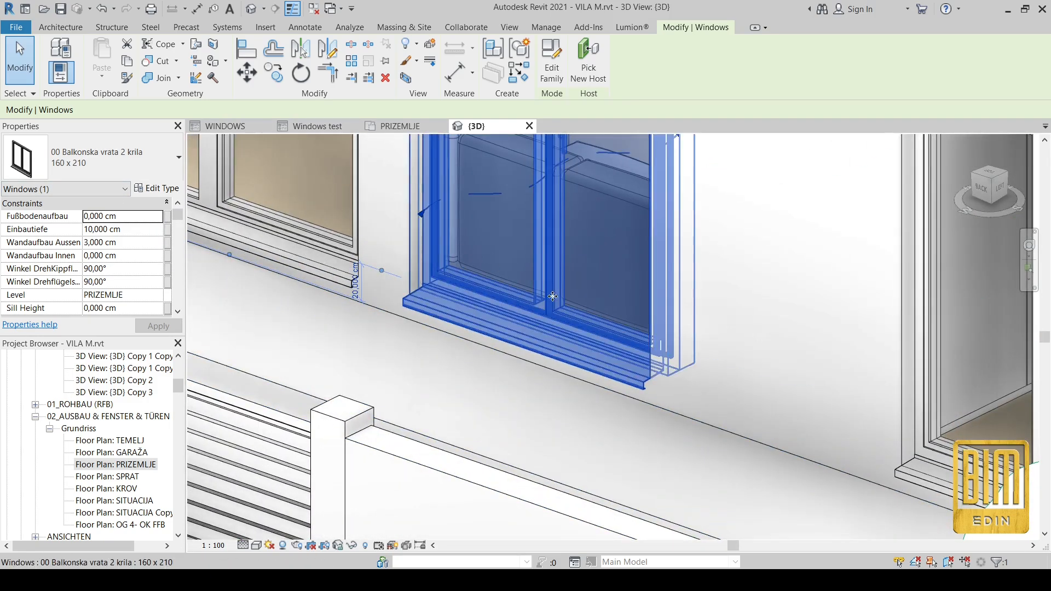
pyautogui.click(352, 545)
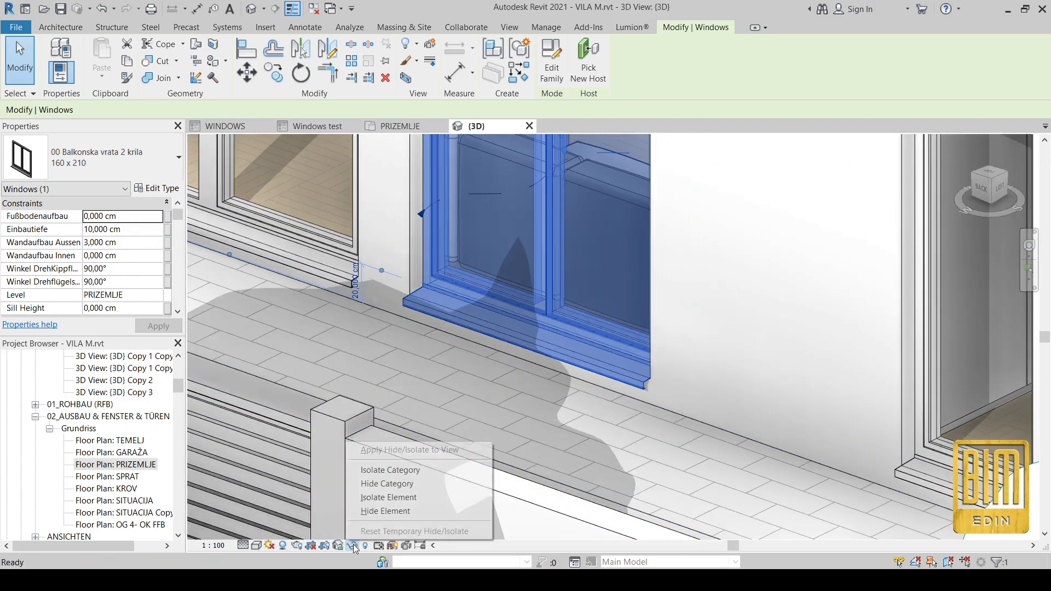
pyautogui.click(377, 497)
pyautogui.scroll(-3, 509, 421)
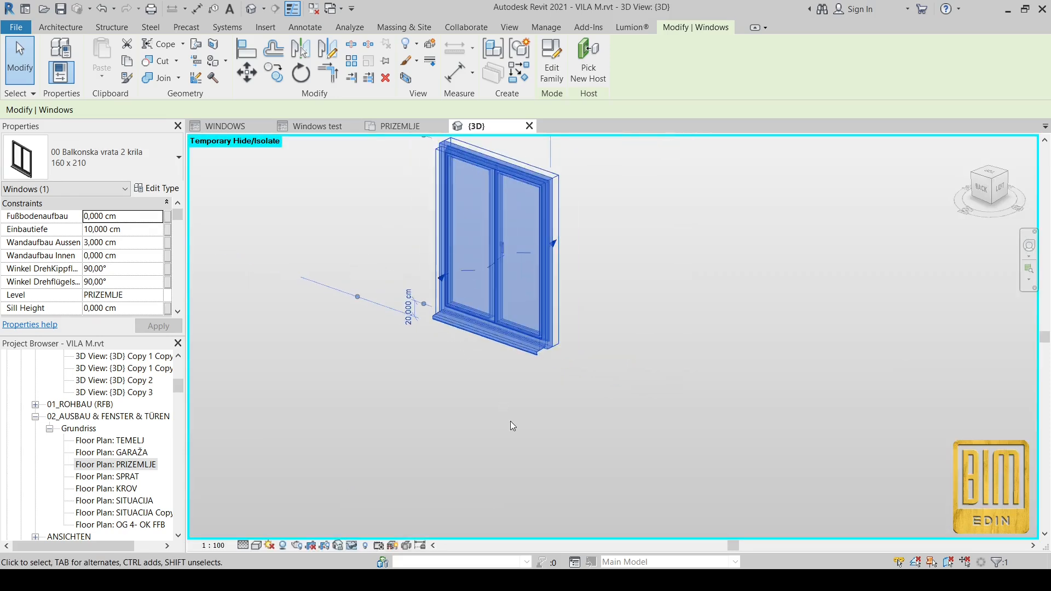
pyautogui.keyDown('shift'); pyautogui.moveTo(629, 405); pyautogui.dragTo(456, 356, button='middle'); pyautogui.keyUp('shift')
pyautogui.scroll(1, 457, 354)
pyautogui.scroll(-2, 488, 413)
pyautogui.scroll(-1, 445, 351)
pyautogui.keyDown('shift'); pyautogui.moveTo(435, 312); pyautogui.dragTo(515, 383, button='middle'); pyautogui.keyUp('shift')
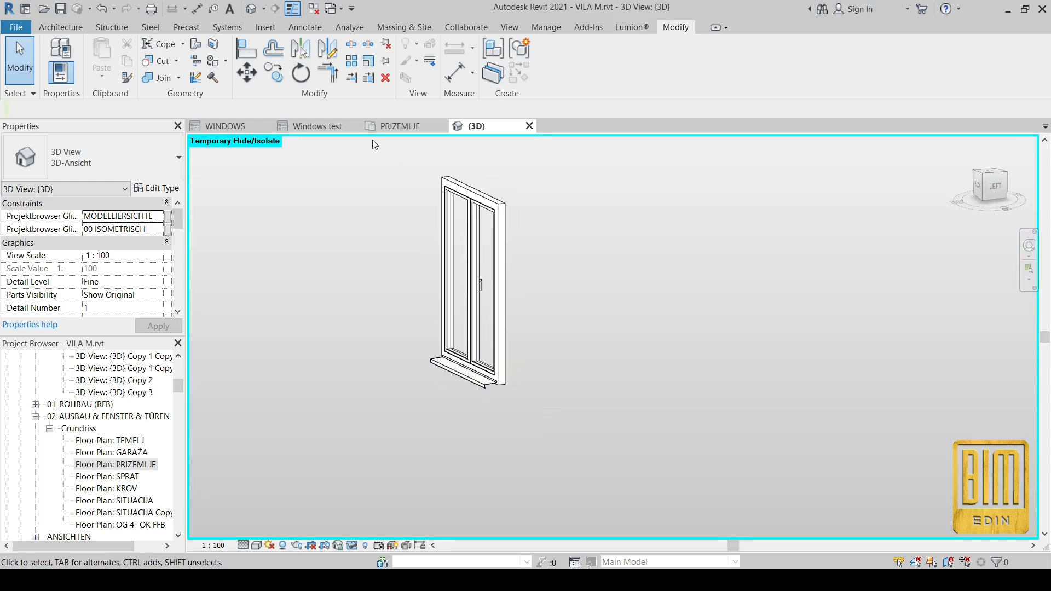
# - In the Windows test legend, move the two lower balcony door sections level with the raised one and space all three farther apart
pyautogui.click(316, 124)
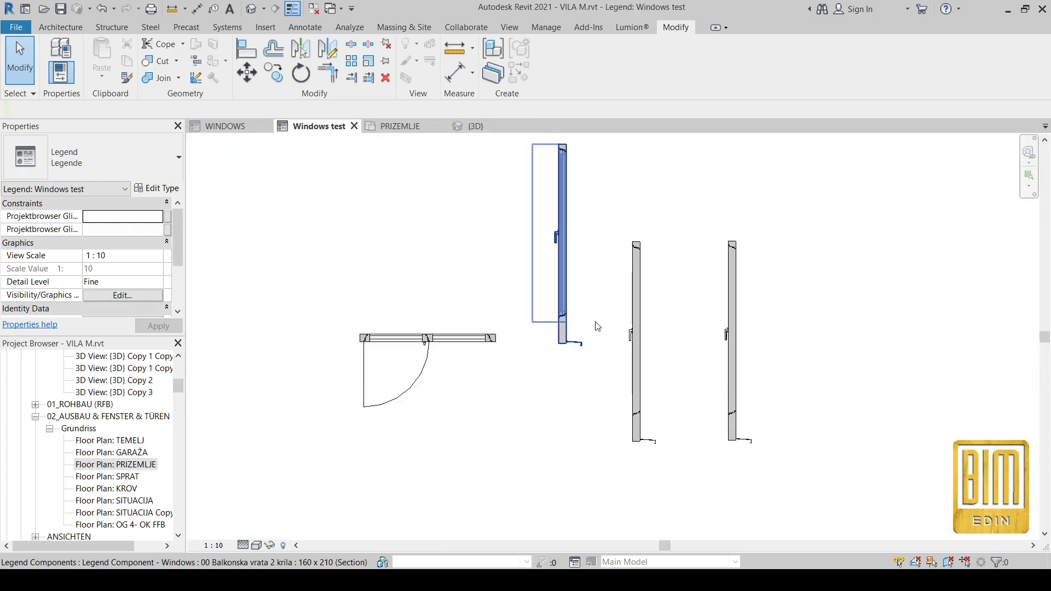
pyautogui.click(639, 373)
pyautogui.moveTo(642, 376); pyautogui.dragTo(645, 279)
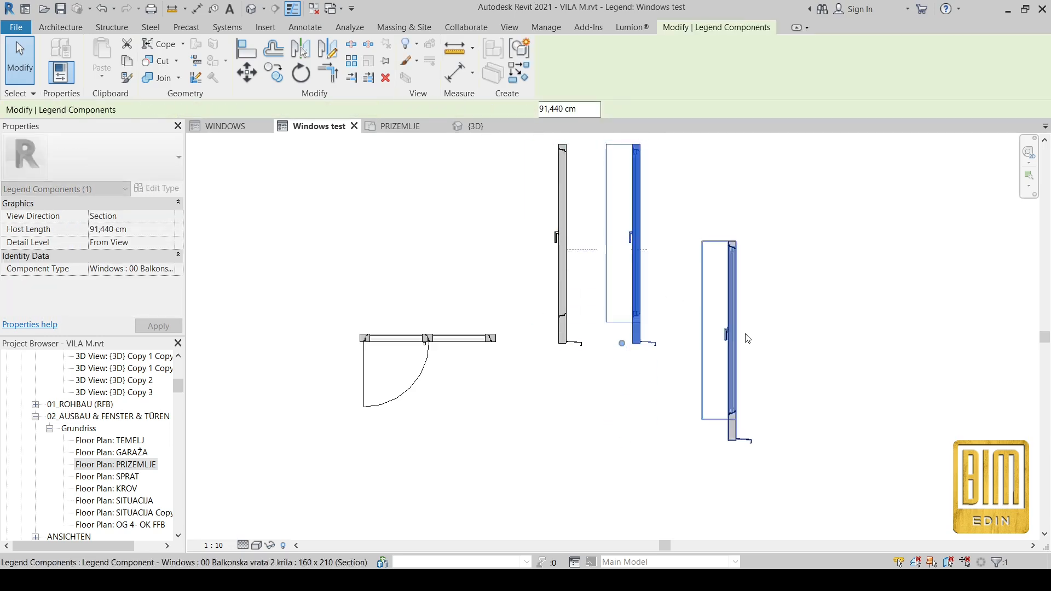
pyautogui.scroll(-3, 640, 316)
pyautogui.click(691, 324)
pyautogui.moveTo(692, 323); pyautogui.dragTo(694, 273)
pyautogui.moveTo(759, 259); pyautogui.dragTo(794, 295)
pyautogui.click(749, 292)
# - Set the section nearest the plan symbol to Elevation : Front and the middle section to Elevation : Back
pyautogui.moveTo(868, 226); pyautogui.dragTo(672, 300)
pyautogui.scroll(4, 595, 286)
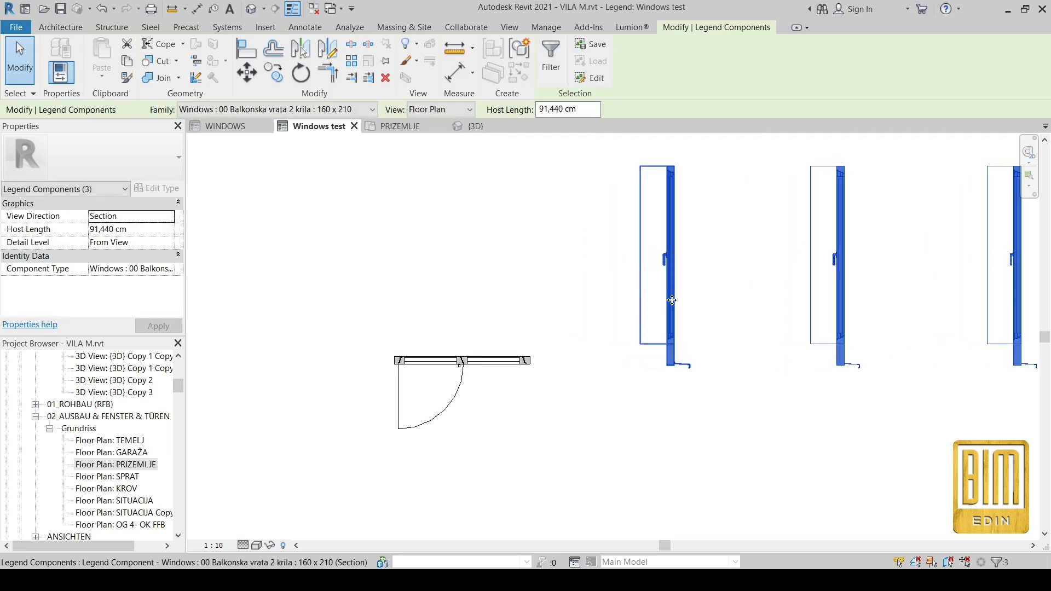
pyautogui.click(672, 301)
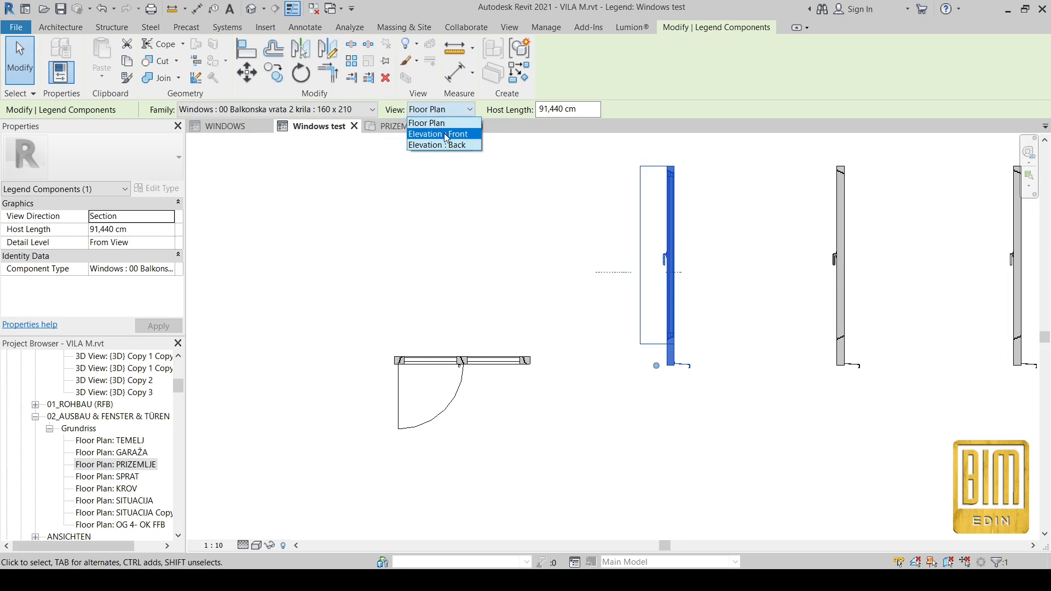
pyautogui.click(447, 135)
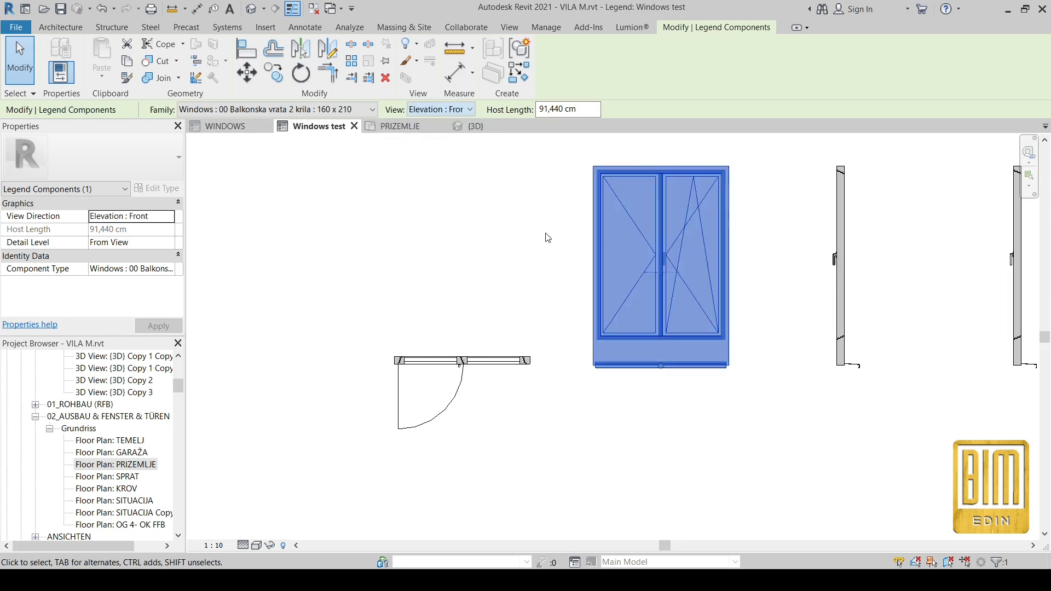
pyautogui.click(833, 275)
pyautogui.click(448, 109)
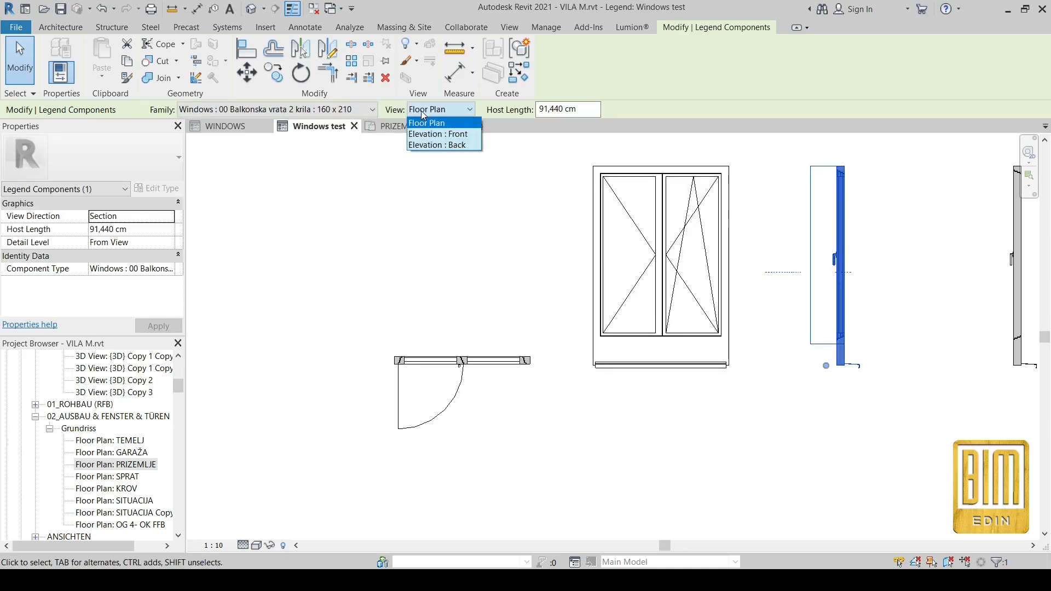
pyautogui.click(459, 145)
# - Place the back elevation directly above the plan symbol, with the front elevation and the section beside it in one row
pyautogui.scroll(-3, 522, 272)
pyautogui.keyDown('ctrl'); pyautogui.moveTo(674, 292); pyautogui.dragTo(494, 265); pyautogui.keyUp('ctrl')
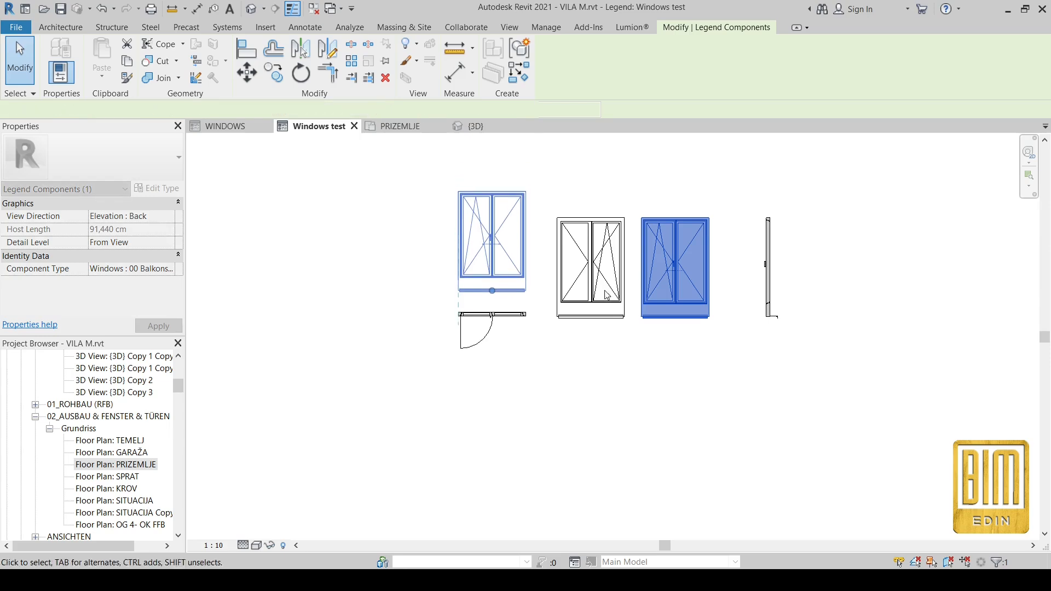
pyautogui.moveTo(604, 290); pyautogui.dragTo(584, 264)
pyautogui.moveTo(772, 284); pyautogui.dragTo(651, 264)
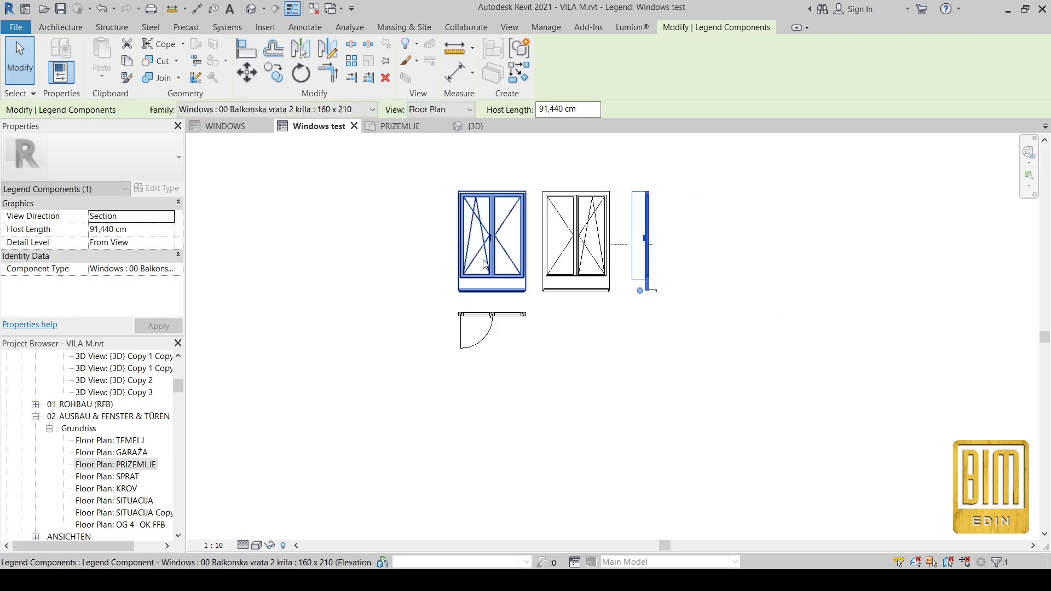
pyautogui.scroll(5, 519, 289)
pyautogui.scroll(-3, 519, 289)
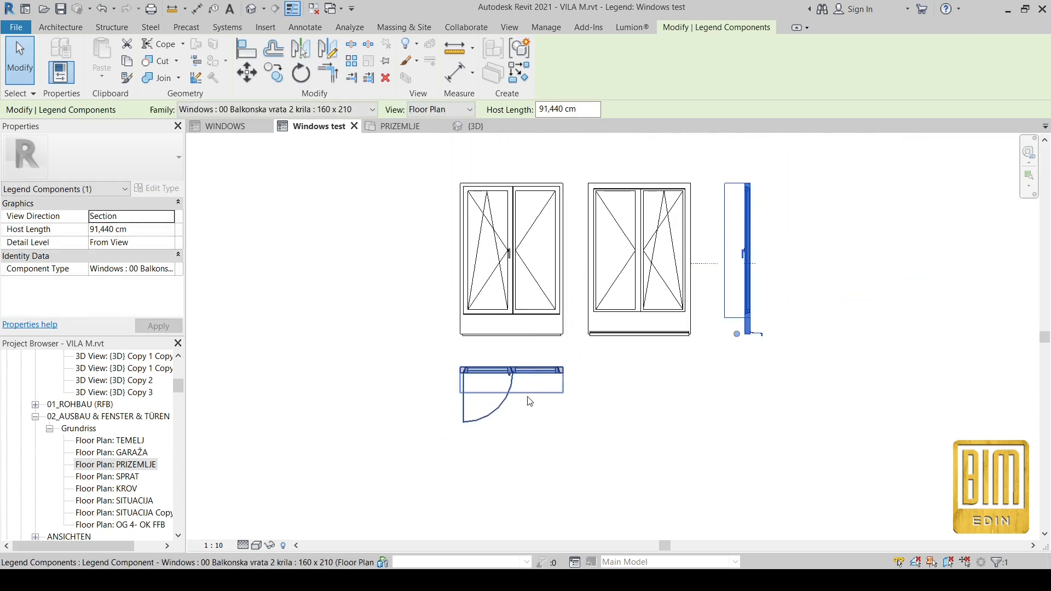
pyautogui.scroll(2, 536, 207)
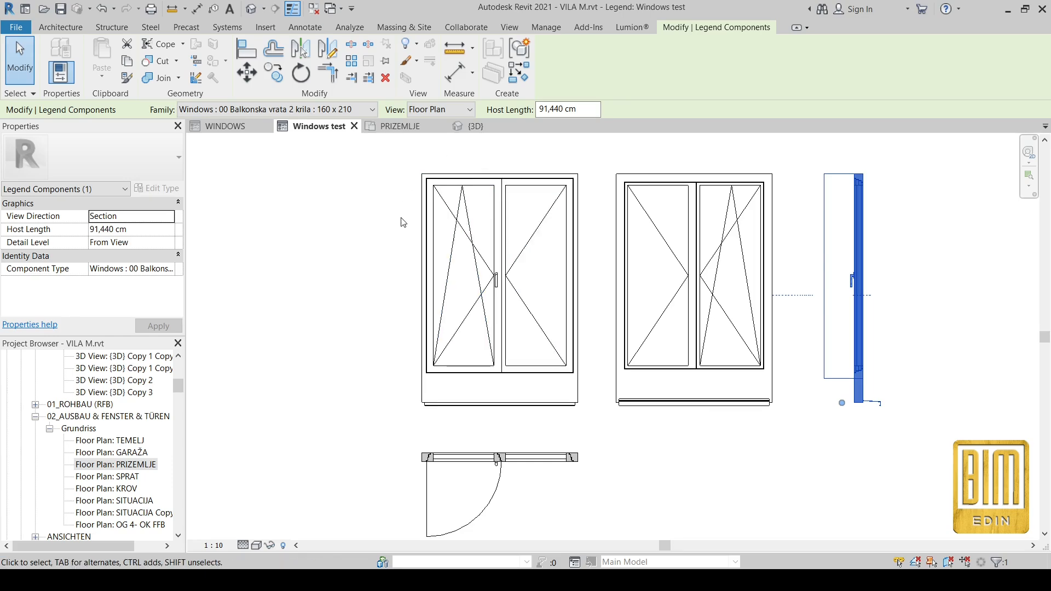
# - Compare the balcony door's opening direction in the PRIZEMLJE floor plan with the Windows test legend
pyautogui.click(400, 126)
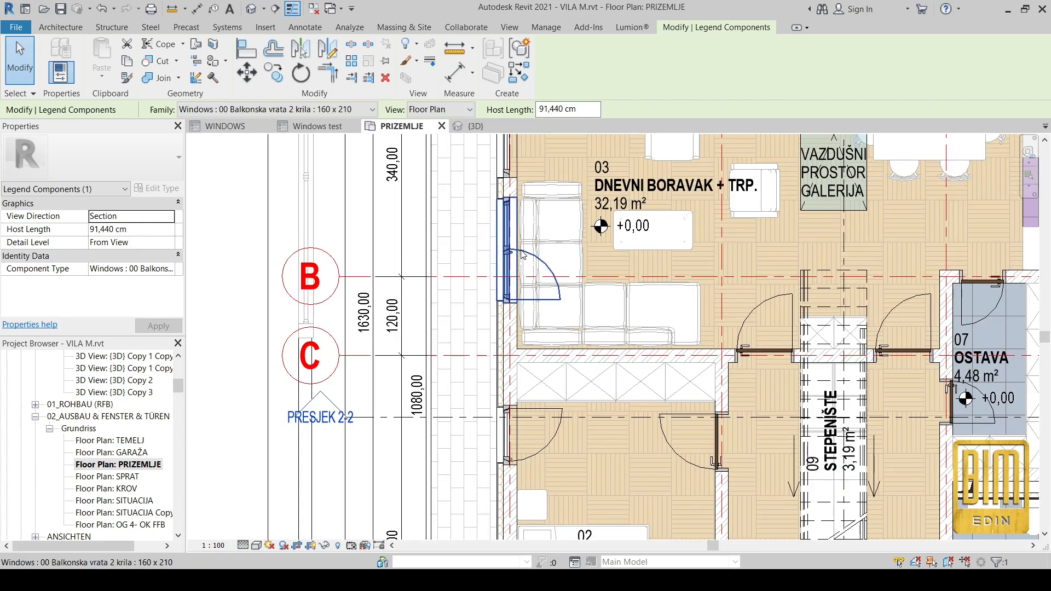
pyautogui.scroll(2, 511, 249)
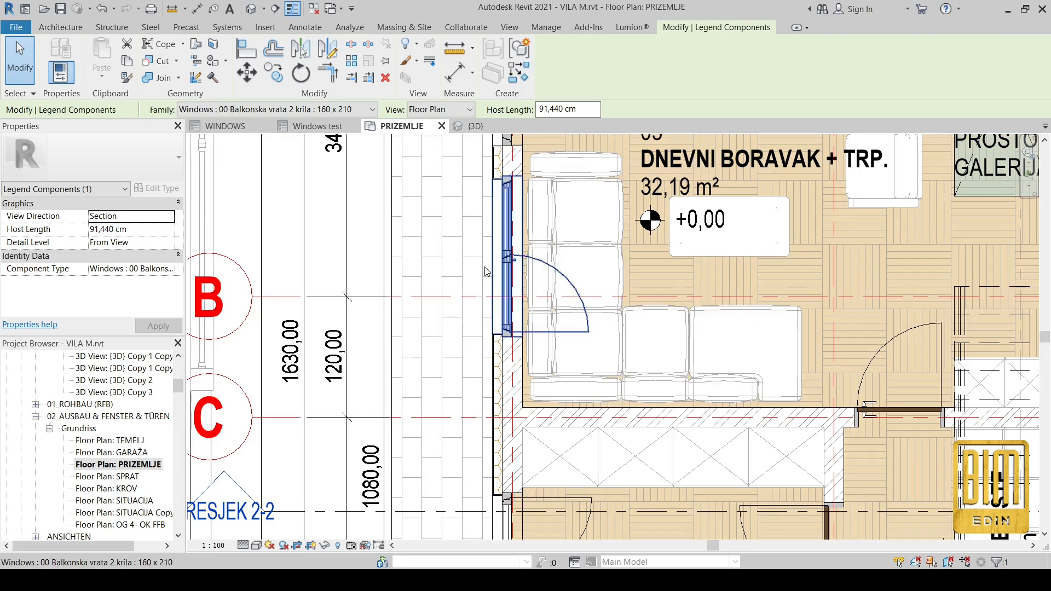
pyautogui.click(322, 126)
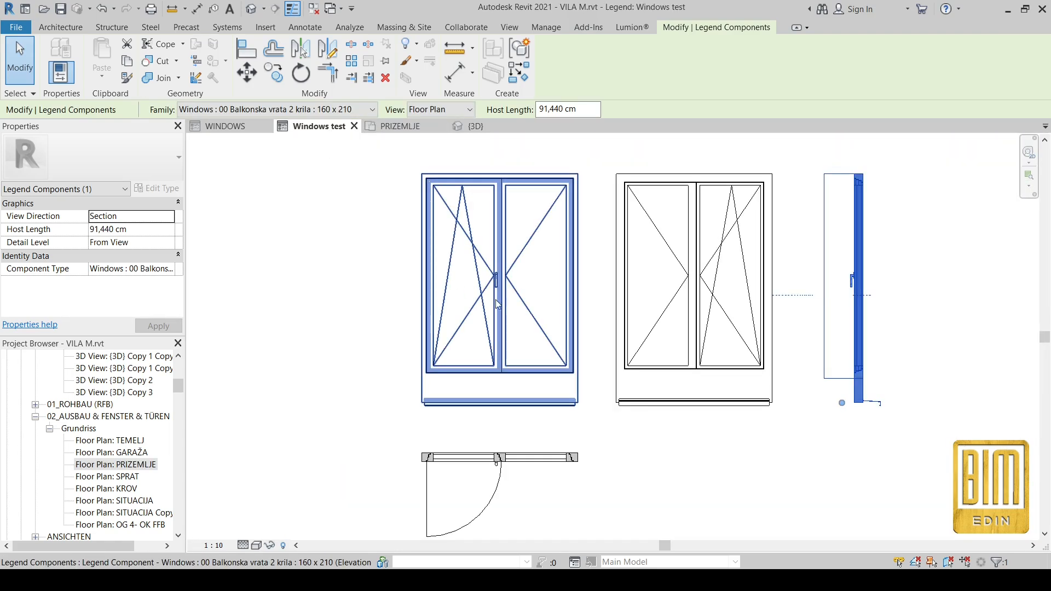
# - Flip the living room balcony door's opening side in the PRIZEMLJE floor plan and return to the Windows test legend
pyautogui.click(401, 127)
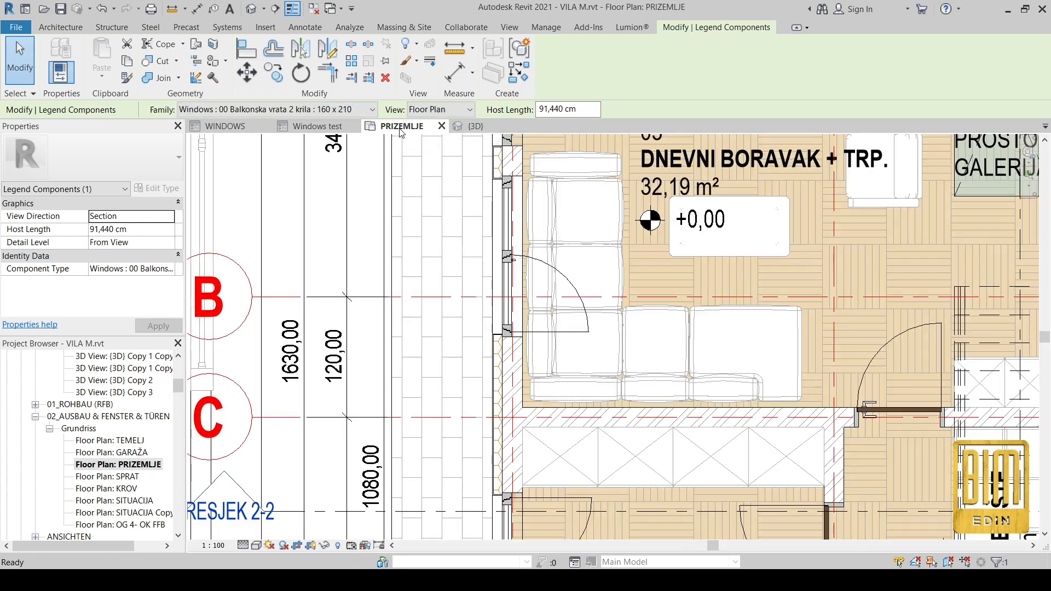
pyautogui.click(512, 267)
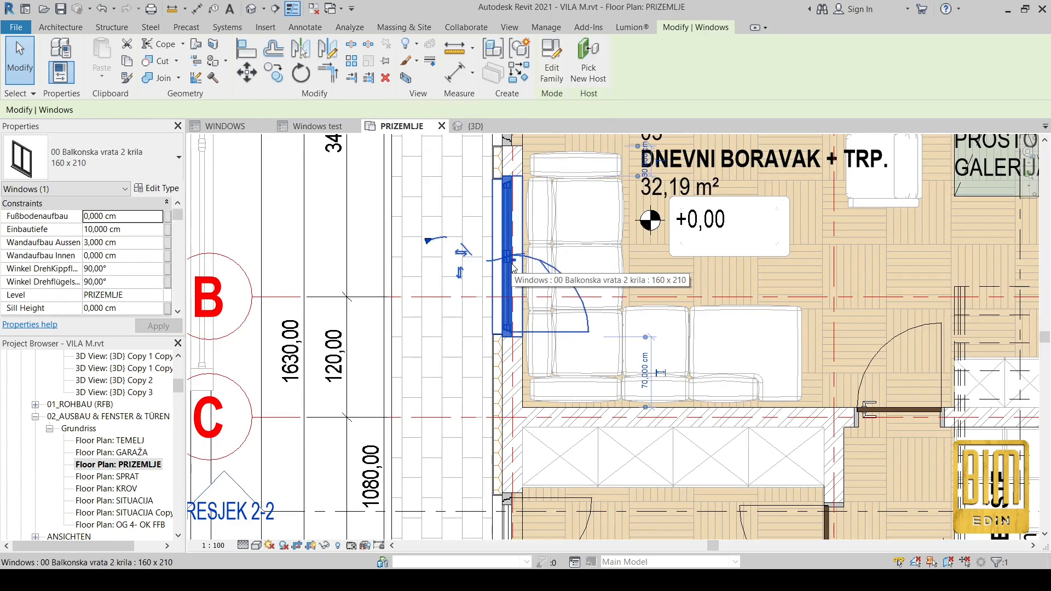
pyautogui.click(460, 274)
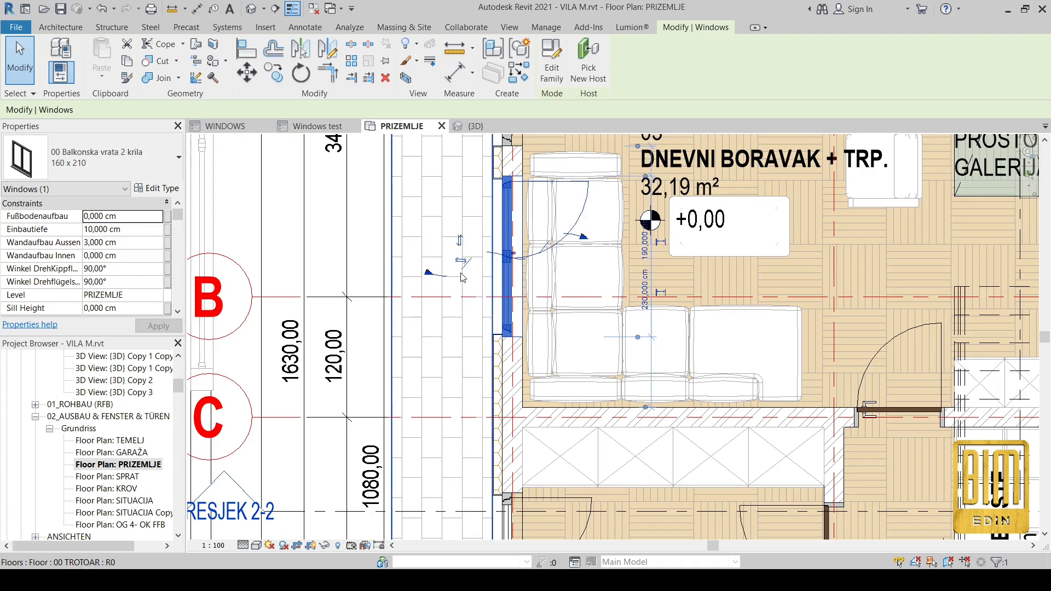
pyautogui.click(318, 126)
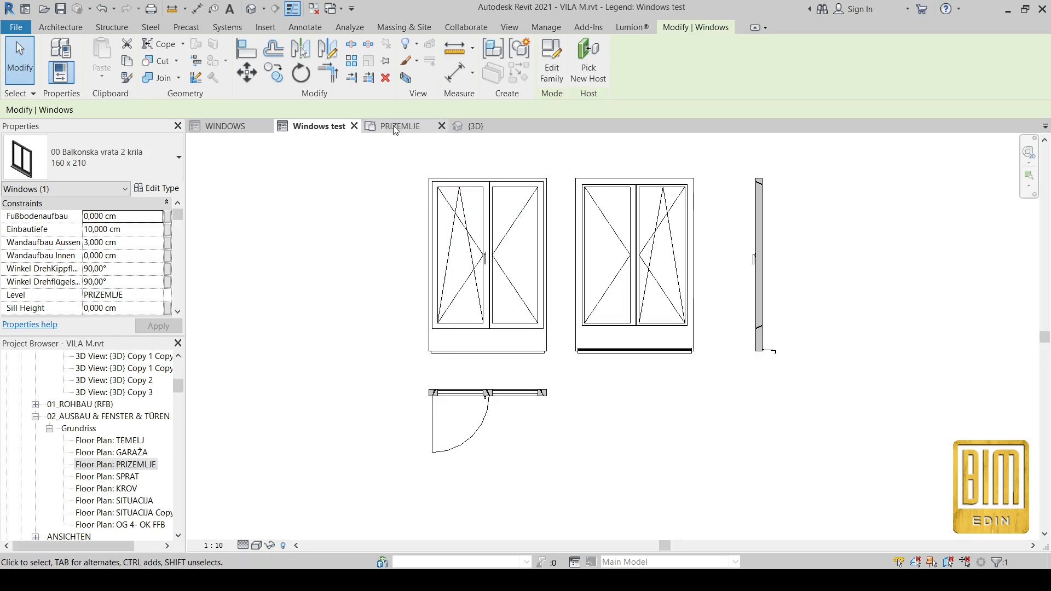
# - Compare the Windows test legend with the finished WINDOWS legend of the other project
pyautogui.click(225, 127)
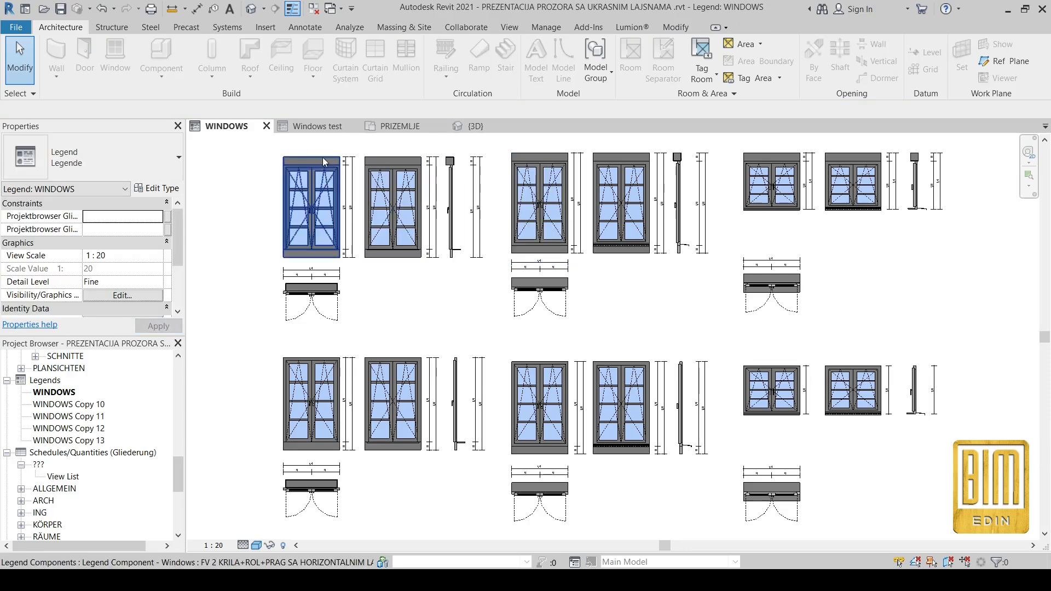
pyautogui.click(309, 126)
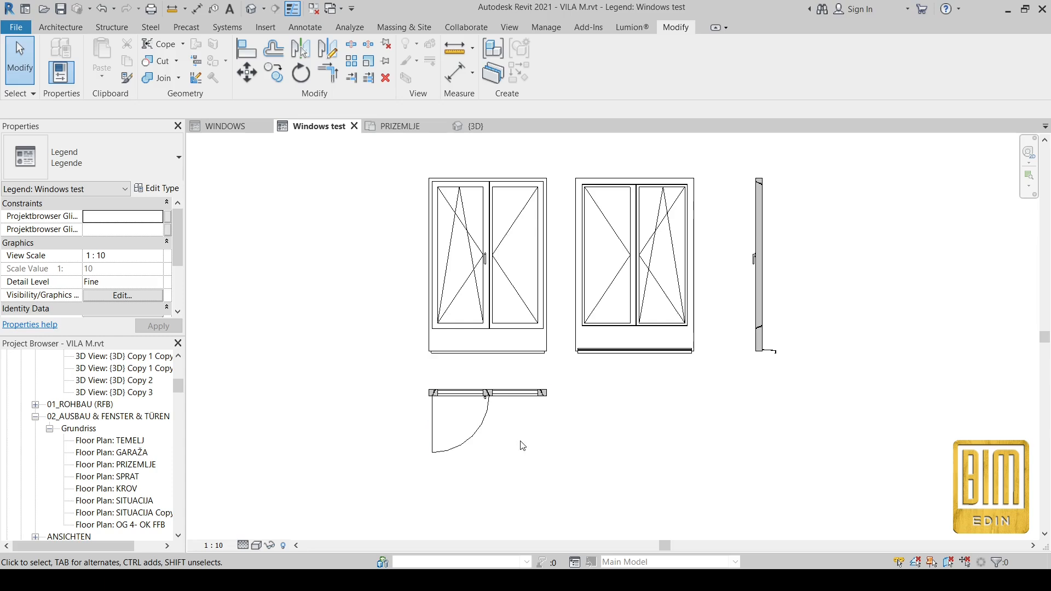
pyautogui.scroll(1, 486, 279)
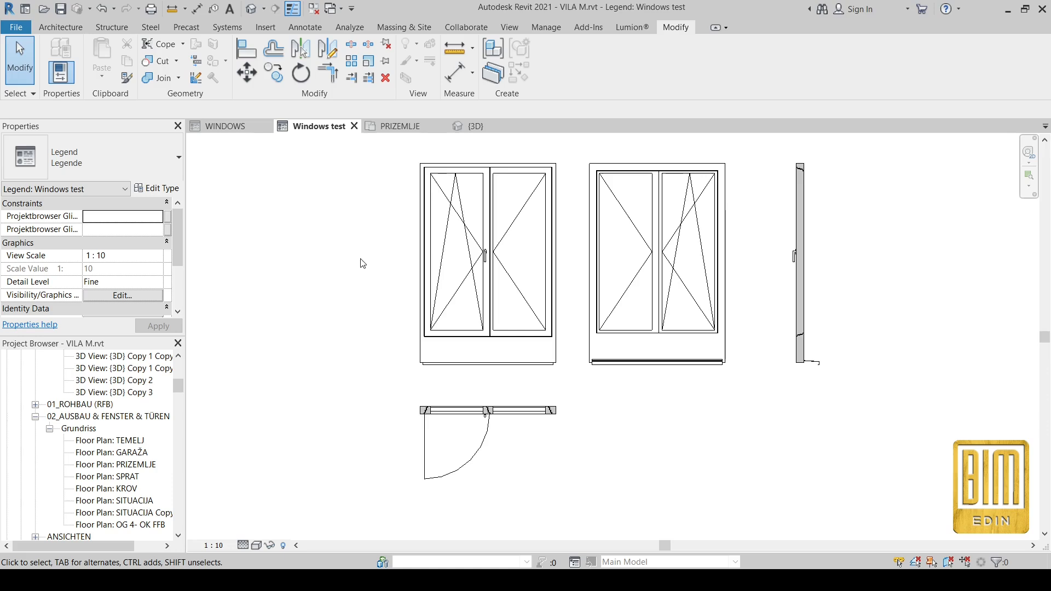
pyautogui.click(229, 127)
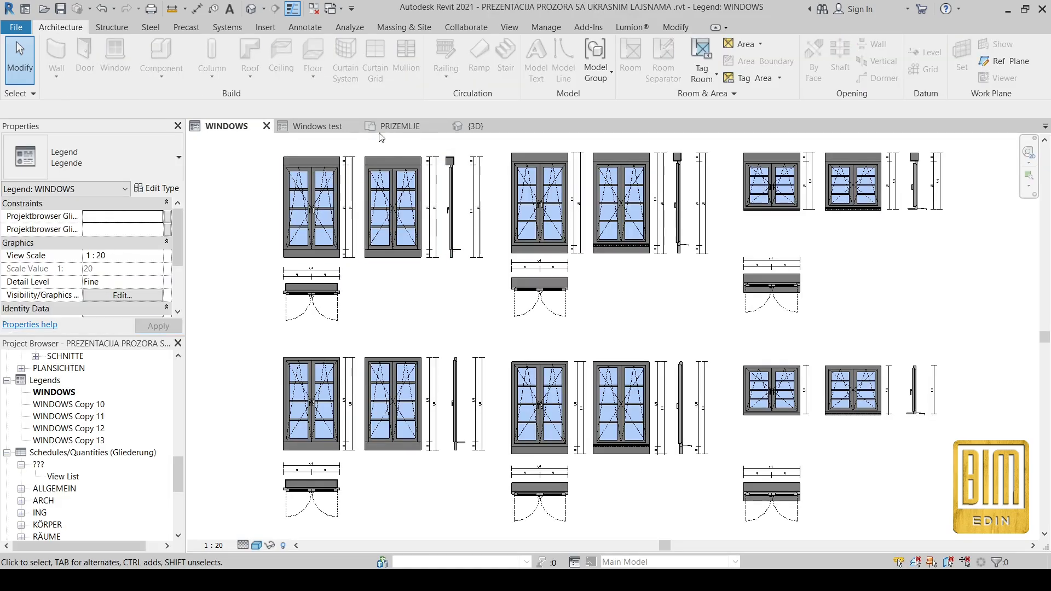
pyautogui.click(330, 127)
# - Examine the living room balcony door and the 90 x 210 DrehKipp door of room 02 in the PRIZEMLJE floor plan
pyautogui.click(408, 128)
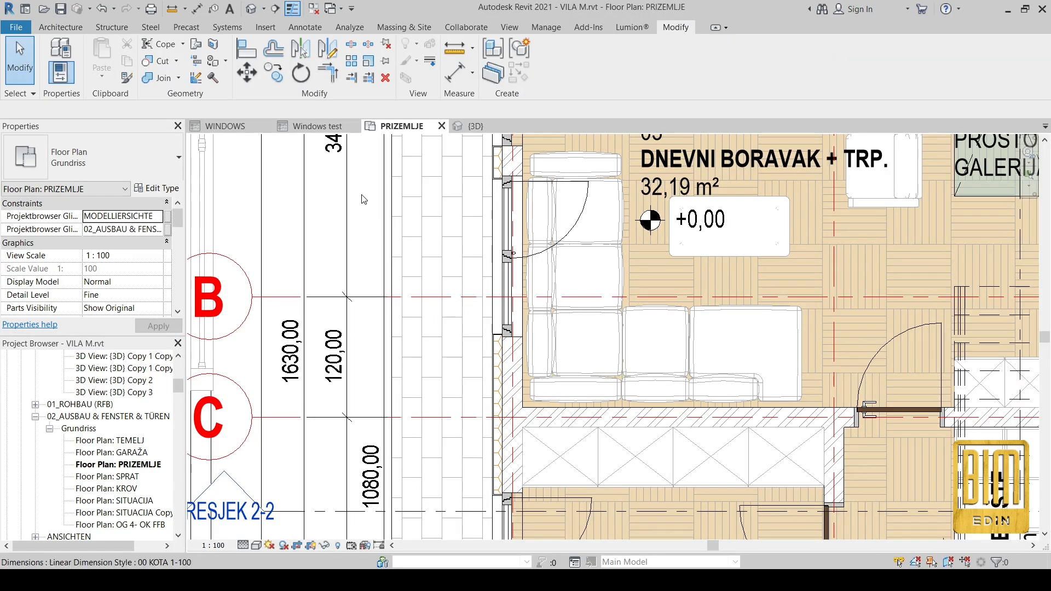
pyautogui.scroll(-4, 514, 274)
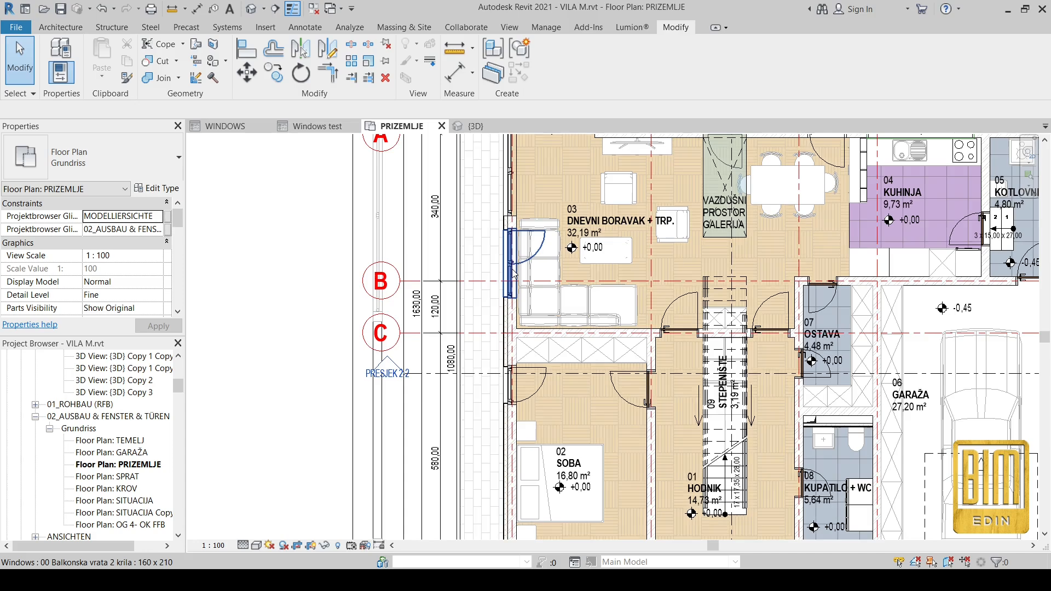
pyautogui.scroll(2, 534, 414)
pyautogui.scroll(3, 536, 415)
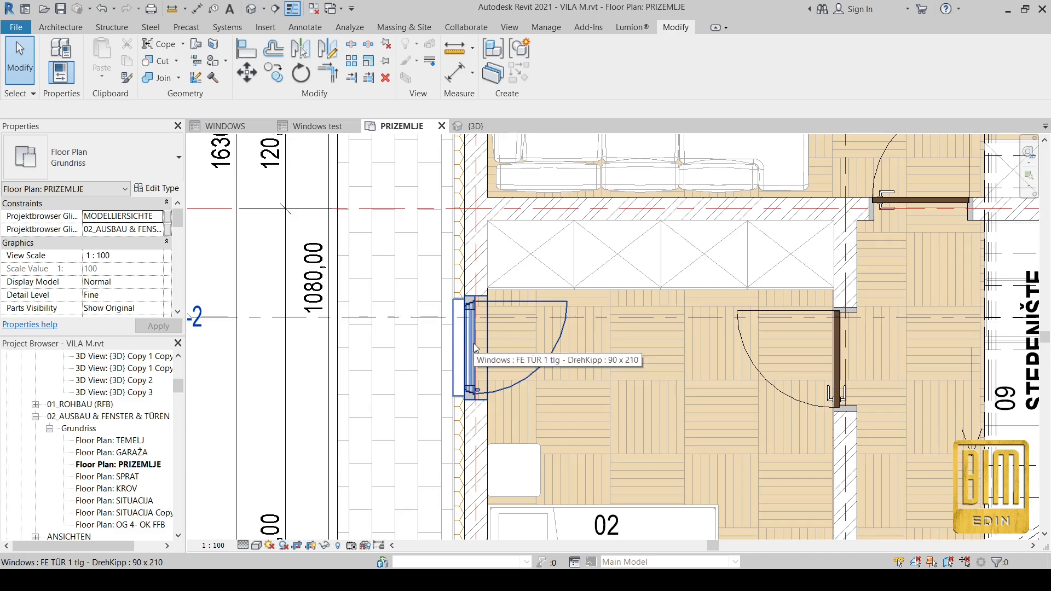
# - Switch to the other project's WINDOWS legend and open that project's OG 1- OK FFB floor plan
pyautogui.click(225, 126)
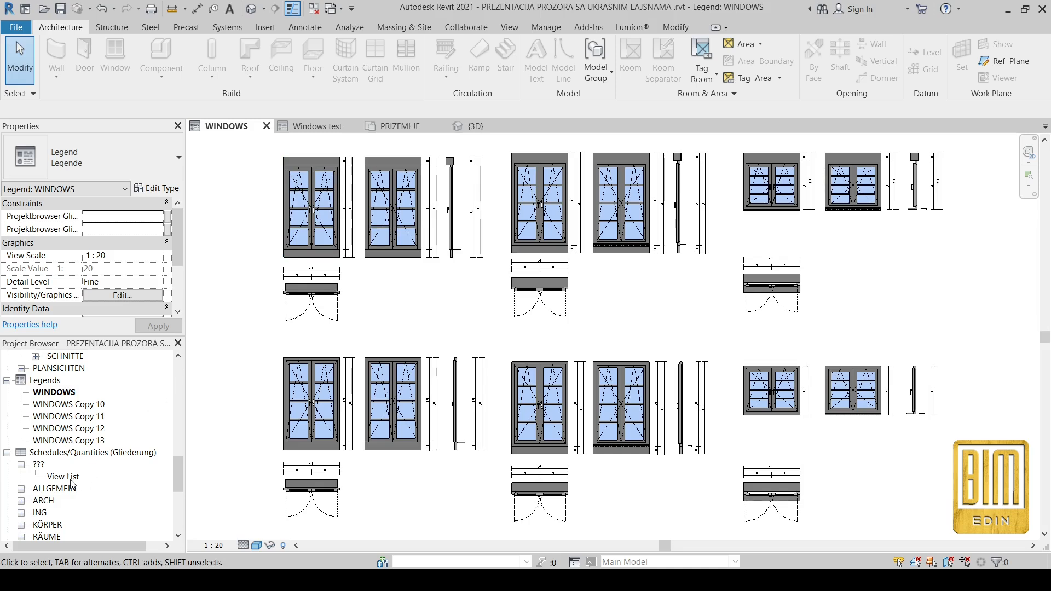
pyautogui.scroll(3, 76, 459)
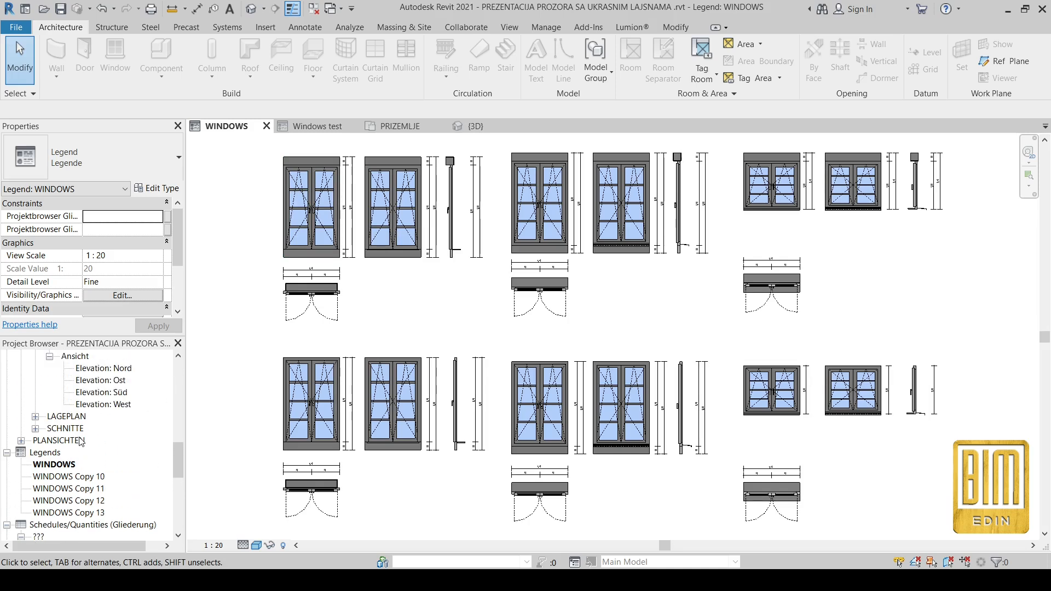
pyautogui.scroll(1, 87, 428)
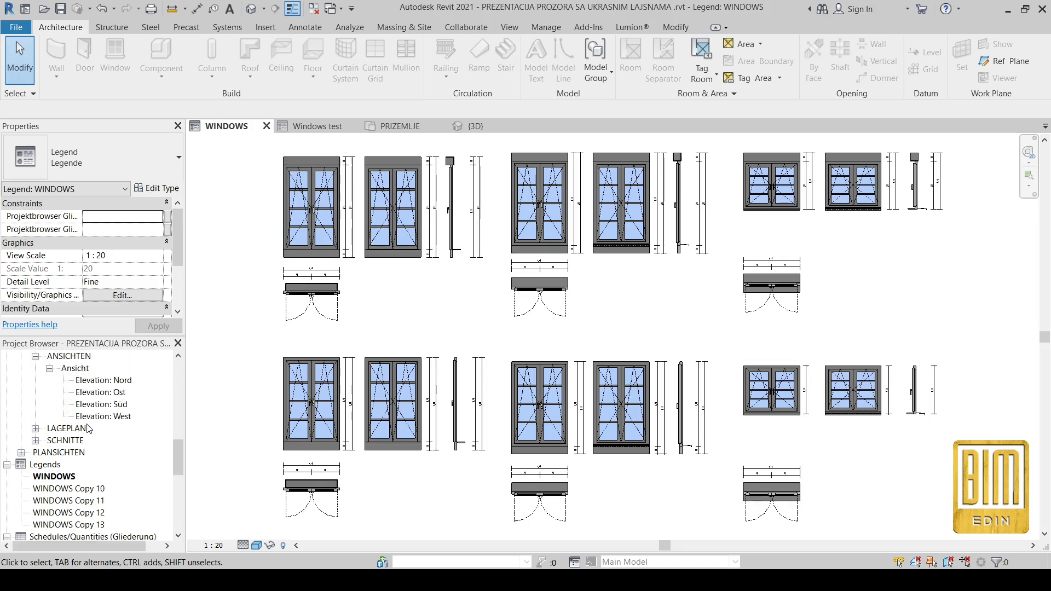
pyautogui.scroll(3, 88, 428)
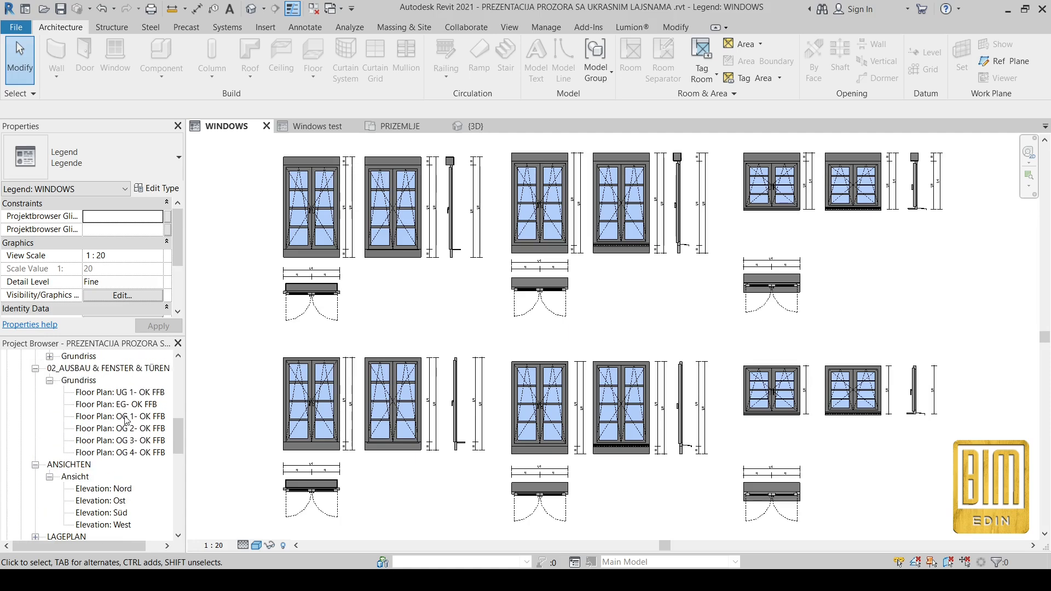
pyautogui.doubleClick(126, 420)
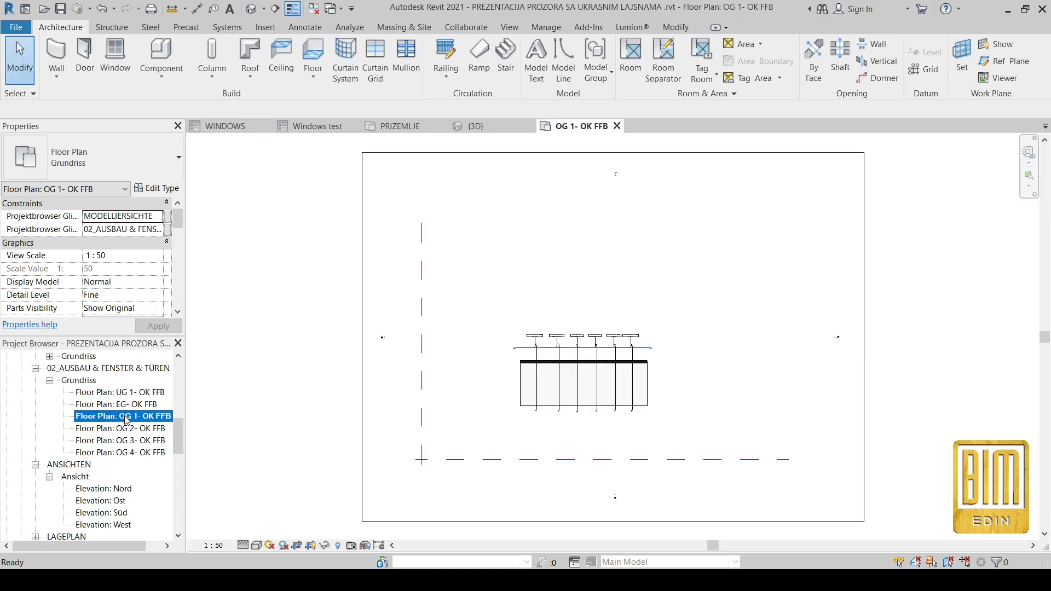
# - Place an FV_1 KRILO+ROL+PRAG_sa lajsnama window in the upper wall about 220 cm from its left end, and select it
pyautogui.scroll(6, 490, 354)
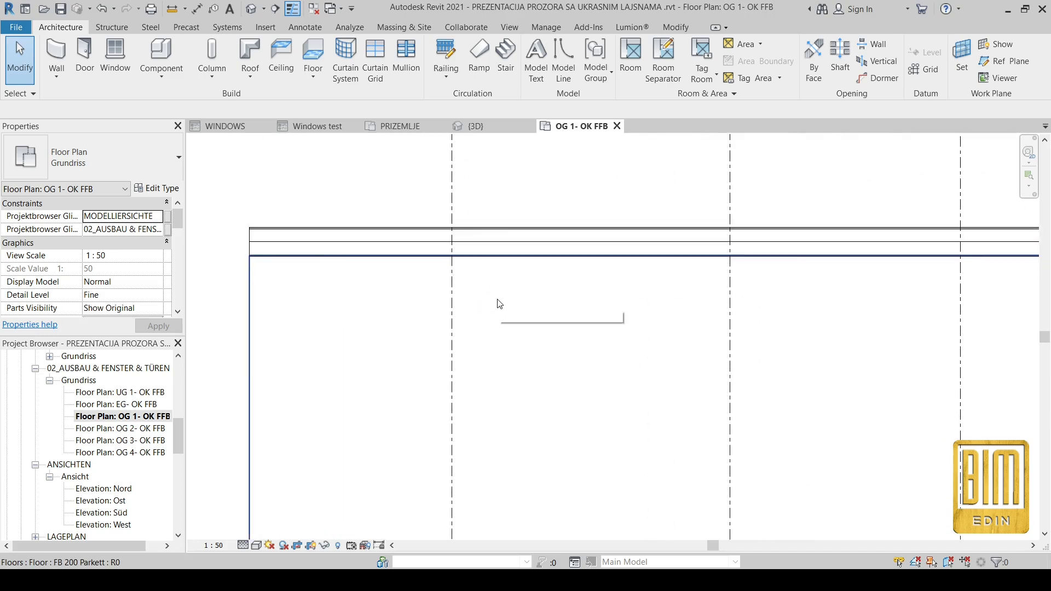
pyautogui.click(115, 55)
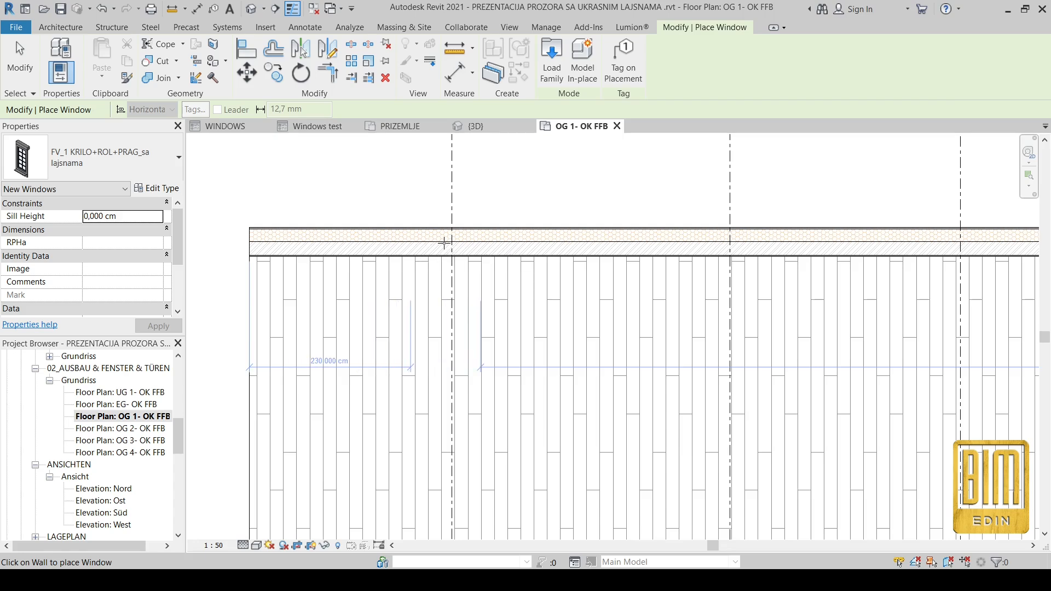
pyautogui.scroll(3, 442, 242)
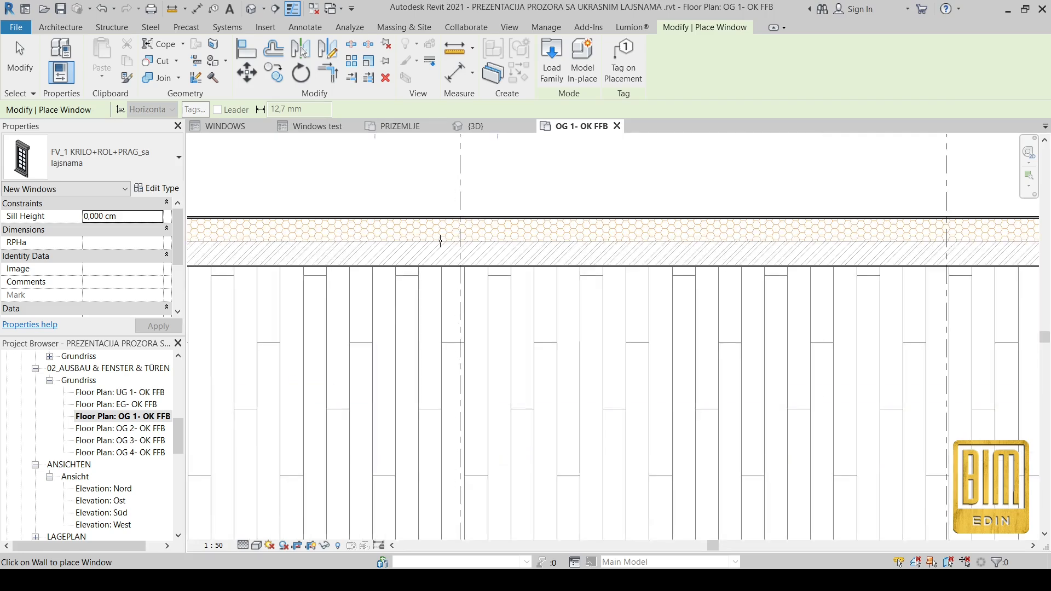
pyautogui.click(440, 241)
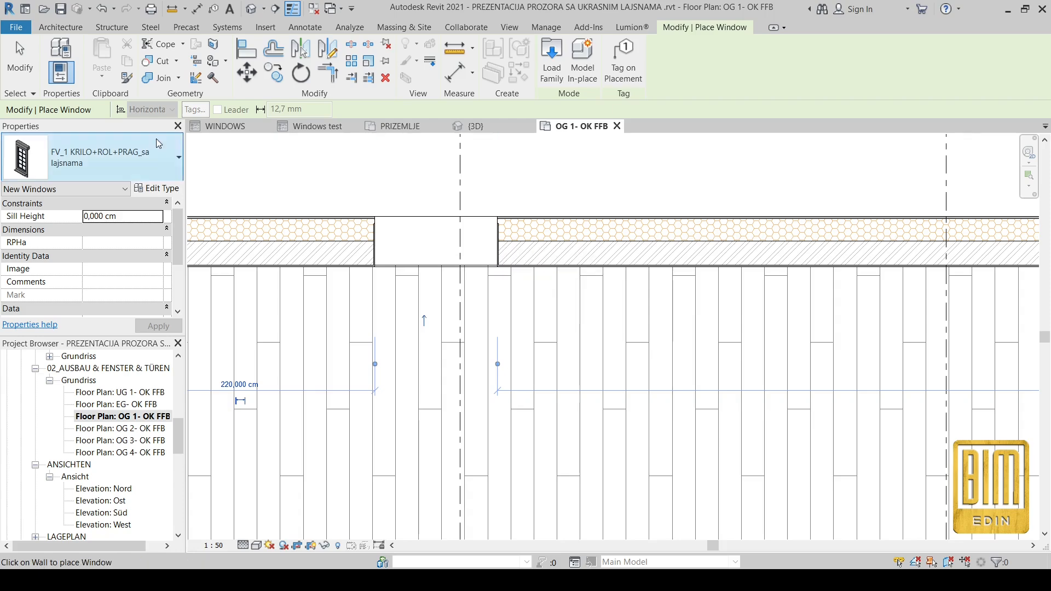
pyautogui.press('Escape')
pyautogui.press('Escape')
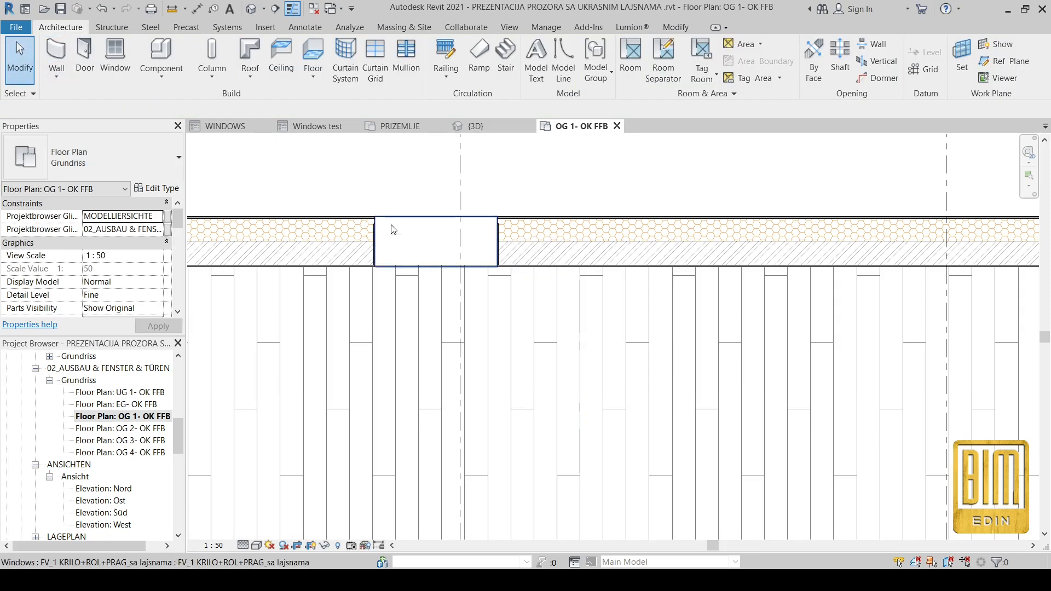
pyautogui.click(379, 252)
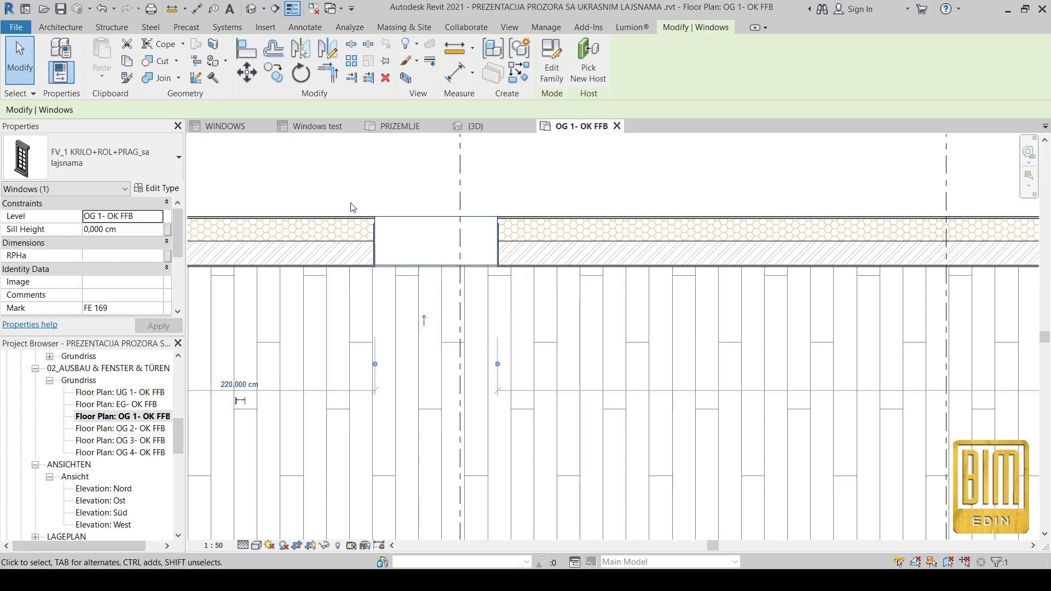
# - Examine the double-sash window elevations, sections and plans in the WINDOWS legend
pyautogui.scroll(-4, 137, 451)
pyautogui.scroll(-2, 137, 450)
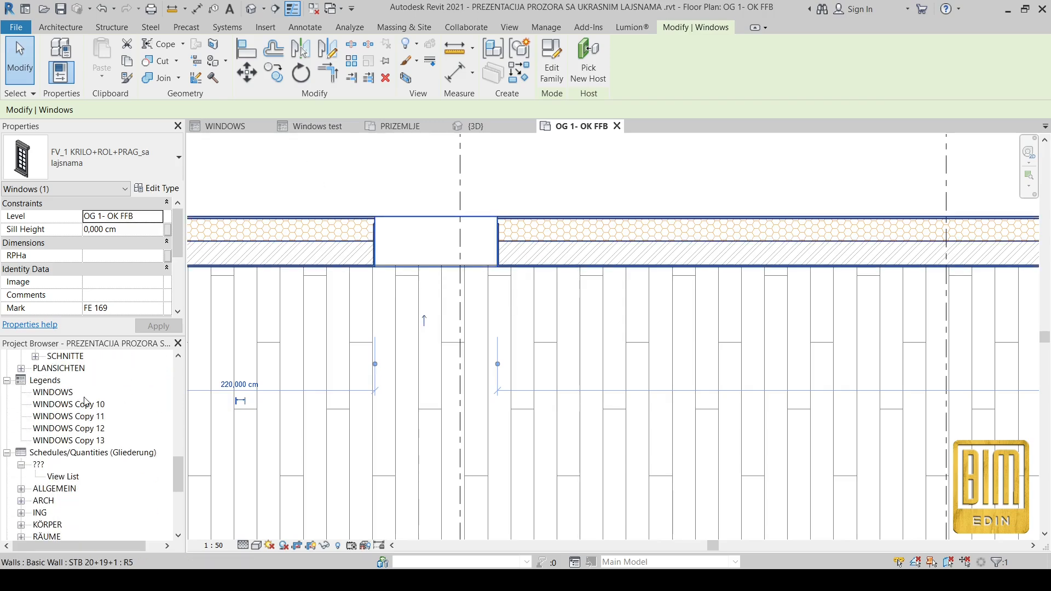
pyautogui.doubleClick(54, 393)
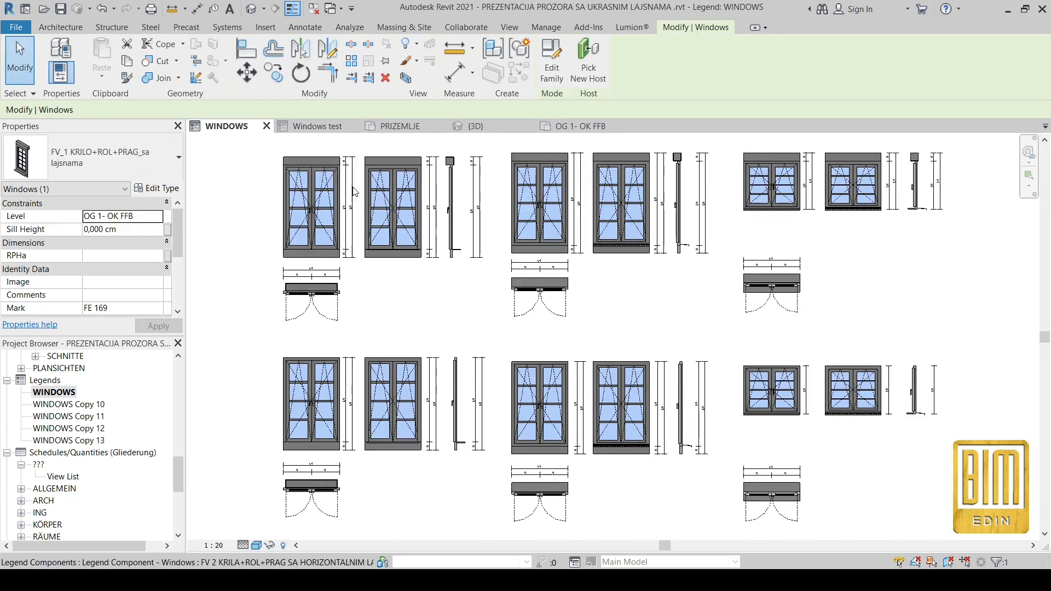
pyautogui.scroll(3, 349, 188)
pyautogui.scroll(-1, 452, 272)
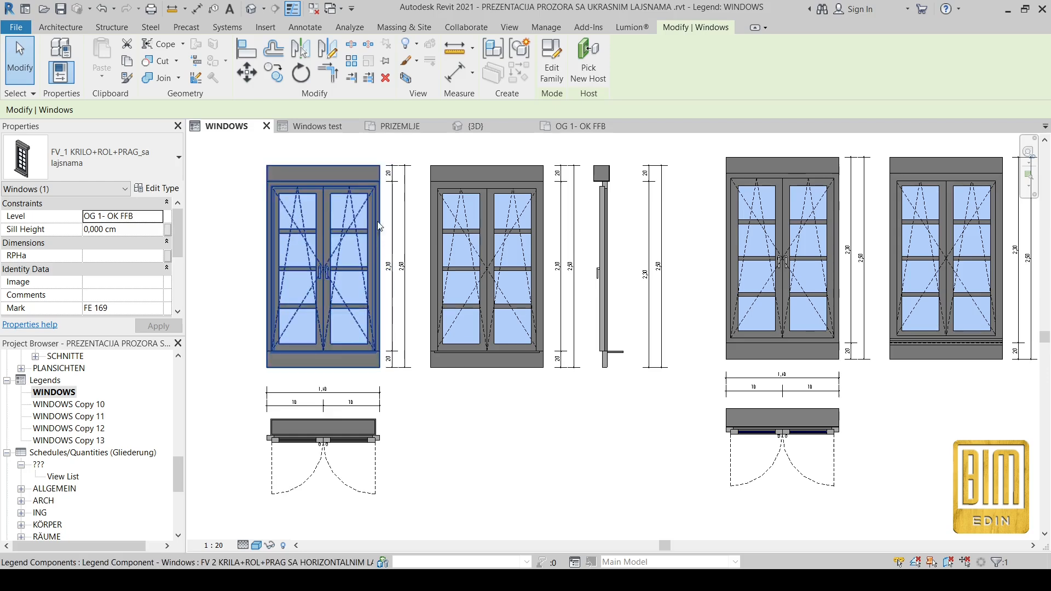
pyautogui.scroll(2, 605, 163)
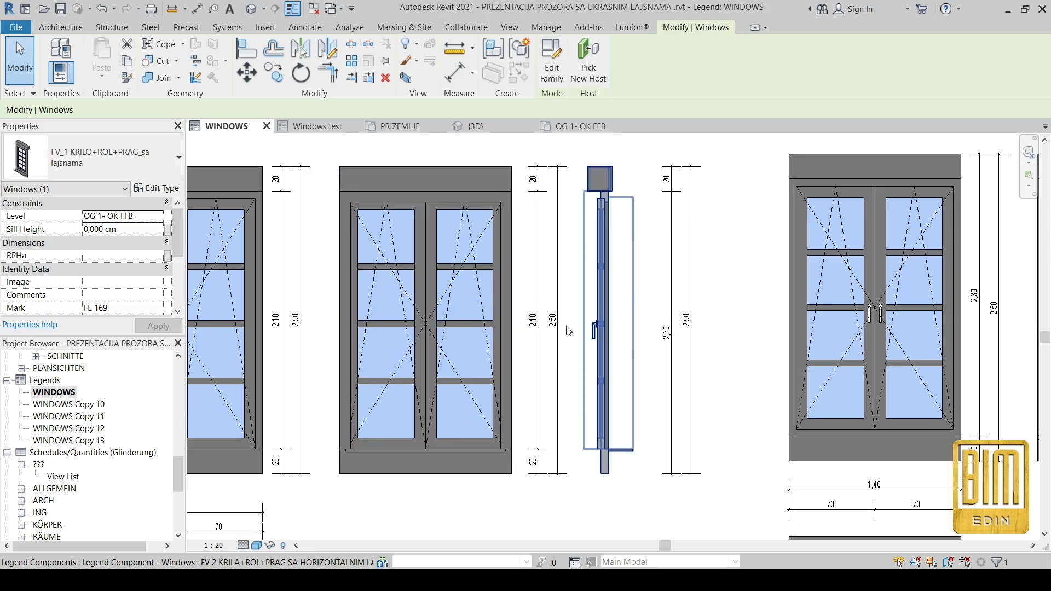
pyautogui.scroll(-3, 569, 330)
# - Examine the sliding windows in the WINDOWS Copy 10 legend and the single balcony doors in WINDOWS Copy 11
pyautogui.doubleClick(69, 406)
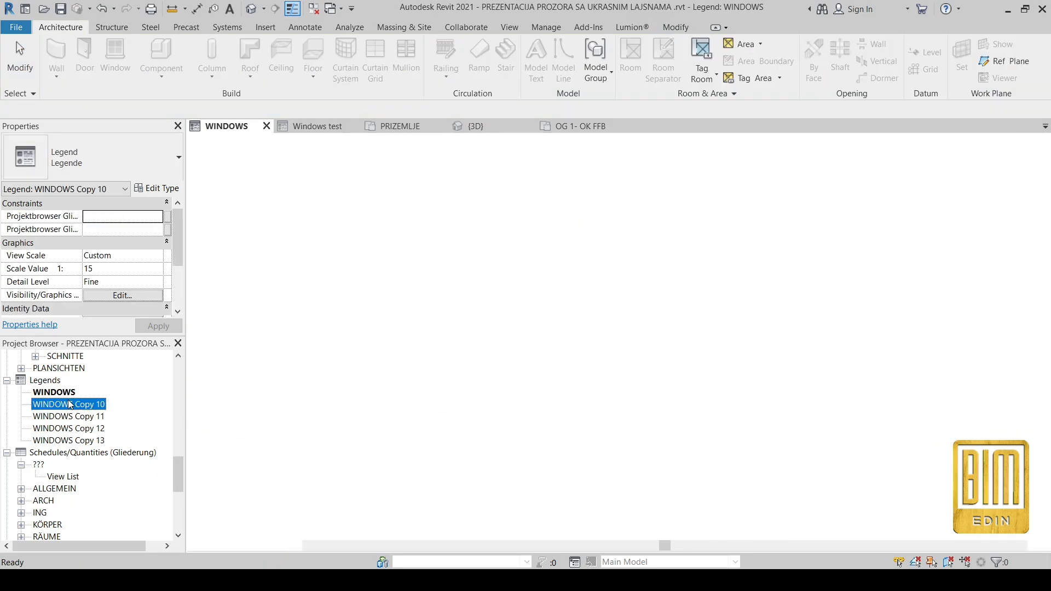
pyautogui.scroll(3, 242, 445)
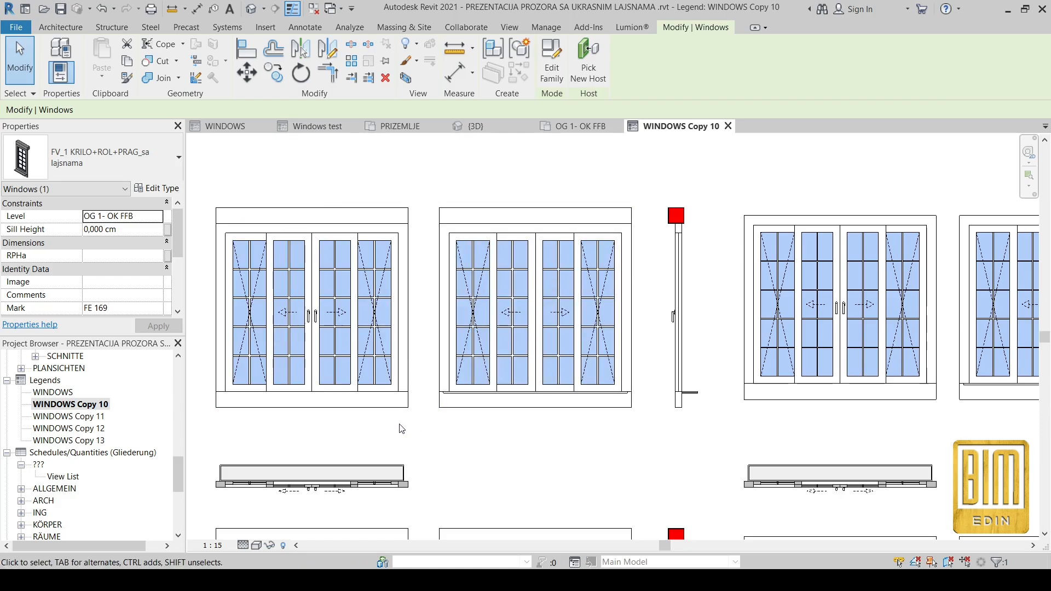
pyautogui.scroll(-2, 430, 310)
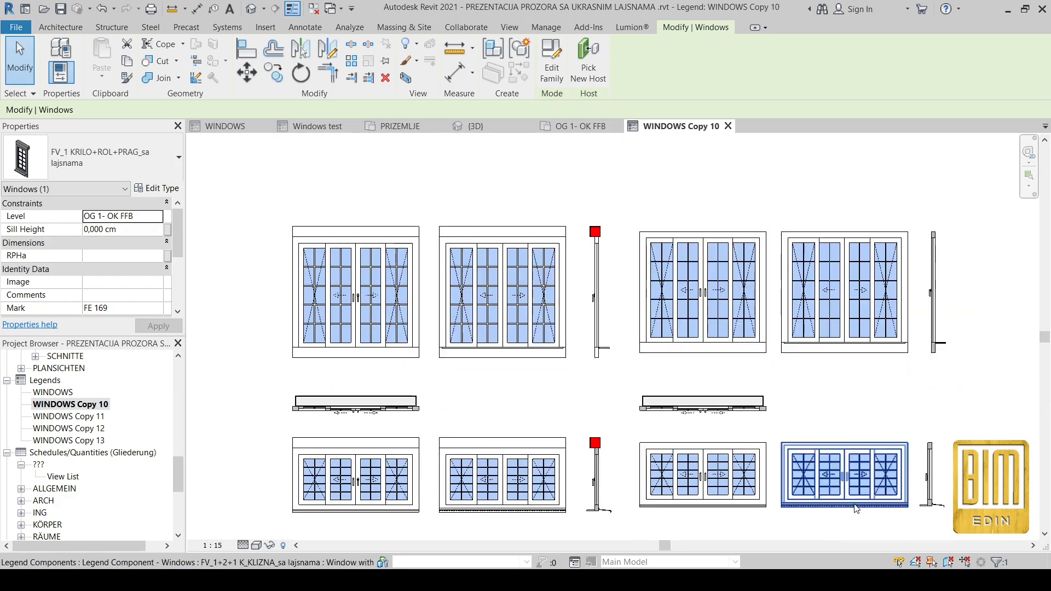
pyautogui.scroll(2, 482, 514)
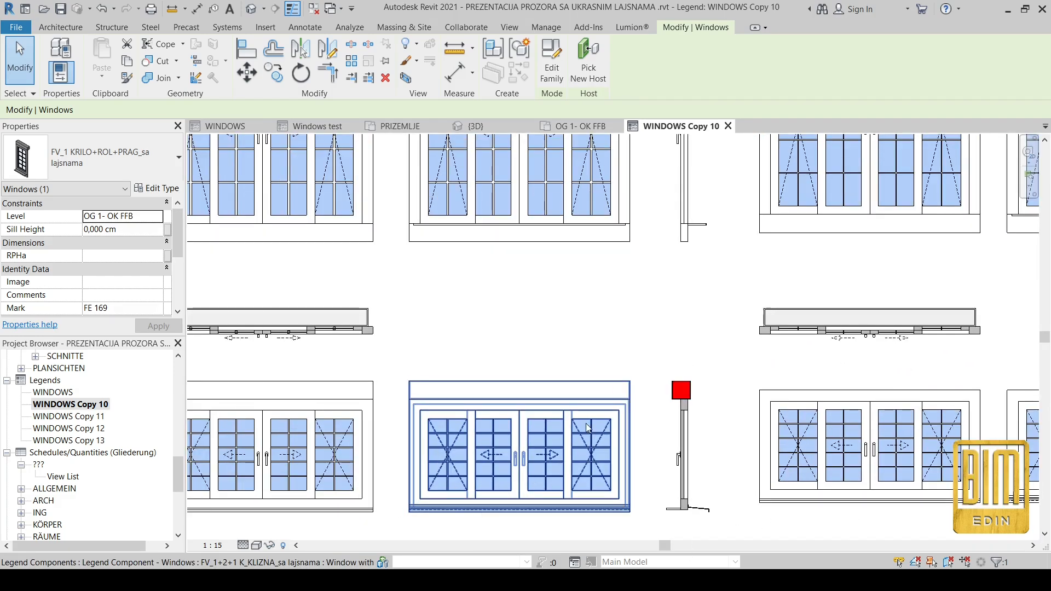
pyautogui.click(61, 417)
pyautogui.doubleClick(61, 418)
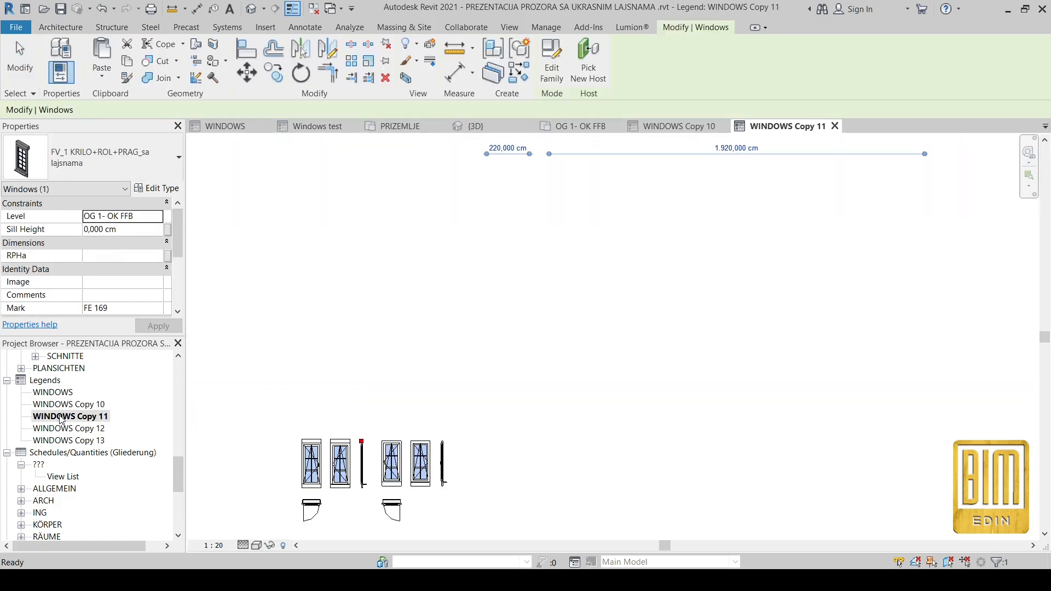
pyautogui.scroll(4, 303, 498)
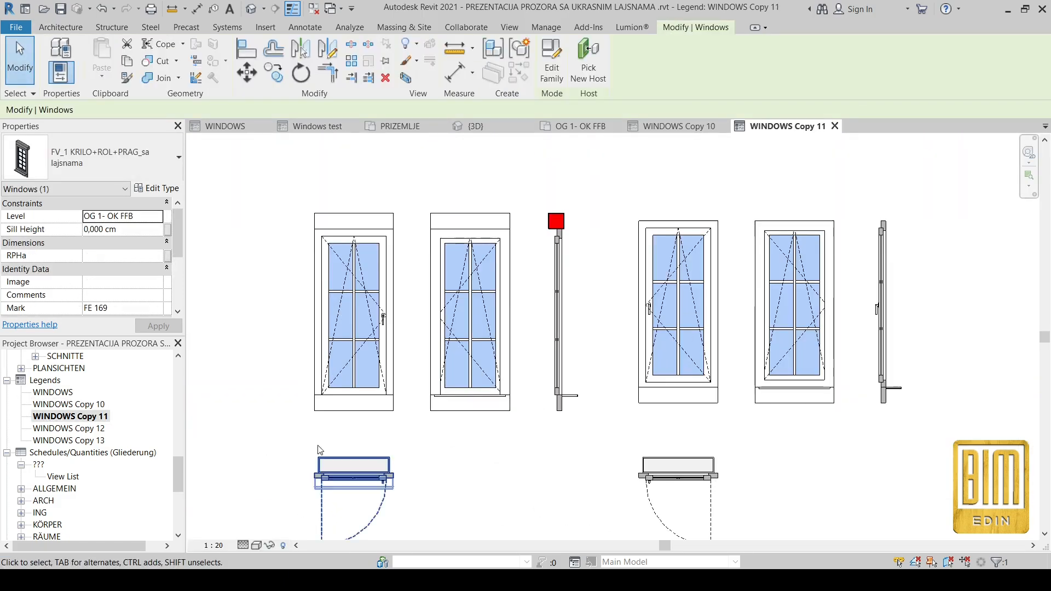
pyautogui.scroll(-1, 764, 296)
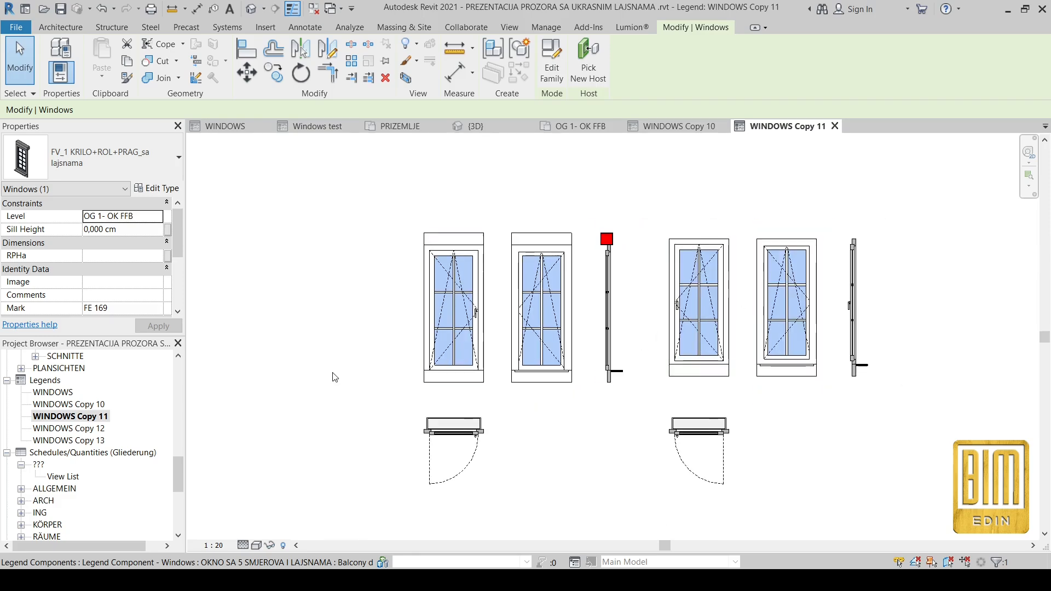
# - Examine the single-sash windows in the WINDOWS Copy 12 legend and the double balcony doors in WINDOWS Copy 13
pyautogui.doubleClick(104, 428)
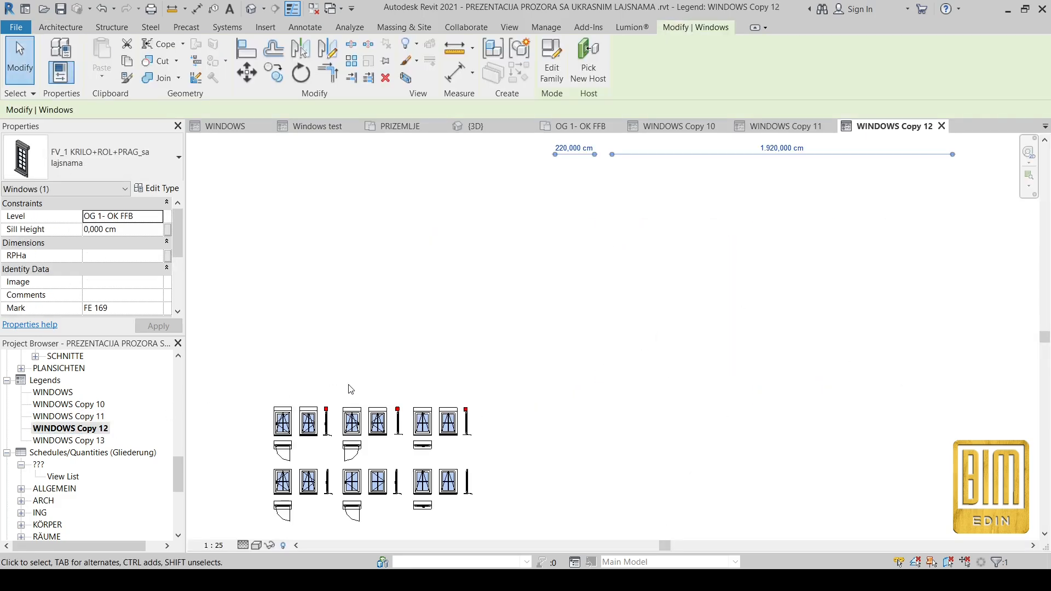
pyautogui.scroll(3, 267, 503)
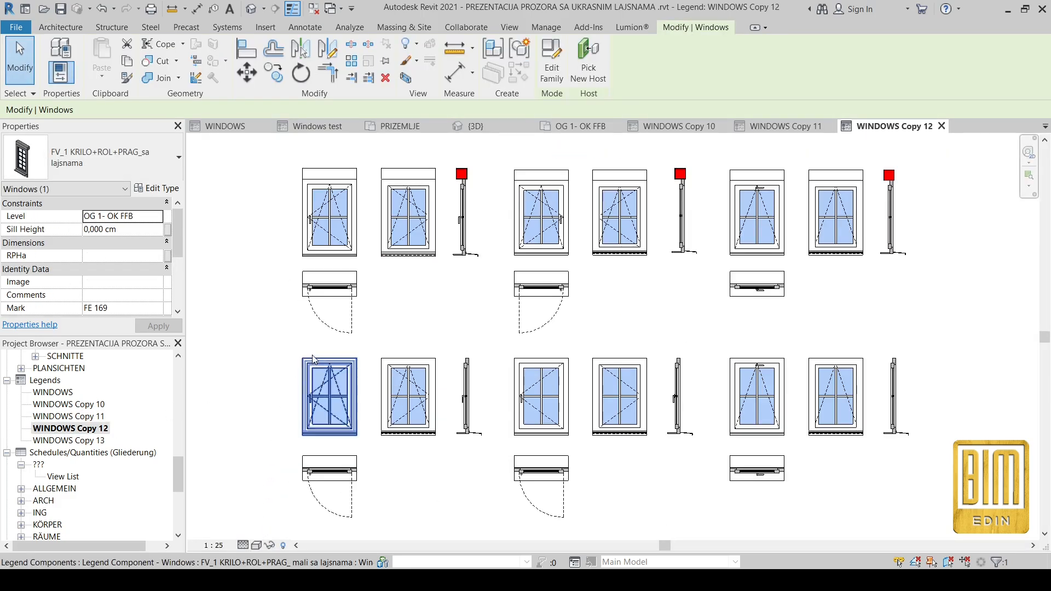
pyautogui.doubleClick(85, 443)
pyautogui.scroll(3, 235, 477)
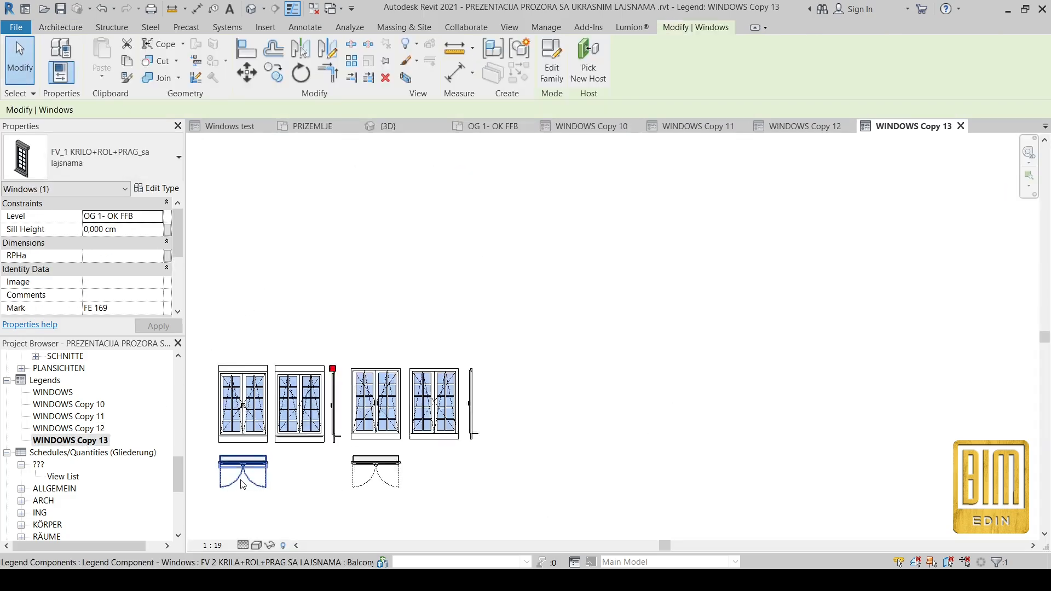
pyautogui.moveTo(502, 375); pyautogui.dragTo(733, 305, button='middle')
pyautogui.scroll(3, 518, 319)
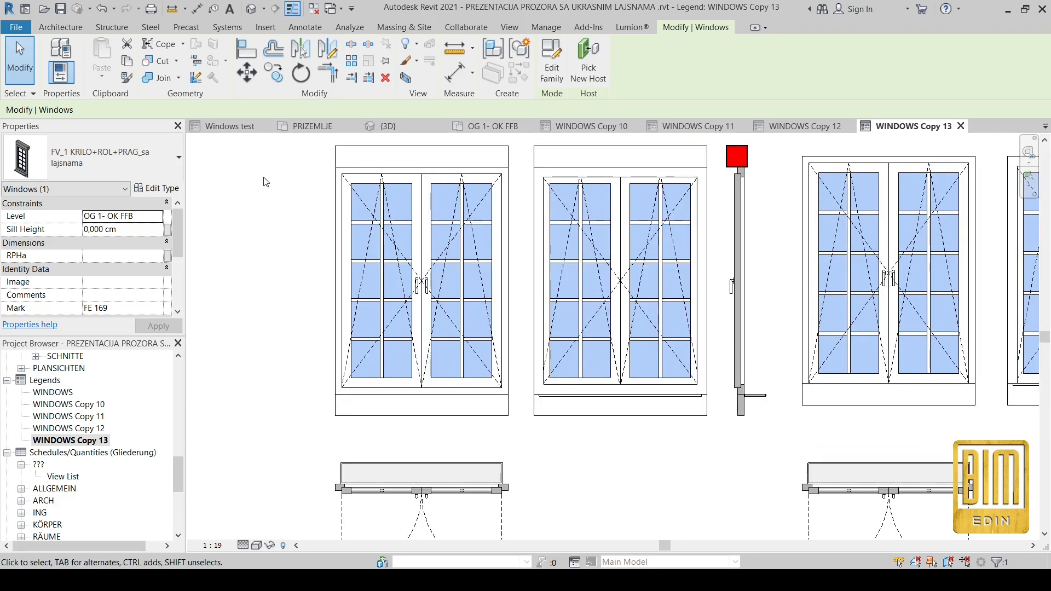
# - Review the WINDOWS legend once more and return to the placed window in the OG 1- OK FFB floor plan
pyautogui.doubleClick(52, 392)
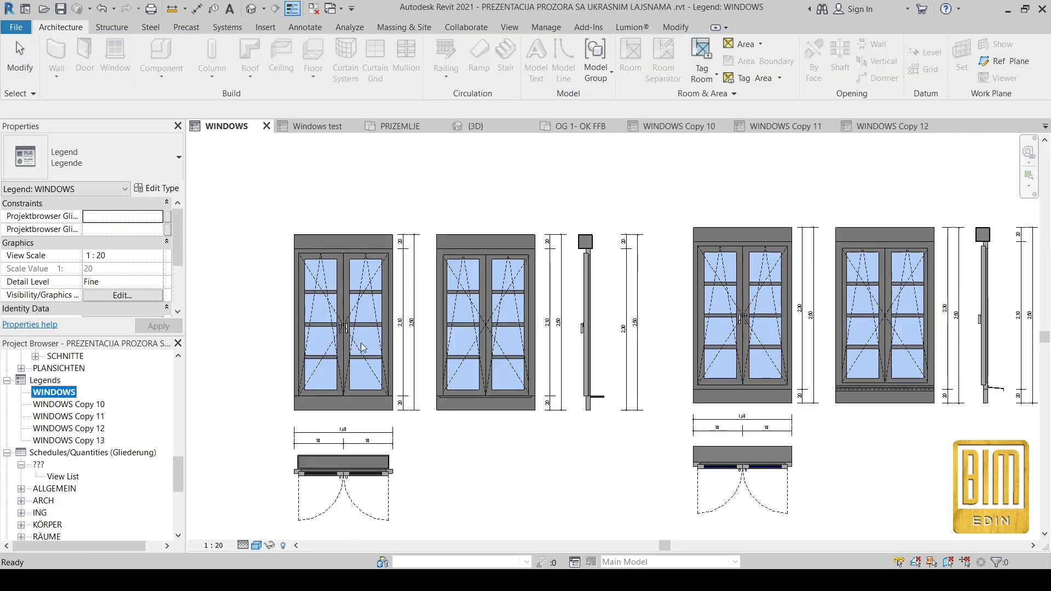
pyautogui.scroll(-3, 541, 308)
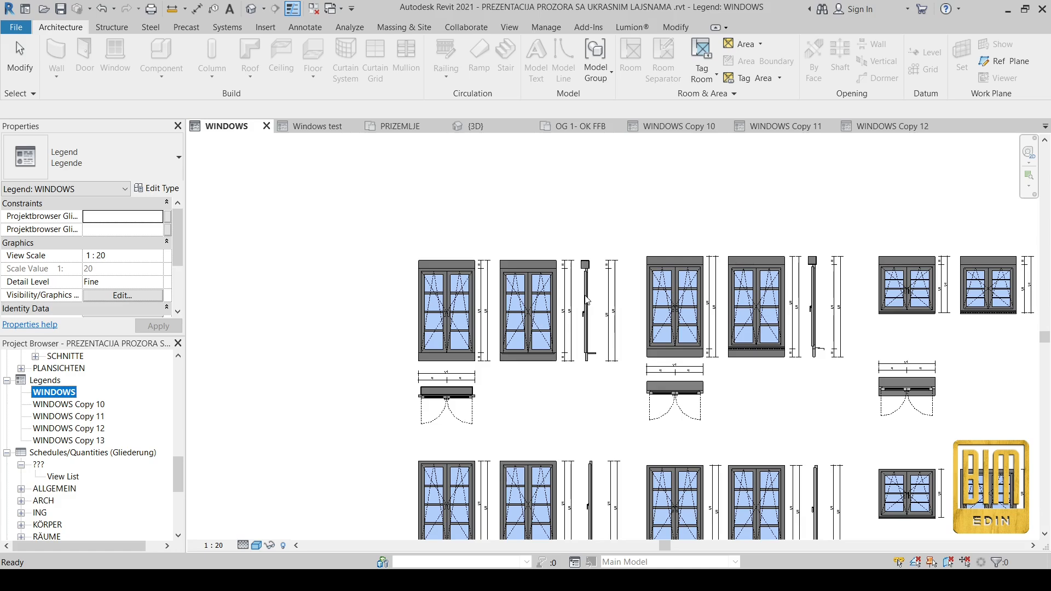
pyautogui.scroll(3, 110, 415)
pyautogui.scroll(3, 111, 414)
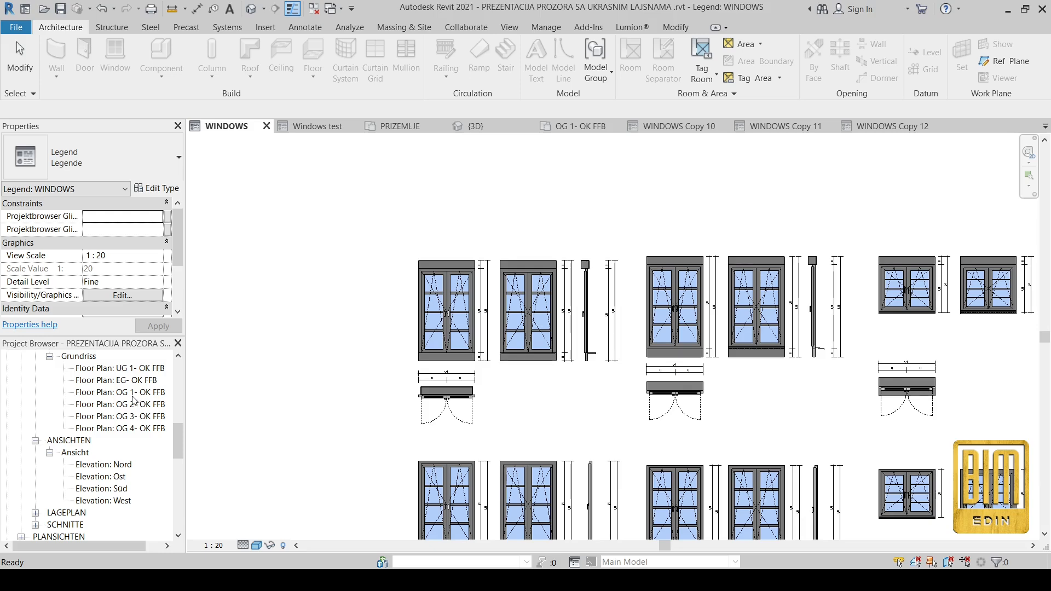
pyautogui.doubleClick(133, 392)
pyautogui.click(427, 305)
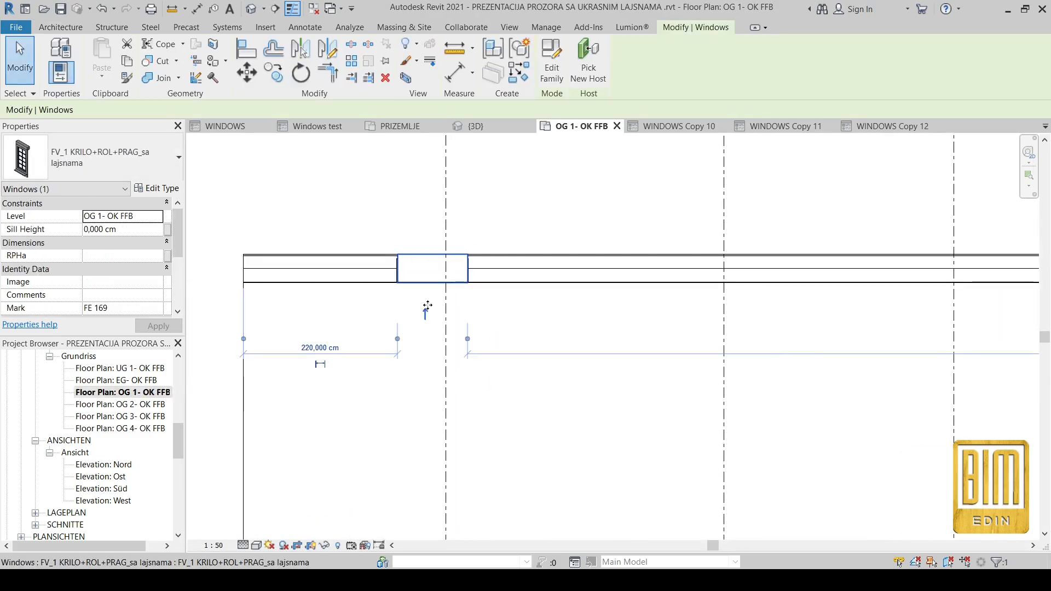
pyautogui.scroll(2, 425, 293)
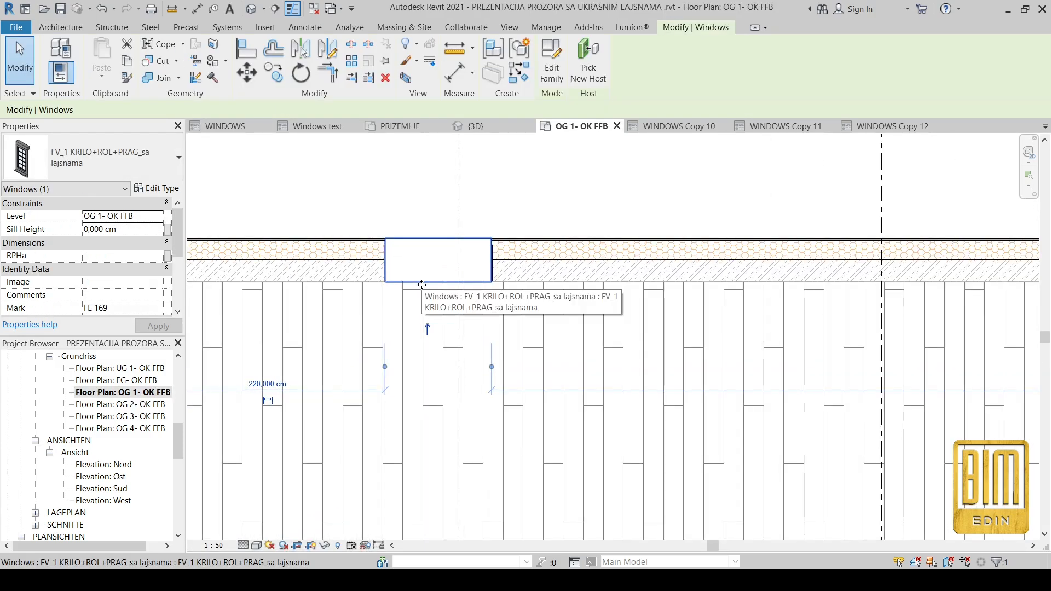
# - Close all inactive views and the villa project's PRIZEMLJE floor plan, keeping only the OG 1- OK FFB plan open
pyautogui.press('c')
pyautogui.press('i')
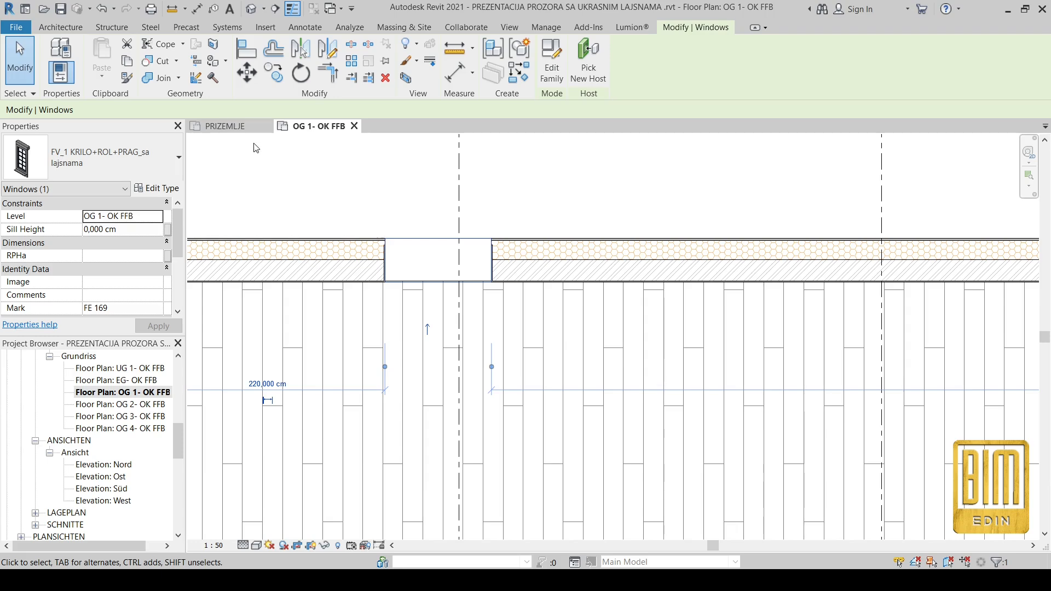
pyautogui.click(267, 127)
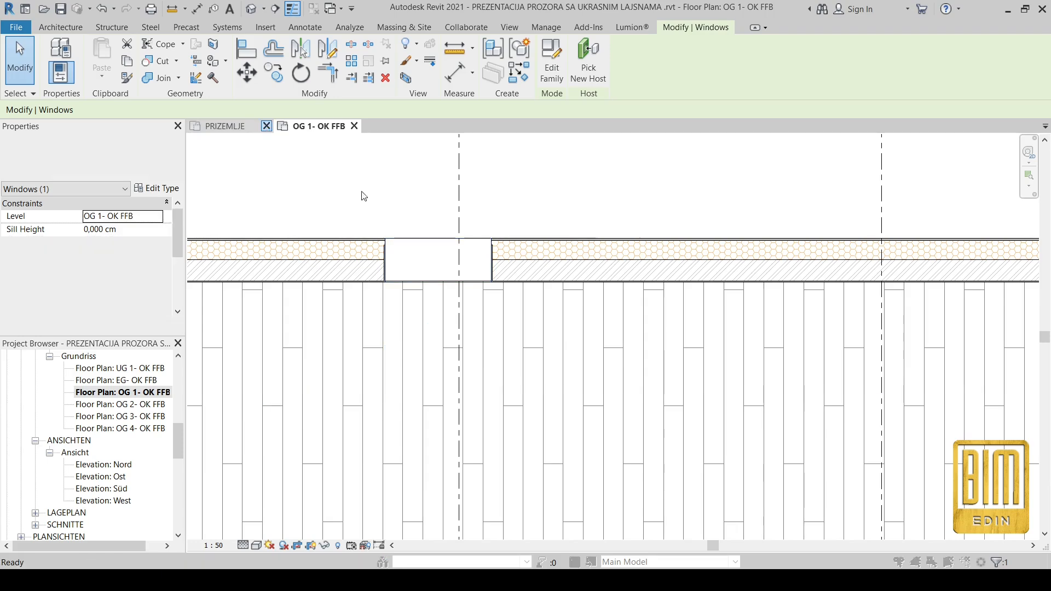
pyautogui.click(560, 294)
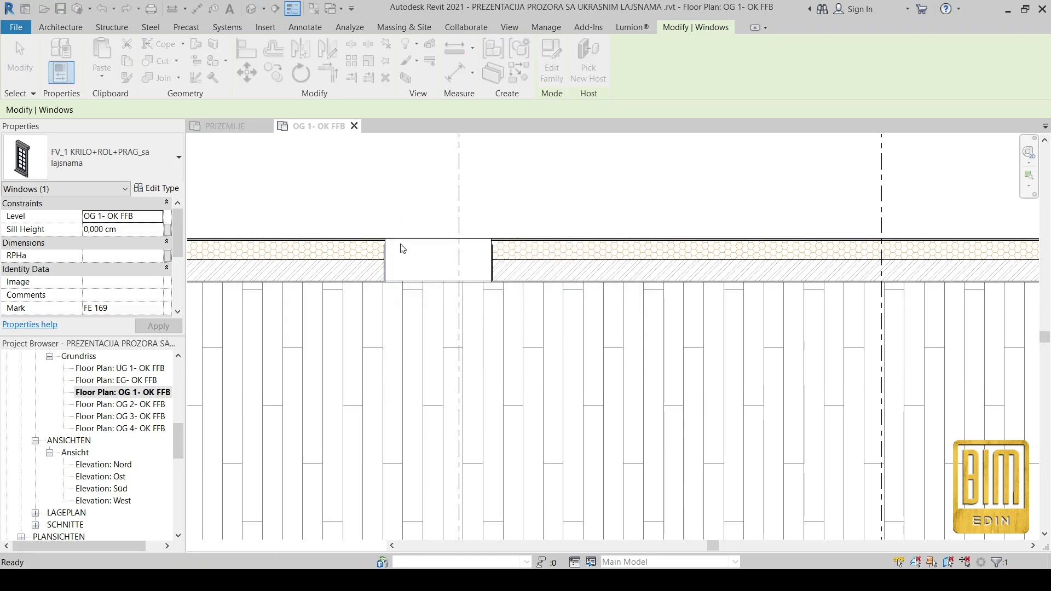
pyautogui.scroll(1, 416, 282)
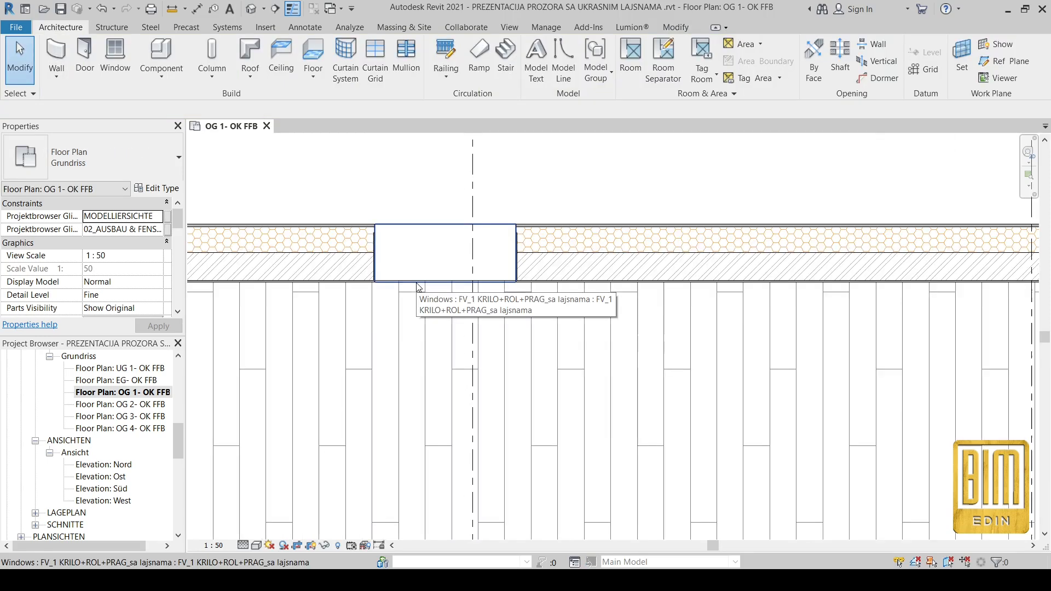
# - Open the default 3D view and examine the empty window opening in the wall
pyautogui.click(251, 9)
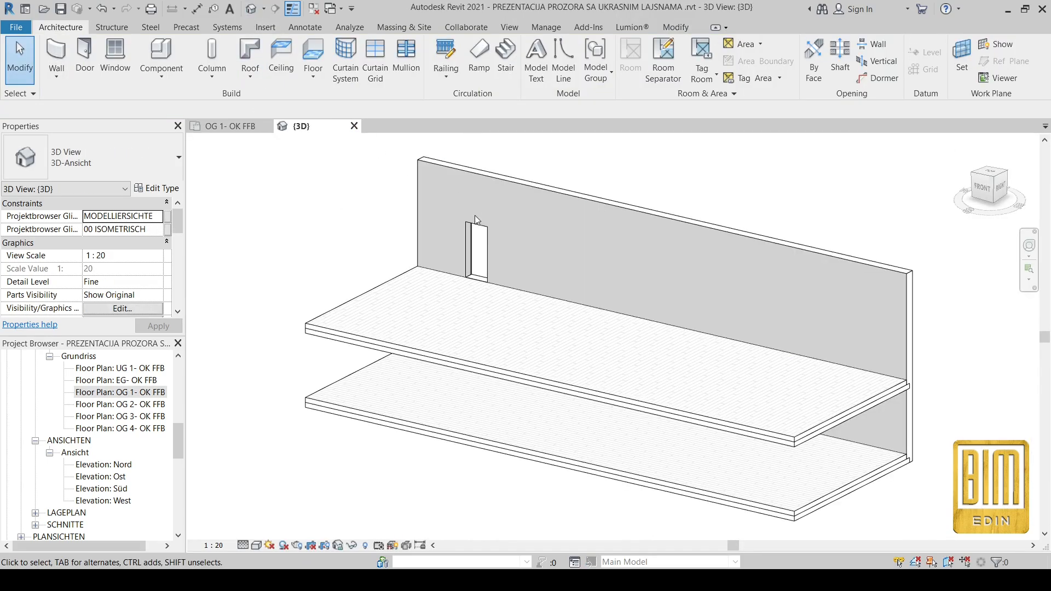
pyautogui.scroll(4, 485, 279)
pyautogui.scroll(-2, 441, 352)
pyautogui.scroll(2, 450, 219)
pyautogui.scroll(2, 476, 281)
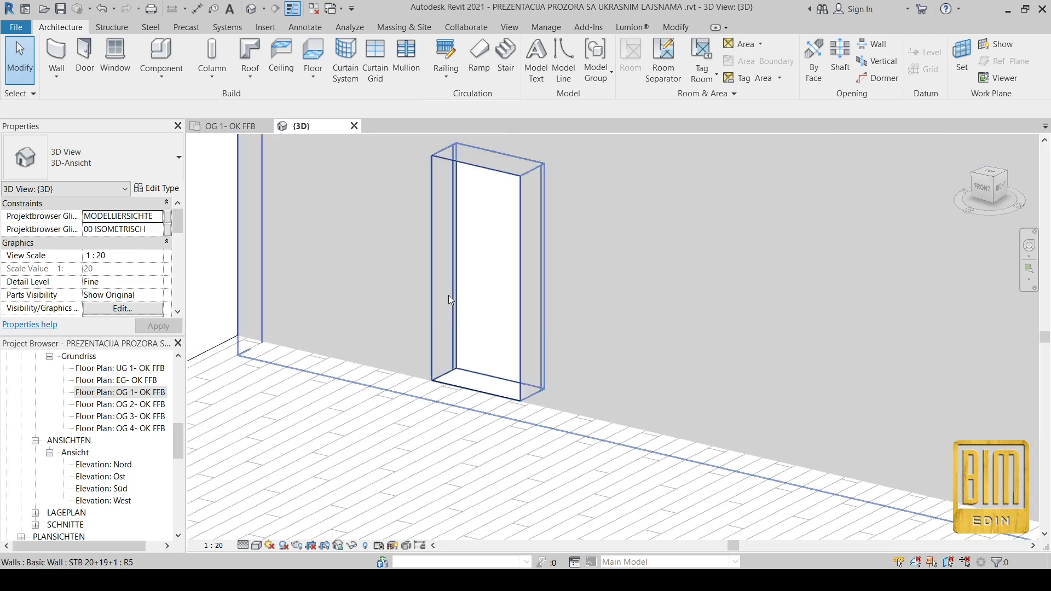
pyautogui.click(468, 383)
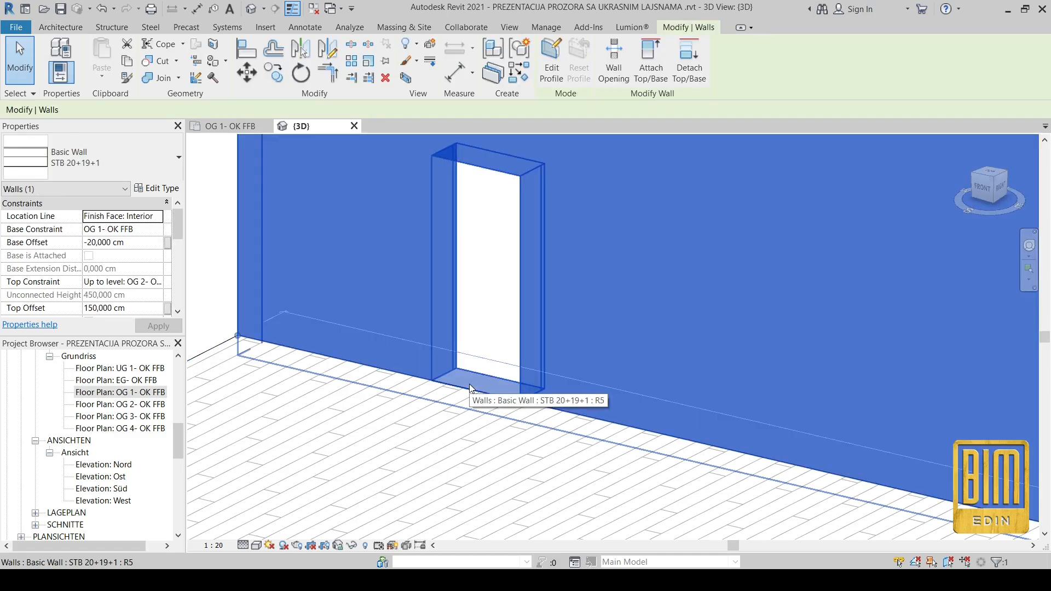
pyautogui.press('Escape')
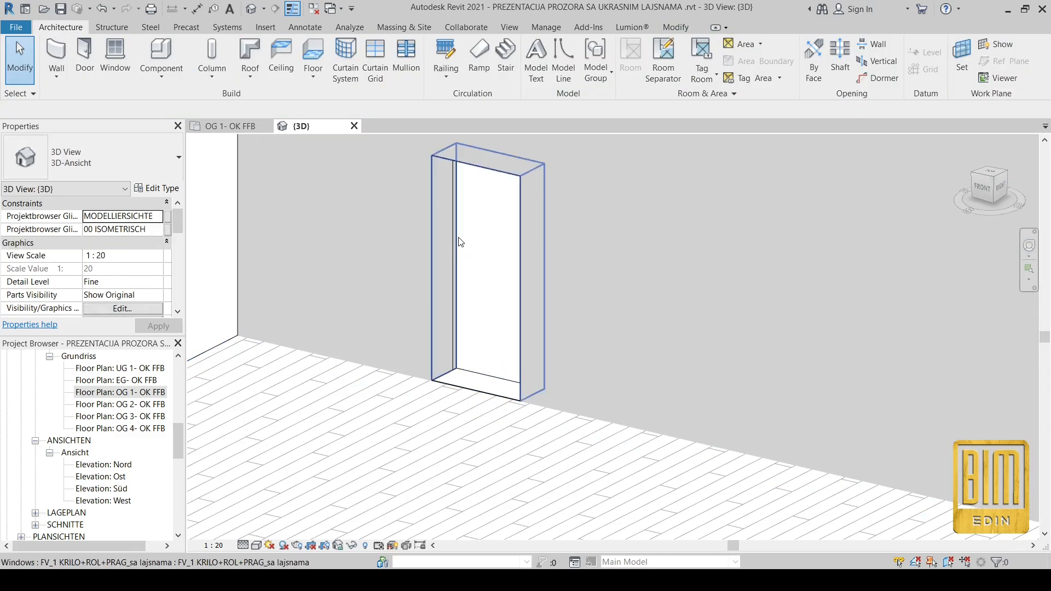
# - Enable the Okvir frame in the type properties of the FV_1 KRILO+ROL+PRAG_sa lajsnama window
pyautogui.click(461, 242)
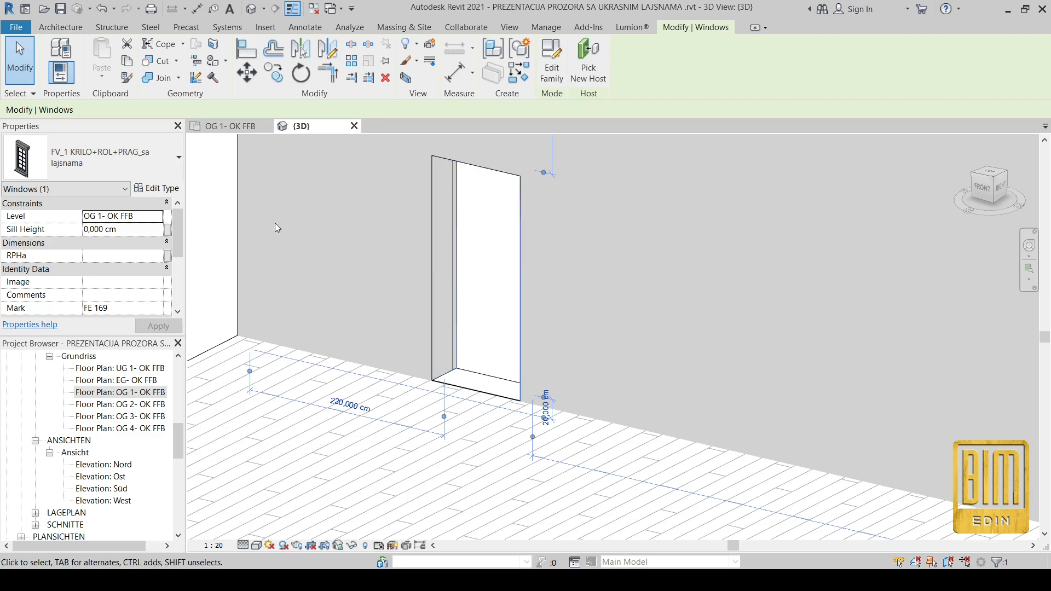
pyautogui.click(171, 192)
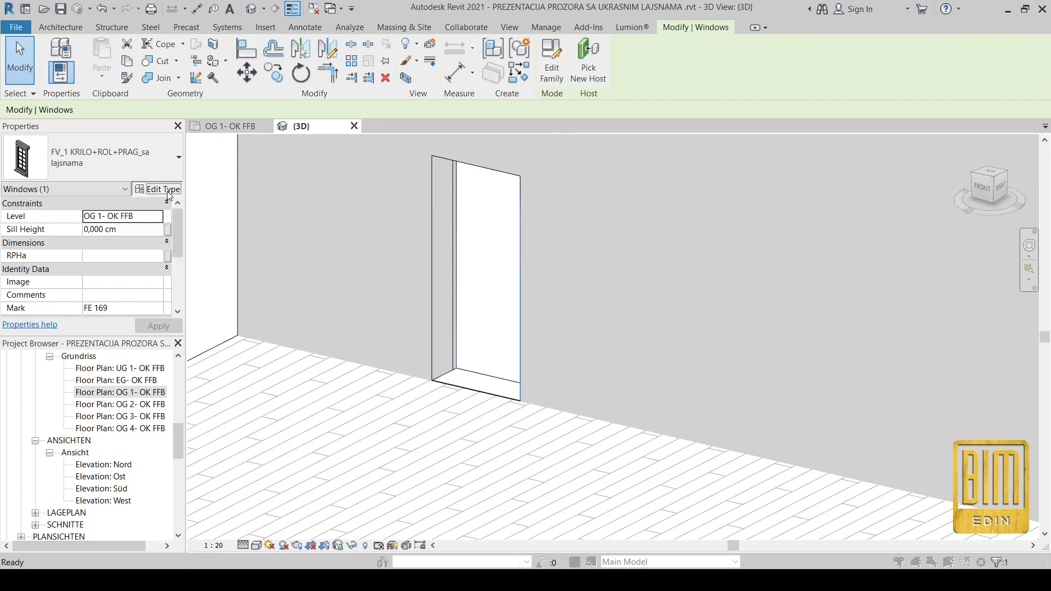
pyautogui.scroll(-15, 918, 364)
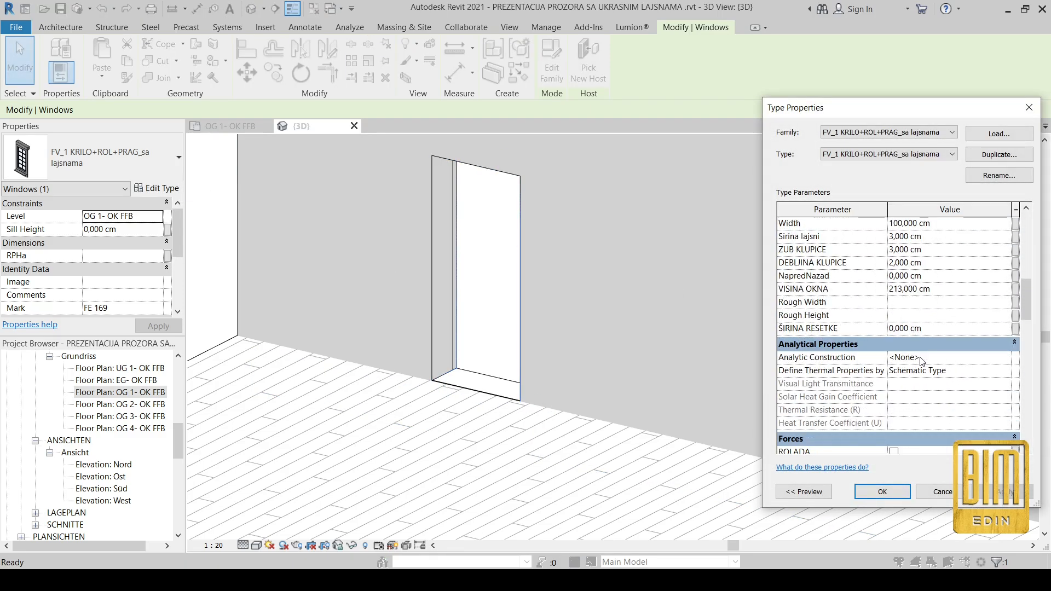
pyautogui.scroll(-6, 924, 362)
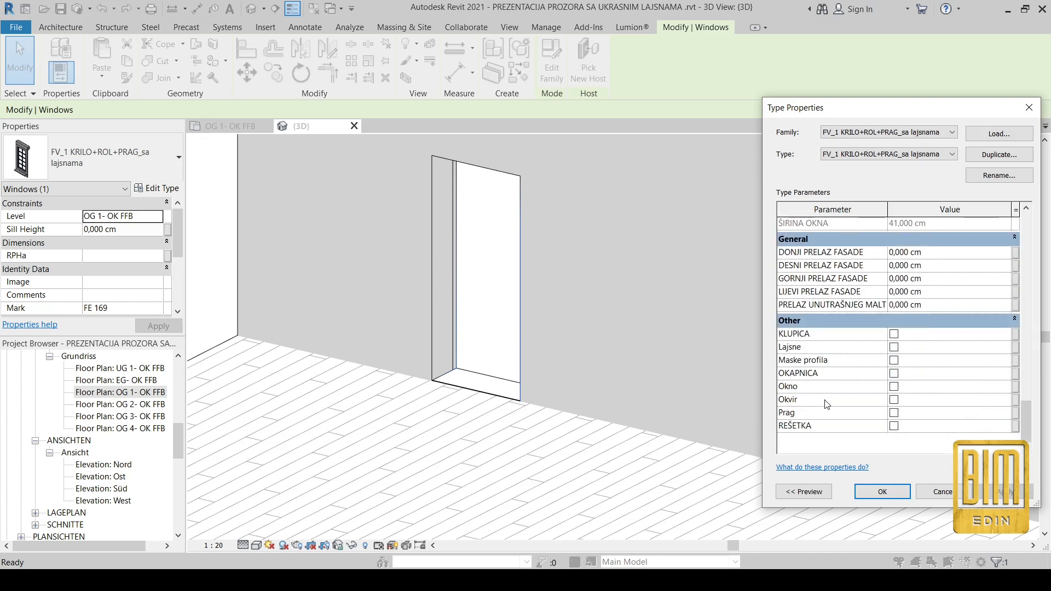
pyautogui.click(894, 400)
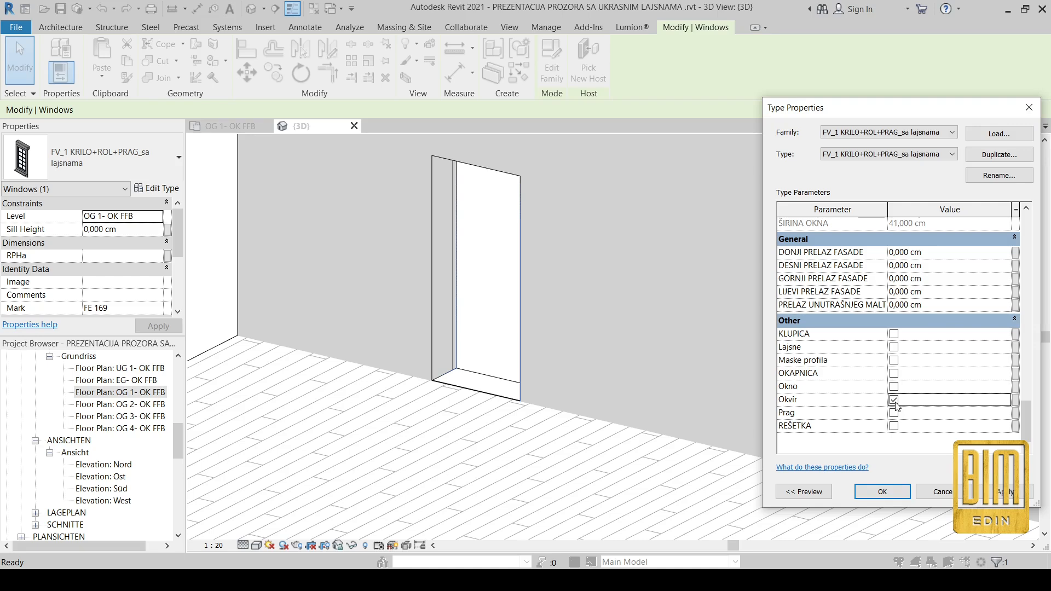
pyautogui.click(1009, 497)
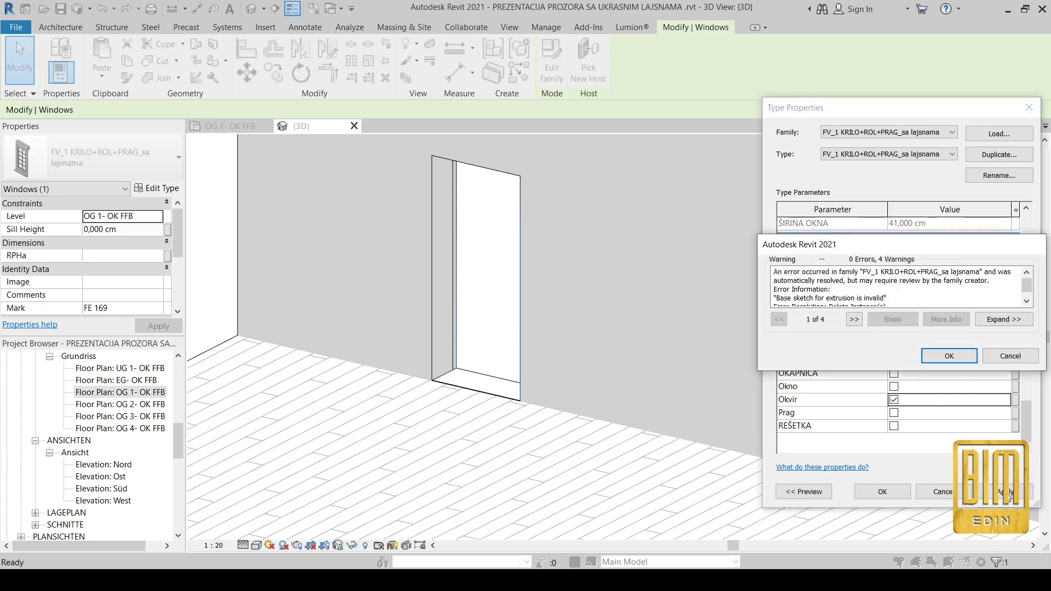
pyautogui.click(950, 356)
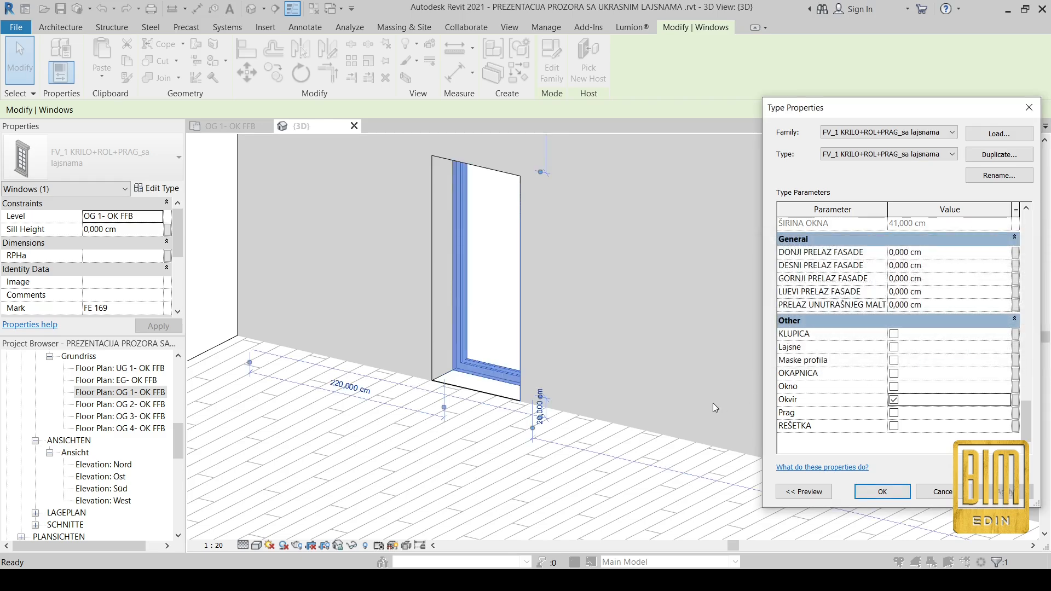
pyautogui.click(900, 497)
# - Temporarily isolate the selected window element in the 3D view
pyautogui.rightClick(462, 278)
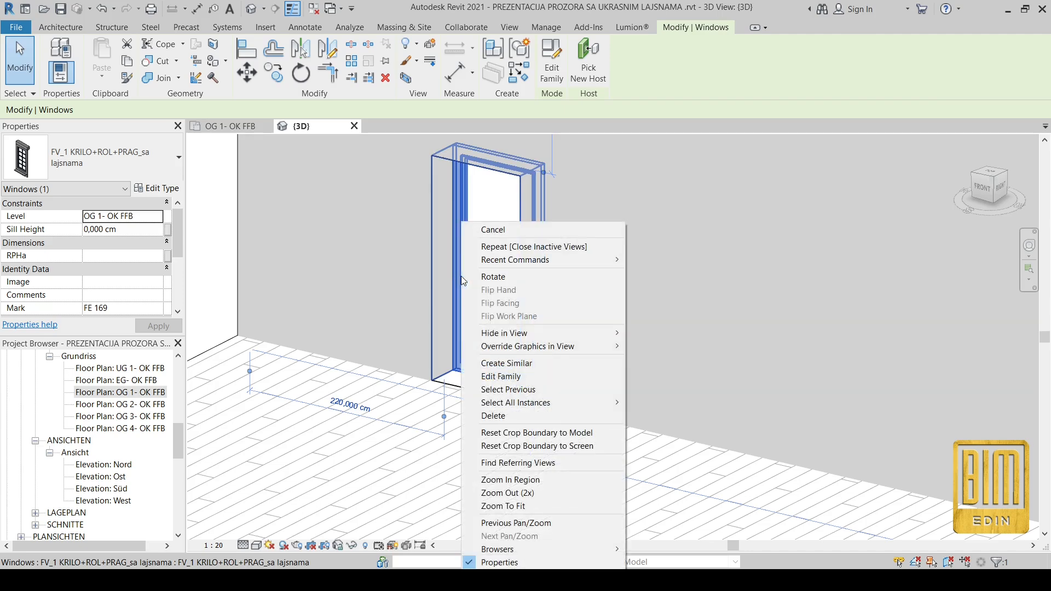
pyautogui.click(454, 264)
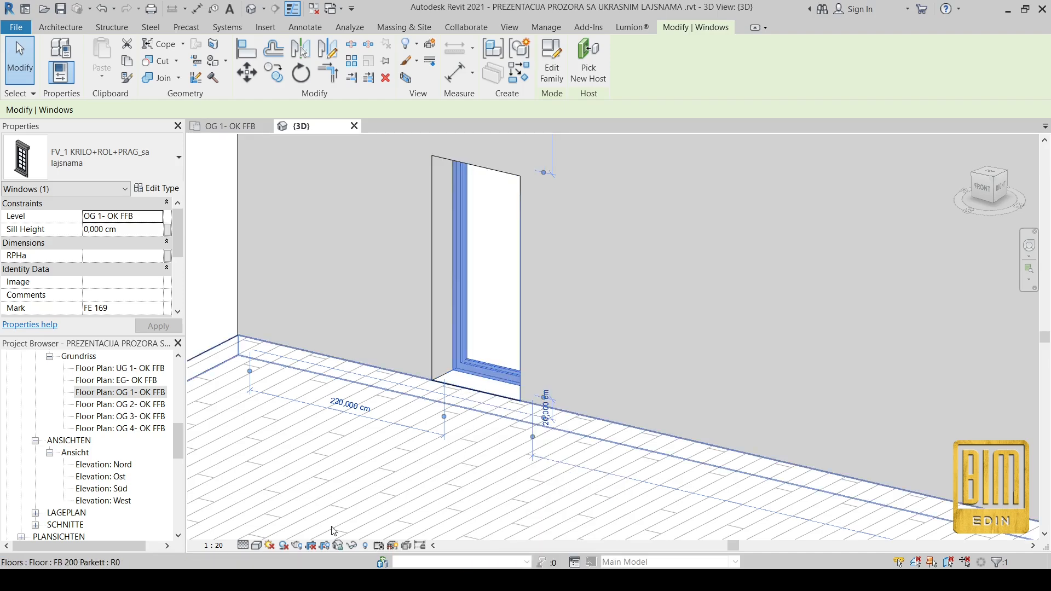
pyautogui.click(353, 546)
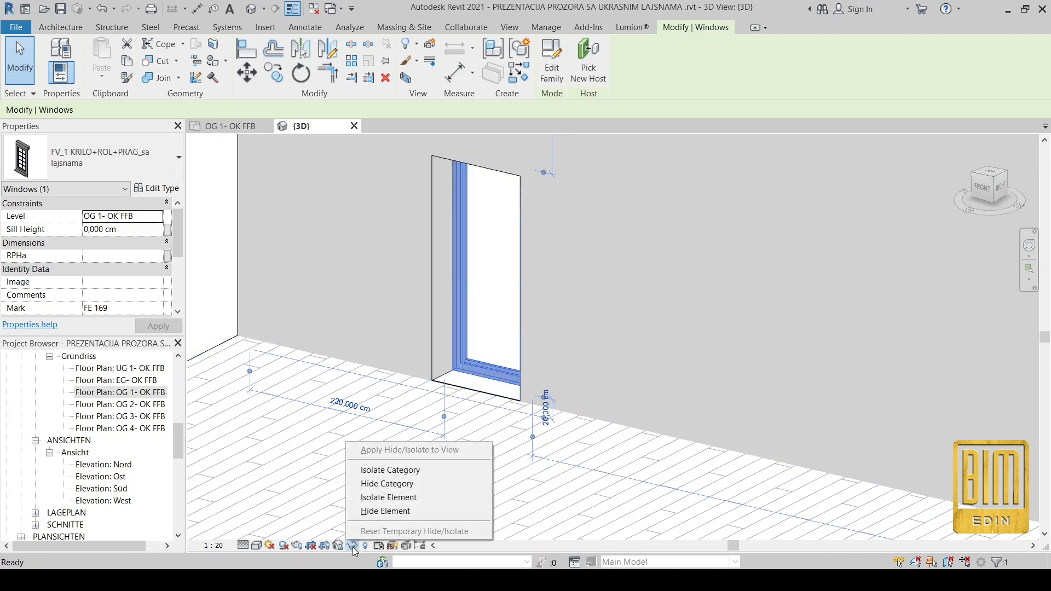
pyautogui.click(383, 497)
pyautogui.click(664, 275)
pyautogui.scroll(5, 476, 159)
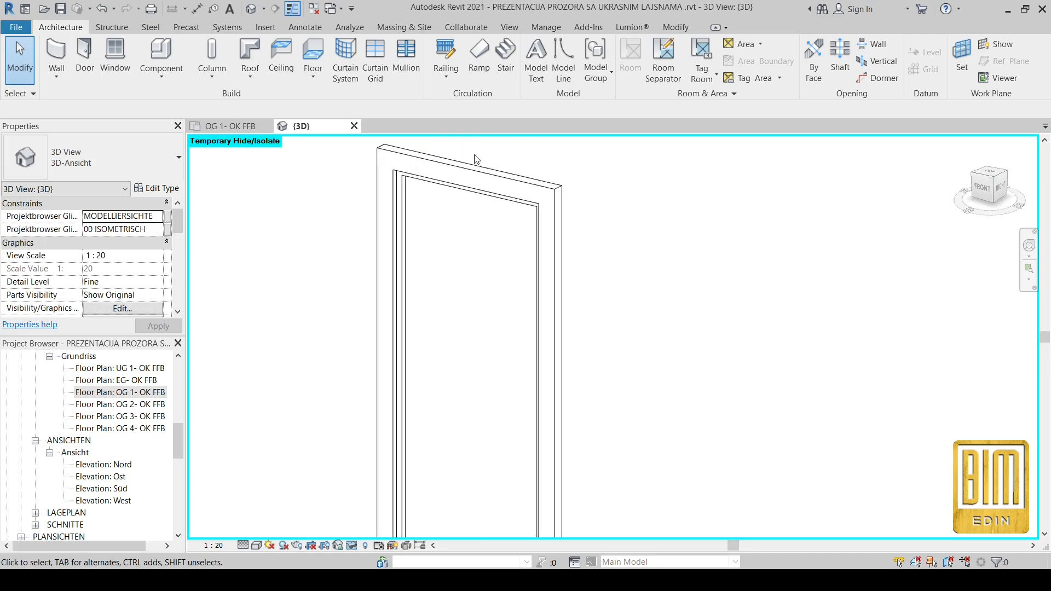
pyautogui.scroll(-5, 476, 159)
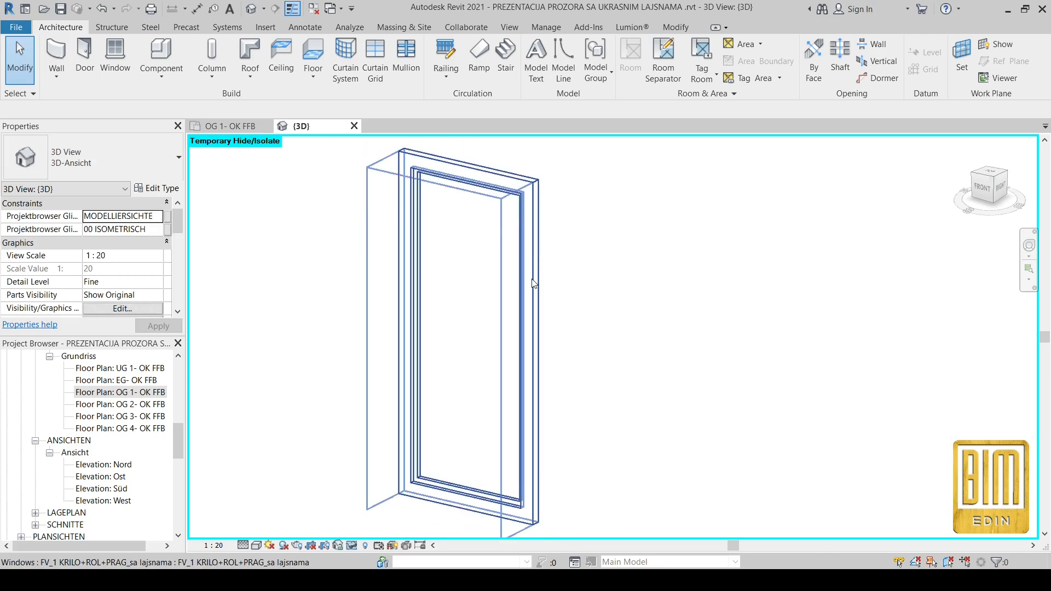
# - Enable the Okno sash in the isolated window's type properties
pyautogui.click(533, 282)
pyautogui.keyDown('shift'); pyautogui.moveTo(602, 451); pyautogui.dragTo(587, 402, button='middle'); pyautogui.keyUp('shift')
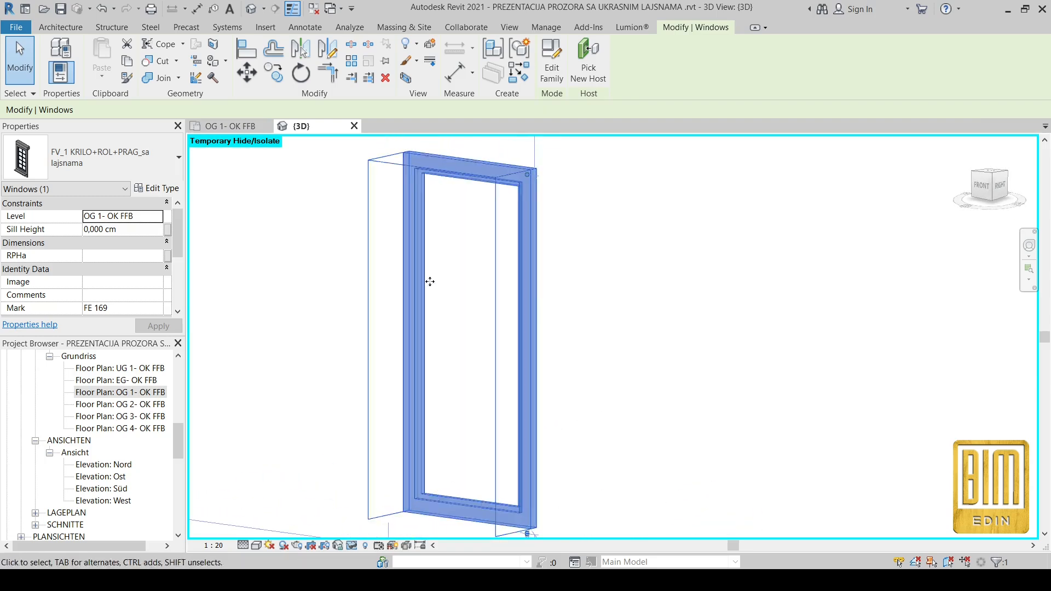
pyautogui.keyDown('shift'); pyautogui.moveTo(520, 340); pyautogui.dragTo(585, 425, button='middle'); pyautogui.keyUp('shift')
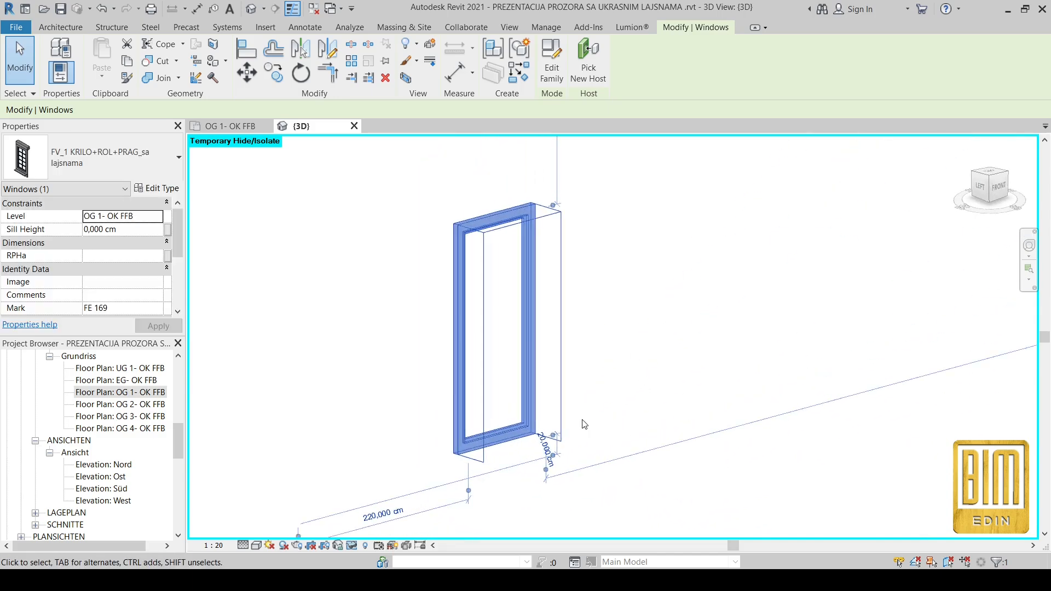
pyautogui.click(353, 261)
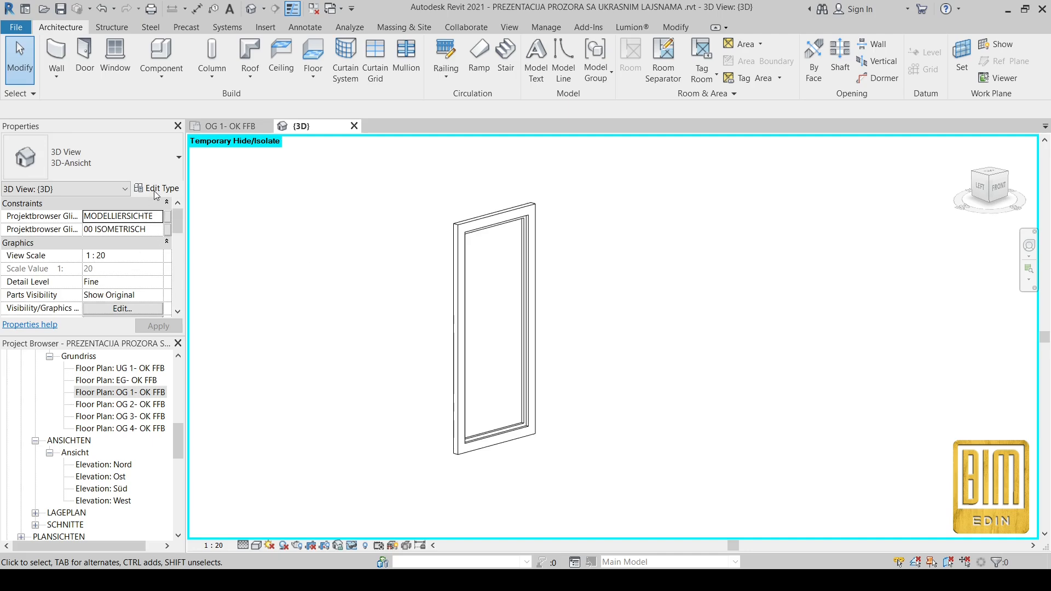
pyautogui.click(457, 239)
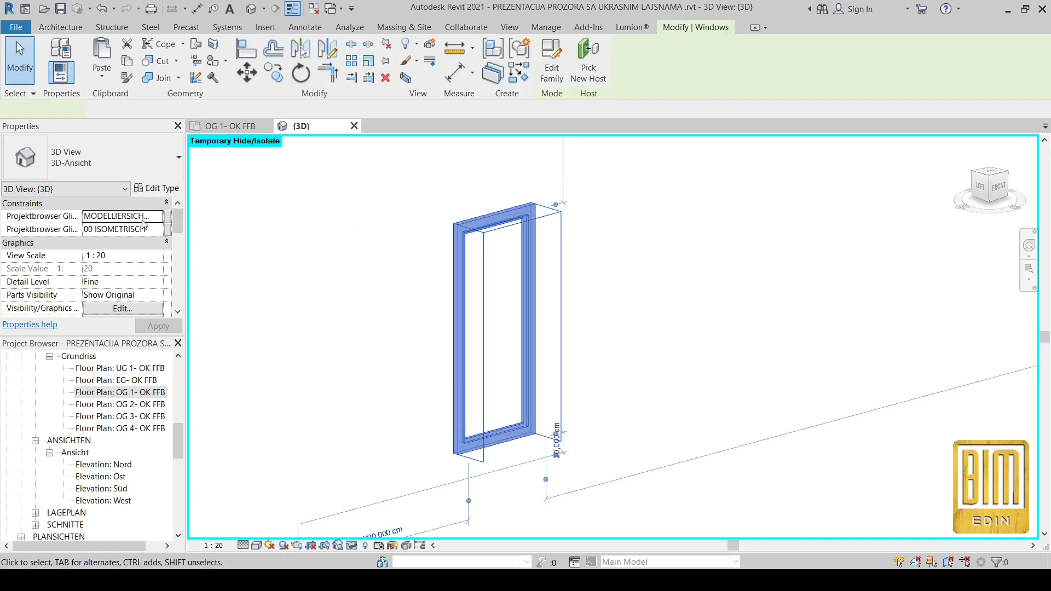
pyautogui.click(158, 188)
pyautogui.scroll(-10, 953, 364)
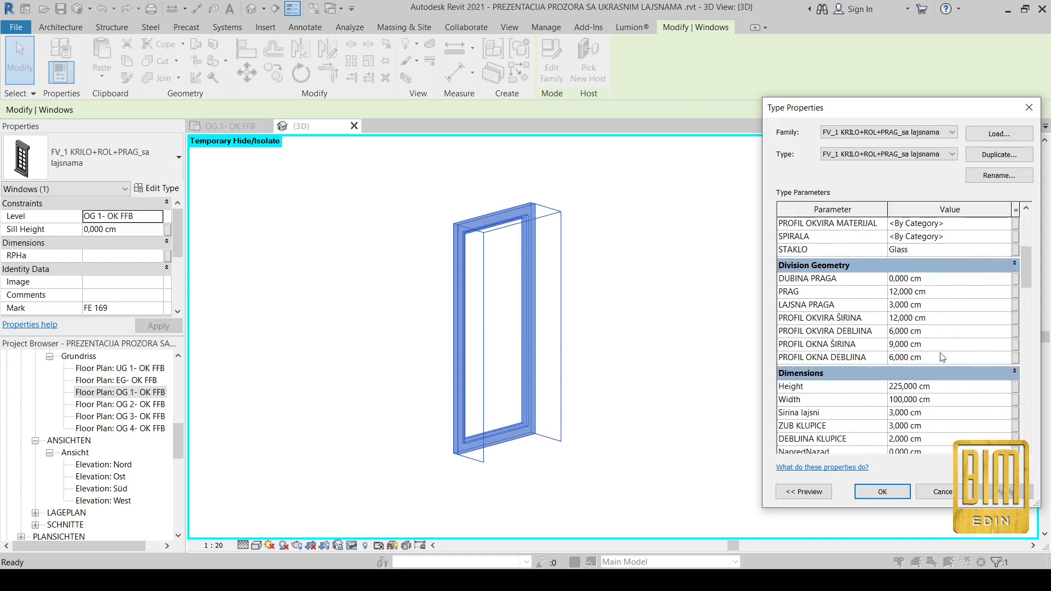
pyautogui.scroll(-10, 953, 364)
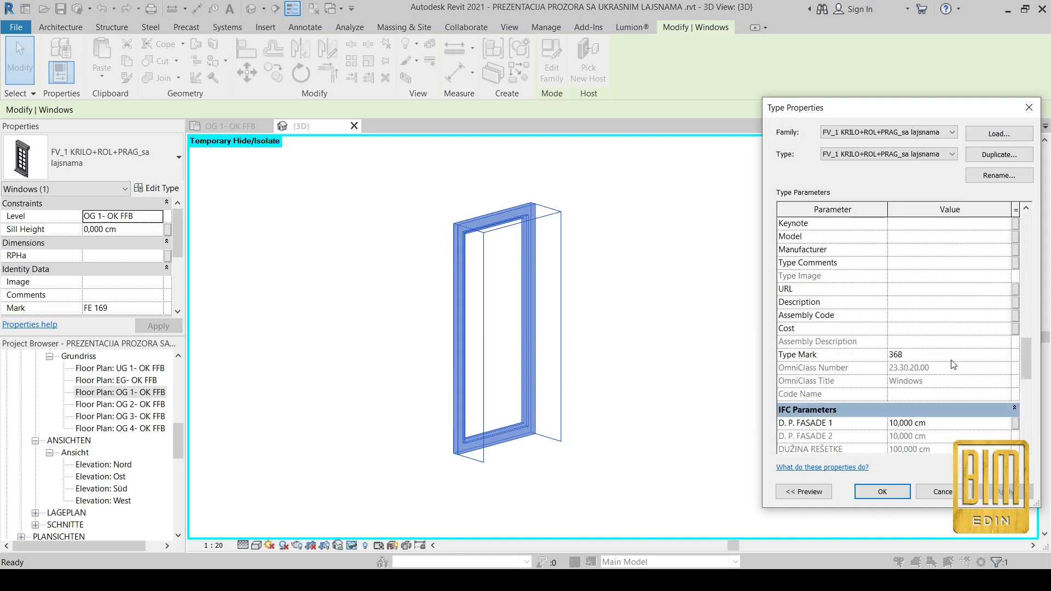
pyautogui.click(894, 386)
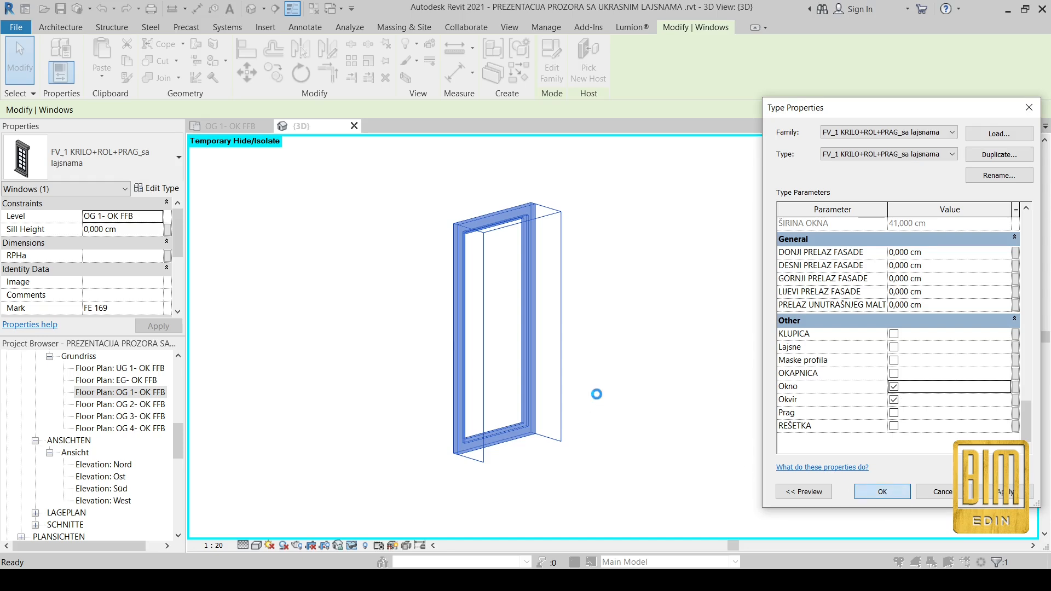
pyautogui.click(883, 491)
pyautogui.click(949, 357)
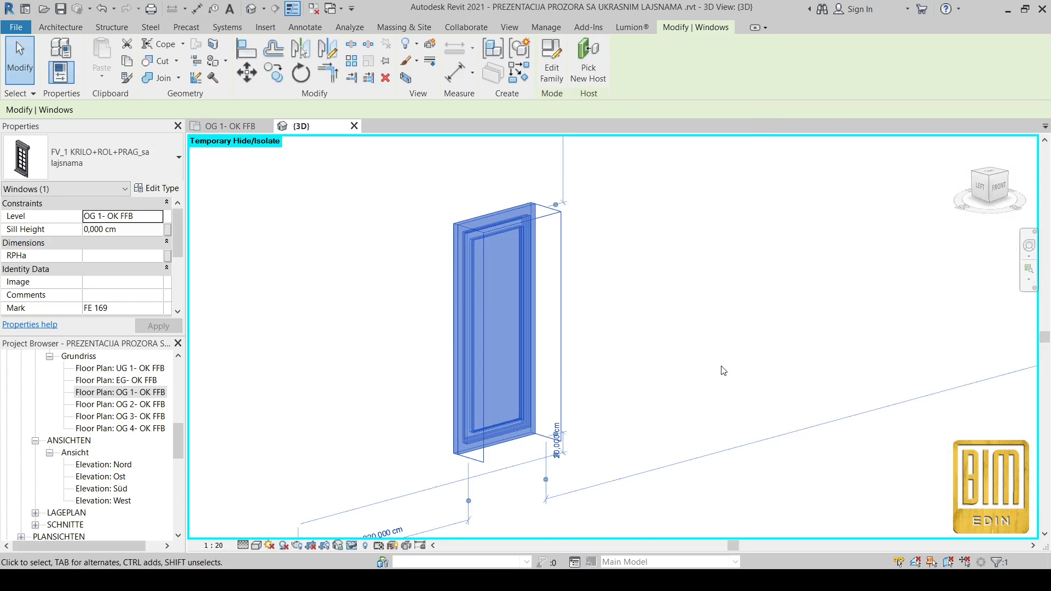
pyautogui.press('Escape')
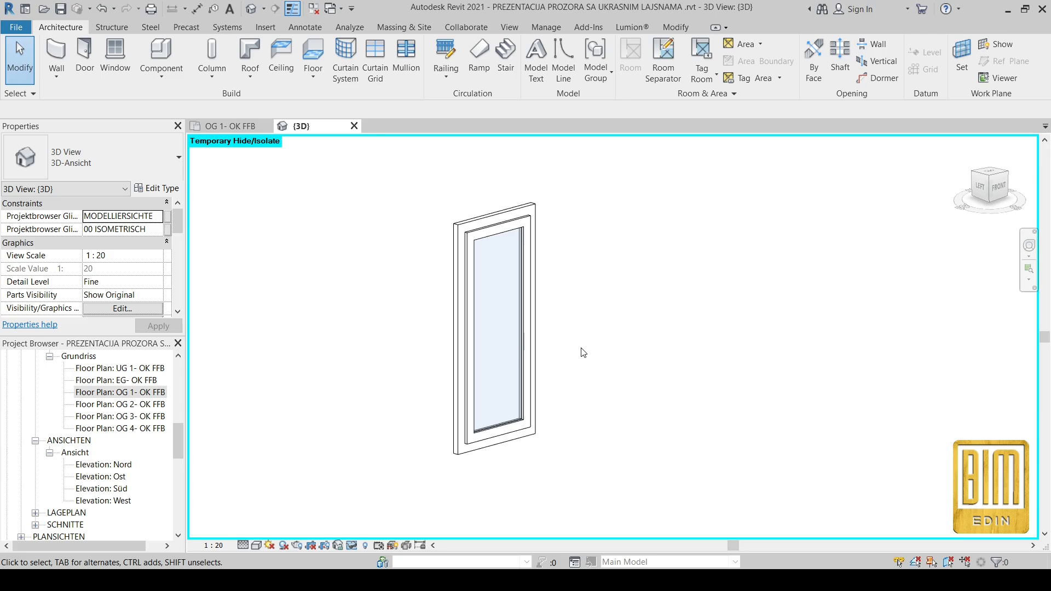
# - Examine the isolated window's frame, sash and glass from several angles
pyautogui.scroll(3, 470, 230)
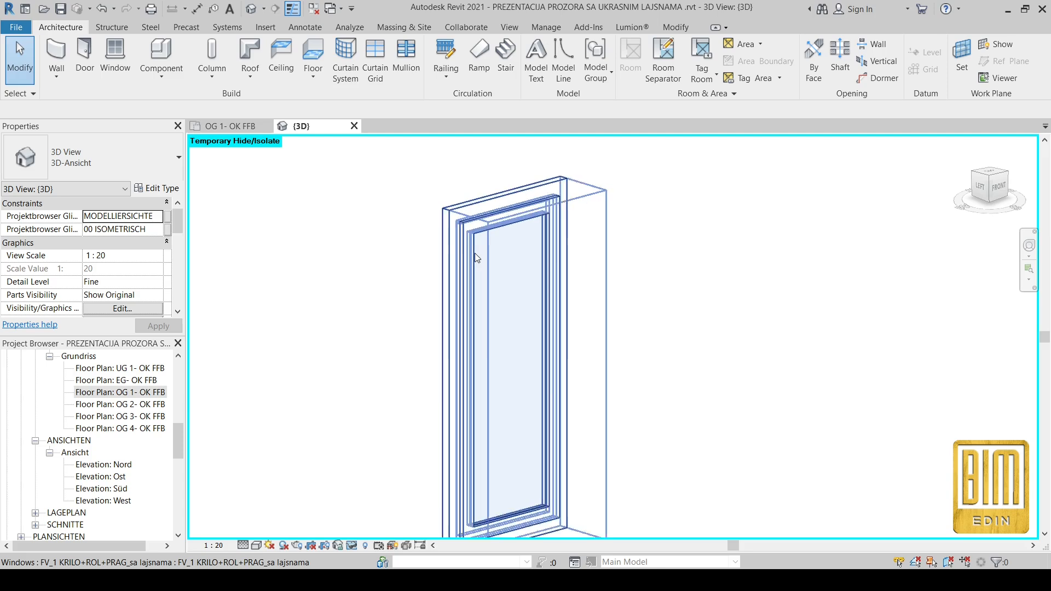
pyautogui.scroll(-1, 558, 285)
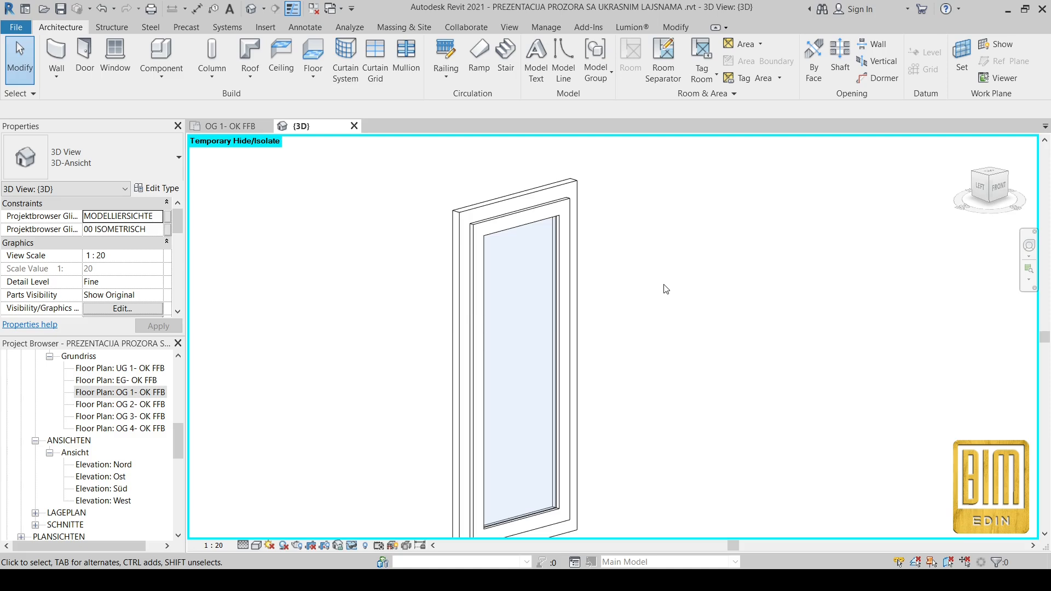
pyautogui.click(583, 266)
pyautogui.scroll(-2, 582, 265)
pyautogui.keyDown('shift'); pyautogui.moveTo(711, 371); pyautogui.dragTo(567, 355, button='middle'); pyautogui.keyUp('shift')
pyautogui.click(655, 364)
pyautogui.scroll(2, 570, 457)
pyautogui.keyDown('shift'); pyautogui.moveTo(455, 475); pyautogui.dragTo(596, 483, button='middle'); pyautogui.keyUp('shift')
pyautogui.scroll(-2, 597, 483)
# - Enable the ROLADA roller shutter in the window's type properties
pyautogui.click(601, 288)
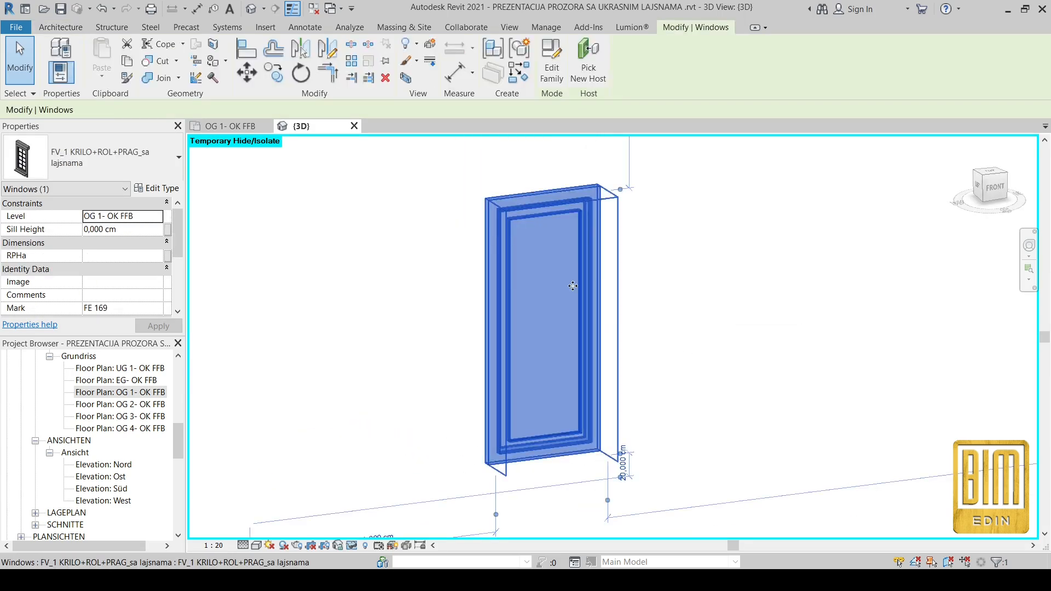
pyautogui.click(158, 191)
pyautogui.scroll(-5, 893, 359)
pyautogui.scroll(-8, 893, 361)
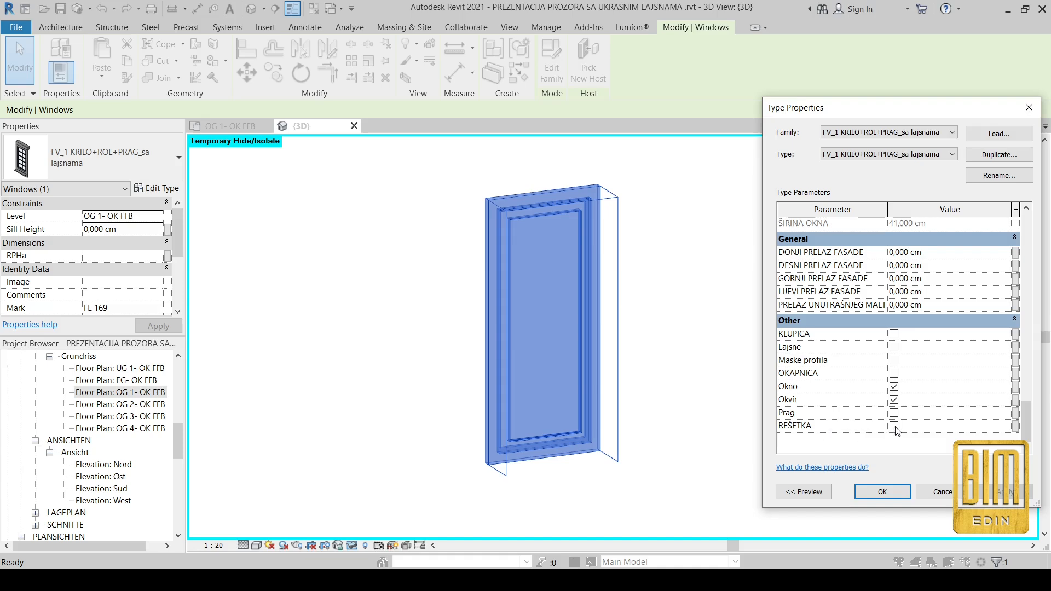
pyautogui.scroll(5, 844, 372)
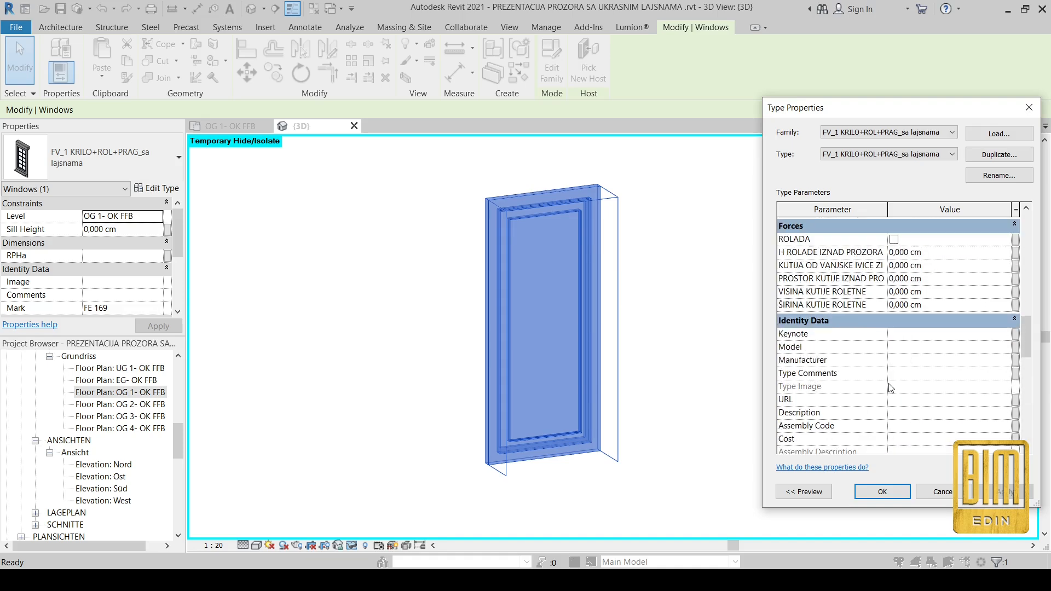
pyautogui.click(894, 239)
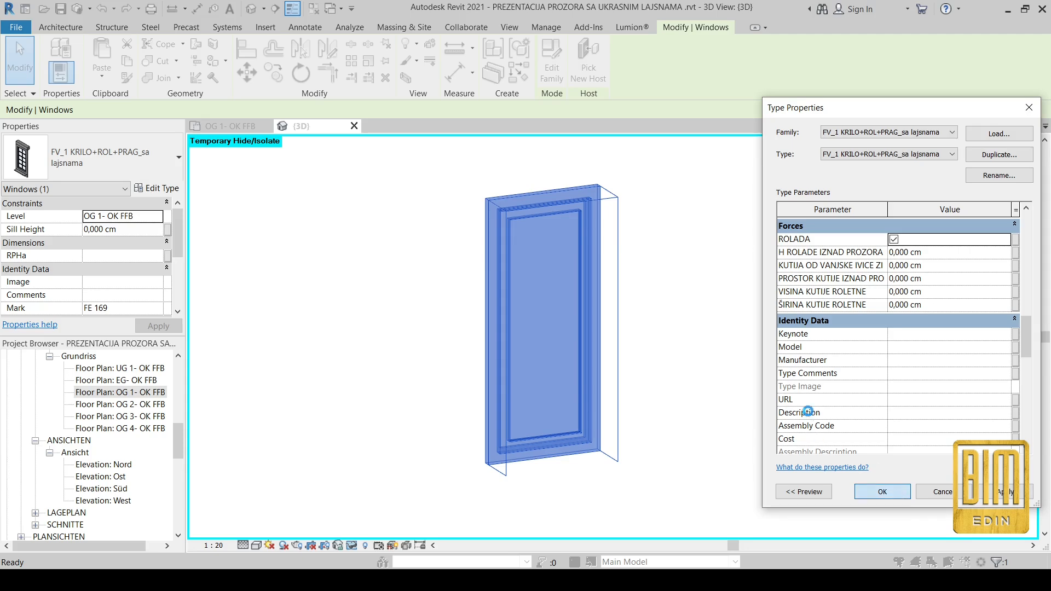
pyautogui.click(951, 359)
# - Set H ROLADE IZNAD PROZORA, PROSTOR KUTIJE IZNAD PRO and VISINA KUTIJE ROLETNE to 20 cm, and KUTIJA OD VANJSKE IVICE ZI to 3 cm
pyautogui.scroll(-3, 585, 328)
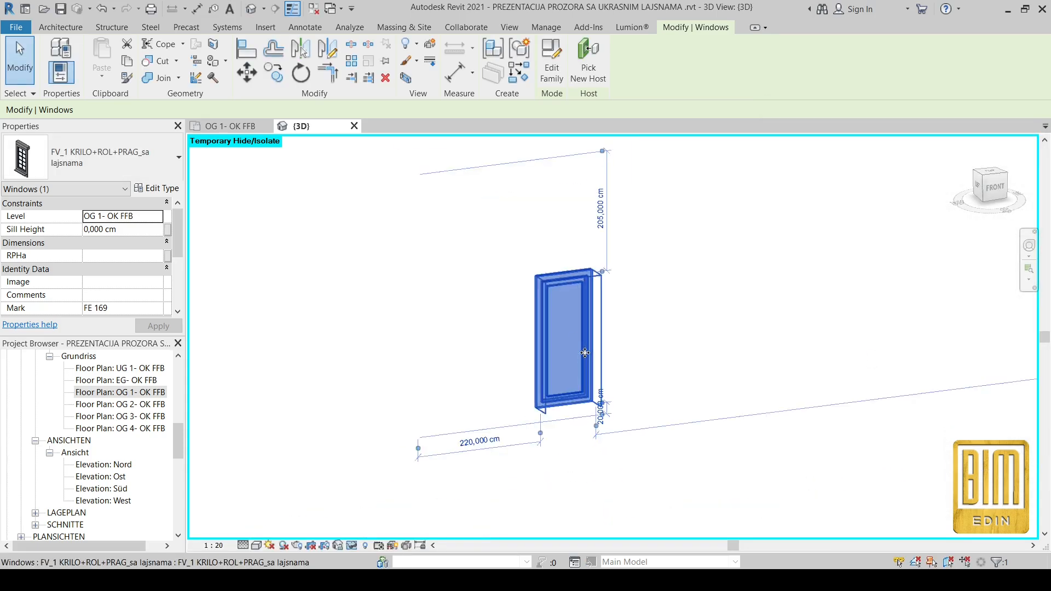
pyautogui.click(156, 188)
pyautogui.scroll(-3, 934, 363)
pyautogui.scroll(-5, 934, 362)
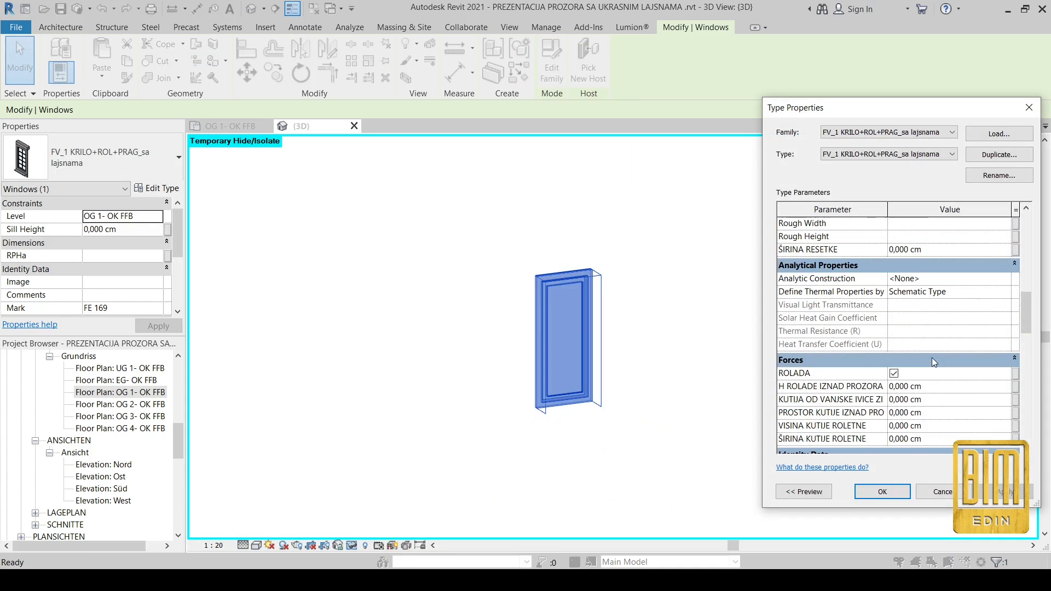
pyautogui.click(937, 388)
pyautogui.write('20')
pyautogui.click(951, 414)
pyautogui.write('20')
pyautogui.click(952, 426)
pyautogui.write('20')
pyautogui.click(942, 405)
pyautogui.write('3')
pyautogui.click(882, 491)
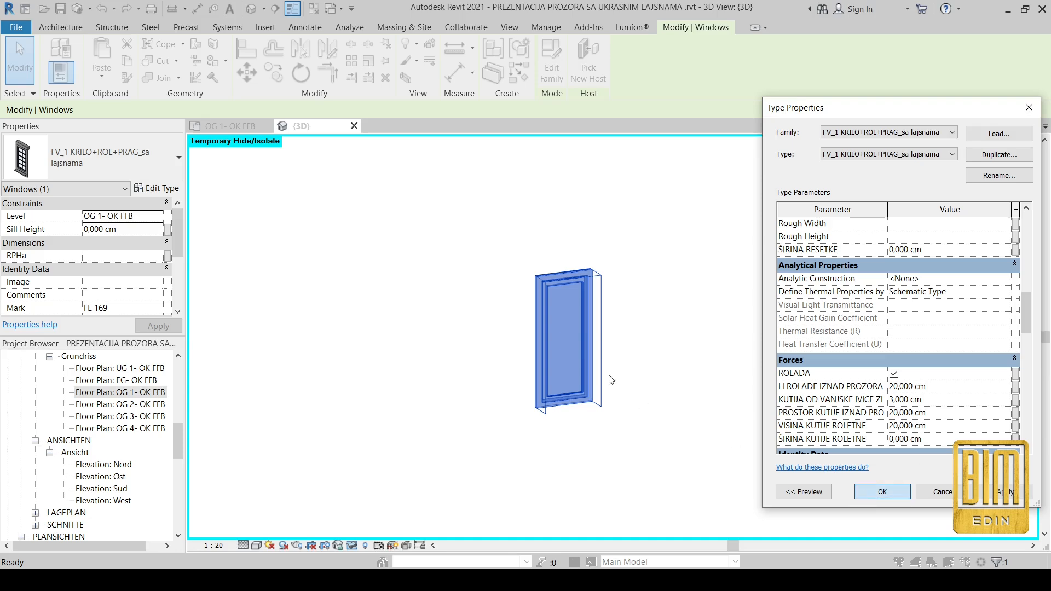
pyautogui.click(948, 353)
pyautogui.click(726, 365)
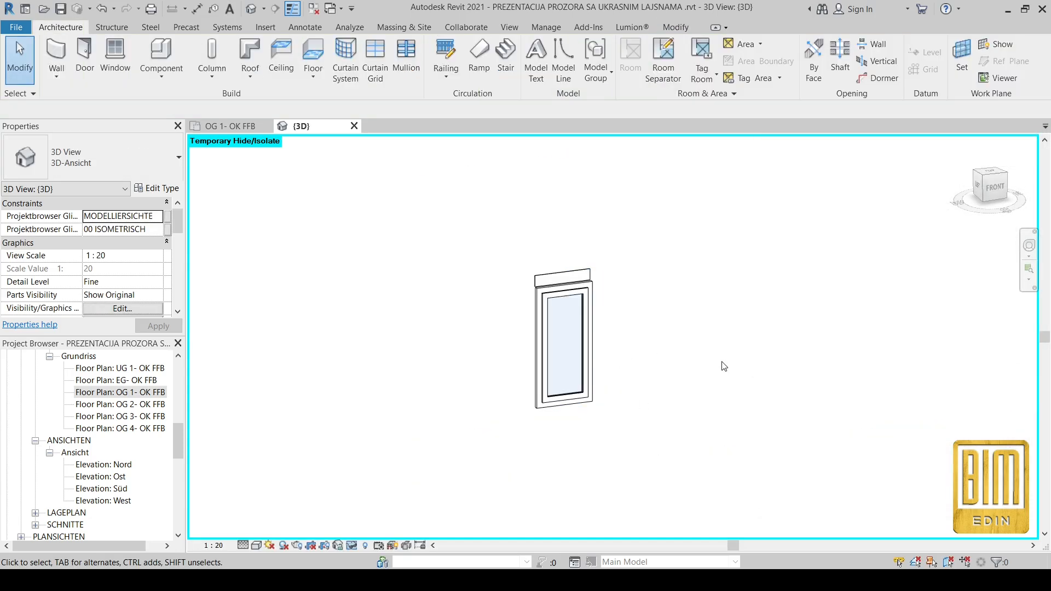
# - Set the isolated window's ŠIRINA KUTIJE ROLETNE type parameter to 20 cm to give the roller shutter box its depth
pyautogui.scroll(5, 550, 297)
pyautogui.click(499, 288)
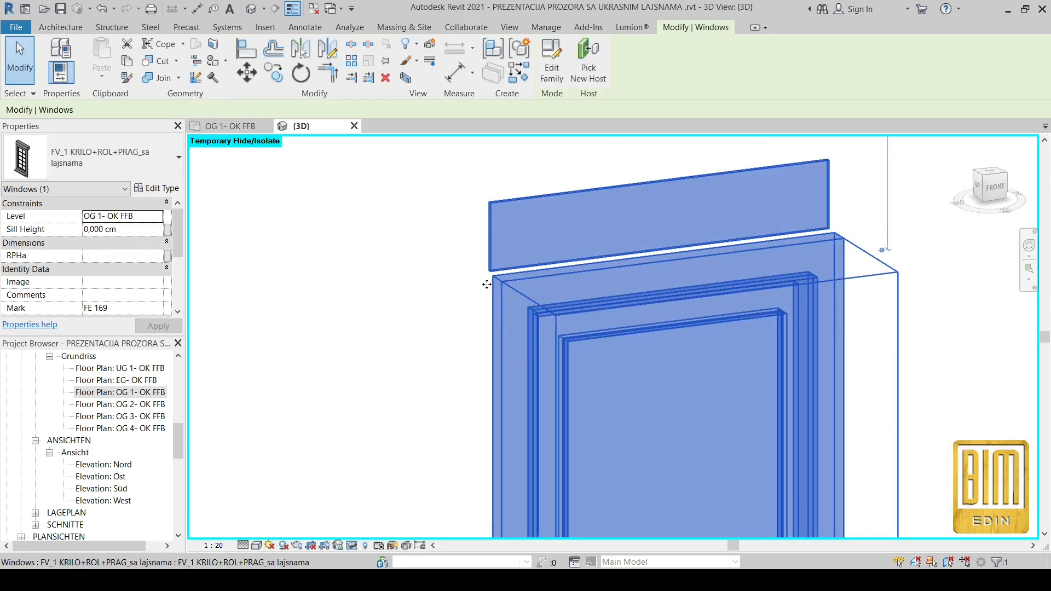
pyautogui.click(153, 188)
pyautogui.scroll(-15, 955, 365)
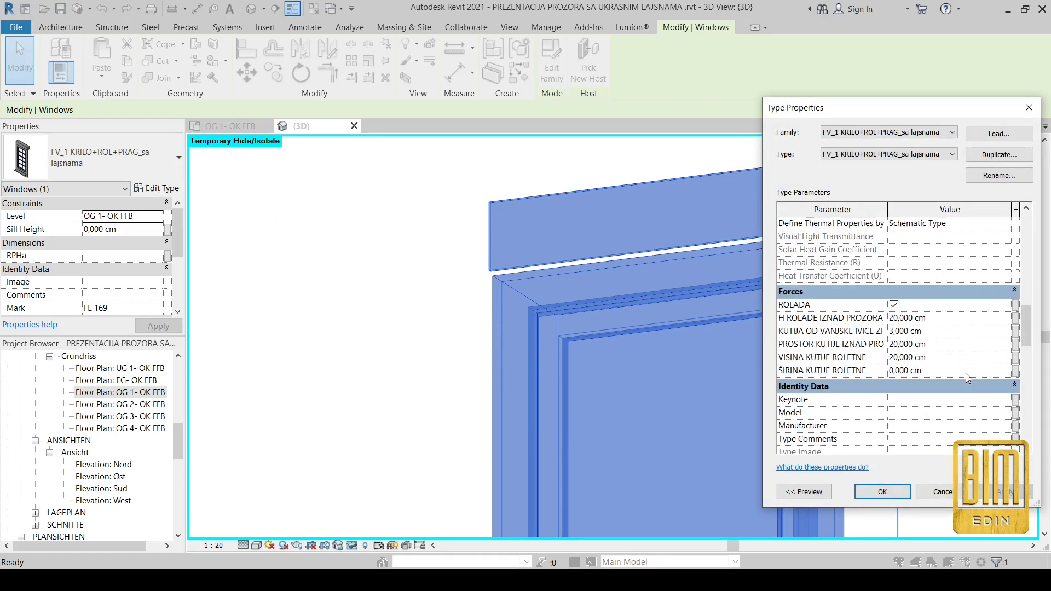
pyautogui.click(945, 368)
pyautogui.write('02')
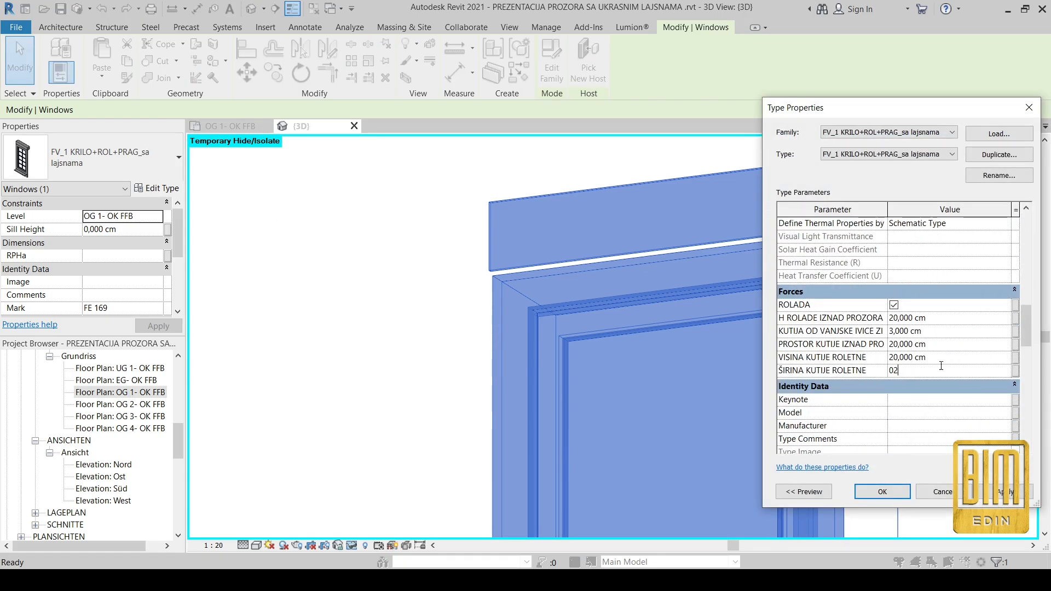
pyautogui.click(892, 485)
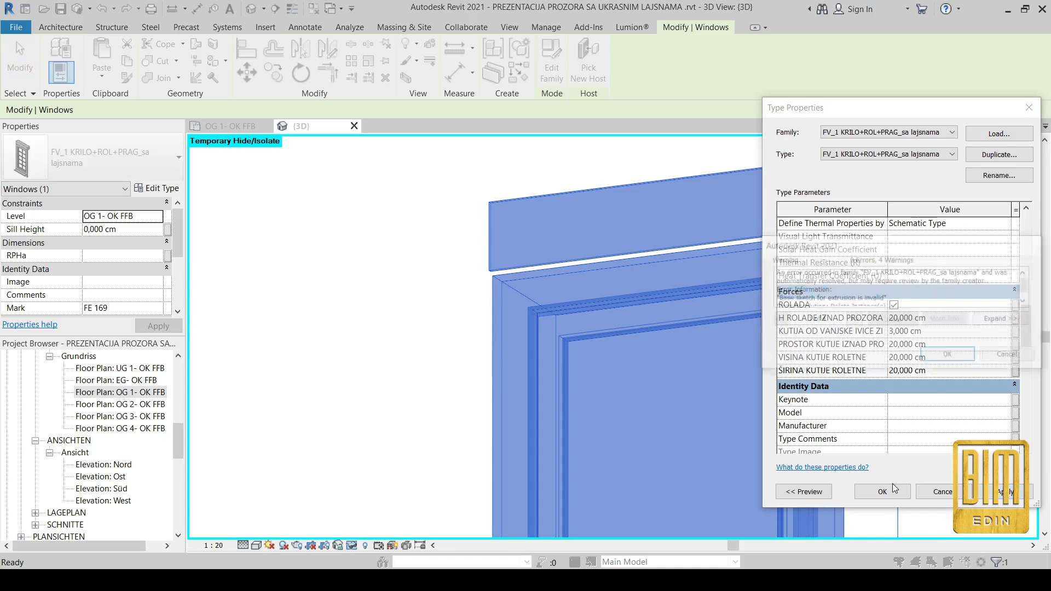
pyautogui.click(964, 359)
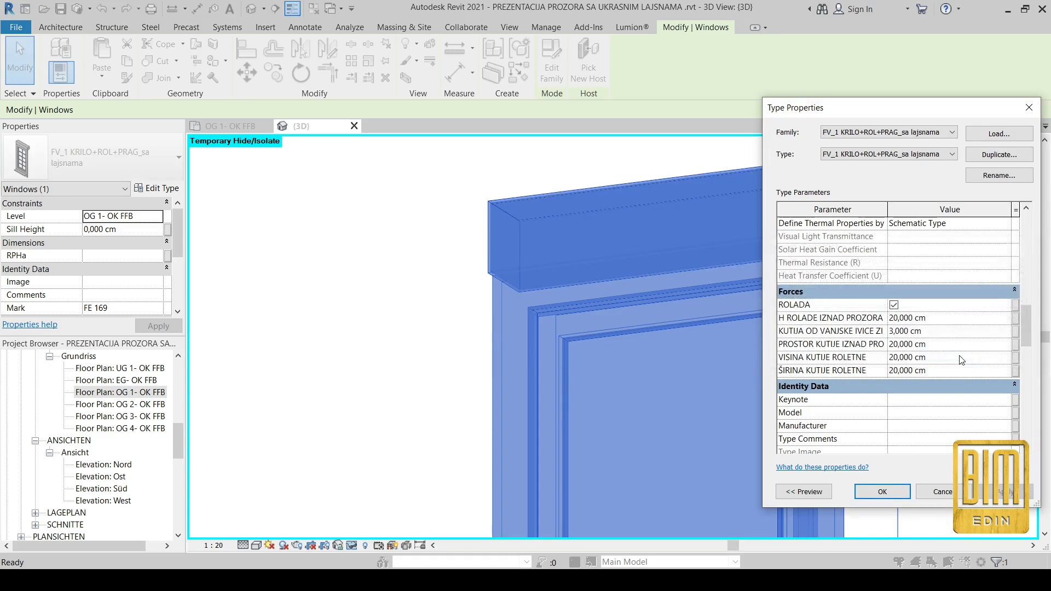
pyautogui.click(882, 491)
pyautogui.click(415, 271)
# - Enable the Prag threshold in the isolated window's type properties
pyautogui.scroll(-6, 494, 263)
pyautogui.keyDown('shift'); pyautogui.moveTo(803, 375); pyautogui.dragTo(643, 427, button='middle'); pyautogui.keyUp('shift')
pyautogui.scroll(3, 695, 369)
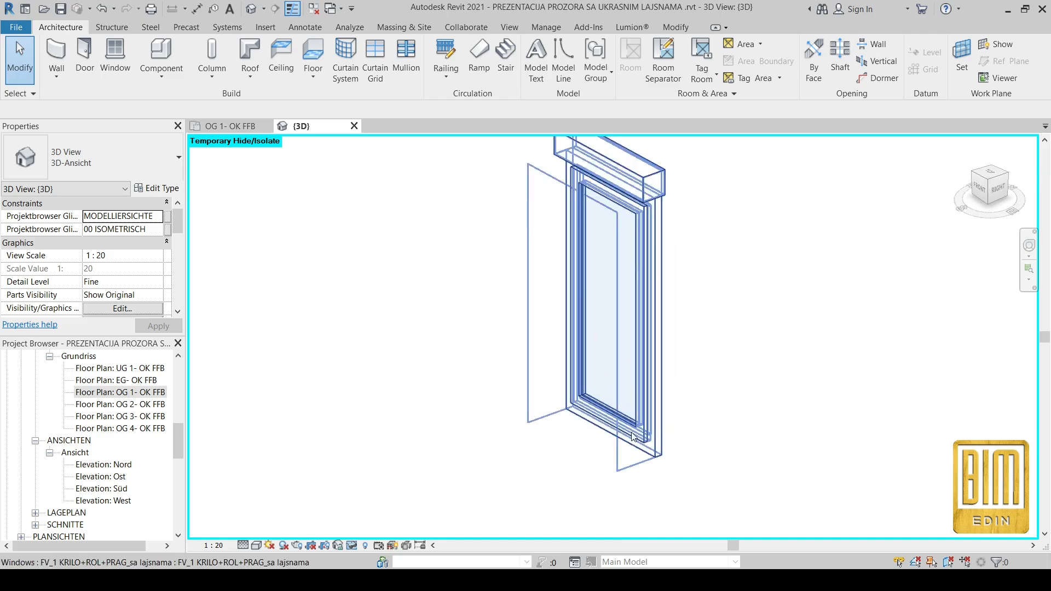
pyautogui.click(661, 407)
pyautogui.click(155, 188)
pyautogui.scroll(-12, 957, 366)
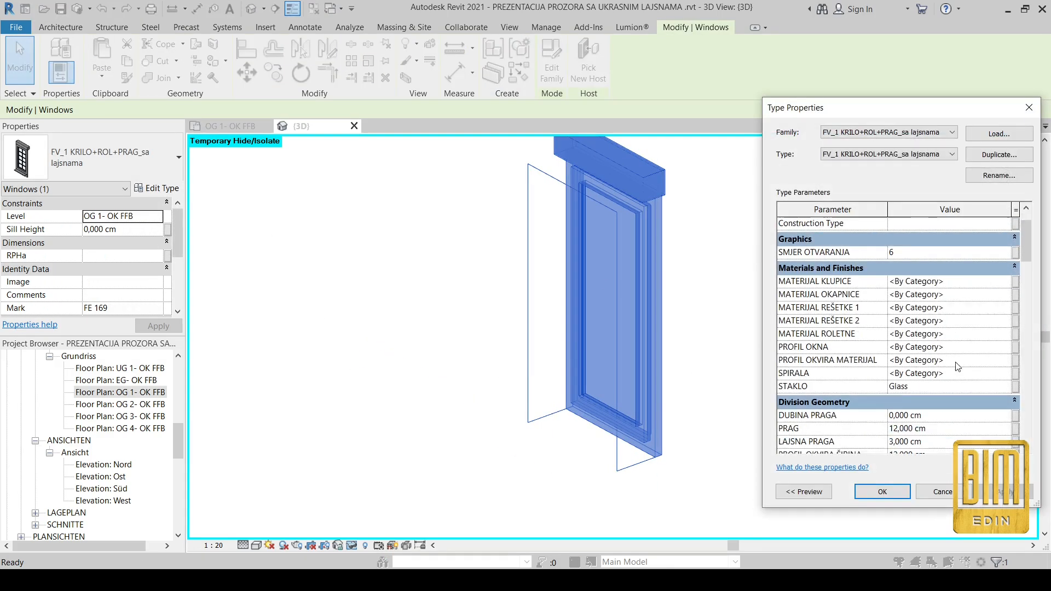
pyautogui.scroll(-15, 957, 365)
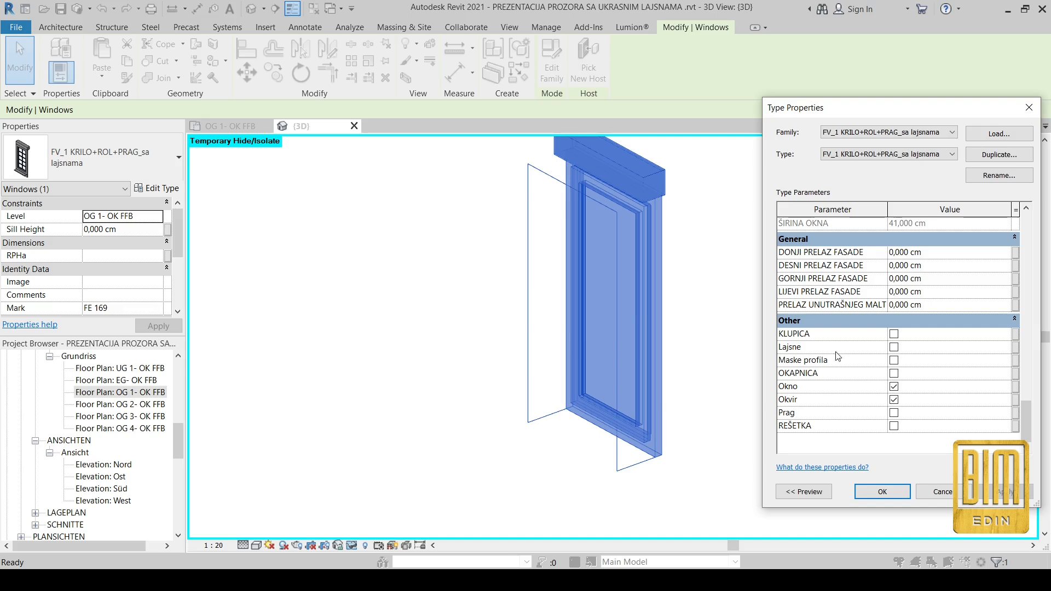
pyautogui.click(894, 413)
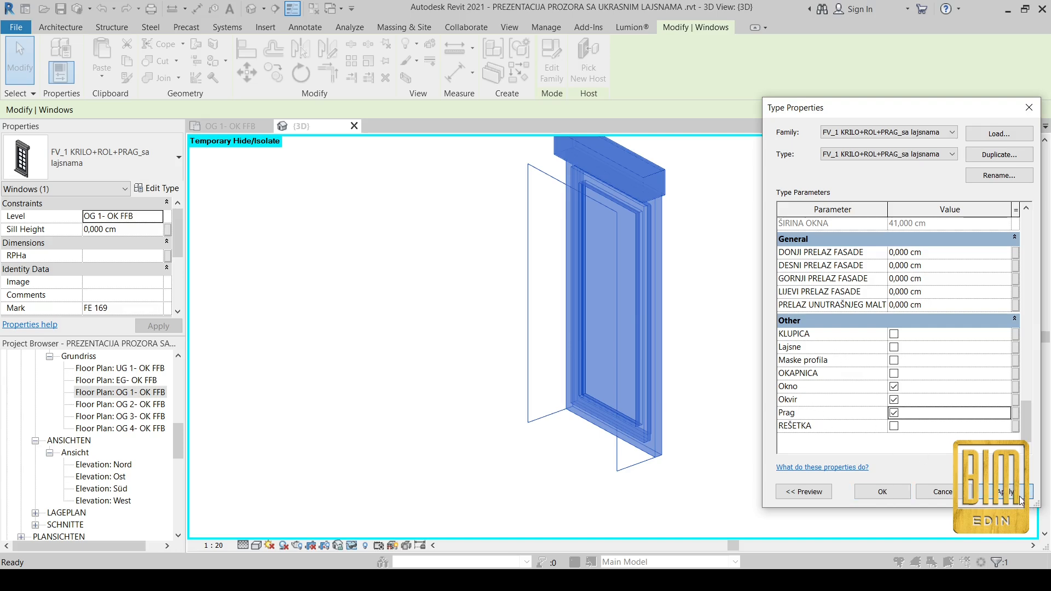
pyautogui.click(1008, 492)
pyautogui.click(942, 357)
# - Set the window type's threshold depth, DUBINA PRAGA, to 15 cm
pyautogui.scroll(10, 930, 306)
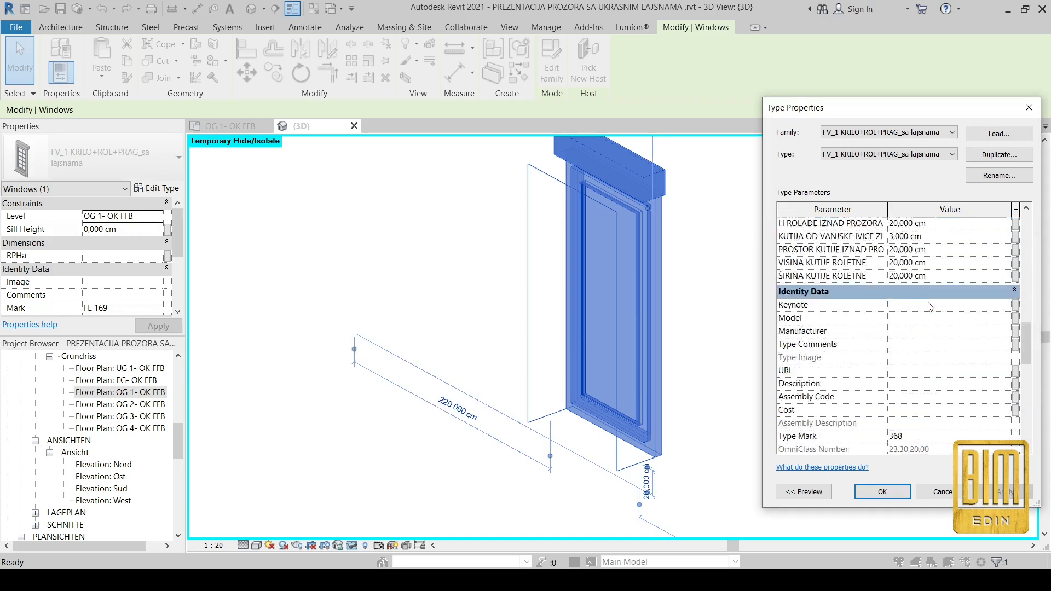
pyautogui.scroll(5, 931, 306)
pyautogui.scroll(-5, 931, 328)
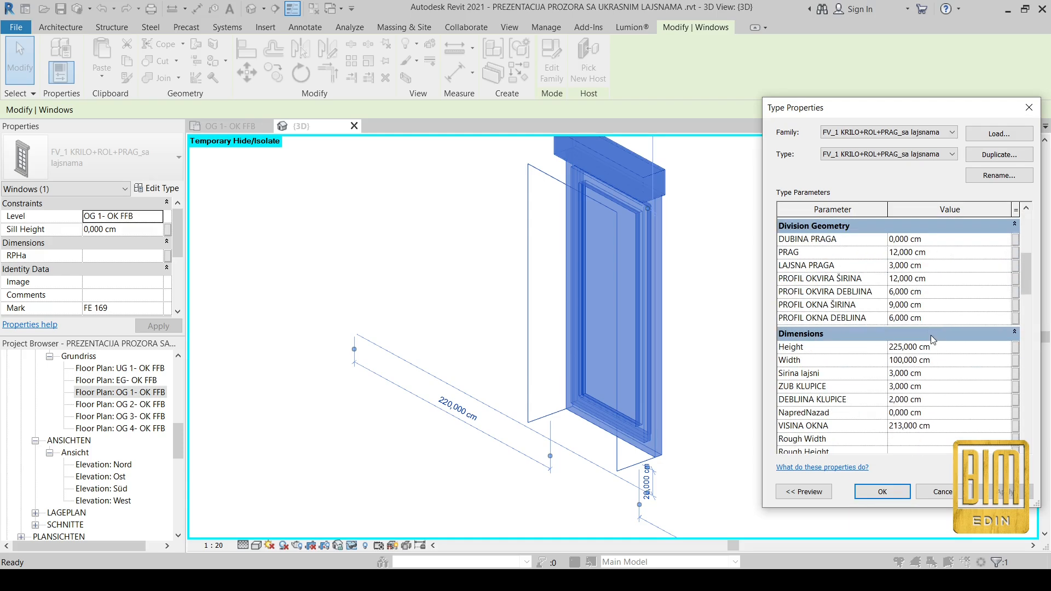
pyautogui.click(936, 241)
pyautogui.write('15')
pyautogui.click(901, 491)
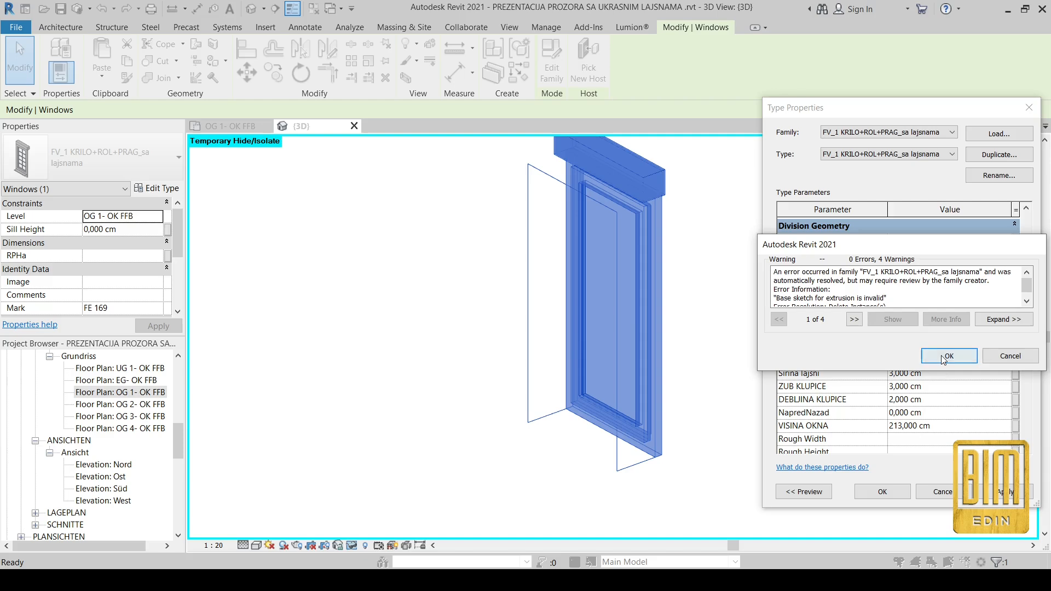
pyautogui.click(950, 357)
pyautogui.click(727, 250)
# - Enable the KLUPICA sill in the isolated window's type properties
pyautogui.scroll(-2, 728, 245)
pyautogui.keyDown('shift'); pyautogui.moveTo(691, 430); pyautogui.dragTo(688, 327, button='middle'); pyautogui.keyUp('shift')
pyautogui.scroll(3, 689, 327)
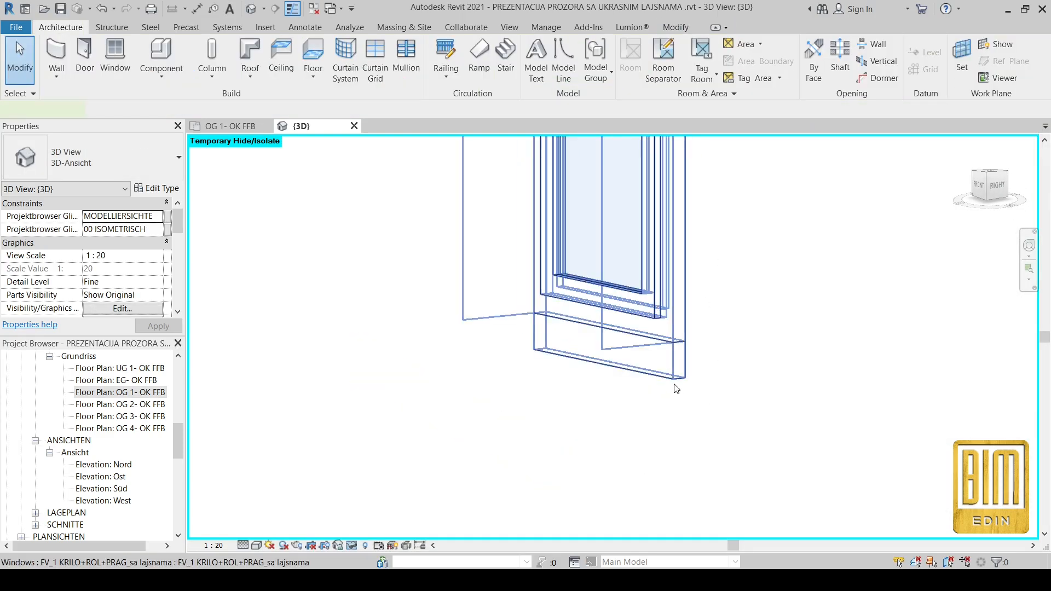
pyautogui.click(674, 329)
pyautogui.click(158, 188)
pyautogui.scroll(-8, 917, 374)
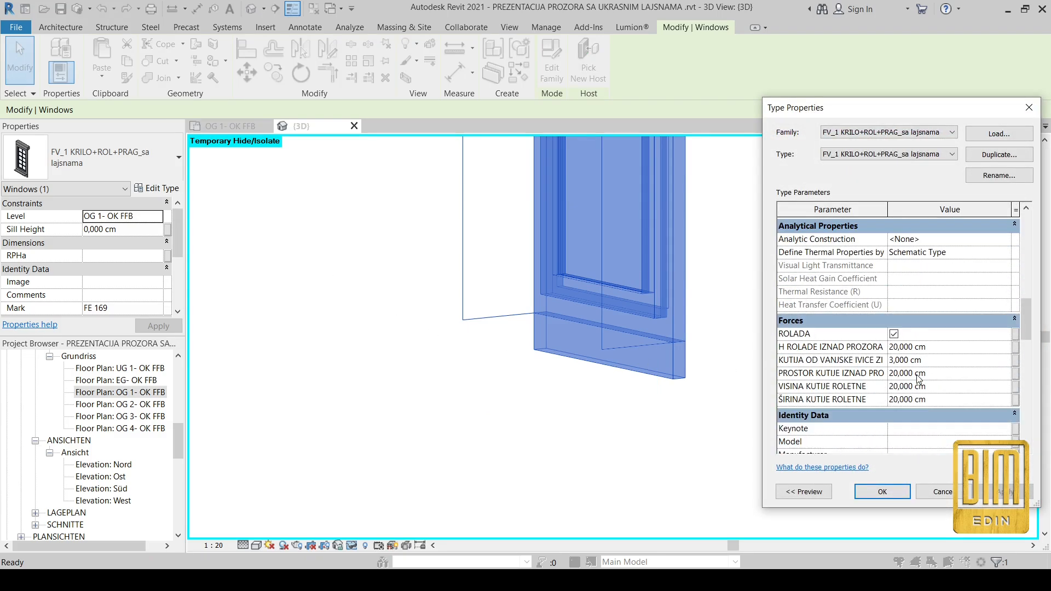
pyautogui.scroll(-10, 919, 379)
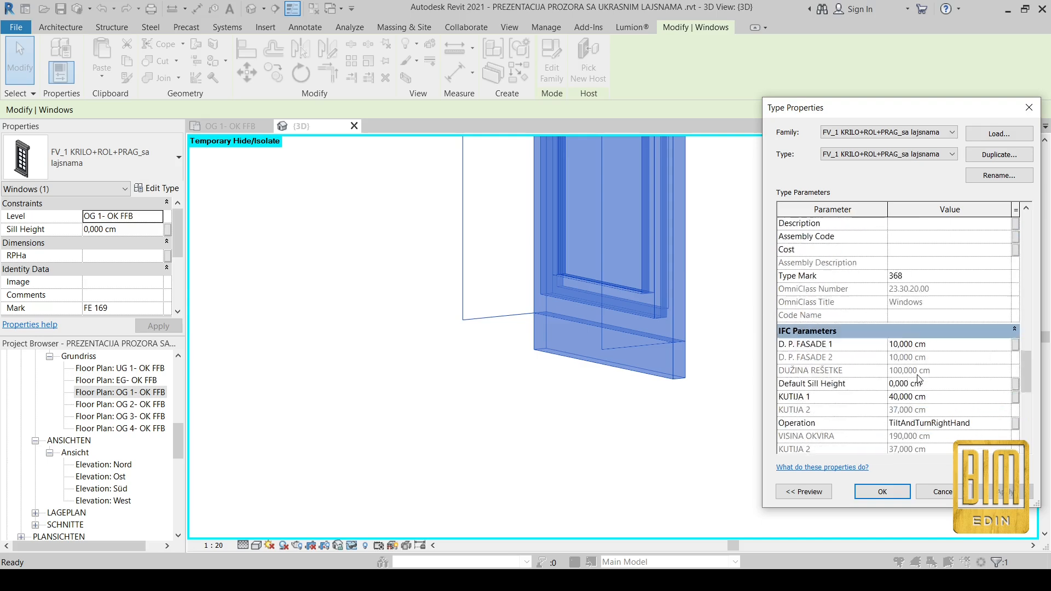
pyautogui.click(894, 334)
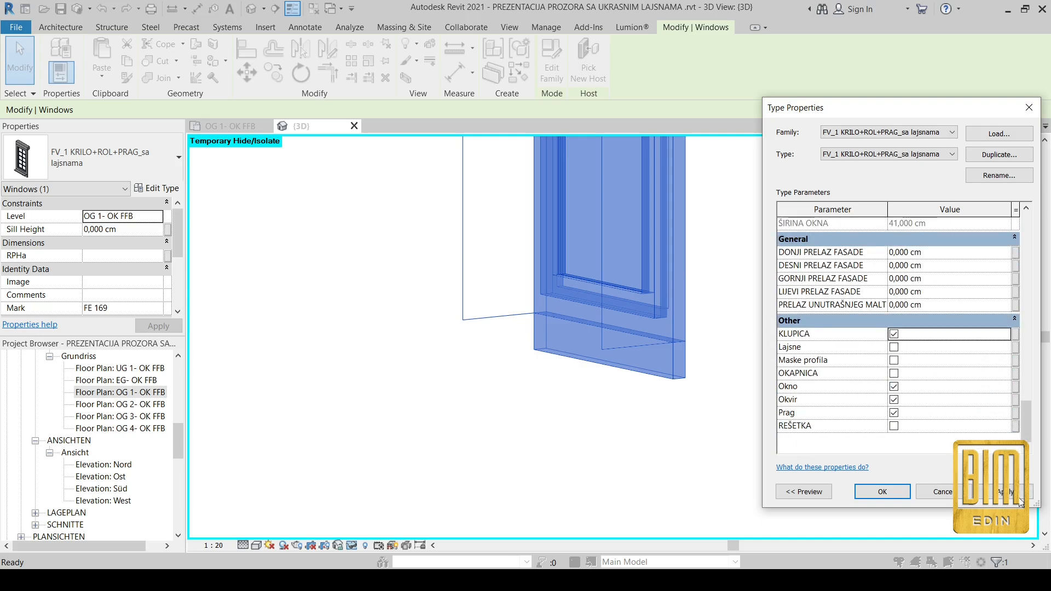
pyautogui.click(1020, 493)
pyautogui.click(949, 356)
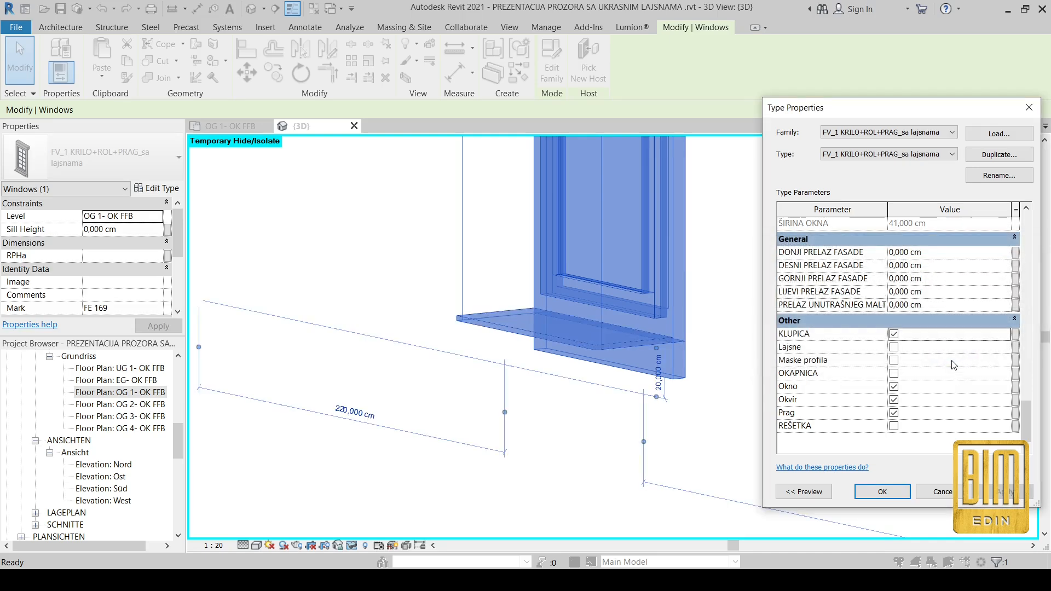
# - Enable the OKAPNICA drip sill for the same window type
pyautogui.click(894, 373)
pyautogui.click(1002, 491)
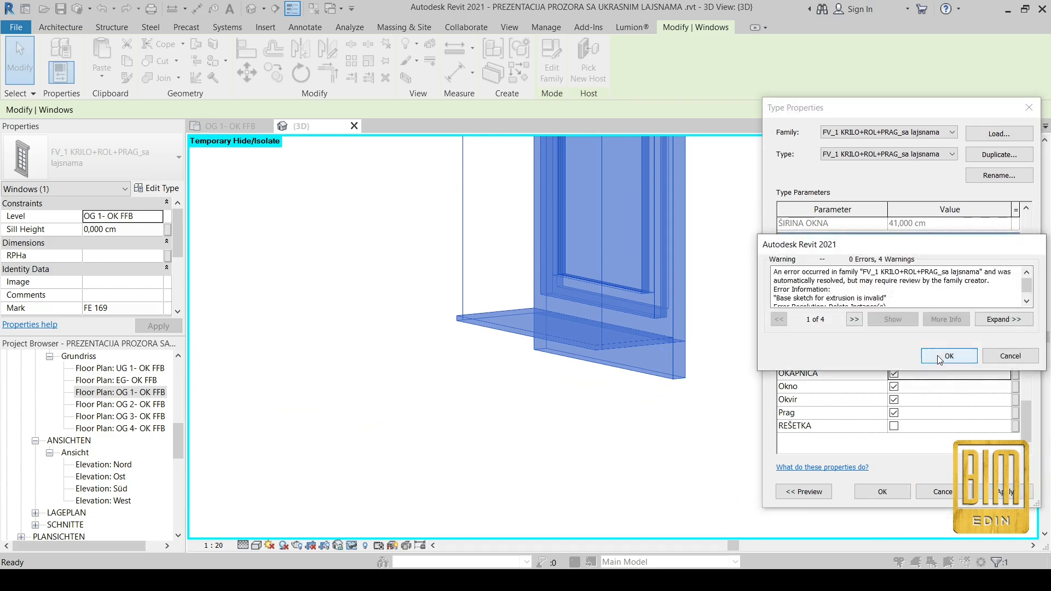
pyautogui.click(941, 357)
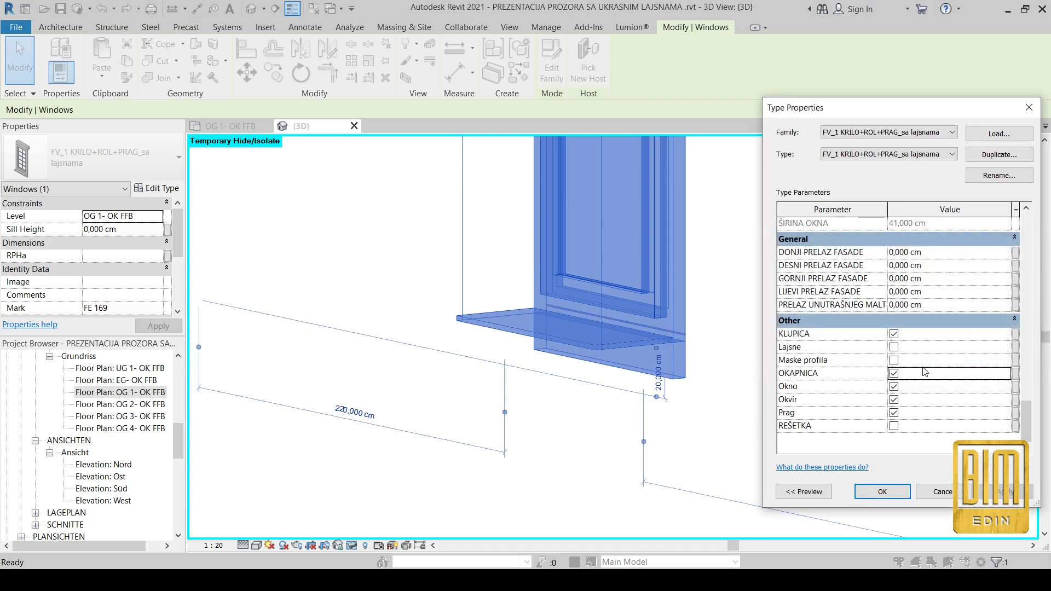
# - Enable the REŠETKA grating for the window type and set ŠIRINA RESETKE to 20 cm
pyautogui.click(894, 426)
pyautogui.scroll(10, 962, 348)
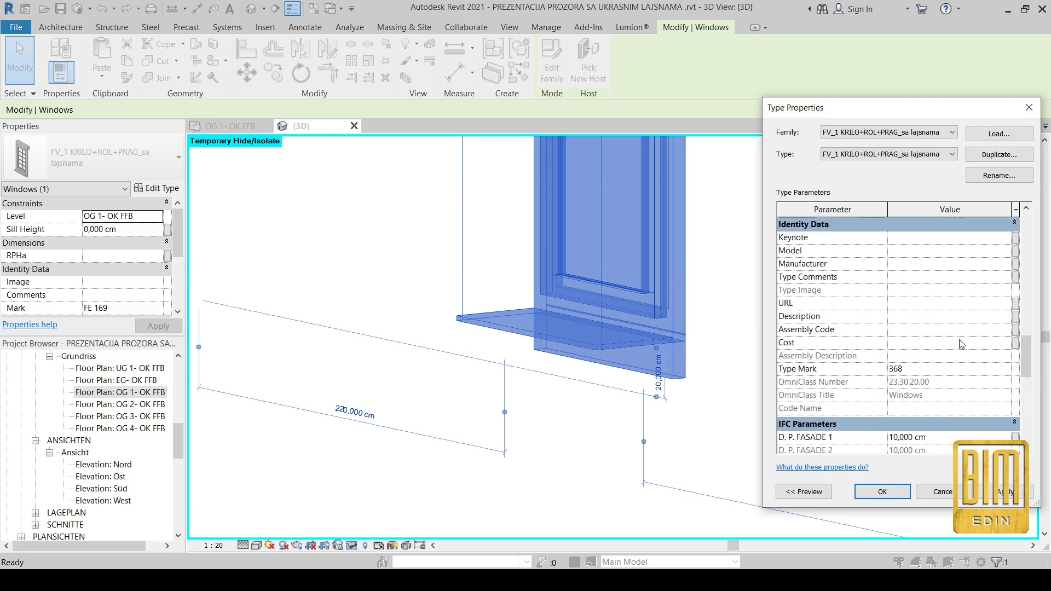
pyautogui.scroll(4, 961, 348)
pyautogui.click(949, 341)
pyautogui.write('20')
pyautogui.click(901, 489)
pyautogui.click(817, 398)
# - Examine the completed window in 3D and in the OG 1- OK FFB floor plan, checking its position in the wall
pyautogui.keyDown('shift'); pyautogui.moveTo(821, 407); pyautogui.dragTo(638, 495, button='middle'); pyautogui.keyUp('shift')
pyautogui.scroll(5, 588, 251)
pyautogui.scroll(-5, 587, 250)
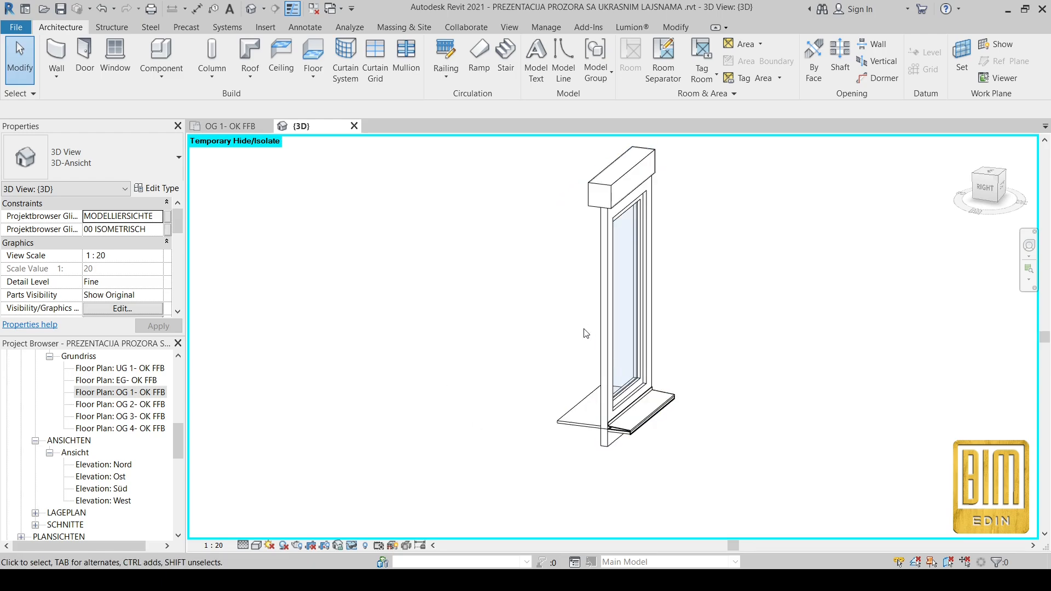
pyautogui.doubleClick(121, 394)
pyautogui.scroll(-2, 495, 321)
pyautogui.scroll(3, 471, 255)
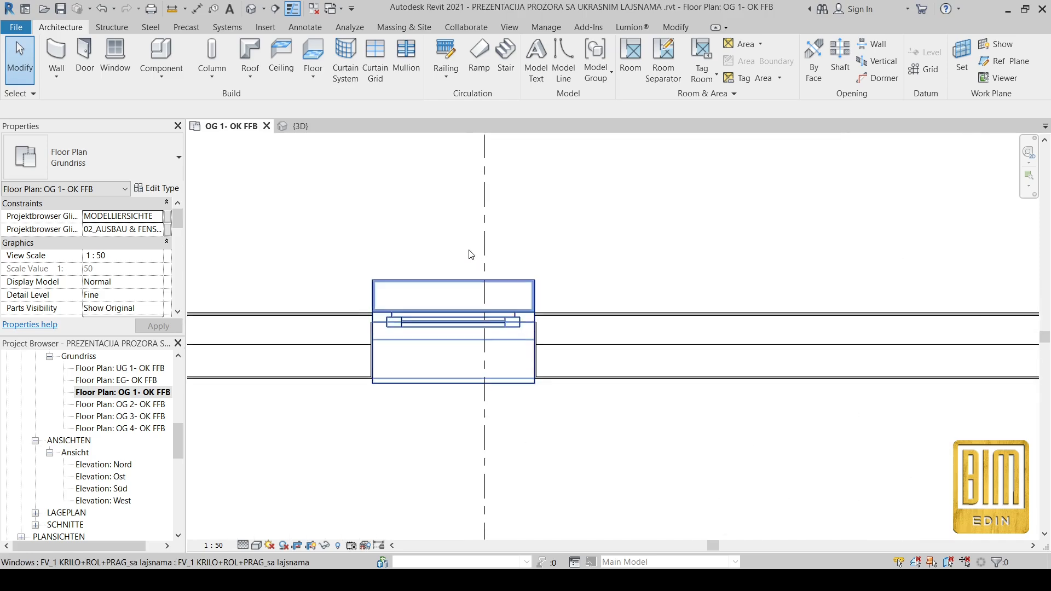
pyautogui.scroll(3, 409, 362)
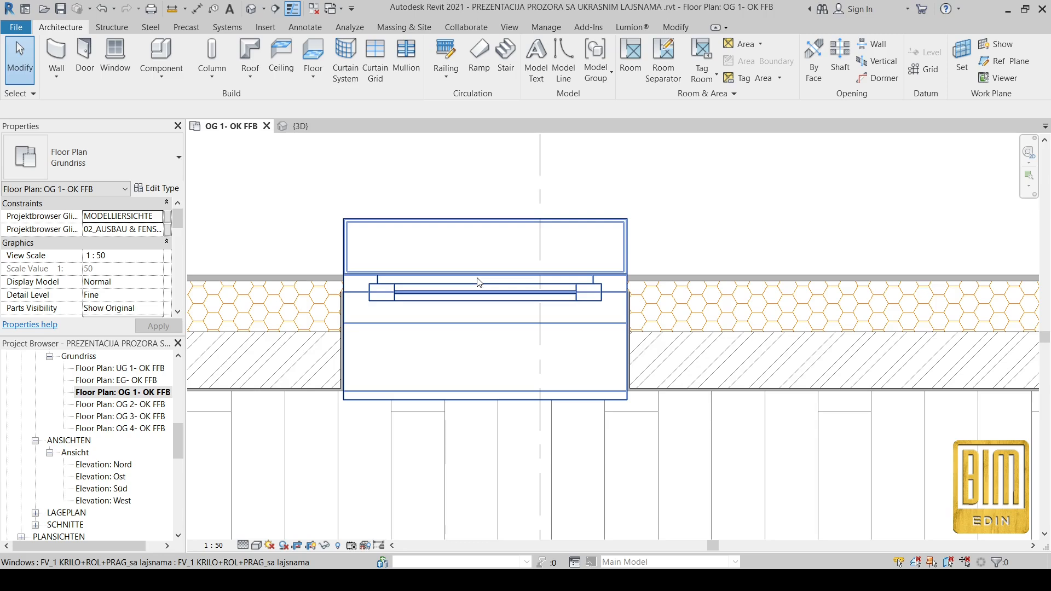
# - Set the window type's NapredNazad offset to 20 cm and apply it in the floor plan
pyautogui.click(480, 307)
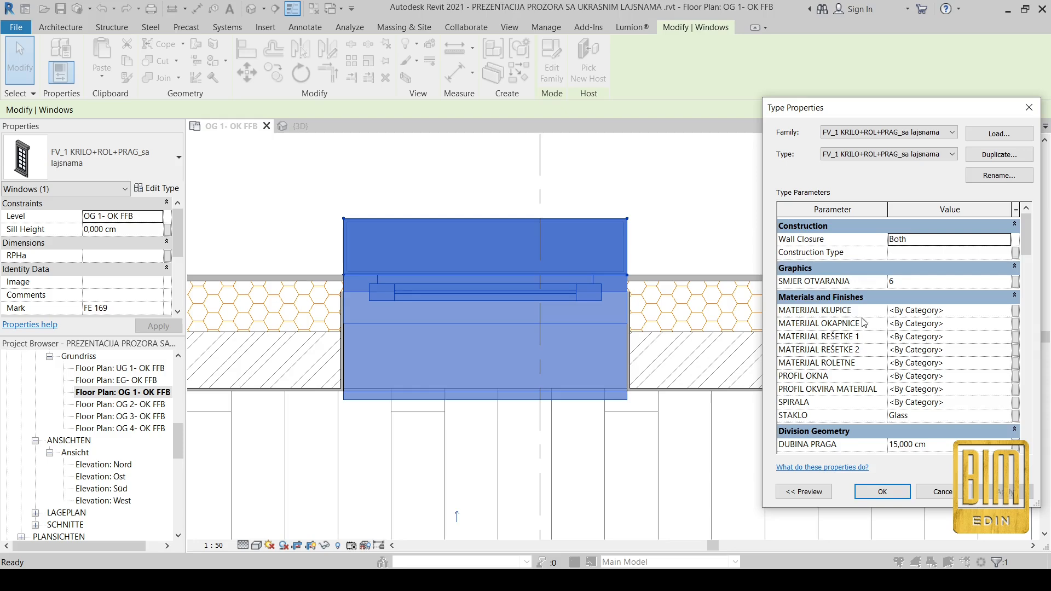
pyautogui.scroll(-8, 853, 313)
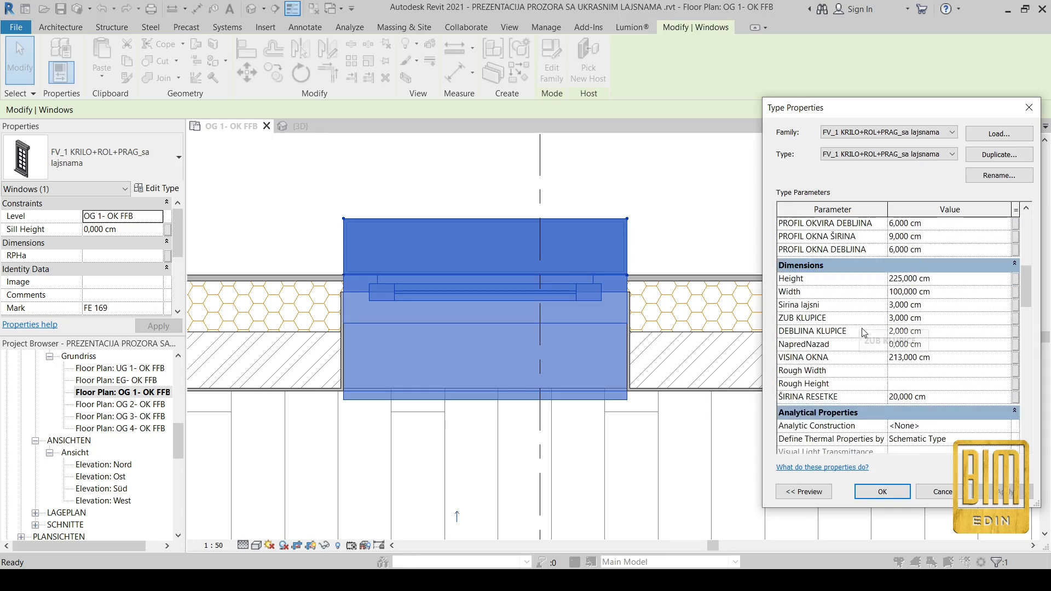
pyautogui.scroll(-4, 864, 326)
pyautogui.scroll(2, 866, 334)
pyautogui.scroll(2, 866, 336)
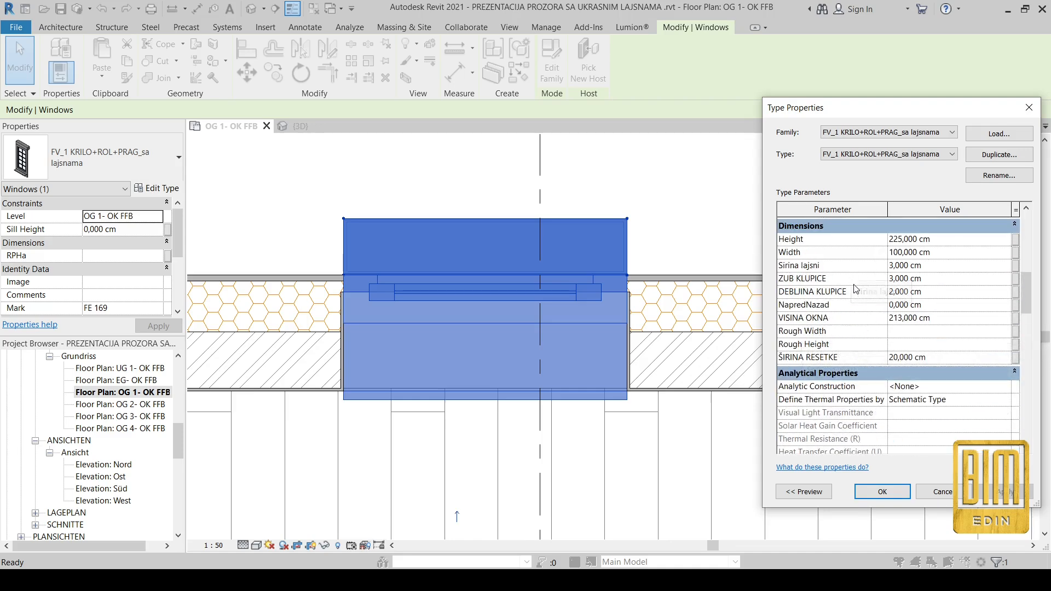
pyautogui.click(938, 305)
pyautogui.write('20')
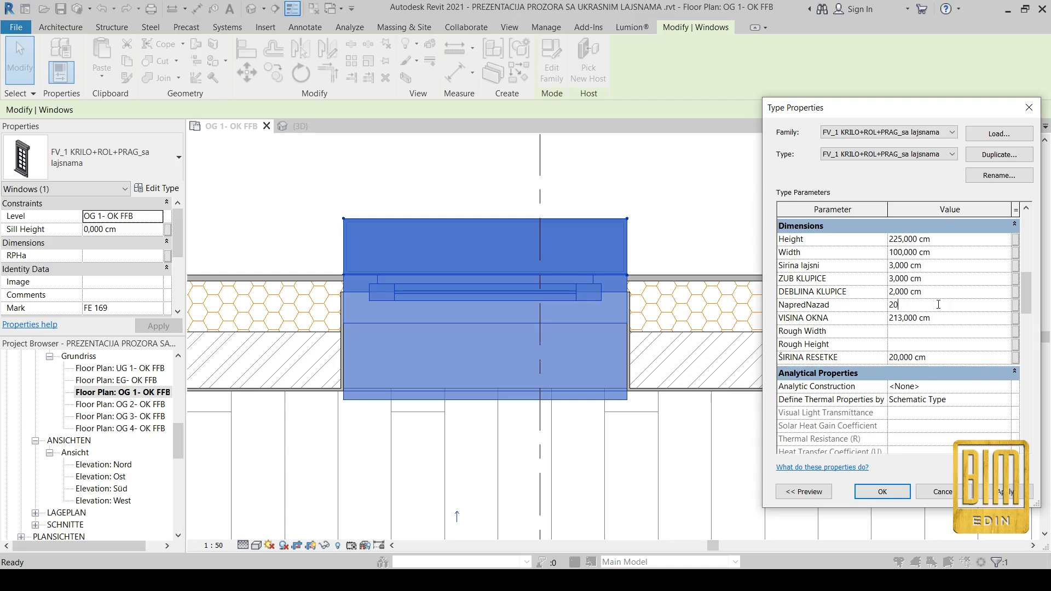
pyautogui.click(1002, 492)
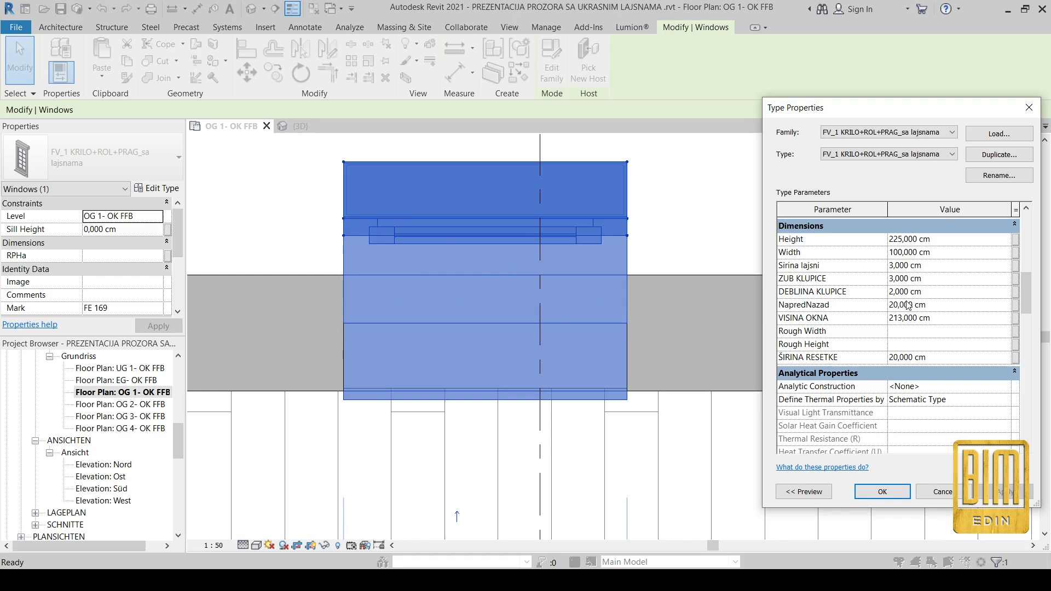
# - Set the window type's NapredNazad offset to -20 cm to shift the window inward within the wall
pyautogui.click(942, 305)
pyautogui.write('-20')
pyautogui.click(1013, 492)
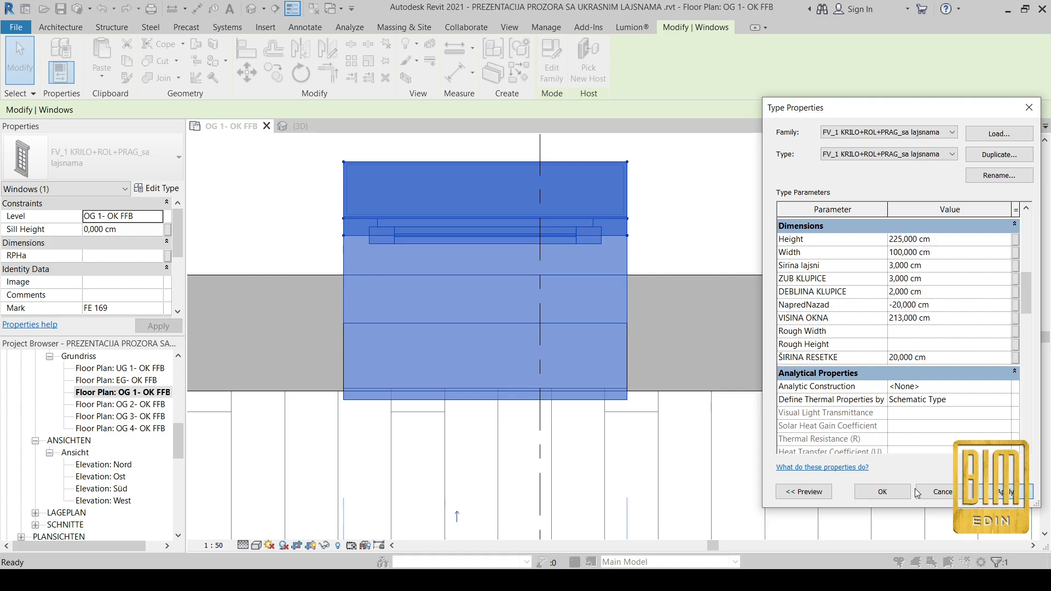
pyautogui.click(882, 492)
pyautogui.press('Escape')
pyautogui.scroll(9, 310, 345)
pyautogui.scroll(-11, 425, 298)
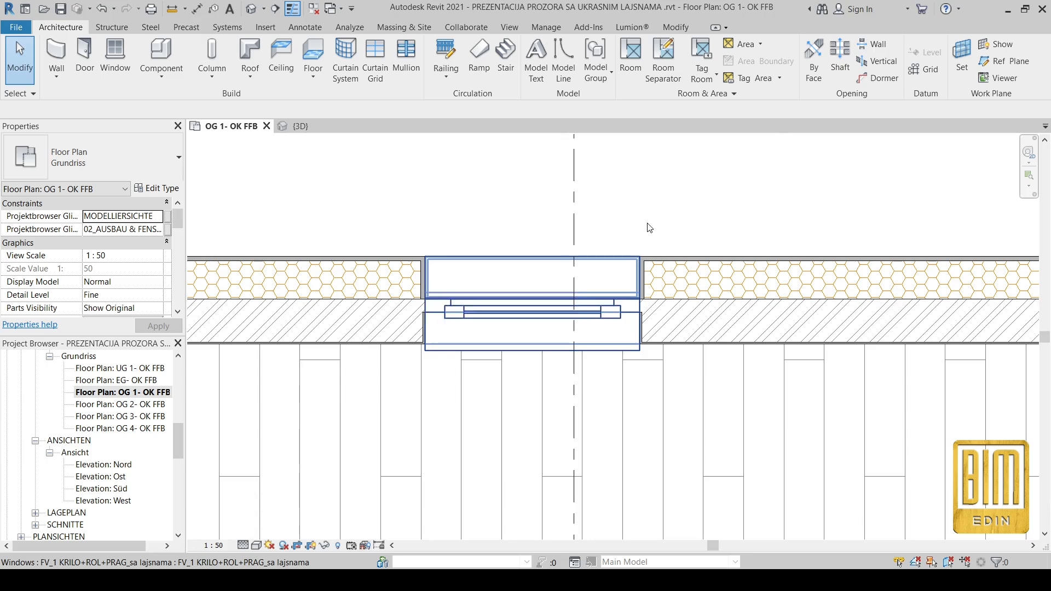
# - Review the window's plan detail and its type parameters down to the IFC group, leaving the type properties without edits
pyautogui.scroll(3, 679, 296)
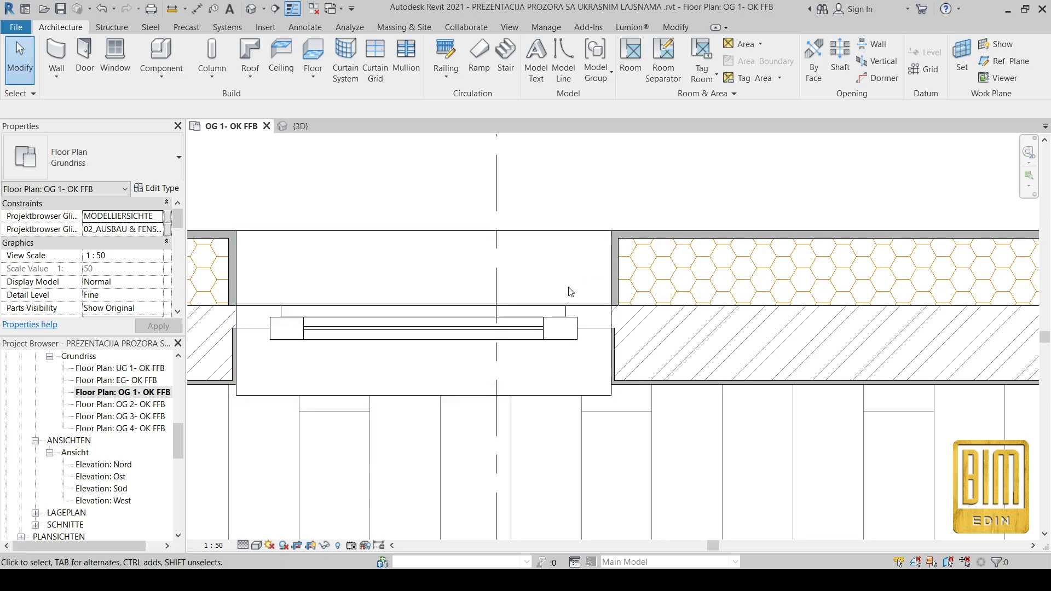
pyautogui.click(562, 327)
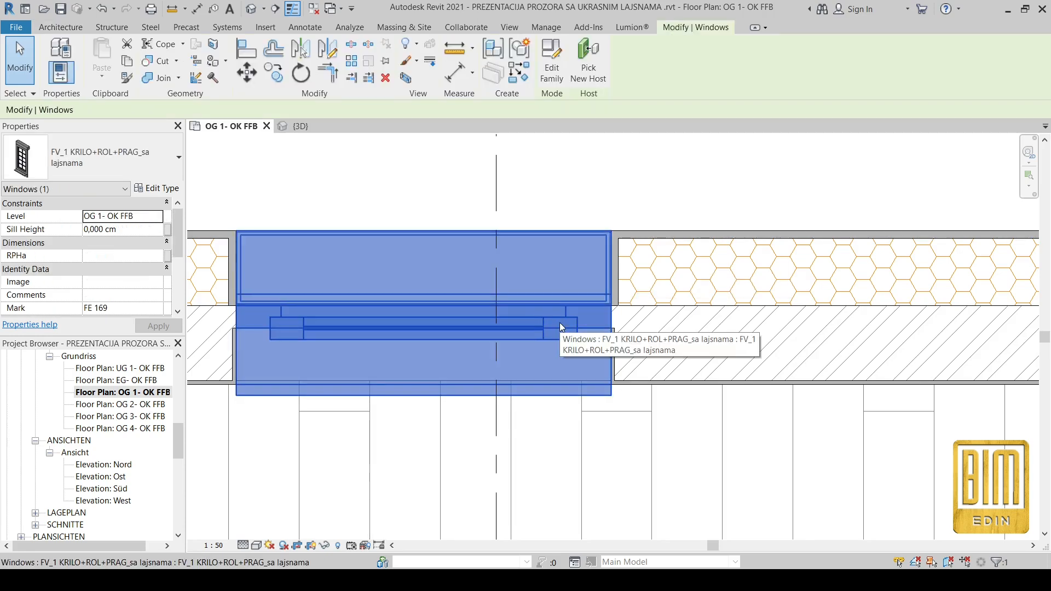
pyautogui.click(156, 188)
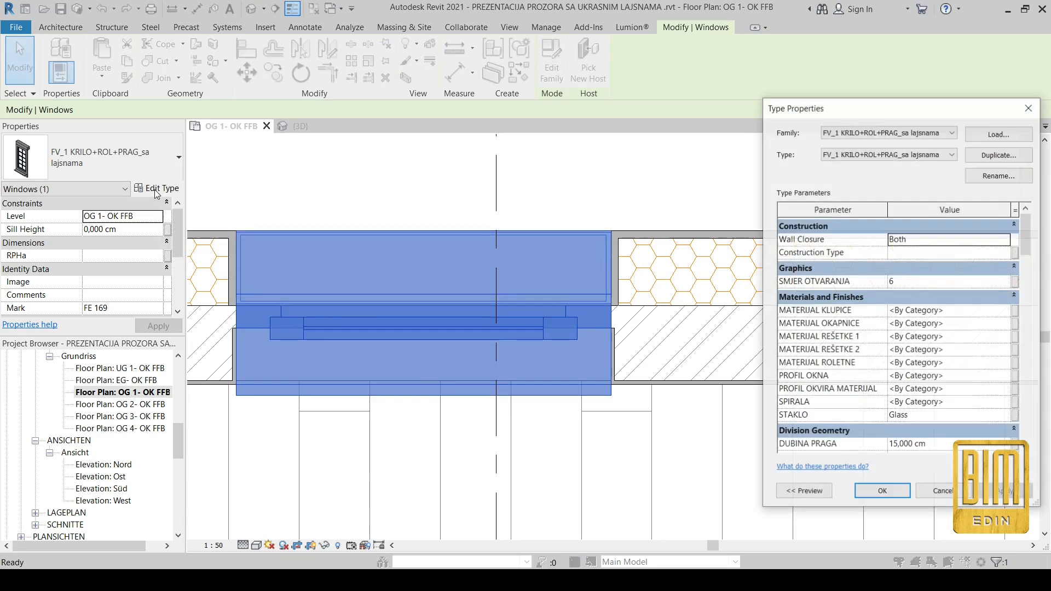
pyautogui.scroll(-4, 926, 342)
pyautogui.scroll(-10, 927, 342)
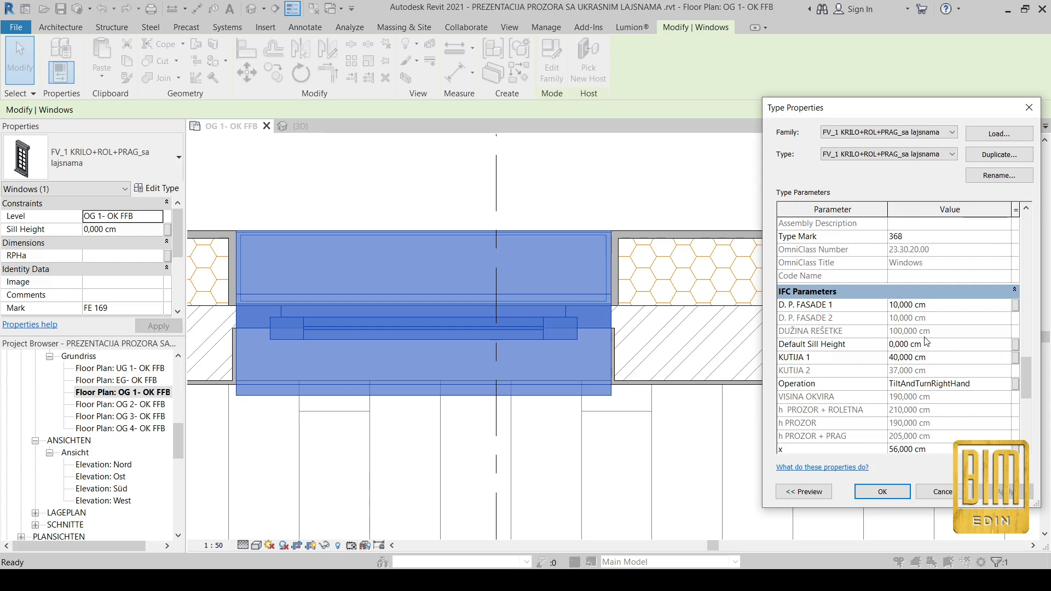
pyautogui.click(1029, 108)
pyautogui.click(636, 209)
pyautogui.scroll(-5, 515, 433)
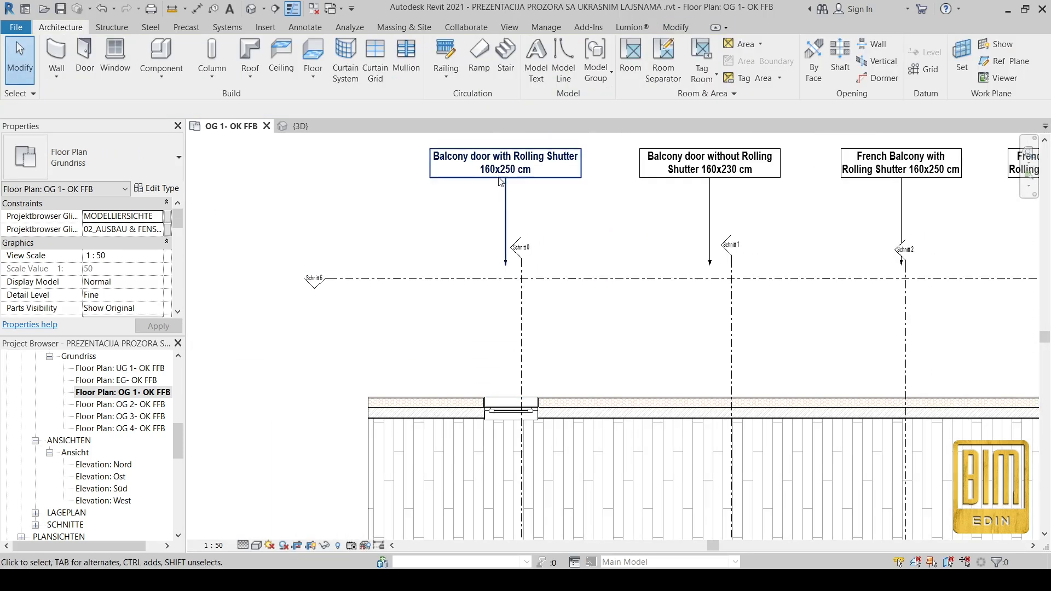
# - Copy the full text of the "Balcony door with Rolling Shutter 160x250 cm" label
pyautogui.scroll(6, 482, 164)
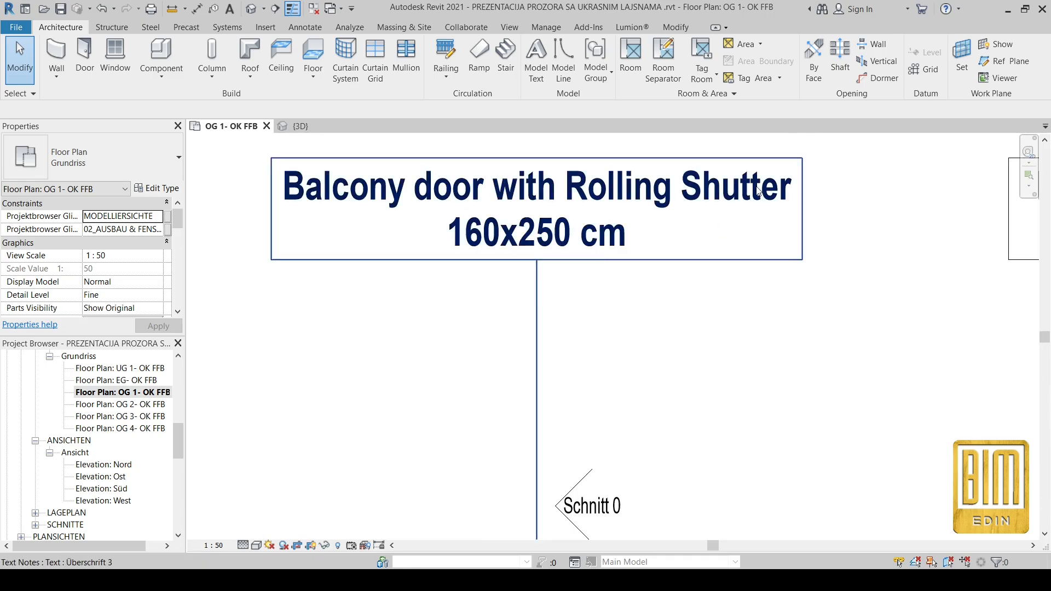
pyautogui.click(564, 196)
pyautogui.click(629, 246)
pyautogui.moveTo(630, 246); pyautogui.dragTo(282, 181)
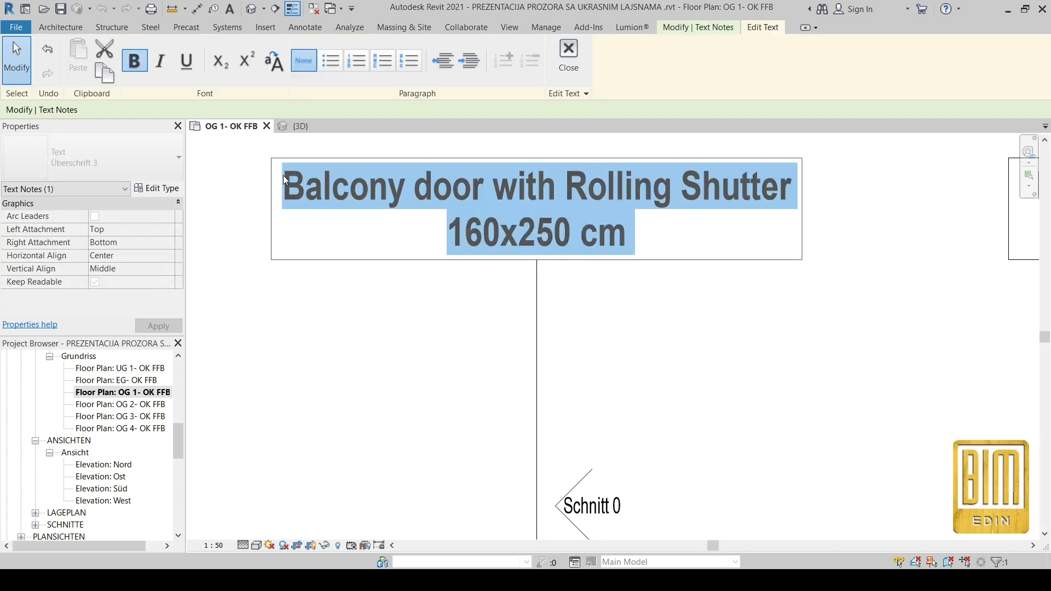
pyautogui.hotkey('ctrl', 'c')
pyautogui.press('Escape')
# - Duplicate the placed window's type under the copied name "Balcony door with Rolling Shutter 160x250 cm"
pyautogui.scroll(-5, 504, 205)
pyautogui.scroll(7, 509, 437)
pyautogui.click(511, 360)
pyautogui.click(155, 189)
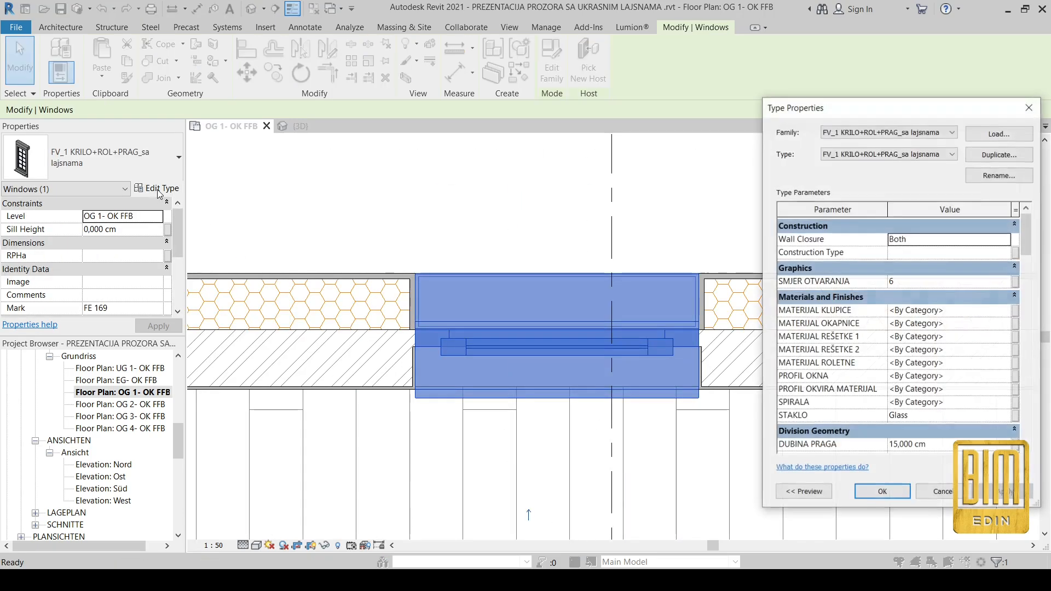
pyautogui.click(989, 176)
pyautogui.hotkey('ctrl', 'v')
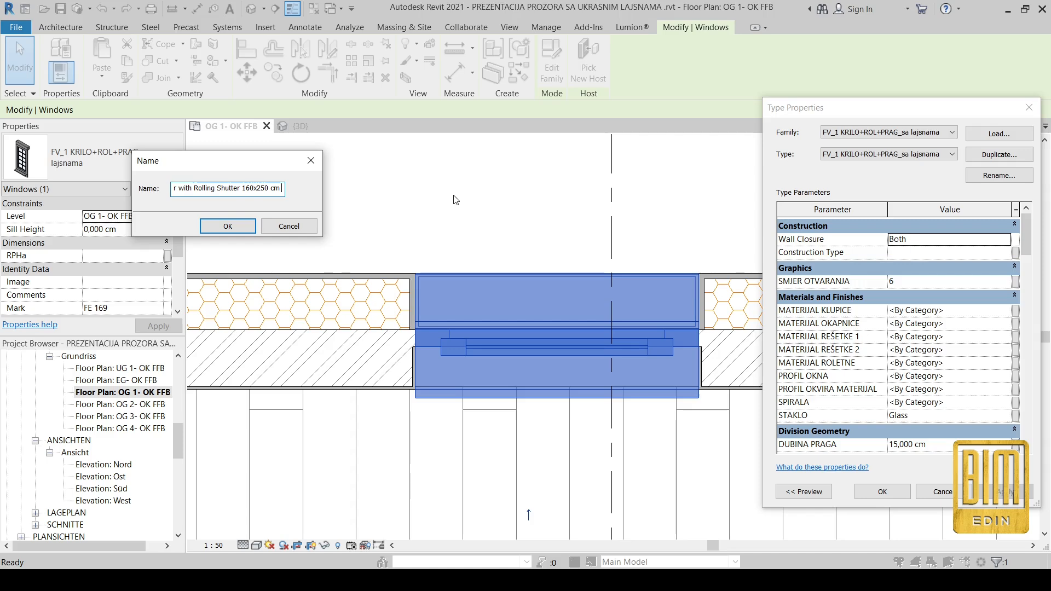
pyautogui.click(228, 226)
# - Set the new balcony door type's Height to 250 cm and accept the type properties
pyautogui.scroll(-10, 935, 356)
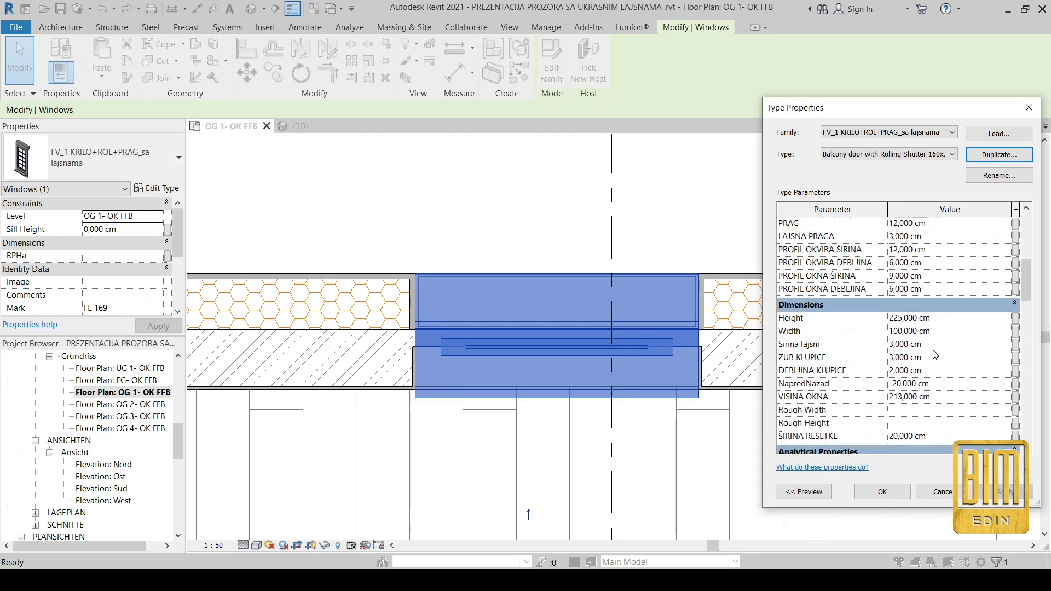
pyautogui.click(942, 320)
pyautogui.write('250')
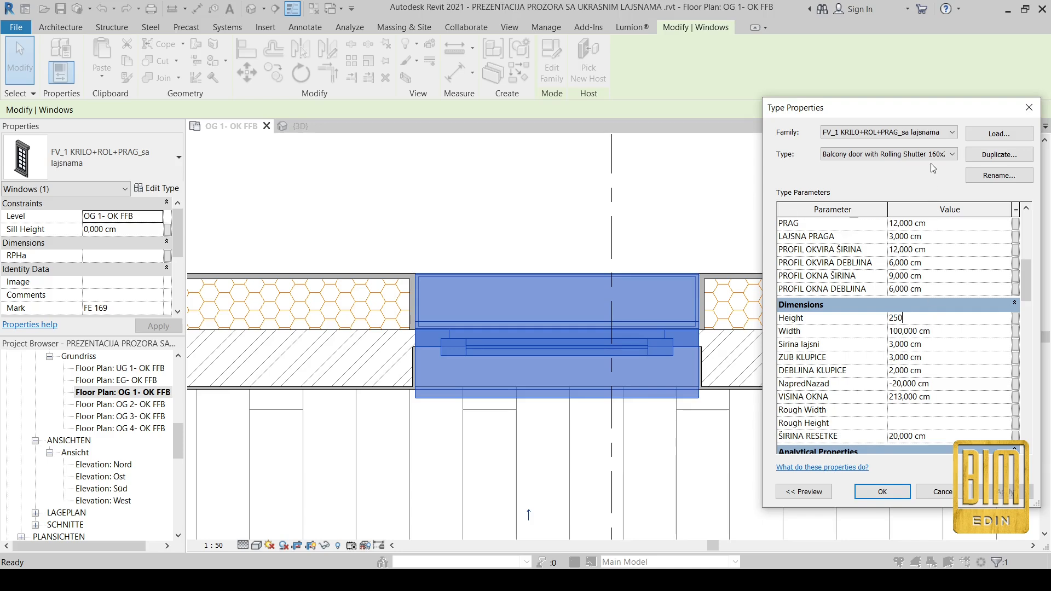
pyautogui.click(883, 492)
# - Change the size in the "Balcony door with Rolling Shutter" label to 100x250 cm
pyautogui.scroll(-6, 646, 475)
pyautogui.scroll(5, 639, 213)
pyautogui.click(590, 209)
pyautogui.click(590, 209)
pyautogui.press('Delete')
pyautogui.write('00x250 cm')
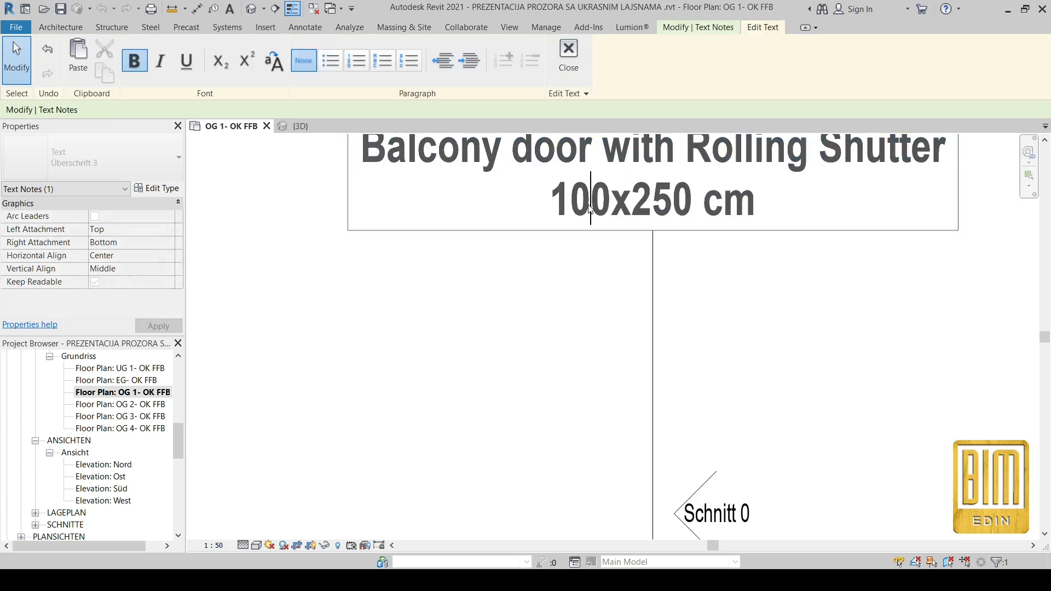
pyautogui.press('Escape')
# - Change the size in the "Balcony door without Rolling Shutter" label to 100x230 cm
pyautogui.scroll(-4, 590, 210)
pyautogui.scroll(4, 909, 338)
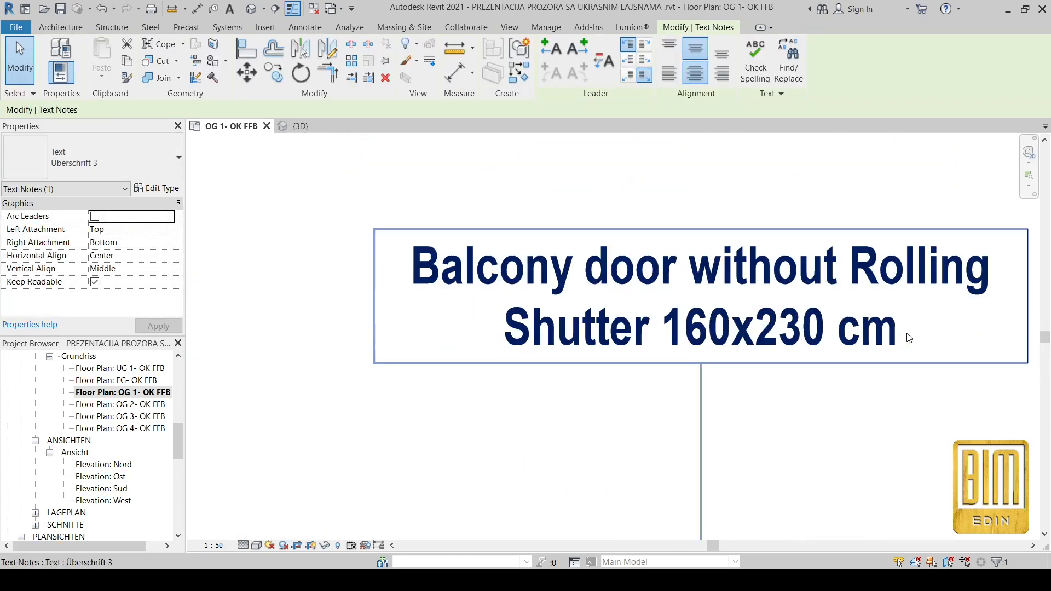
pyautogui.click(711, 328)
pyautogui.press('BackSpace')
pyautogui.write('0')
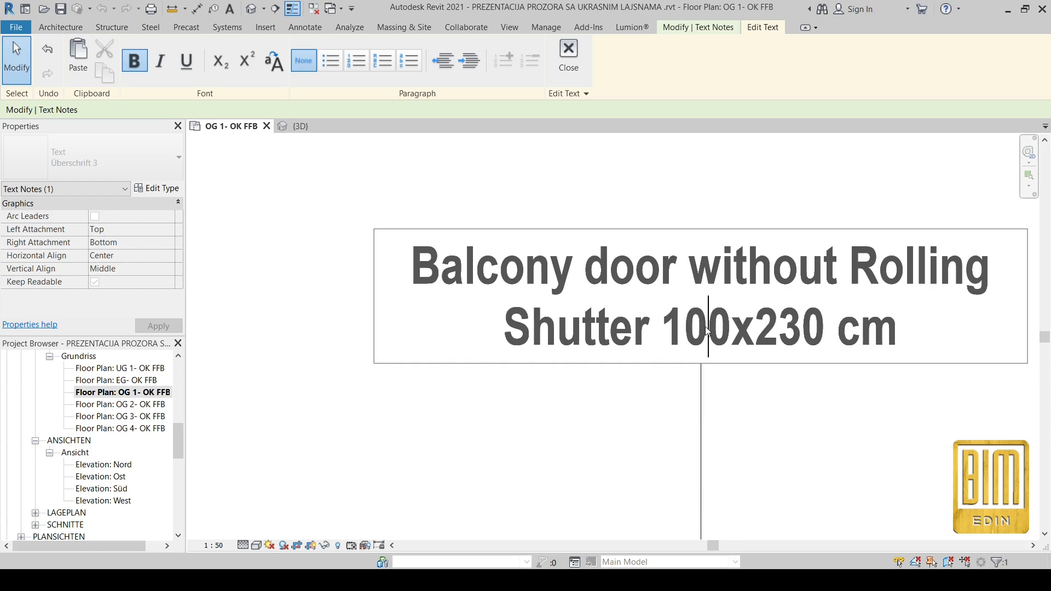
pyautogui.click(658, 405)
# - Change the size in the "French Balcony with Rolling Shutter" label to 100x250 cm
pyautogui.scroll(-4, 508, 302)
pyautogui.scroll(6, 852, 326)
pyautogui.click(785, 307)
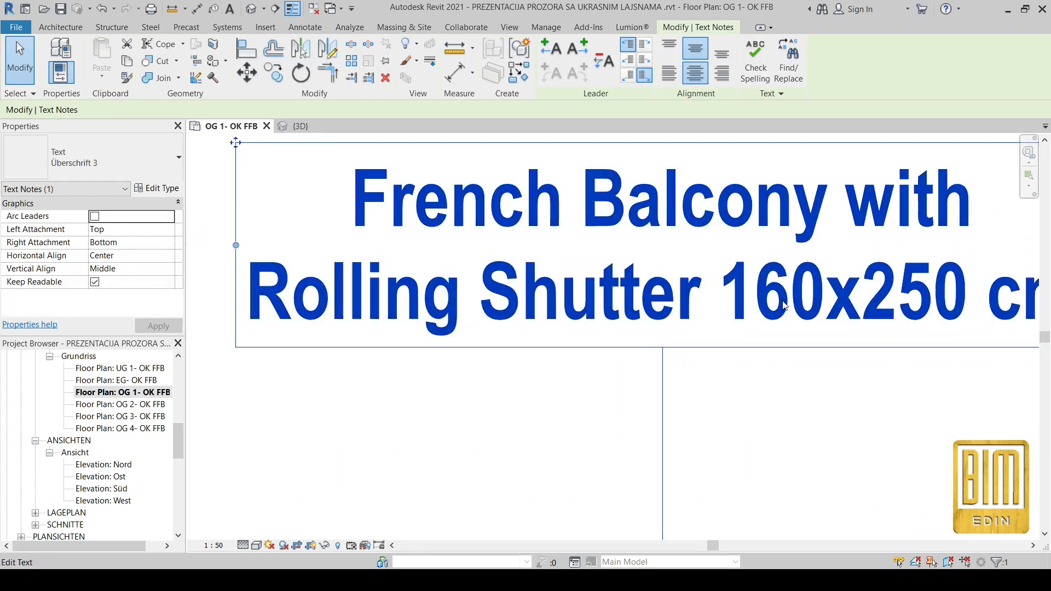
pyautogui.click(785, 307)
pyautogui.press('BackSpace')
pyautogui.write('0')
pyautogui.click(546, 355)
# - Change the size in the "French Balcony without Rolling Shutter" label to 100x230 cm
pyautogui.scroll(-5, 547, 335)
pyautogui.scroll(5, 906, 322)
pyautogui.click(876, 333)
pyautogui.click(872, 336)
pyautogui.press('BackSpace')
pyautogui.write('0')
pyautogui.click(643, 437)
# - Change the size in the "Window with Rolling Shutter" label to 100x140cm
pyautogui.scroll(-3, 534, 295)
pyautogui.scroll(-1, 534, 296)
pyautogui.scroll(4, 887, 299)
pyautogui.doubleClick(694, 308)
pyautogui.press('BackSpace')
pyautogui.write('0')
pyautogui.scroll(-5, 657, 305)
pyautogui.scroll(4, 871, 307)
pyautogui.click(666, 296)
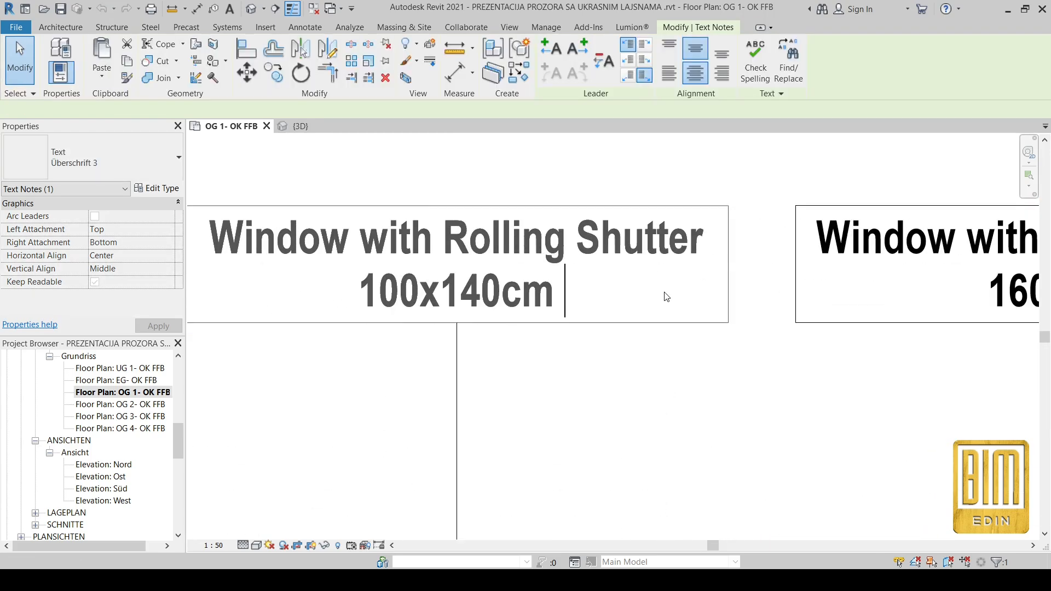
# - Undo the last size edit in the "Window with Rolling Shutter" label
pyautogui.scroll(-4, 640, 416)
pyautogui.scroll(5, 691, 351)
pyautogui.click(691, 351)
pyautogui.scroll(-4, 691, 351)
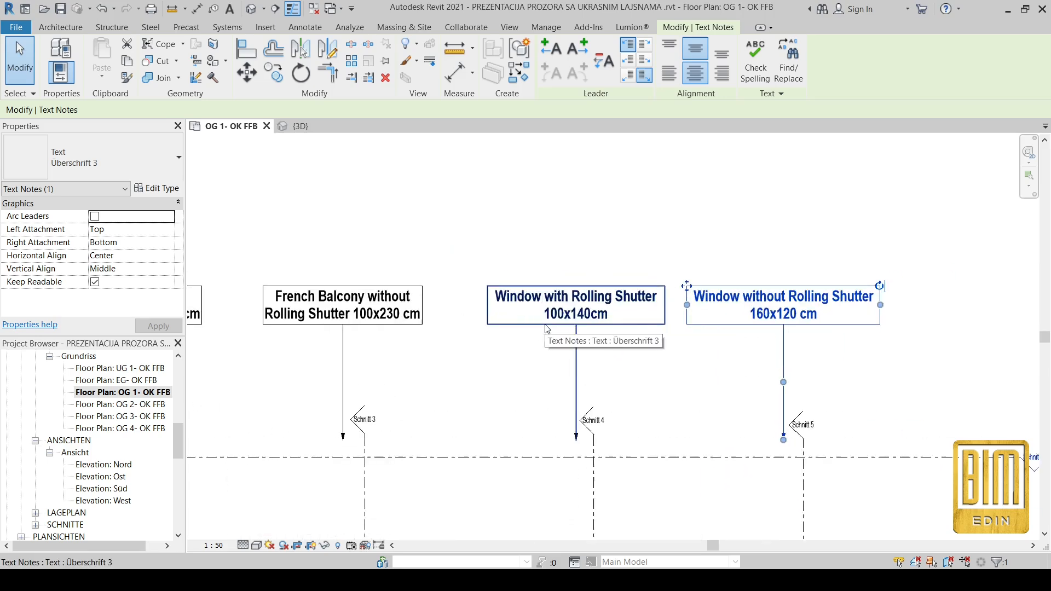
pyautogui.click(101, 9)
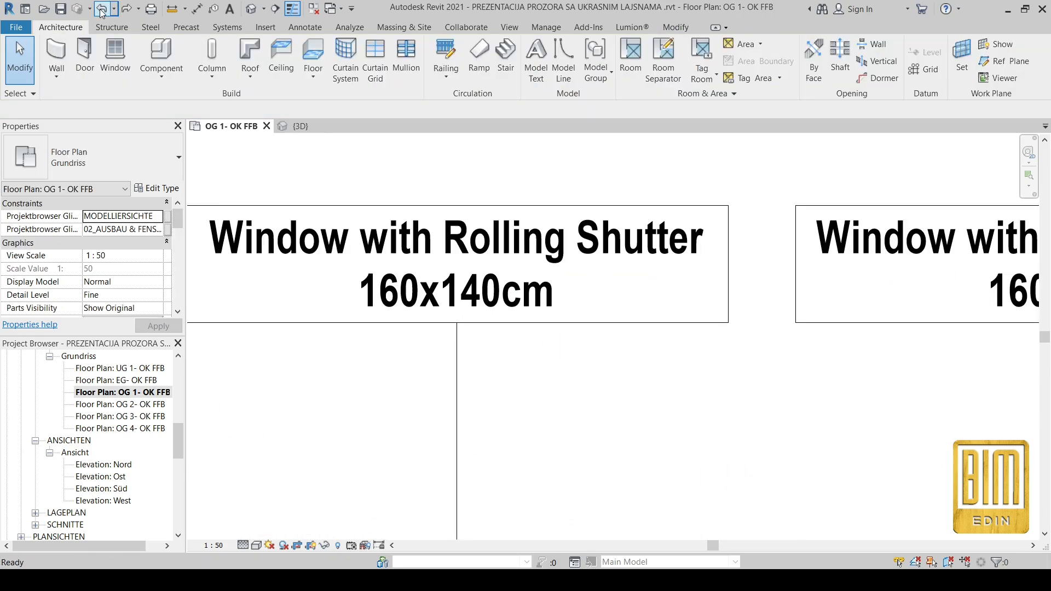
# - Change both dimensions in the "Window with Rolling Shutter" label so it reads 100x160cm
pyautogui.scroll(-2, 514, 296)
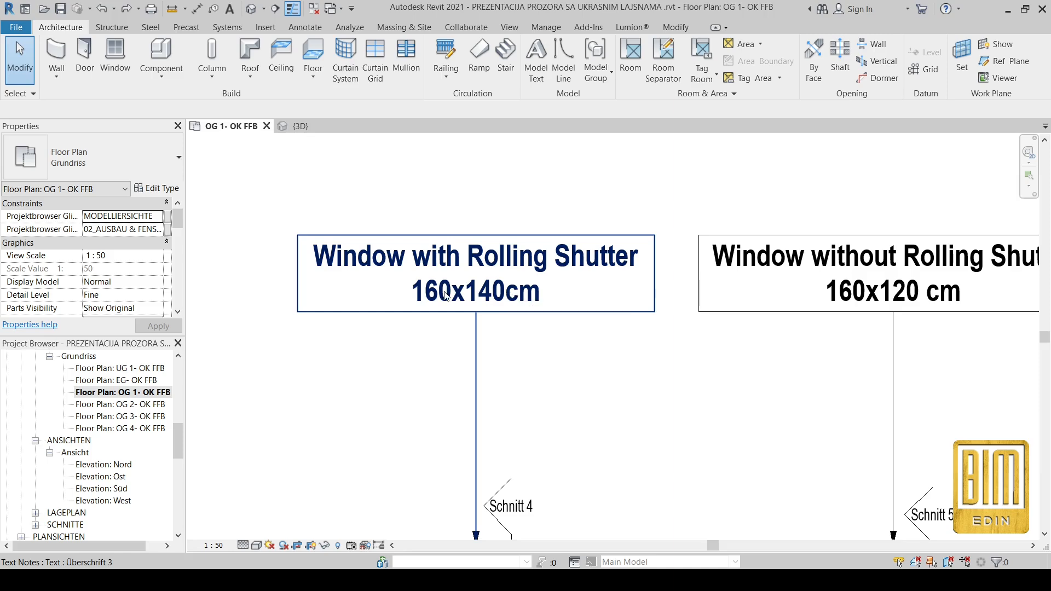
pyautogui.scroll(-2, 811, 273)
pyautogui.scroll(5, 547, 293)
pyautogui.click(555, 297)
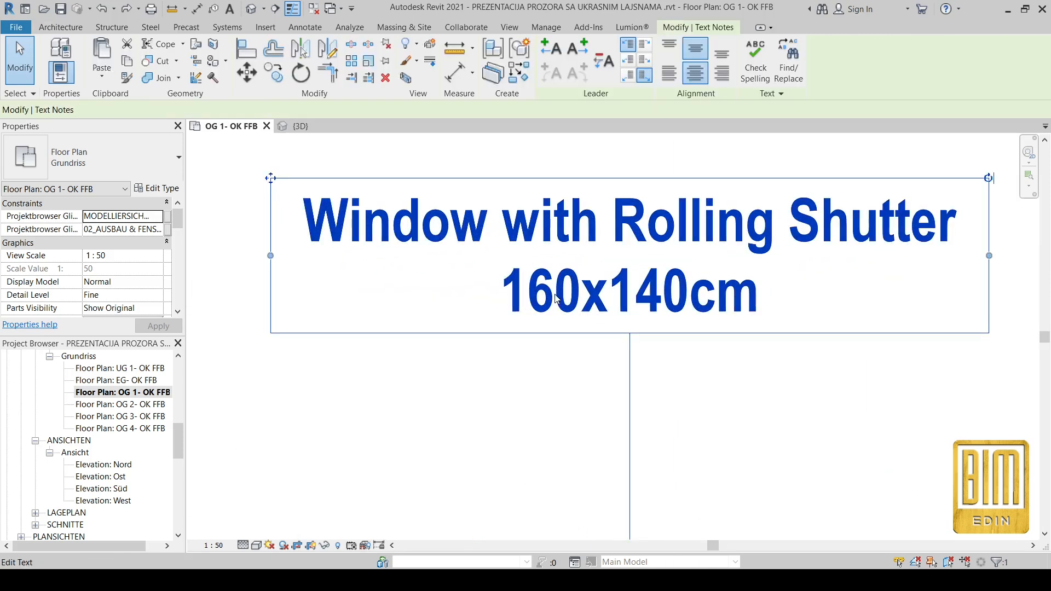
pyautogui.click(556, 298)
pyautogui.press('BackSpace')
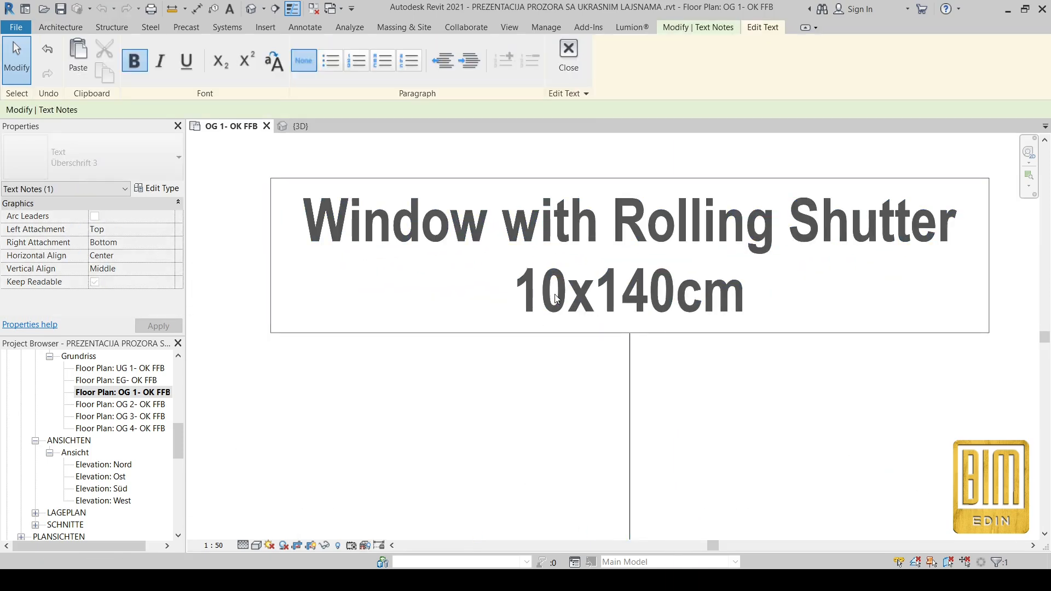
pyautogui.write('0')
pyautogui.click(655, 309)
pyautogui.press('BackSpace')
pyautogui.write('6')
pyautogui.scroll(-1, 655, 310)
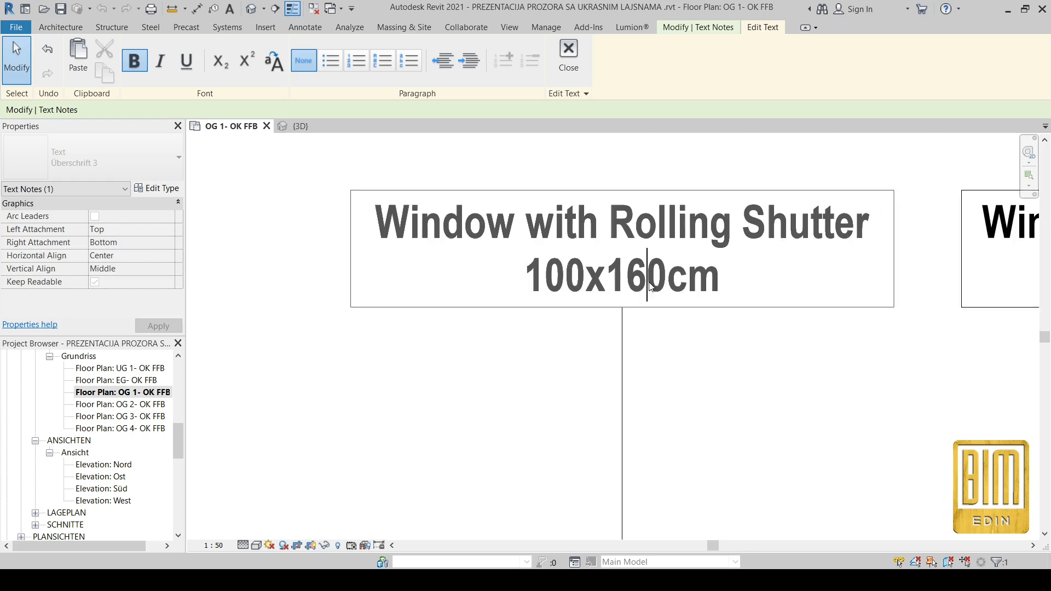
pyautogui.click(671, 373)
# - Change both dimensions in the "Window without Rolling Shutter" label so it reads 100x140 cm
pyautogui.scroll(-2, 671, 373)
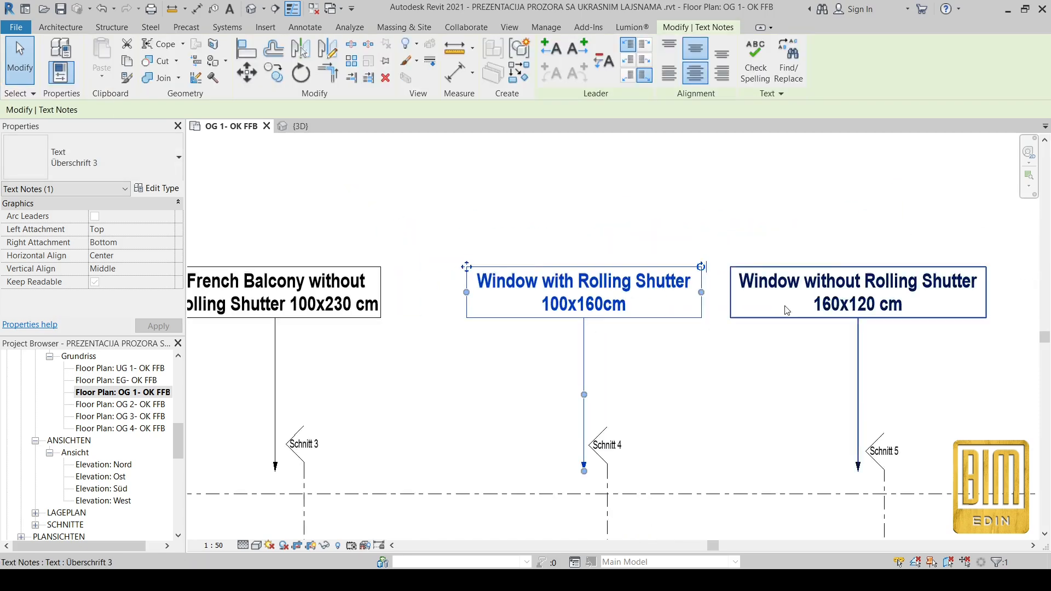
pyautogui.scroll(3, 804, 345)
pyautogui.doubleClick(756, 322)
pyautogui.press('BackSpace')
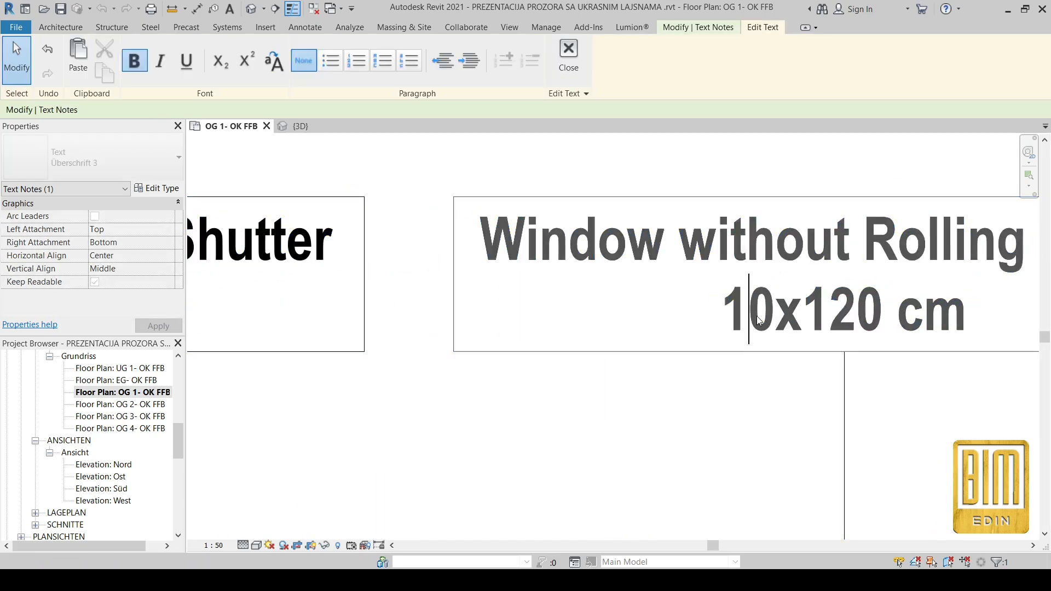
pyautogui.write('0')
pyautogui.press('BackSpace')
pyautogui.write('4')
pyautogui.click(919, 460)
pyautogui.scroll(-5, 812, 260)
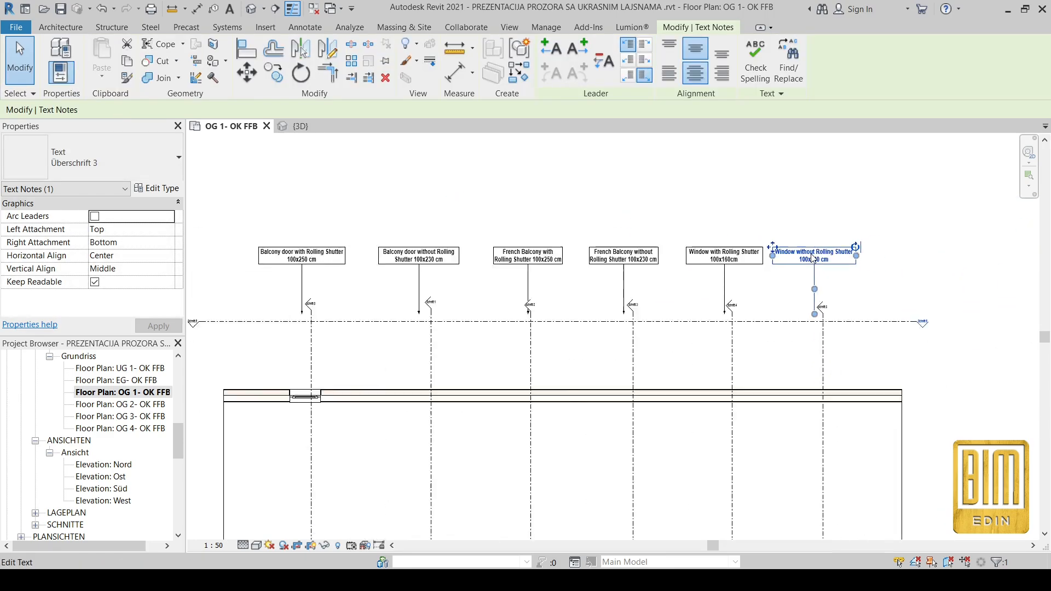
# - Check the placed balcony door's type name in the plan and select the full text of its 100x250 cm label
pyautogui.scroll(5, 427, 364)
pyautogui.scroll(3, 428, 367)
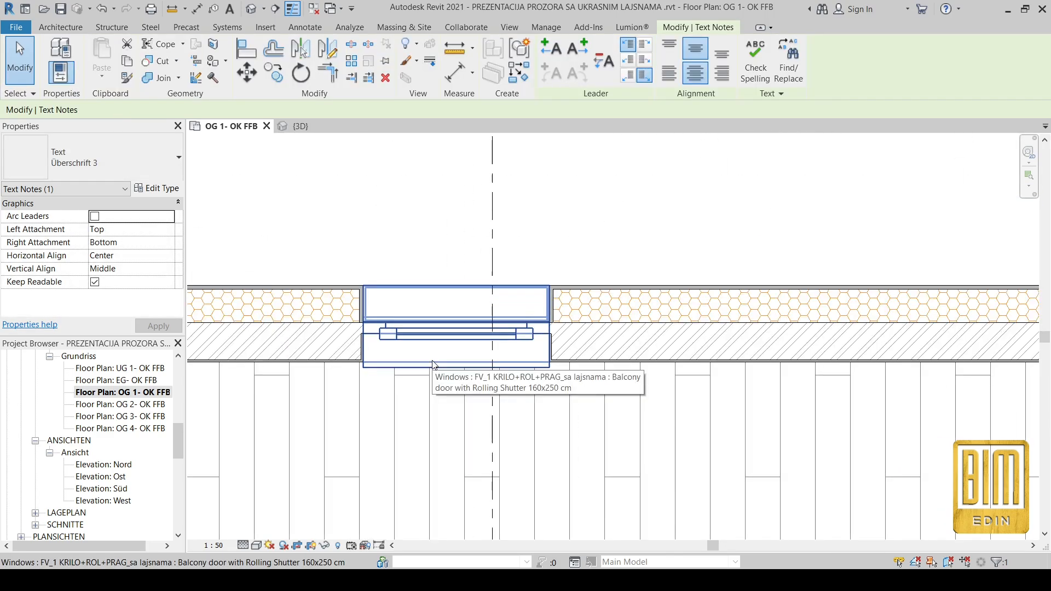
pyautogui.scroll(-5, 432, 362)
pyautogui.scroll(5, 482, 170)
pyautogui.doubleClick(502, 213)
pyautogui.moveTo(583, 226); pyautogui.dragTo(246, 177)
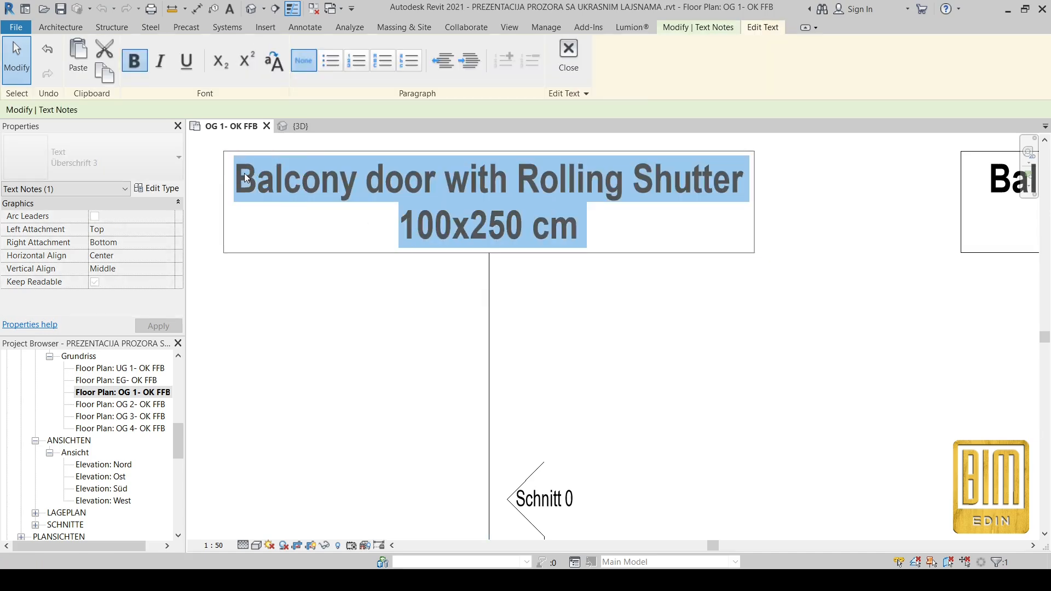
pyautogui.click(605, 329)
pyautogui.scroll(-2, 605, 329)
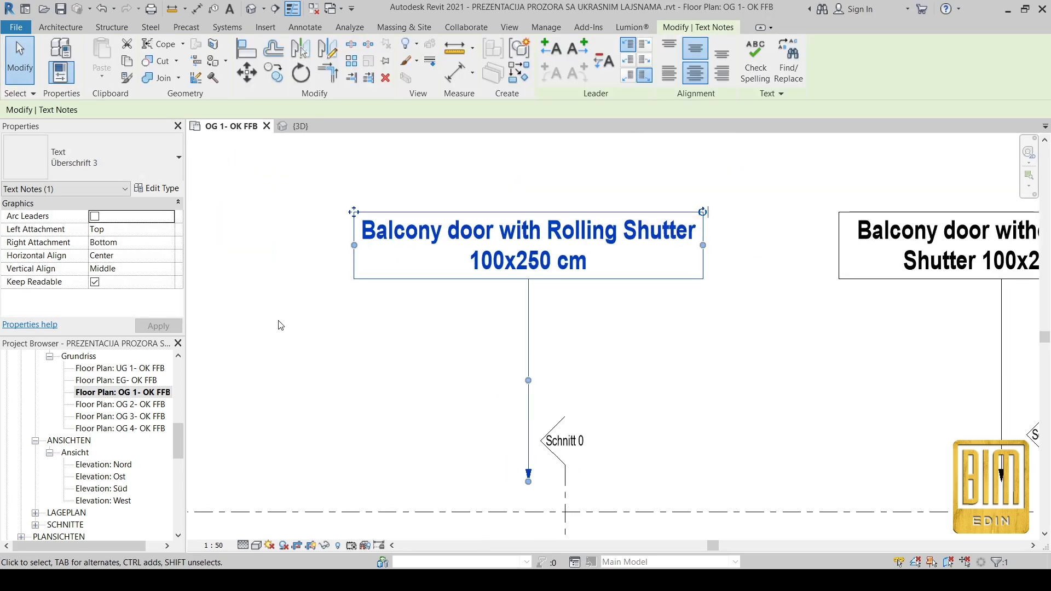
# - Rename the placed window's type to "Balcony door with Rolling Shutter 100x250 cm" and accept the type properties
pyautogui.click(142, 396)
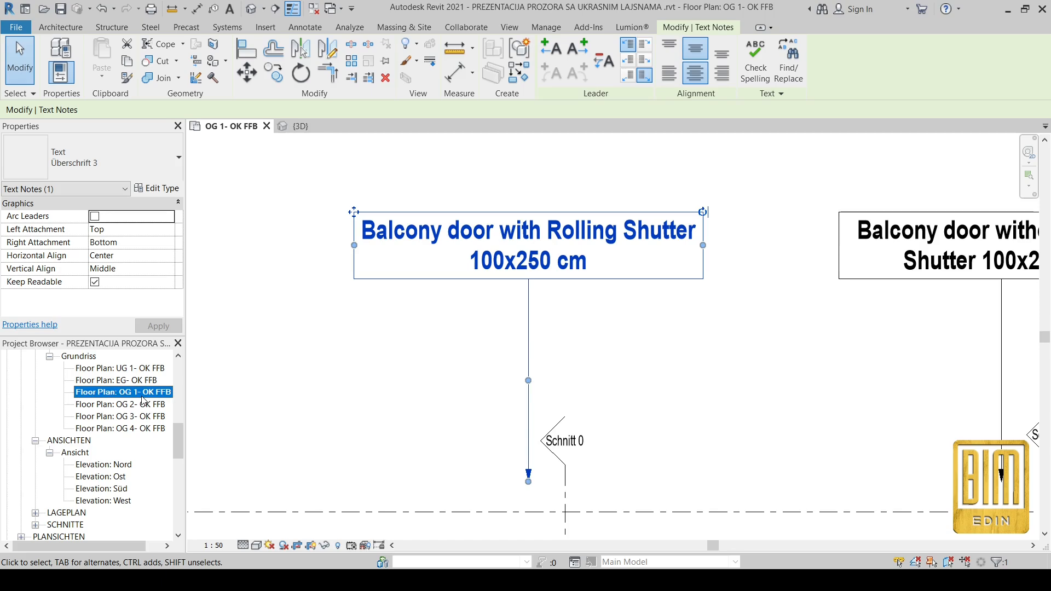
pyautogui.scroll(-3, 427, 280)
pyautogui.scroll(6, 444, 478)
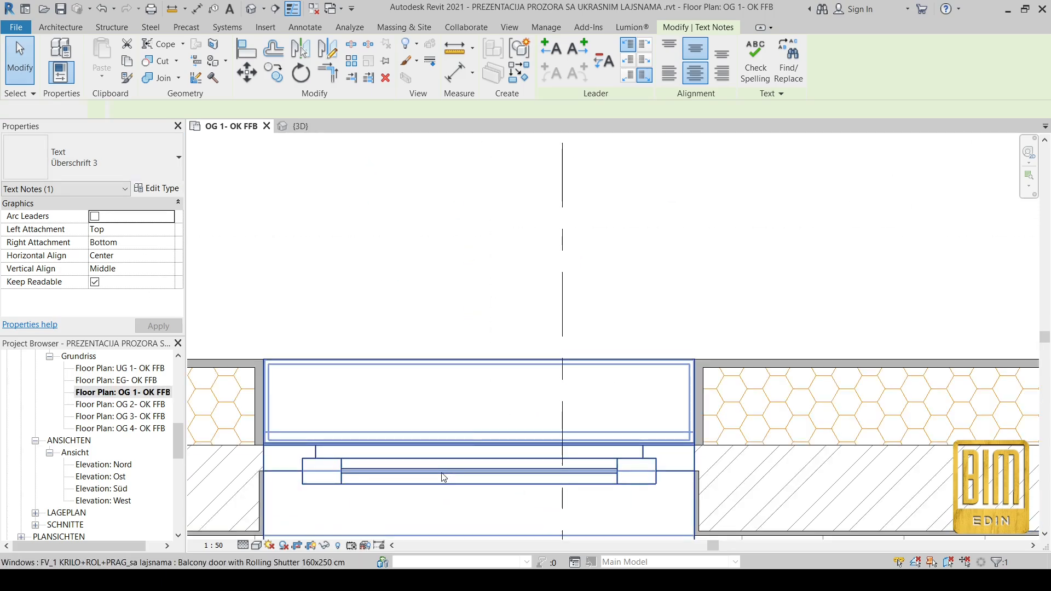
pyautogui.click(444, 478)
pyautogui.scroll(-2, 579, 264)
pyautogui.click(157, 188)
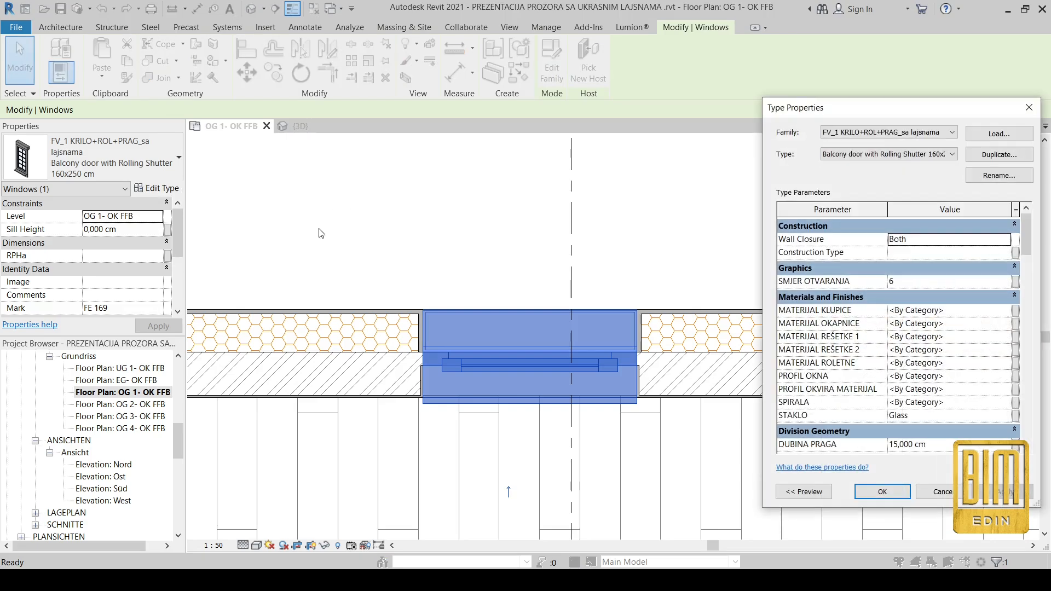
pyautogui.scroll(-8, 954, 346)
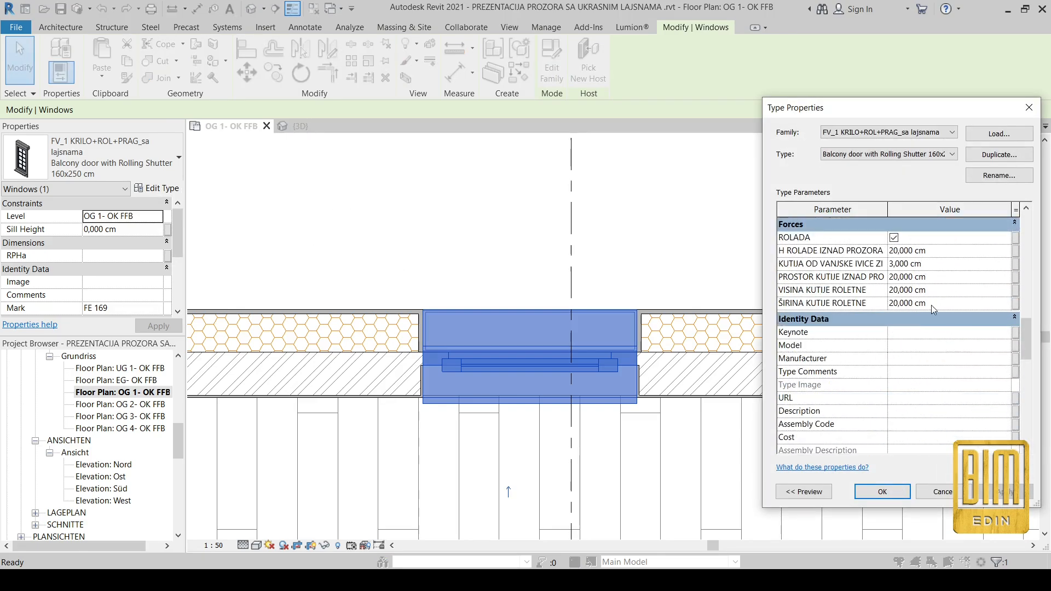
pyautogui.scroll(-5, 938, 318)
pyautogui.scroll(2, 938, 318)
pyautogui.click(999, 175)
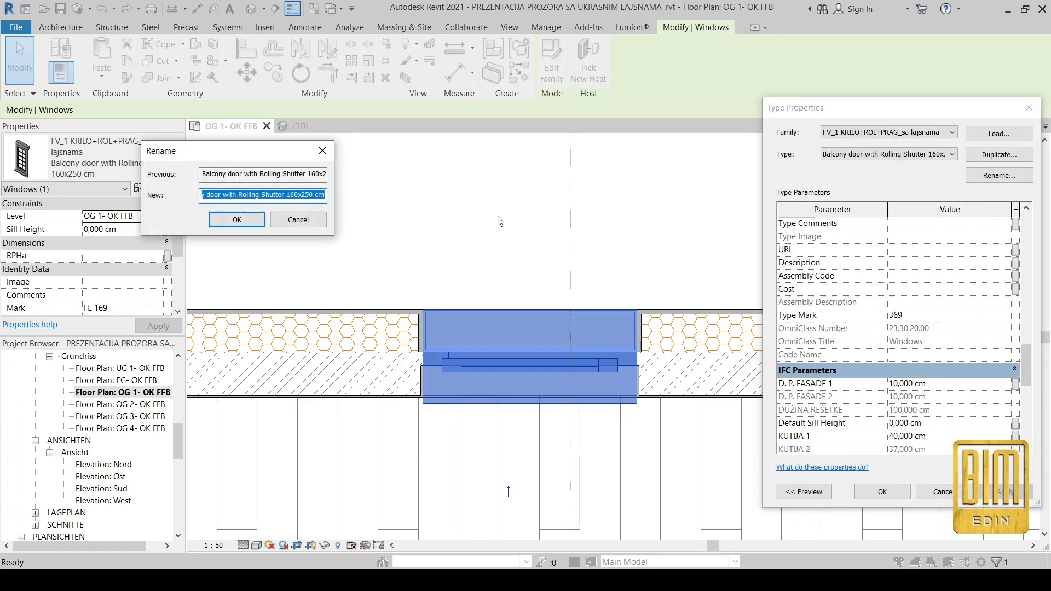
pyautogui.press('Home')
pyautogui.click(237, 219)
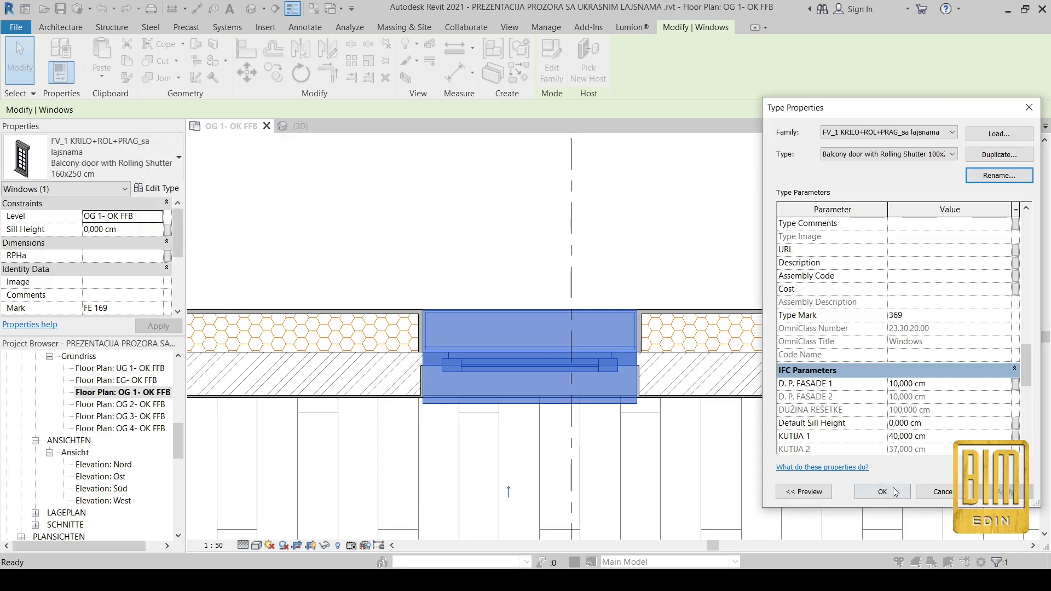
pyautogui.click(896, 493)
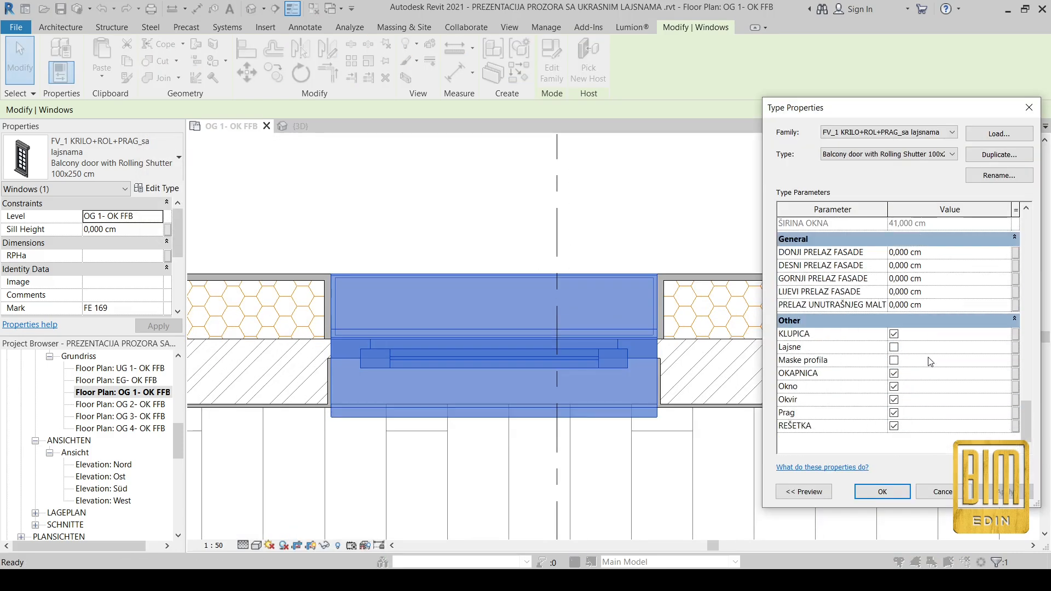
# - Set the balcony door type's DESNI PRELAZ FASADE and LIJEVI PRELAZ FASADE to 5 cm each and apply them
pyautogui.scroll(2, 927, 350)
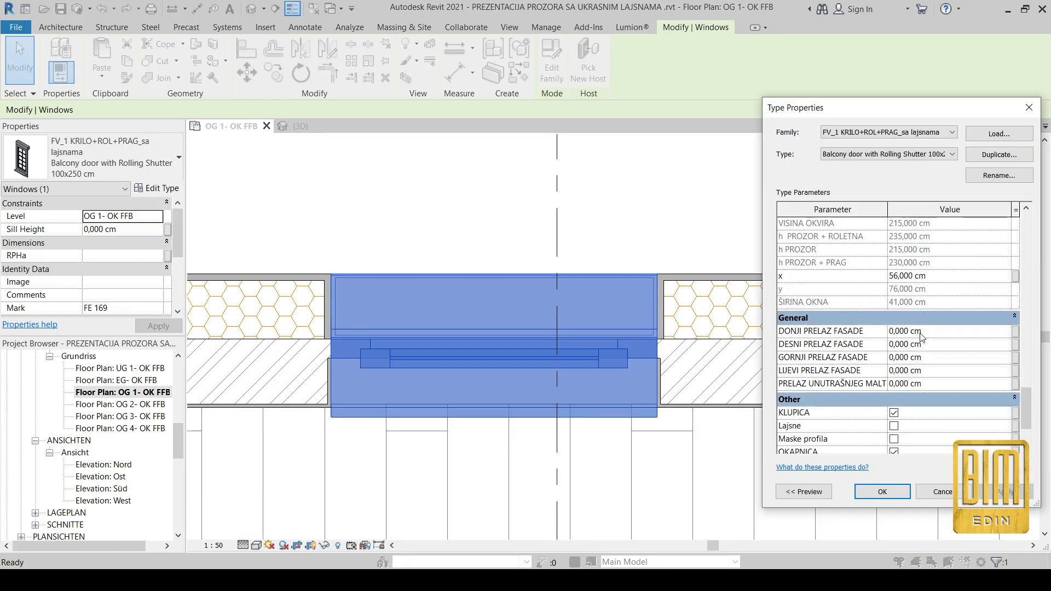
pyautogui.click(935, 348)
pyautogui.write('5')
pyautogui.click(1001, 490)
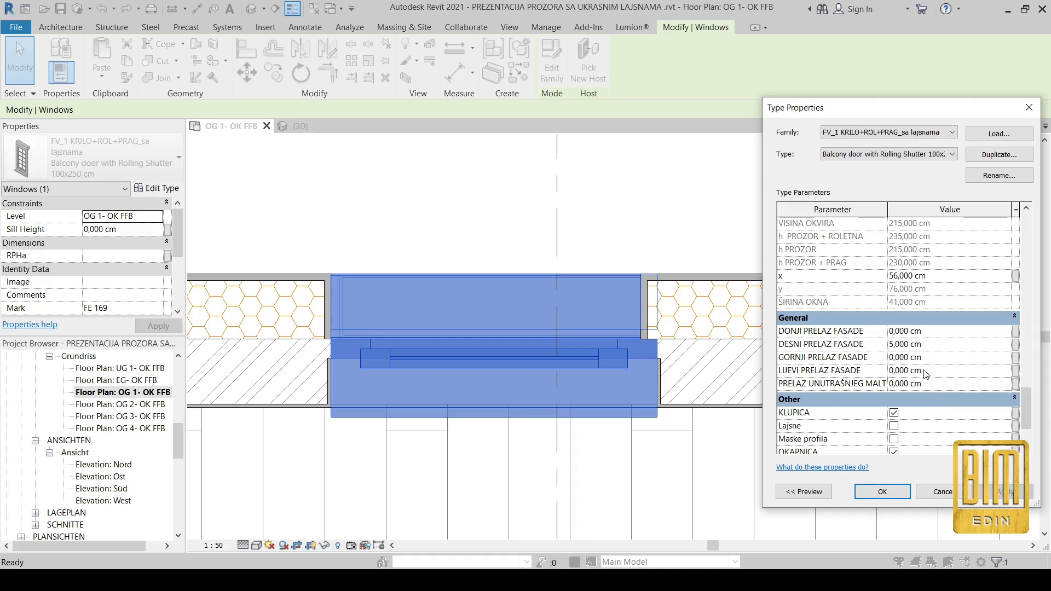
pyautogui.click(1002, 491)
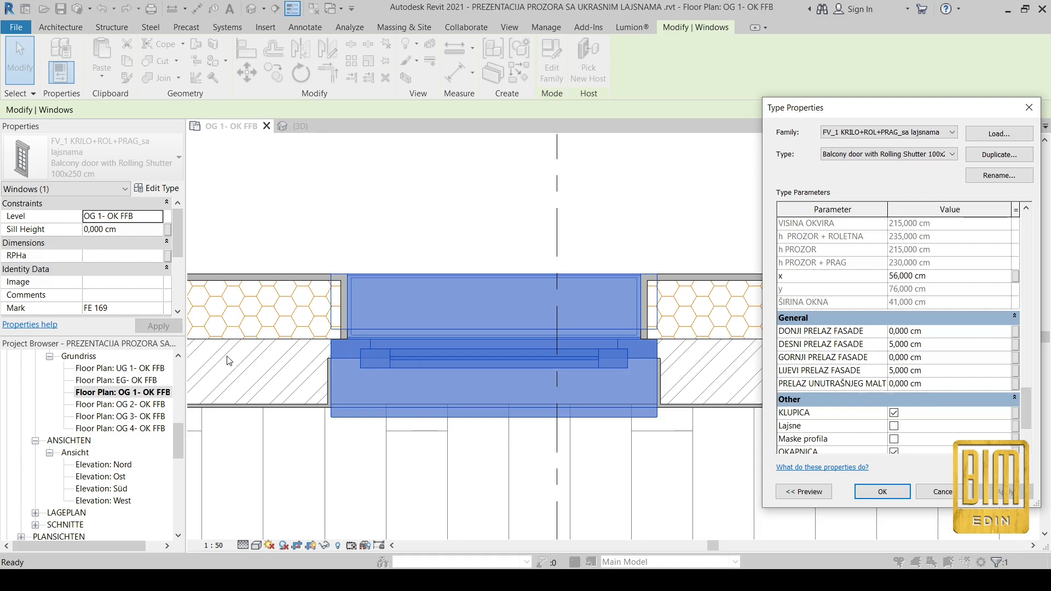
# - Adjust the type's inner plaster overlap (PRELAZ UNUTRAŠNJEG MALT), accept the type properties and deselect the balcony door
pyautogui.click(943, 385)
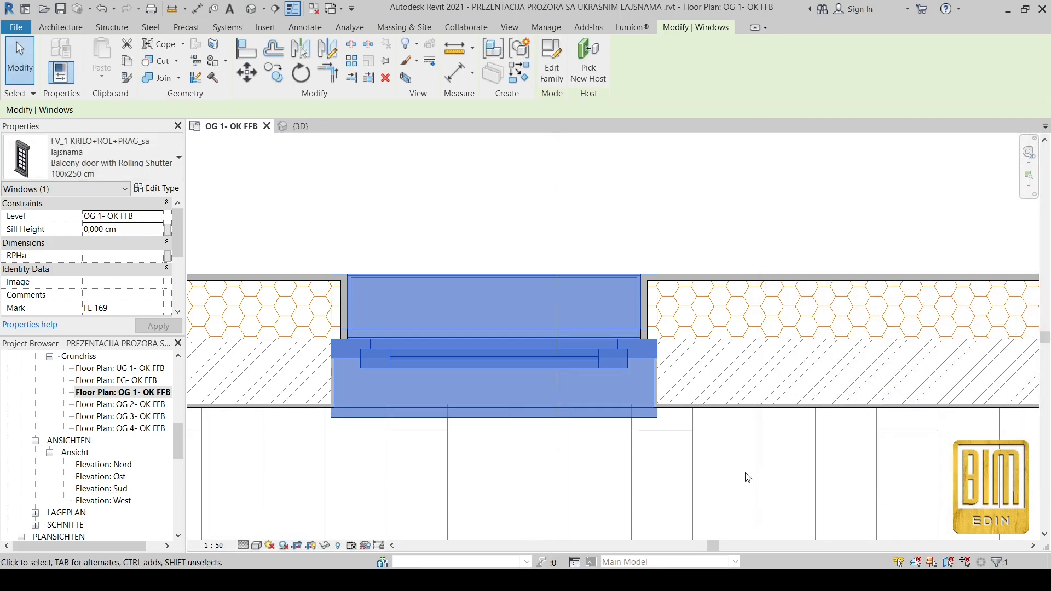
pyautogui.click(20, 60)
pyautogui.click(486, 276)
pyautogui.click(751, 215)
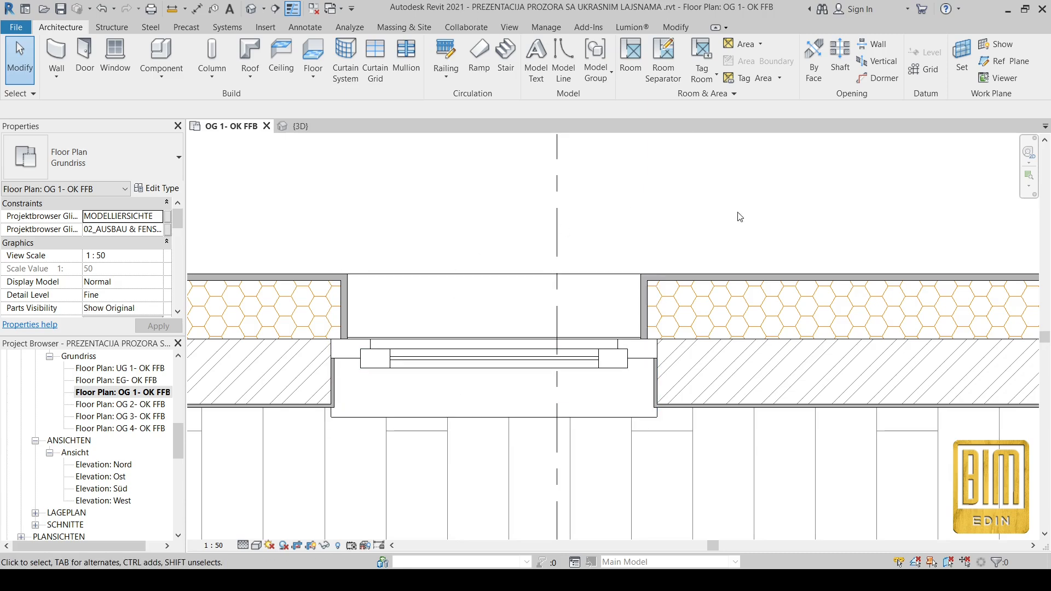
# - Set both PROFIL OKNA and PROFIL OKVIRA MATERIJAL of the balcony door type to the material 00 OKVIR + OKNO
pyautogui.click(535, 360)
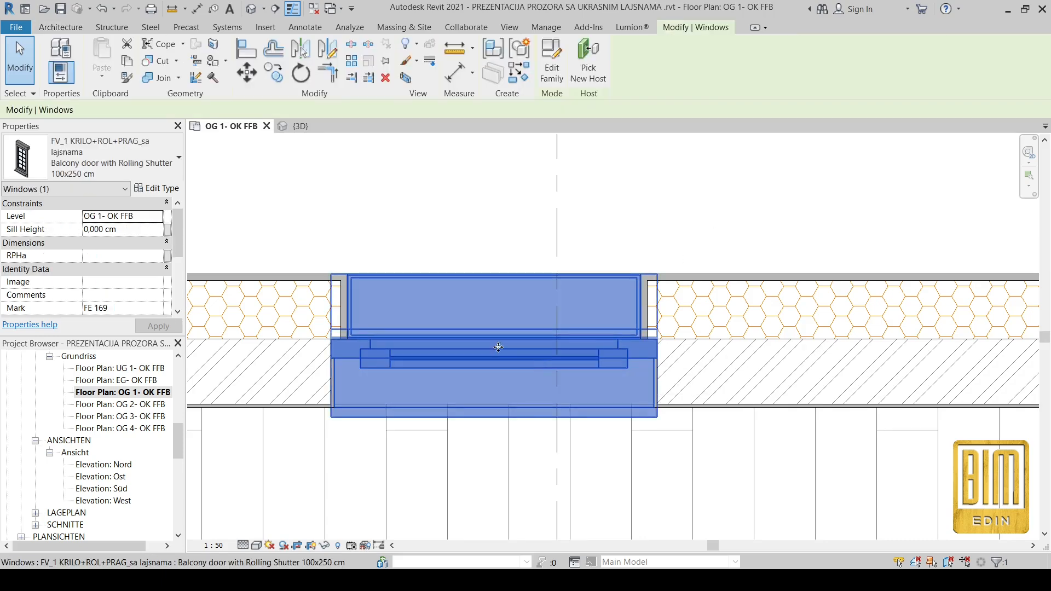
pyautogui.click(159, 190)
pyautogui.scroll(-2, 895, 342)
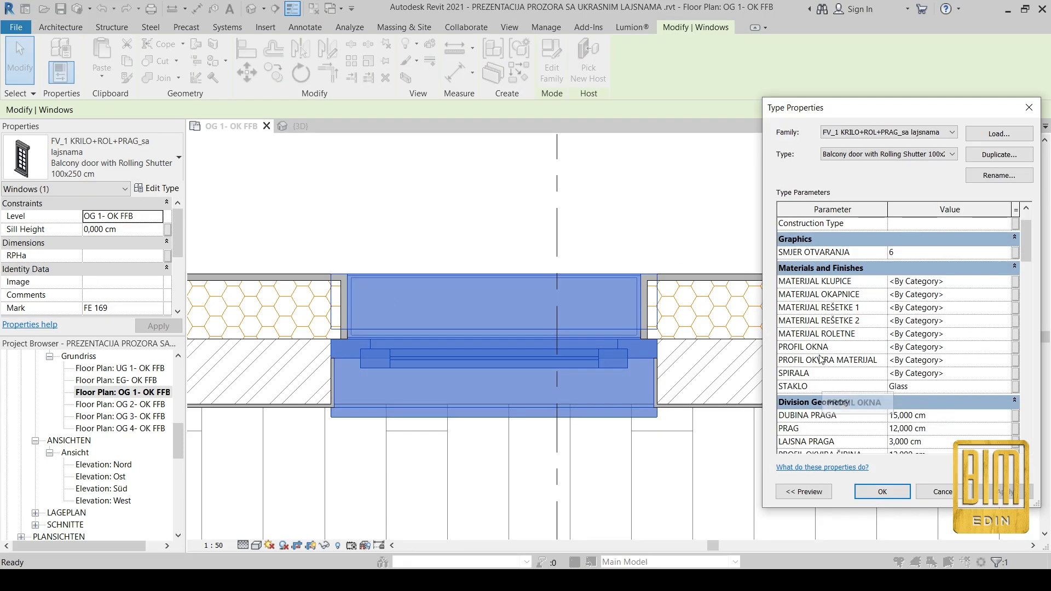
pyautogui.click(1009, 350)
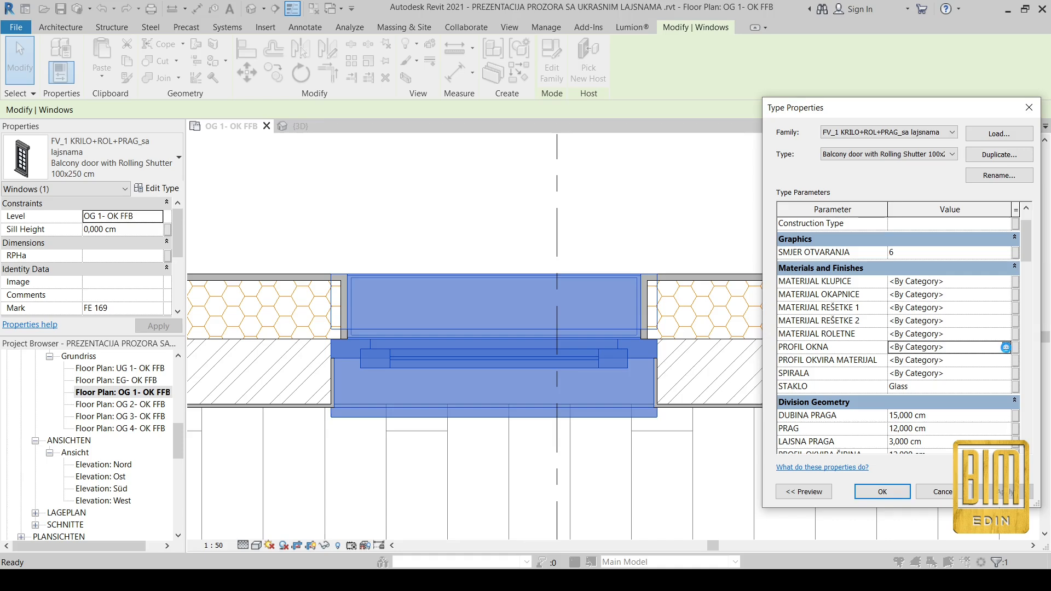
pyautogui.click(1006, 348)
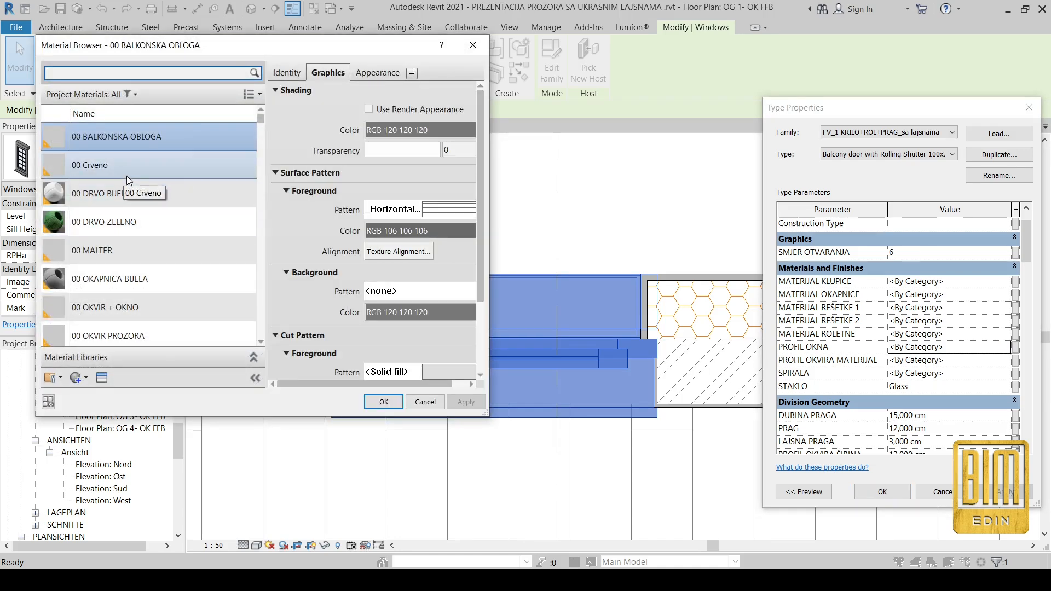
pyautogui.click(144, 305)
pyautogui.click(383, 402)
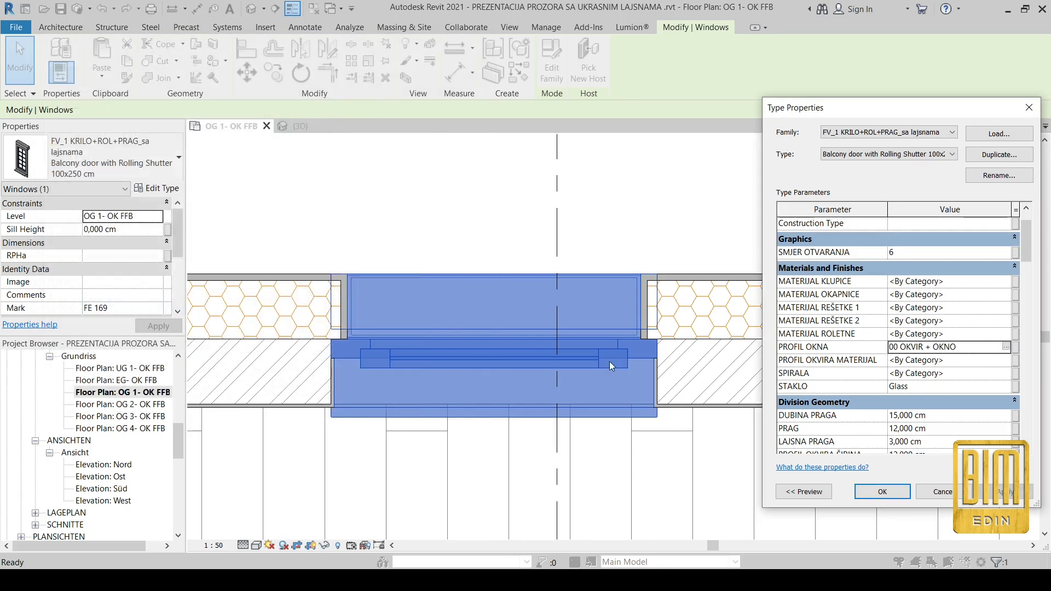
pyautogui.click(972, 360)
pyautogui.write('00 OKVIR + OKNO')
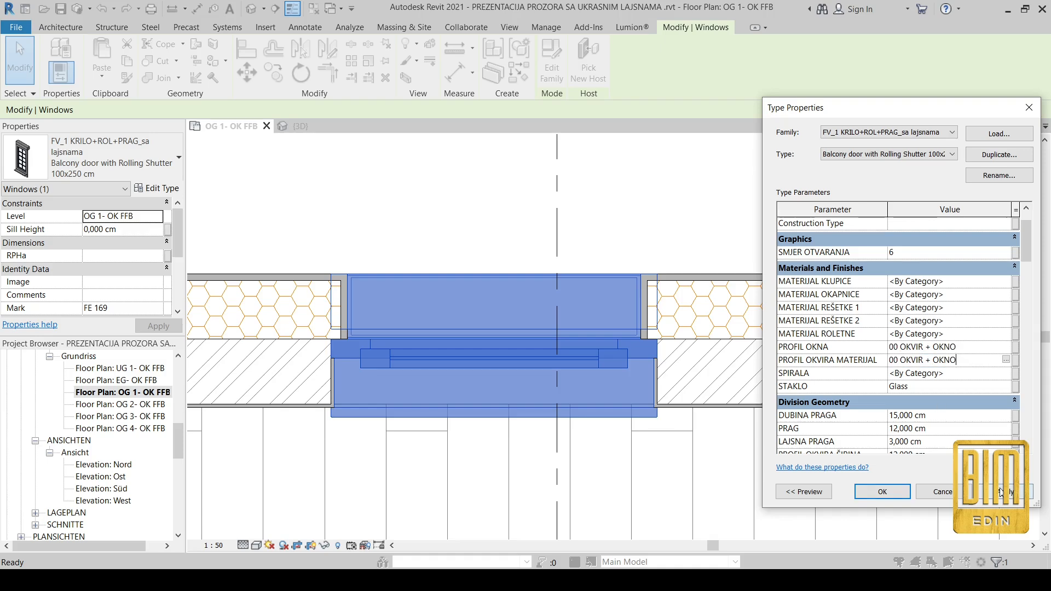
# - Assign the material 00 Crveno to the balcony door type's SPIRALA parameter
pyautogui.click(973, 373)
pyautogui.click(1006, 373)
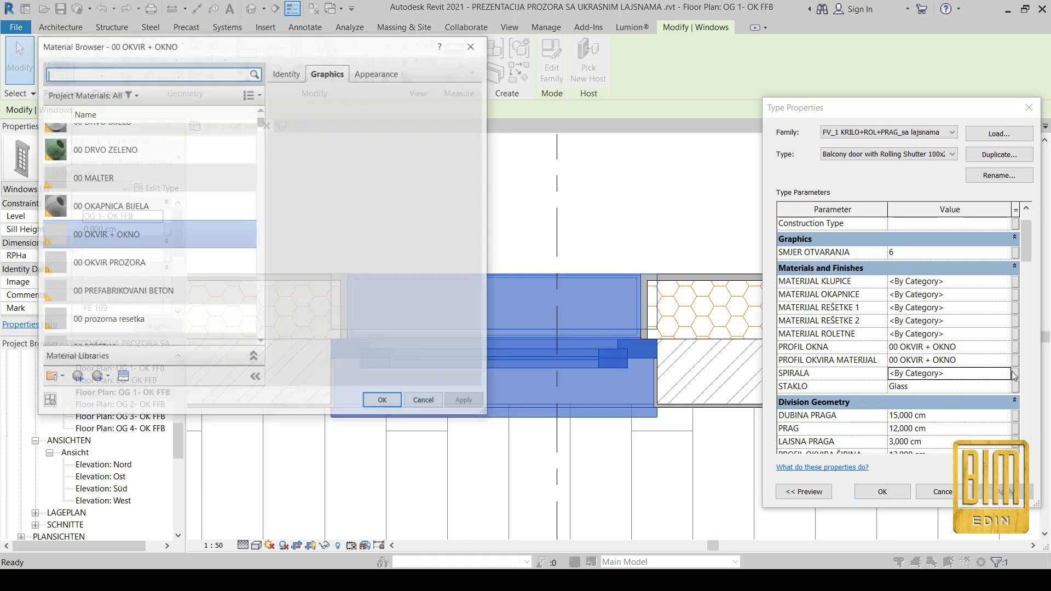
pyautogui.scroll(3, 159, 218)
pyautogui.click(115, 165)
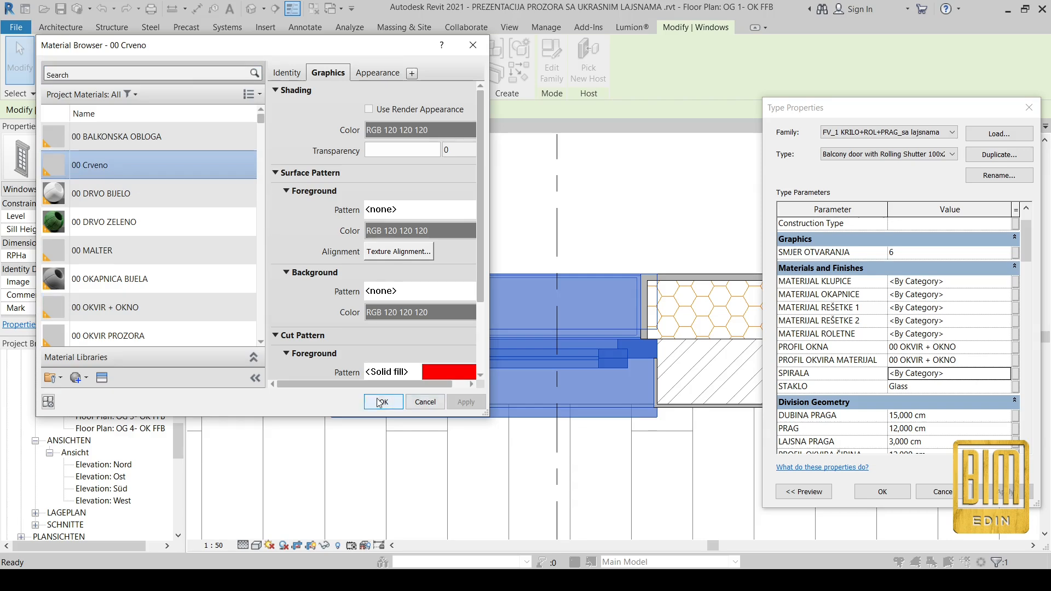
pyautogui.click(384, 402)
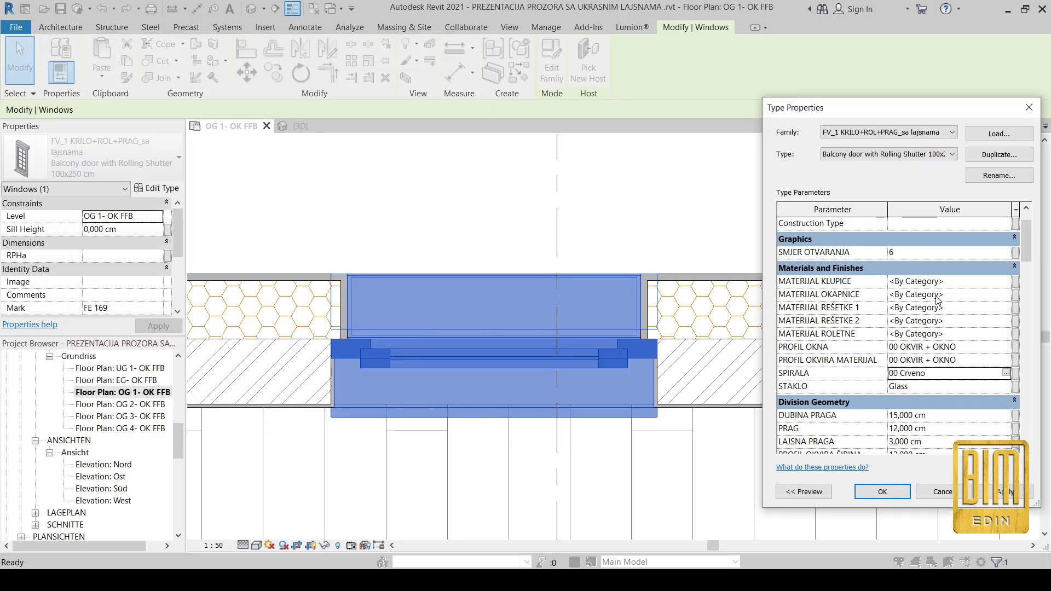
# - Copy the 00 OKVIR + OKNO material from PROFIL OKNA to MATERIJAL KLUPICE and MATERIJAL OKAPNICE
pyautogui.click(974, 351)
pyautogui.hotkey('ctrl', 'c')
pyautogui.click(958, 282)
pyautogui.hotkey('ctrl', 'v')
pyautogui.click(963, 296)
pyautogui.hotkey('ctrl', 'v')
# - Assign the material 00 prozorna resetka to the type's MATERIJAL REŠETKE 2 parameter
pyautogui.click(941, 323)
pyautogui.click(1009, 321)
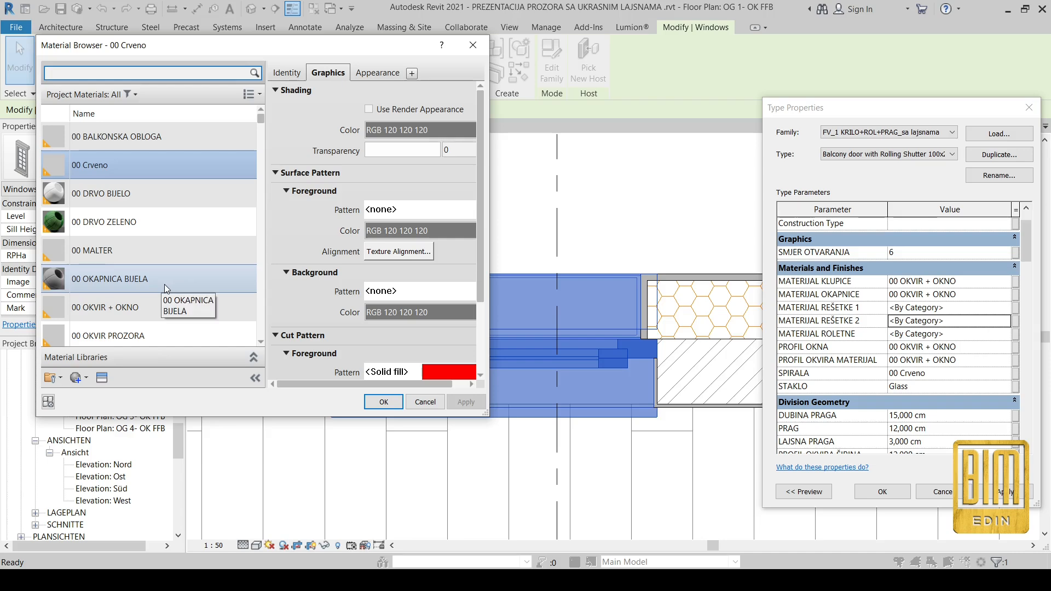
pyautogui.scroll(-2, 164, 284)
pyautogui.click(137, 225)
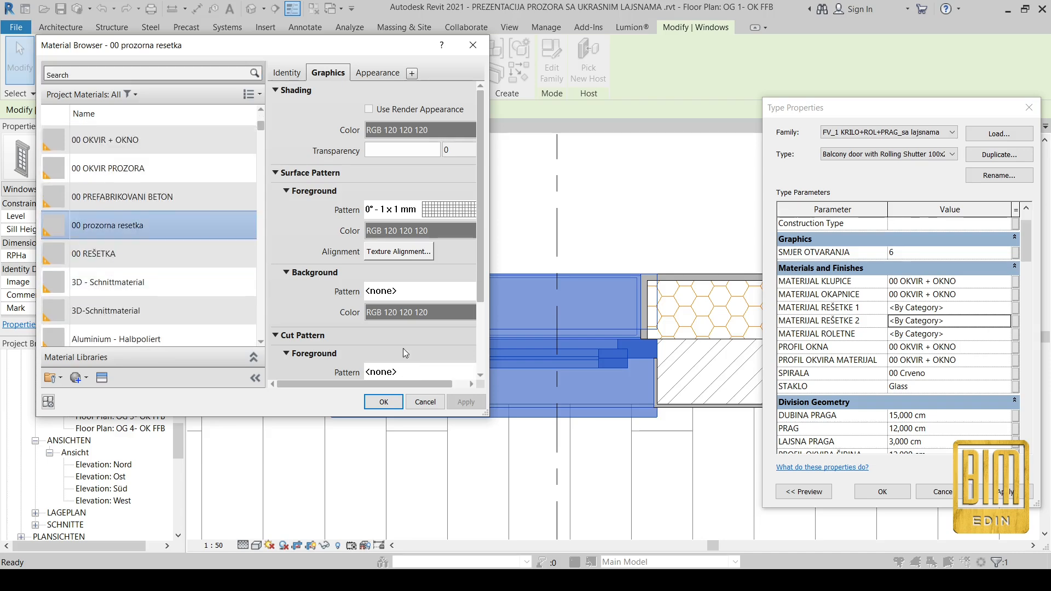
pyautogui.click(384, 402)
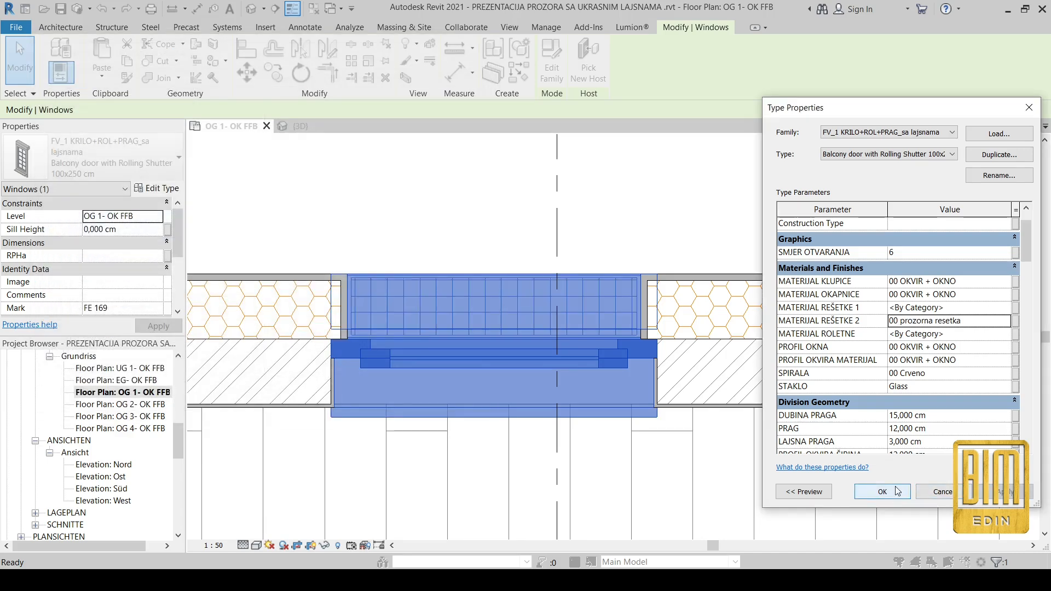
# - Review the project materials available for MATERIJAL REŠETKE 2 and close the material selection
pyautogui.click(997, 324)
pyautogui.click(1007, 322)
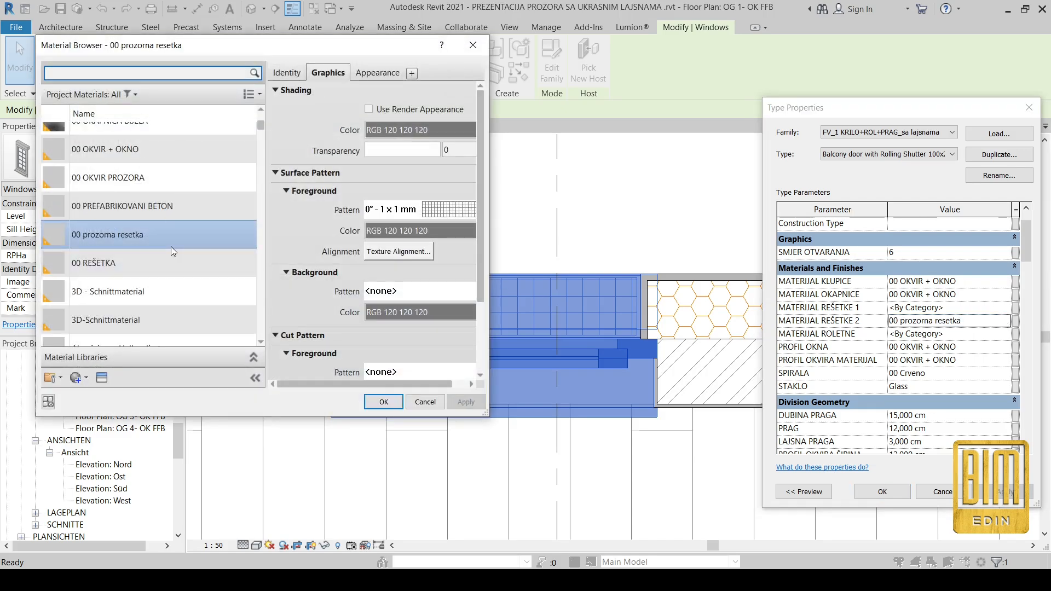
pyautogui.scroll(2, 159, 284)
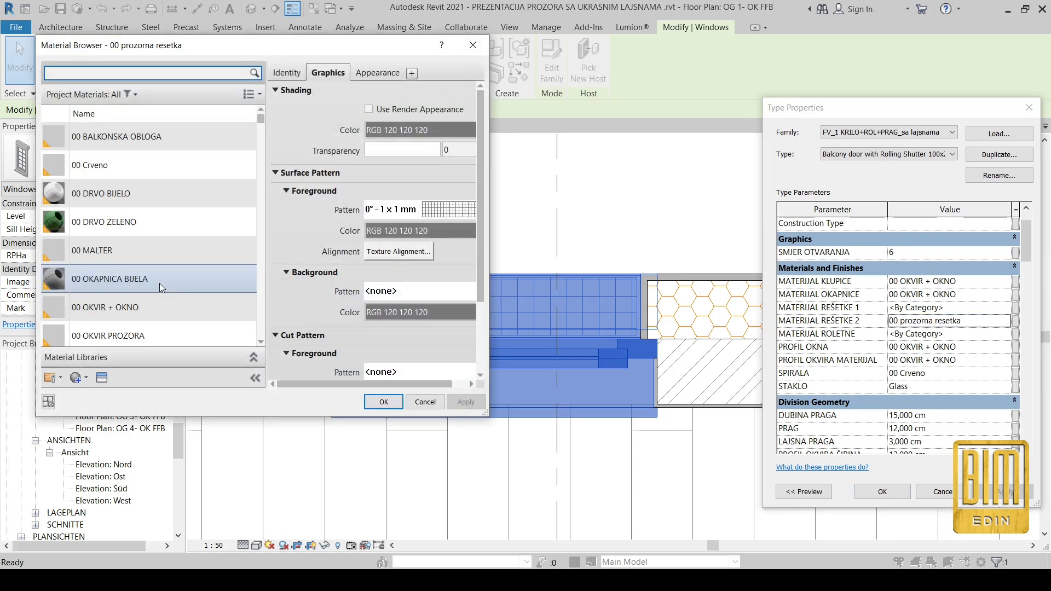
pyautogui.scroll(-1, 159, 283)
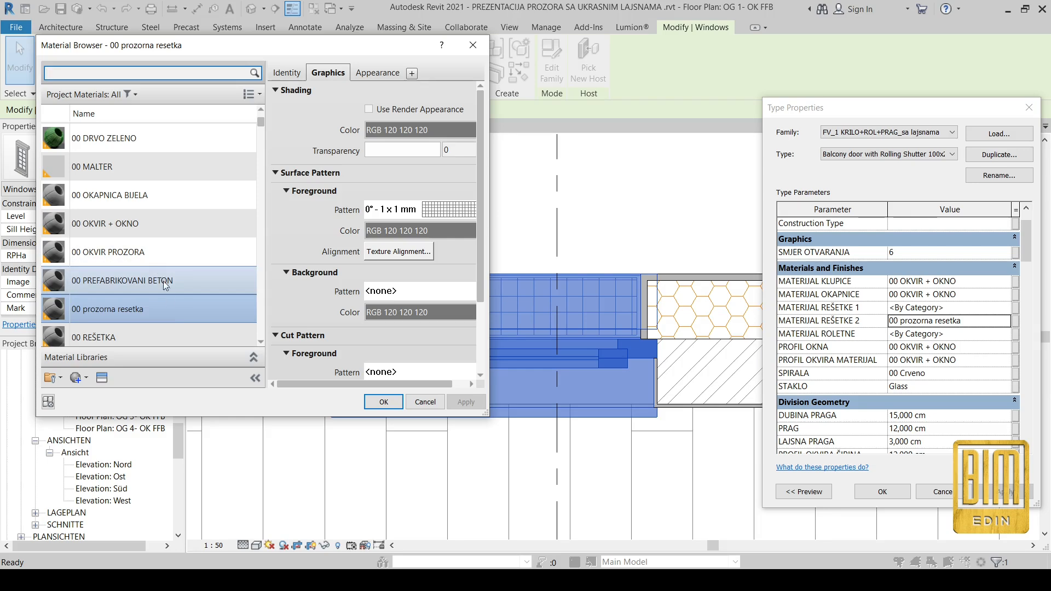
pyautogui.scroll(-1, 159, 257)
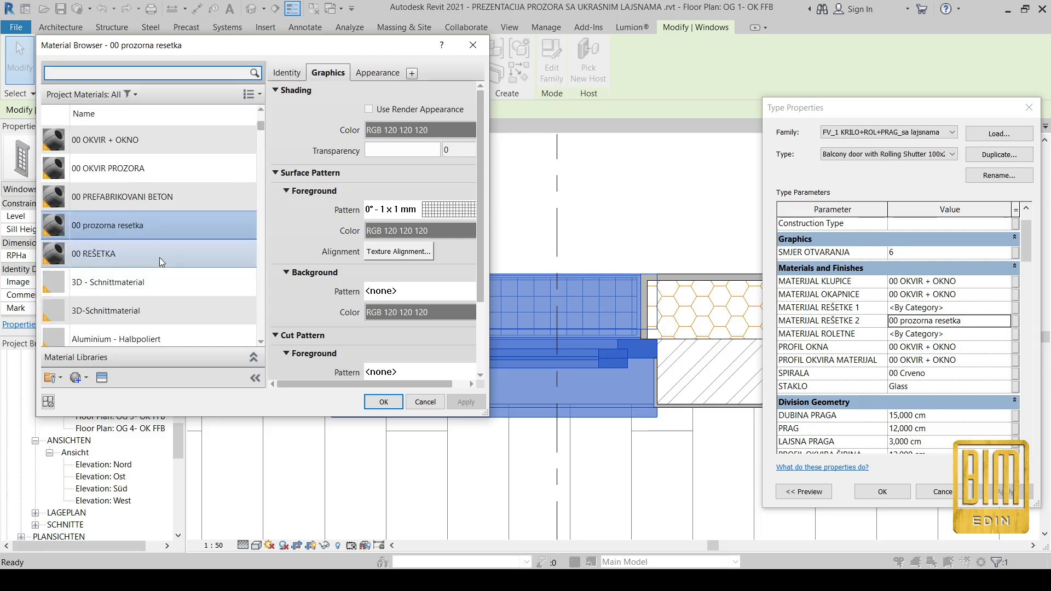
pyautogui.click(384, 402)
# - Reselect 00 prozorna resetka for MATERIJAL REŠETKE 2, accept the type properties and deselect the balcony door
pyautogui.click(1006, 322)
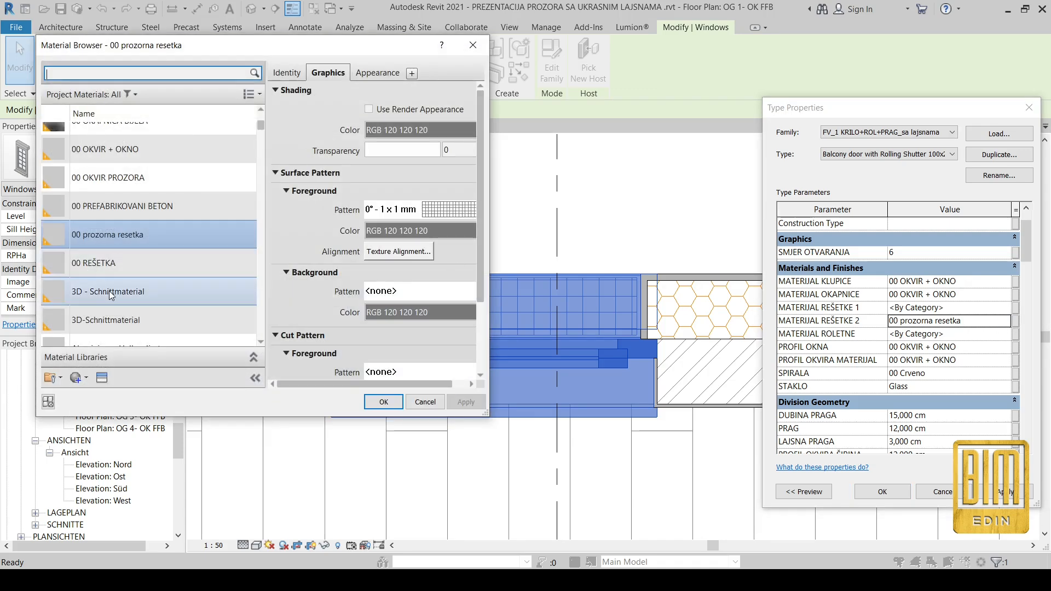
pyautogui.click(103, 266)
pyautogui.click(101, 241)
pyautogui.click(384, 402)
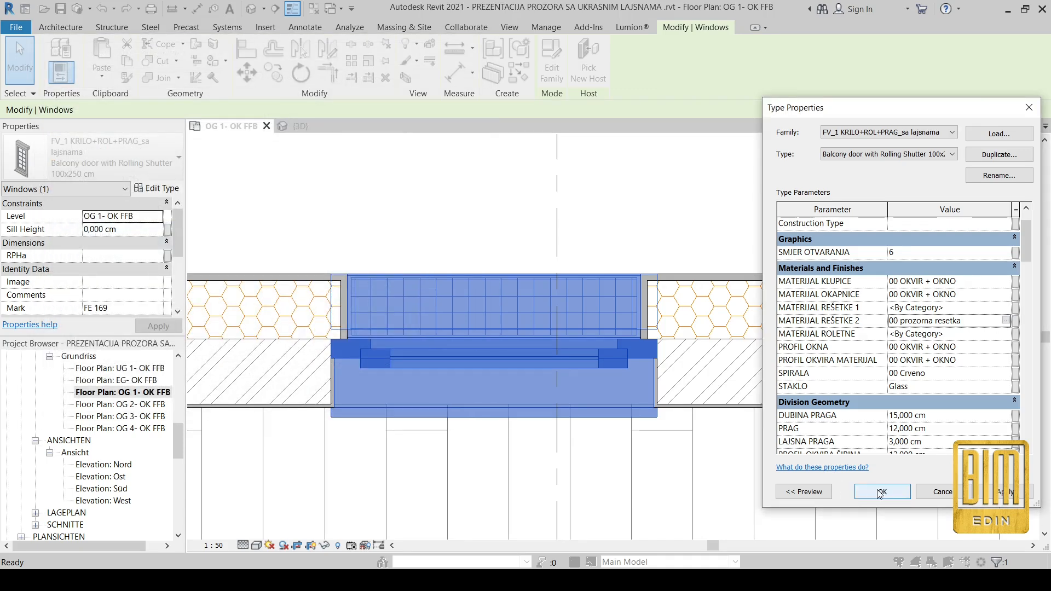
pyautogui.click(882, 491)
pyautogui.click(364, 184)
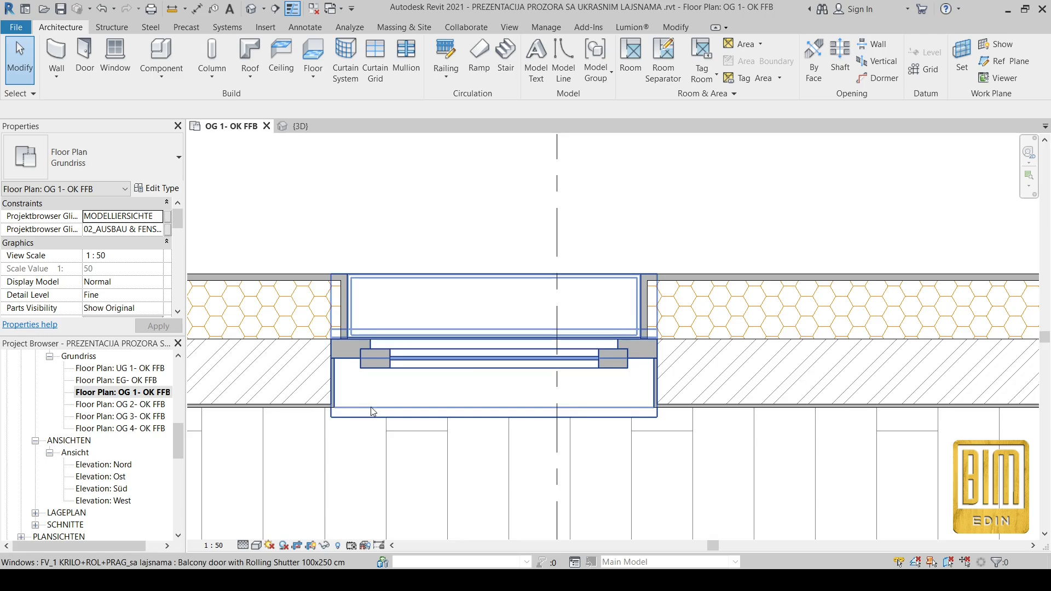
# - Open the Schnitt 0 section view and examine the balcony door's threshold against the floor layers
pyautogui.rightClick(557, 189)
pyautogui.click(620, 257)
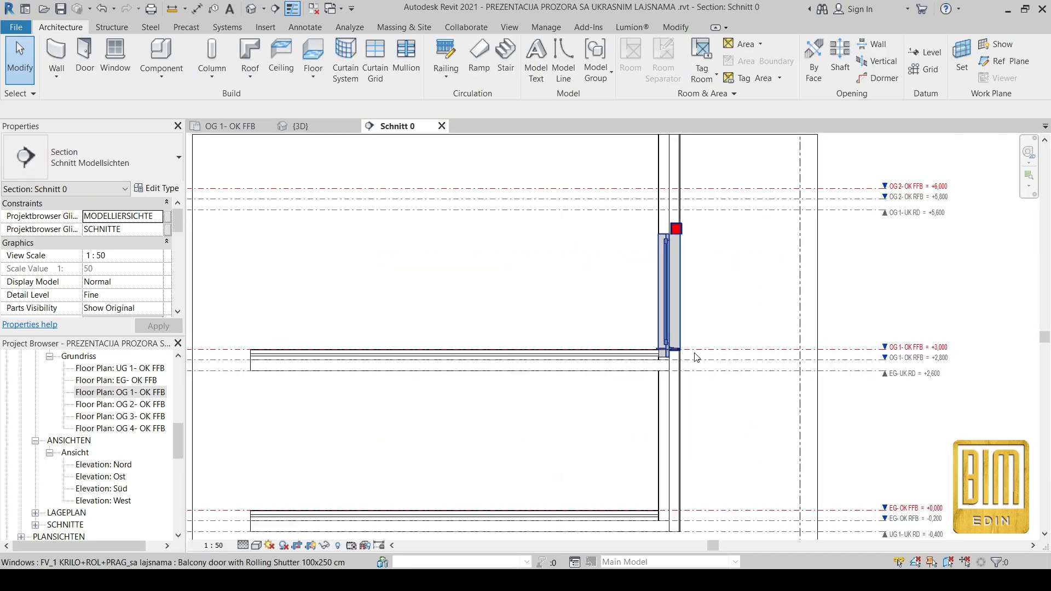
pyautogui.scroll(6, 680, 352)
pyautogui.scroll(-1, 610, 380)
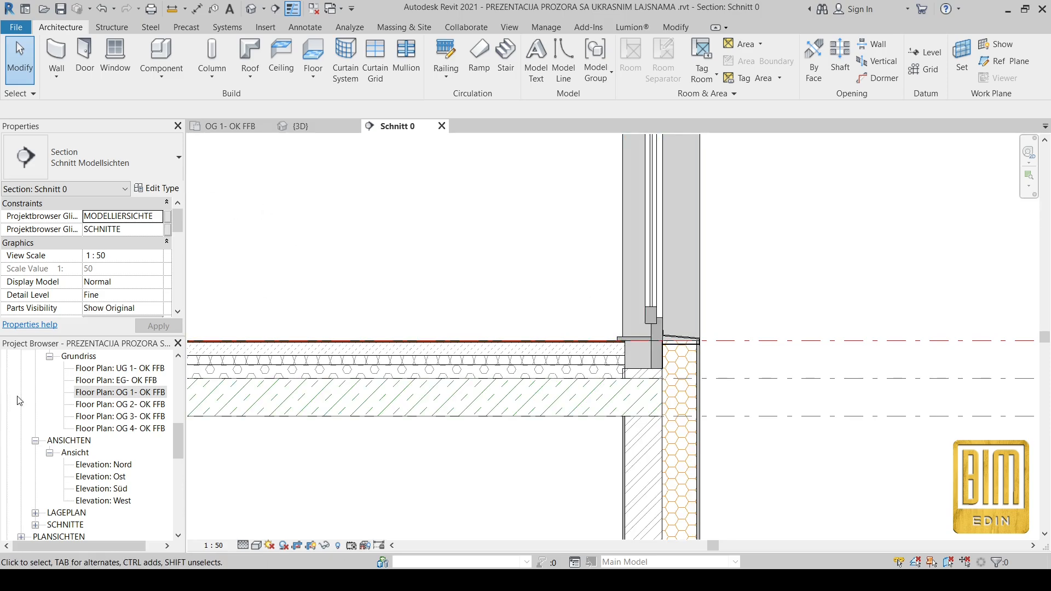
# - Place the BALKON SA OBLOGOM COKLE 220 X150 component on the facade outside the balcony door in the OG 1- OK FFB plan
pyautogui.doubleClick(111, 398)
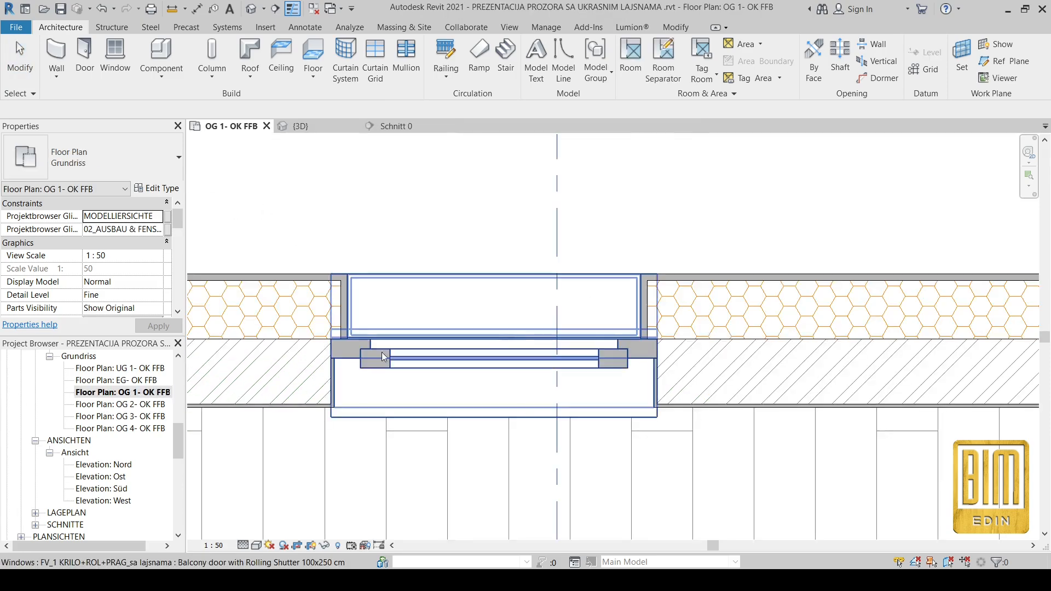
pyautogui.click(161, 54)
pyautogui.scroll(-4, 481, 299)
pyautogui.scroll(3, 665, 290)
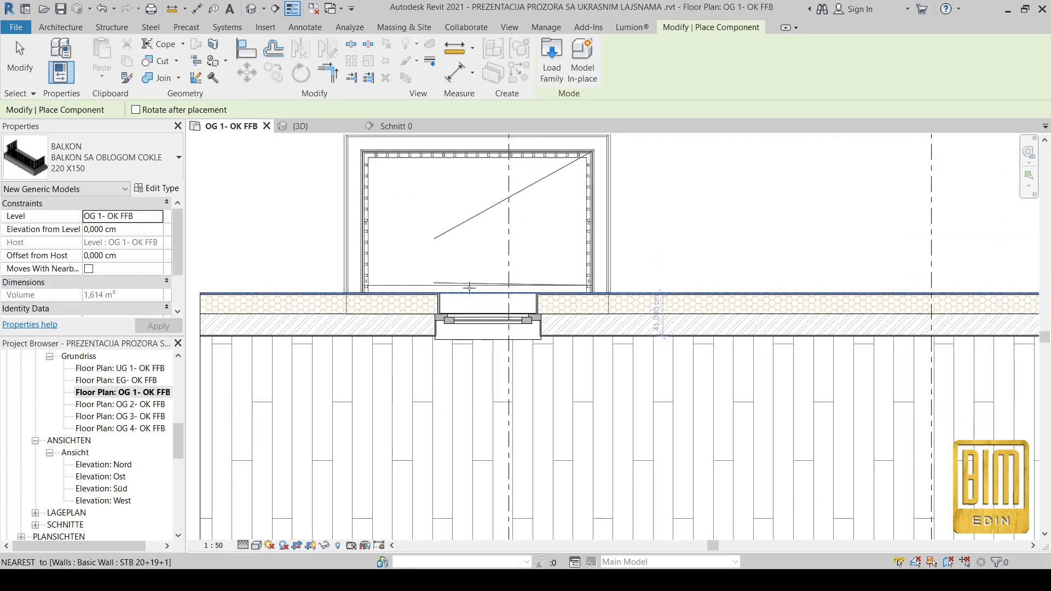
pyautogui.click(455, 295)
# - Align the balcony's centre with the balcony door's centre line
pyautogui.press('a')
pyautogui.press('l')
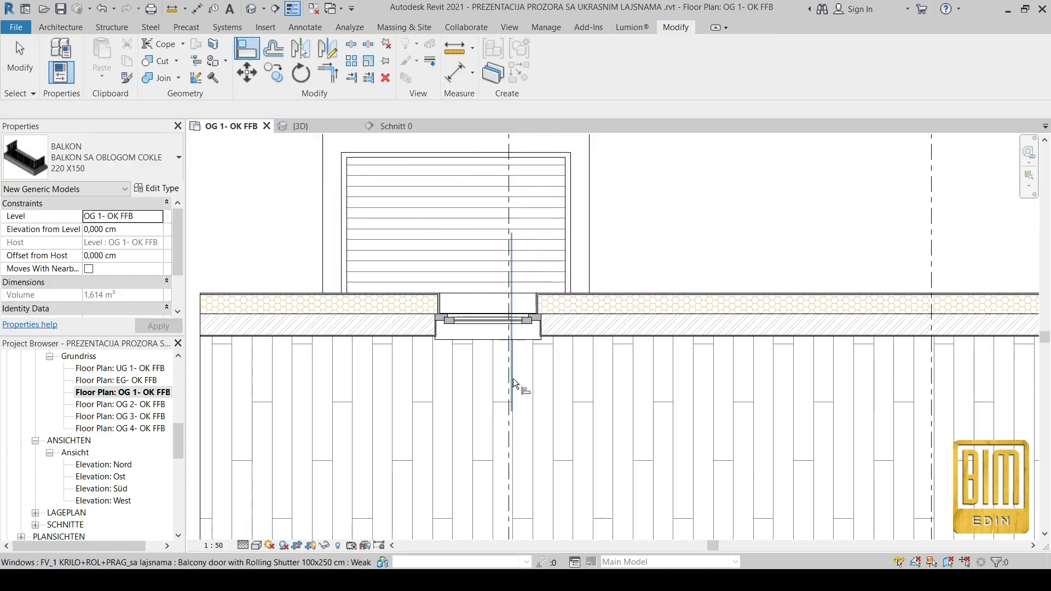
pyautogui.click(507, 398)
pyautogui.click(454, 223)
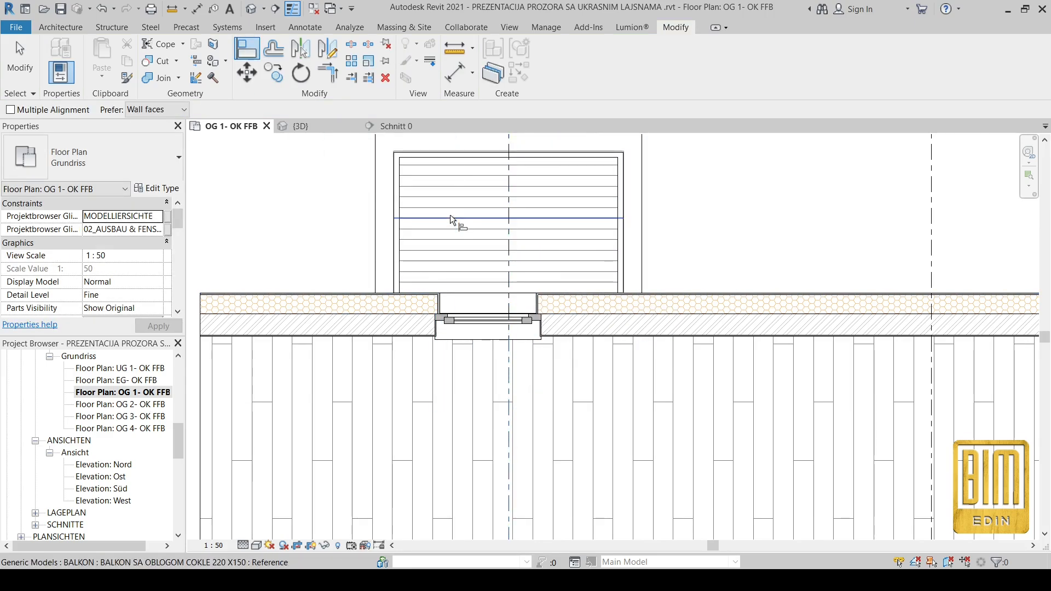
pyautogui.click(489, 258)
pyautogui.click(509, 249)
pyautogui.press('Escape')
# - Return to the Schnitt 0 section view and inspect the door threshold where it meets the balcony
pyautogui.scroll(-2, 473, 331)
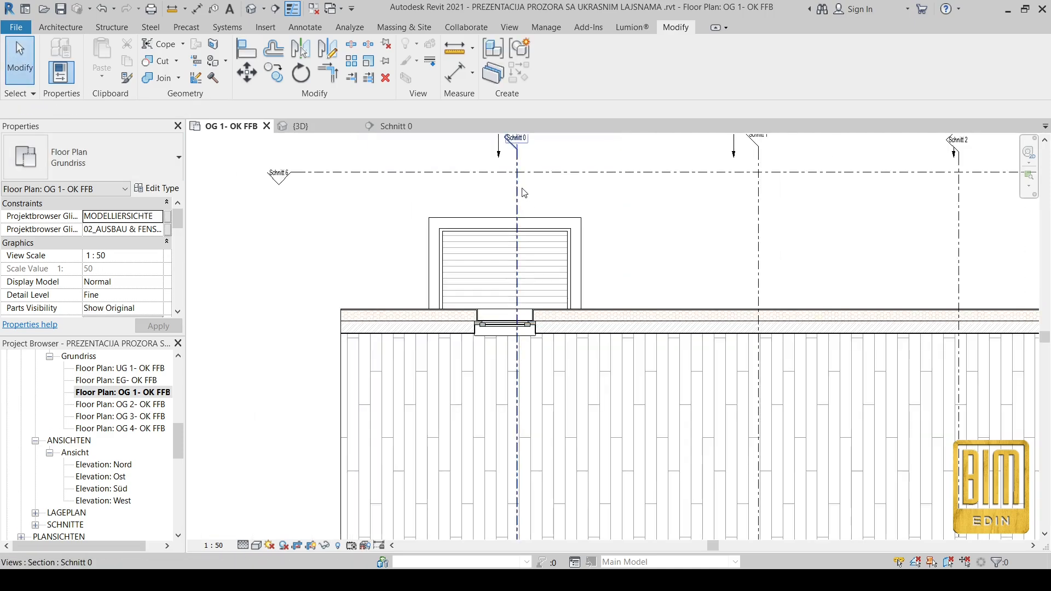
pyautogui.rightClick(520, 192)
pyautogui.click(562, 257)
pyautogui.scroll(4, 708, 353)
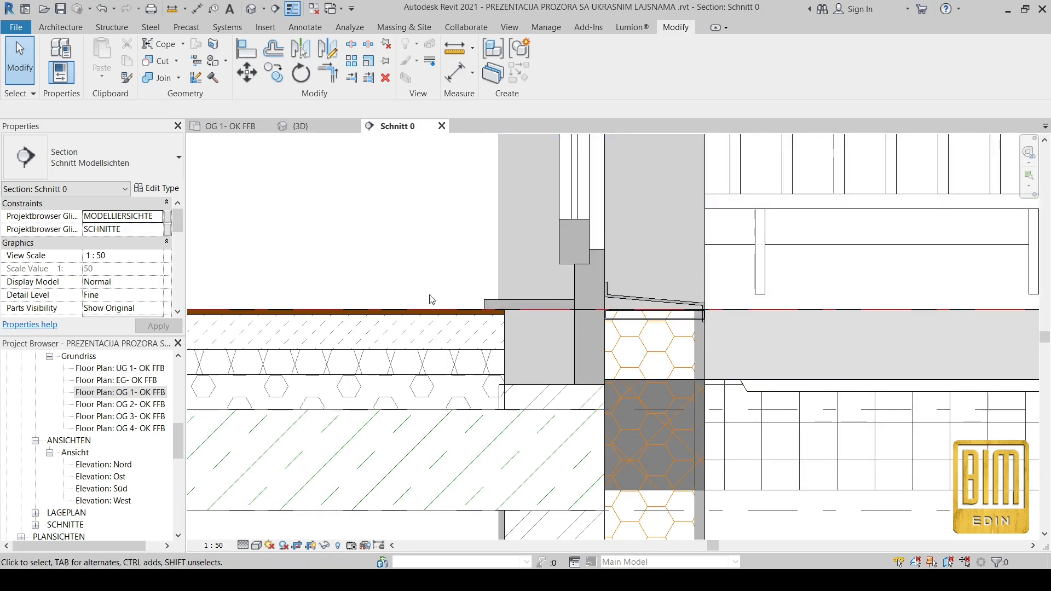
# - Turn off KLUPICA and OKAPNICA in the balcony door's type properties and accept the changes
pyautogui.click(572, 261)
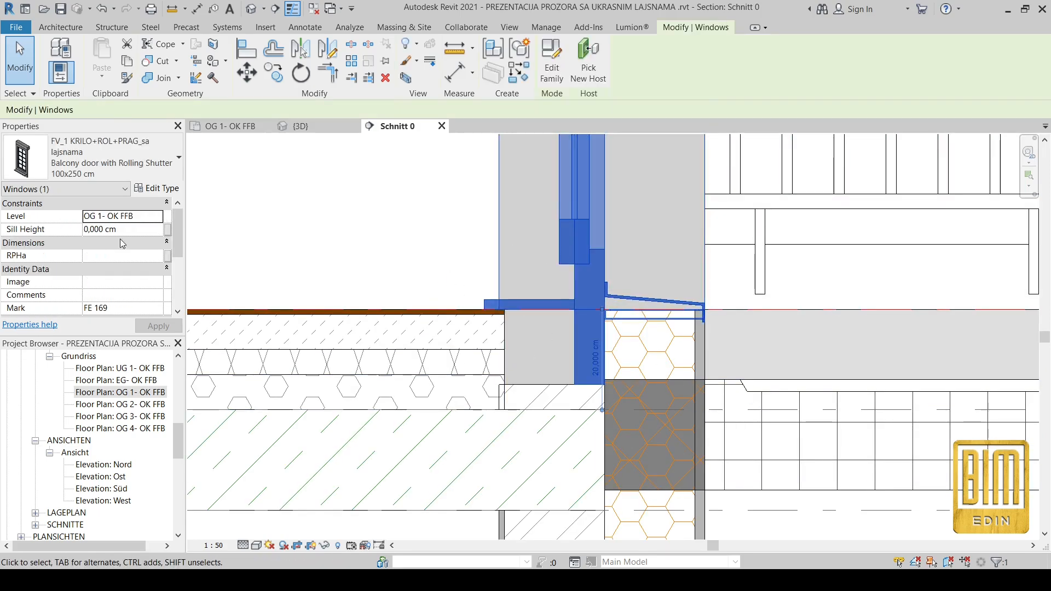
pyautogui.click(157, 188)
pyautogui.scroll(-15, 895, 375)
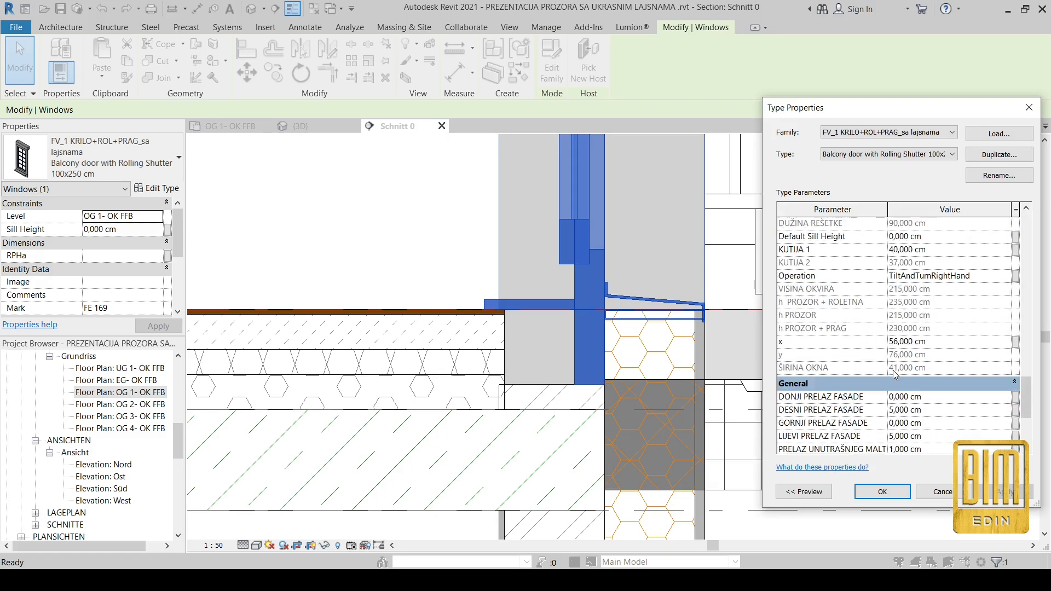
pyautogui.scroll(-4, 896, 375)
pyautogui.click(895, 335)
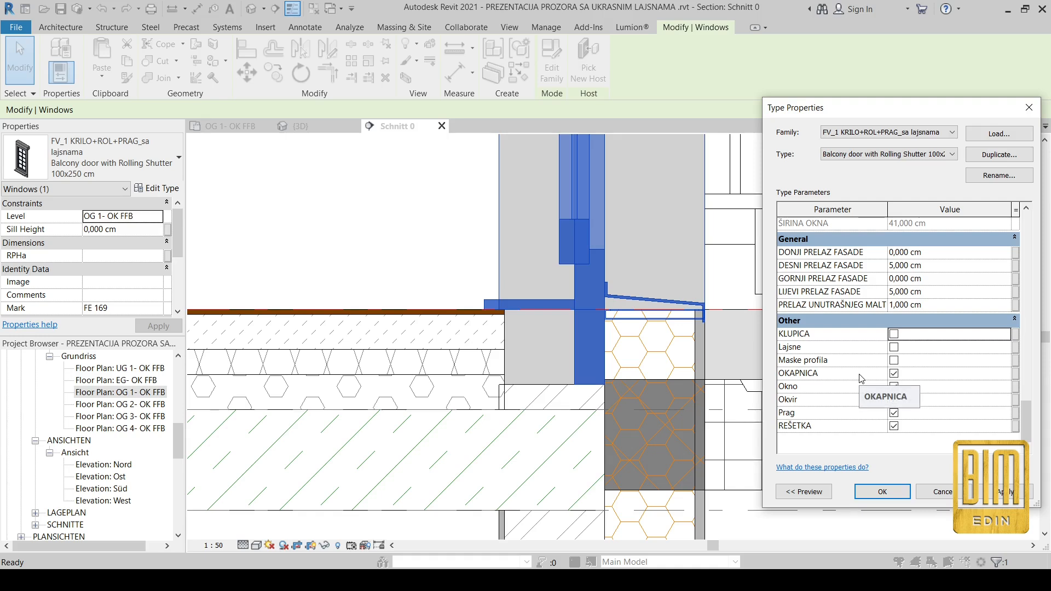
pyautogui.click(894, 374)
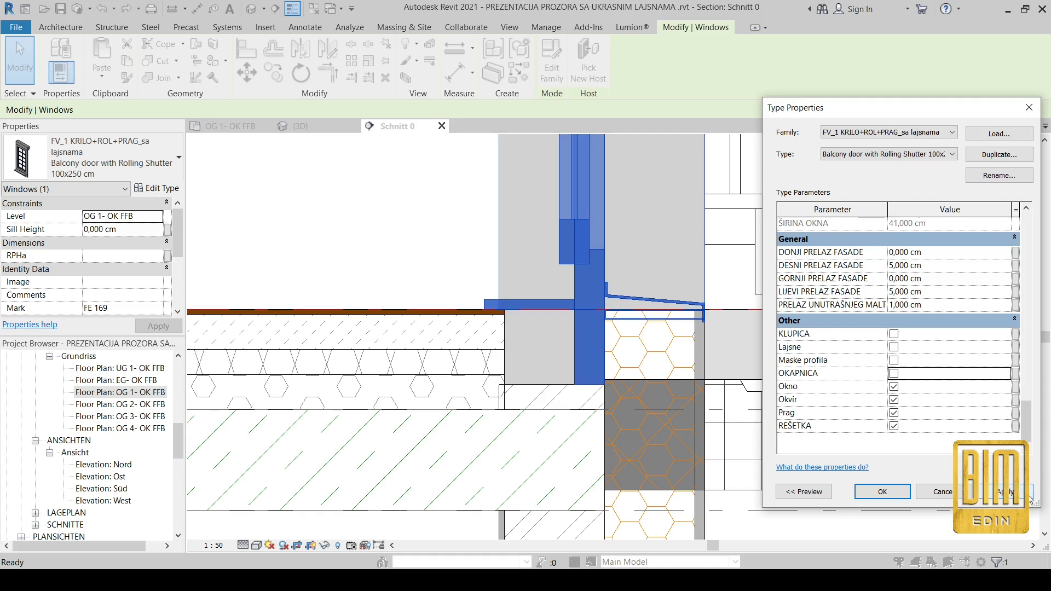
pyautogui.click(891, 488)
pyautogui.click(886, 491)
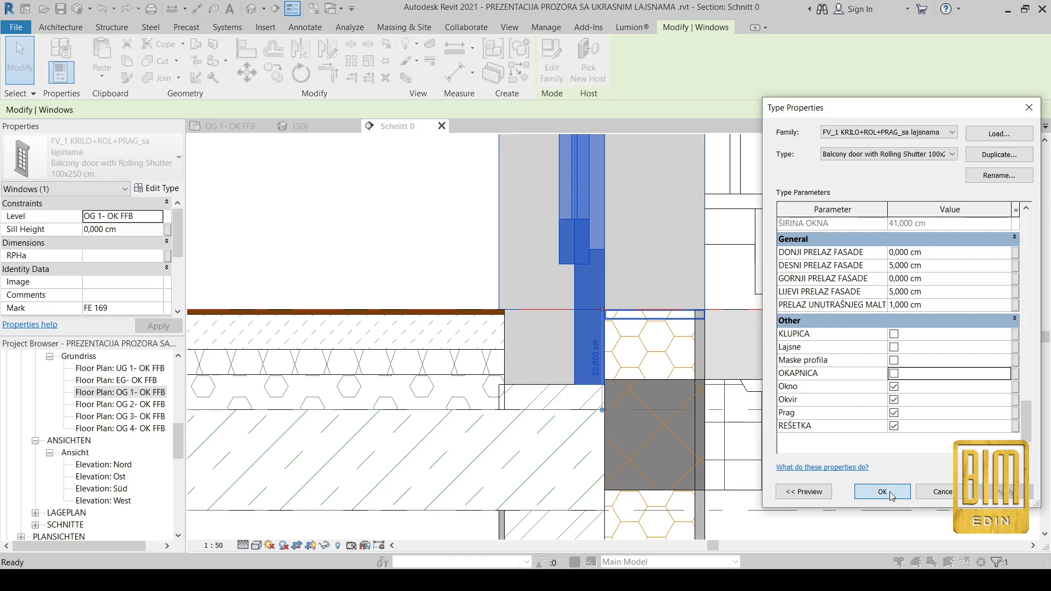
# - Set DUBINA PRAGA to 20 cm in the balcony door's type properties and accept the change
pyautogui.scroll(2, 583, 328)
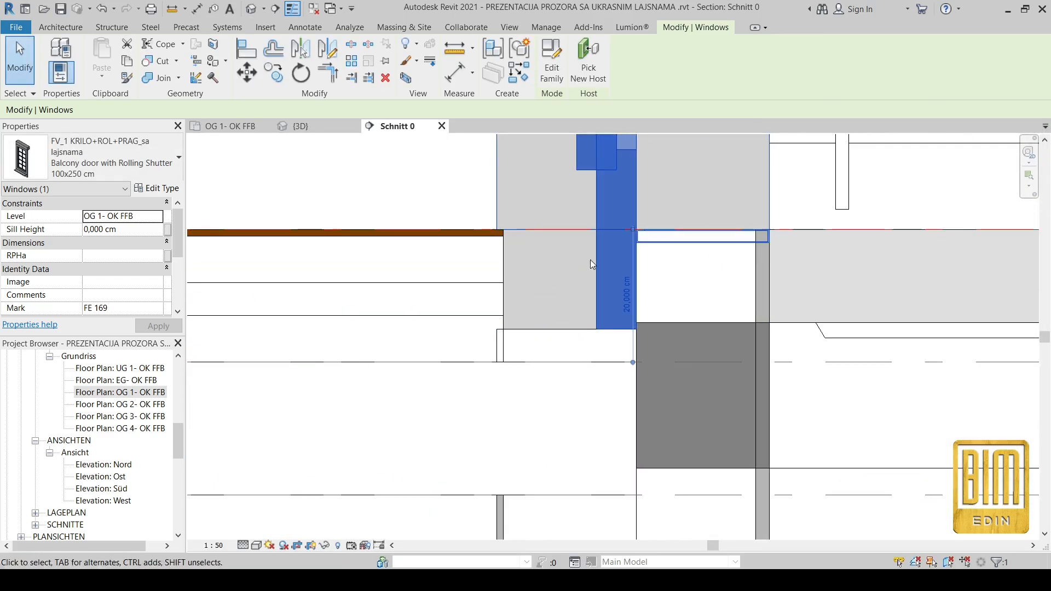
pyautogui.click(158, 189)
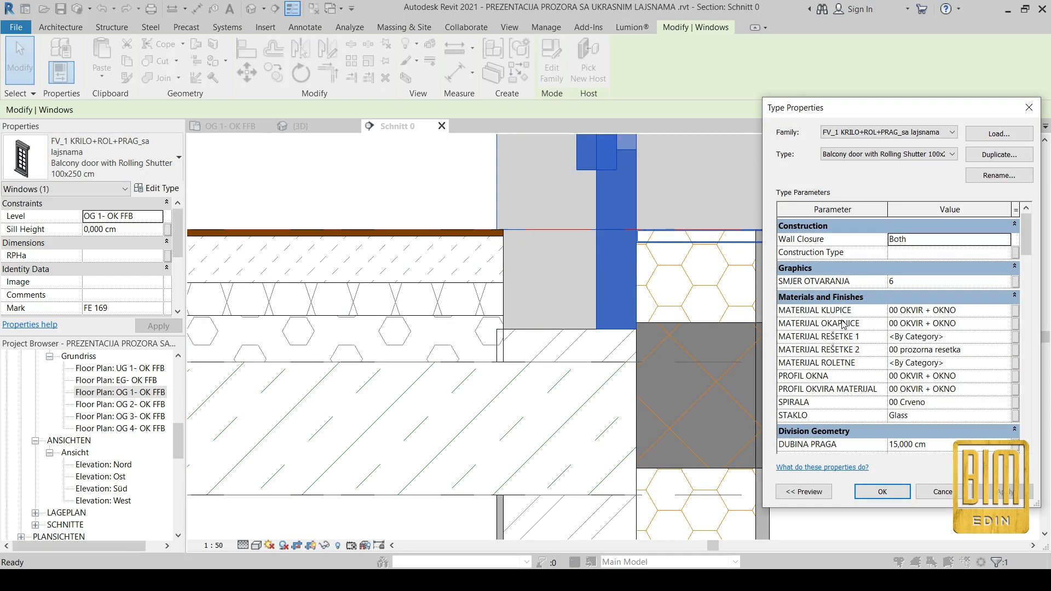
pyautogui.scroll(-1, 925, 337)
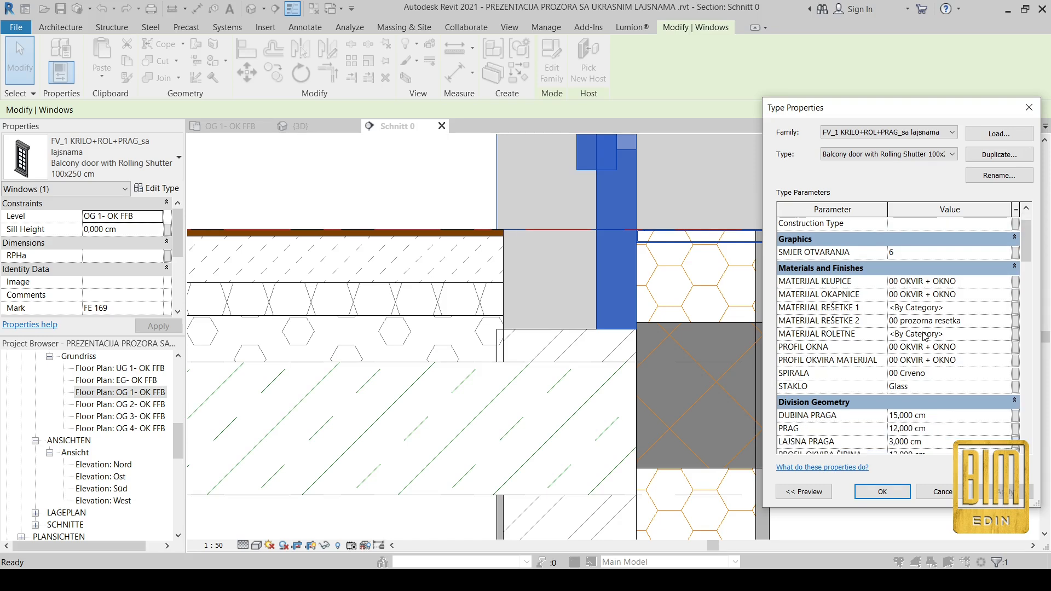
pyautogui.scroll(-2, 924, 337)
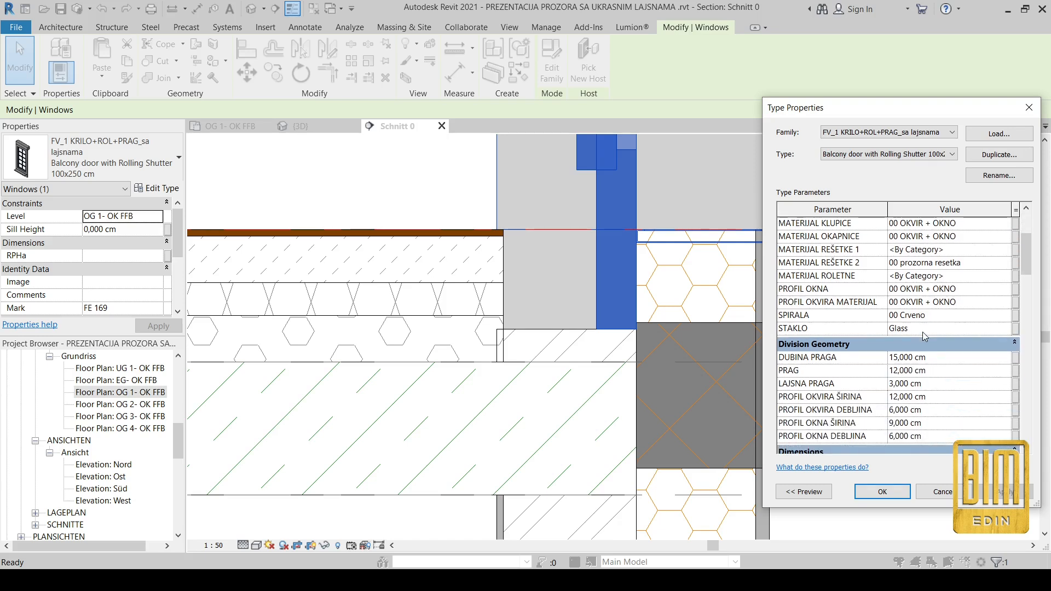
pyautogui.click(941, 361)
pyautogui.write('20')
pyautogui.click(900, 487)
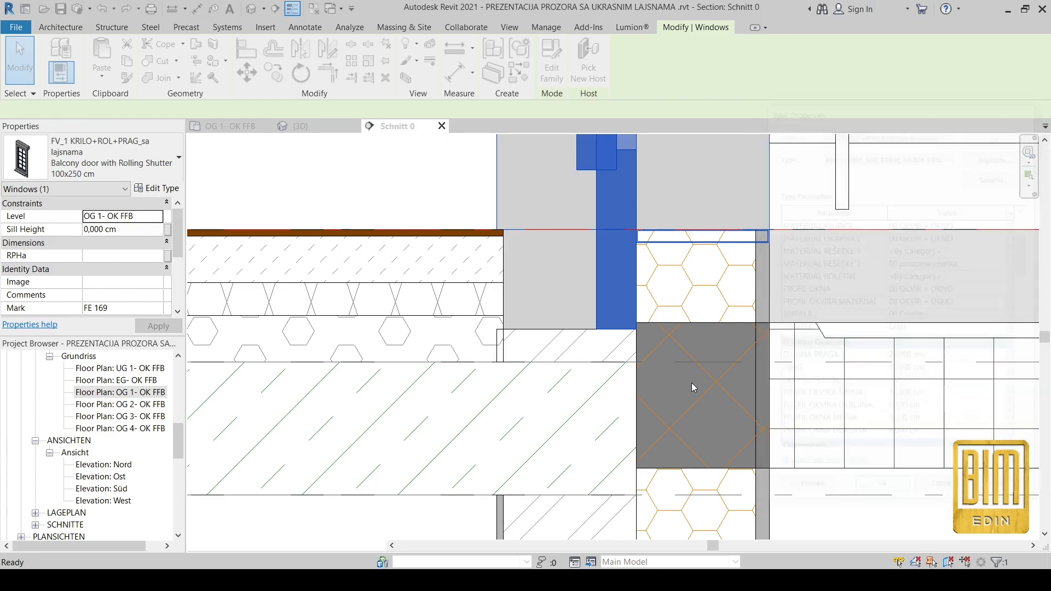
# - Apply 5 cm as the balcony door type's DONJI PRELAZ FASADE, replace it with -2 cm, and accept the changes
pyautogui.scroll(3, 712, 241)
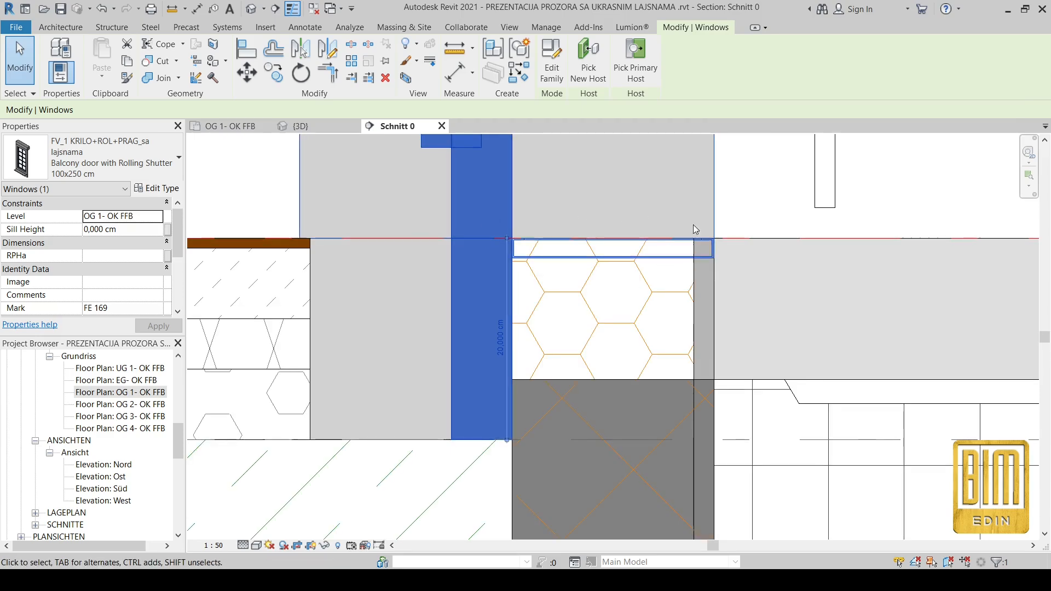
pyautogui.click(156, 188)
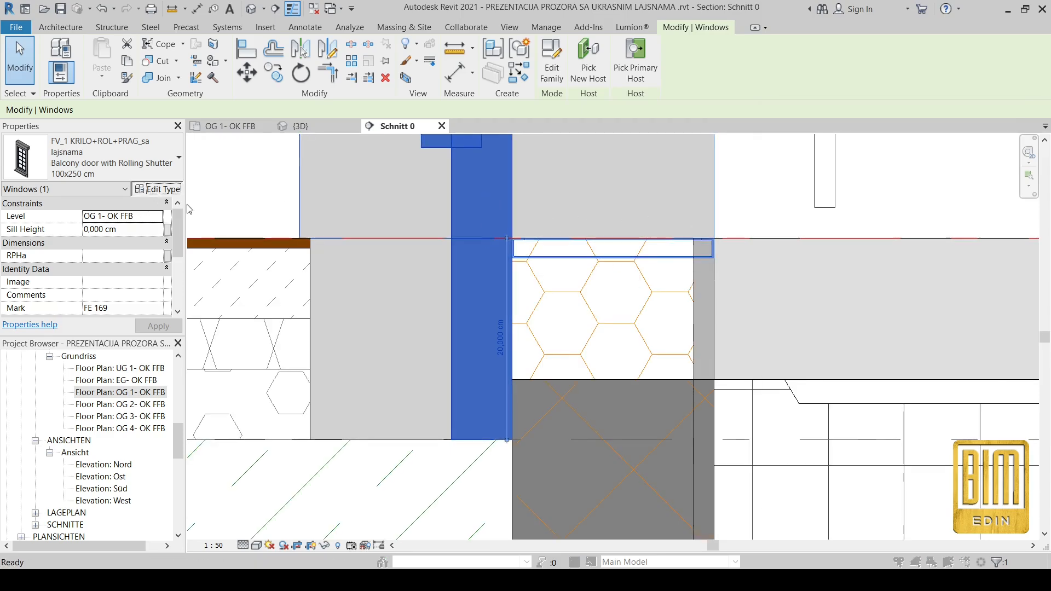
pyautogui.scroll(-10, 933, 356)
pyautogui.scroll(-10, 933, 356)
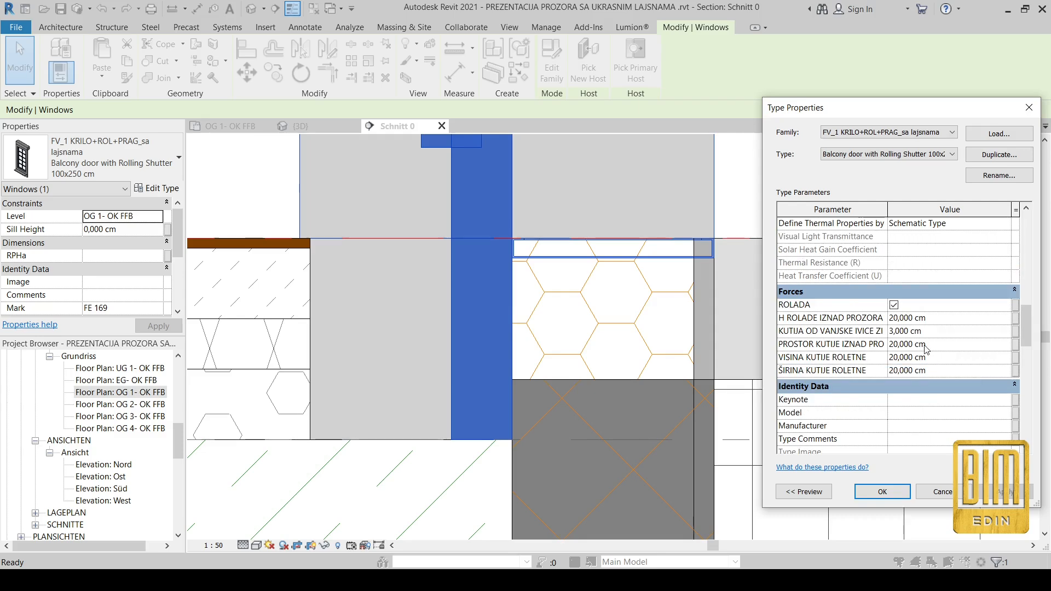
pyautogui.scroll(-1, 926, 350)
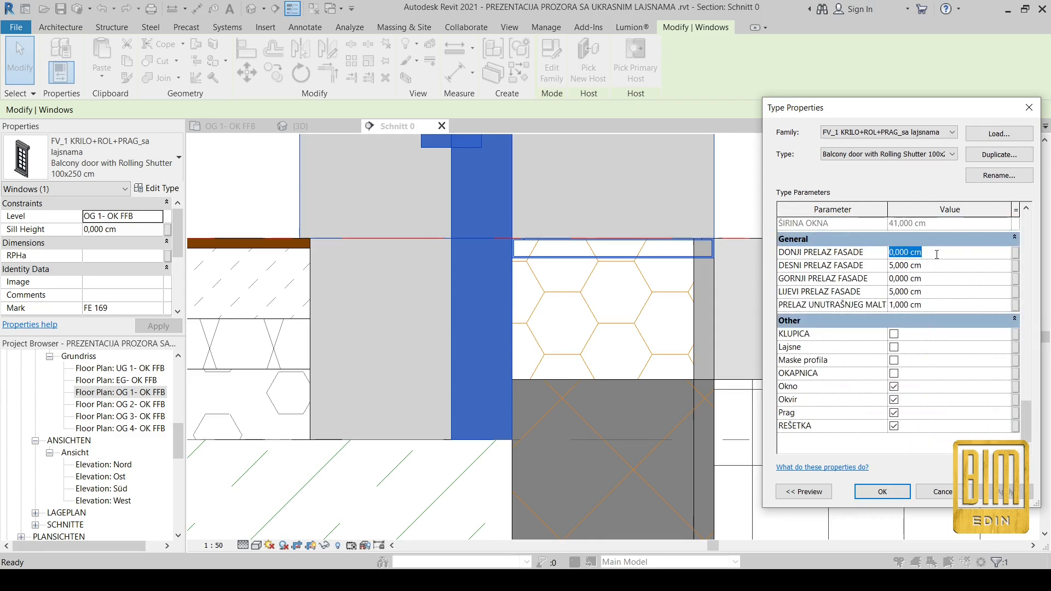
pyautogui.click(1007, 492)
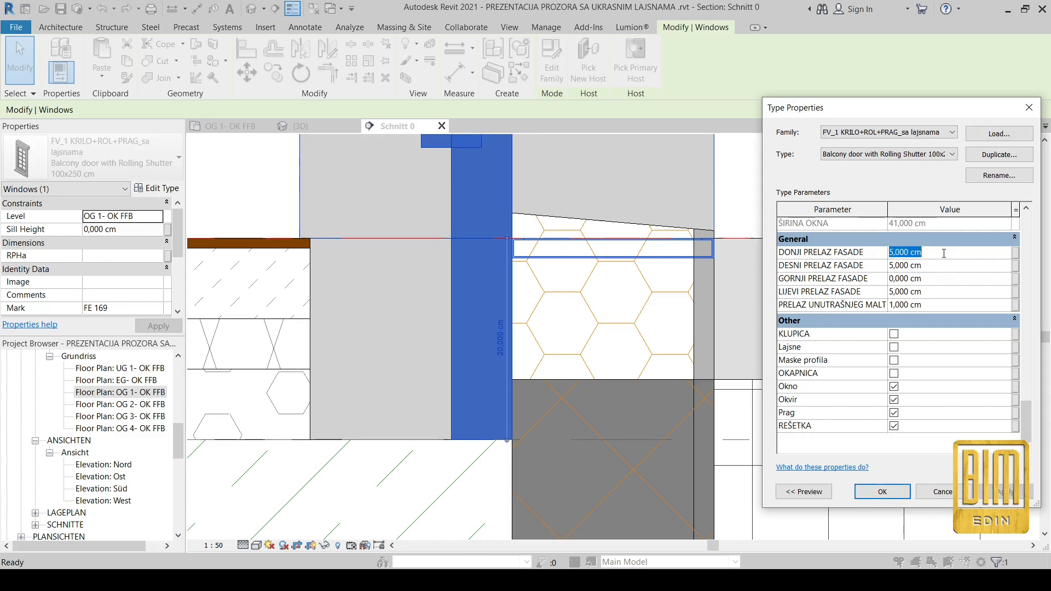
pyautogui.write('-')
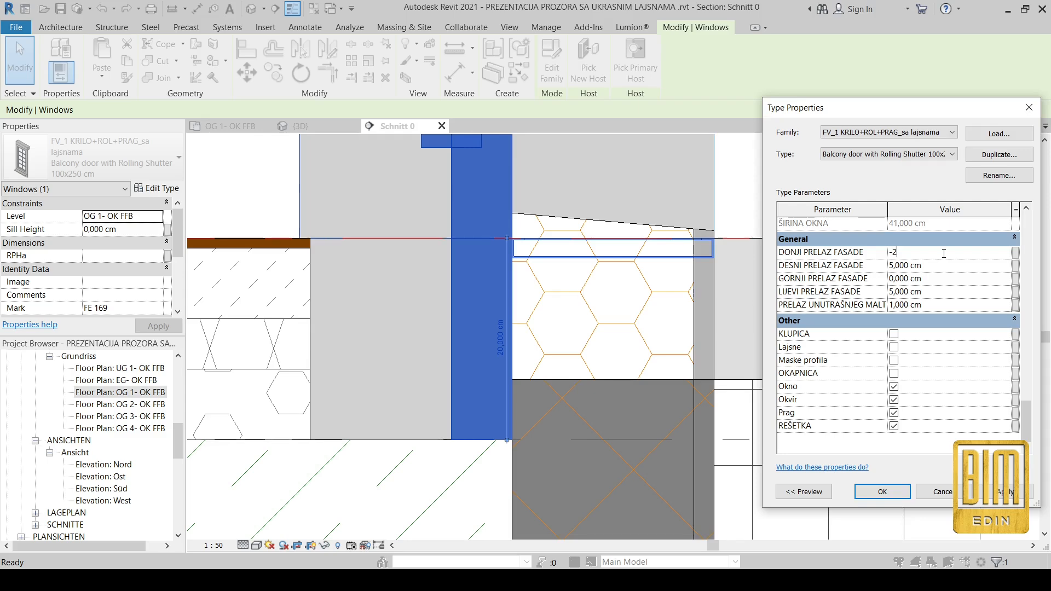
pyautogui.write('2')
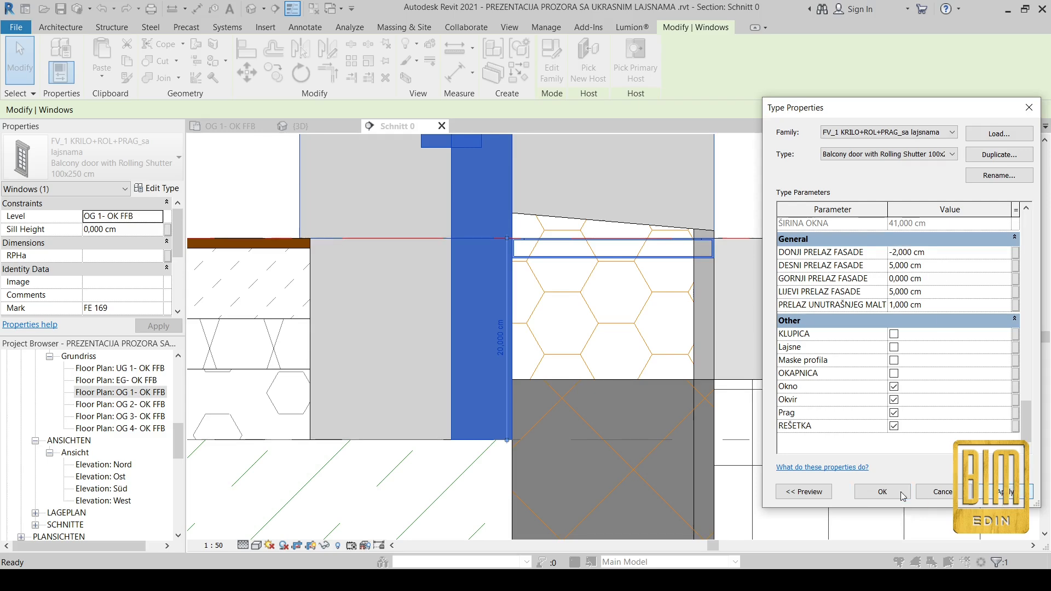
pyautogui.click(879, 491)
pyautogui.click(26, 73)
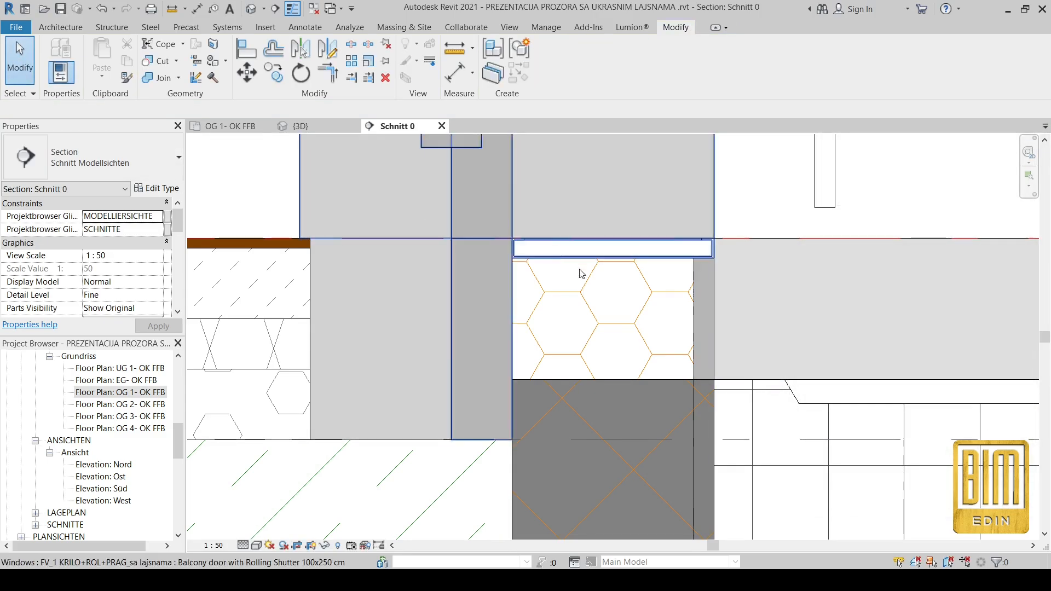
# - Change the balcony component's type to BALKONSA OBLOGOM COKLE 300X150
pyautogui.scroll(-3, 697, 389)
pyautogui.scroll(-2, 958, 327)
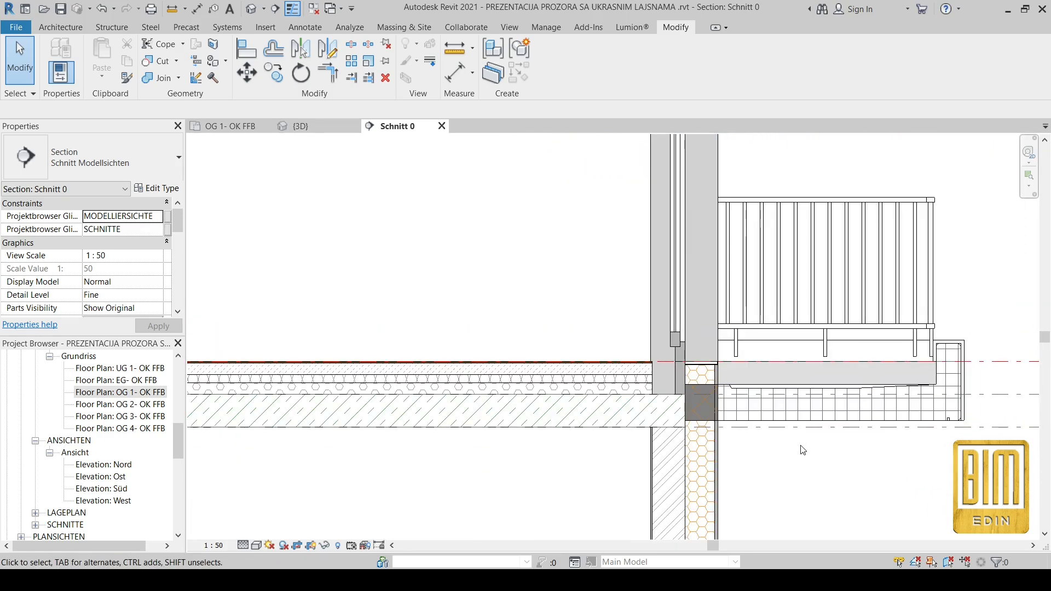
pyautogui.scroll(5, 737, 395)
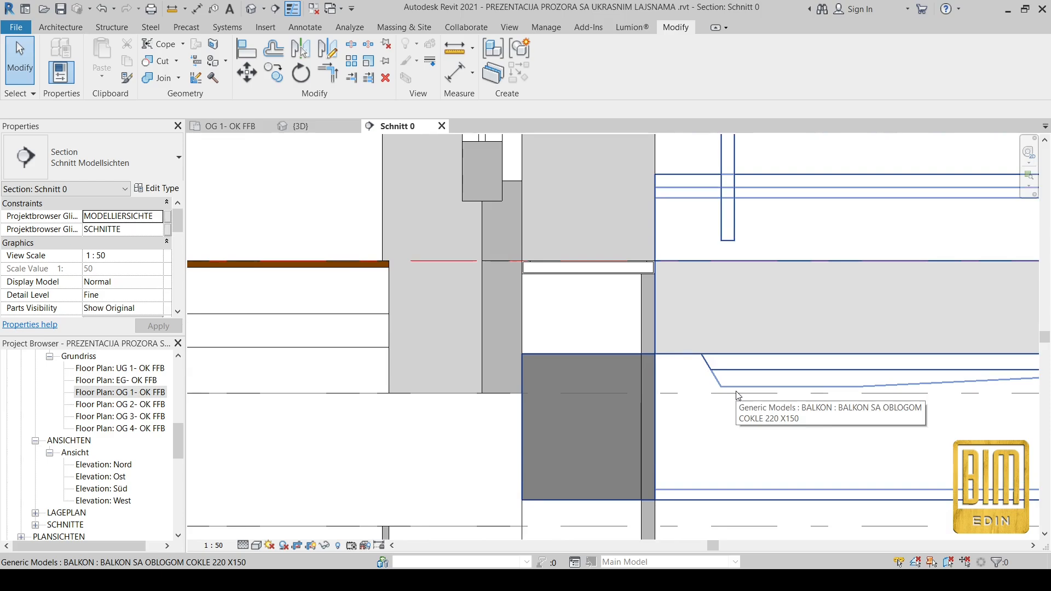
pyautogui.click(737, 376)
pyautogui.scroll(-2, 737, 376)
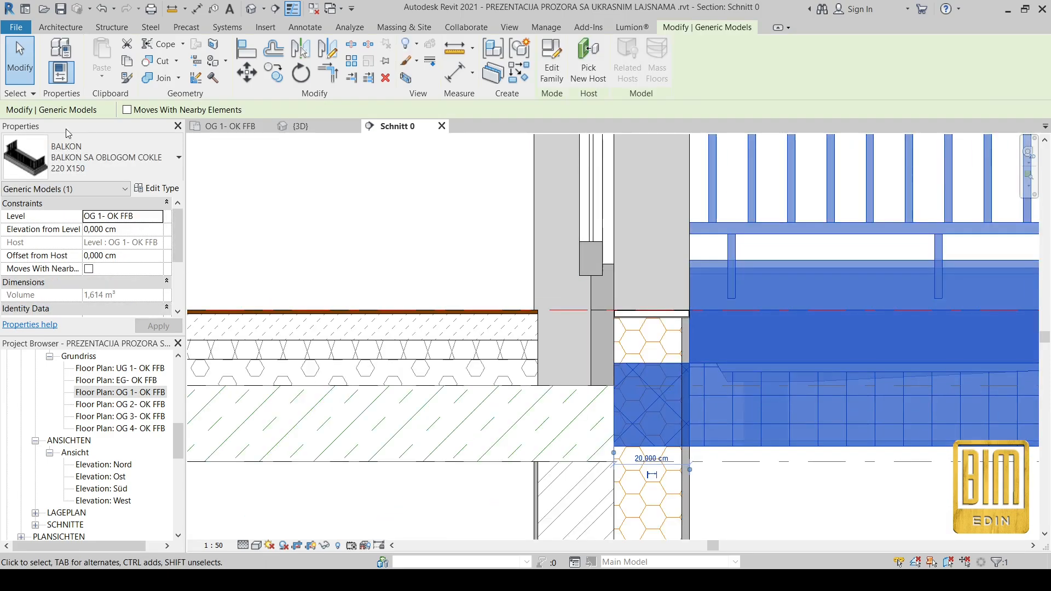
pyautogui.click(95, 160)
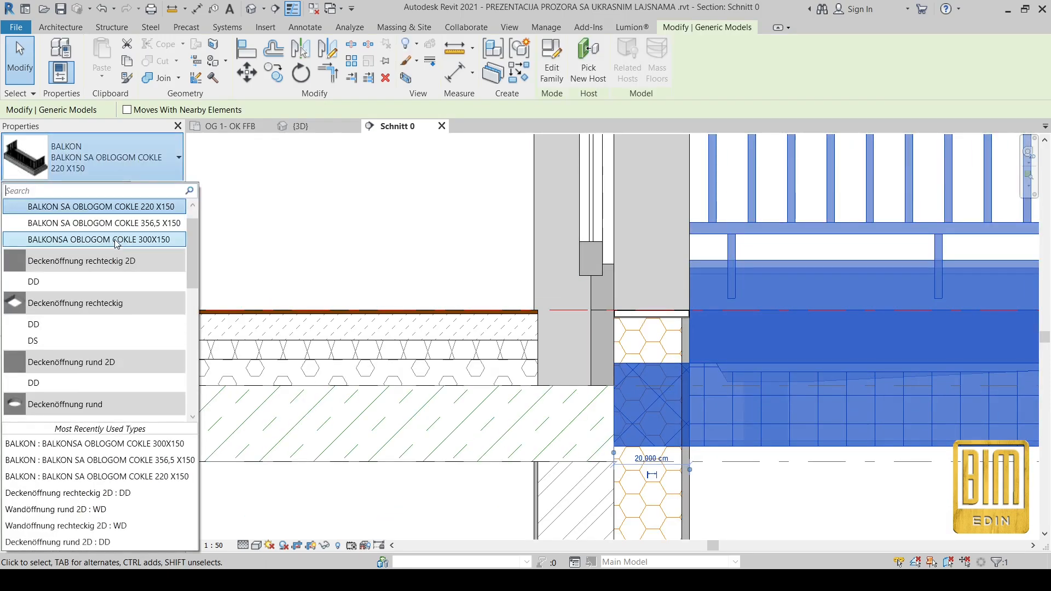
pyautogui.click(116, 240)
pyautogui.click(630, 327)
pyautogui.scroll(-4, 447, 240)
pyautogui.scroll(2, 688, 286)
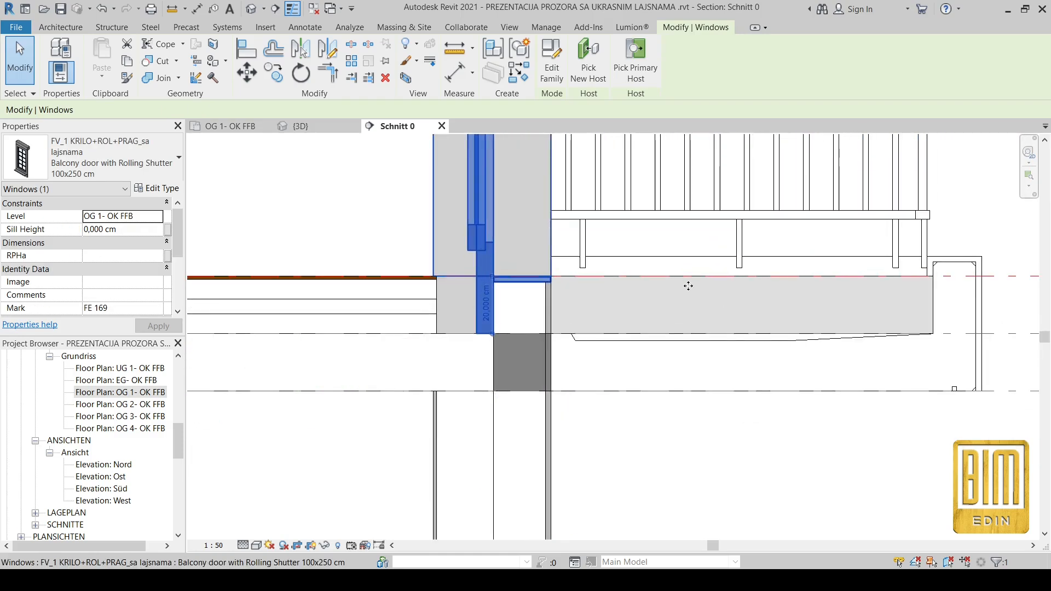
# - Open the boundary of the FB 200 Parkett floor for editing in the OG 1- OK FFB floor plan
pyautogui.scroll(3, 525, 280)
pyautogui.scroll(1, 525, 281)
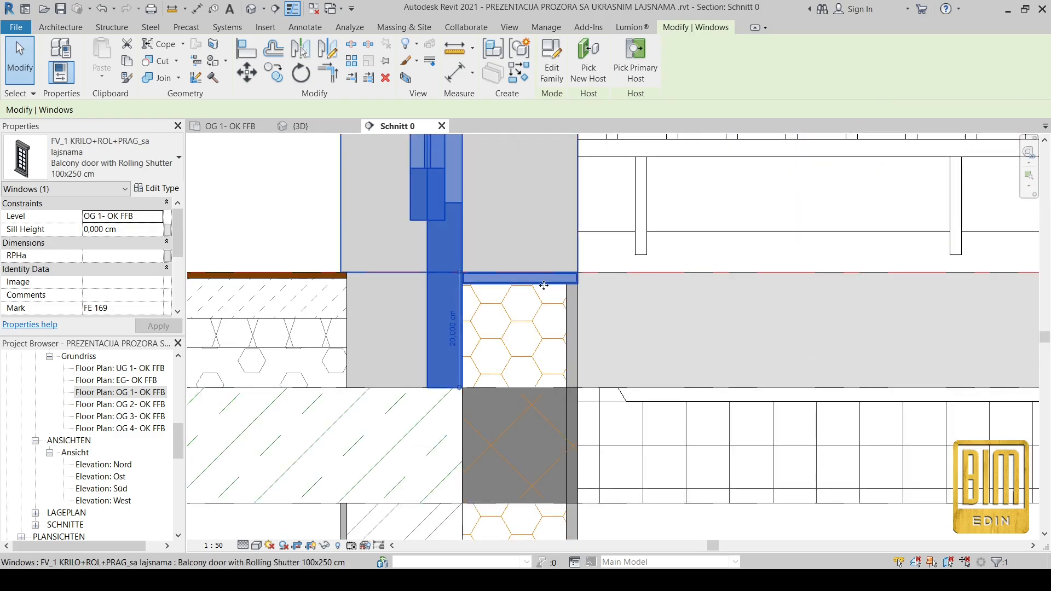
pyautogui.scroll(-2, 589, 333)
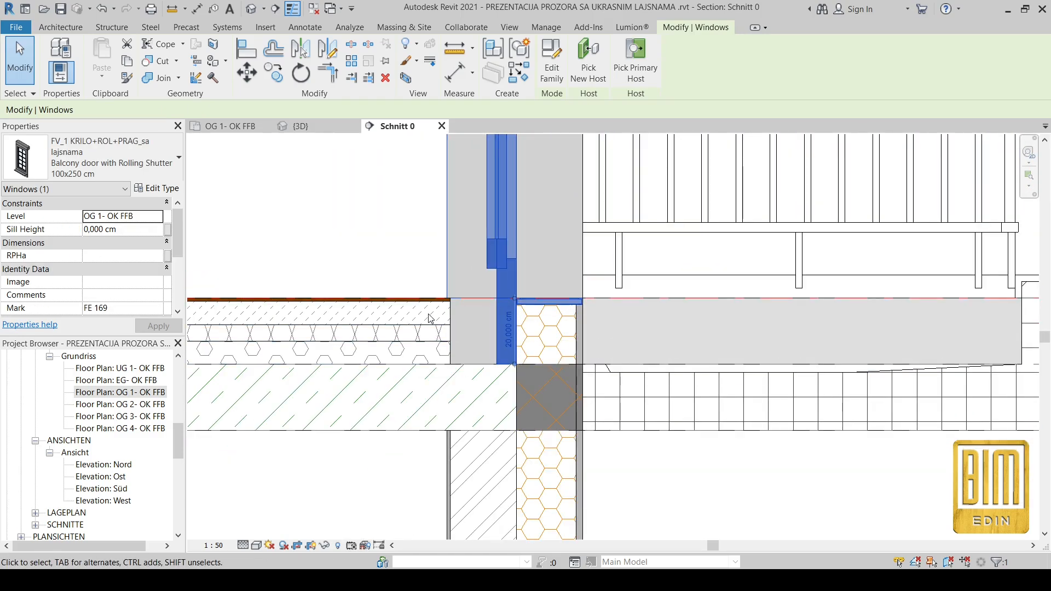
pyautogui.click(327, 347)
pyautogui.doubleClick(131, 392)
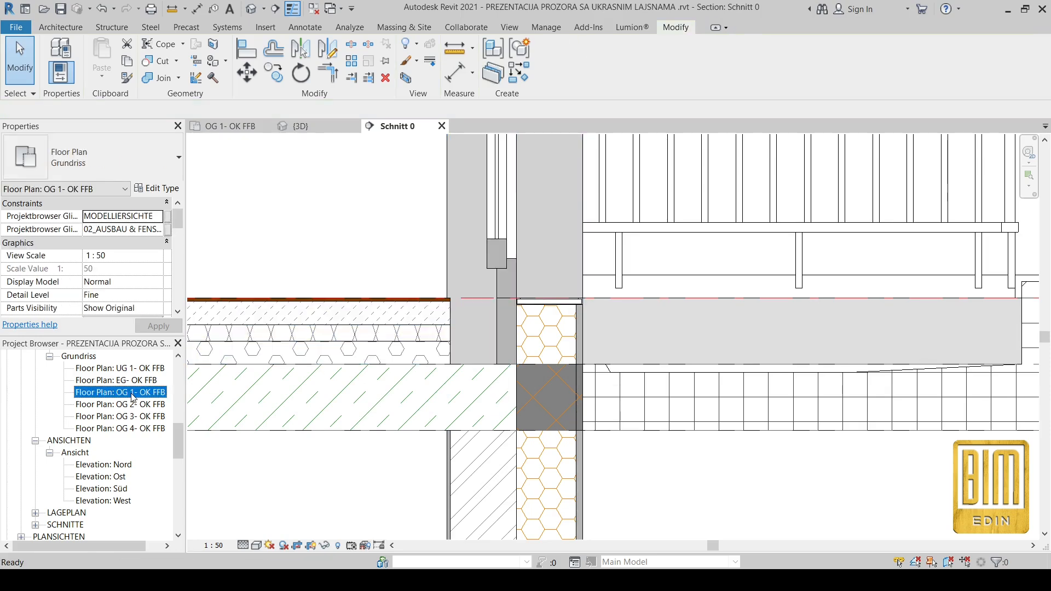
pyautogui.scroll(2, 487, 352)
pyautogui.click(557, 61)
pyautogui.scroll(5, 487, 307)
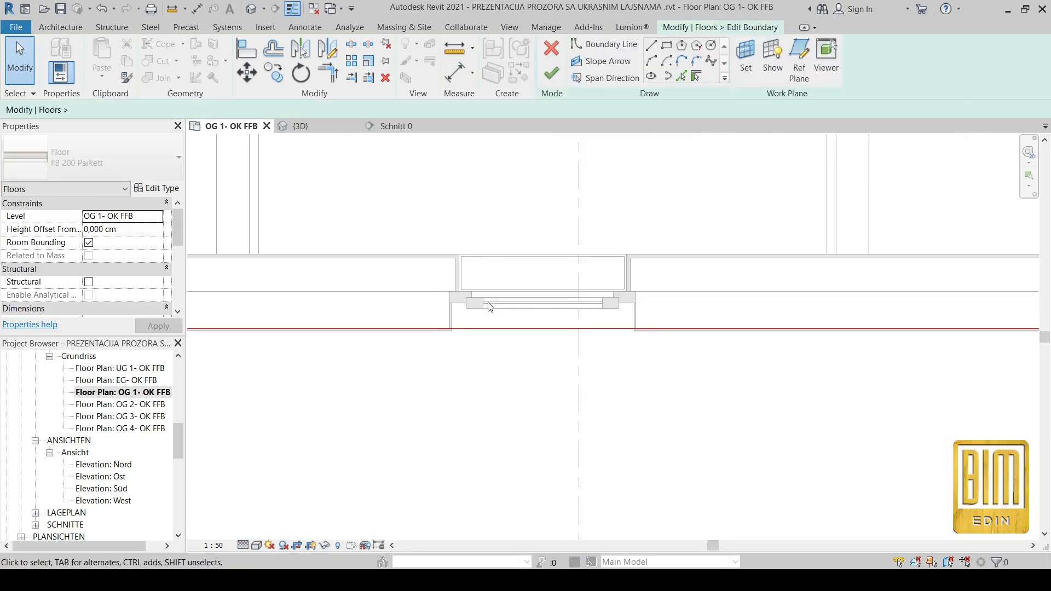
# - Draw three floor boundary lines around the balcony door recess, extending the outline to the inner face of the door frame
pyautogui.click(603, 44)
pyautogui.scroll(3, 397, 342)
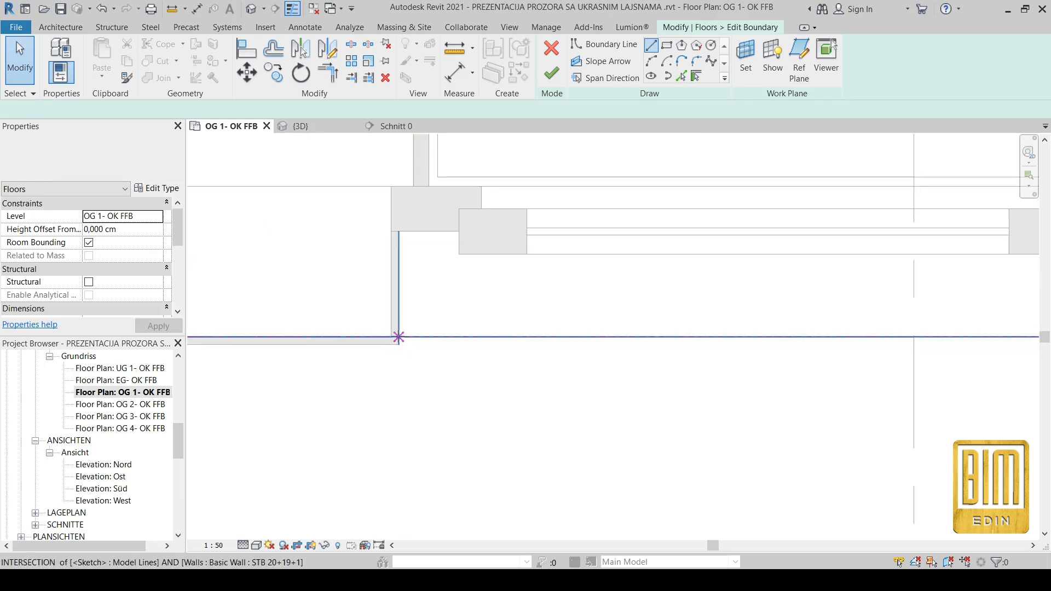
pyautogui.click(391, 337)
pyautogui.click(393, 228)
pyautogui.scroll(-2, 393, 229)
pyautogui.click(888, 230)
pyautogui.click(888, 299)
pyautogui.press('Escape')
pyautogui.press('Escape')
# - Split the straight boundary across the door opening, trim both parts to the recess lines, and finish the floor sketch without saving the project
pyautogui.click(352, 44)
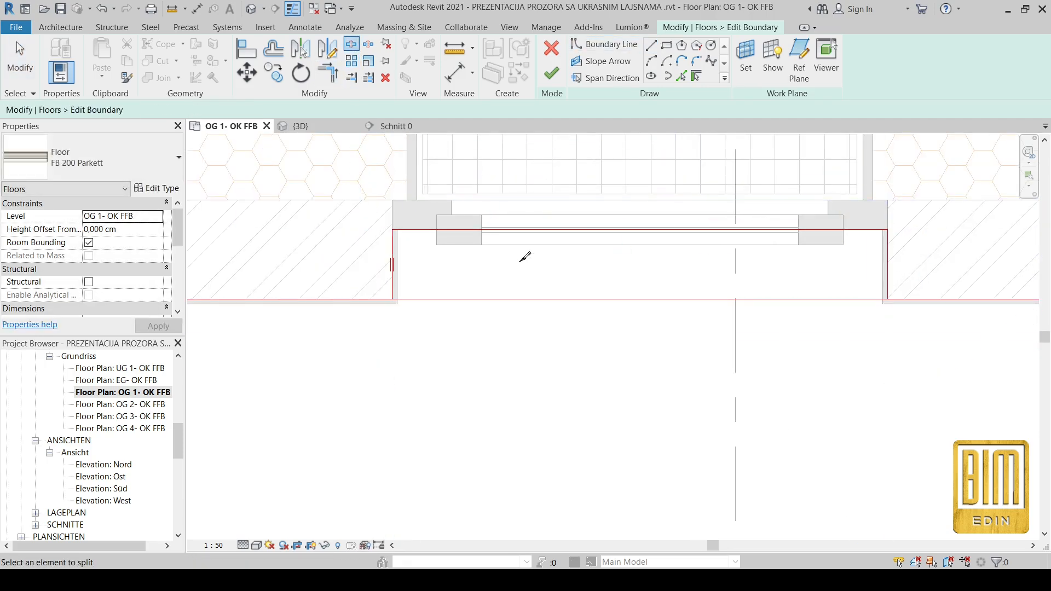
pyautogui.click(541, 299)
pyautogui.click(328, 73)
pyautogui.click(393, 270)
pyautogui.click(361, 300)
pyautogui.click(887, 287)
pyautogui.click(915, 300)
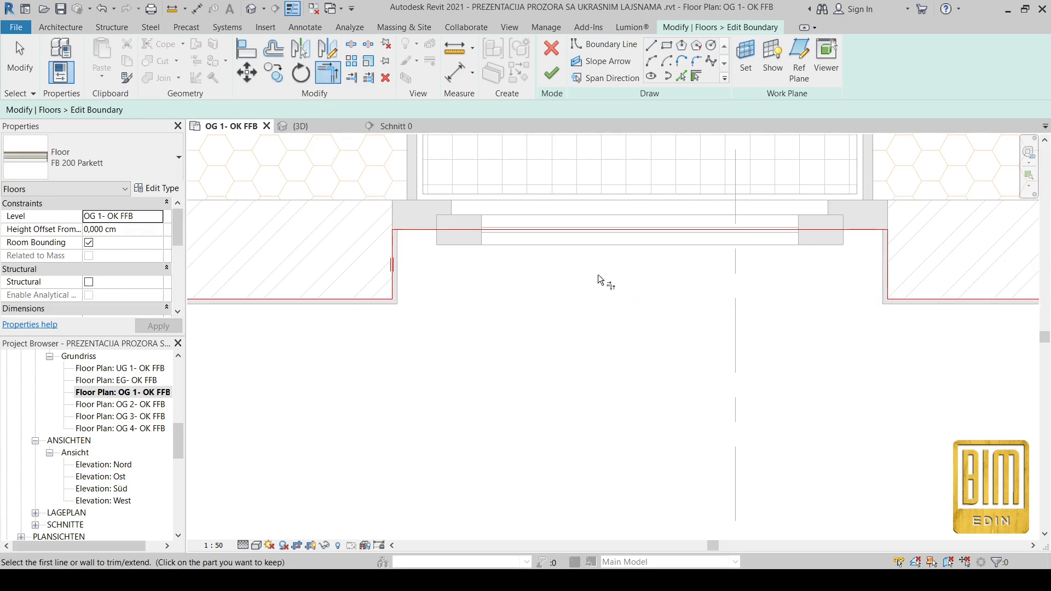
pyautogui.click(549, 73)
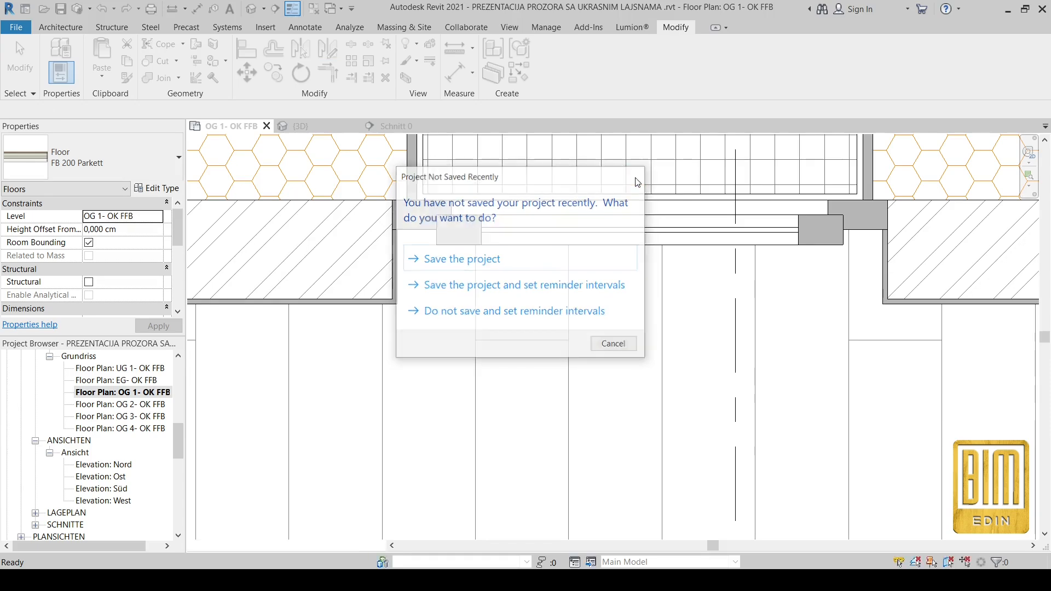
pyautogui.press('Escape')
pyautogui.click(20, 60)
# - Return to the Schnitt 0 section view and lower the balcony door's threshold to finished floor level through its type properties
pyautogui.scroll(-5, 512, 321)
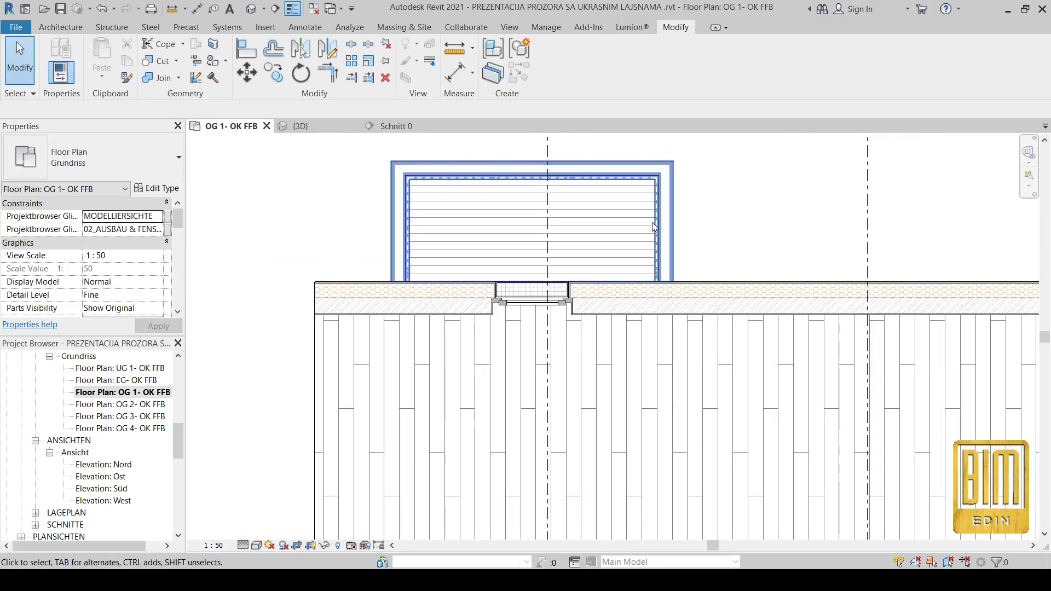
pyautogui.rightClick(547, 146)
pyautogui.click(616, 211)
pyautogui.scroll(5, 549, 402)
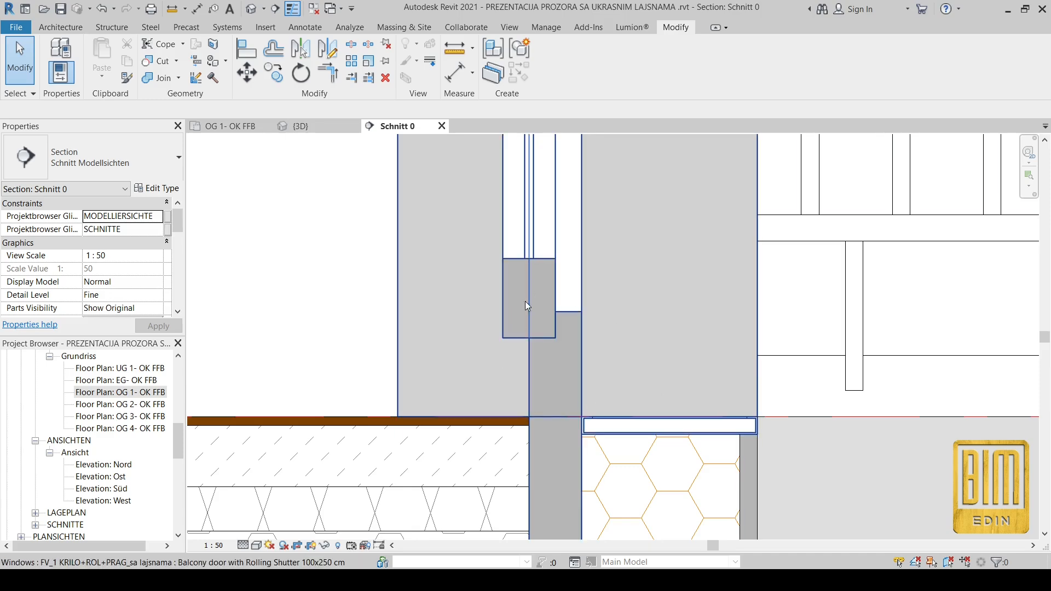
pyautogui.click(553, 291)
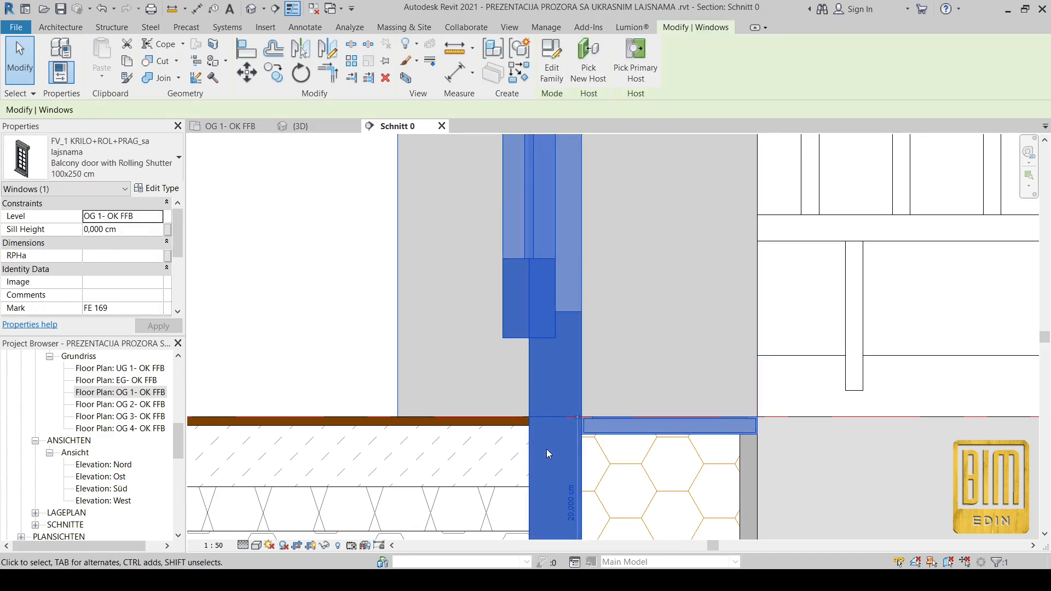
pyautogui.scroll(-3, 548, 453)
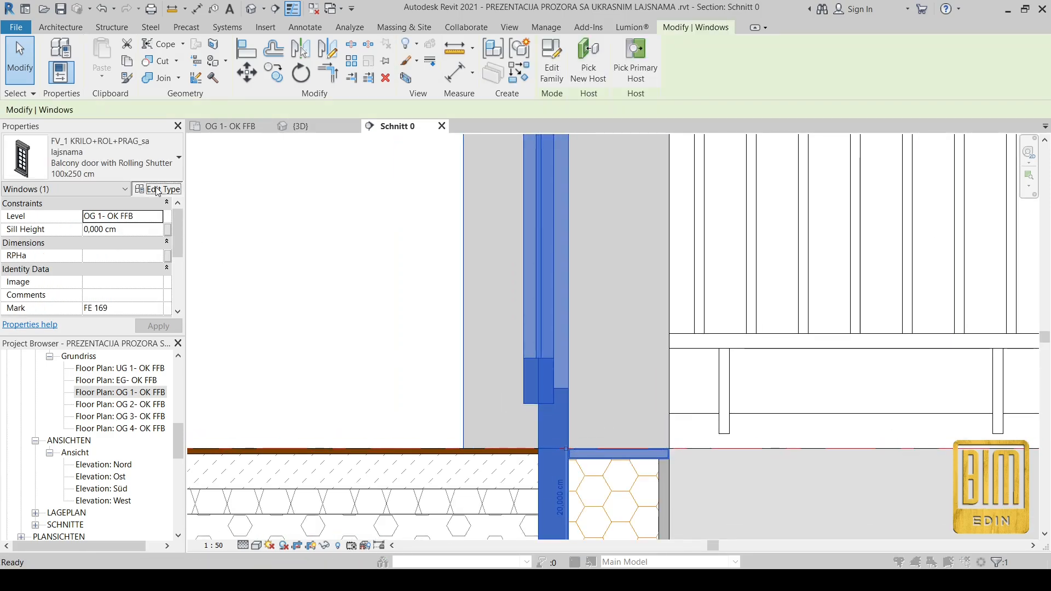
pyautogui.click(157, 189)
pyautogui.scroll(-4, 900, 342)
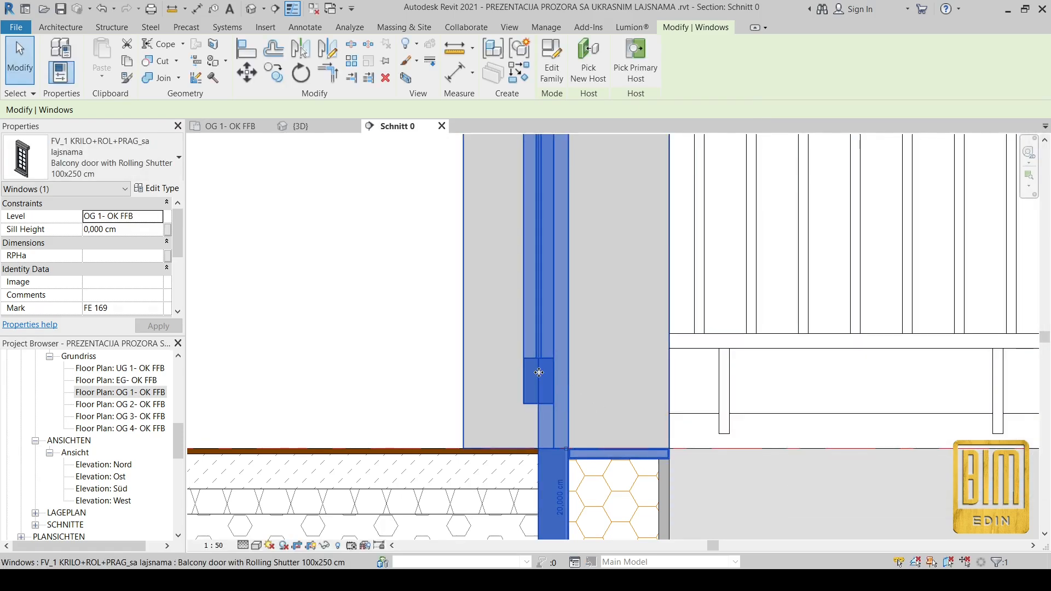
# - Open the balcony door family for editing, and from it open the nested 1KRILNA BALKONSKA VRATA OKVIR + OKNA family
pyautogui.scroll(-5, 562, 487)
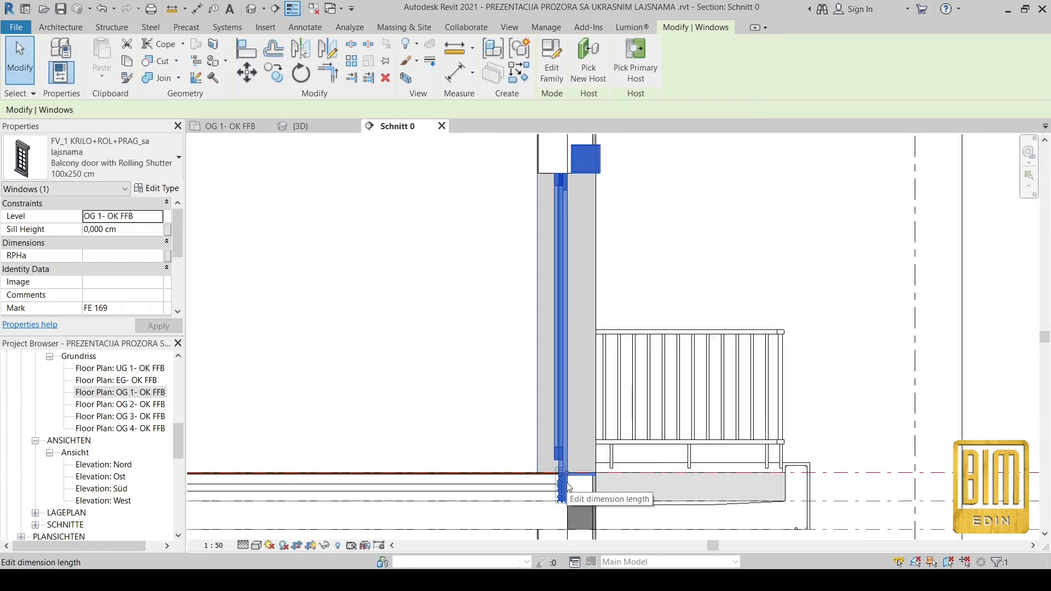
pyautogui.scroll(5, 558, 211)
pyautogui.scroll(4, 570, 244)
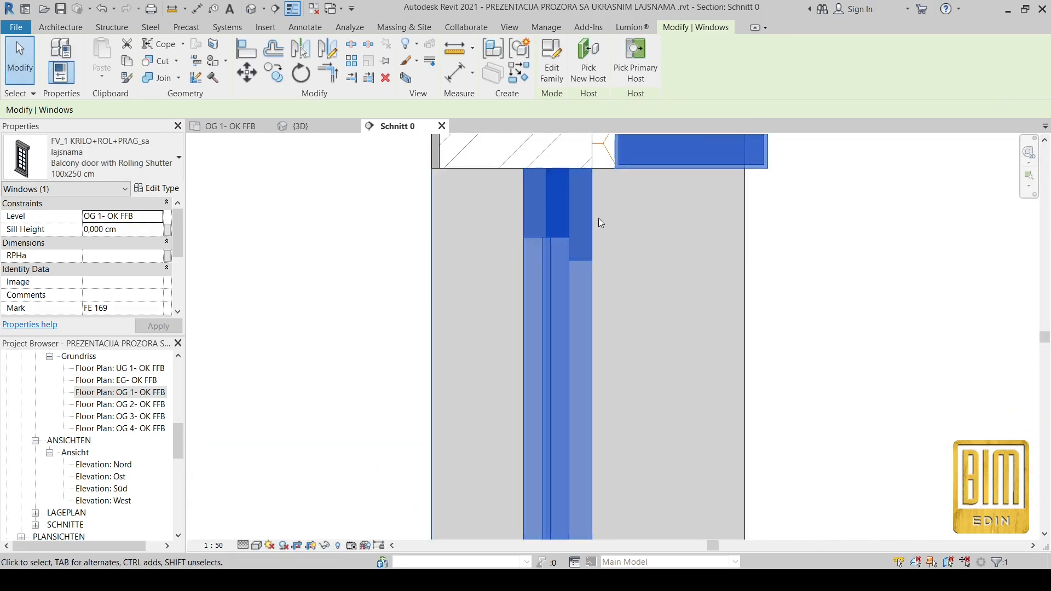
pyautogui.scroll(-5, 599, 218)
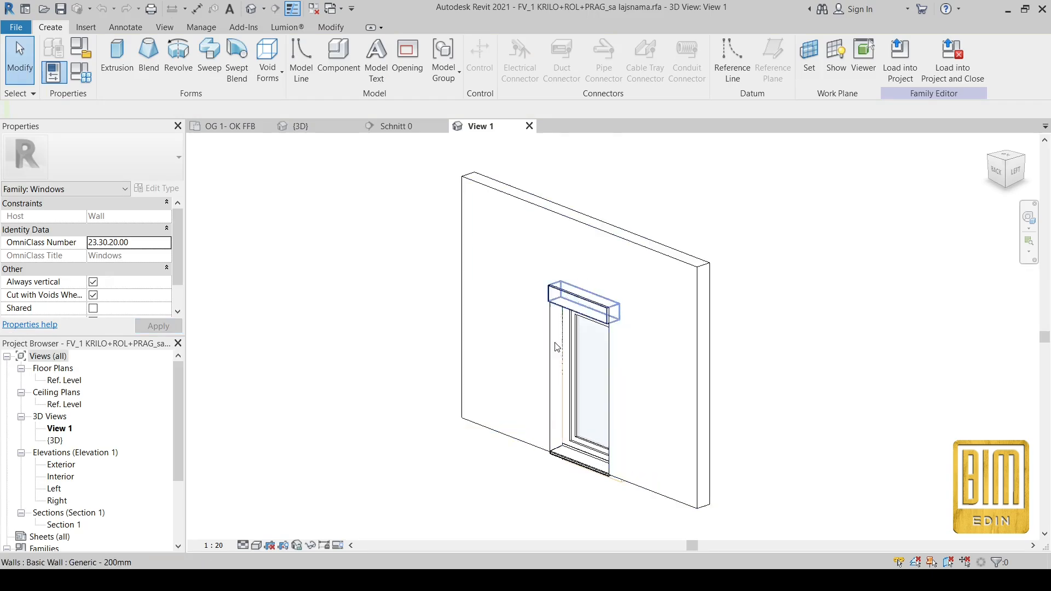
pyautogui.scroll(4, 570, 351)
pyautogui.doubleClick(570, 350)
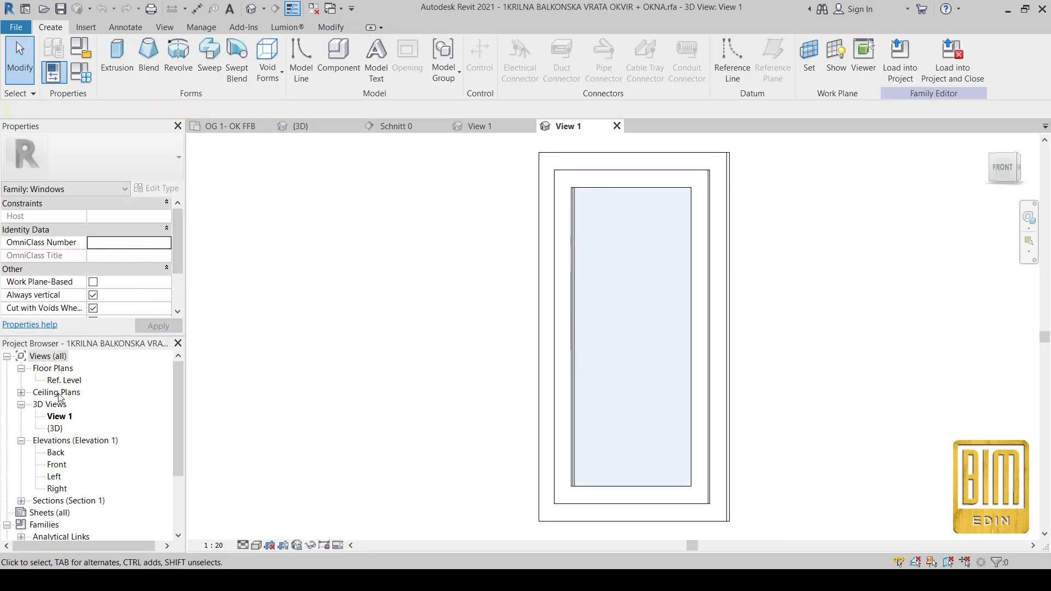
# - In the Front elevation of the 1KRILNA BALKONSKA VRATA OKVIR + OKNA family, set the PRAG dimension to 0
pyautogui.doubleClick(61, 466)
pyautogui.scroll(3, 585, 281)
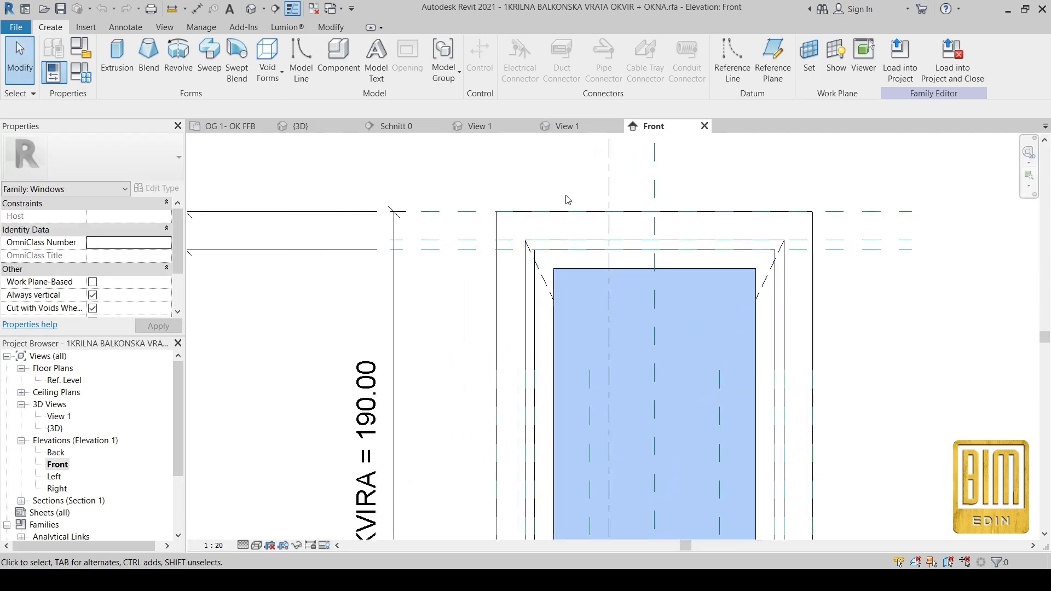
pyautogui.scroll(-3, 585, 280)
pyautogui.scroll(3, 688, 416)
pyautogui.click(775, 377)
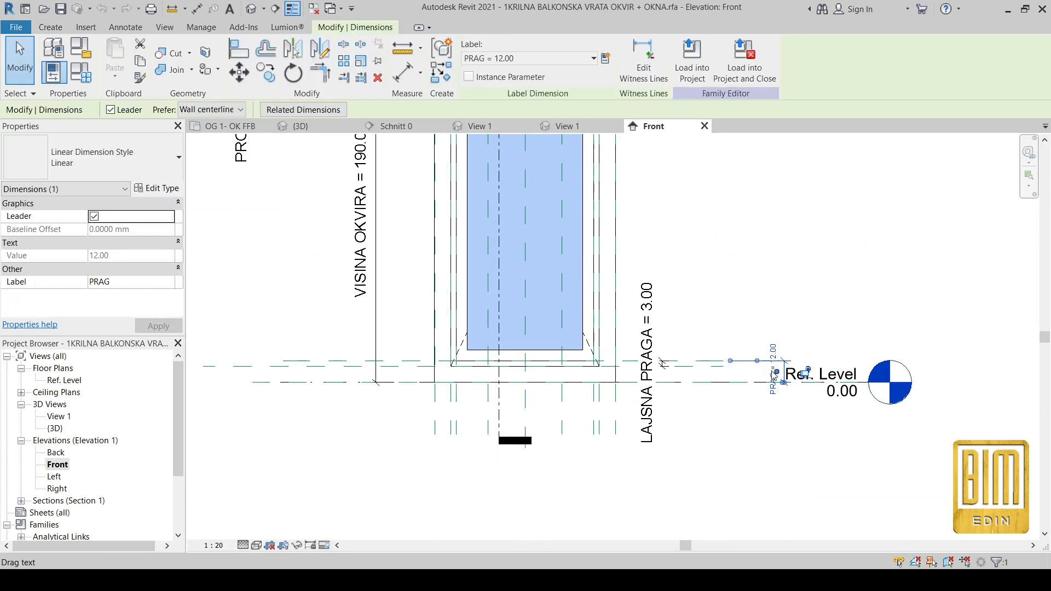
pyautogui.click(775, 358)
pyautogui.write('0')
pyautogui.press('Return')
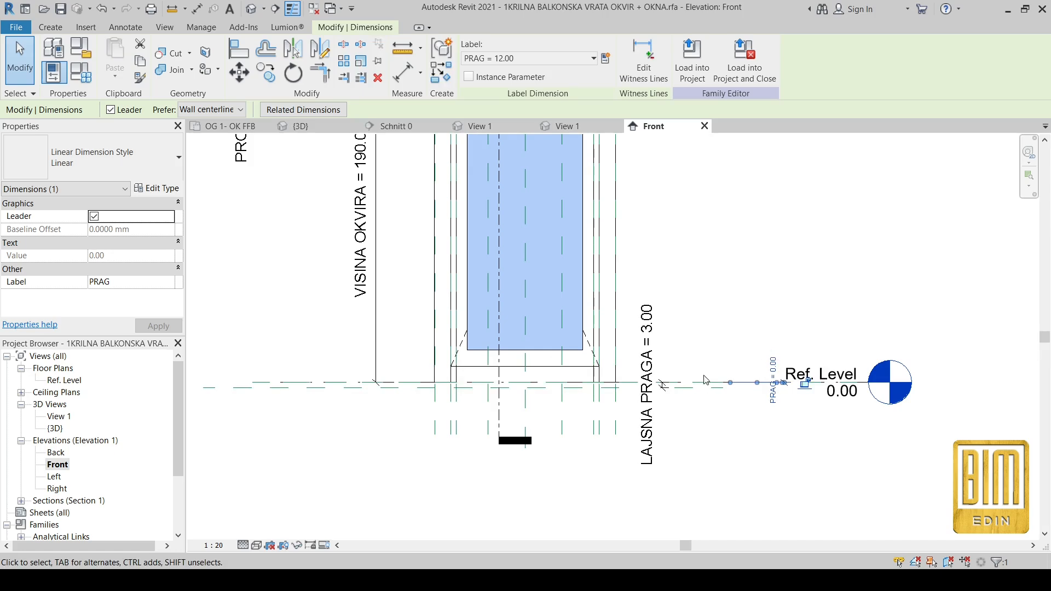
# - Set the LAJSNA PRAGA dimension beside the threshold to 0
pyautogui.click(652, 356)
pyautogui.click(656, 359)
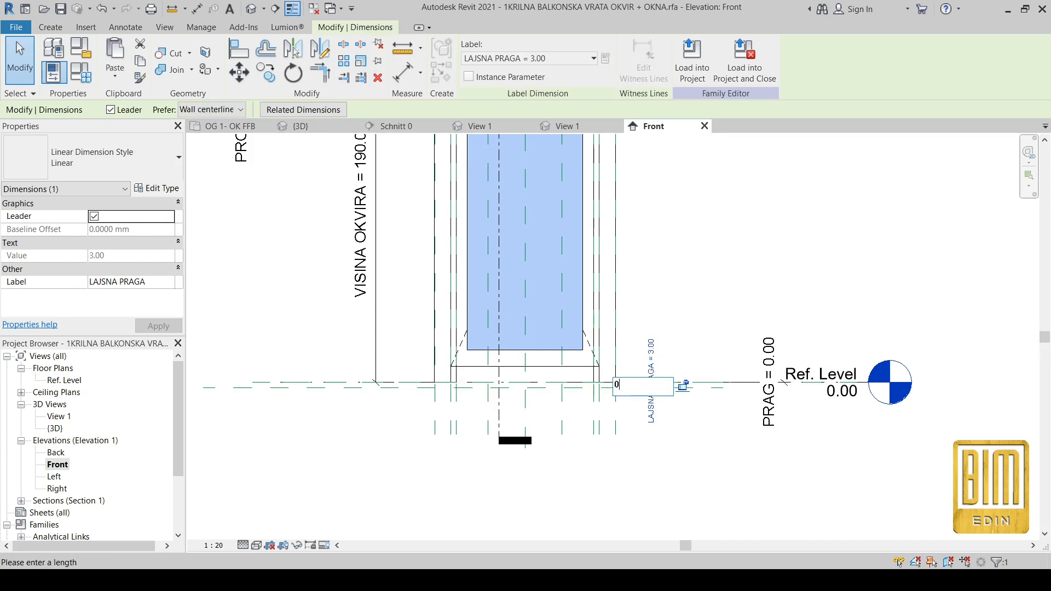
pyautogui.write('0')
pyautogui.press('Return')
pyautogui.scroll(-3, 547, 230)
pyautogui.scroll(3, 548, 230)
# - Set the nested window's Offset from Host to 5.00 and align its top edge with the reference plane just below the frame's top
pyautogui.click(580, 231)
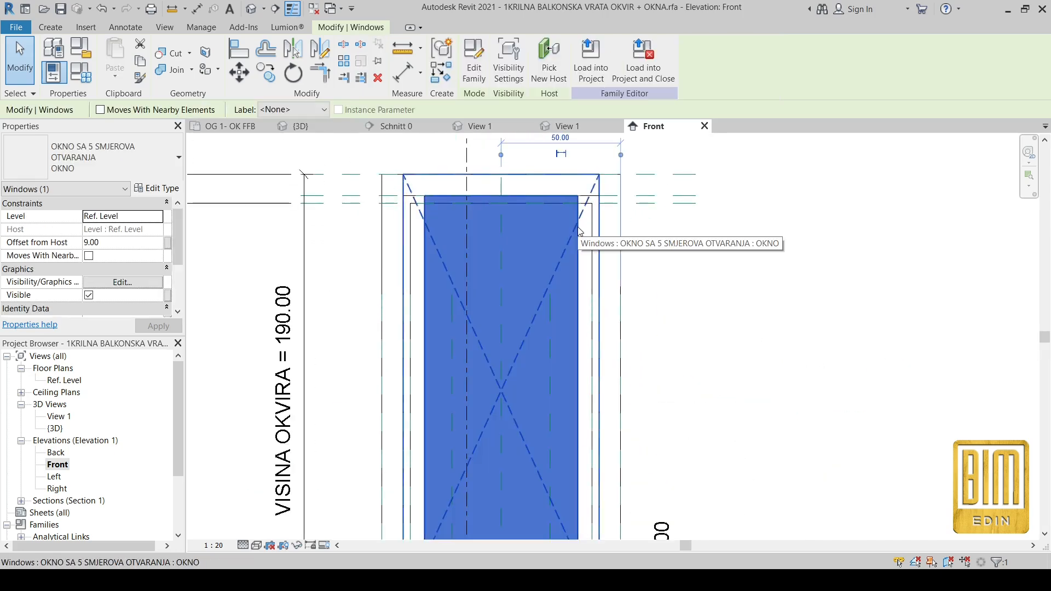
pyautogui.click(140, 244)
pyautogui.write('5.00')
pyautogui.press('Return')
pyautogui.click(240, 53)
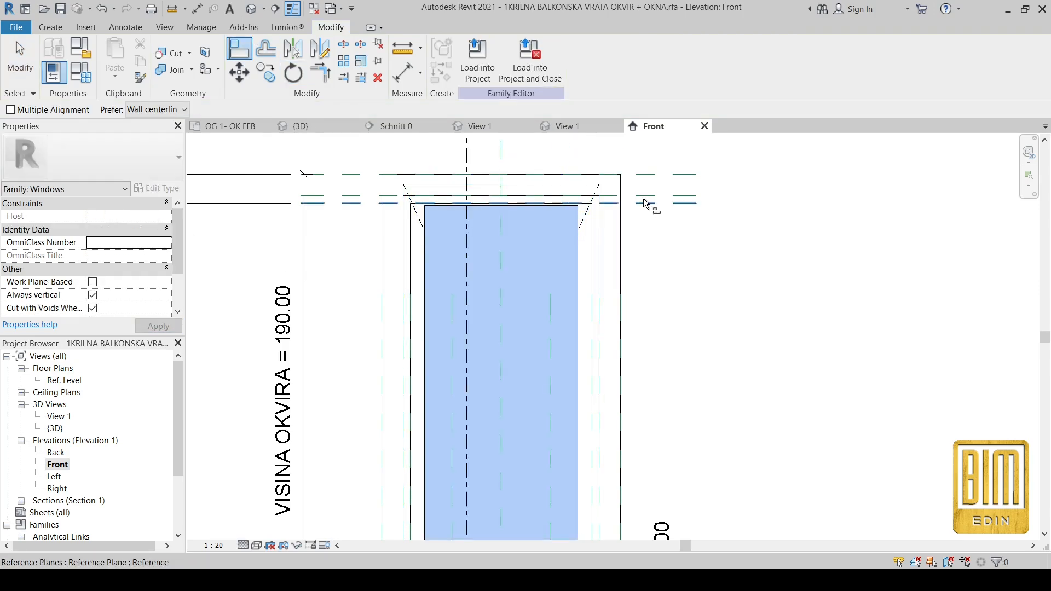
pyautogui.scroll(2, 642, 198)
pyautogui.click(641, 193)
pyautogui.click(567, 174)
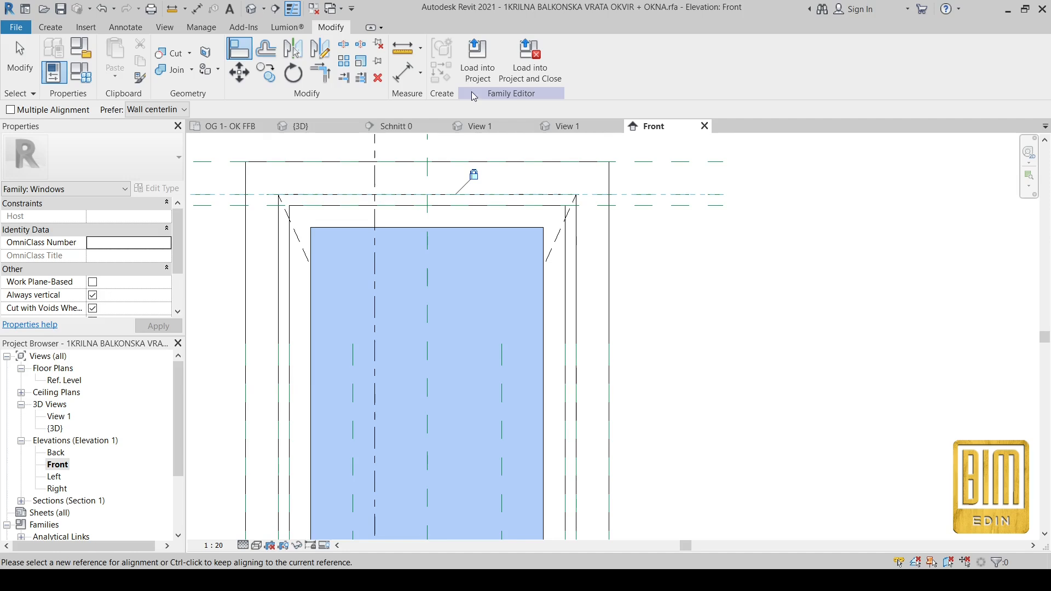
# - Load the edited frame family into the FV_1 KRILO+ROL+PRAG_sa lajsnama.rfa balcony door family
pyautogui.click(477, 60)
pyautogui.click(444, 235)
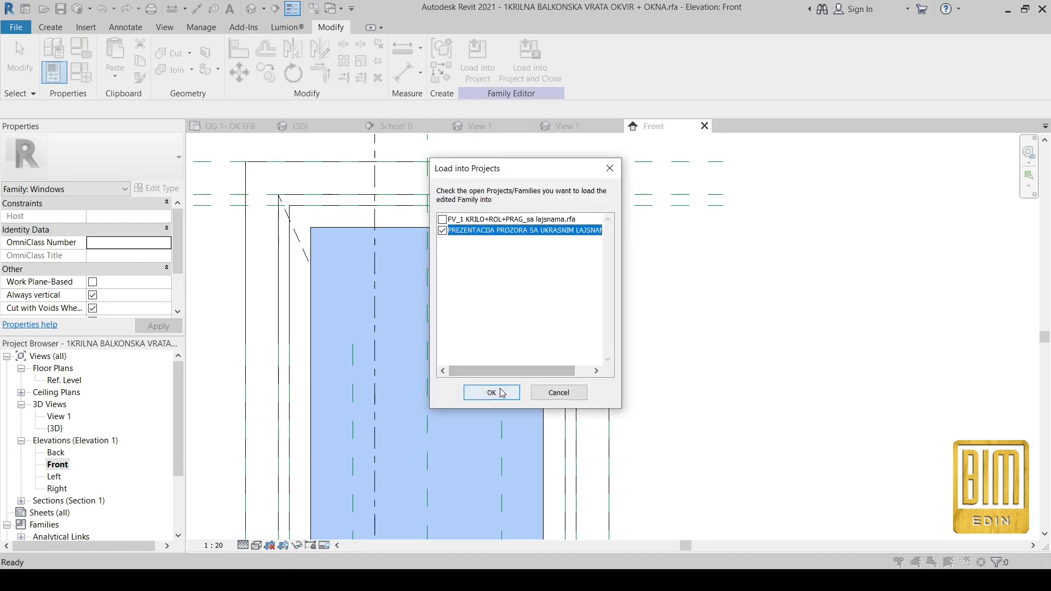
pyautogui.click(443, 220)
pyautogui.click(492, 393)
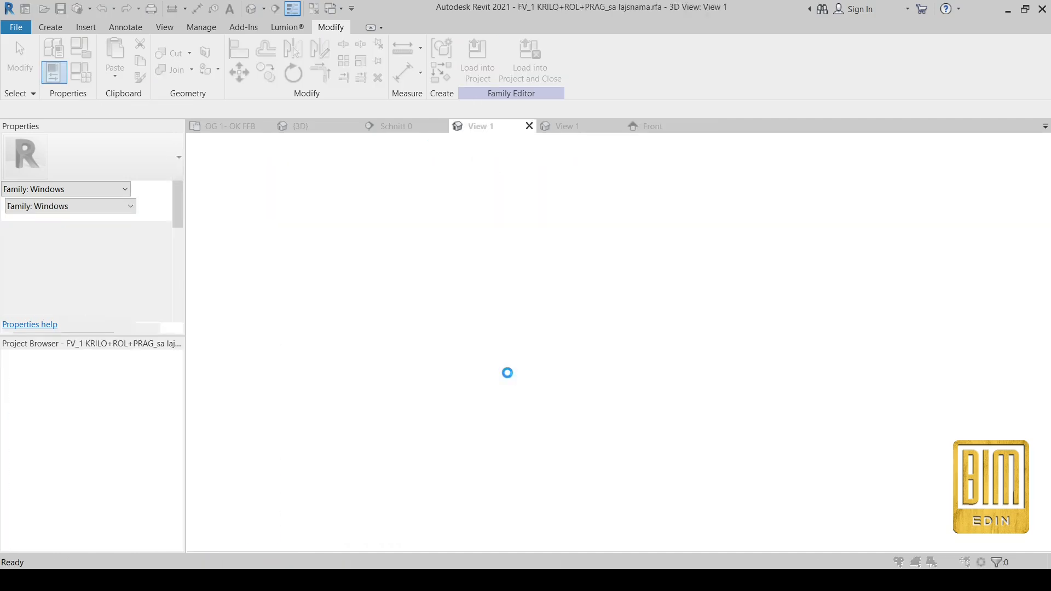
pyautogui.click(596, 300)
pyautogui.click(588, 325)
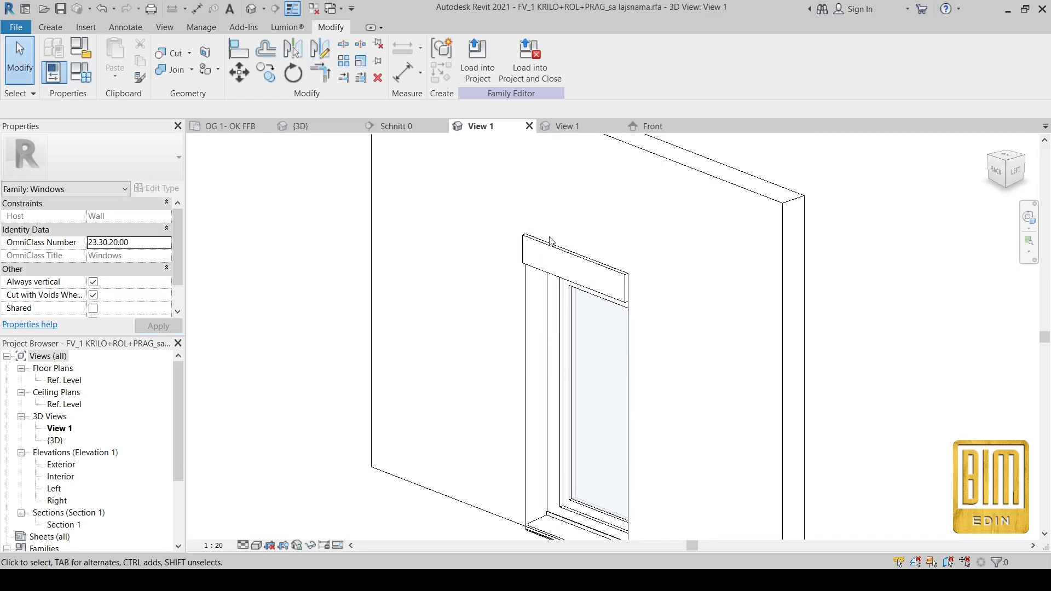
# - Load the updated balcony door family into the PREZENTACIJA PROZORA SA UKRASNIM LAJSNAMA project and check the threshold in section
pyautogui.click(475, 57)
pyautogui.click(445, 230)
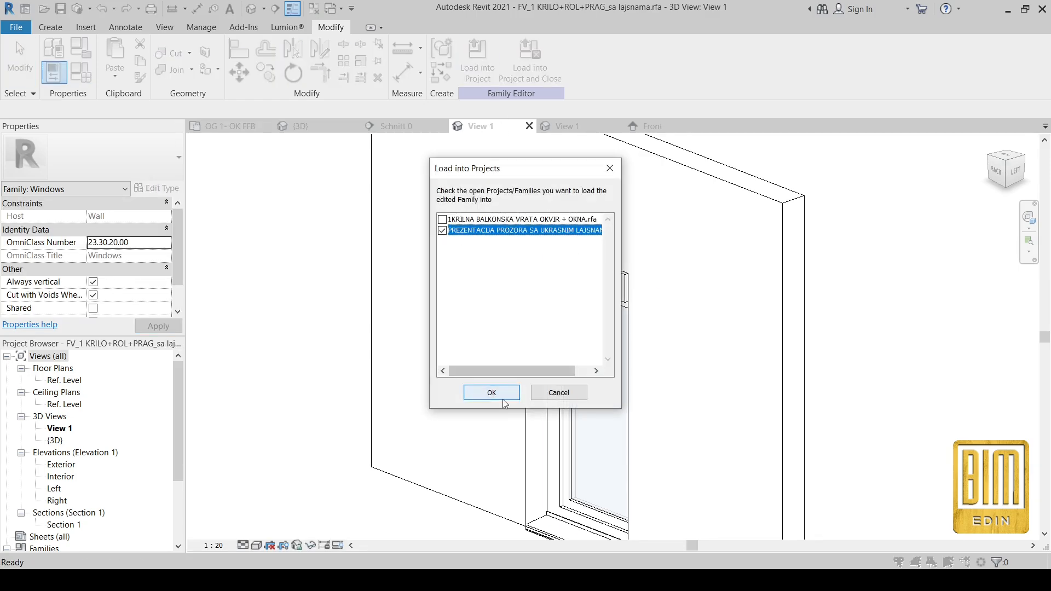
pyautogui.click(496, 393)
pyautogui.click(471, 260)
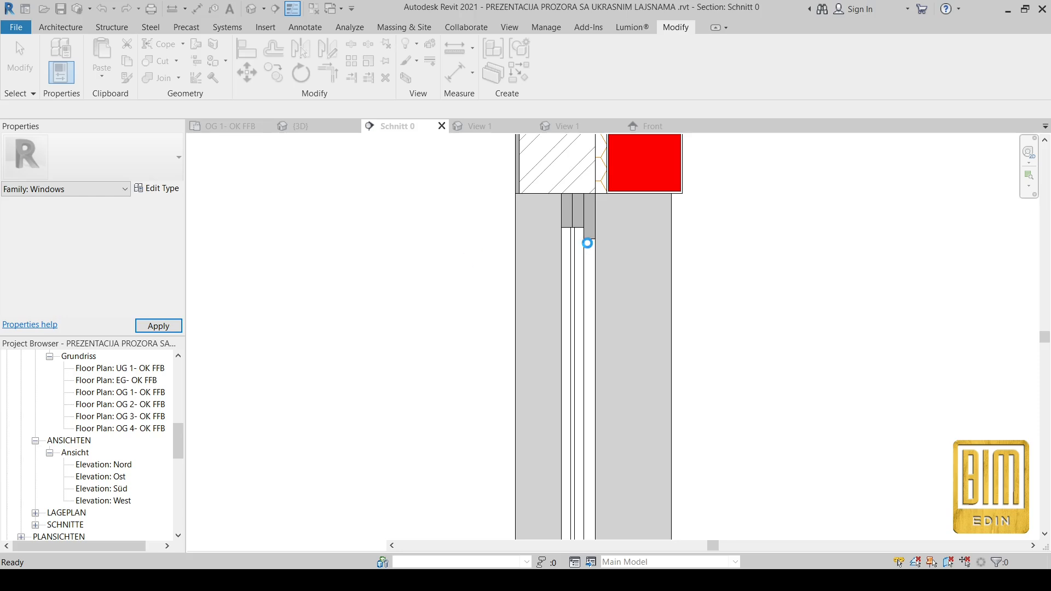
pyautogui.scroll(-5, 468, 213)
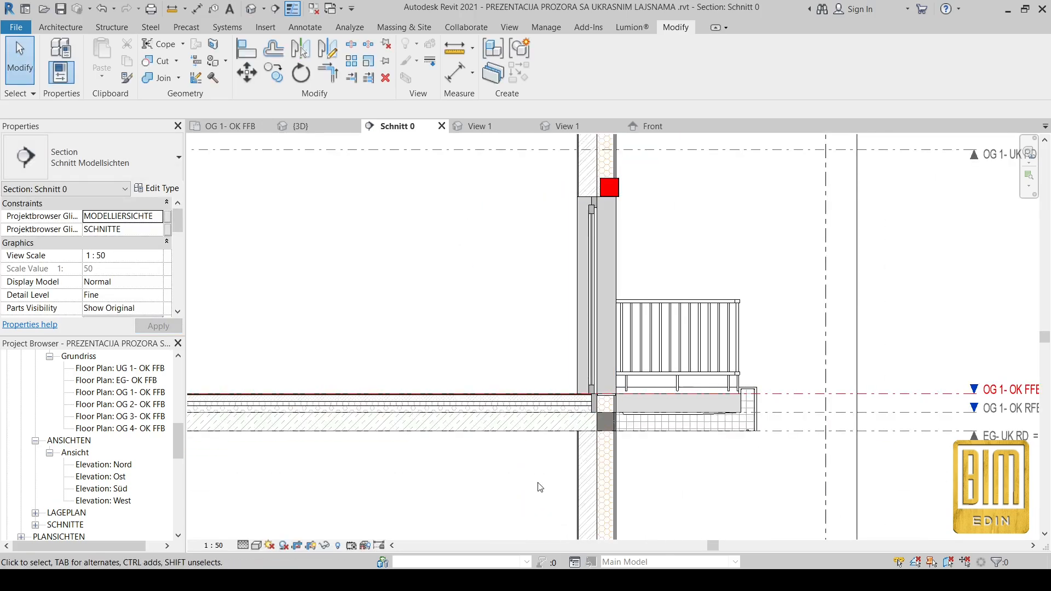
pyautogui.scroll(6, 637, 293)
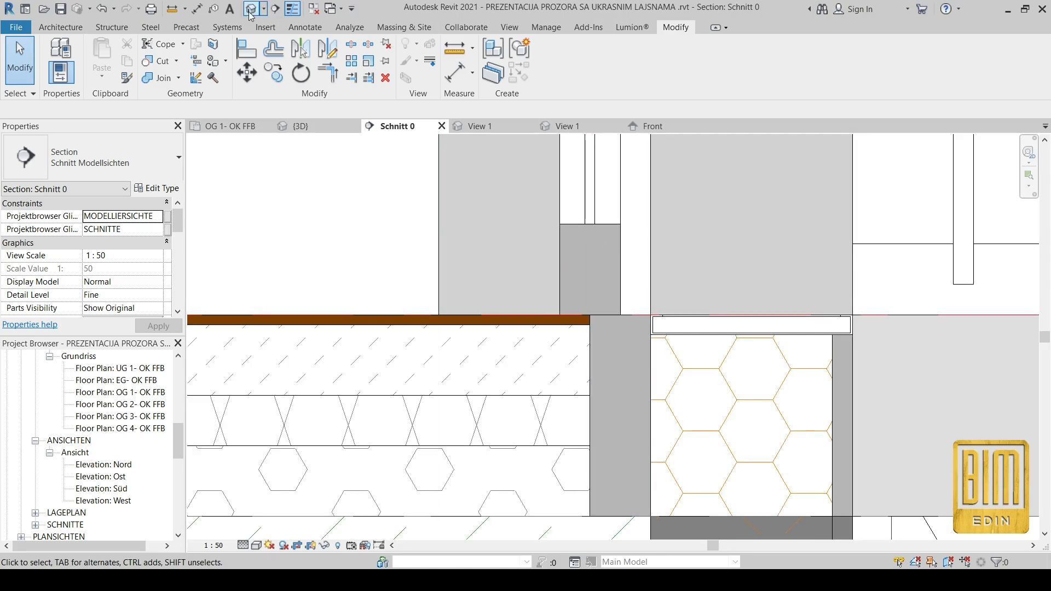
# - Switch to the project's 3D view and reset its temporary hide/isolate to show the whole model
pyautogui.click(251, 10)
pyautogui.keyDown('shift'); pyautogui.moveTo(558, 381); pyautogui.dragTo(767, 384, button='middle'); pyautogui.keyUp('shift')
pyautogui.scroll(6, 622, 338)
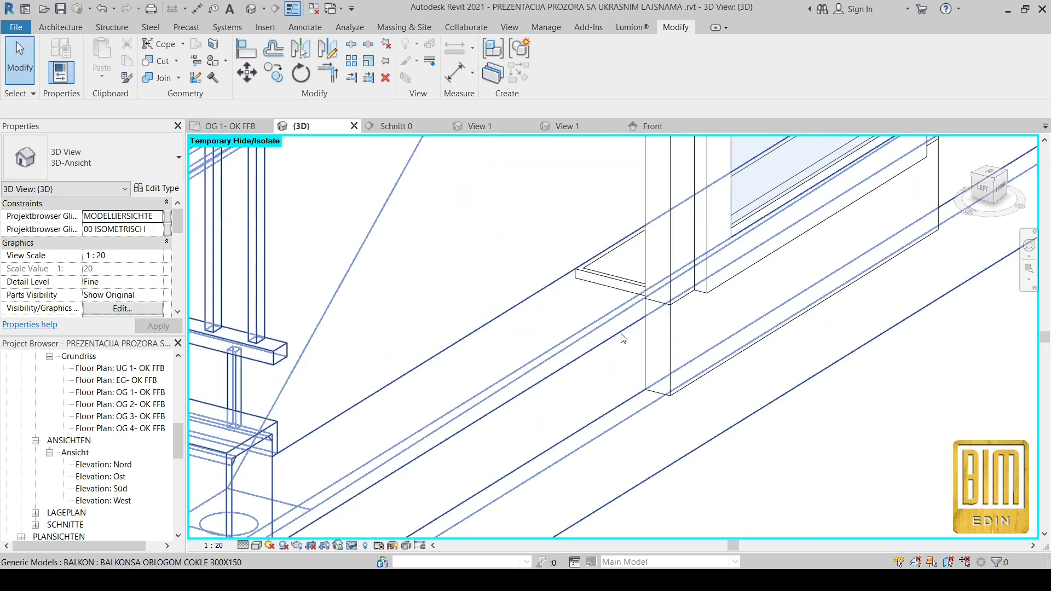
pyautogui.scroll(-4, 603, 372)
pyautogui.moveTo(603, 376)
pyautogui.keyDown('shift'); pyautogui.mouseDown(button='middle')
pyautogui.moveTo(725, 421)
pyautogui.moveTo(664, 370)
pyautogui.moveTo(649, 322)
pyautogui.moveTo(629, 370)
pyautogui.moveTo(613, 368)
pyautogui.mouseUp(button='middle'); pyautogui.keyUp('shift')
pyautogui.click(392, 544)
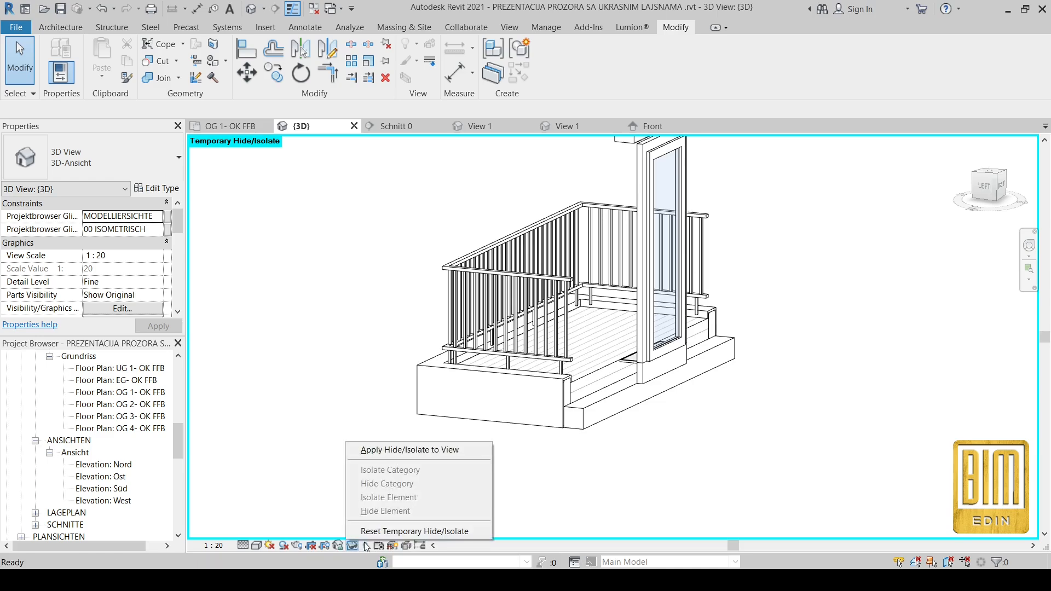
pyautogui.click(411, 531)
# - Reveal hidden elements in the 3D view and unhide the section box
pyautogui.scroll(-5, 539, 310)
pyautogui.scroll(-1, 118, 300)
pyautogui.scroll(-5, 117, 300)
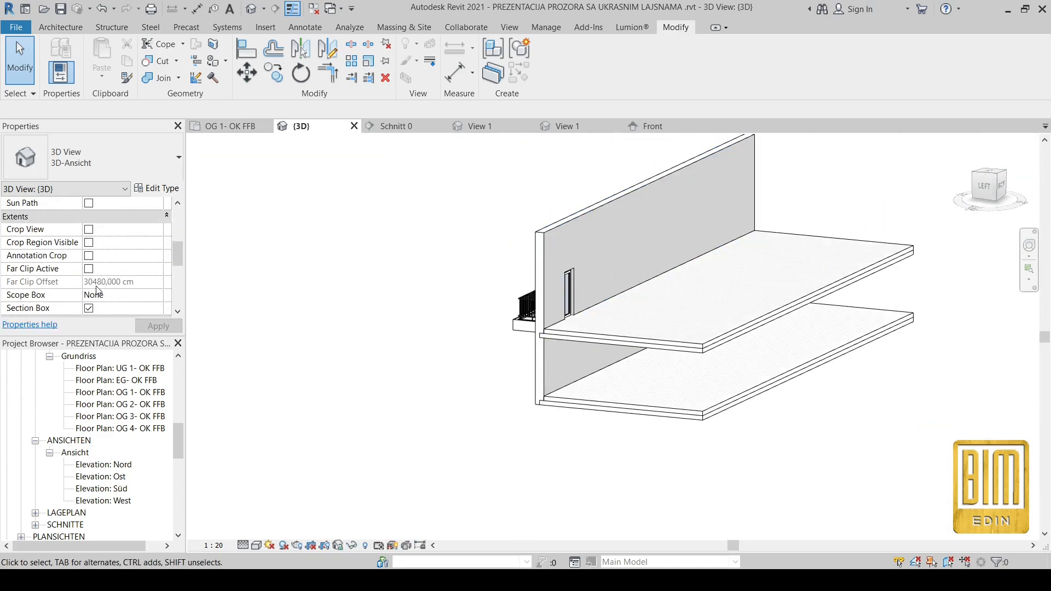
pyautogui.click(365, 545)
pyautogui.click(379, 256)
pyautogui.click(563, 75)
pyautogui.click(620, 82)
# - Resize the section box so its faces cut through the balcony, balcony door and adjoining floor layers
pyautogui.click(479, 225)
pyautogui.moveTo(818, 285); pyautogui.dragTo(687, 267)
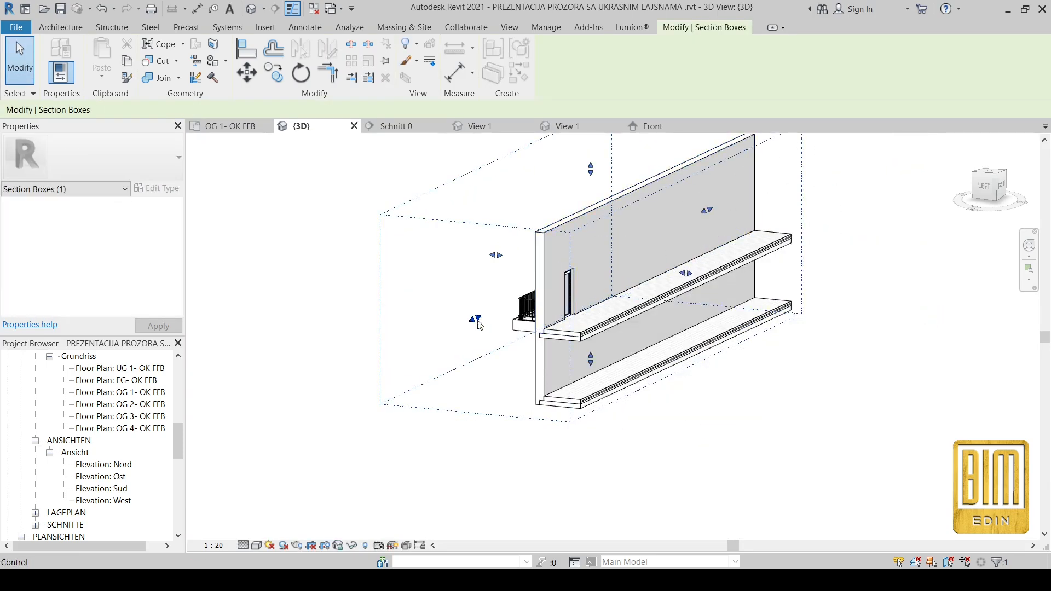
pyautogui.scroll(2, 745, 260)
pyautogui.scroll(-2, 679, 266)
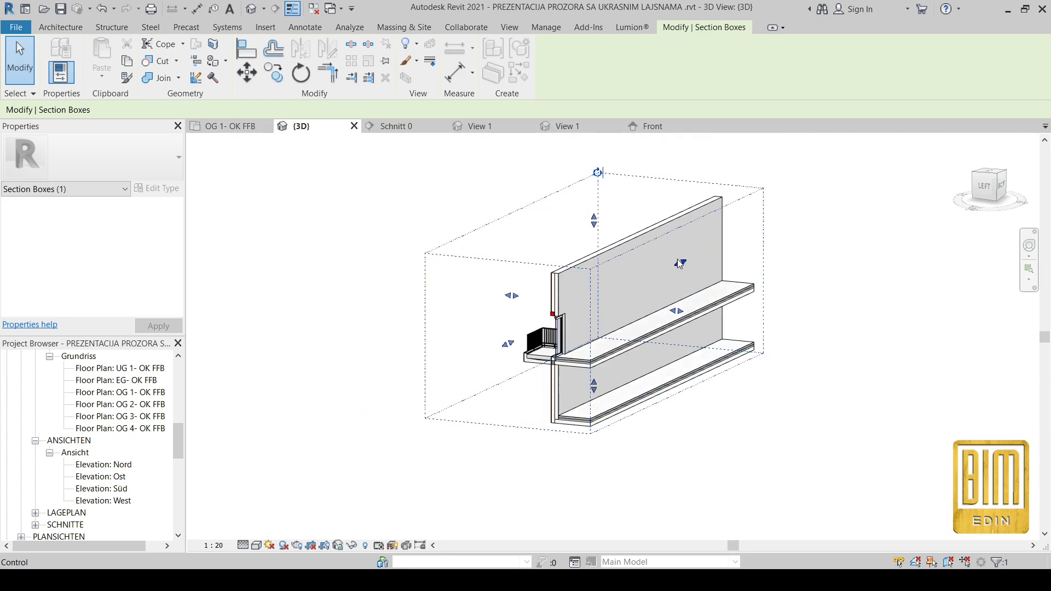
pyautogui.scroll(5, 485, 350)
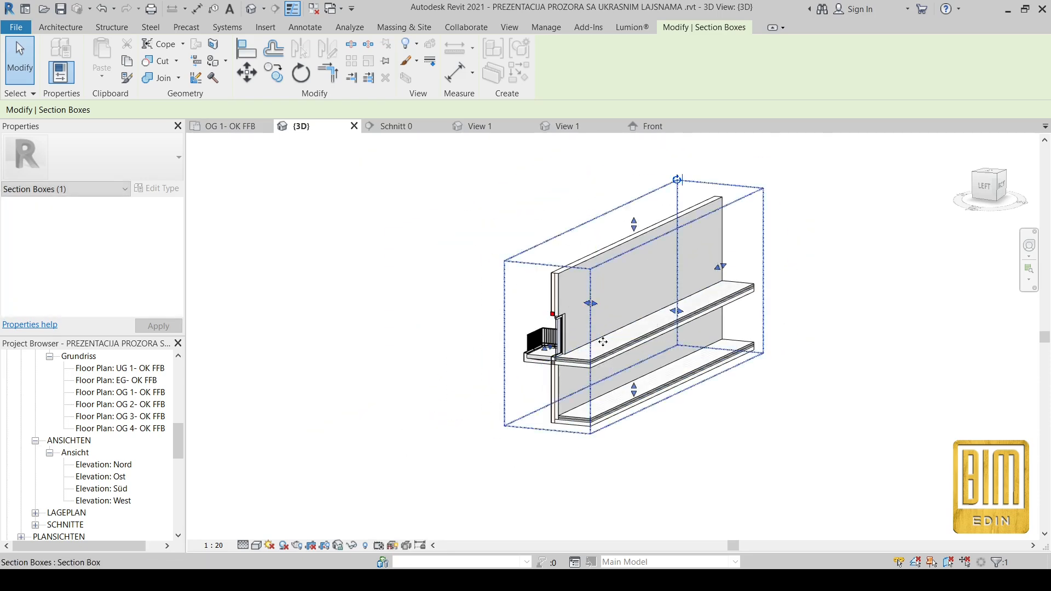
pyautogui.scroll(4, 485, 351)
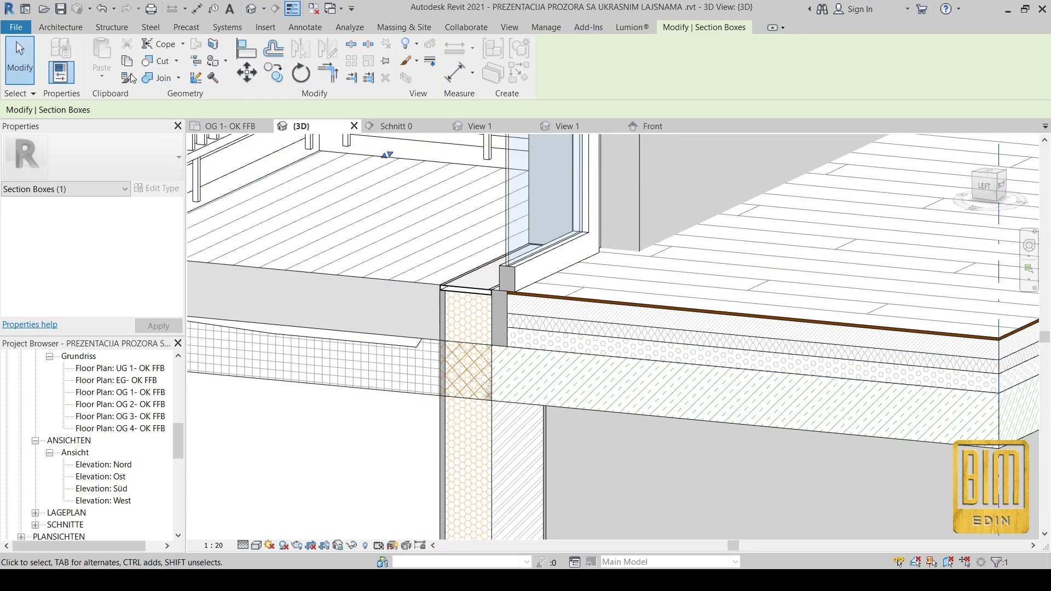
# - Join the balcony slab's geometry with the WD weich 18 + 2 wall below the door
pyautogui.click(148, 78)
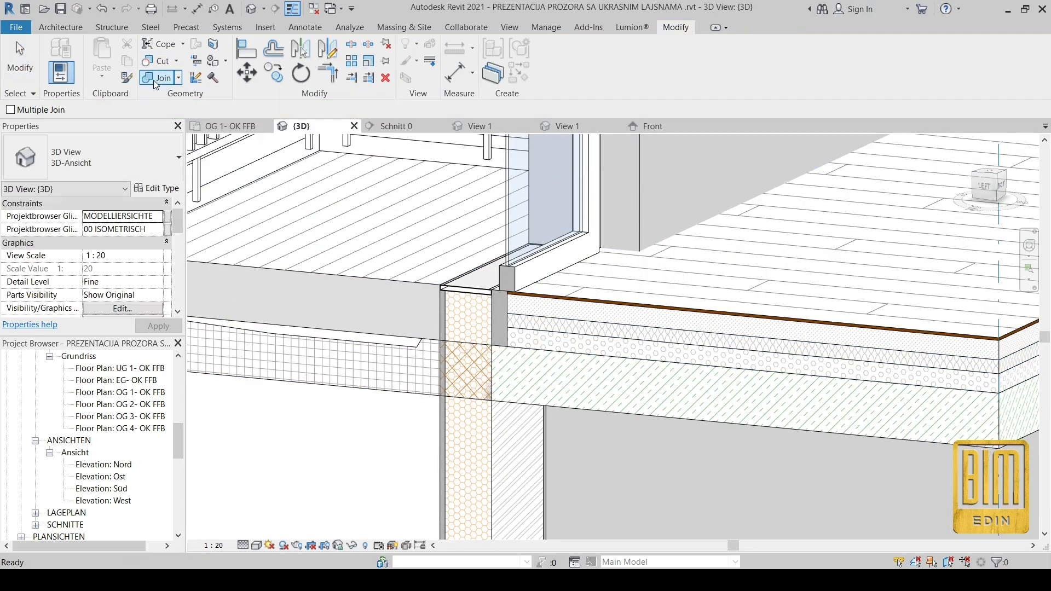
pyautogui.click(400, 353)
pyautogui.click(448, 425)
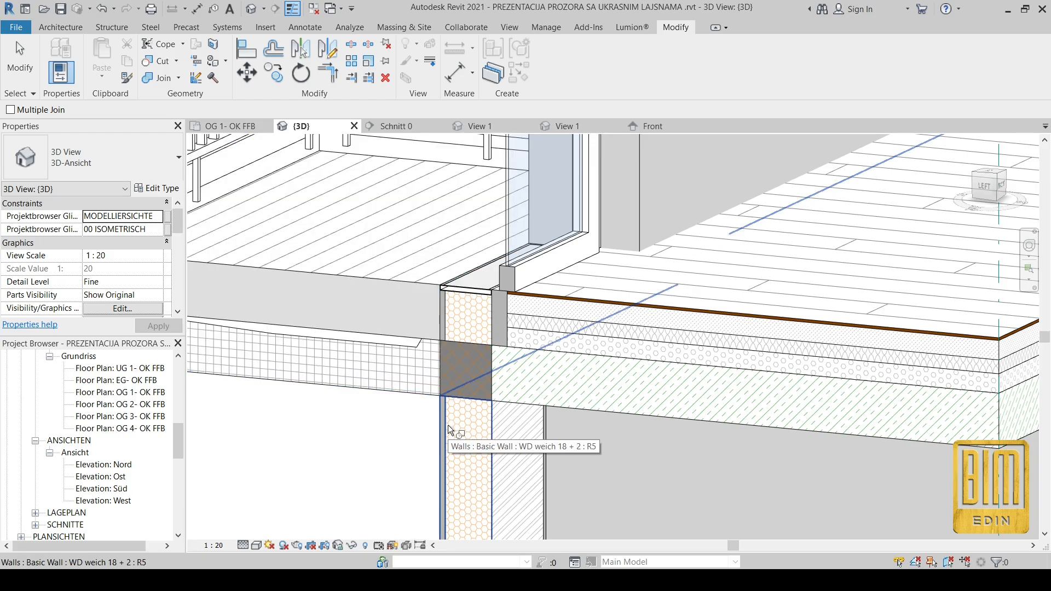
pyautogui.scroll(-5, 456, 422)
pyautogui.press('Escape')
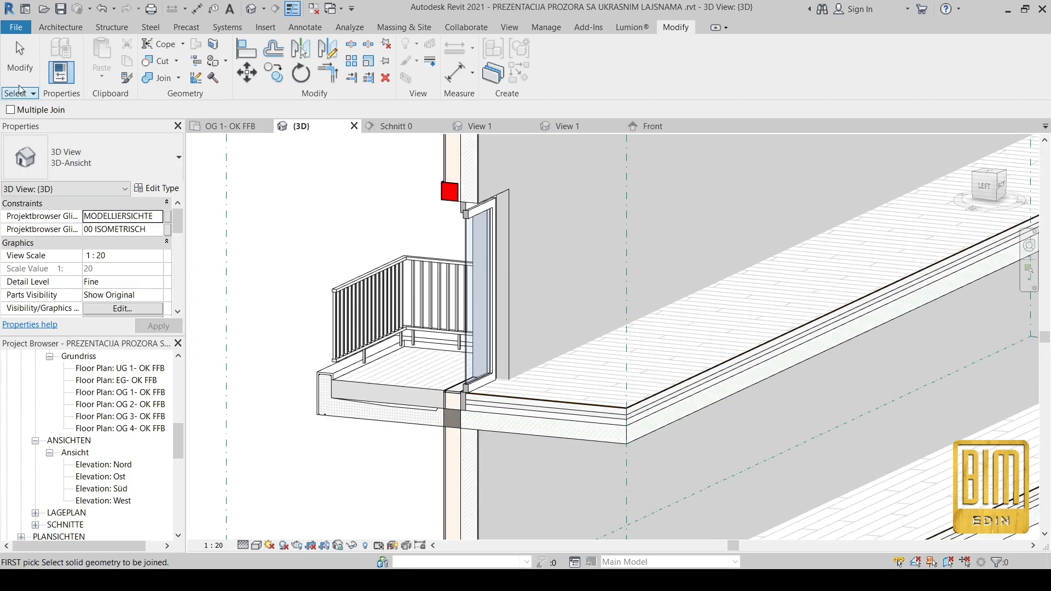
pyautogui.scroll(6, 448, 236)
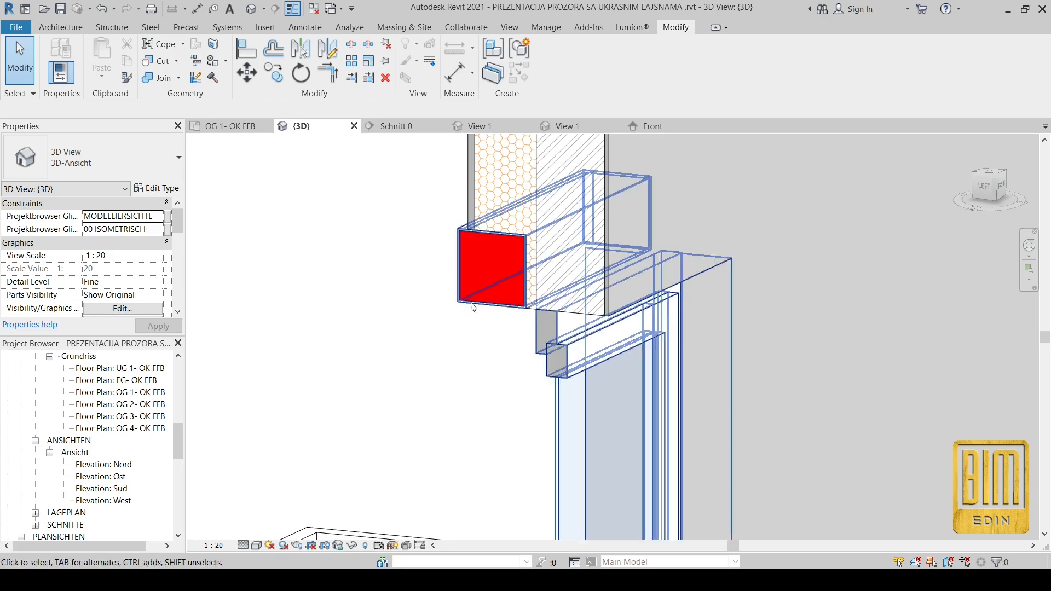
pyautogui.click(577, 363)
pyautogui.click(156, 188)
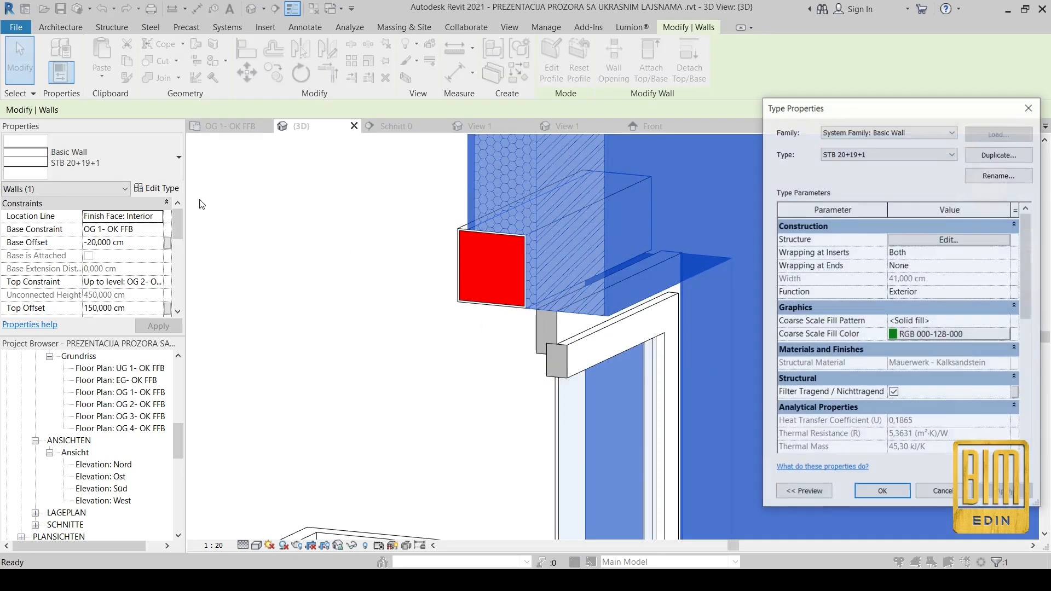
pyautogui.scroll(-6, 923, 282)
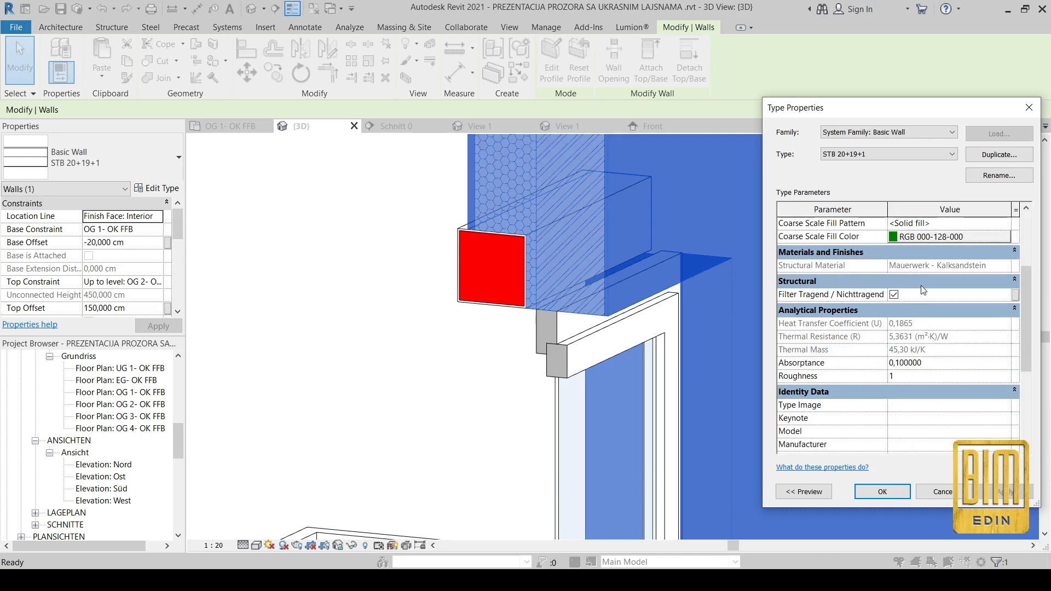
pyautogui.click(1029, 108)
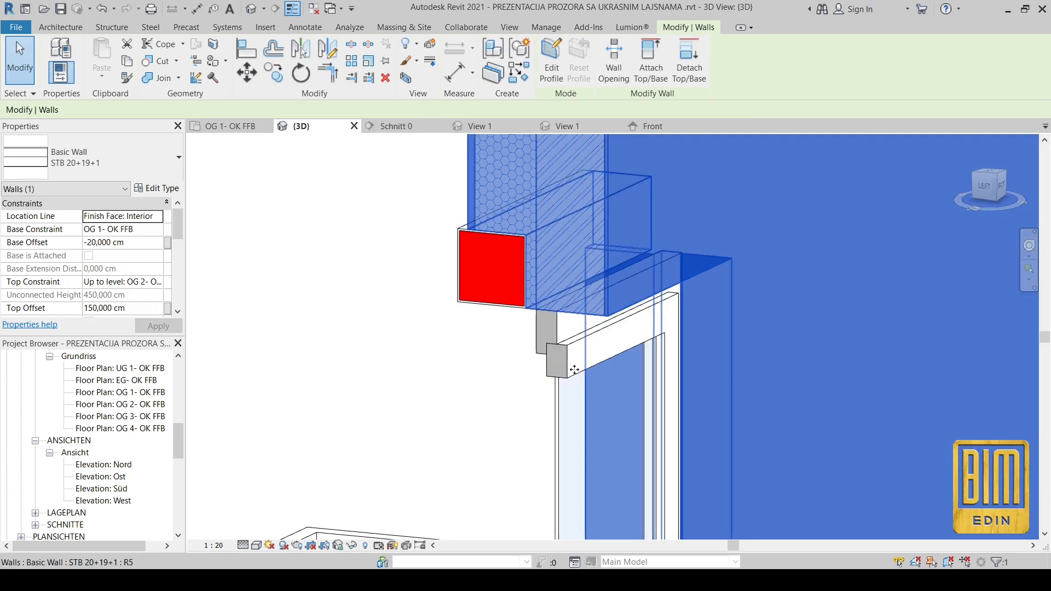
# - In the 100x250 cm balcony door's type properties, set the shutter box distance KUTIJA OD VANJSKE IVICE ZI to -17,000 cm
pyautogui.click(613, 416)
pyautogui.click(171, 190)
pyautogui.scroll(-10, 913, 324)
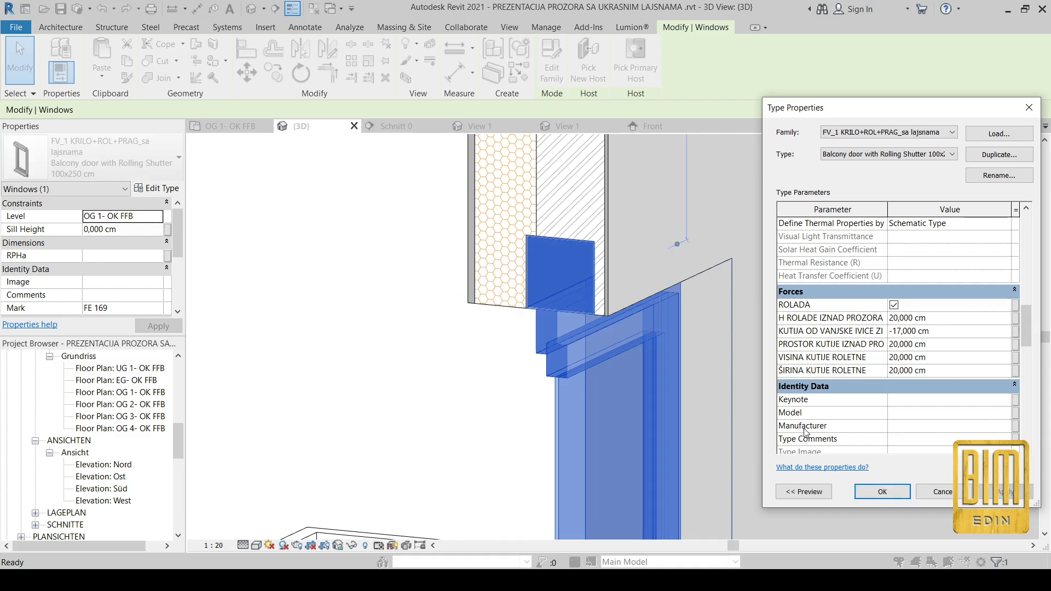
pyautogui.click(880, 491)
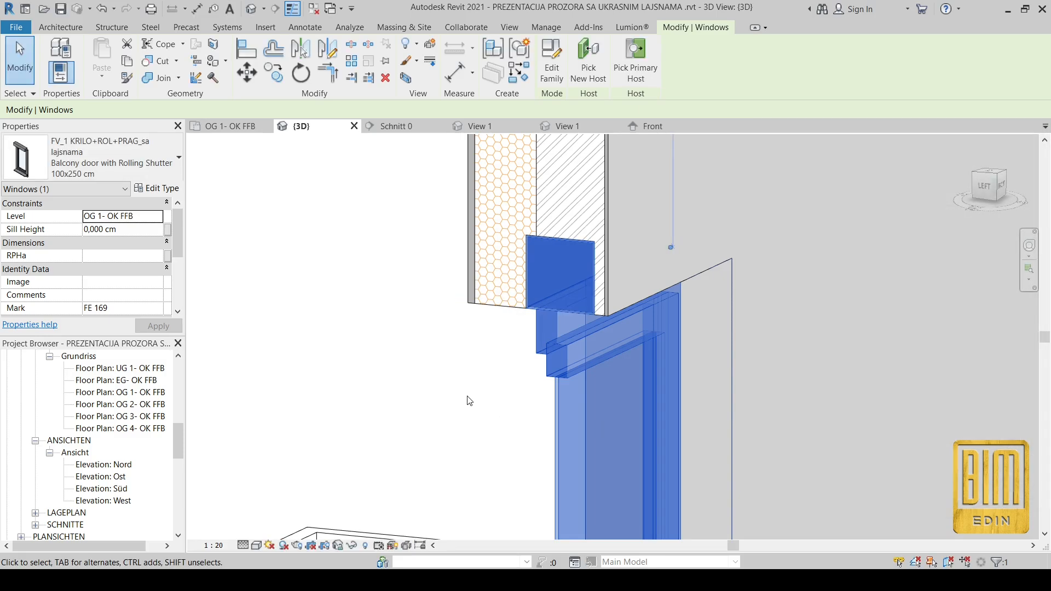
pyautogui.scroll(-4, 470, 399)
pyautogui.press('Escape')
pyautogui.scroll(5, 550, 221)
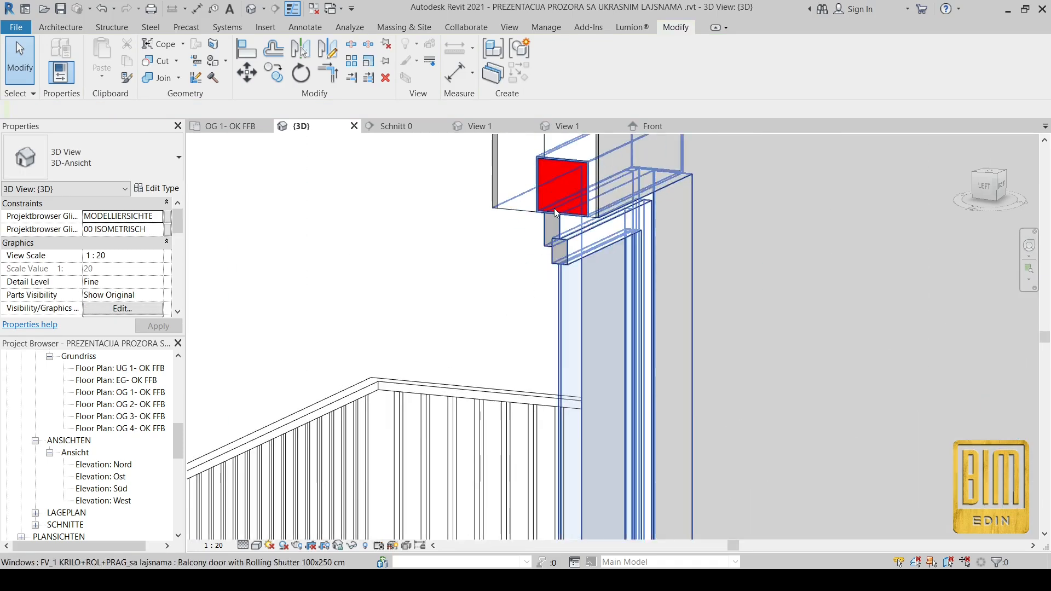
# - Open the OG 1- OK FFB floor plan, go from it to section Schnitt 0, and examine the shutter box above the balcony door
pyautogui.doubleClick(117, 392)
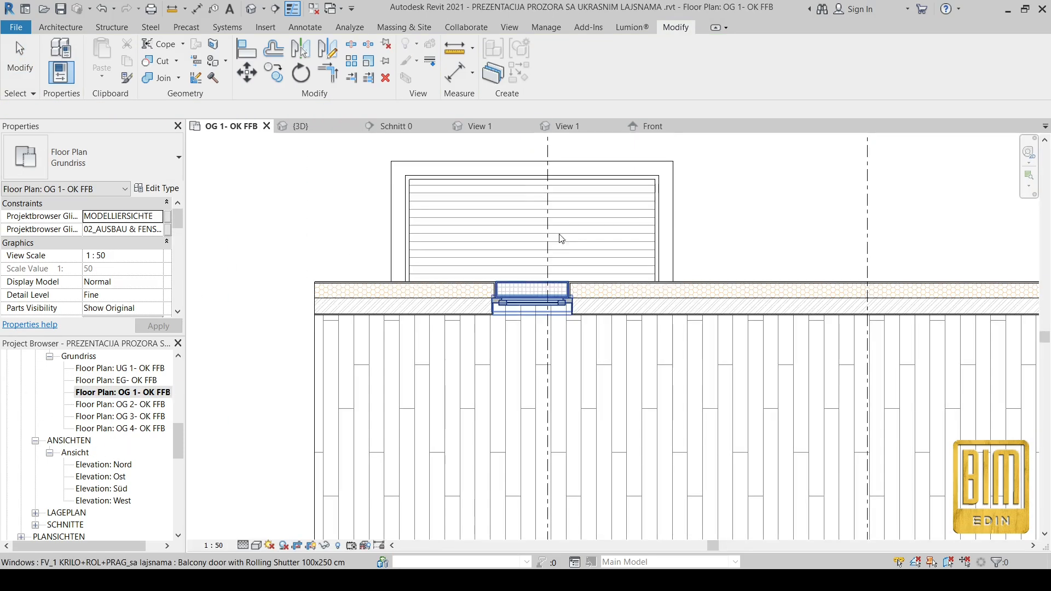
pyautogui.rightClick(553, 156)
pyautogui.click(584, 218)
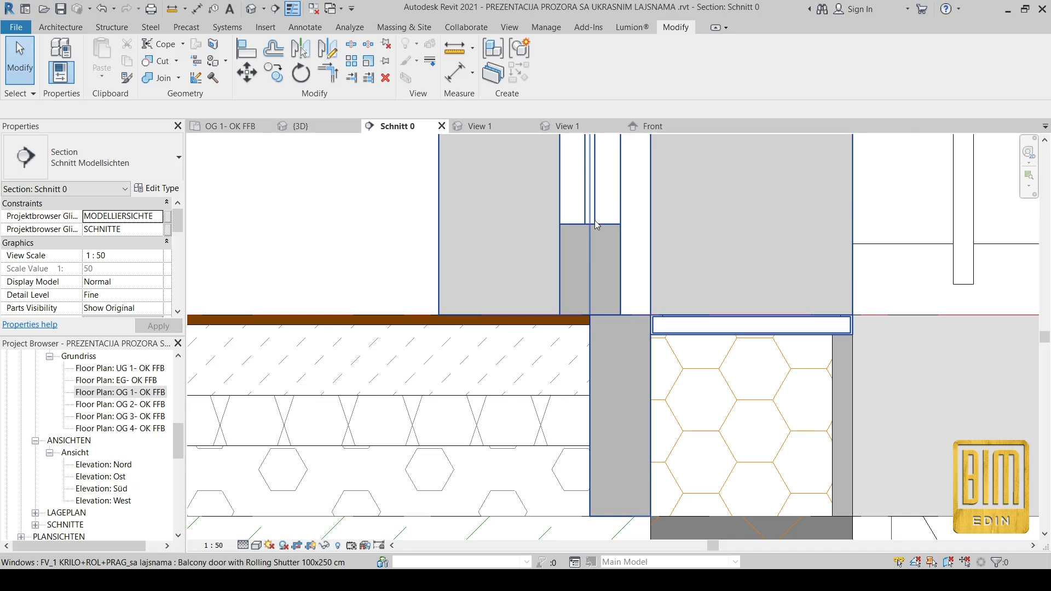
pyautogui.scroll(-5, 610, 505)
pyautogui.scroll(6, 530, 225)
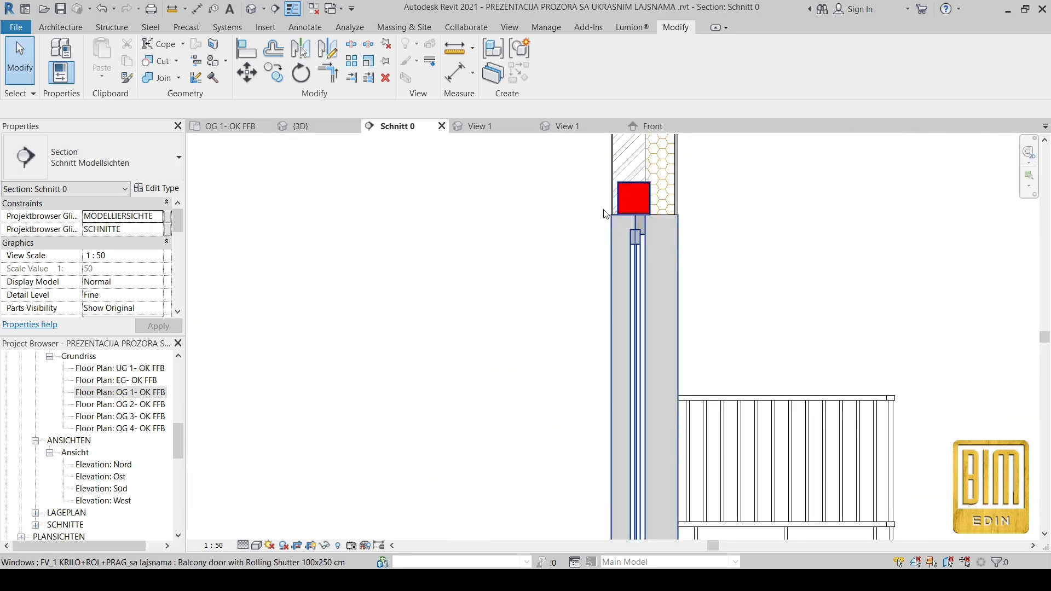
pyautogui.scroll(3, 619, 229)
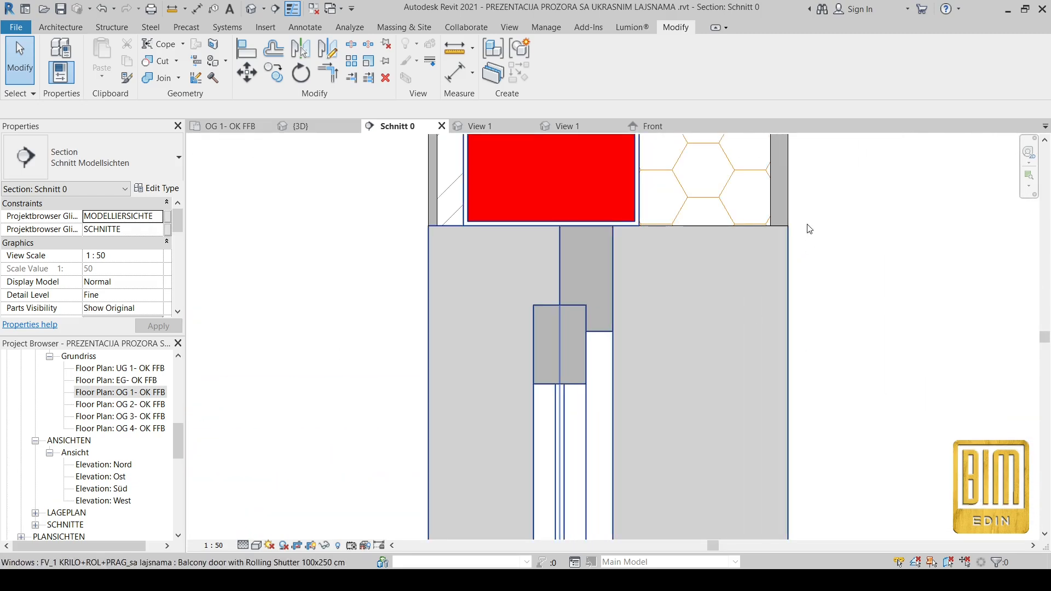
# - Examine the dimension, facade and visibility parameters of the 100x250 cm balcony door type from section Schnitt 0
pyautogui.scroll(-3, 560, 336)
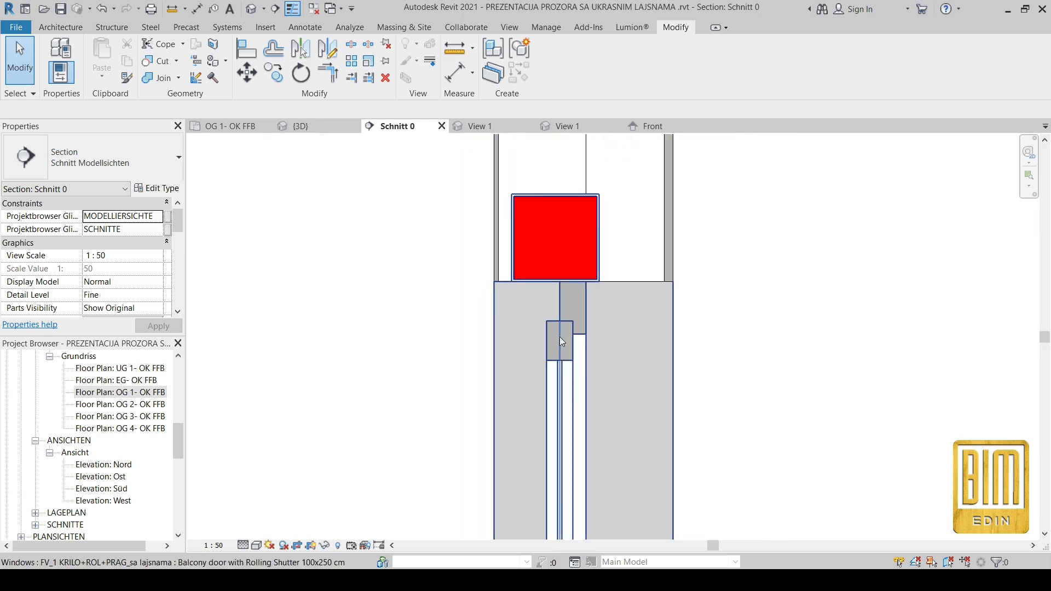
pyautogui.click(561, 343)
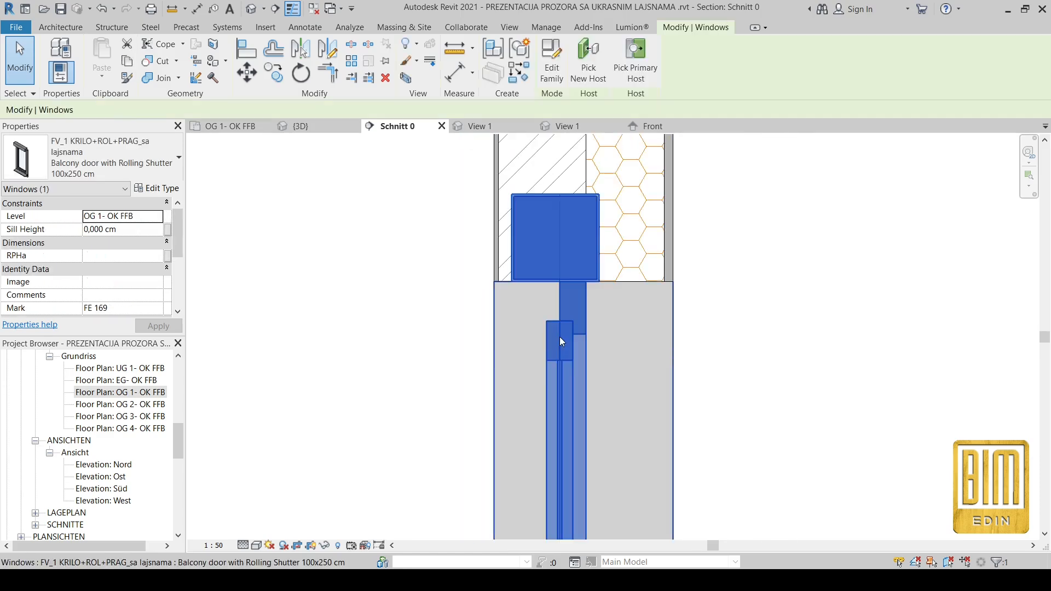
pyautogui.click(164, 190)
pyautogui.scroll(-15, 921, 344)
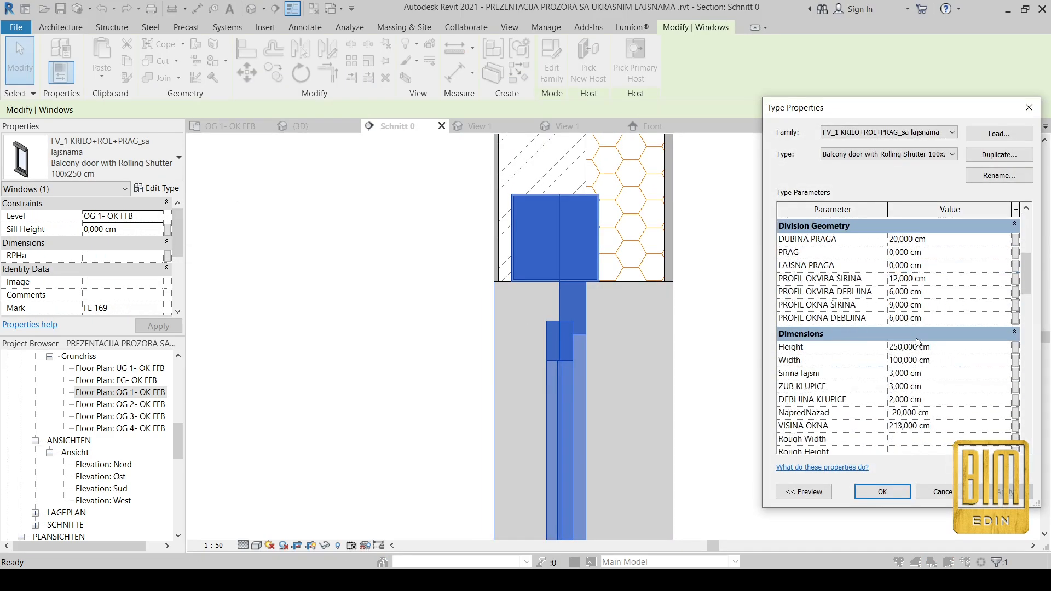
pyautogui.scroll(-5, 921, 344)
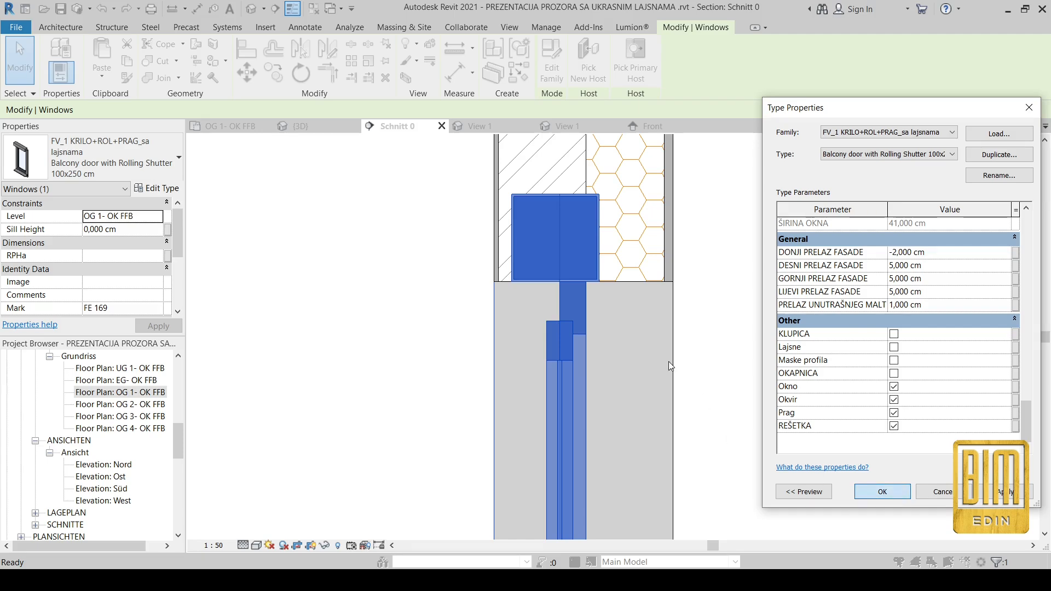
pyautogui.click(324, 279)
pyautogui.scroll(-5, 660, 210)
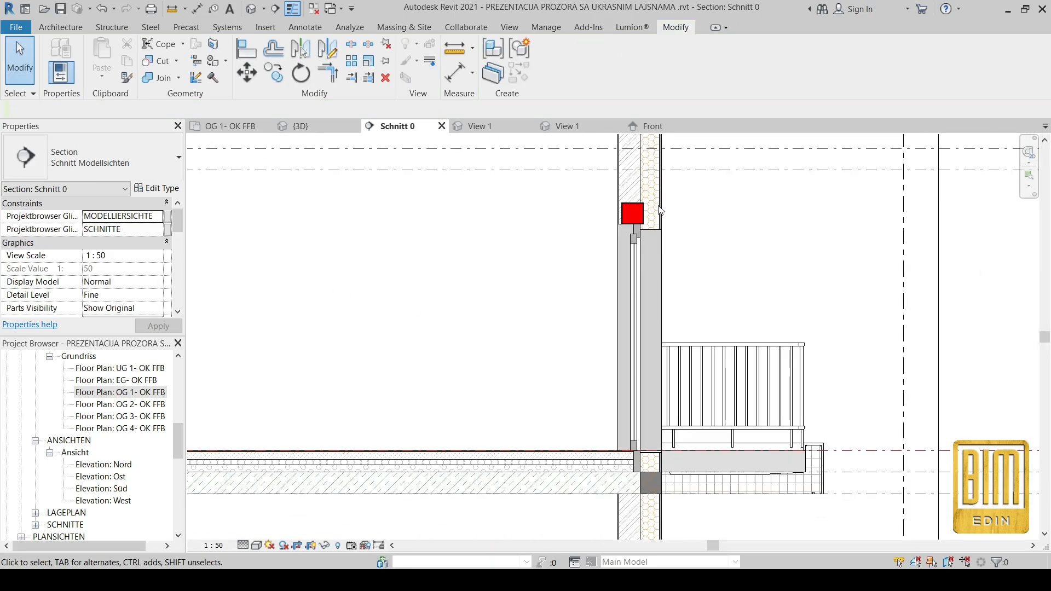
# - From the 3D view, set the balcony door type's PRAG to 12,000 cm and LAJSNA PRAGA to 3 cm
pyautogui.click(252, 9)
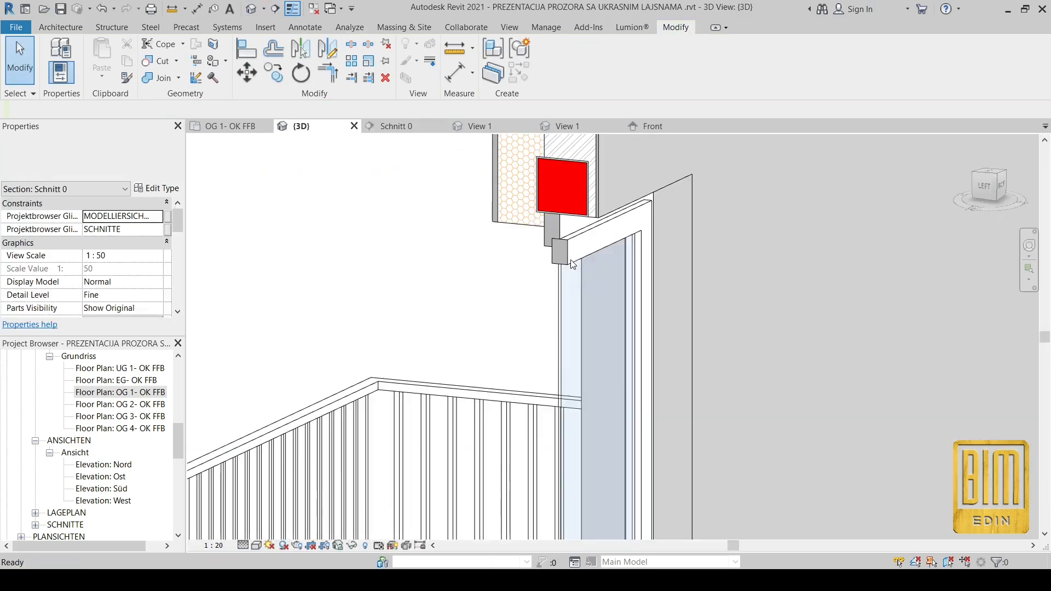
pyautogui.scroll(-2, 570, 271)
pyautogui.keyDown('shift'); pyautogui.moveTo(426, 247); pyautogui.dragTo(506, 314, button='middle'); pyautogui.keyUp('shift')
pyautogui.scroll(4, 579, 510)
pyautogui.scroll(2, 579, 506)
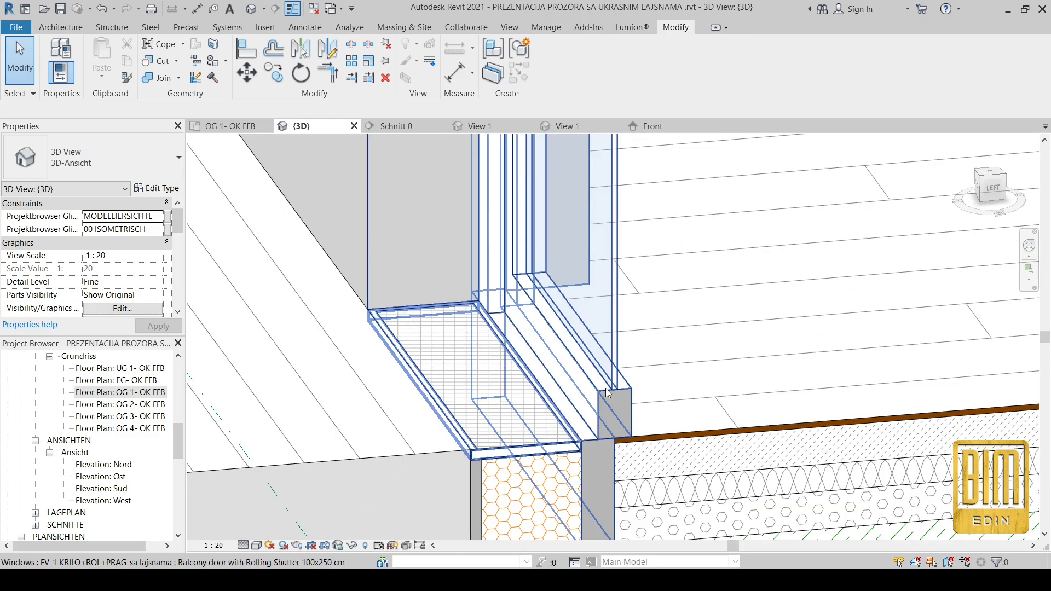
pyautogui.click(594, 501)
pyautogui.click(156, 188)
pyautogui.scroll(-5, 903, 368)
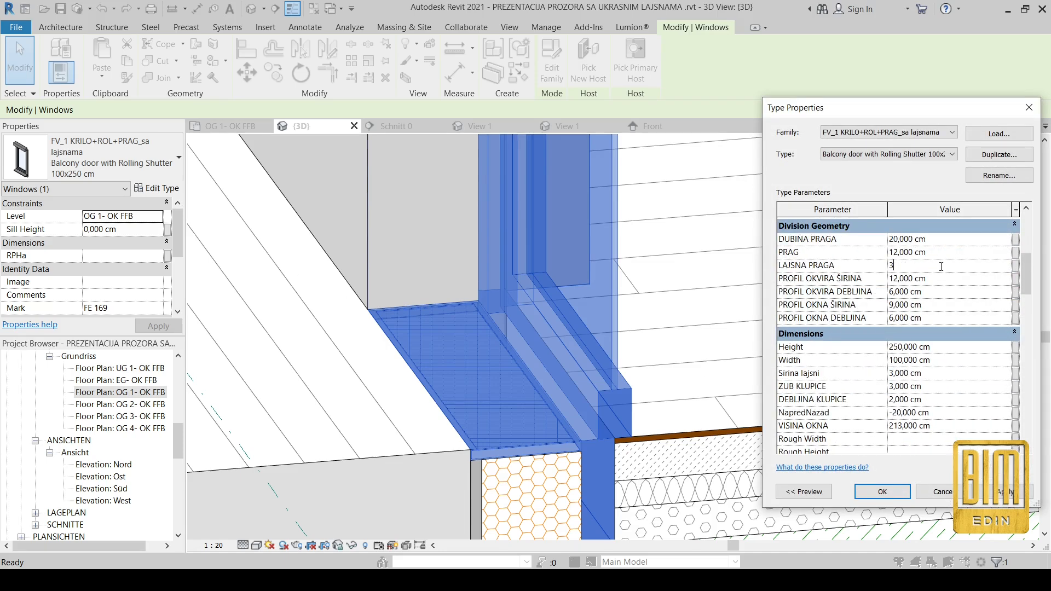
pyautogui.press('Return')
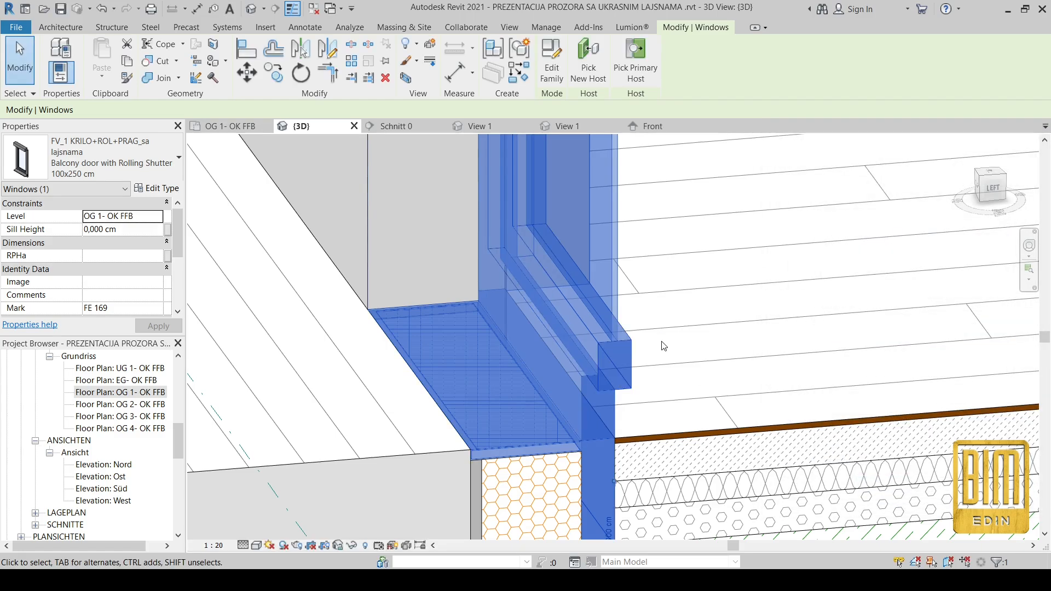
pyautogui.click(21, 61)
# - Examine the balcony door's threshold, frame and shutter box together with the balcony and floor layers from several sides in 3D
pyautogui.scroll(-6, 728, 479)
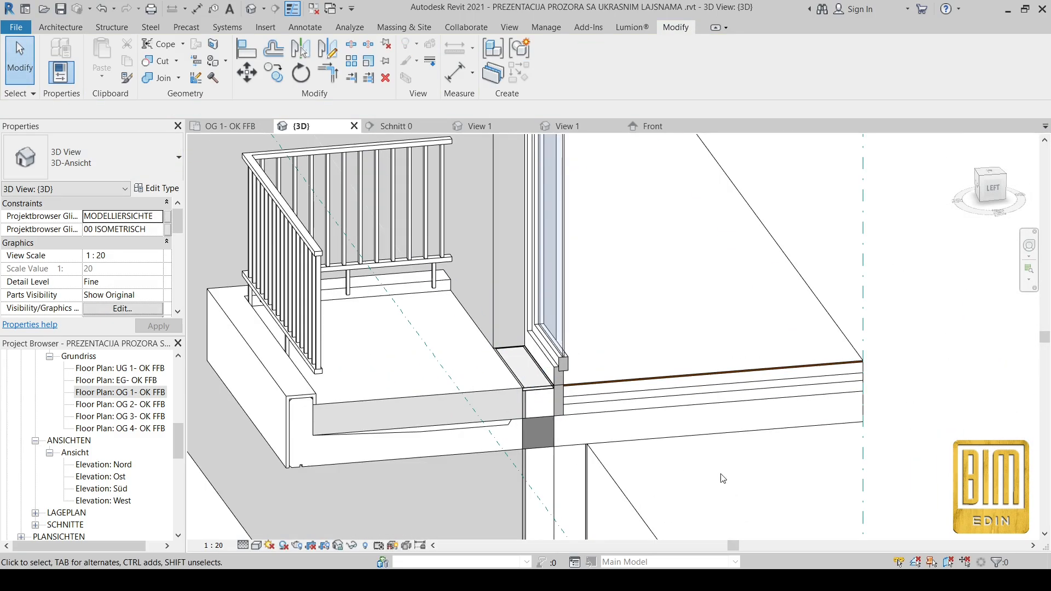
pyautogui.keyDown('shift'); pyautogui.moveTo(744, 477); pyautogui.dragTo(672, 438, button='middle'); pyautogui.keyUp('shift')
pyautogui.scroll(4, 671, 420)
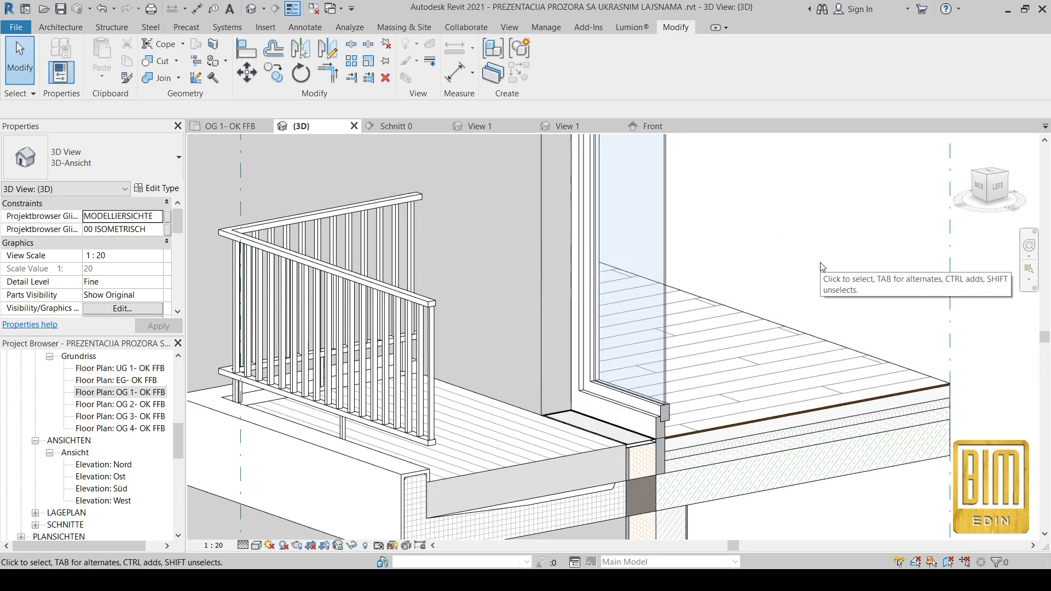
pyautogui.scroll(-3, 858, 277)
pyautogui.keyDown('shift'); pyautogui.moveTo(851, 277); pyautogui.dragTo(766, 437, button='middle'); pyautogui.keyUp('shift')
pyautogui.scroll(5, 723, 176)
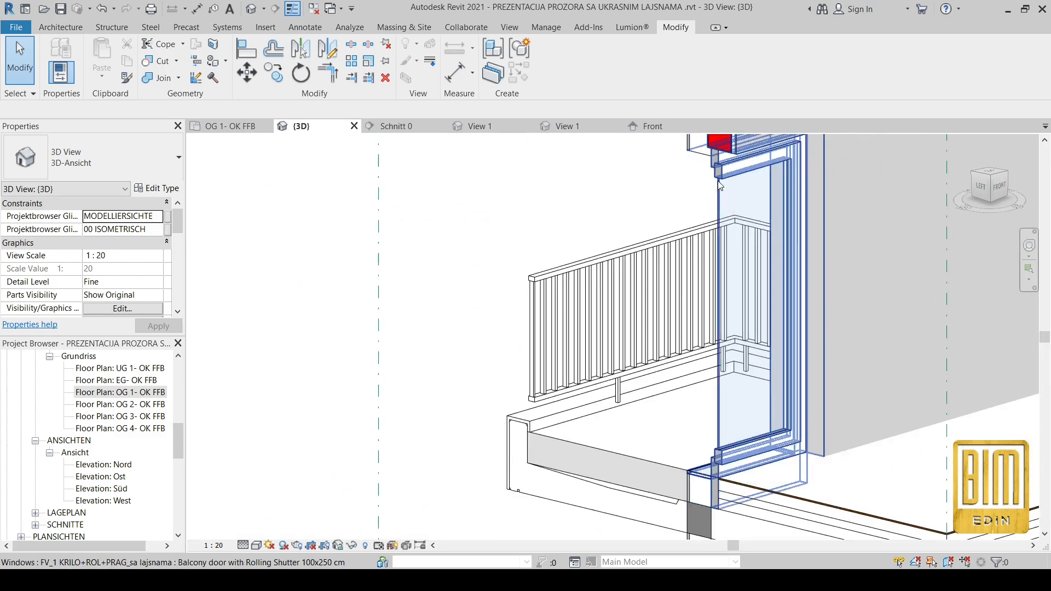
pyautogui.scroll(-4, 723, 173)
pyautogui.scroll(2, 653, 210)
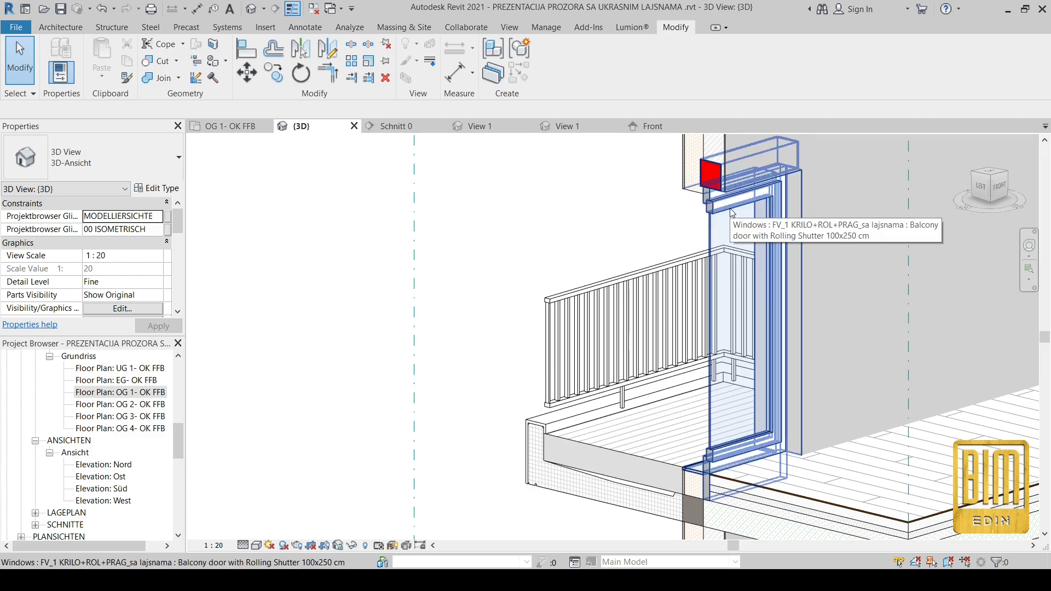
# - In the OG 1- OK FFB floor plan, copy the 100x250 cm balcony door along the wall beneath the Balcony door without Rolling Shutter label
pyautogui.doubleClick(140, 393)
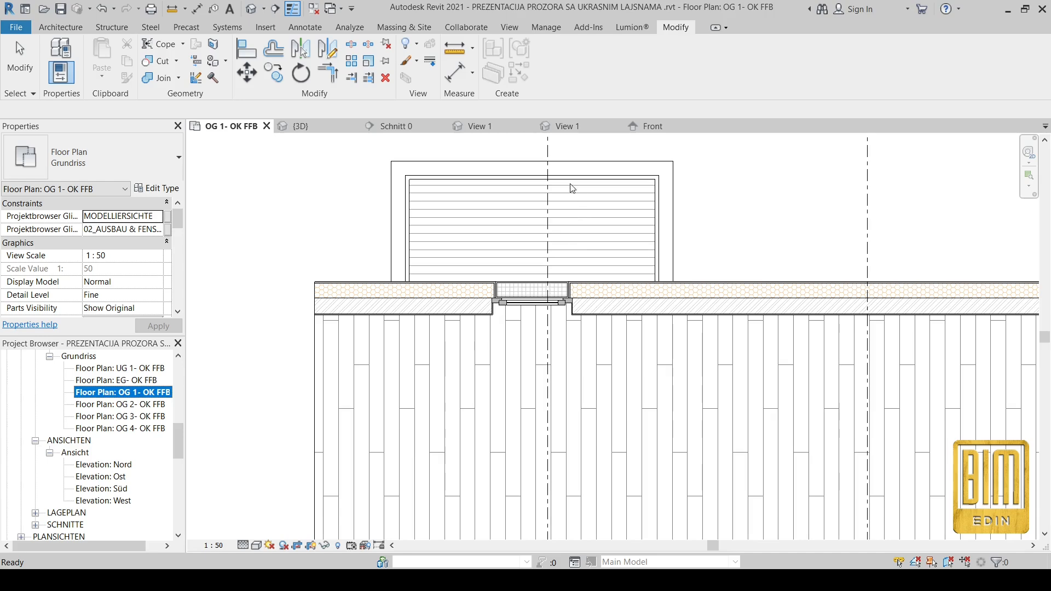
pyautogui.scroll(-5, 482, 353)
pyautogui.scroll(3, 513, 235)
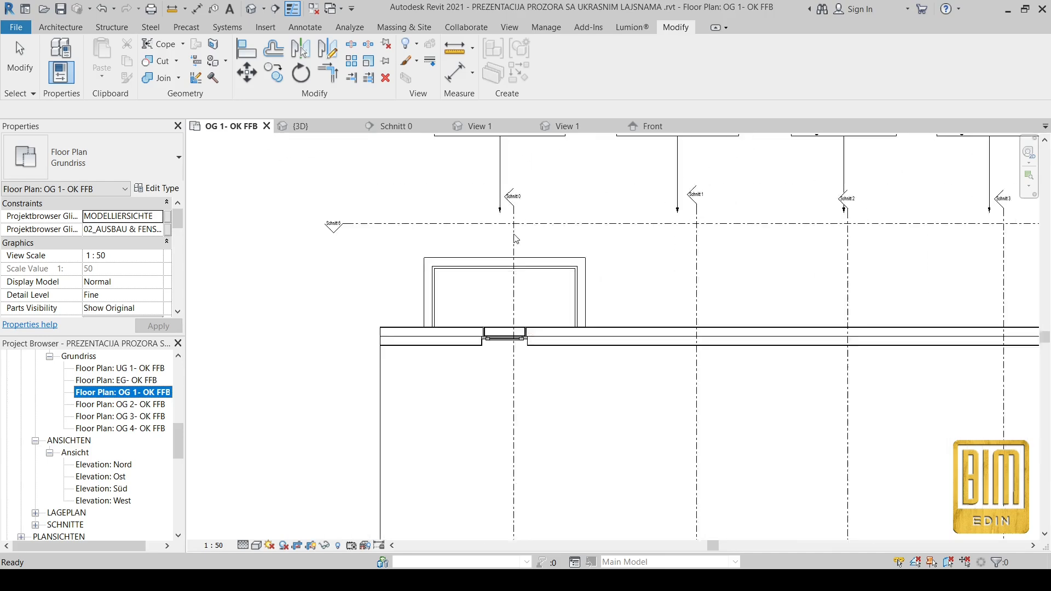
pyautogui.scroll(-4, 514, 393)
pyautogui.scroll(5, 588, 207)
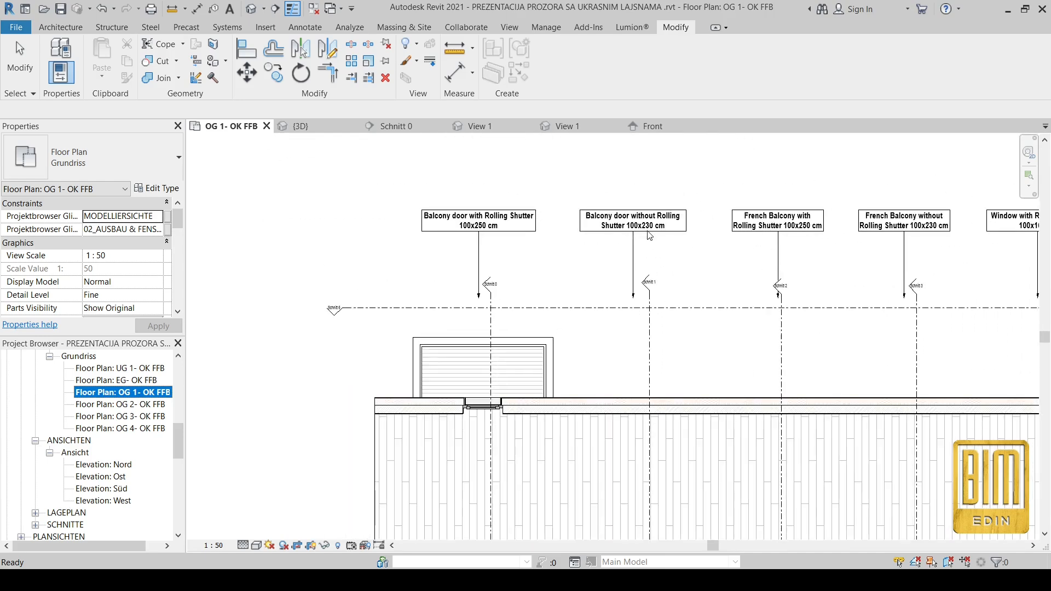
pyautogui.scroll(2, 588, 207)
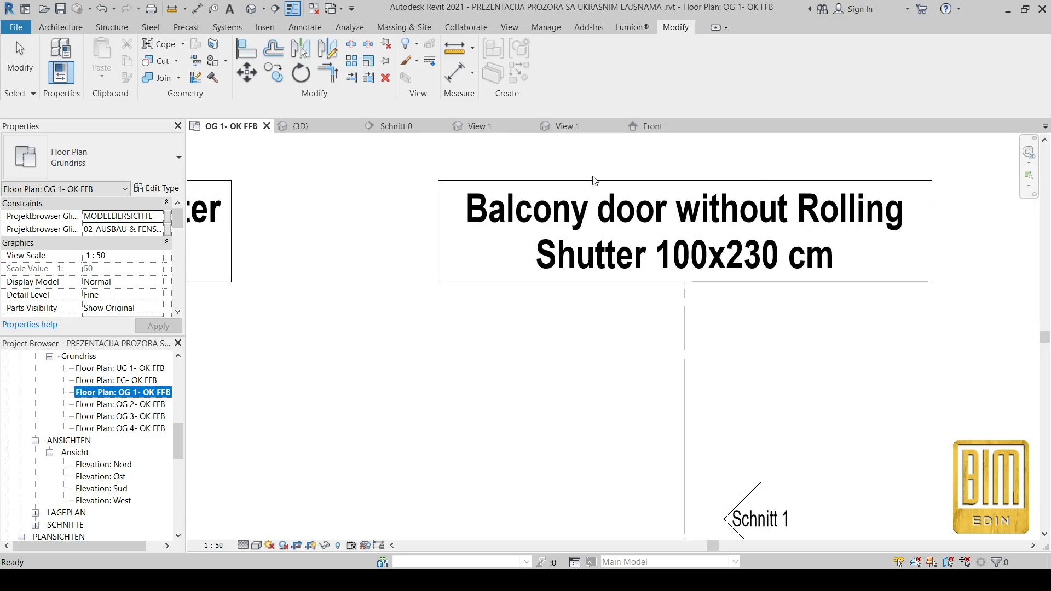
pyautogui.scroll(-4, 657, 192)
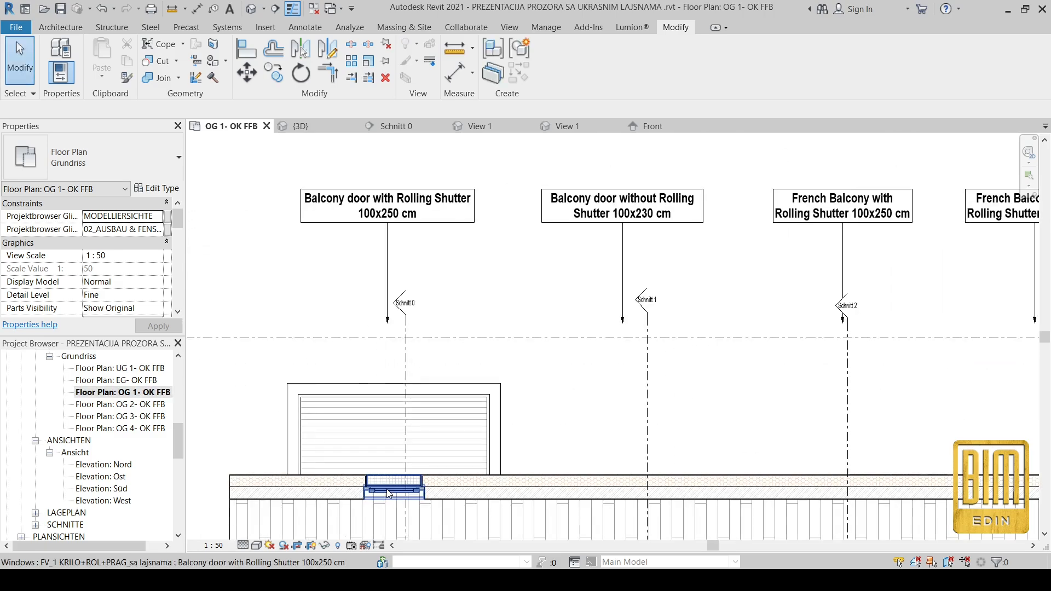
pyautogui.click(388, 496)
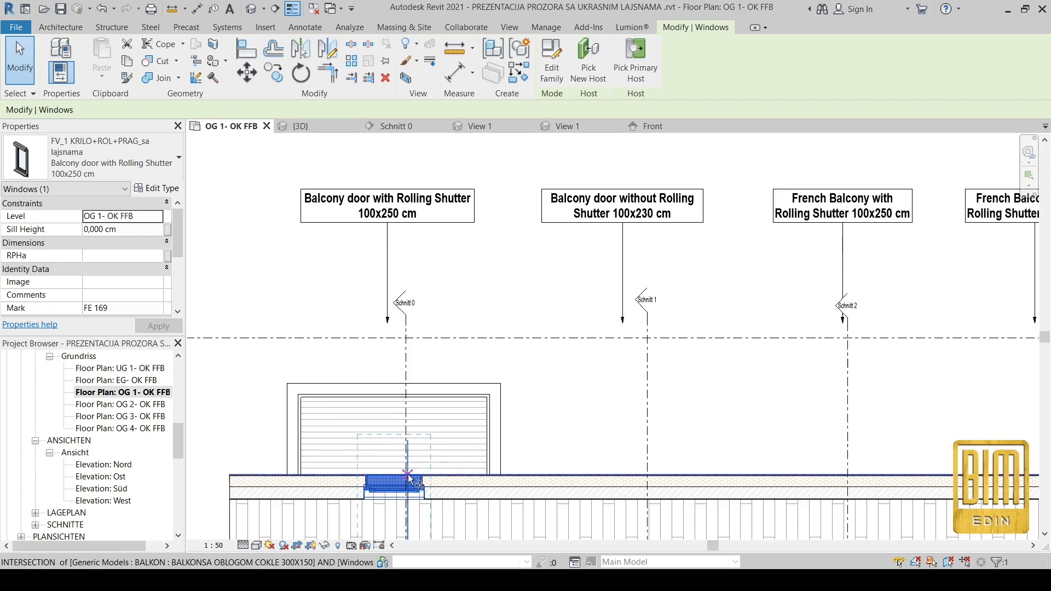
pyautogui.press('c')
pyautogui.press('o')
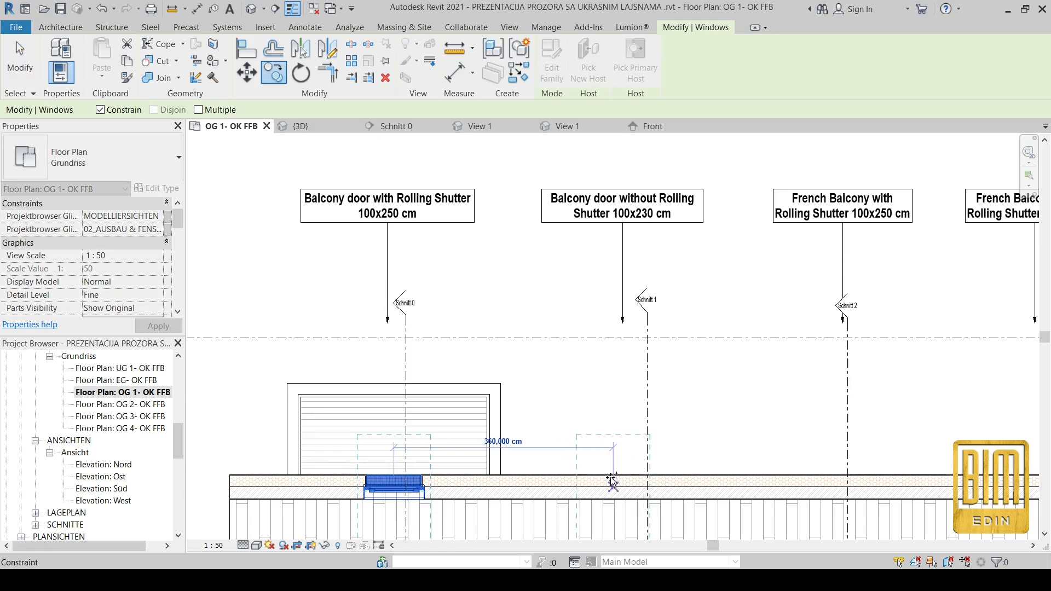
pyautogui.scroll(4, 694, 512)
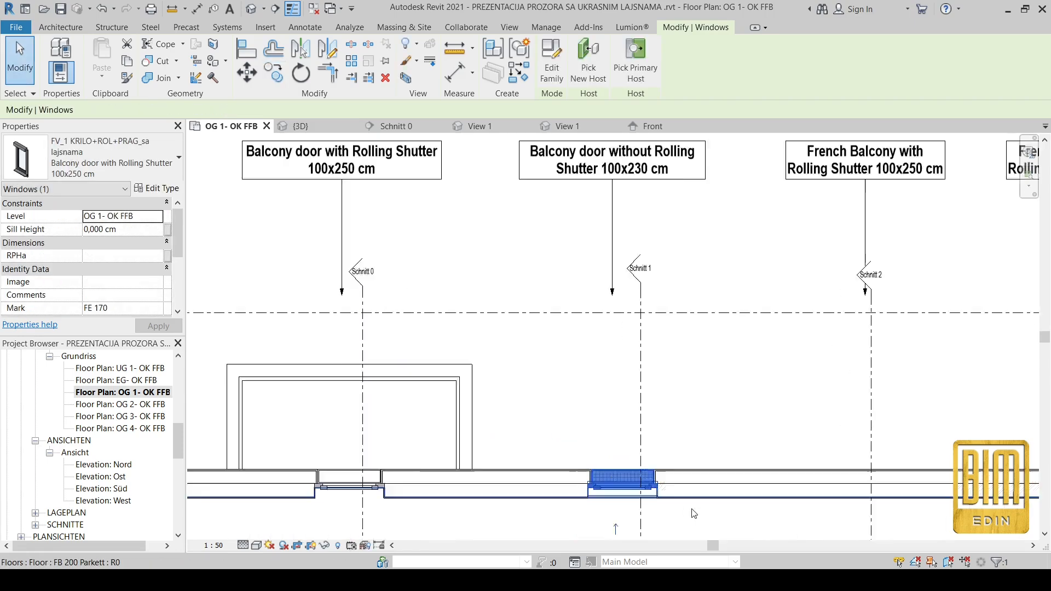
# - Copy the BALKONSA OBLOGOM COKLE 300X150 balcony horizontally to the second balcony door
pyautogui.scroll(-5, 548, 396)
pyautogui.click(453, 398)
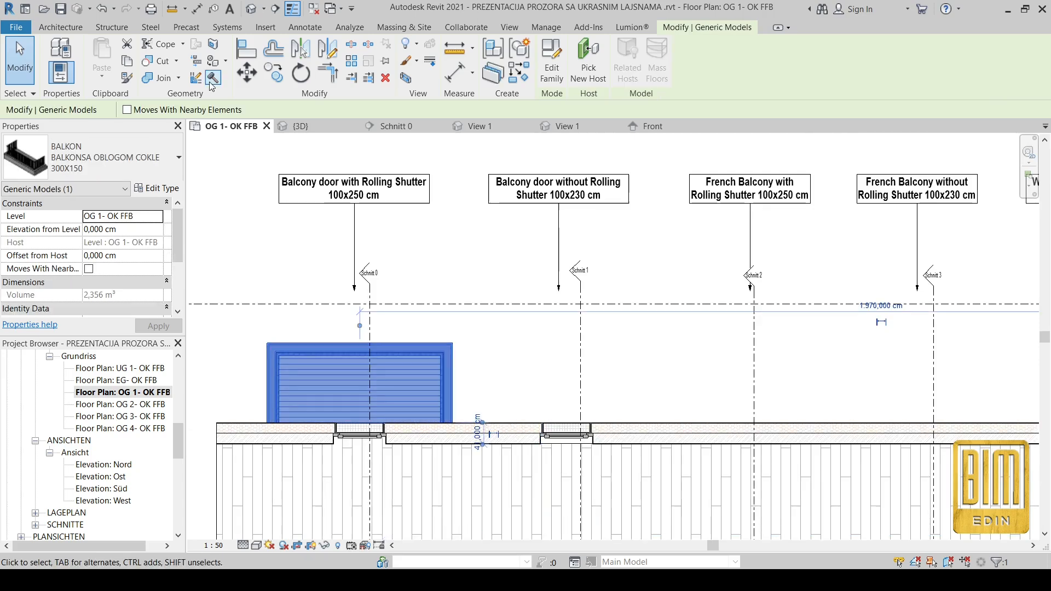
pyautogui.click(273, 76)
pyautogui.click(360, 396)
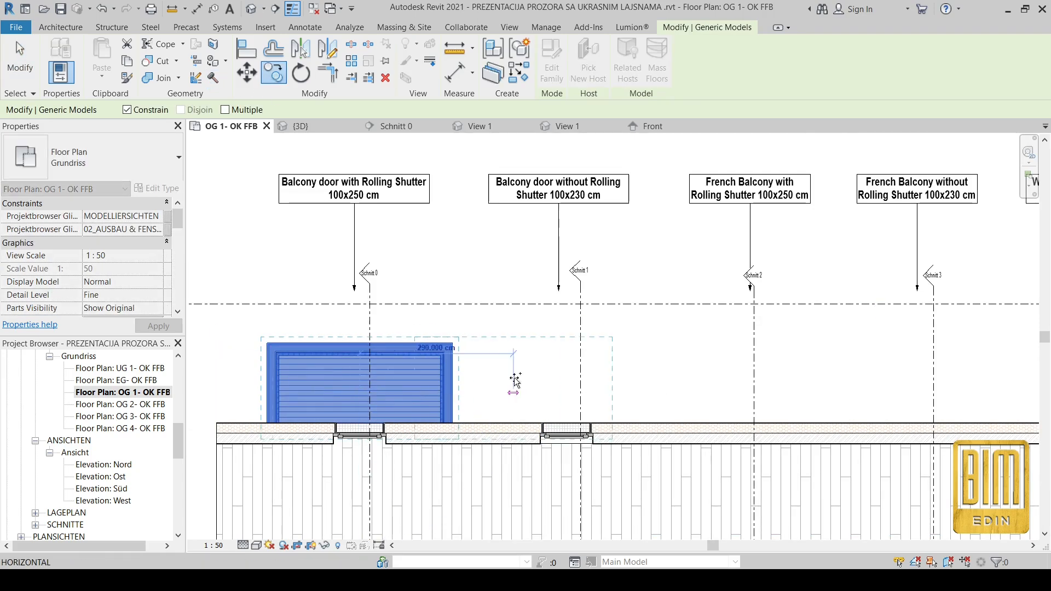
pyautogui.click(567, 392)
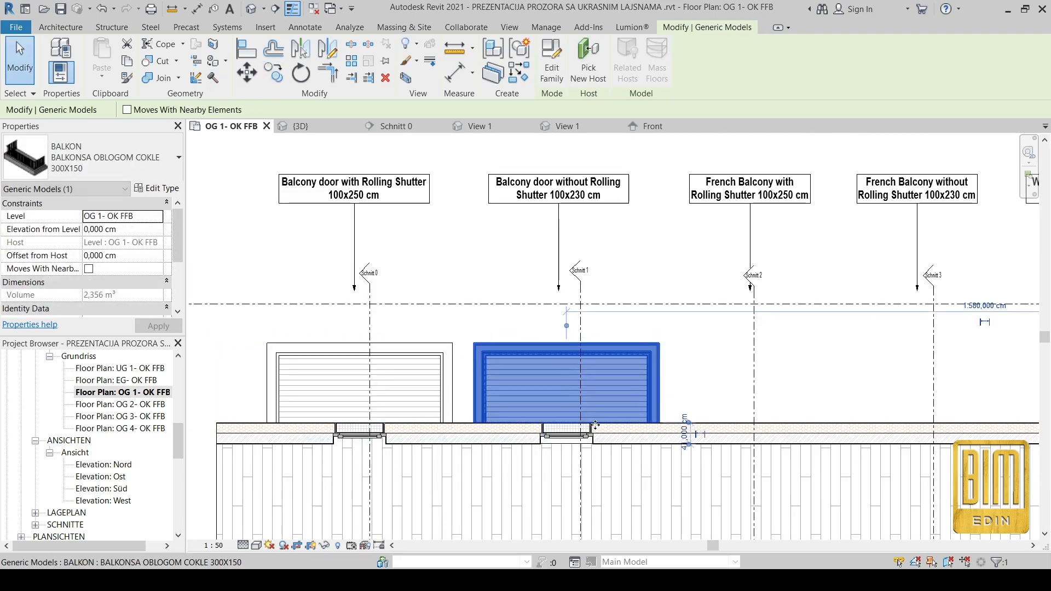
# - Align the copied balcony's left/right centre line with the centre of the second balcony door
pyautogui.scroll(2, 595, 427)
pyautogui.click(246, 49)
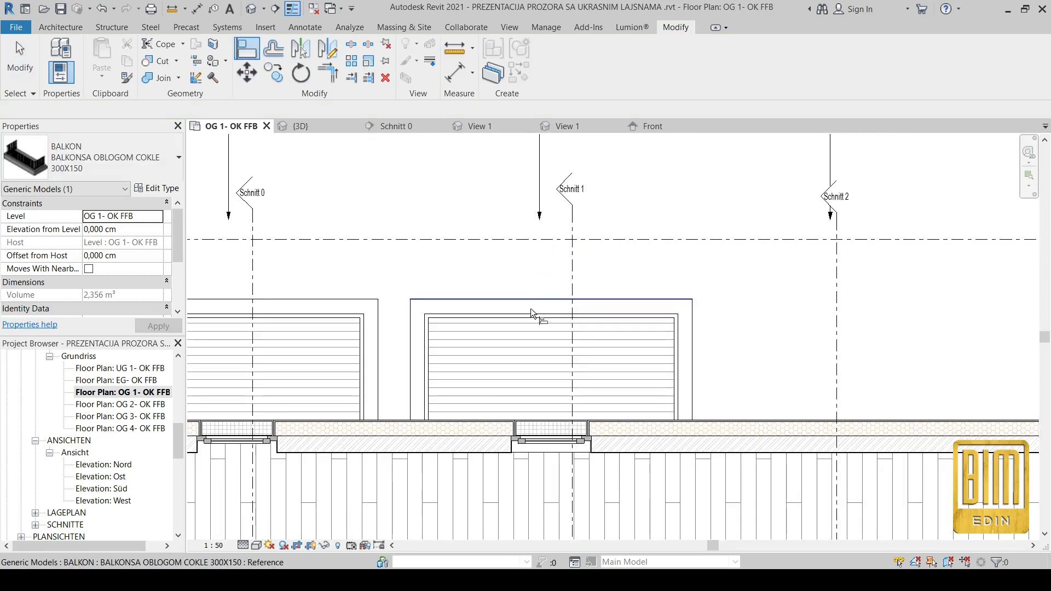
pyautogui.scroll(2, 538, 297)
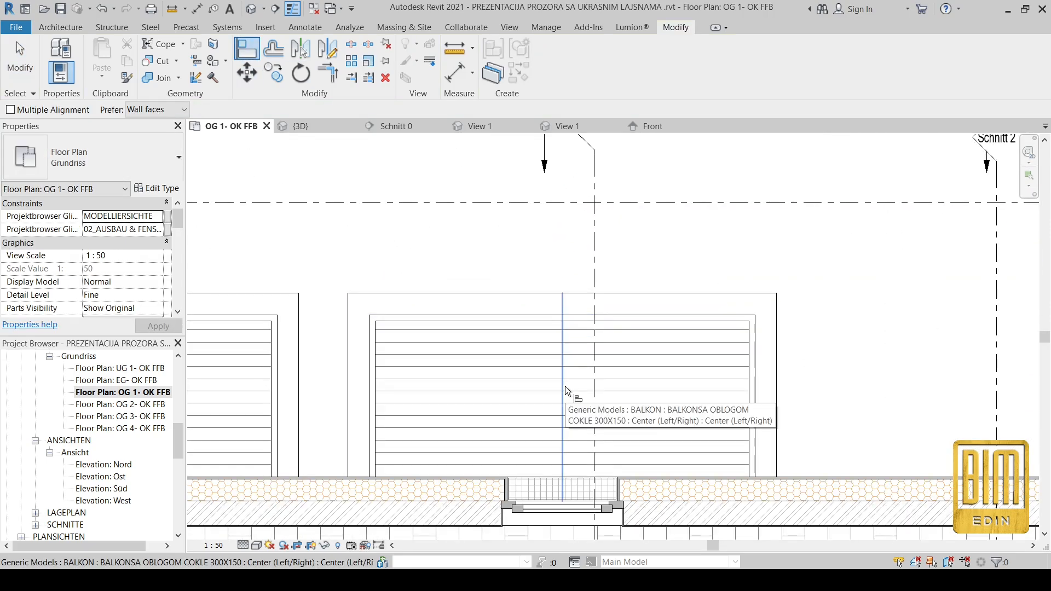
pyautogui.click(567, 391)
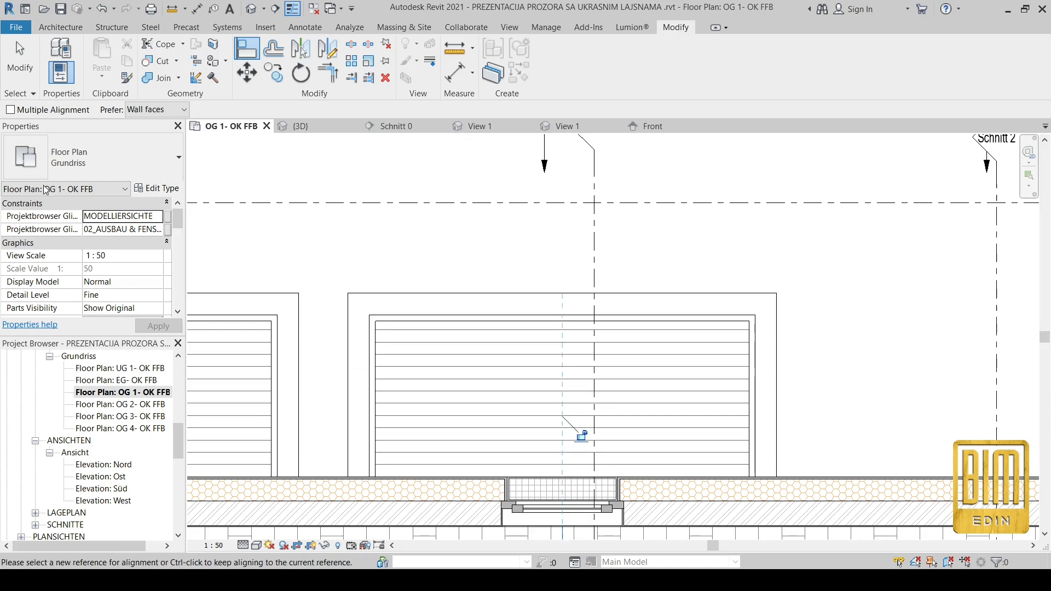
pyautogui.press('Escape')
pyautogui.press('Escape')
# - Copy the text of the label Balcony door without Rolling Shutter 100x230 cm to the clipboard
pyautogui.scroll(-5, 481, 356)
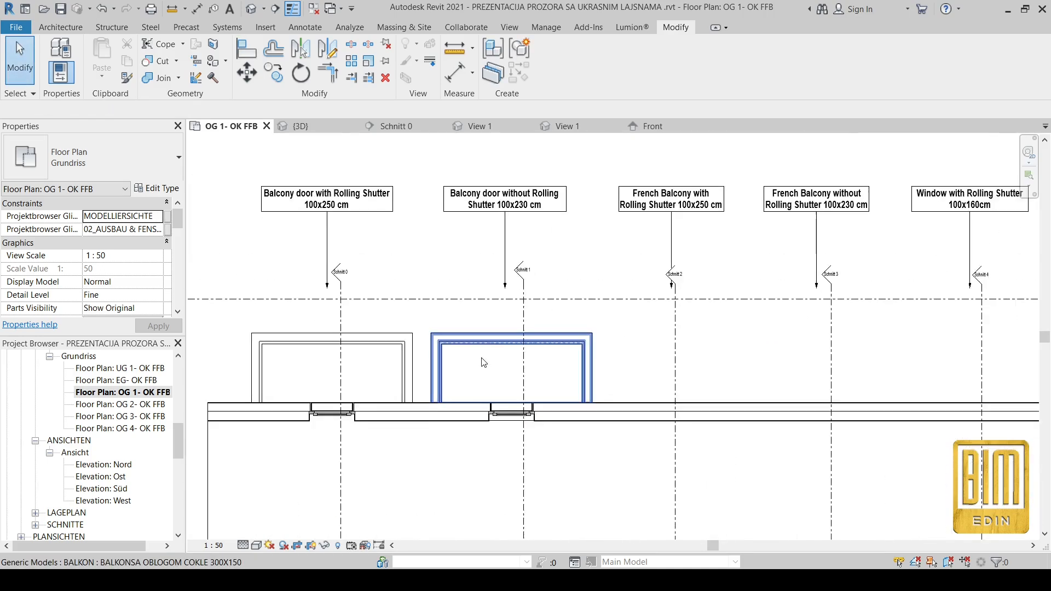
pyautogui.scroll(5, 506, 183)
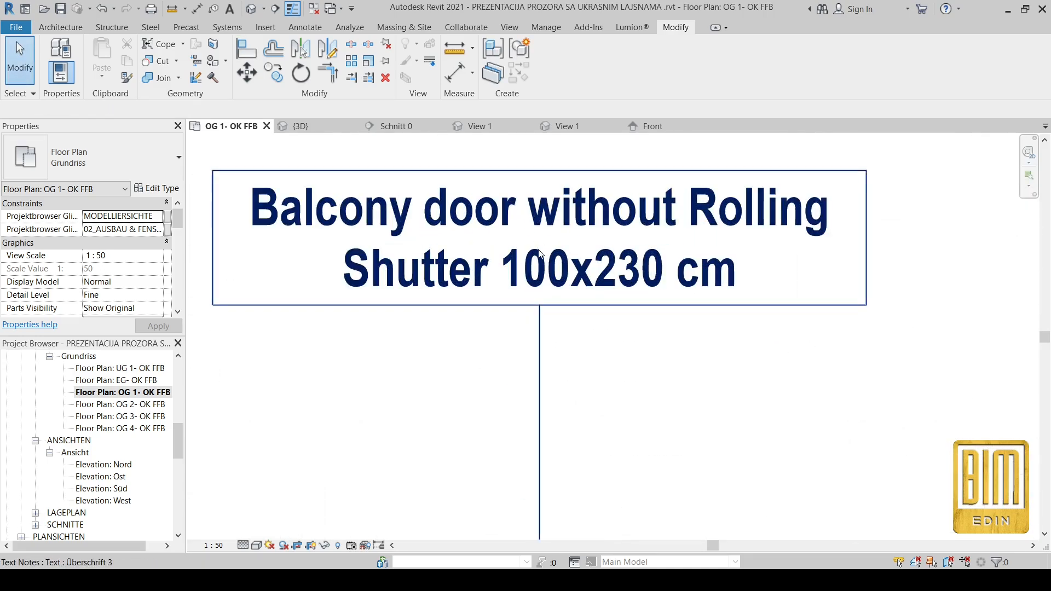
pyautogui.click(562, 272)
pyautogui.doubleClick(562, 272)
pyautogui.moveTo(739, 276); pyautogui.dragTo(255, 202)
pyautogui.rightClick(355, 208)
pyautogui.click(410, 265)
# - Duplicate the second balcony door's type under the name Balcony door without Rolling Shutter 100x230 cm
pyautogui.scroll(-5, 473, 225)
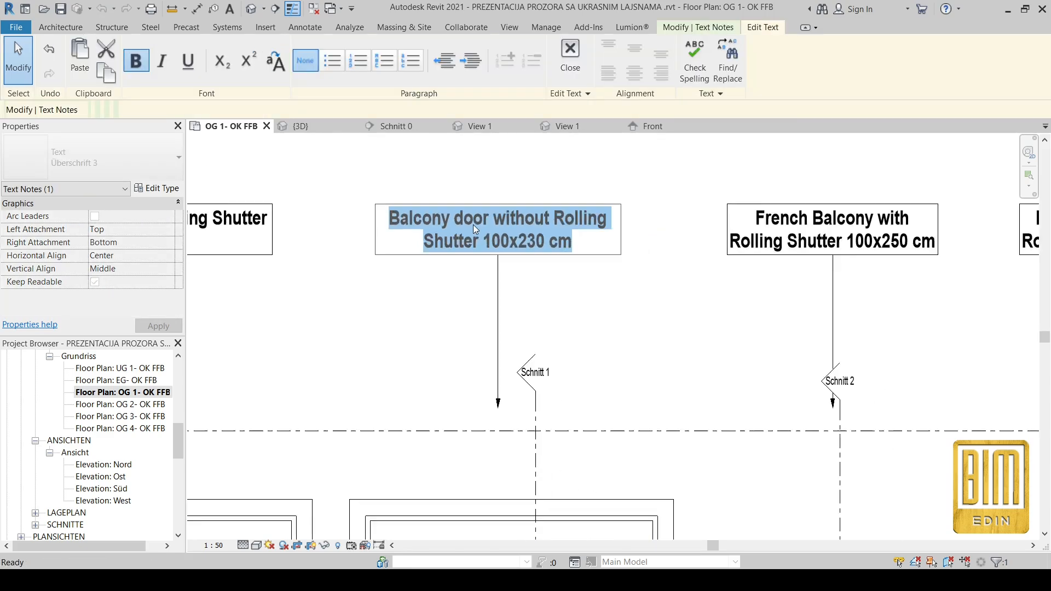
pyautogui.scroll(5, 487, 416)
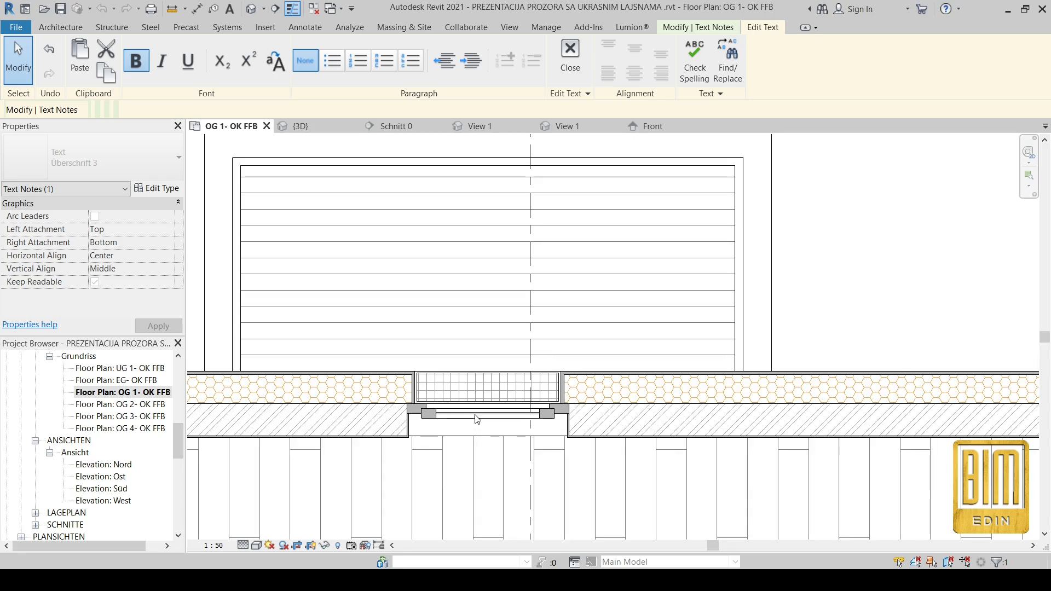
pyautogui.click(477, 420)
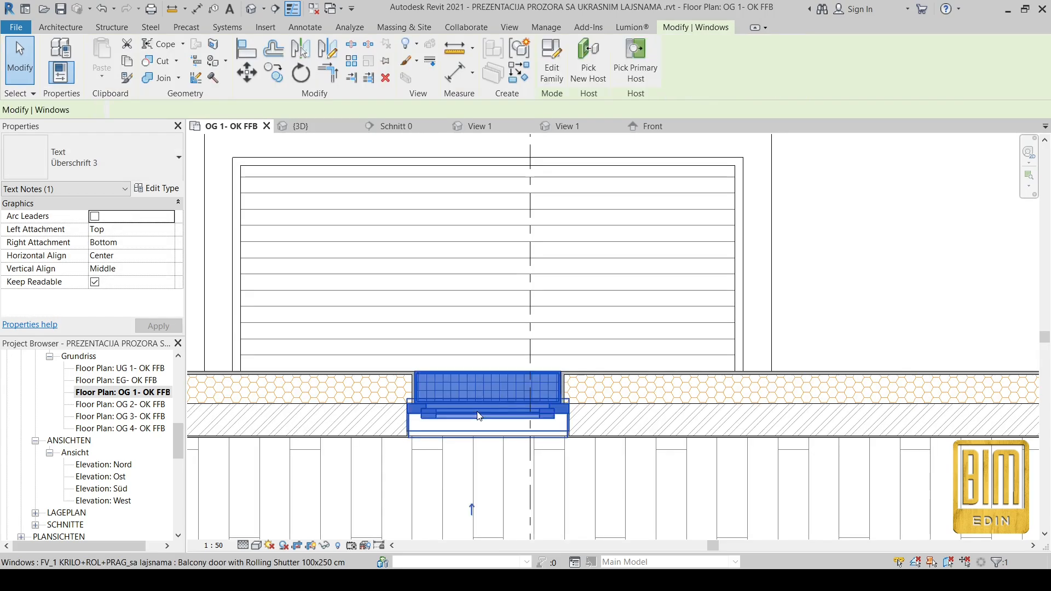
pyautogui.click(157, 189)
pyautogui.click(991, 156)
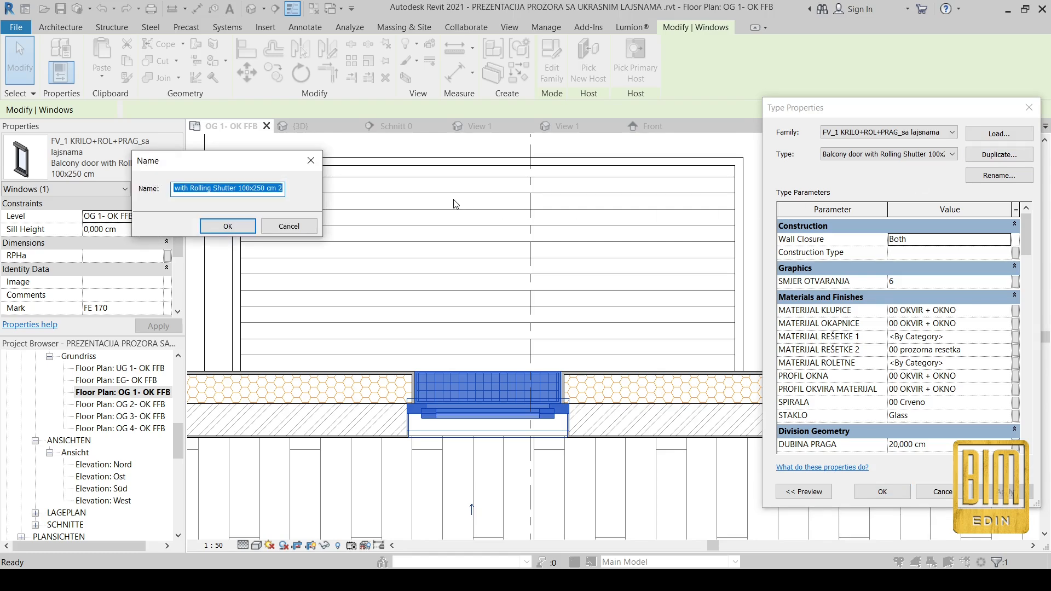
pyautogui.click(227, 227)
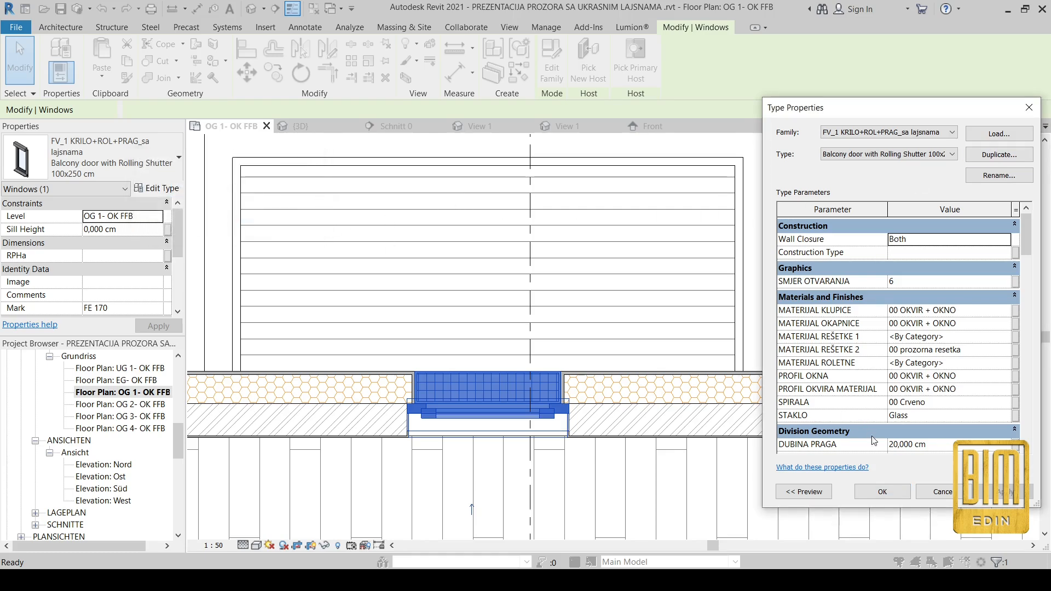
pyautogui.click(883, 492)
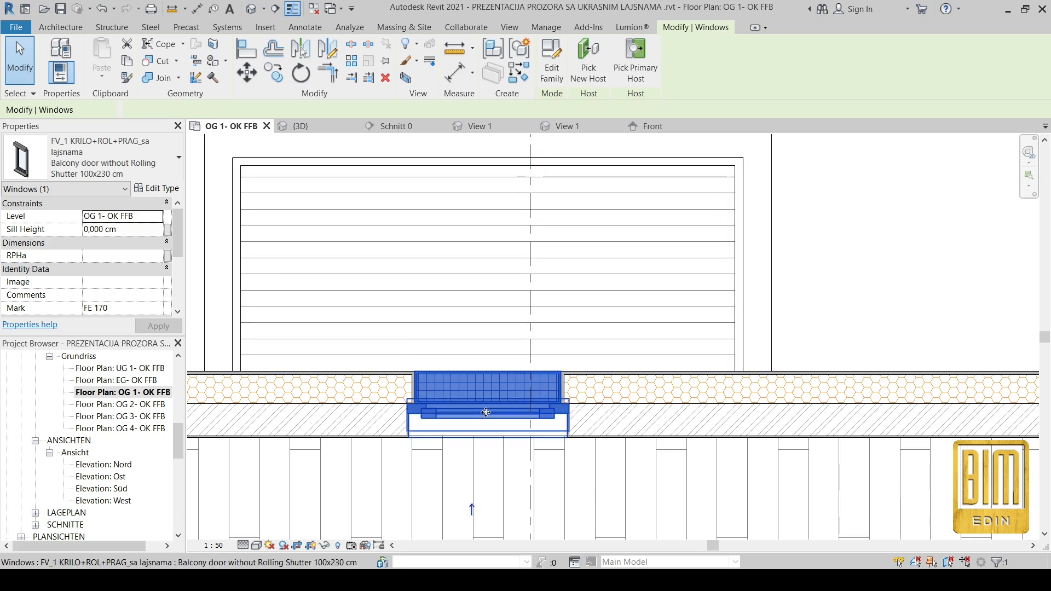
pyautogui.scroll(-2, 487, 412)
pyautogui.scroll(-1, 487, 411)
pyautogui.click(512, 219)
pyautogui.rightClick(511, 215)
pyautogui.click(455, 473)
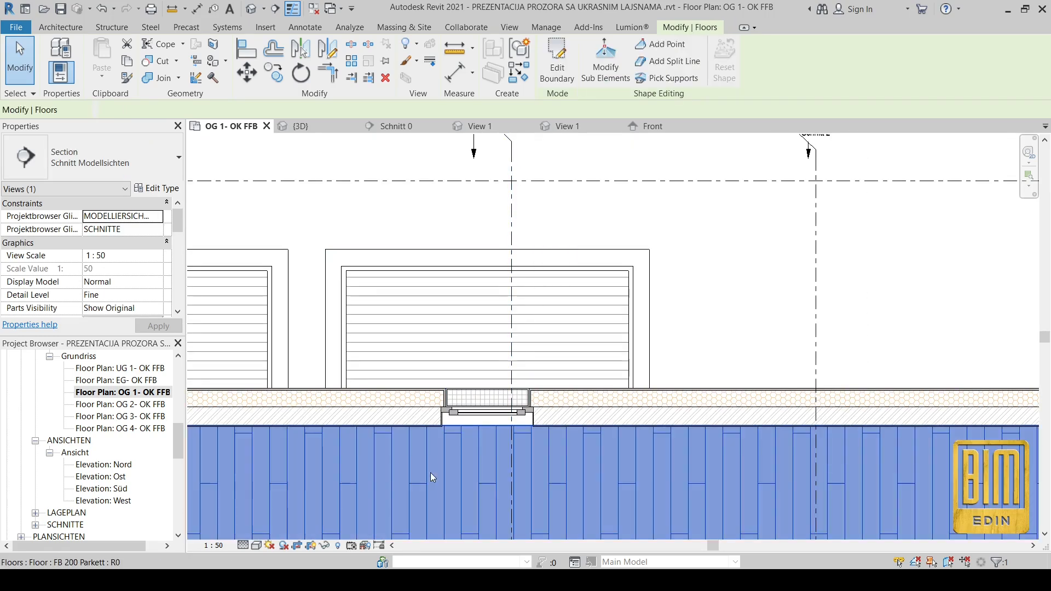
# - Edit the boundary of the FB 200 Parkett floor and draw a 100 cm wide rectangular extension into the second balcony door's opening
pyautogui.click(431, 472)
pyautogui.click(556, 62)
pyautogui.scroll(4, 421, 449)
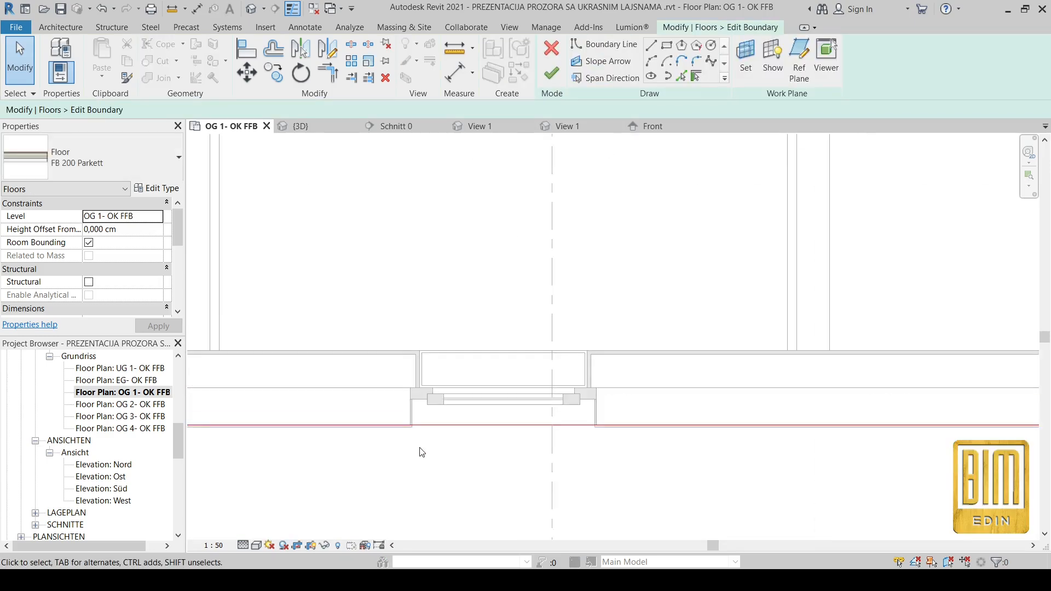
pyautogui.click(651, 47)
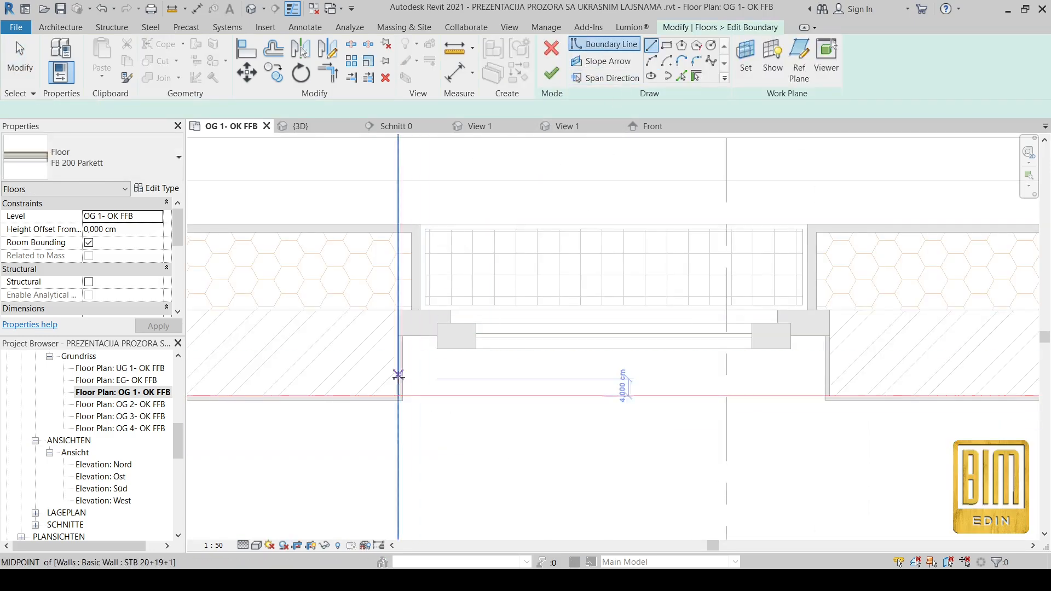
pyautogui.click(398, 396)
pyautogui.click(398, 336)
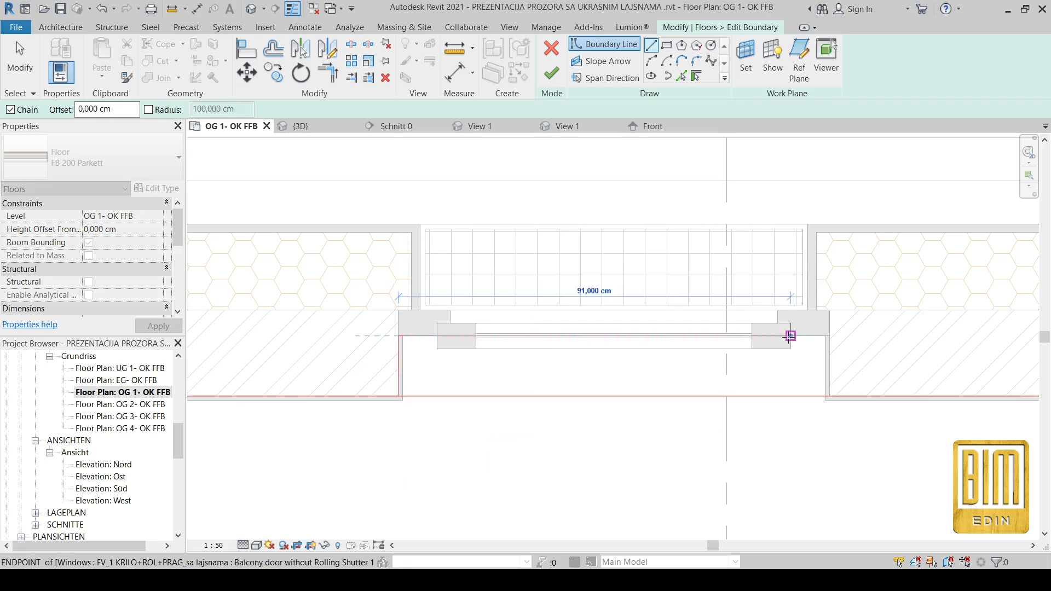
pyautogui.click(830, 336)
pyautogui.click(829, 396)
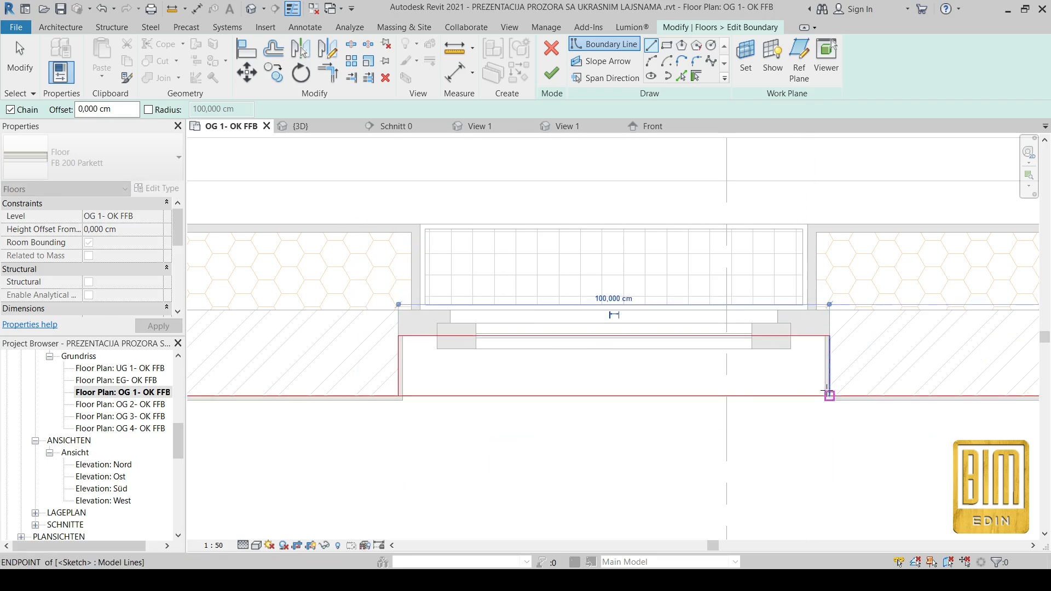
pyautogui.press('Escape')
pyautogui.press('Escape')
# - Split and trim the floor boundary at both sides of the door opening, and finish the floor sketch
pyautogui.click(350, 46)
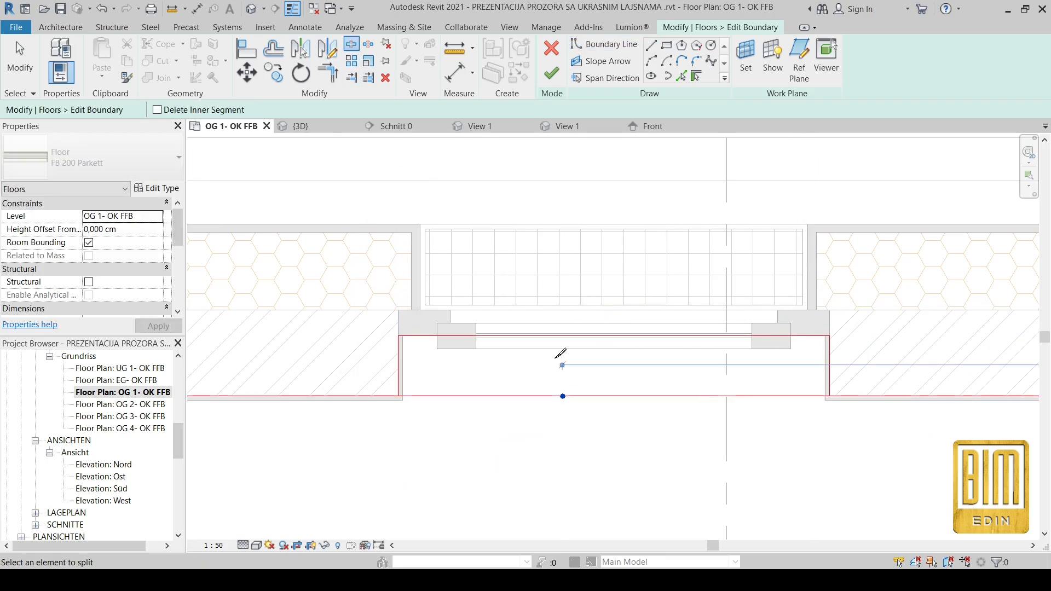
pyautogui.click(398, 360)
pyautogui.click(377, 396)
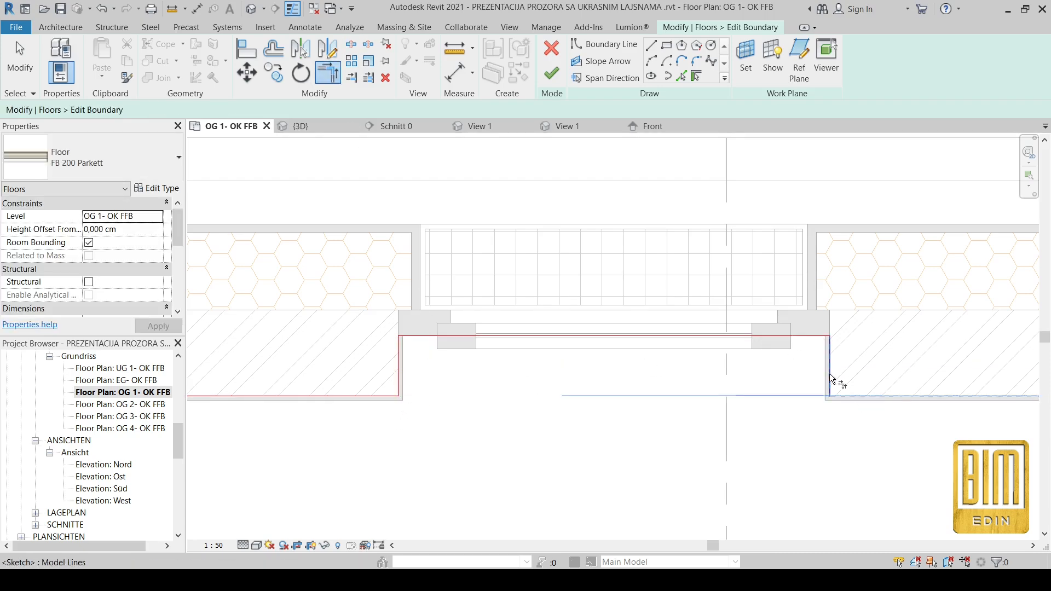
pyautogui.click(550, 76)
pyautogui.scroll(-2, 527, 384)
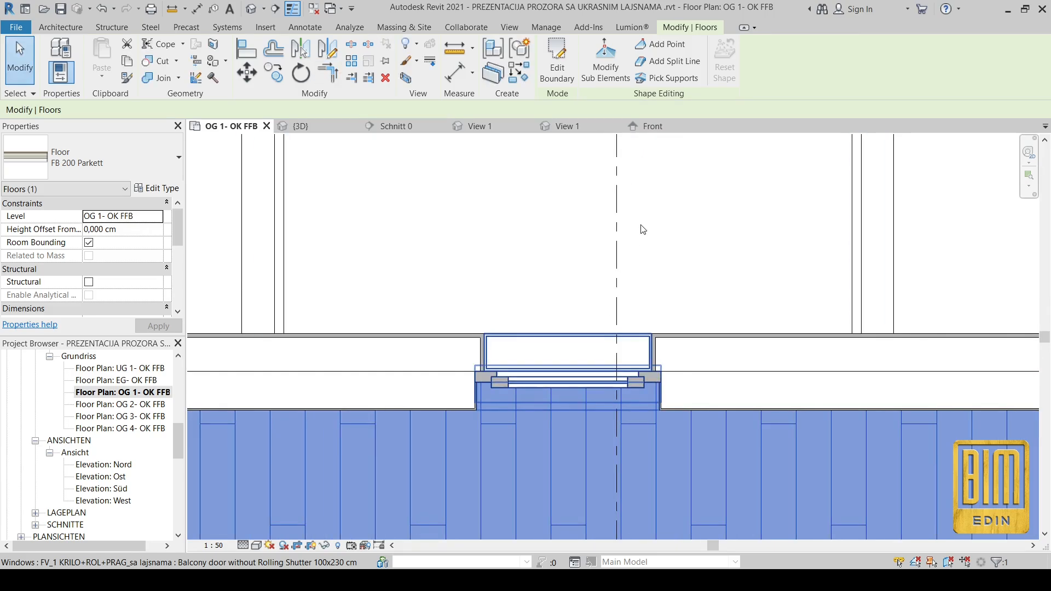
# - Open the section view that cuts through the second balcony door and examine the door's threshold and head
pyautogui.rightClick(617, 214)
pyautogui.click(659, 278)
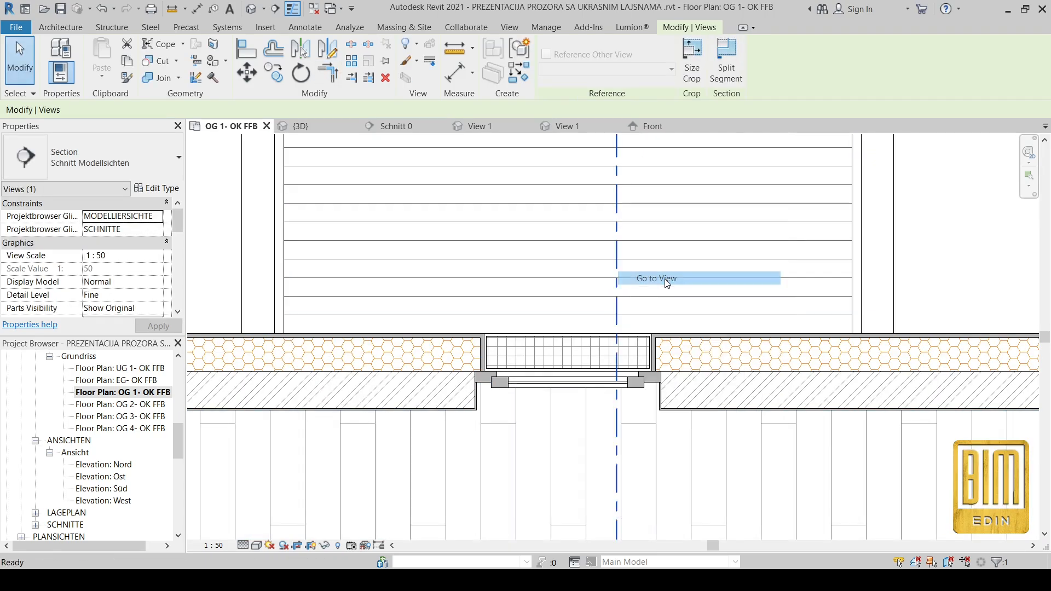
pyautogui.scroll(3, 646, 431)
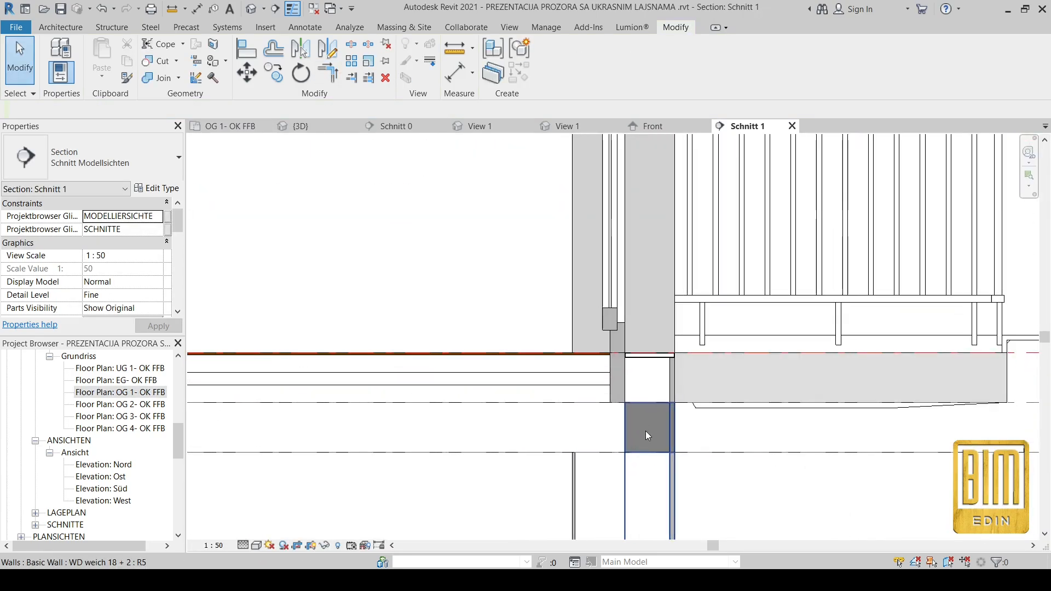
pyautogui.scroll(-3, 646, 431)
pyautogui.scroll(5, 649, 227)
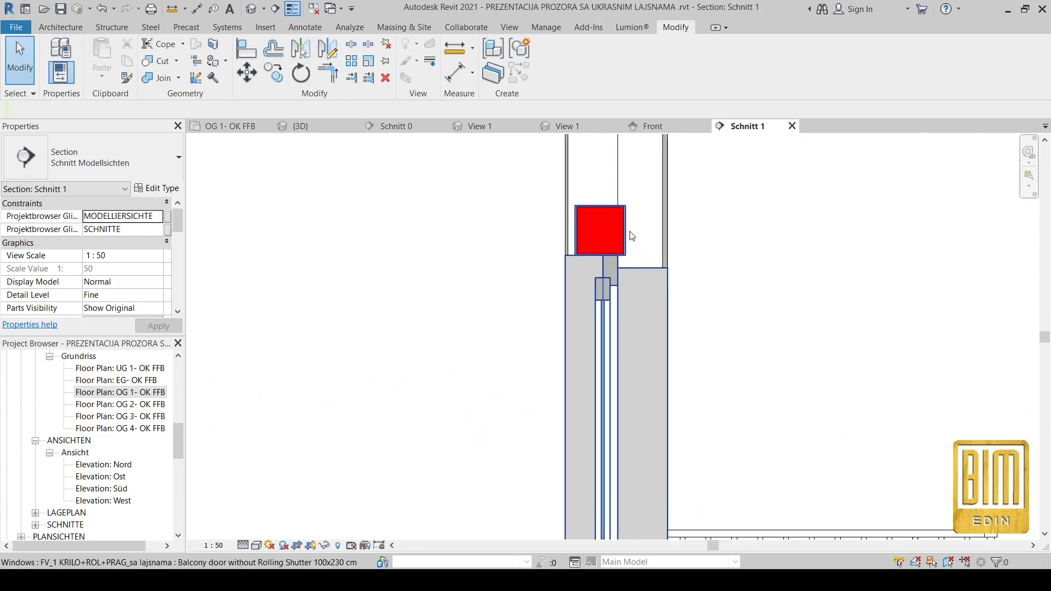
# - Set the second balcony door type's Height to 230 cm, turn ROLADA off, and set the shutter height, box space, box height and box width to 0
pyautogui.click(602, 337)
pyautogui.click(157, 189)
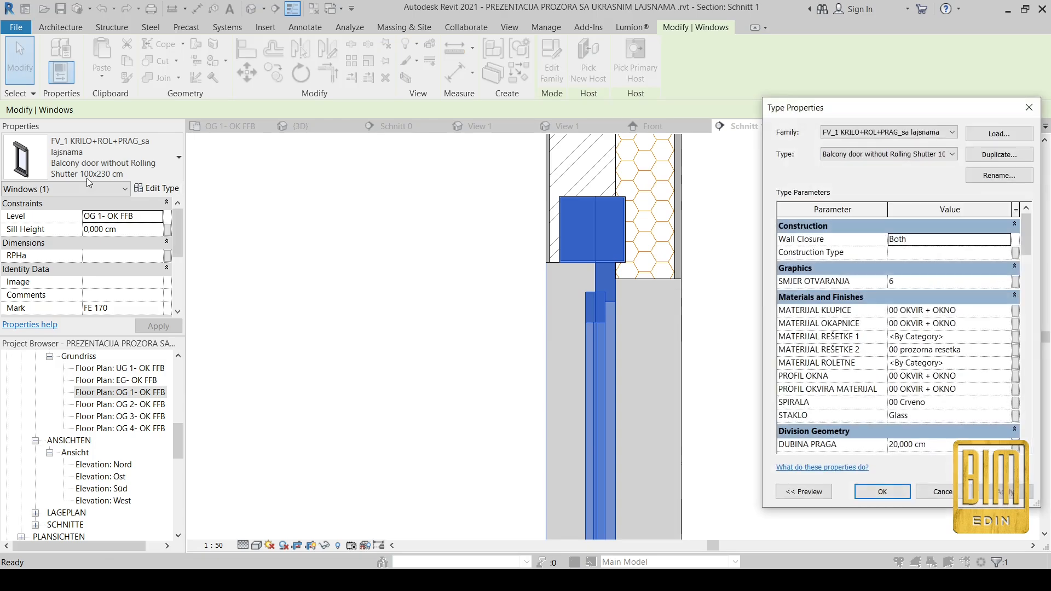
pyautogui.scroll(-5, 876, 320)
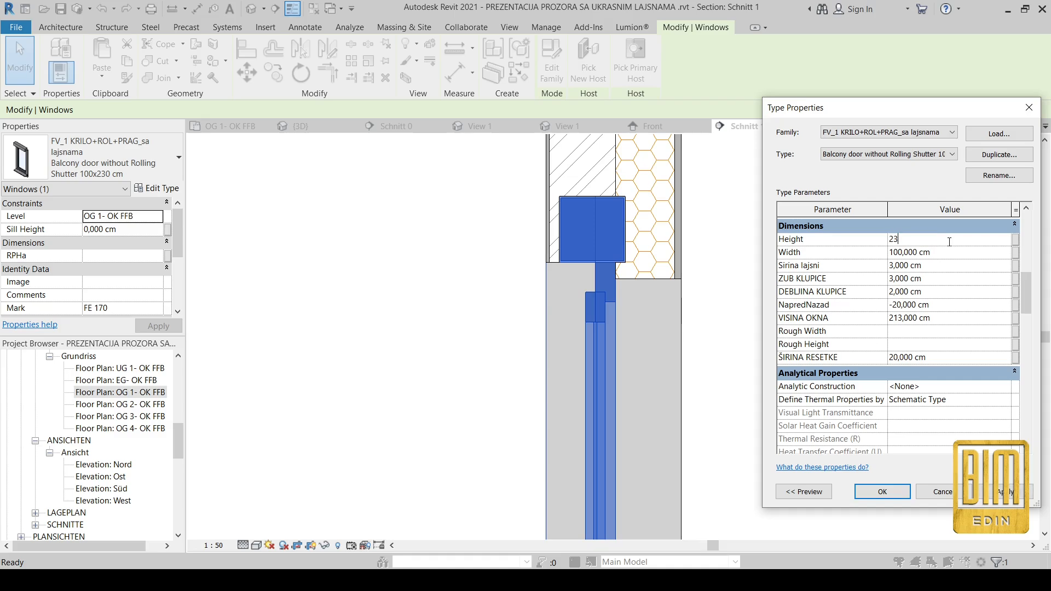
pyautogui.scroll(-3, 946, 356)
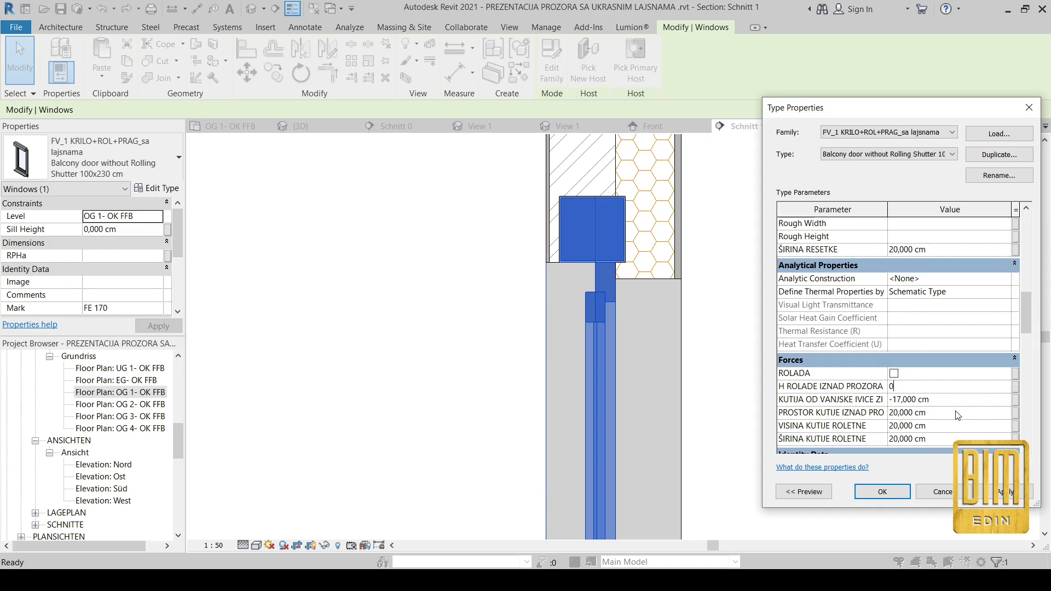
pyautogui.click(890, 494)
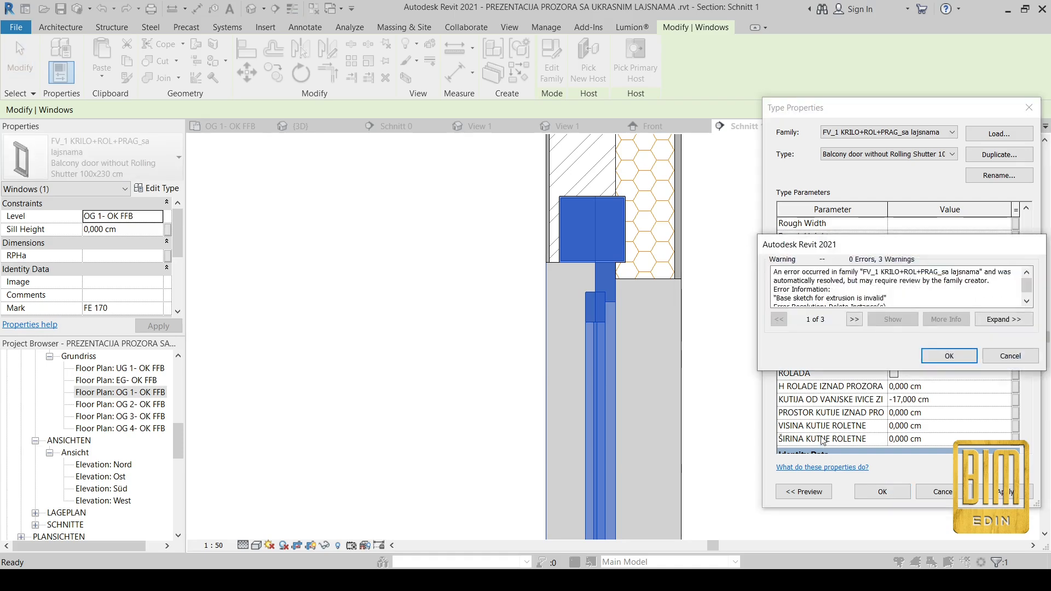
pyautogui.click(948, 356)
# - Check the balcony door without rolling shutter in the section, and examine both doors from inside in the 3D view
pyautogui.scroll(-2, 763, 169)
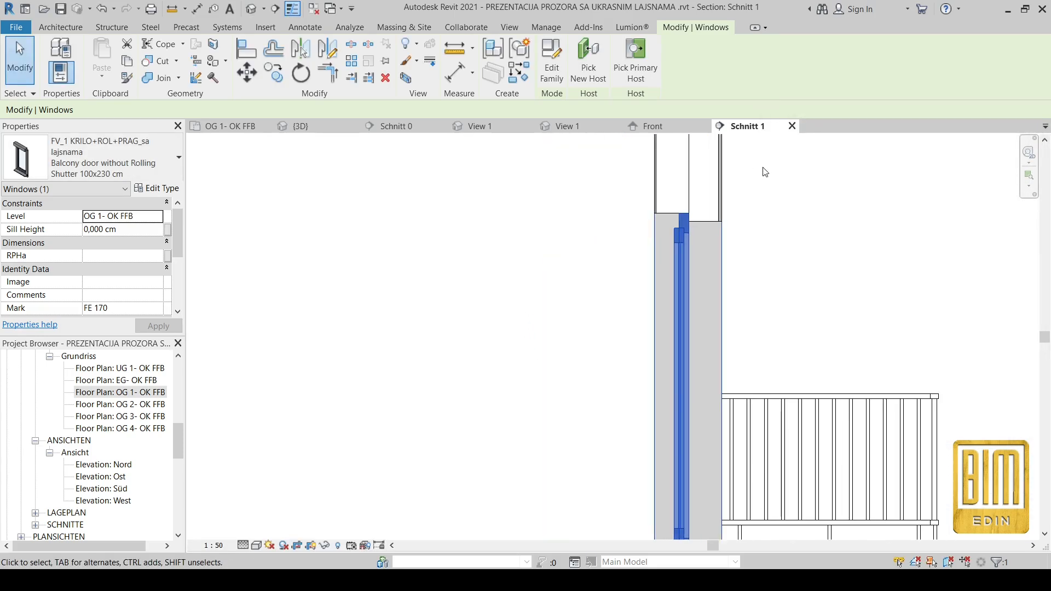
pyautogui.scroll(-2, 653, 241)
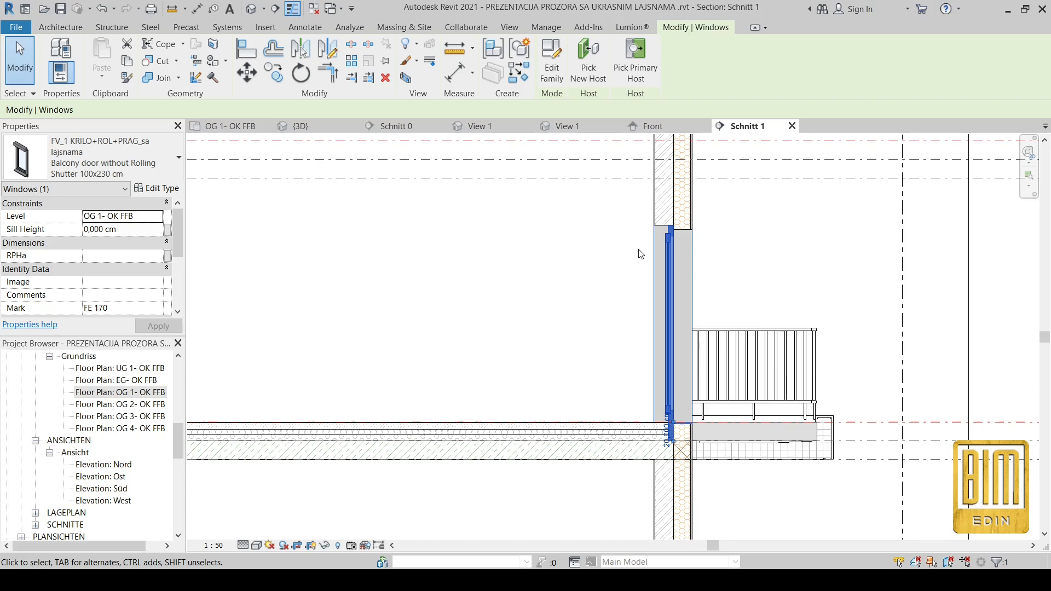
pyautogui.scroll(1, 640, 255)
pyautogui.click(276, 11)
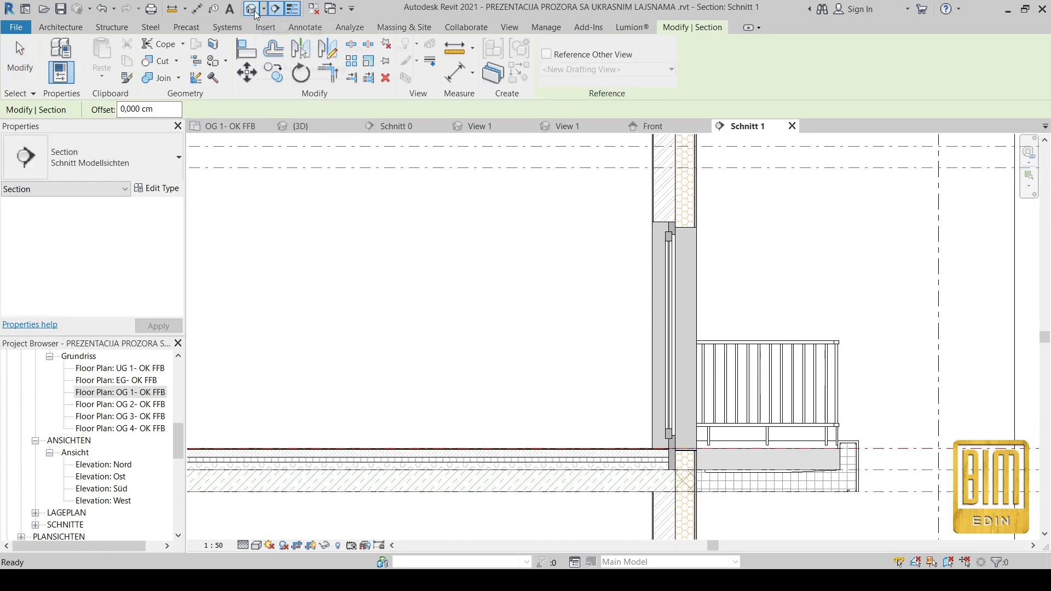
pyautogui.click(256, 13)
pyautogui.scroll(-6, 581, 290)
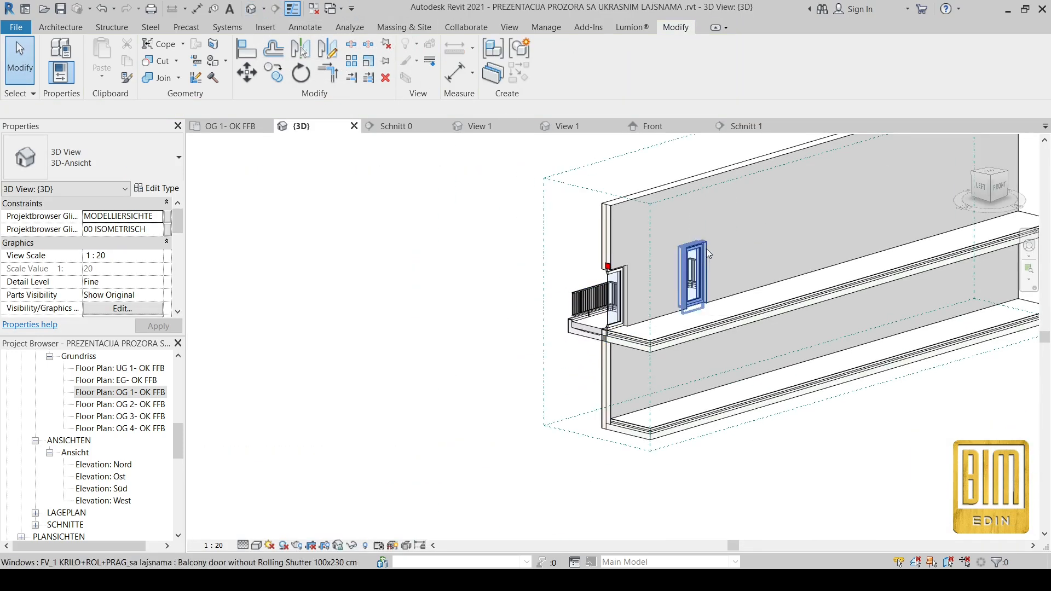
pyautogui.scroll(3, 705, 252)
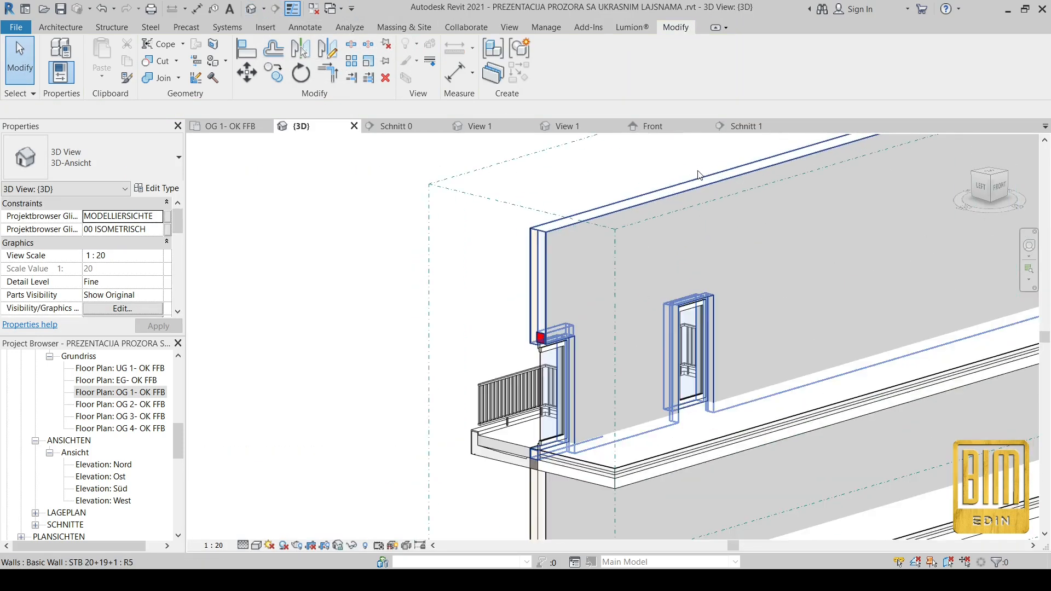
# - Adjust the 3D view's section box side near the balcony door without rolling shutter and examine the cut threshold detail
pyautogui.click(467, 201)
pyautogui.moveTo(674, 375); pyautogui.dragTo(642, 387)
pyautogui.scroll(5, 646, 385)
pyautogui.scroll(3, 680, 207)
pyautogui.scroll(-3, 680, 206)
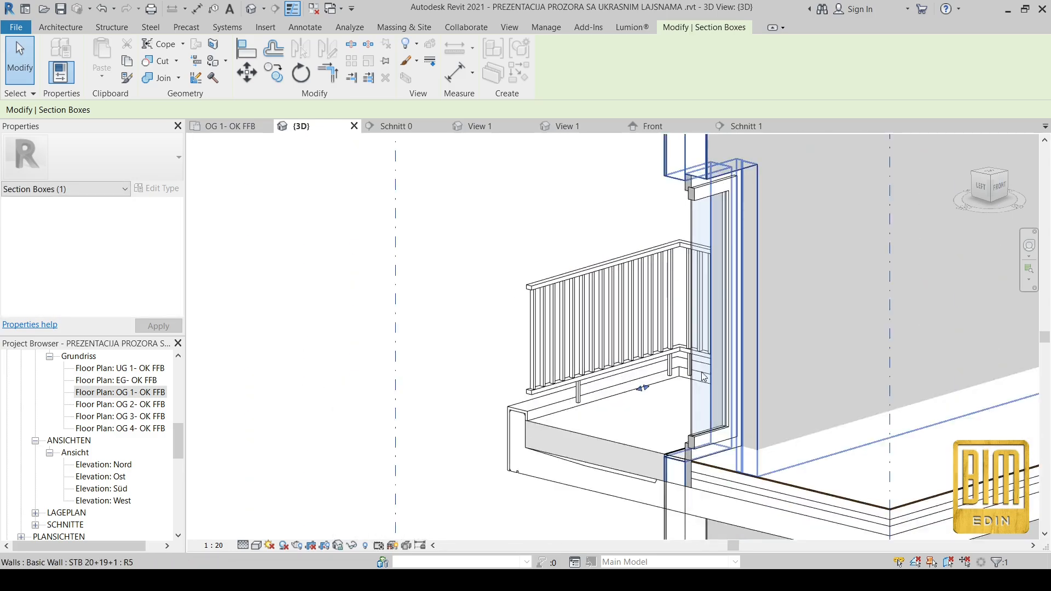
pyautogui.scroll(6, 704, 335)
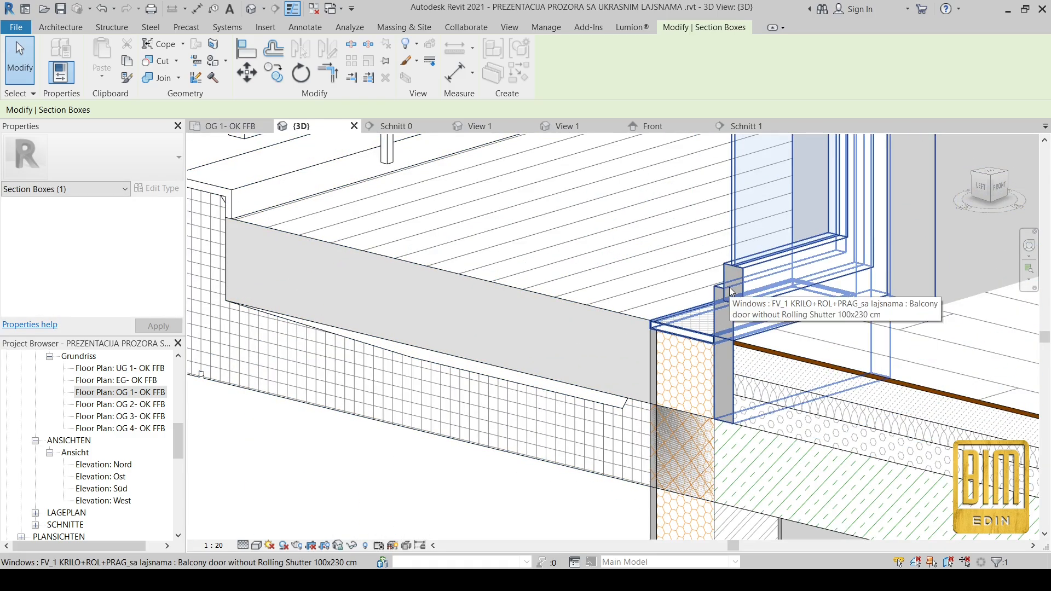
pyautogui.scroll(-8, 619, 370)
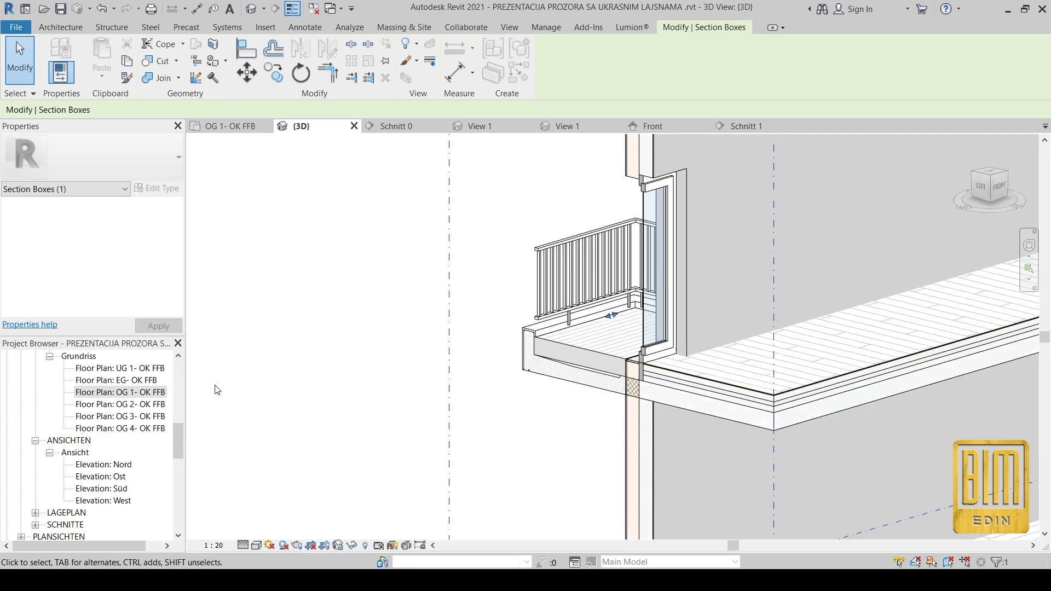
# - In floor plan OG 1- OK FFB, copy the balcony door without rolling shutter along the wall to the French Balcony with Rolling Shutter position
pyautogui.doubleClick(123, 392)
pyautogui.scroll(-5, 550, 322)
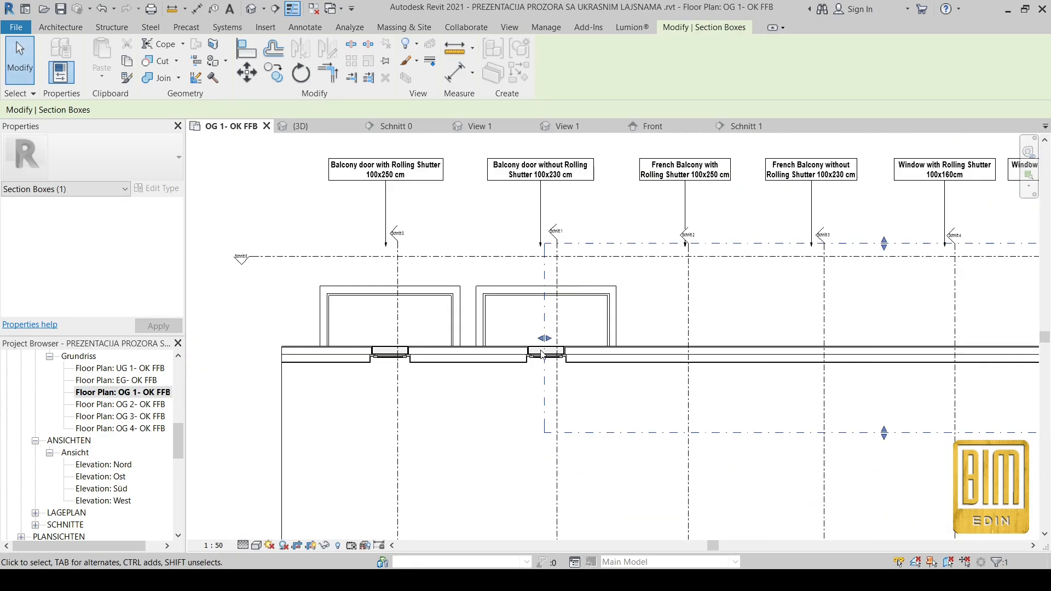
pyautogui.scroll(3, 579, 268)
pyautogui.click(665, 284)
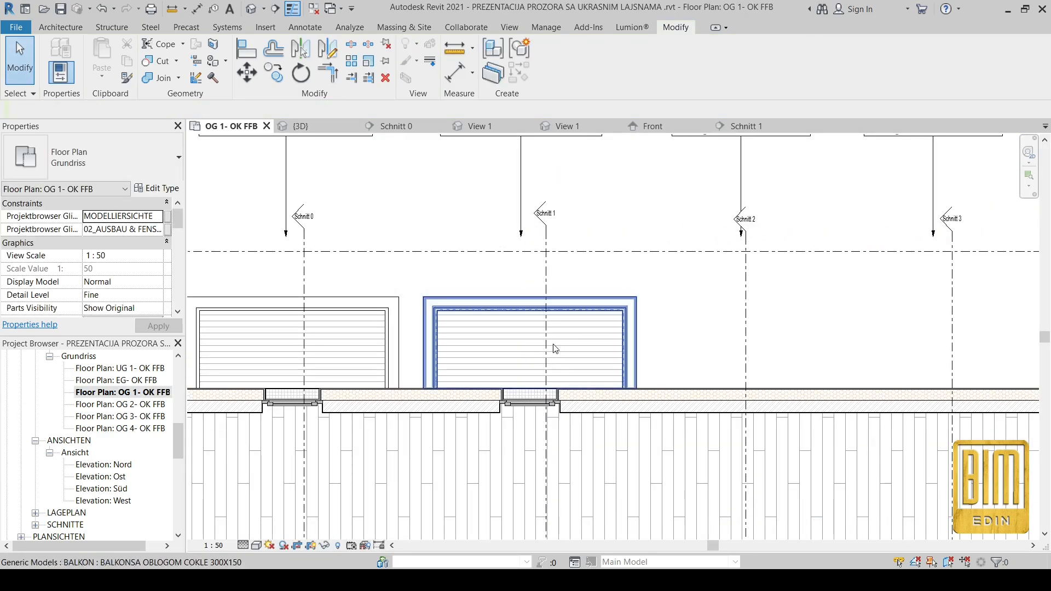
pyautogui.scroll(-2, 583, 327)
pyautogui.click(530, 390)
pyautogui.scroll(5, 668, 225)
pyautogui.scroll(-4, 494, 196)
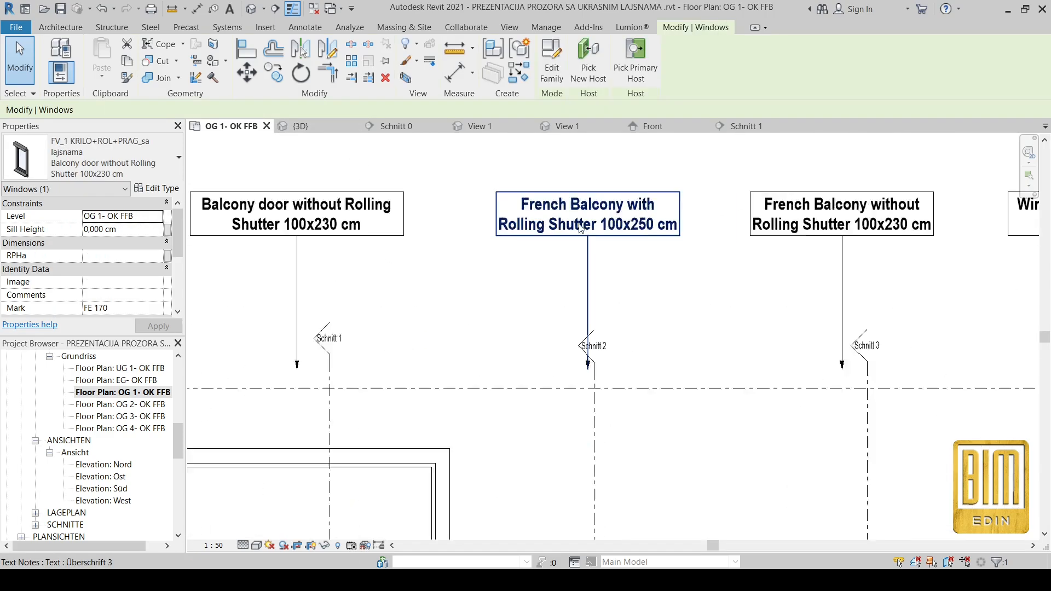
pyautogui.click(274, 73)
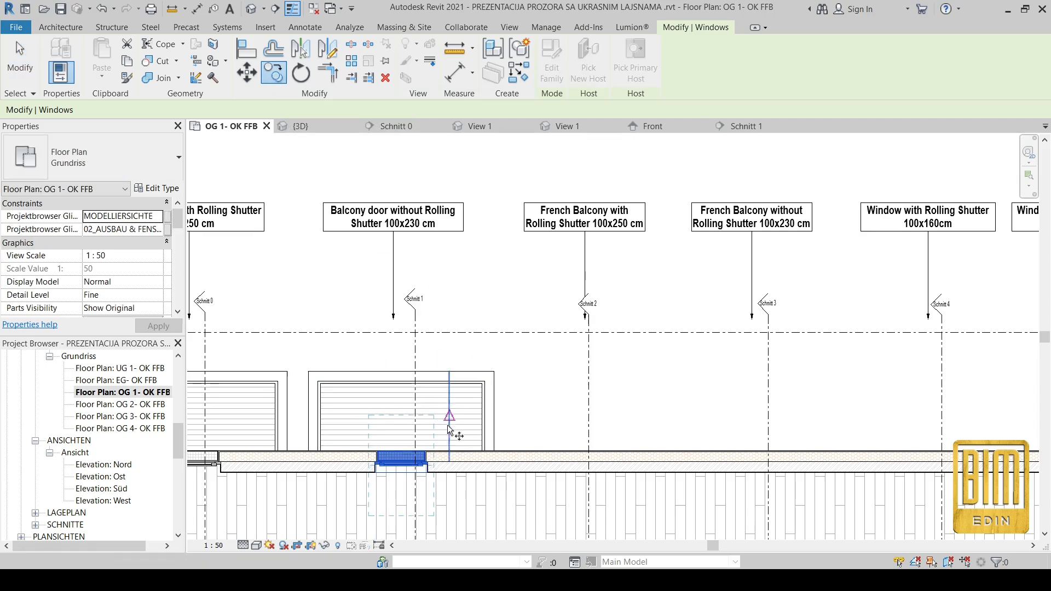
pyautogui.scroll(4, 400, 463)
pyautogui.scroll(-2, 398, 474)
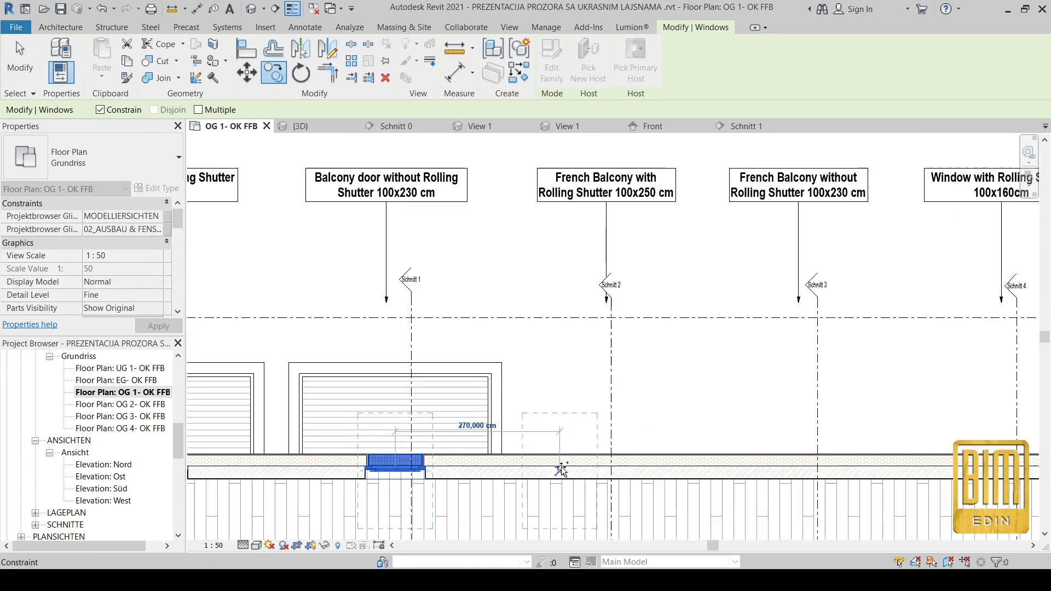
pyautogui.click(601, 466)
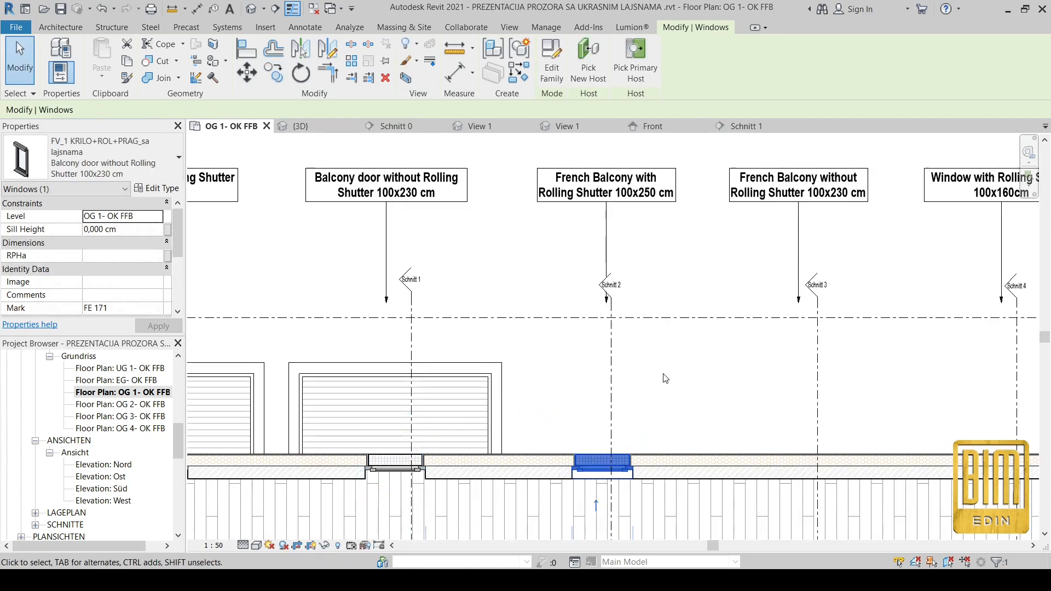
pyautogui.press('Escape')
pyautogui.click(602, 465)
pyautogui.scroll(-4, 586, 493)
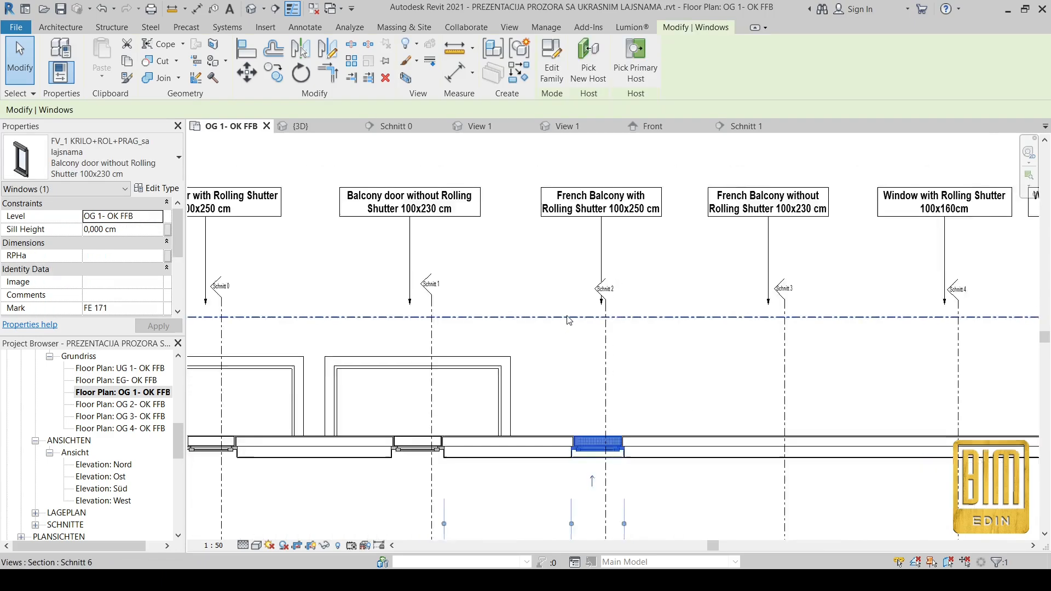
# - Edit the FB 200 Parkett floor boundary, sketching lines around the copied door's inner recess up to its frame
pyautogui.click(553, 481)
pyautogui.scroll(5, 586, 389)
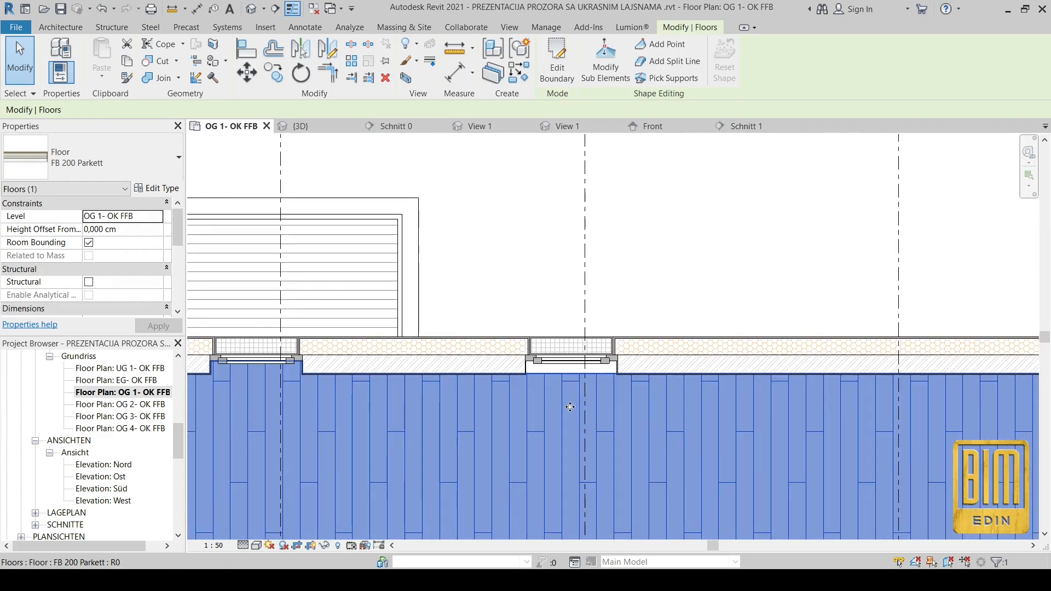
pyautogui.click(558, 66)
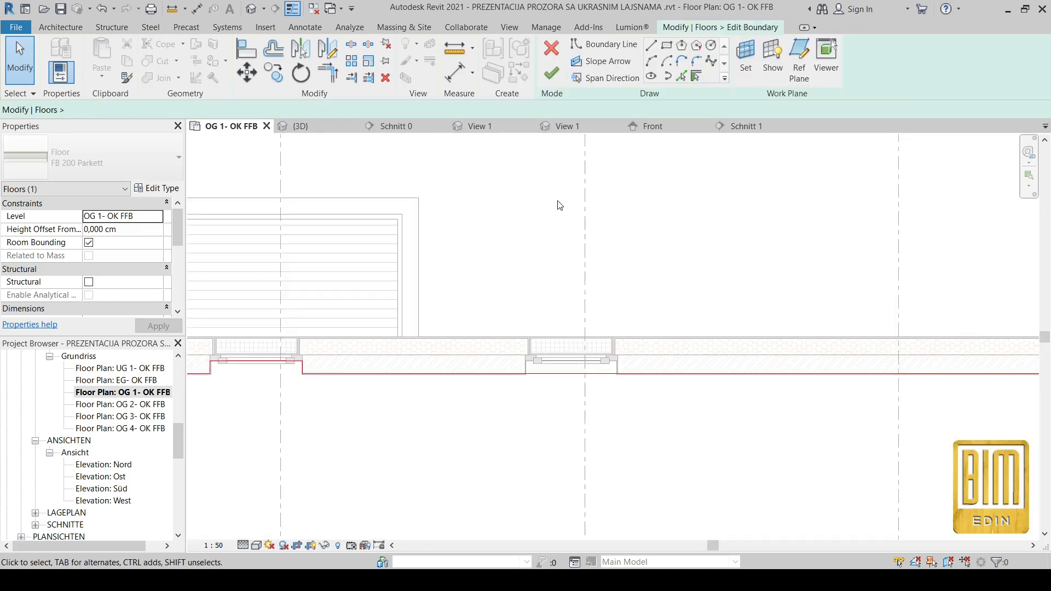
pyautogui.scroll(3, 539, 378)
pyautogui.scroll(2, 536, 382)
pyautogui.click(652, 45)
pyautogui.scroll(4, 493, 357)
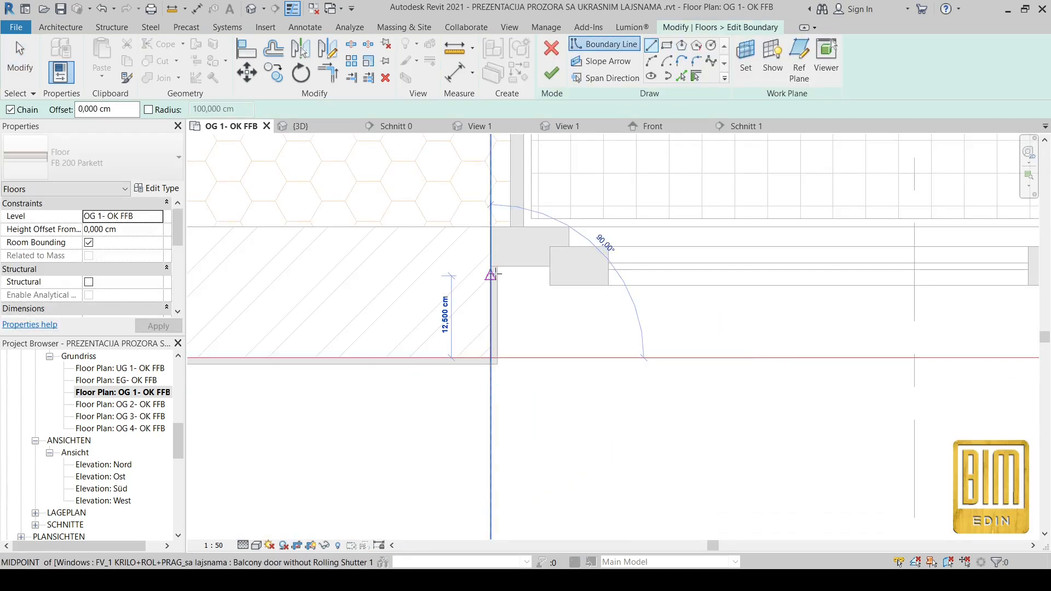
pyautogui.click(491, 275)
pyautogui.click(491, 266)
pyautogui.scroll(-3, 491, 266)
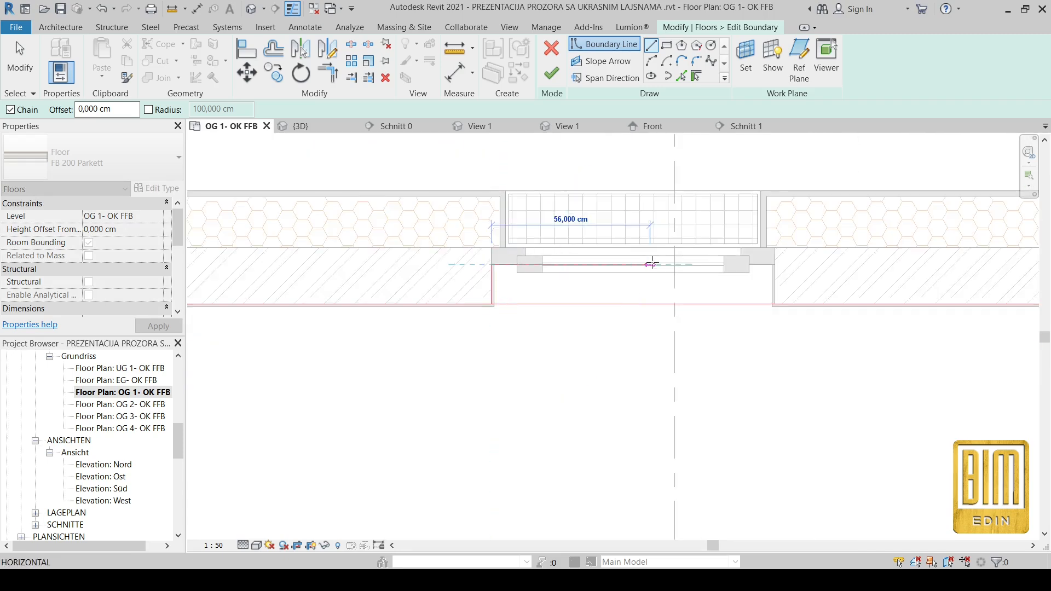
pyautogui.click(775, 265)
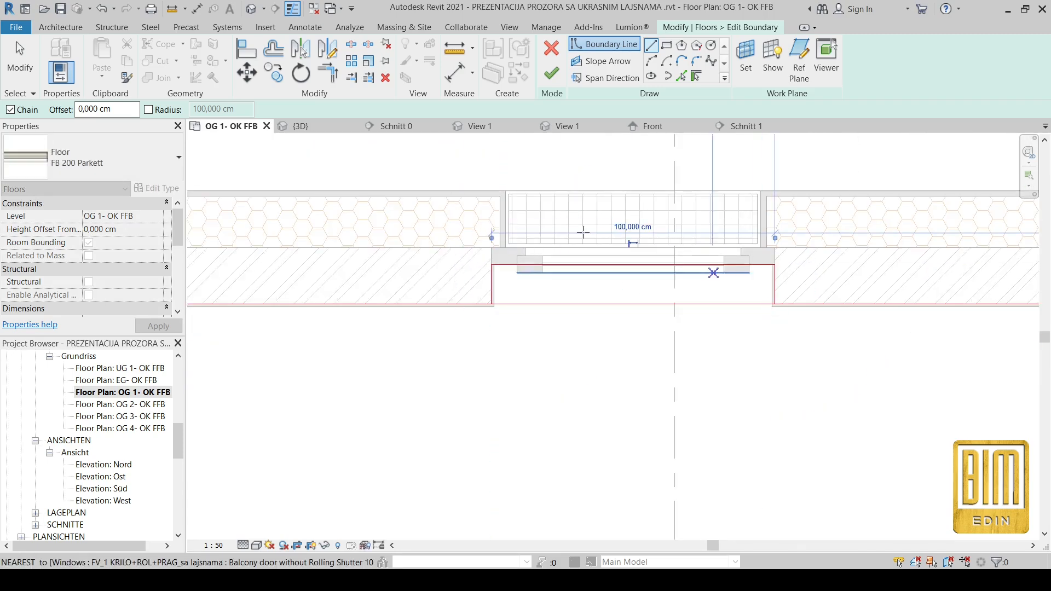
pyautogui.click(774, 304)
pyautogui.press('Escape')
# - Trim the floor boundary to the new recess lines at both corners and finish the sketch
pyautogui.click(329, 52)
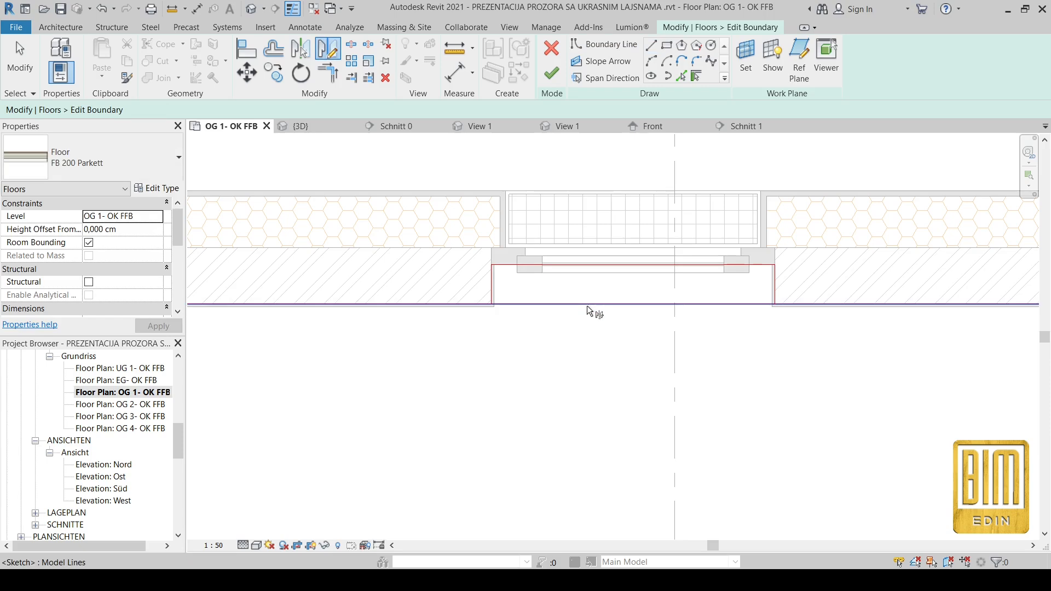
pyautogui.click(352, 46)
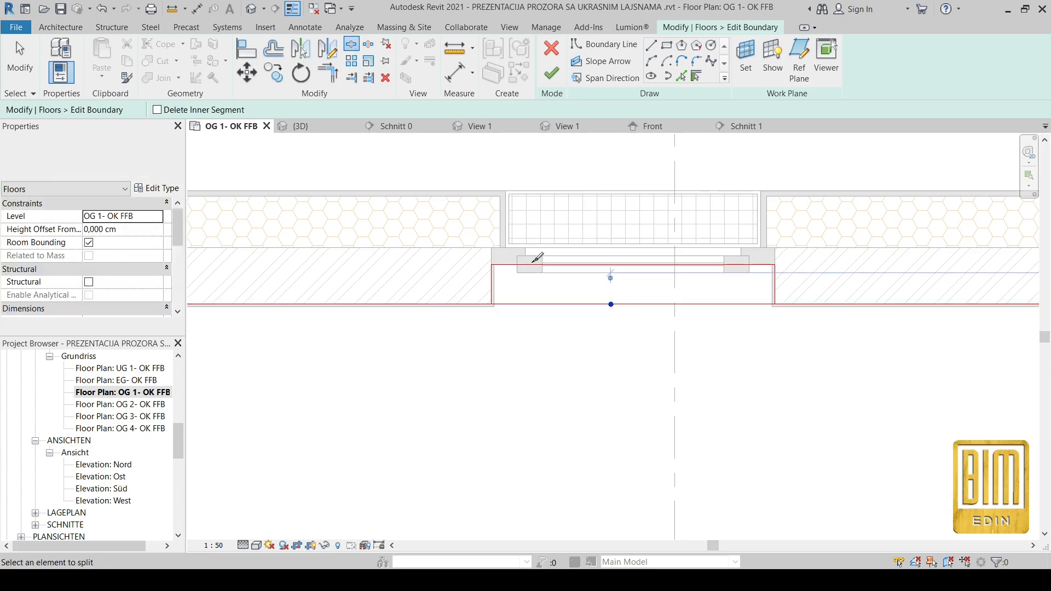
pyautogui.click(485, 294)
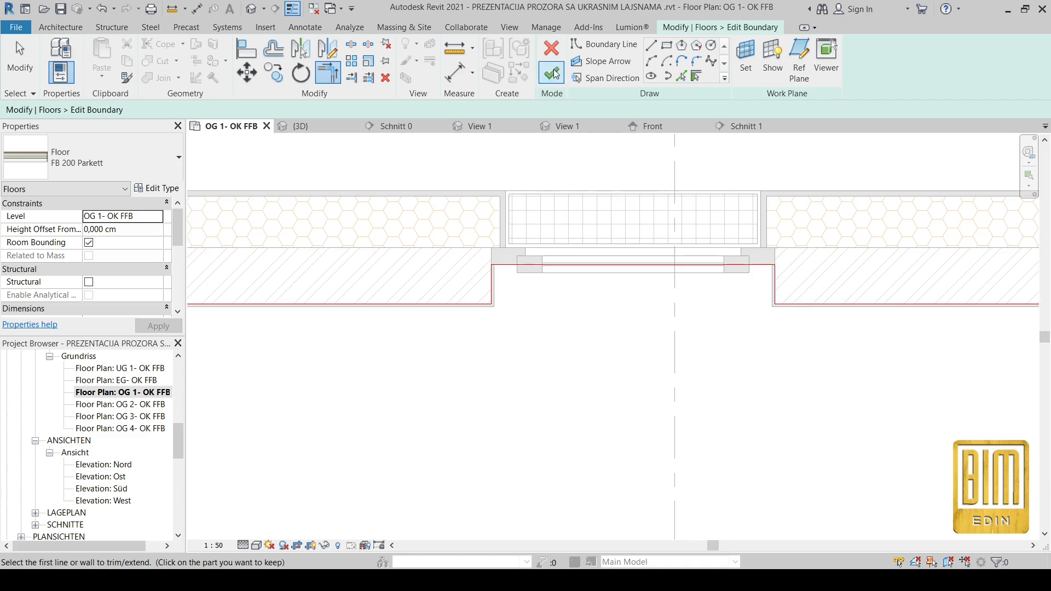
pyautogui.click(552, 73)
# - Go to section view Schnitt 2 and unhide the OG 1 parquet floor through the hidden-elements display
pyautogui.scroll(2, 615, 383)
pyautogui.rightClick(640, 217)
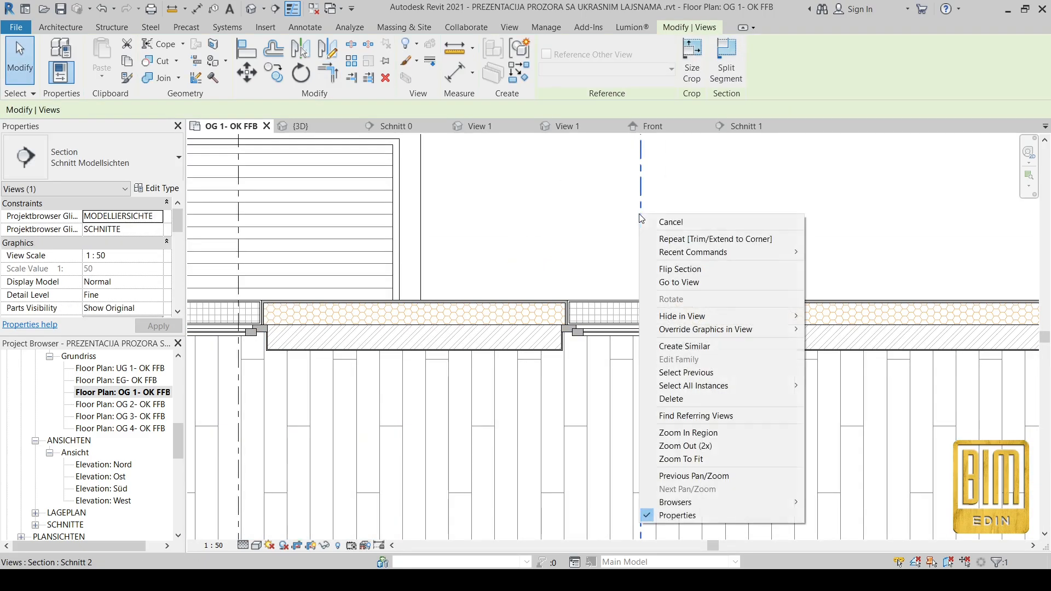
pyautogui.click(694, 283)
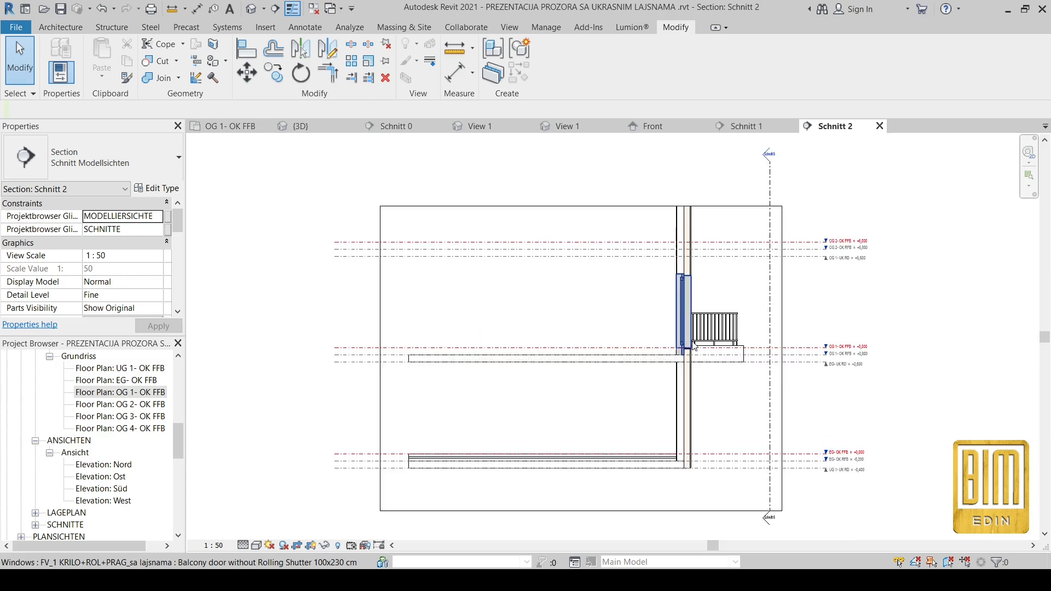
pyautogui.scroll(2, 694, 345)
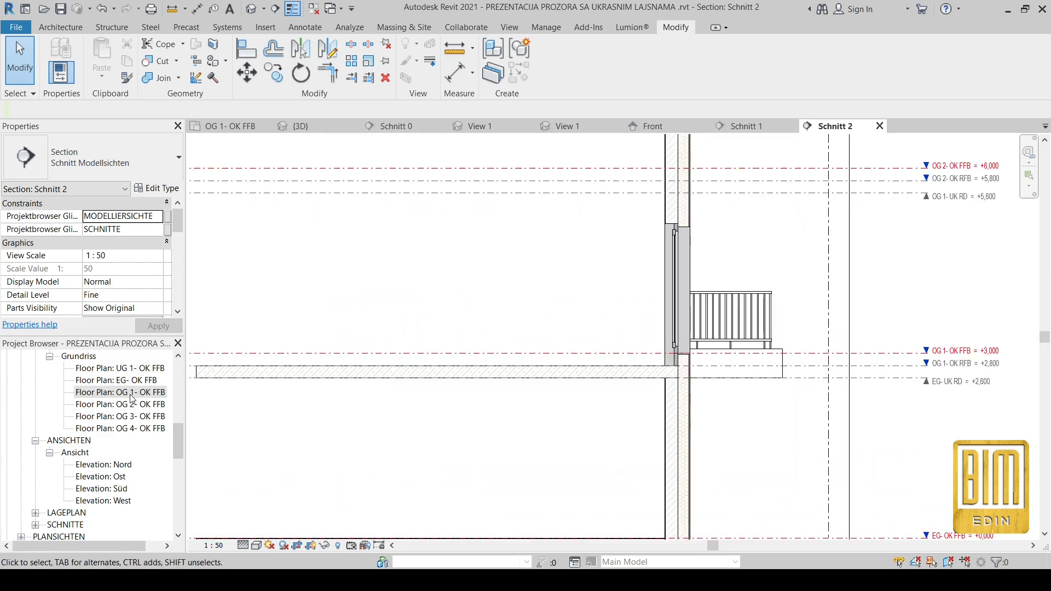
pyautogui.scroll(-2, 712, 306)
pyautogui.scroll(2, 681, 318)
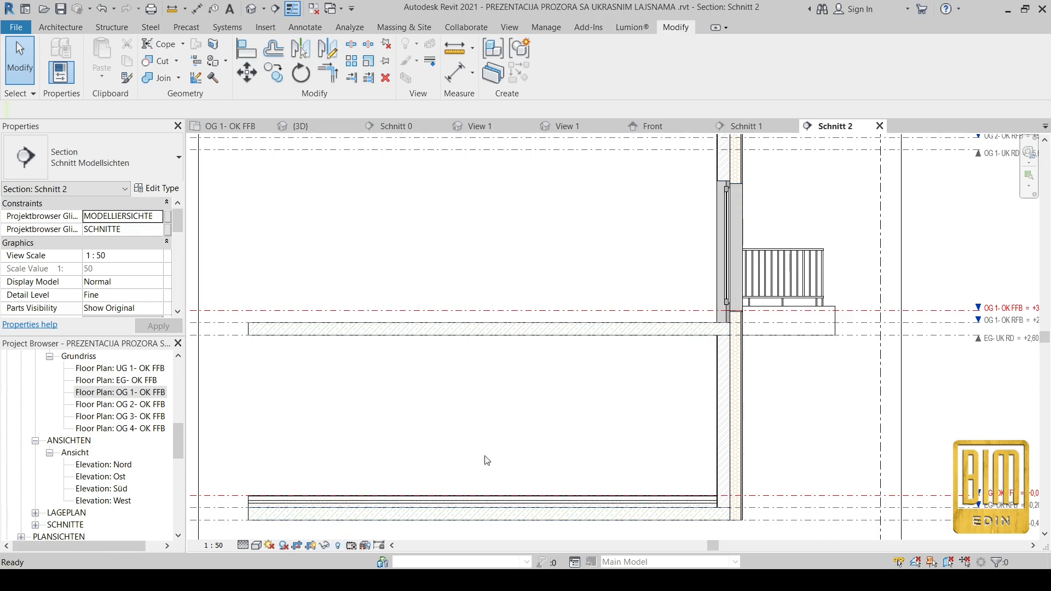
pyautogui.click(338, 546)
pyautogui.click(582, 323)
pyautogui.click(758, 57)
pyautogui.click(862, 55)
pyautogui.click(703, 190)
pyautogui.scroll(3, 717, 215)
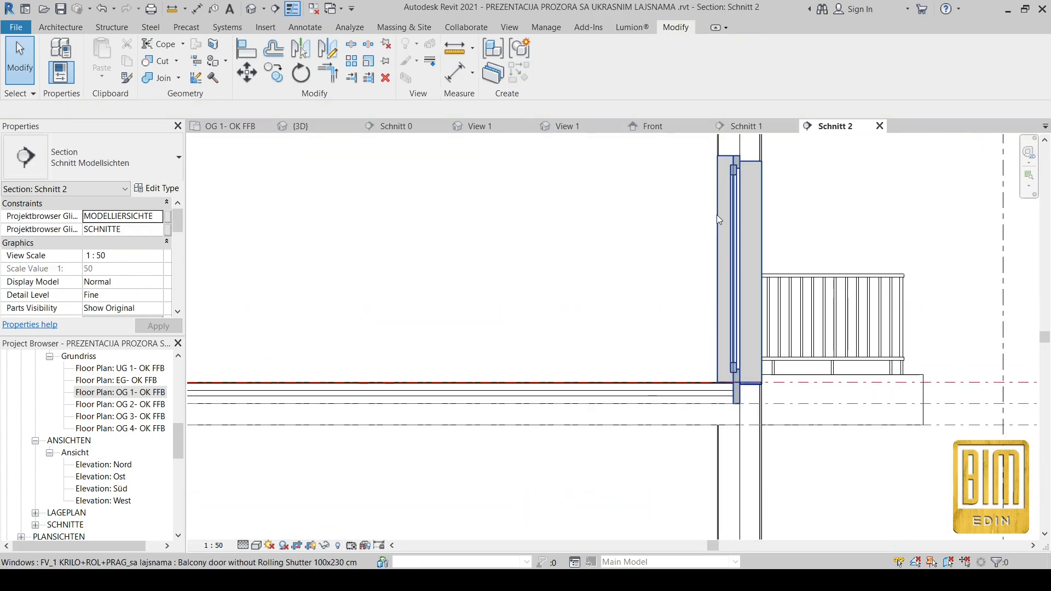
# - Sketch a 90 cm railing path between the midpoints of the copied door's outer reveals in plan, and check it in section Schnitt 2
pyautogui.doubleClick(131, 393)
pyautogui.scroll(4, 652, 320)
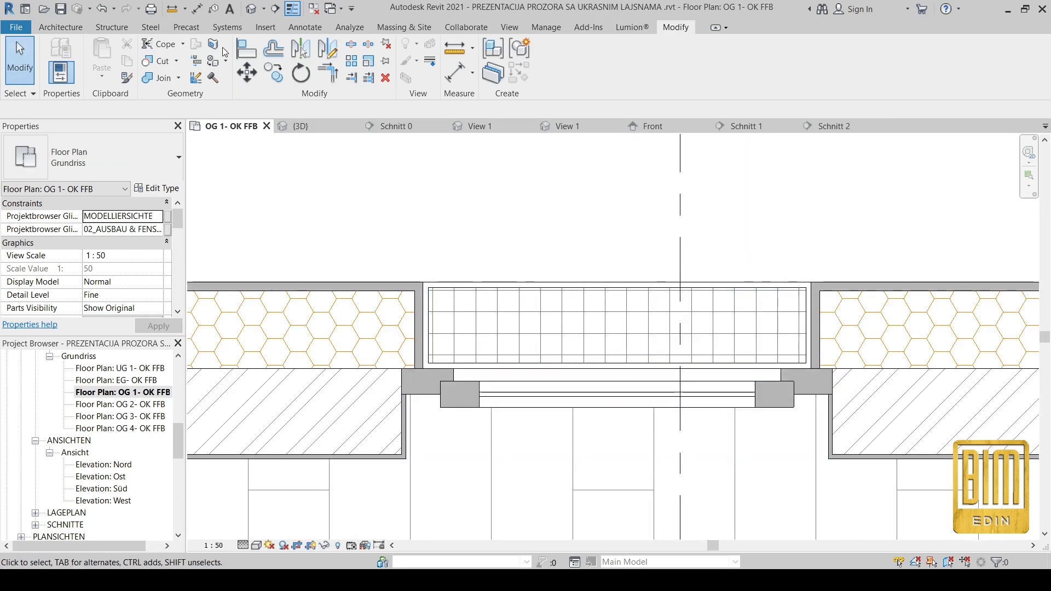
pyautogui.click(300, 27)
pyautogui.click(60, 28)
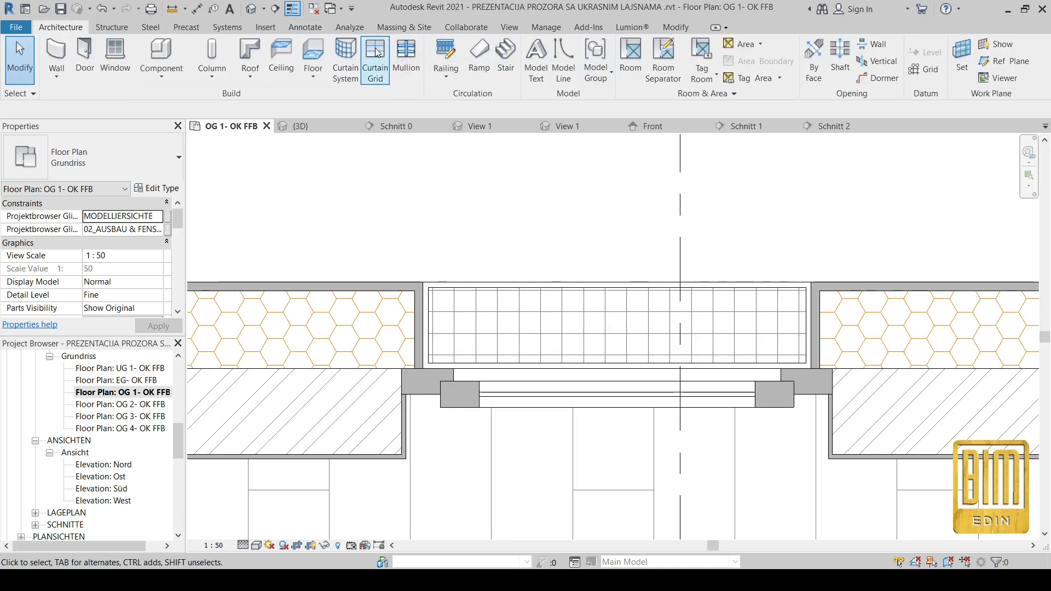
pyautogui.click(446, 58)
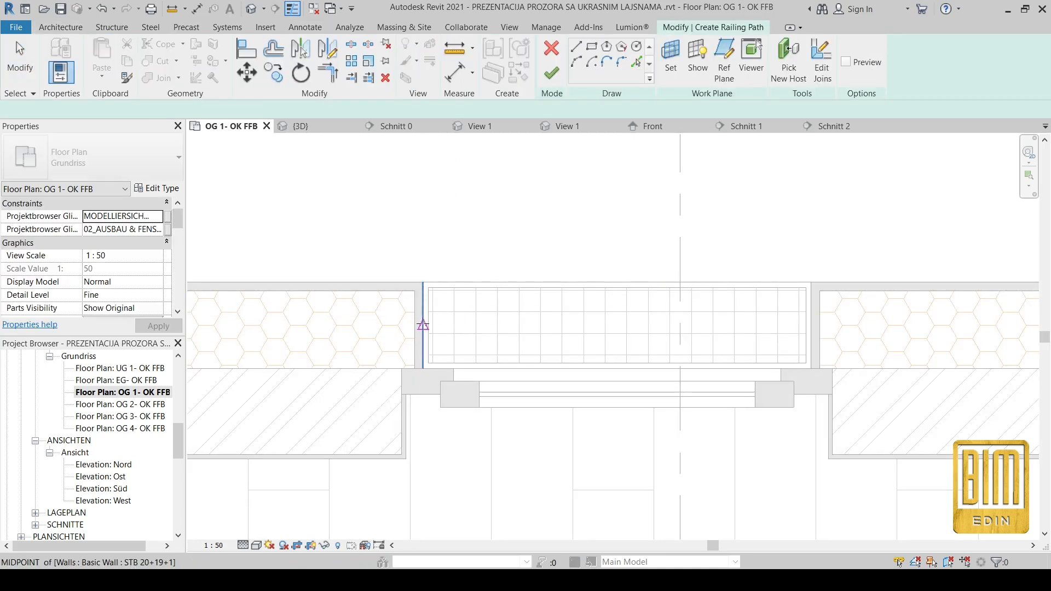
pyautogui.click(423, 326)
pyautogui.click(810, 325)
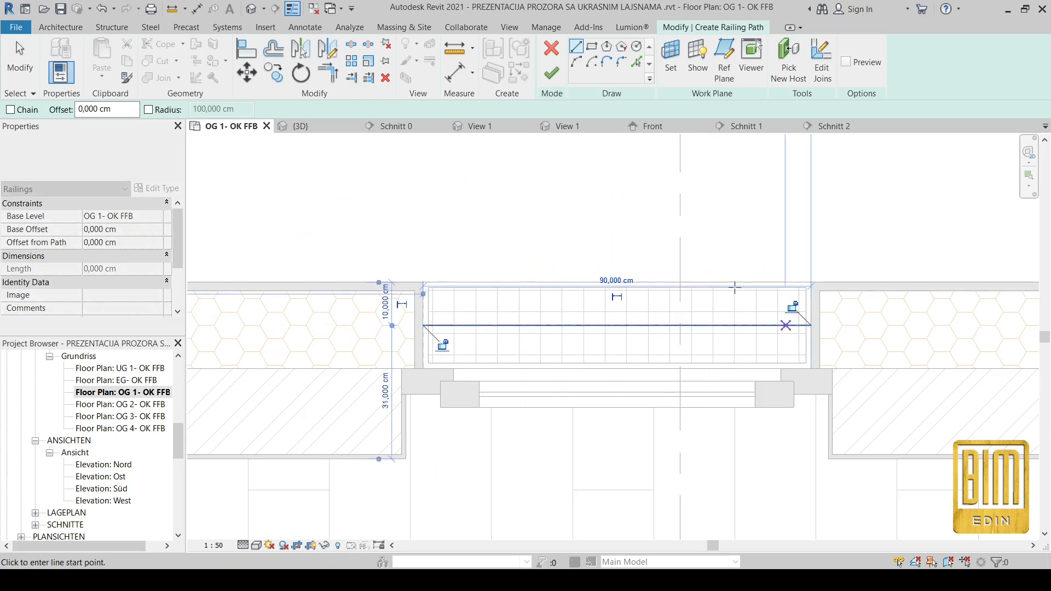
pyautogui.click(551, 73)
pyautogui.rightClick(679, 207)
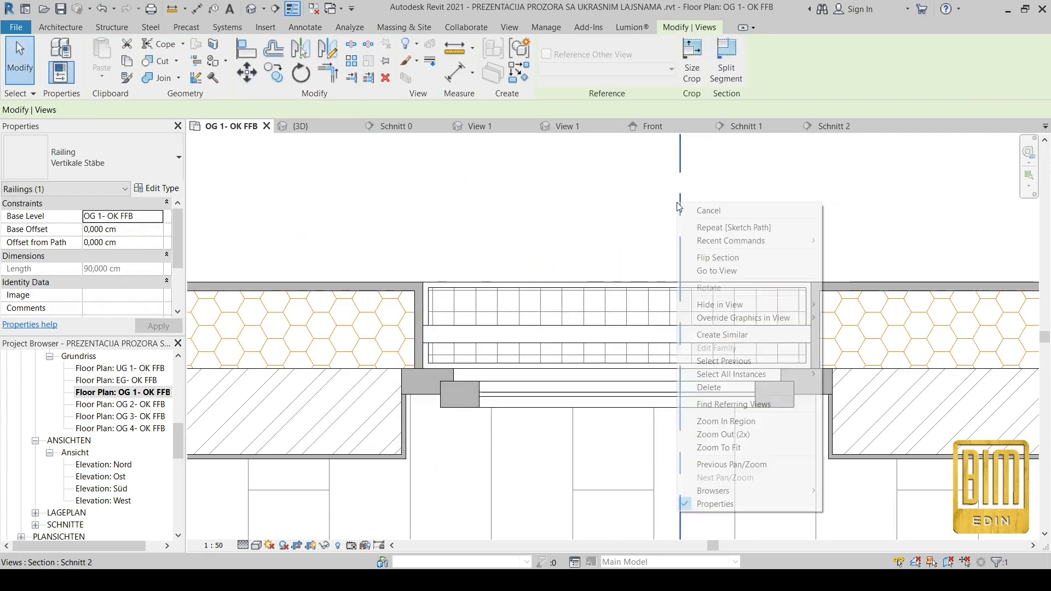
pyautogui.click(717, 271)
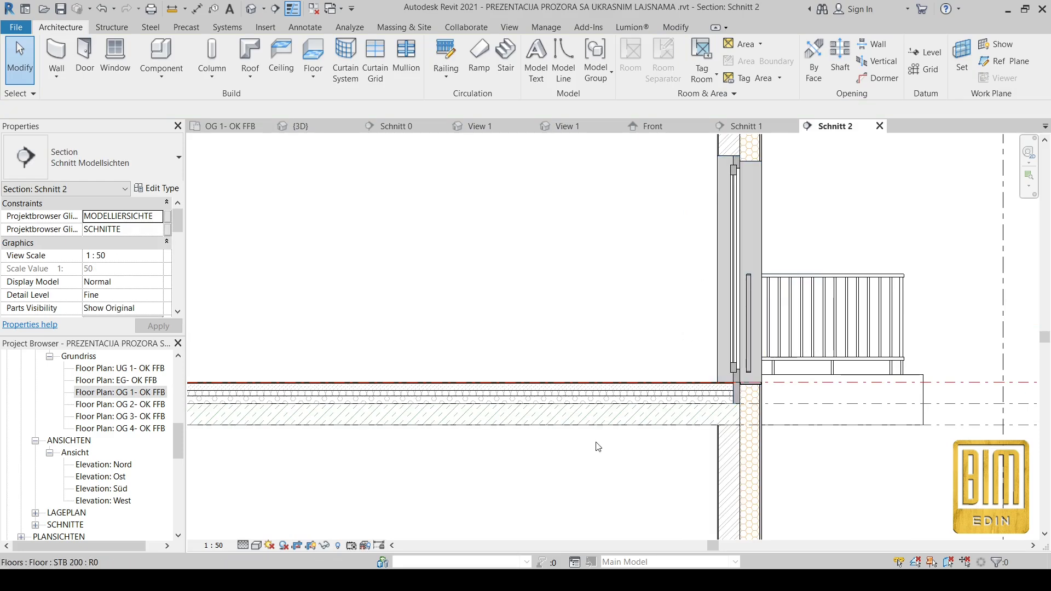
pyautogui.scroll(-3, 636, 408)
pyautogui.scroll(5, 633, 294)
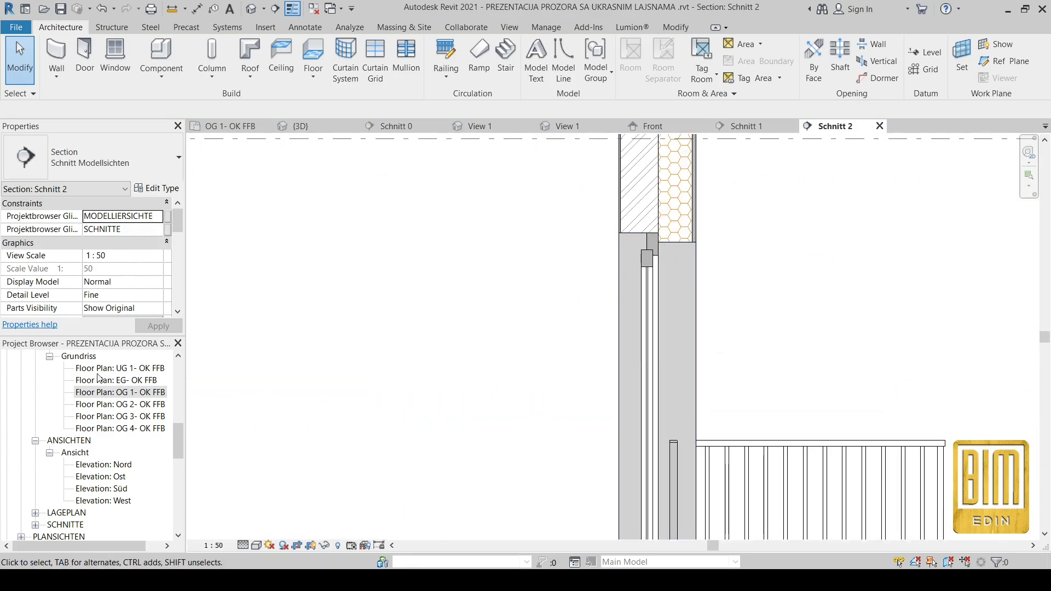
# - In floor plan OG 1- OK FFB, copy the label text "French Balcony with Rolling Shutter 100x250 cm" to the clipboard
pyautogui.doubleClick(115, 392)
pyautogui.scroll(-4, 585, 386)
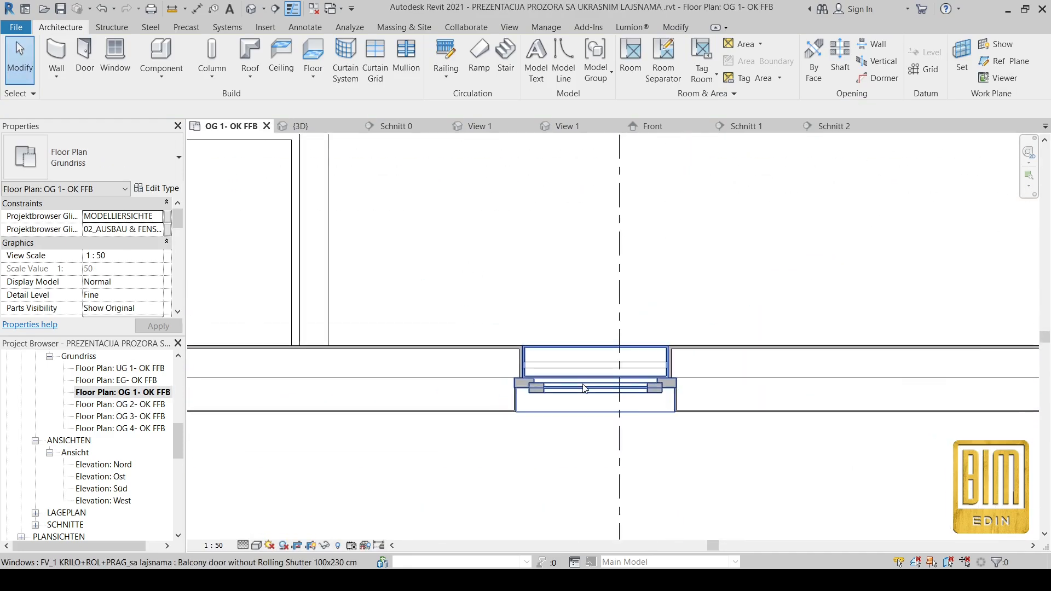
pyautogui.scroll(-2, 585, 388)
pyautogui.scroll(6, 591, 257)
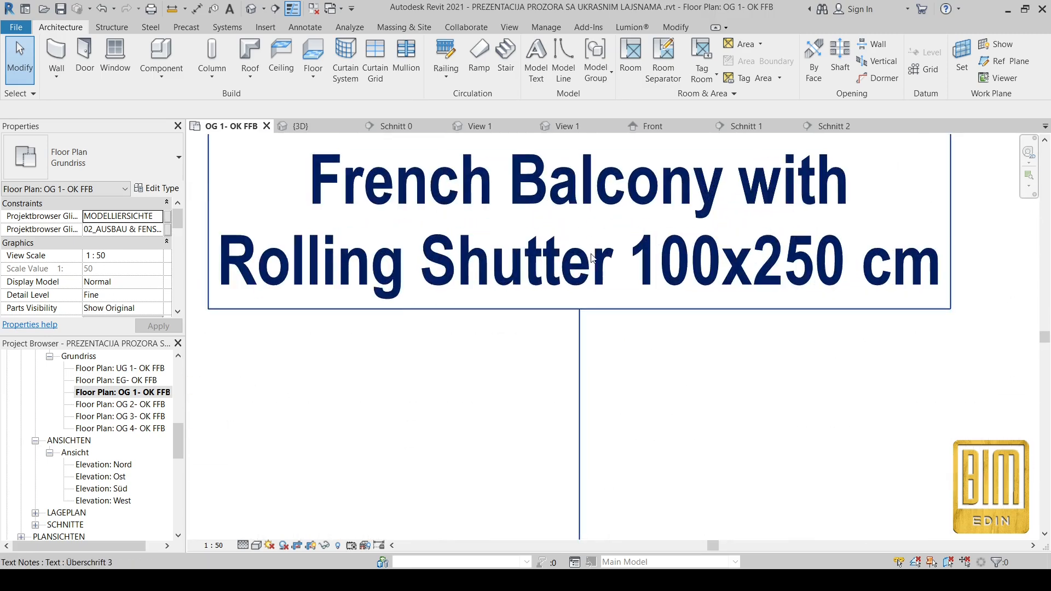
pyautogui.scroll(-1, 605, 282)
pyautogui.doubleClick(606, 274)
pyautogui.moveTo(858, 271); pyautogui.dragTo(383, 202)
pyautogui.rightClick(484, 203)
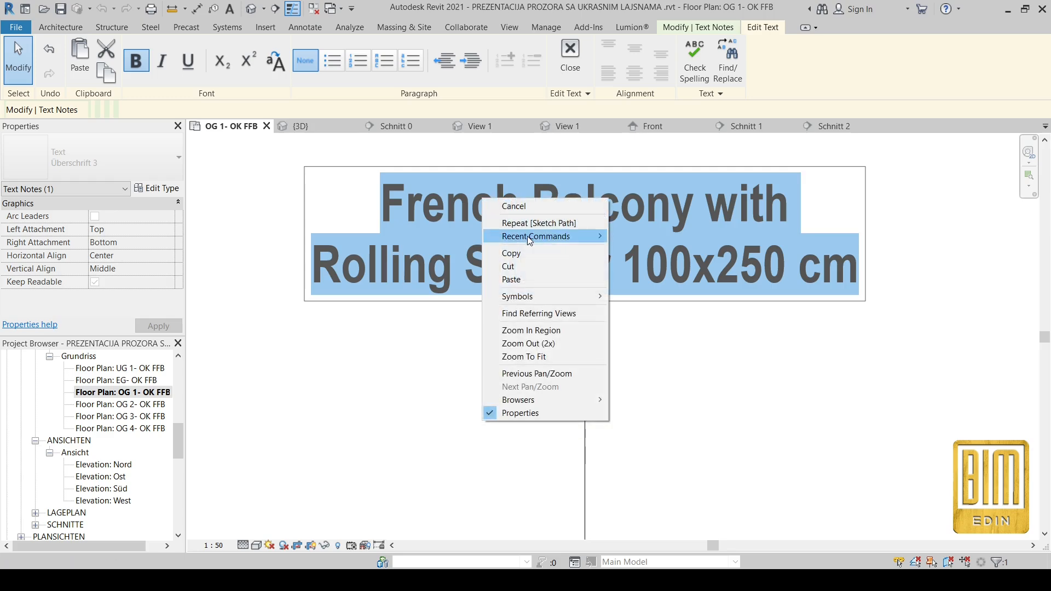
pyautogui.click(522, 255)
pyautogui.press('Escape')
pyautogui.scroll(-8, 541, 224)
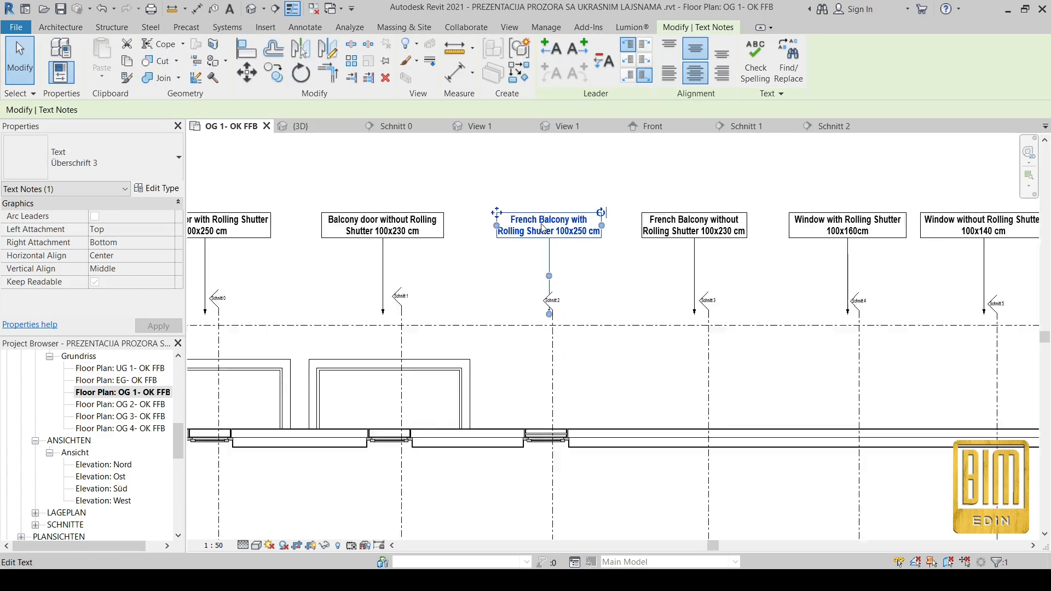
# - Duplicate the copied balcony door's type as "French Balcony with Rolling Shutter 100x250 cm" and accept the family warnings
pyautogui.scroll(7, 540, 329)
pyautogui.click(539, 325)
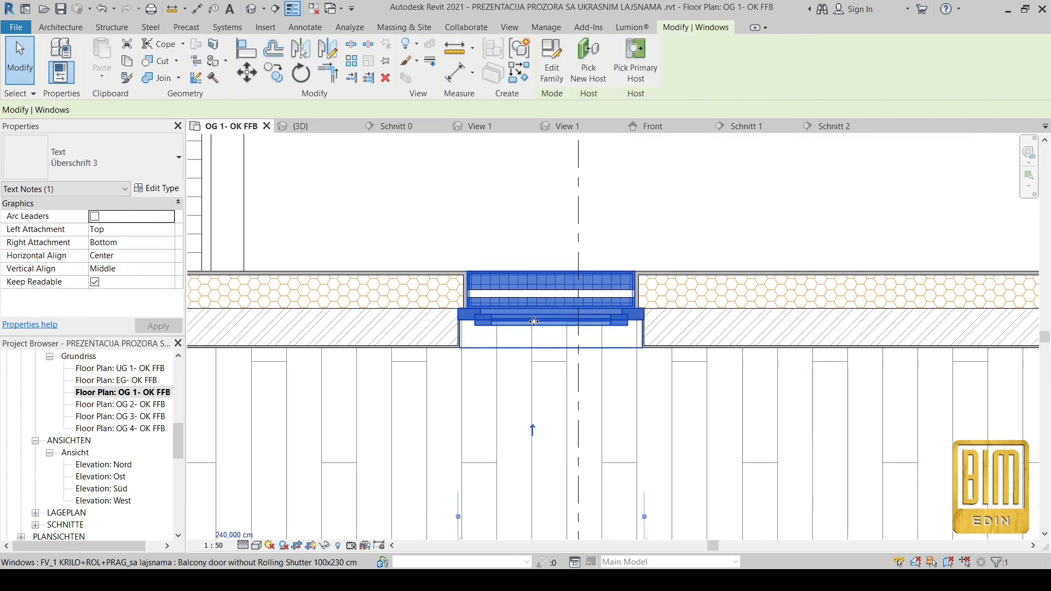
pyautogui.scroll(3, 534, 323)
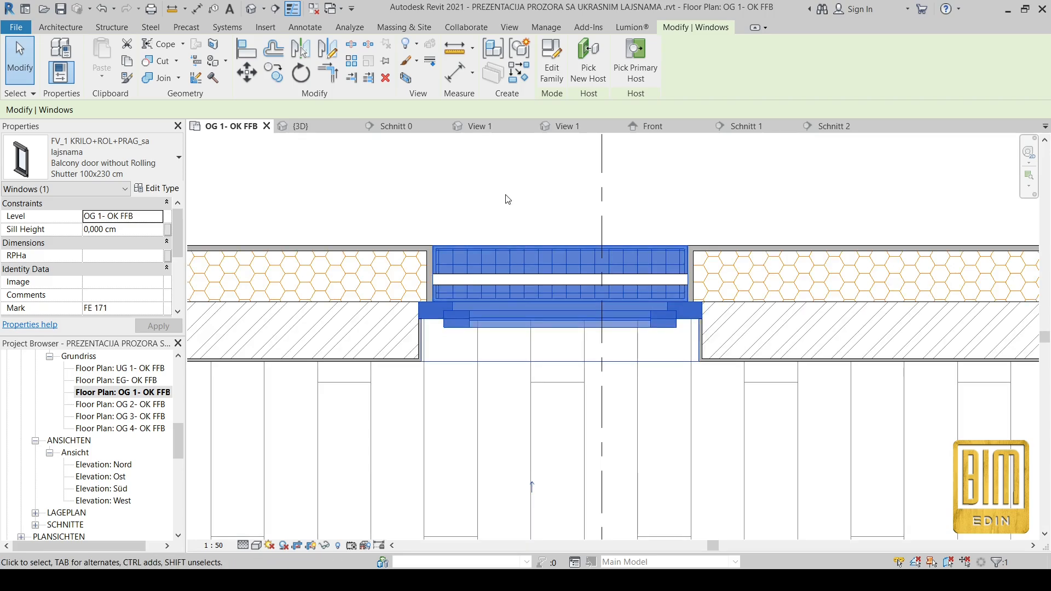
pyautogui.click(158, 189)
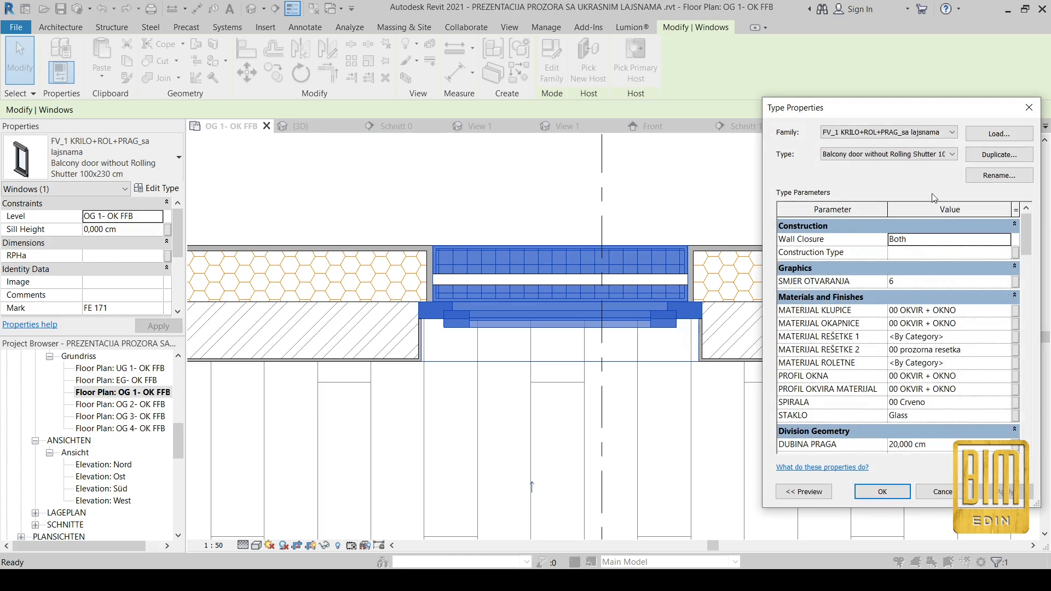
pyautogui.click(990, 156)
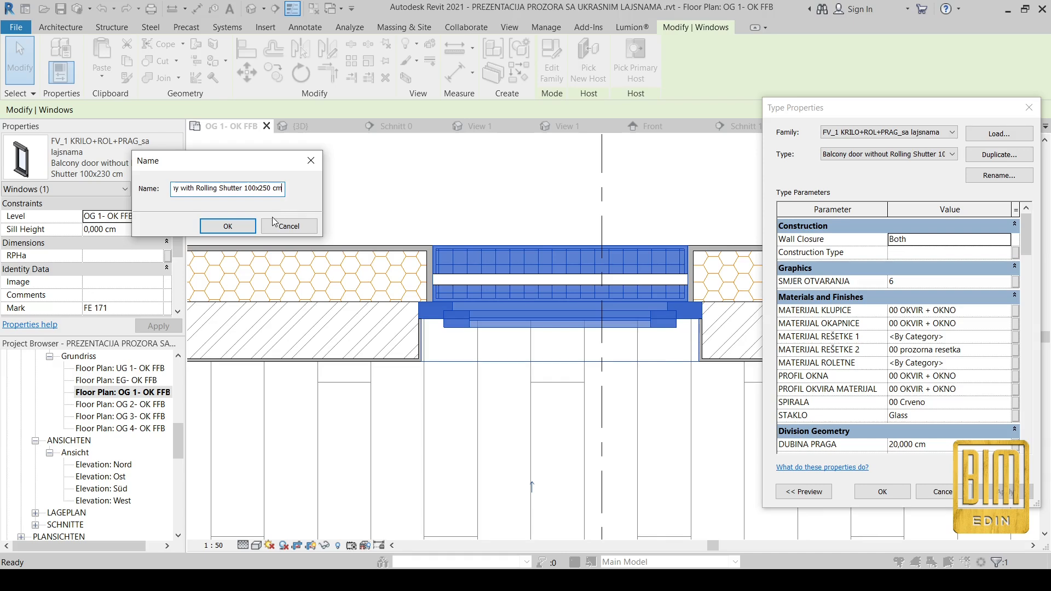
pyautogui.click(229, 226)
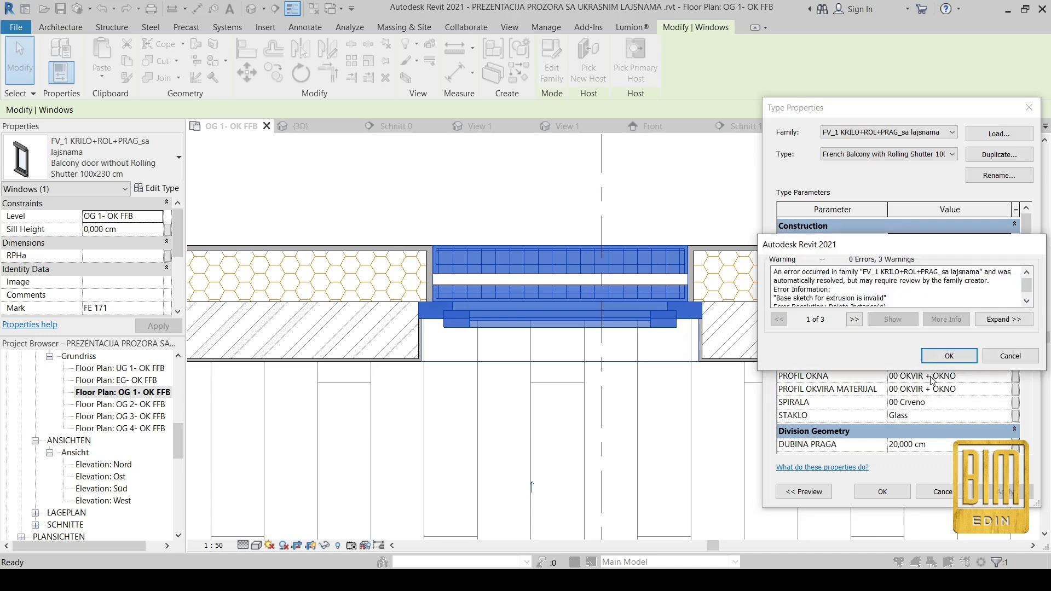
pyautogui.click(936, 355)
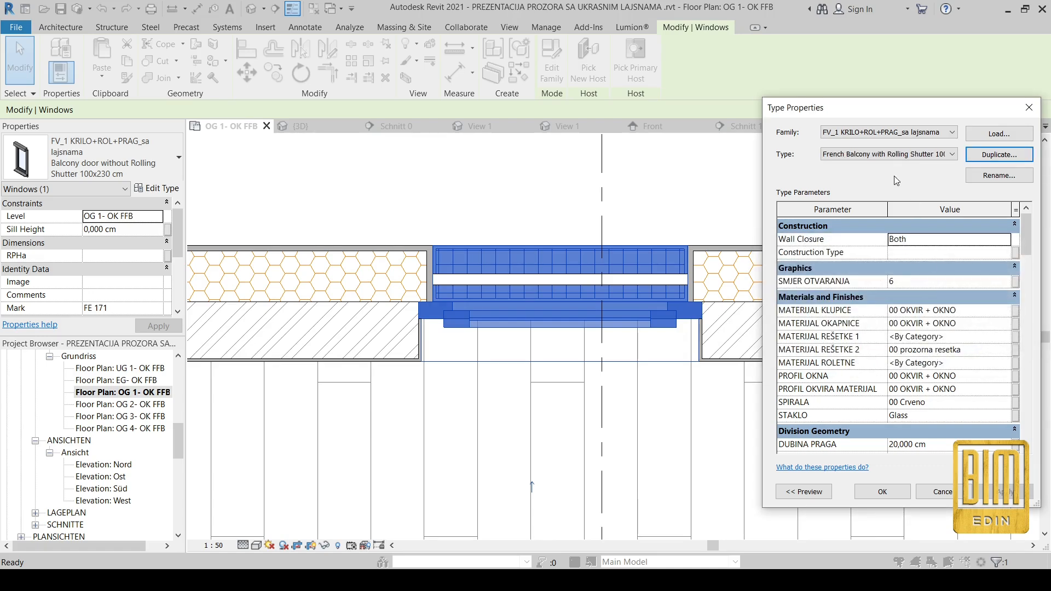
# - Set the new French balcony type's Height to 250 cm, apply it and accept the family warnings
pyautogui.scroll(-4, 898, 257)
pyautogui.scroll(-4, 942, 334)
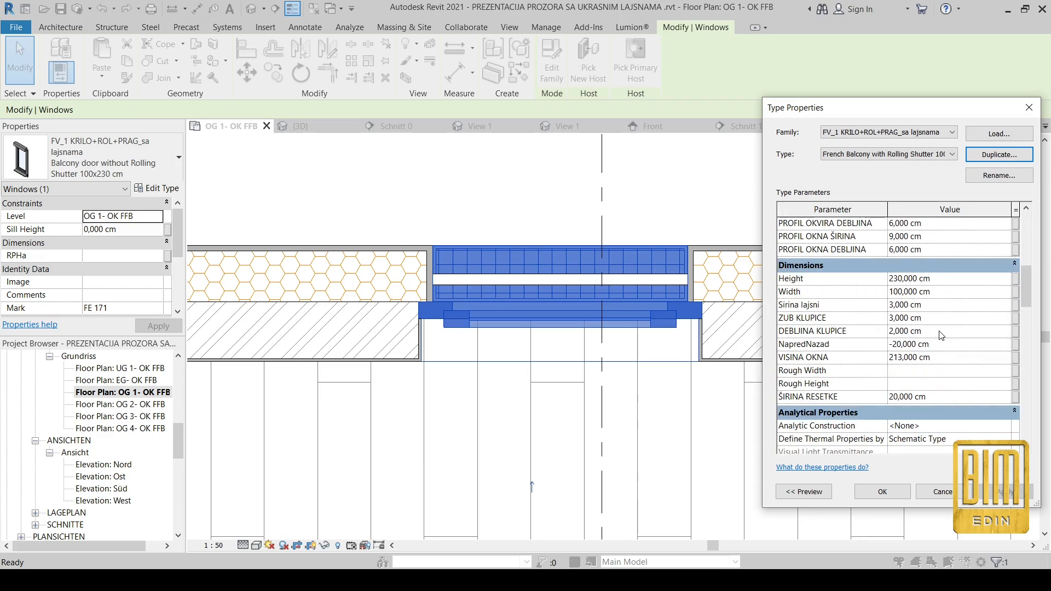
pyautogui.click(945, 279)
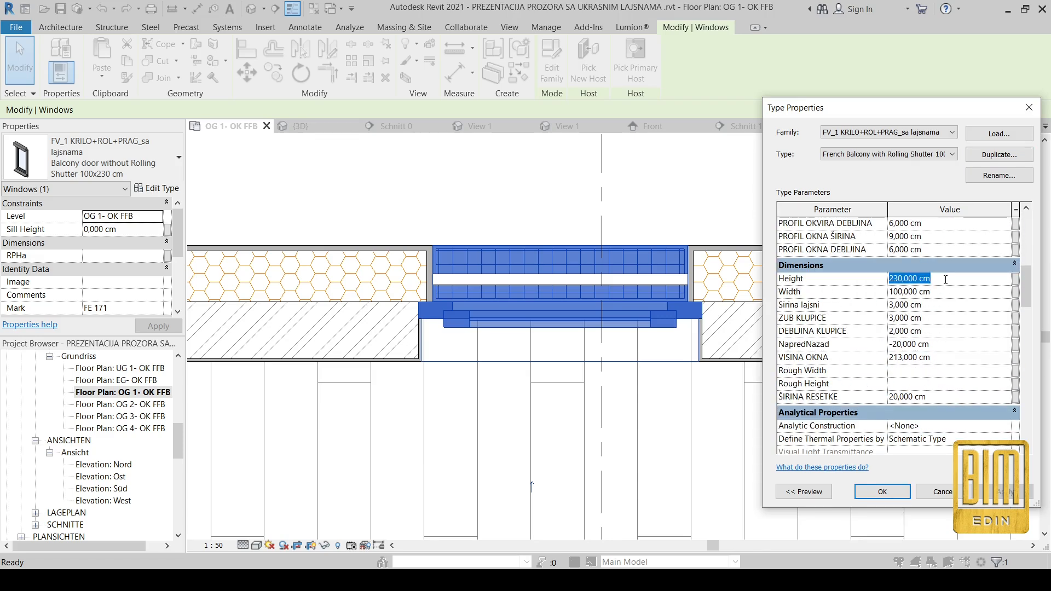
pyautogui.write('250')
pyautogui.click(882, 492)
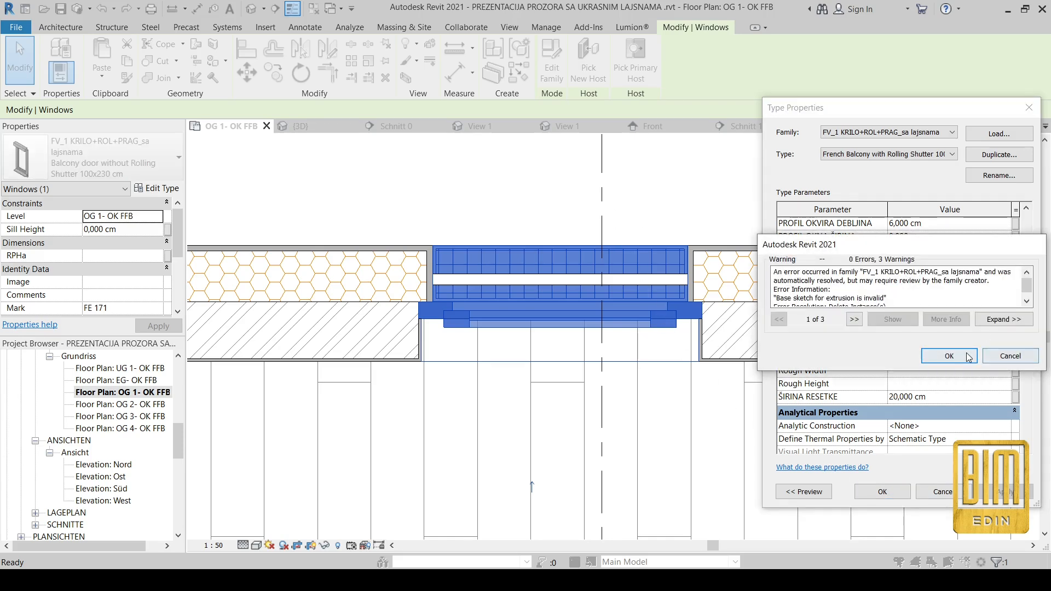
pyautogui.click(949, 356)
# - Go to section view Schnitt 2 from its section line beside the French balcony
pyautogui.rightClick(605, 210)
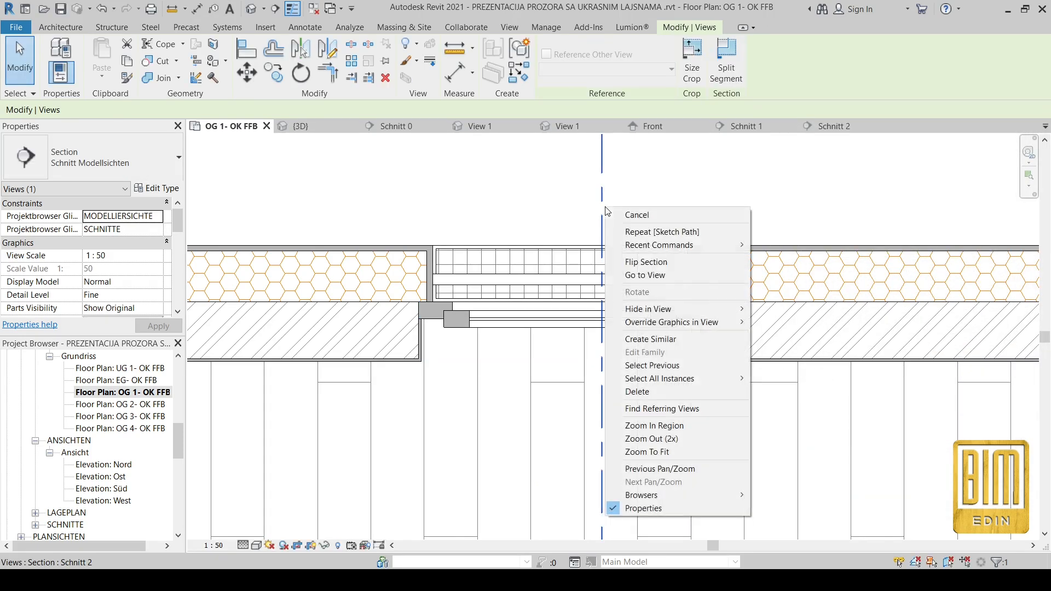
pyautogui.click(652, 274)
pyautogui.scroll(5, 651, 276)
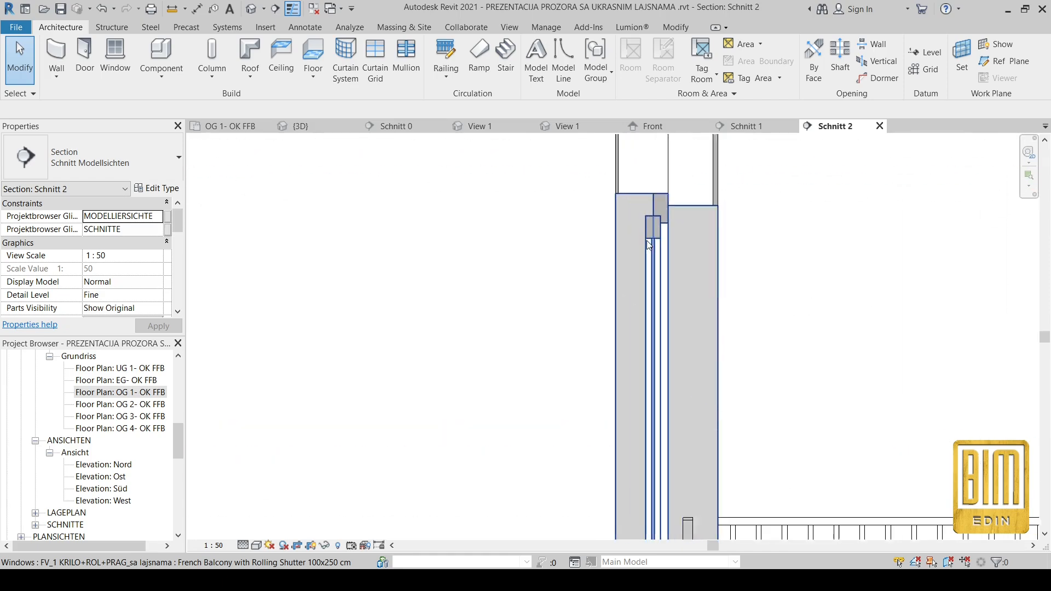
# - Set the French balcony type's H ROLADE IZNAD PROZORA, PROSTOR KUTIJE IZNAD PROZORA, VISINA KUTIJE ROLETNE and ŠIRINA KUTIJE ROLETNE each to 20 cm
pyautogui.click(672, 275)
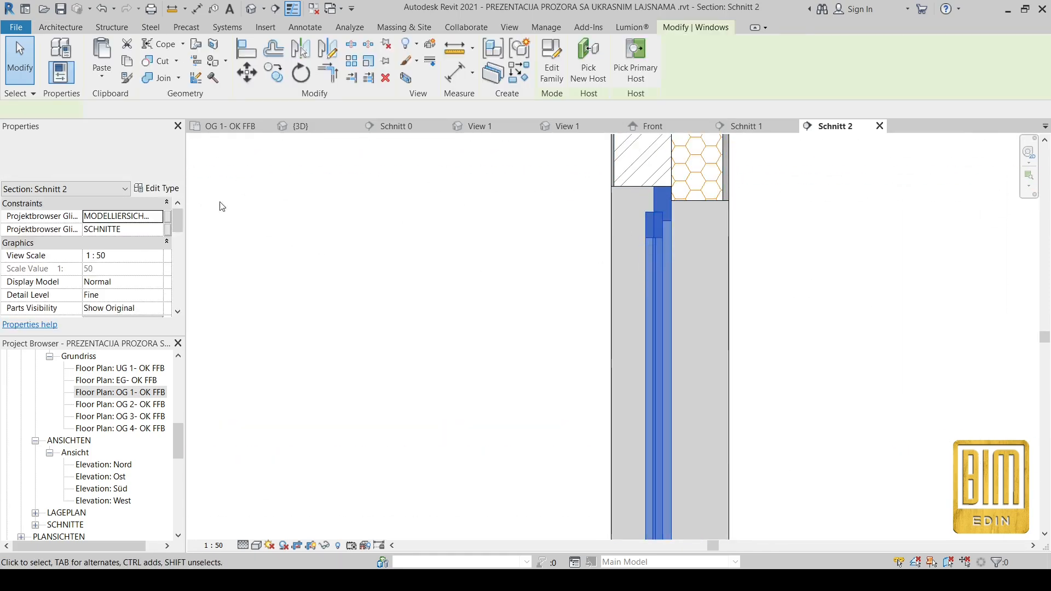
pyautogui.click(159, 189)
pyautogui.scroll(-10, 936, 329)
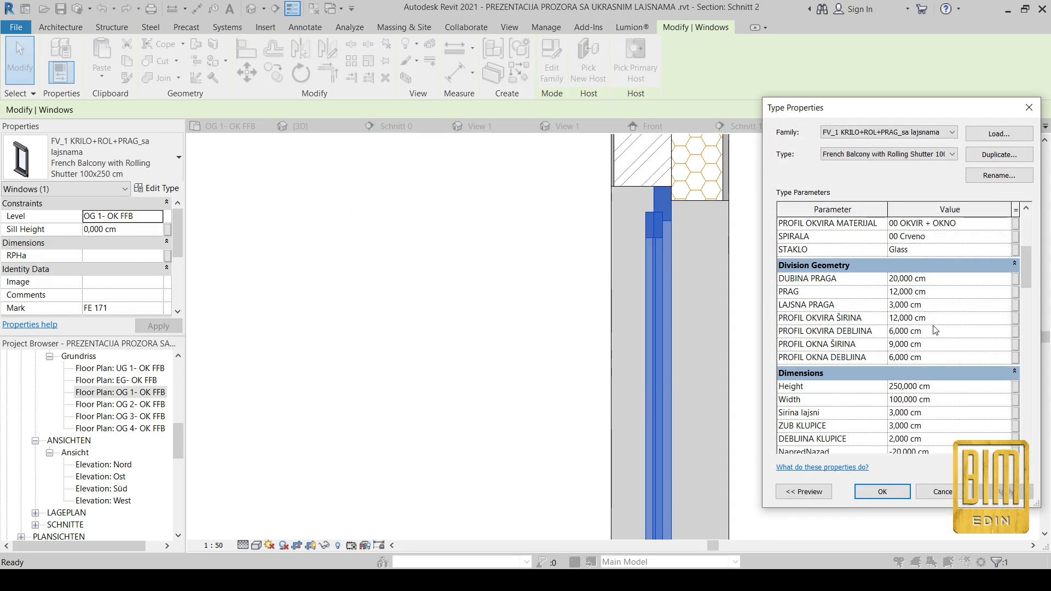
pyautogui.click(940, 252)
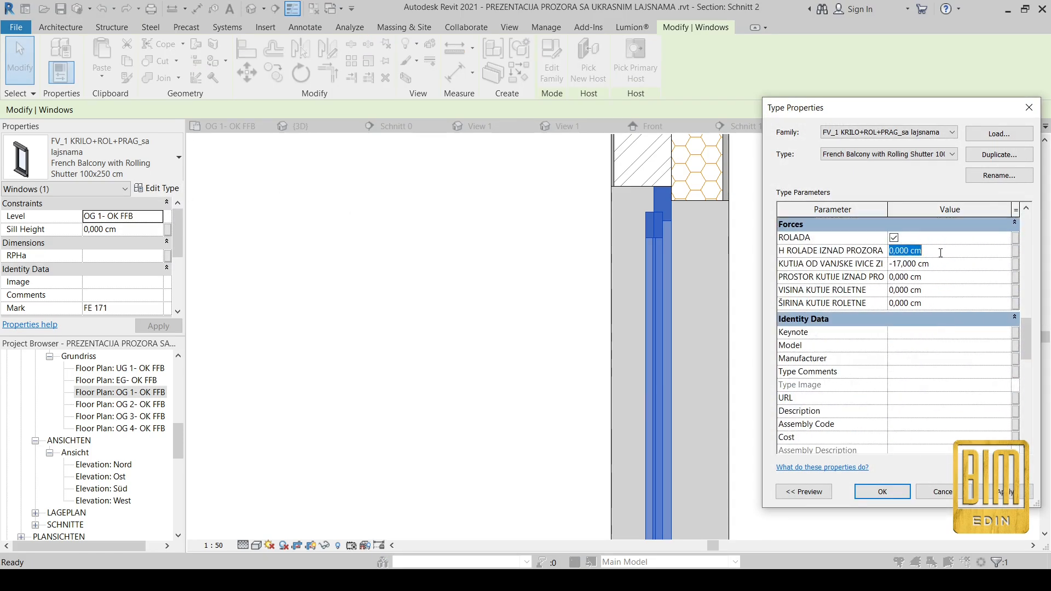
pyautogui.click(944, 277)
pyautogui.click(948, 290)
pyautogui.write('20')
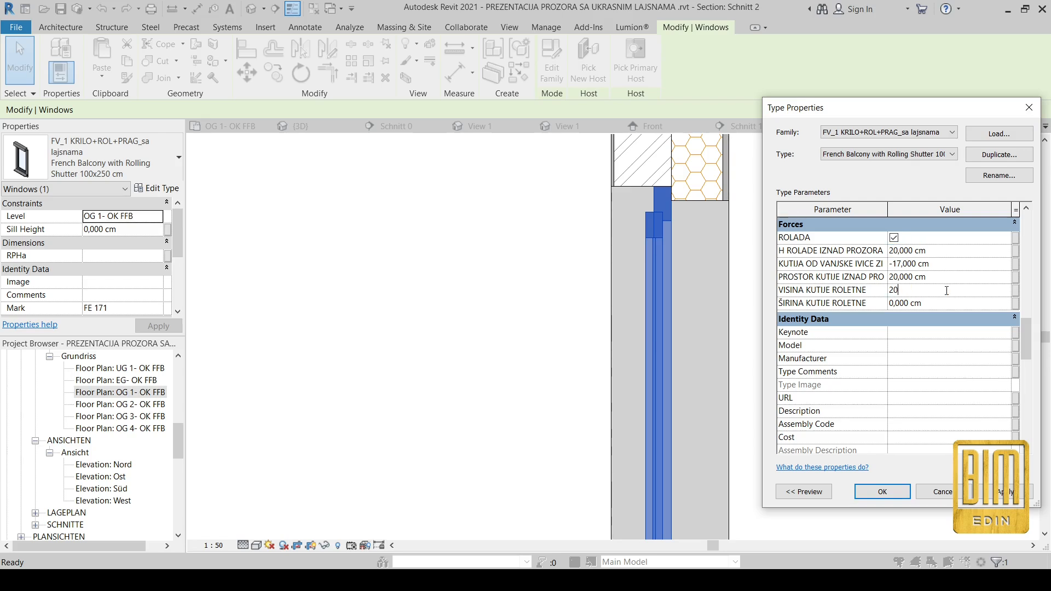
pyautogui.click(942, 304)
pyautogui.write('2')
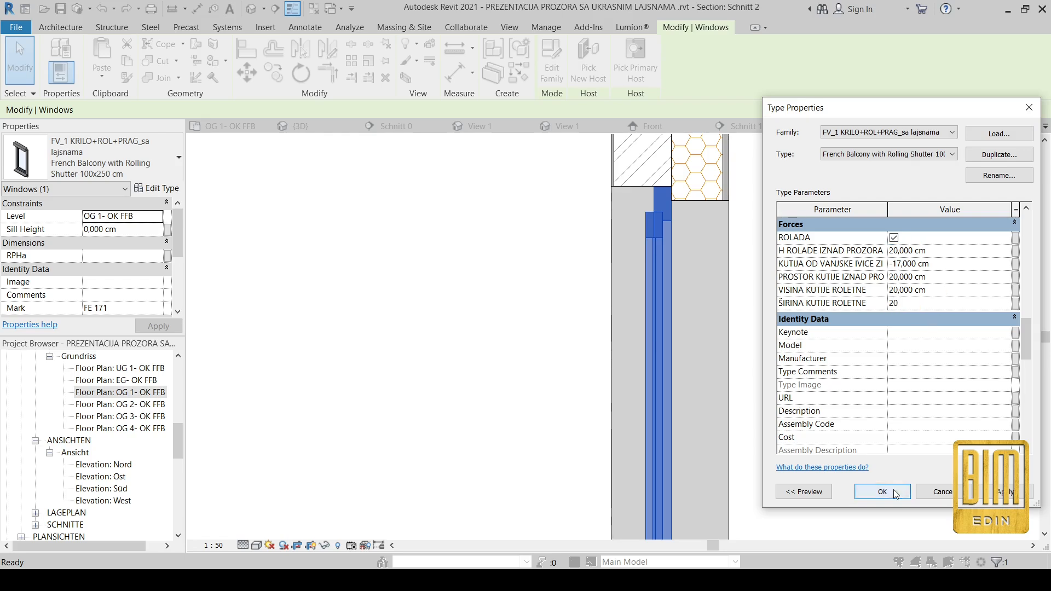
pyautogui.click(883, 492)
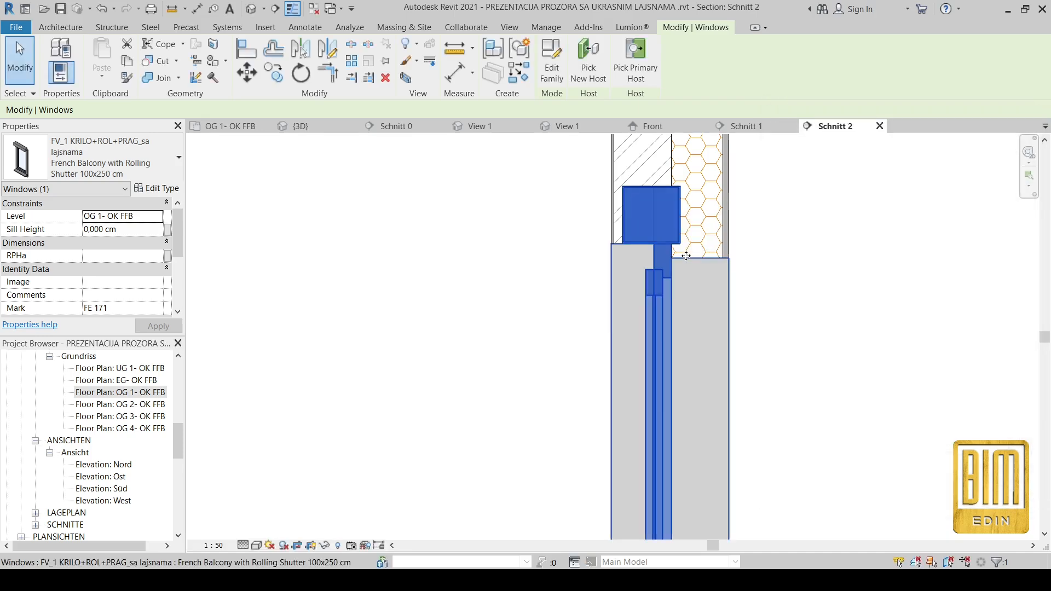
pyautogui.scroll(-2, 638, 187)
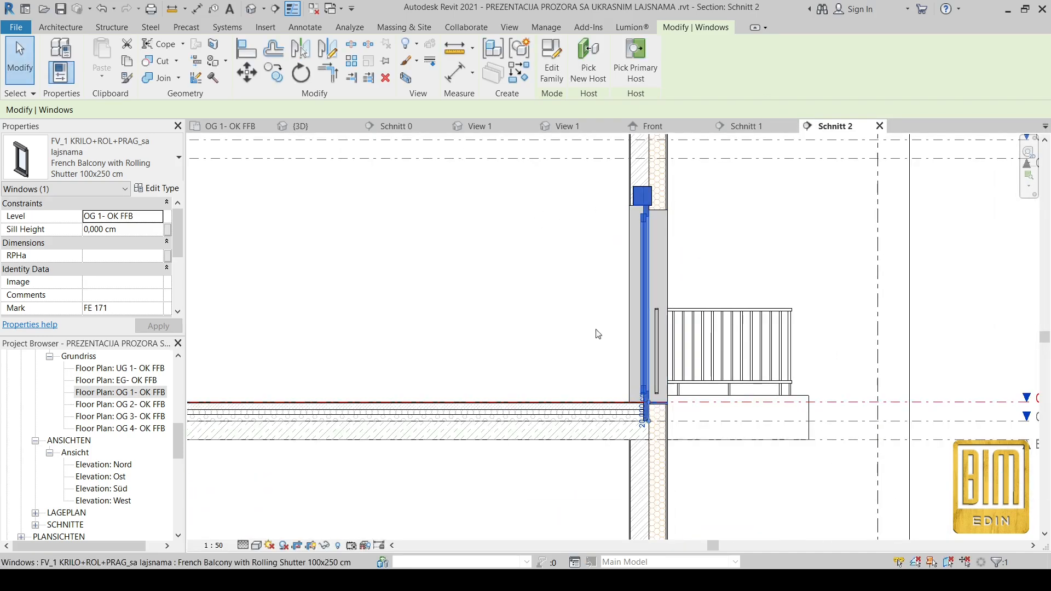
pyautogui.click(778, 223)
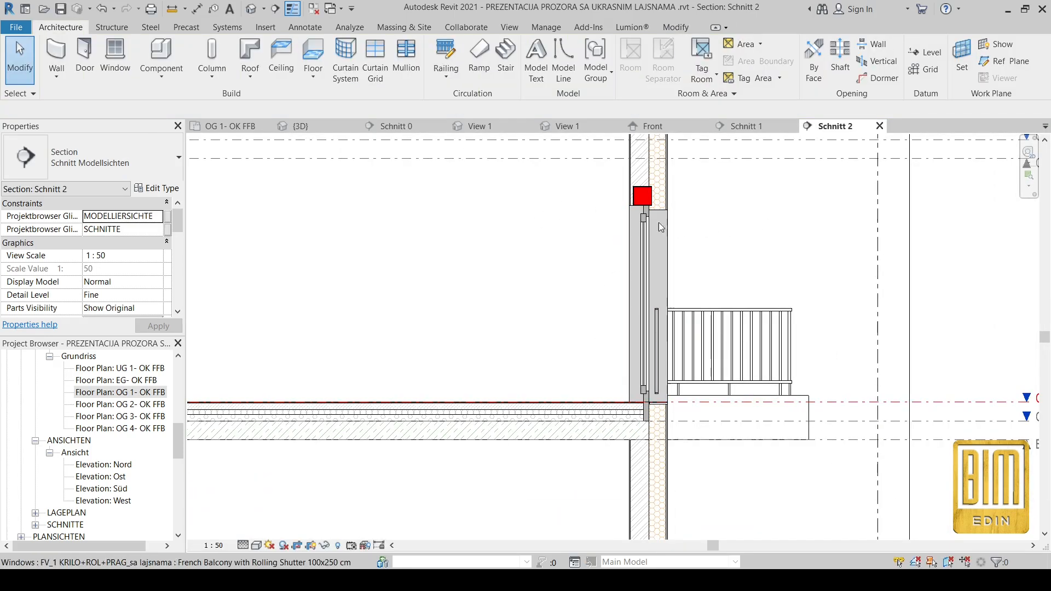
# - In the French balcony type, turn off REŠETKA, turn on OKAPNICA and set DONJI PRELAZ FASADE to 5 cm
pyautogui.scroll(2, 656, 218)
pyautogui.scroll(-2, 656, 218)
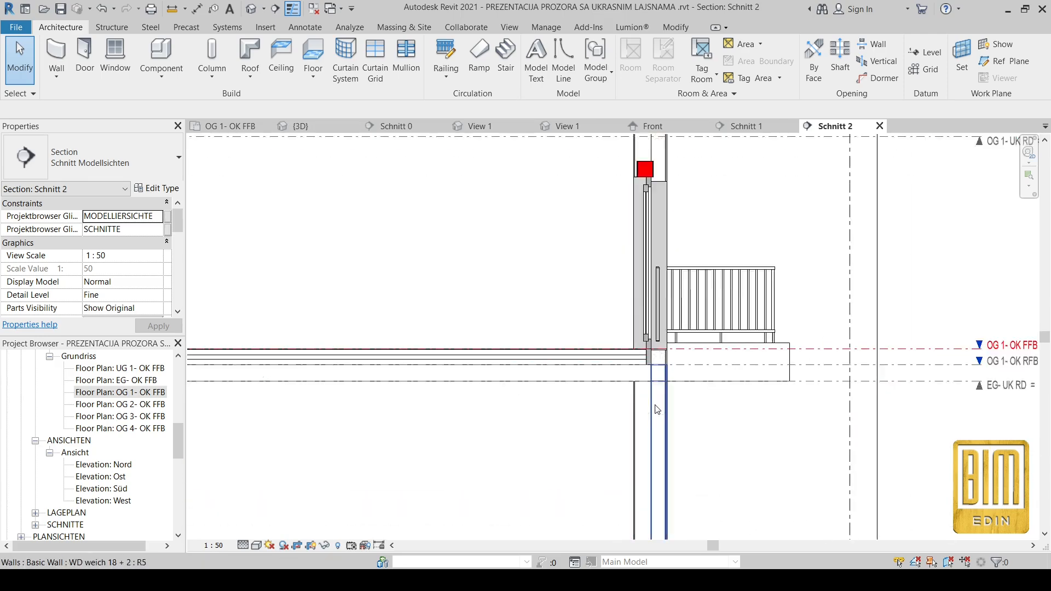
pyautogui.scroll(3, 668, 305)
pyautogui.scroll(1, 671, 272)
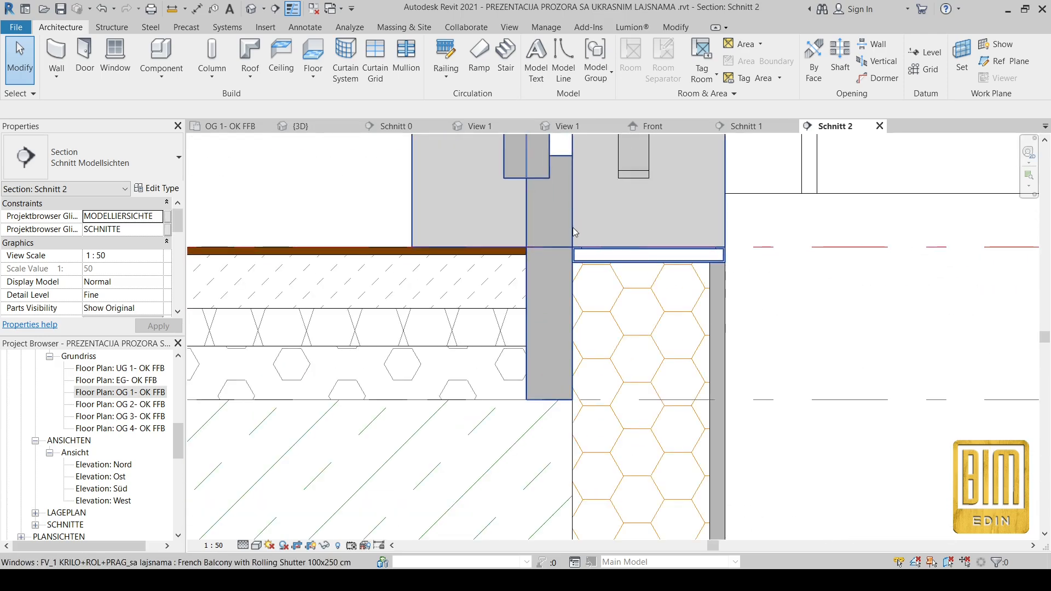
pyautogui.click(702, 252)
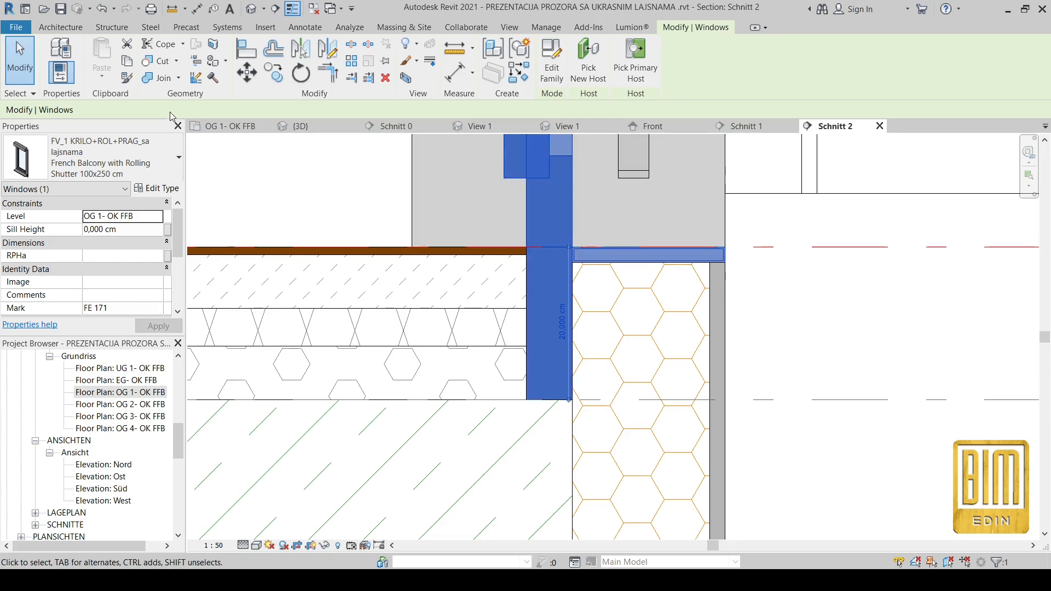
pyautogui.click(157, 188)
pyautogui.scroll(-12, 854, 335)
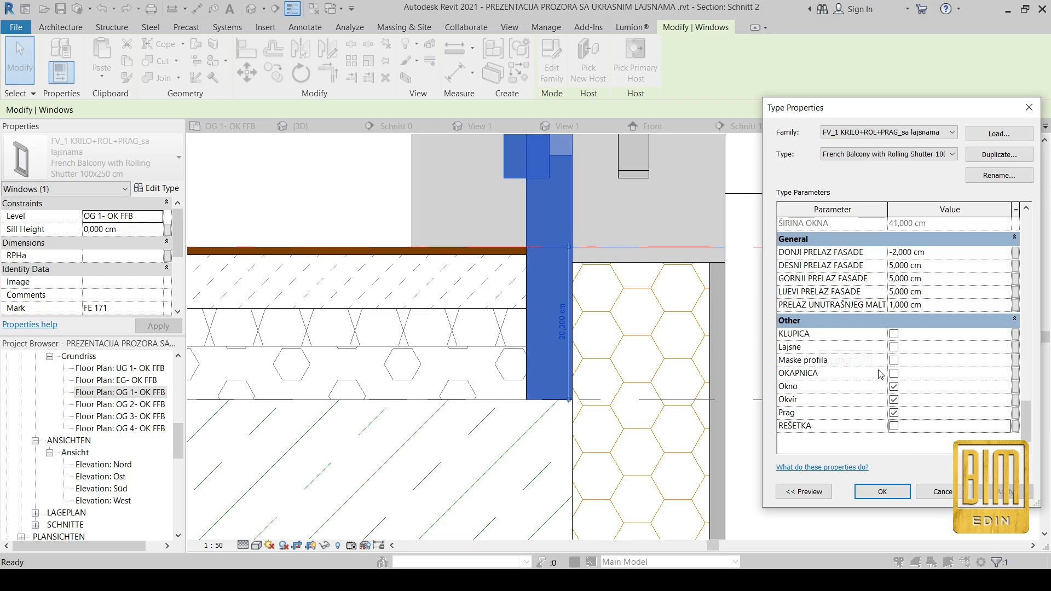
pyautogui.click(945, 252)
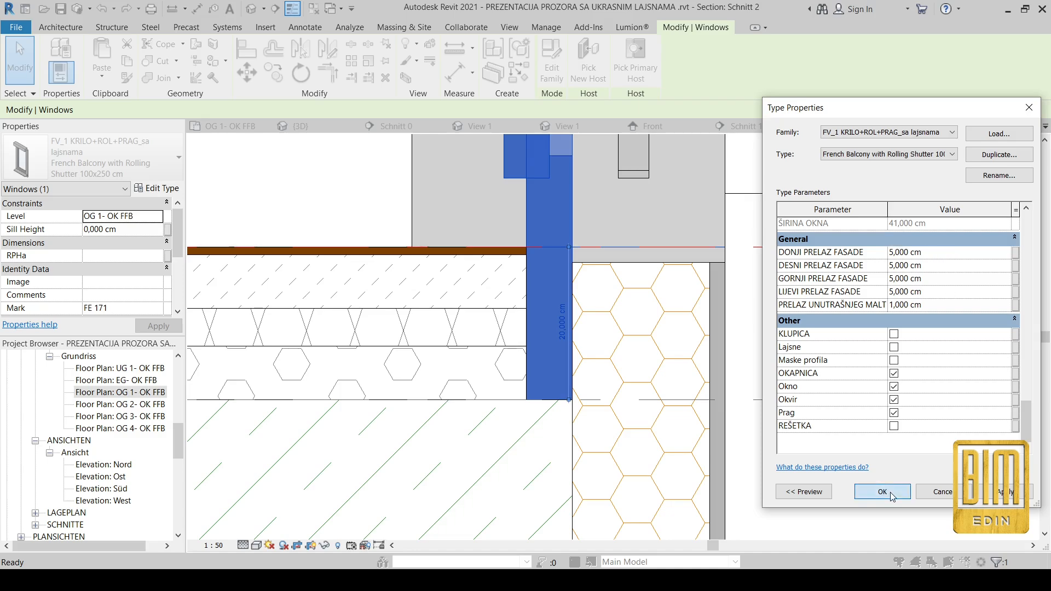
pyautogui.press('Return')
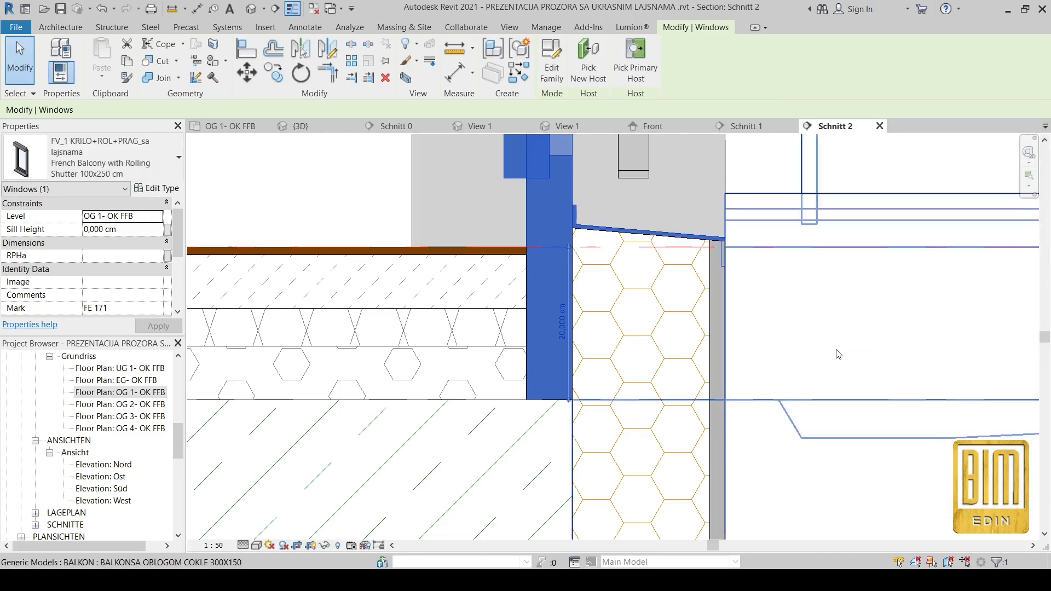
# - Adjust the French balcony type's parameters so the exterior sill extends past the facade's outer face
pyautogui.click(156, 188)
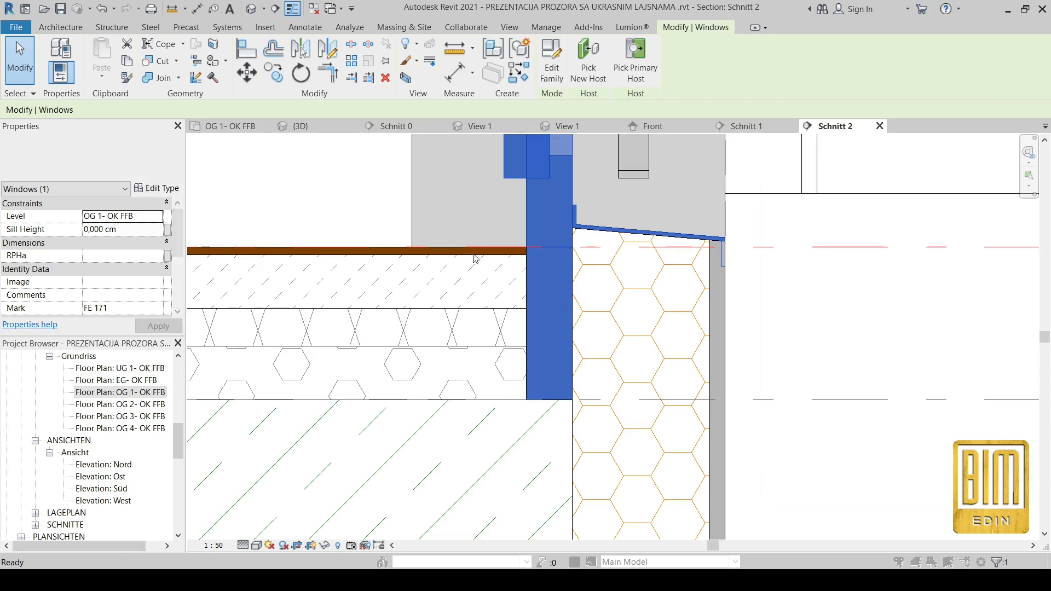
pyautogui.scroll(-4, 933, 367)
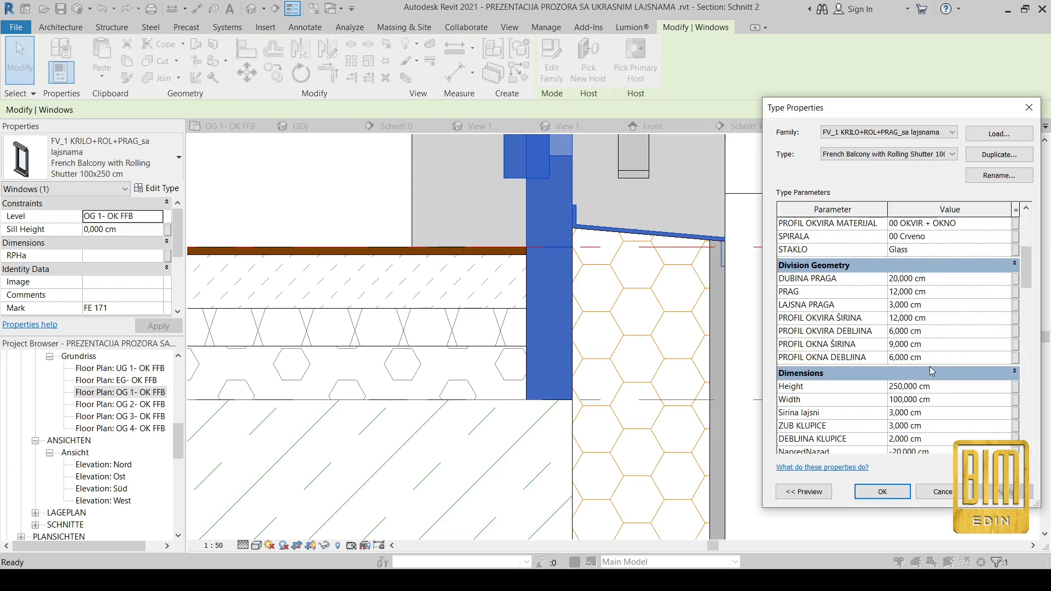
pyautogui.scroll(-3, 932, 371)
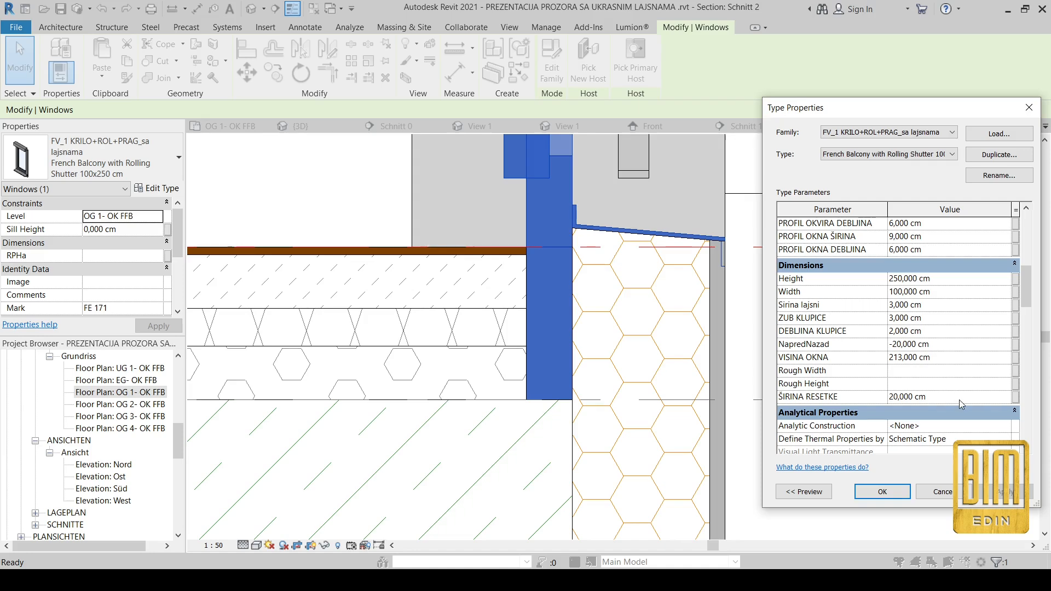
pyautogui.click(885, 494)
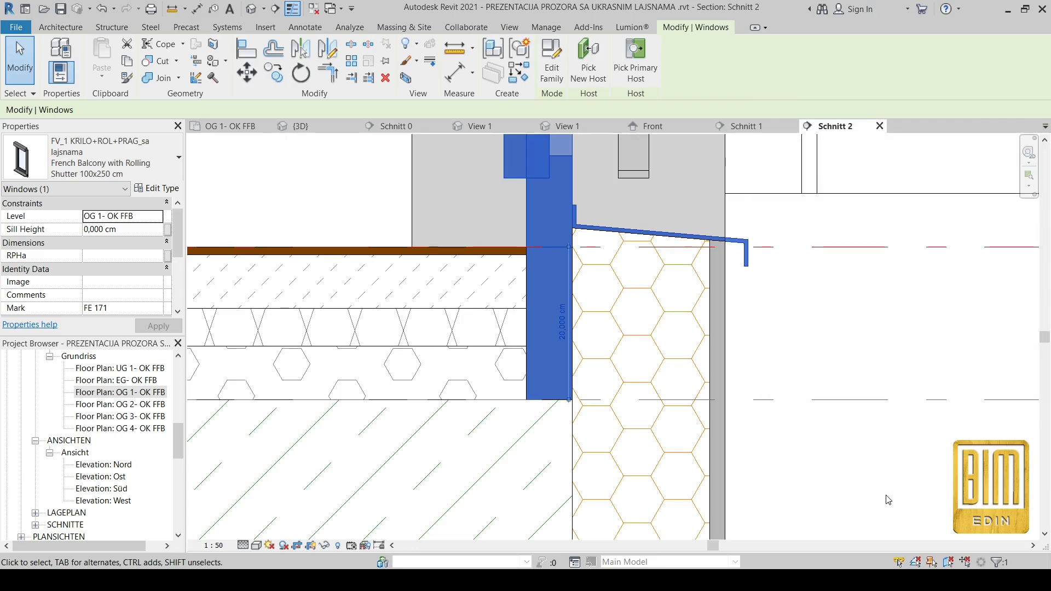
pyautogui.click(798, 343)
pyautogui.scroll(-5, 798, 342)
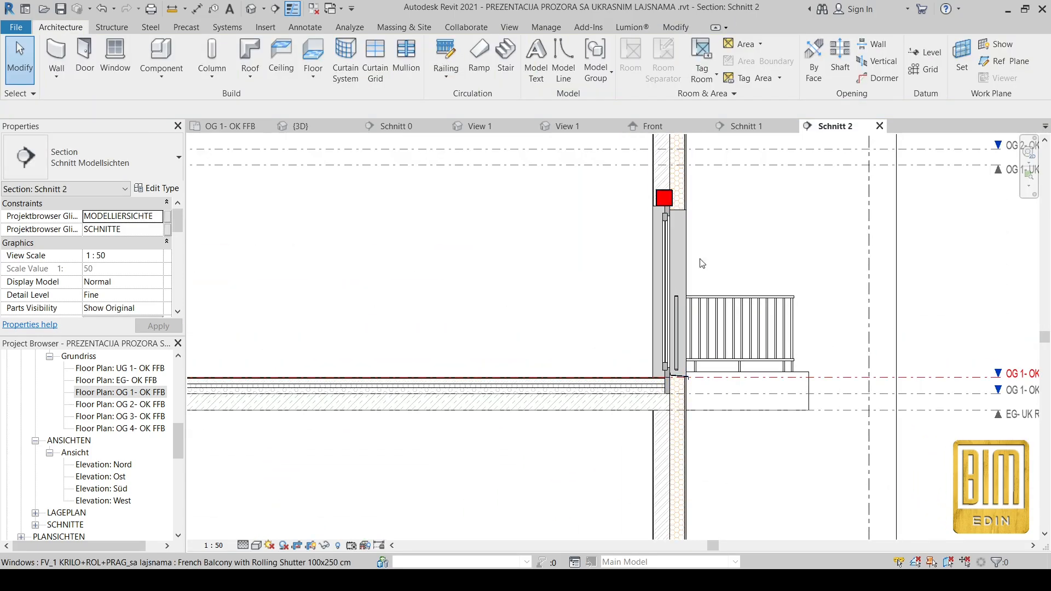
# - In the 3D view, move the section box's side boundary to cut through the French balcony, and inspect its sill and railing from outside
pyautogui.click(251, 8)
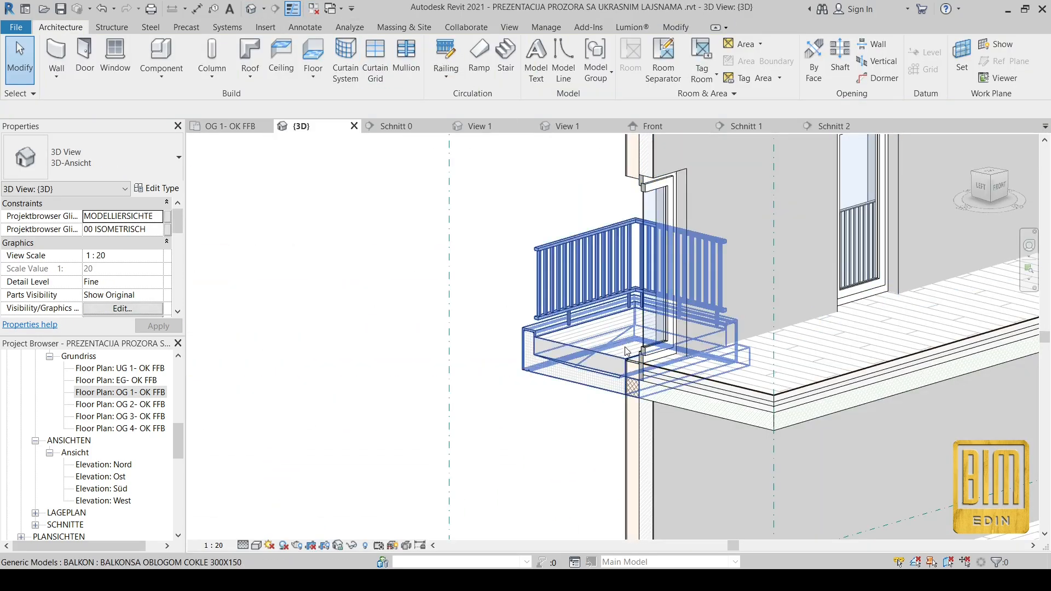
pyautogui.scroll(-4, 543, 167)
pyautogui.click(543, 167)
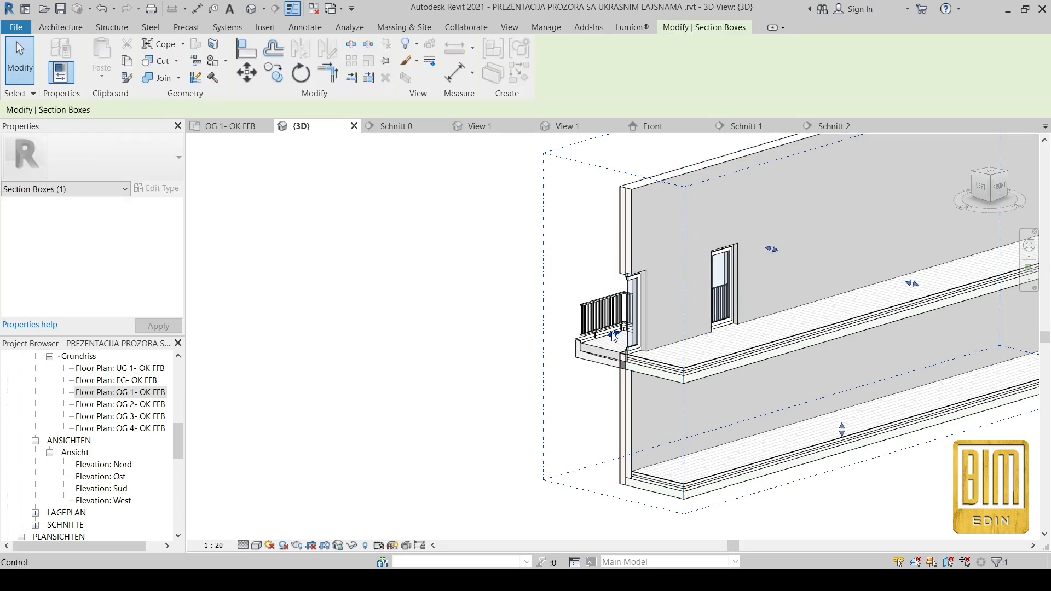
pyautogui.scroll(5, 707, 304)
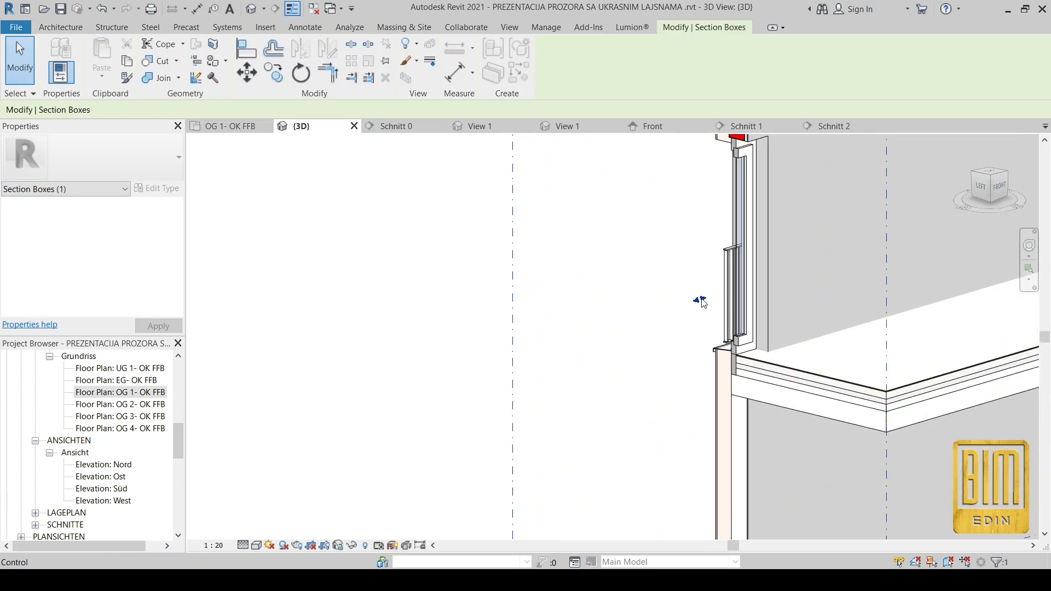
pyautogui.scroll(5, 692, 355)
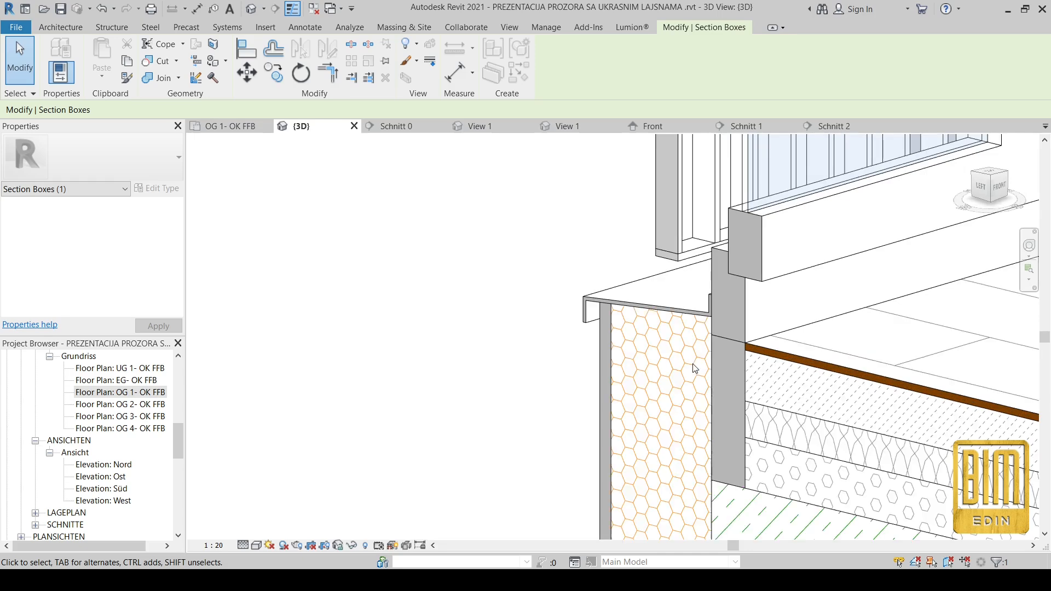
pyautogui.click(698, 364)
pyautogui.keyDown('shift'); pyautogui.moveTo(699, 365); pyautogui.dragTo(755, 398, button='middle'); pyautogui.keyUp('shift')
pyautogui.scroll(8, 755, 398)
pyautogui.press('Escape')
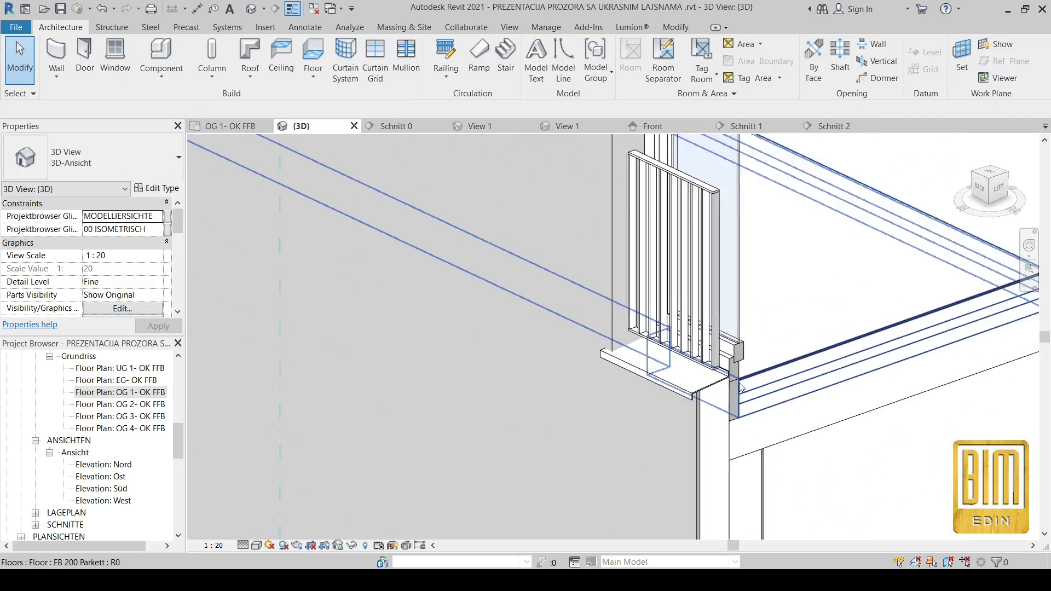
# - On floor plan OG 1- OK FFB, copy the French balcony and its railing about 340 cm along the wall toward section Schnitt 3
pyautogui.moveTo(807, 236); pyautogui.dragTo(777, 460, button='middle')
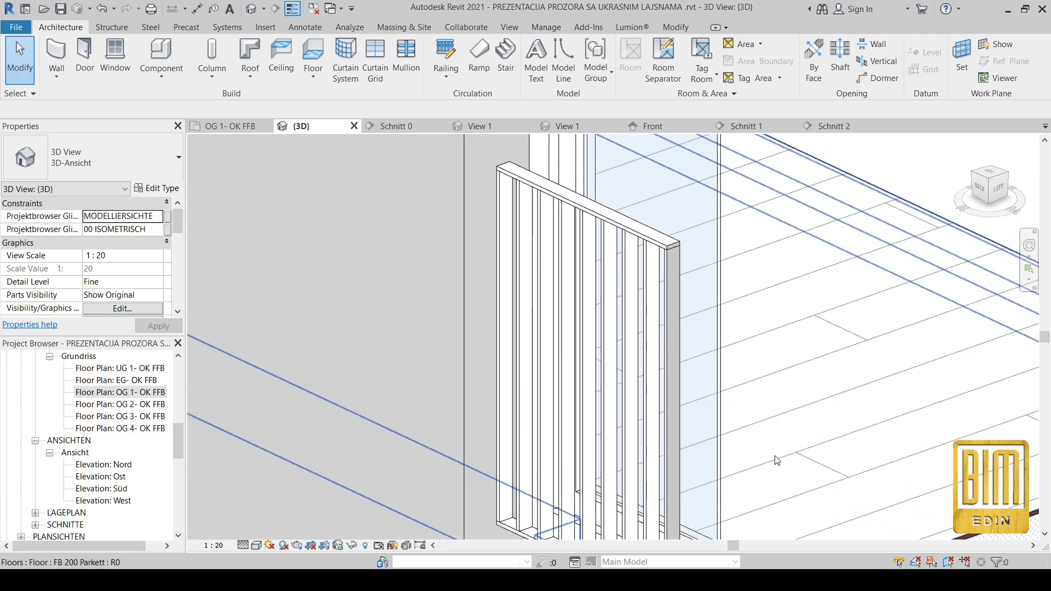
pyautogui.scroll(-2, 773, 441)
pyautogui.moveTo(845, 164); pyautogui.dragTo(804, 366, button='middle')
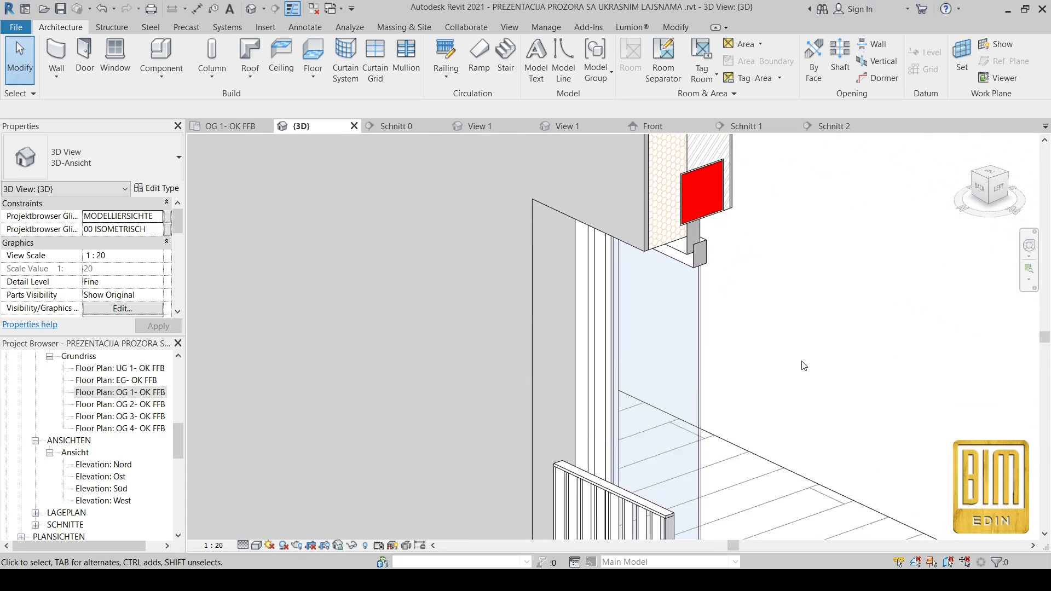
pyautogui.doubleClick(129, 392)
pyautogui.scroll(-3, 445, 371)
pyautogui.scroll(2, 433, 350)
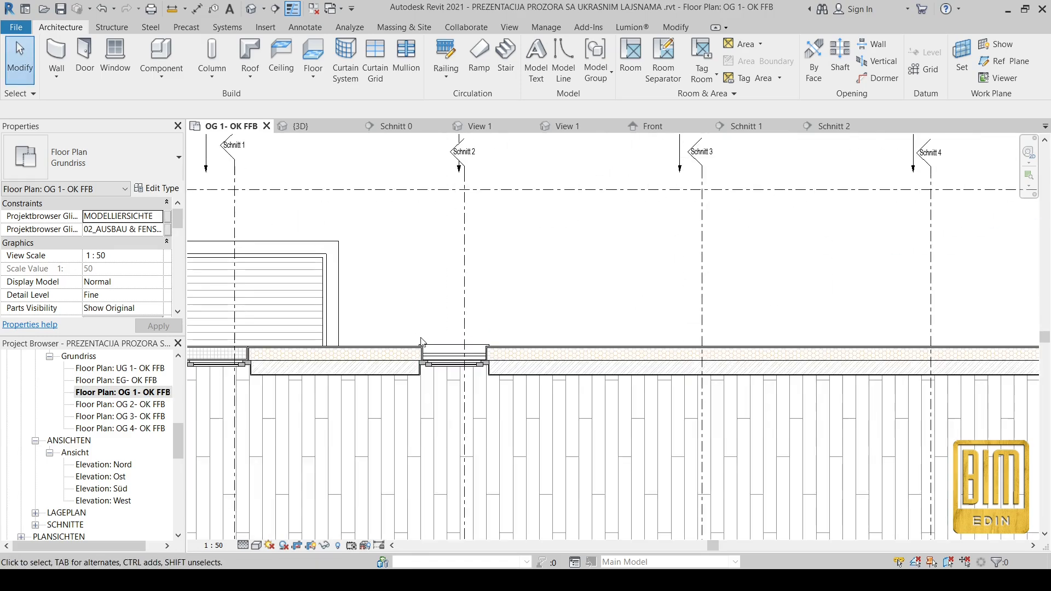
pyautogui.click(454, 354)
pyautogui.moveTo(389, 305); pyautogui.dragTo(531, 376)
pyautogui.click(274, 73)
pyautogui.click(454, 356)
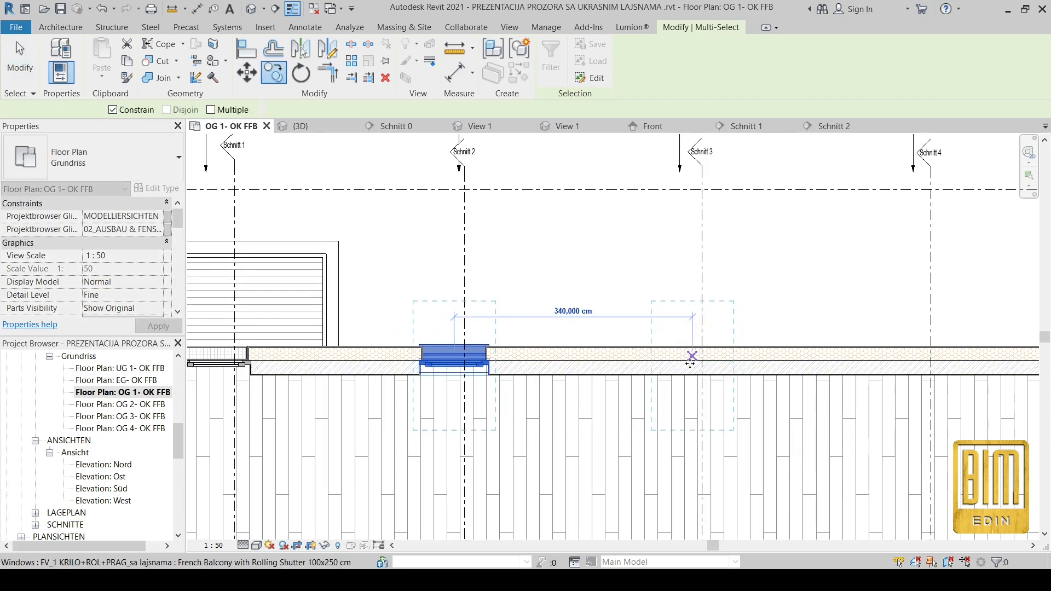
pyautogui.click(691, 364)
# - Edit the FB 200 Parkett floor's boundary and sketch a recess outline in the copied French balcony's opening, up to the window frame
pyautogui.scroll(-3, 631, 393)
pyautogui.scroll(2, 712, 197)
pyautogui.click(630, 479)
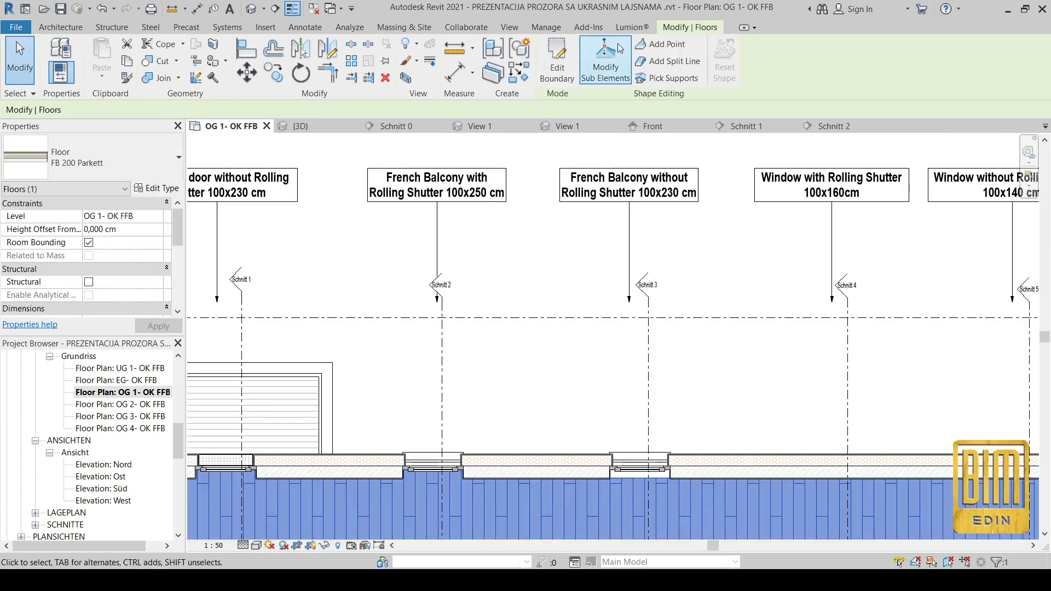
pyautogui.click(552, 59)
pyautogui.scroll(7, 661, 510)
pyautogui.click(651, 46)
pyautogui.scroll(4, 382, 339)
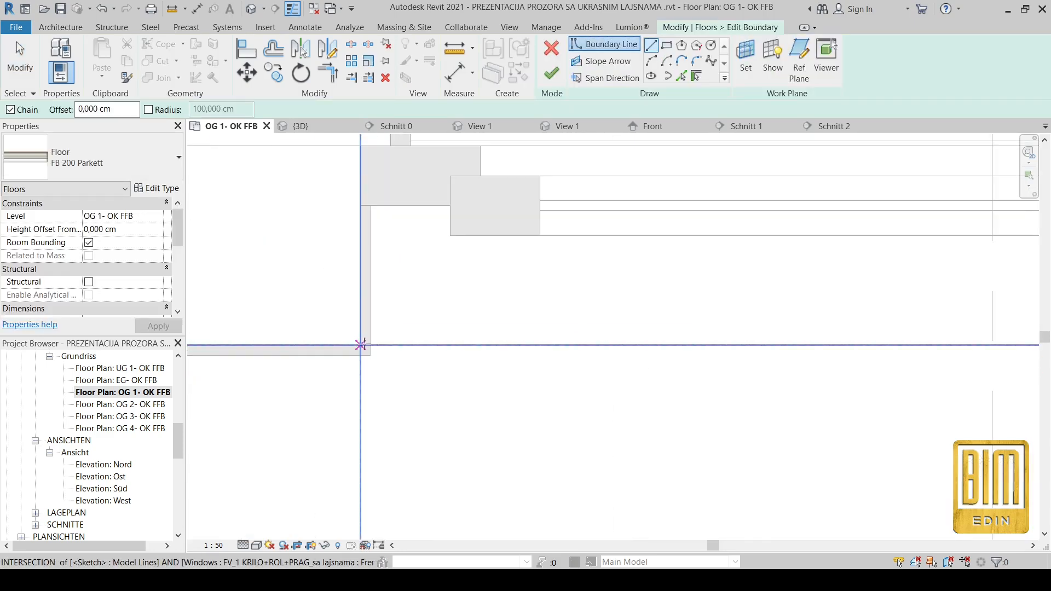
pyautogui.click(359, 346)
pyautogui.click(360, 206)
pyautogui.scroll(-3, 436, 209)
pyautogui.scroll(-2, 684, 223)
pyautogui.click(776, 214)
pyautogui.click(776, 253)
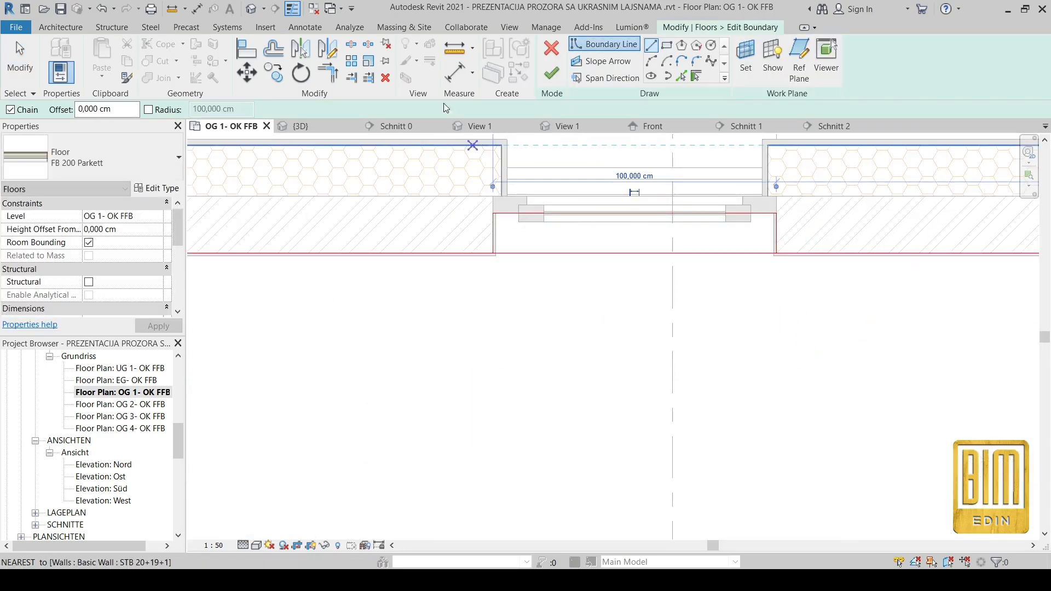
# - Split and trim the floor boundary so it follows the recess at both jambs, and finish the boundary edit
pyautogui.click(352, 45)
pyautogui.click(332, 75)
pyautogui.click(493, 236)
pyautogui.click(475, 253)
pyautogui.click(776, 236)
pyautogui.click(789, 254)
pyautogui.click(551, 74)
# - Copy the wording of the text label "French Balcony without Rolling Shutter 100x230 cm" above section Schnitt 3
pyautogui.scroll(-3, 560, 414)
pyautogui.scroll(-3, 560, 414)
pyautogui.scroll(2, 591, 204)
pyautogui.scroll(-3, 535, 416)
pyautogui.scroll(-1, 551, 349)
pyautogui.scroll(5, 547, 187)
pyautogui.scroll(2, 472, 190)
pyautogui.doubleClick(714, 243)
pyautogui.moveTo(875, 269); pyautogui.dragTo(376, 199)
pyautogui.hotkey('ctrl', 'c')
pyautogui.click(527, 339)
pyautogui.scroll(-5, 553, 203)
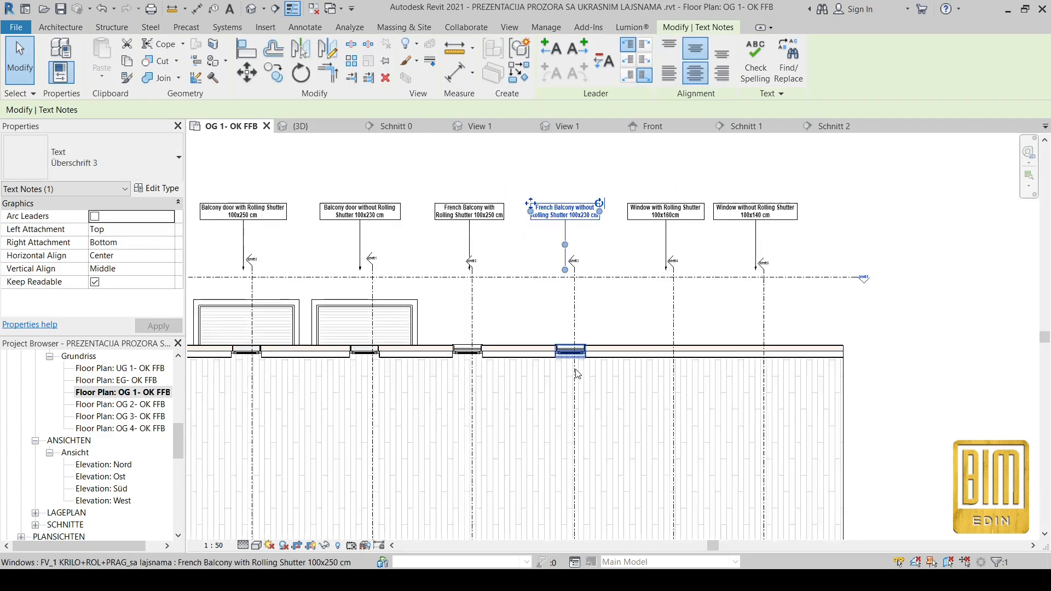
# - Duplicate the copied French balcony's type under the name "French Balcony without Rolling Shutter 100x230 cm"
pyautogui.scroll(5, 570, 359)
pyautogui.click(549, 314)
pyautogui.click(157, 188)
pyautogui.click(980, 155)
pyautogui.hotkey('ctrl', 'v')
pyautogui.click(227, 226)
pyautogui.click(882, 491)
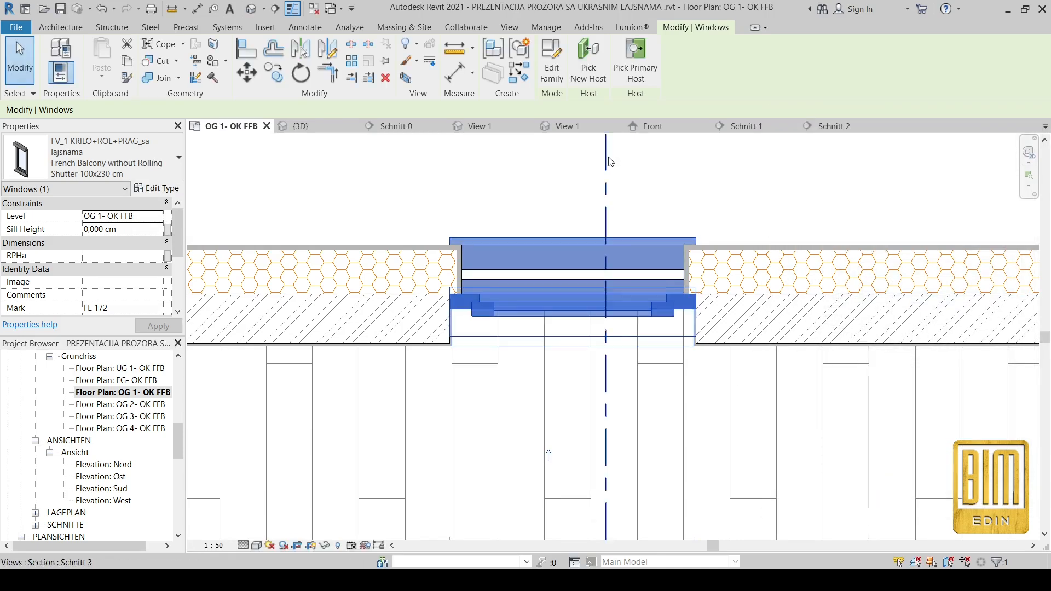
# - In section Schnitt 3, turn off the type's ROLADA and set H ROLADE IZNAD PROZORA, PROSTOR KUTIJE IZNAD PROZORA, VISINA and ŠIRINA KUTIJE ROLETNE to 0 cm
pyautogui.rightClick(607, 161)
pyautogui.click(672, 229)
pyautogui.scroll(5, 669, 294)
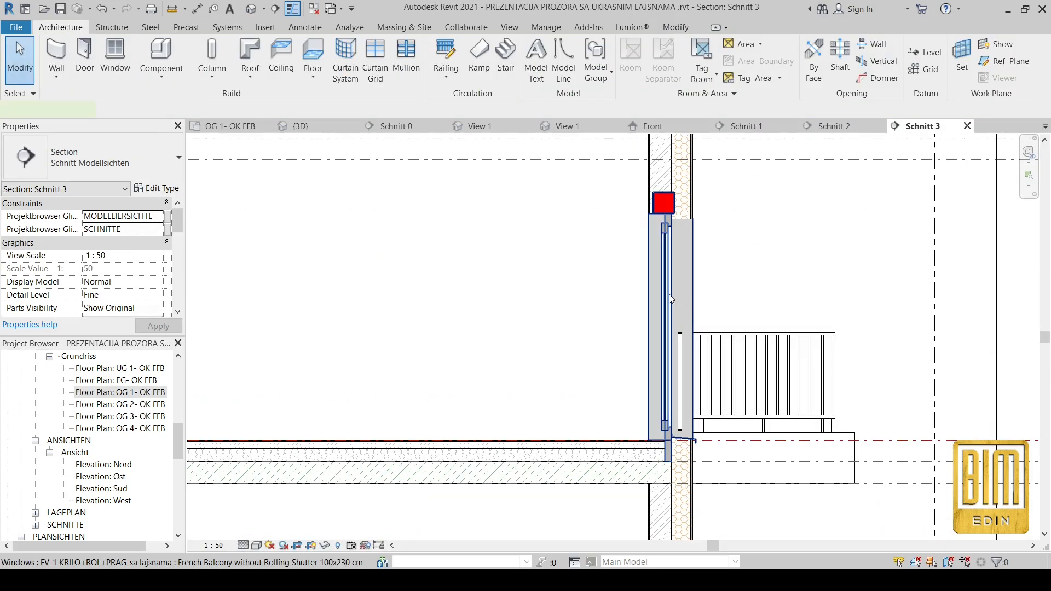
pyautogui.doubleClick(669, 294)
pyautogui.scroll(-1, 918, 351)
pyautogui.scroll(-5, 917, 351)
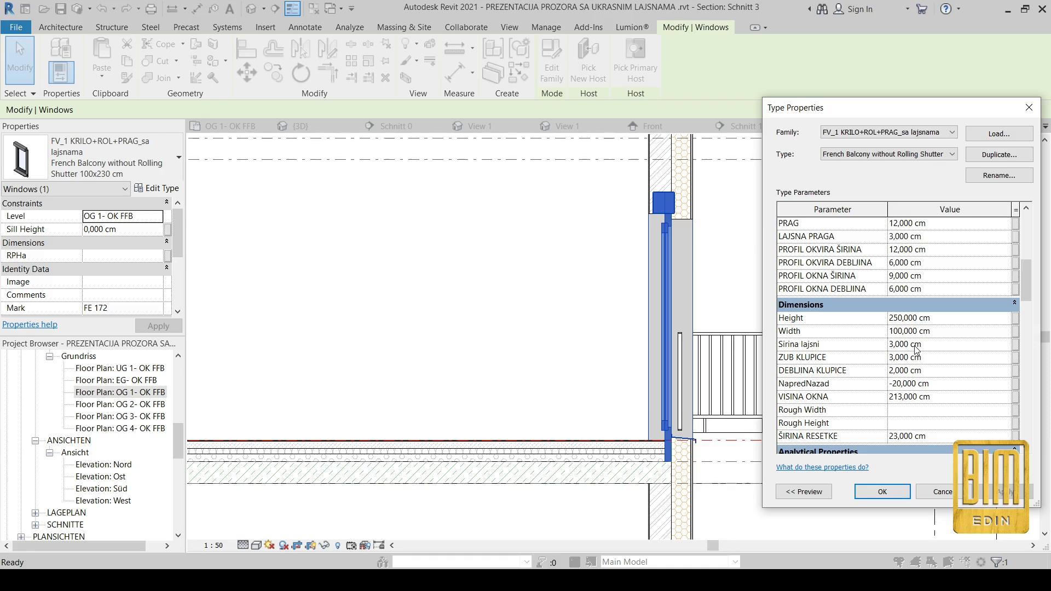
pyautogui.scroll(-5, 917, 351)
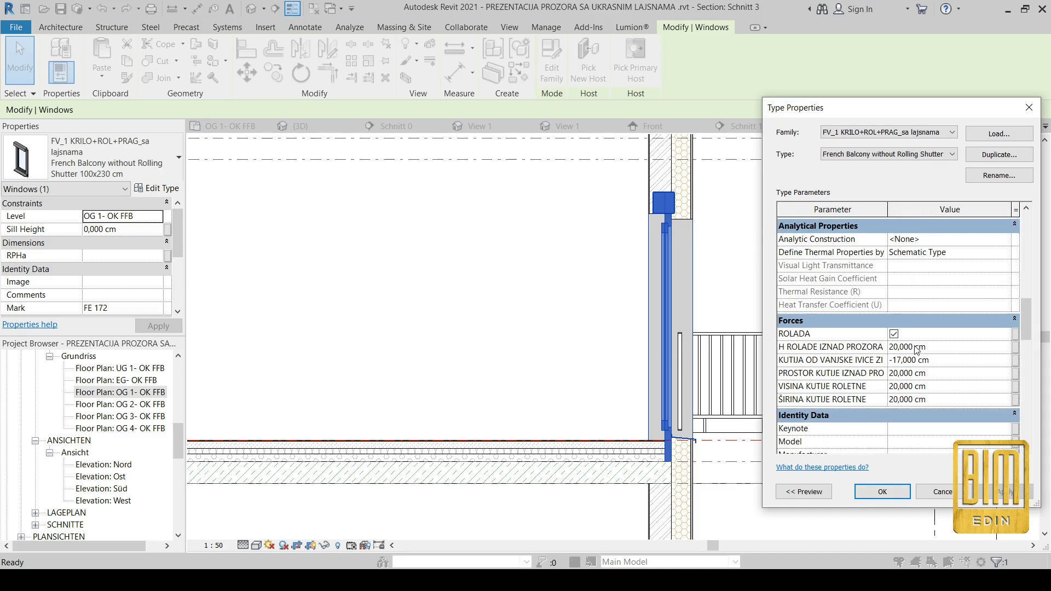
pyautogui.click(894, 334)
pyautogui.click(953, 349)
pyautogui.write('0')
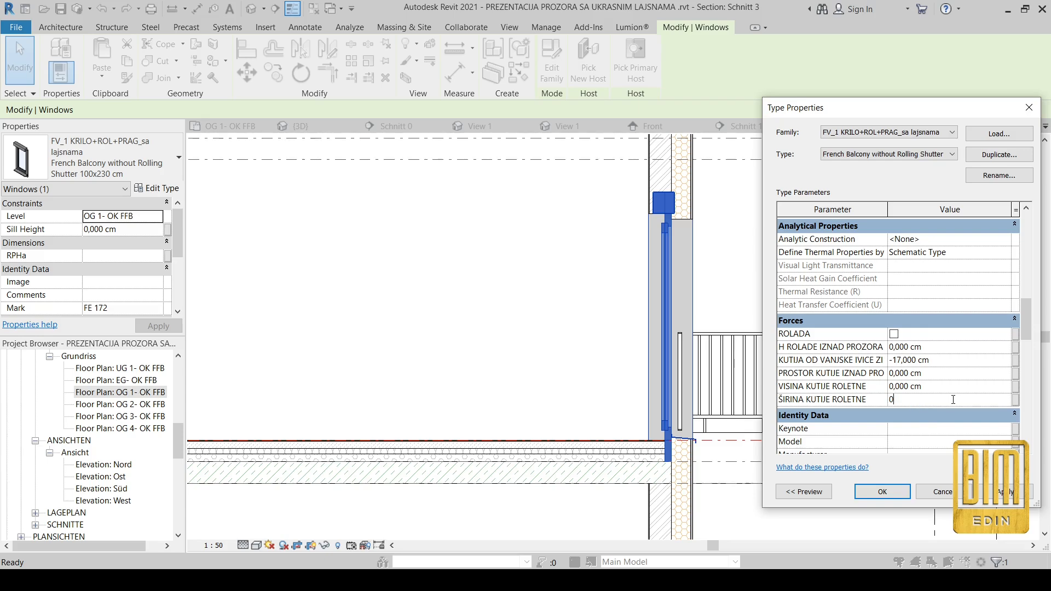
pyautogui.click(937, 358)
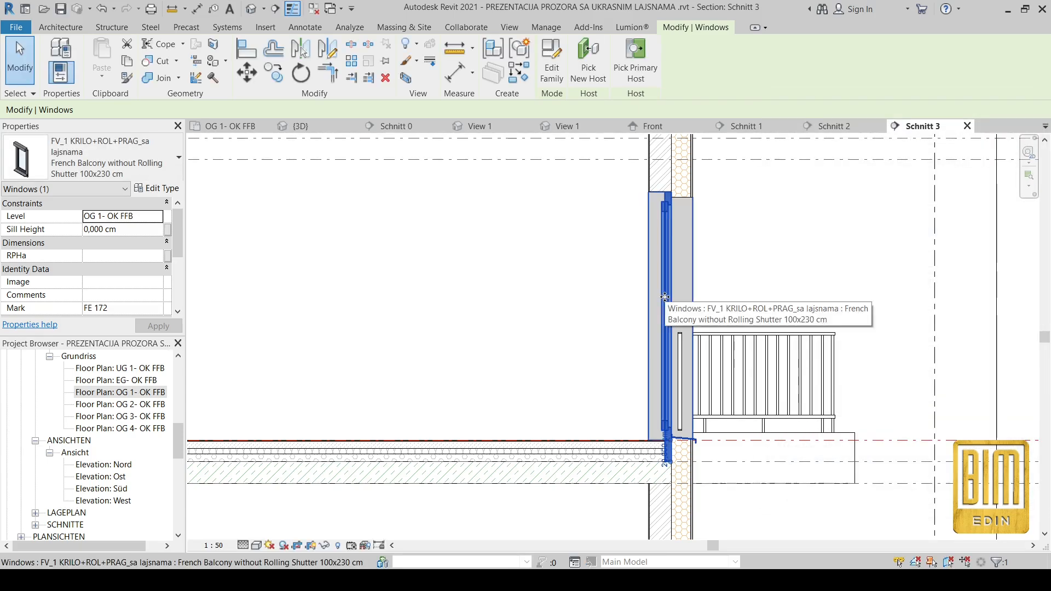
# - Set the Height of the French Balcony without Rolling Shutter type to 230 cm
pyautogui.click(548, 329)
pyautogui.doubleClick(665, 279)
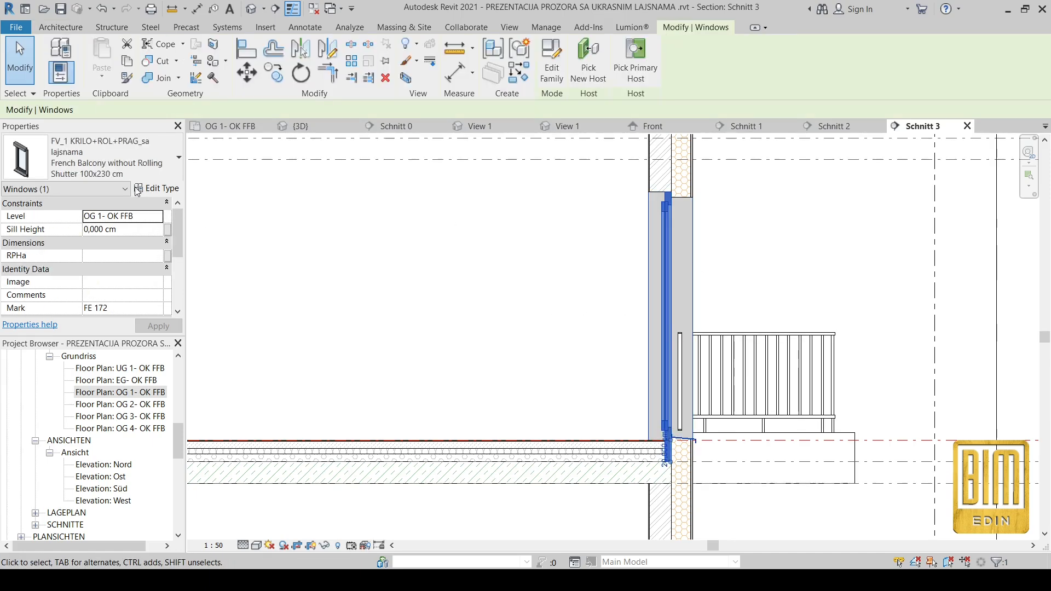
pyautogui.scroll(-2, 942, 343)
pyautogui.click(942, 346)
pyautogui.write('230')
pyautogui.click(892, 492)
pyautogui.click(946, 355)
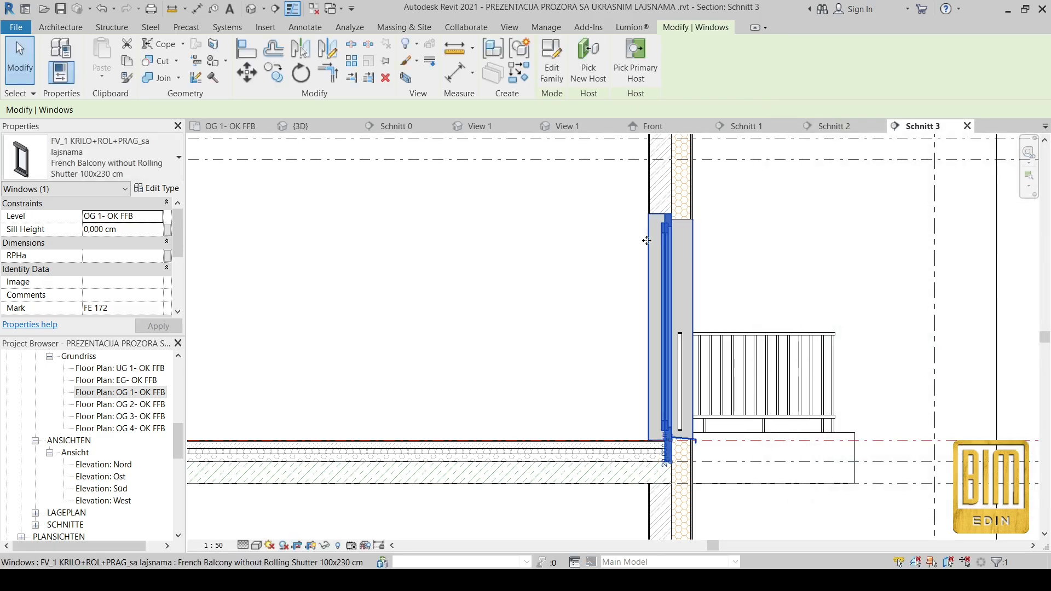
# - In the 3D view, inspect the French balconies from outside, including the railing, sill and floor edge at the section cut
pyautogui.click(302, 126)
pyautogui.scroll(-3, 591, 266)
pyautogui.click(510, 252)
pyautogui.moveTo(510, 252); pyautogui.dragTo(572, 252, button='middle')
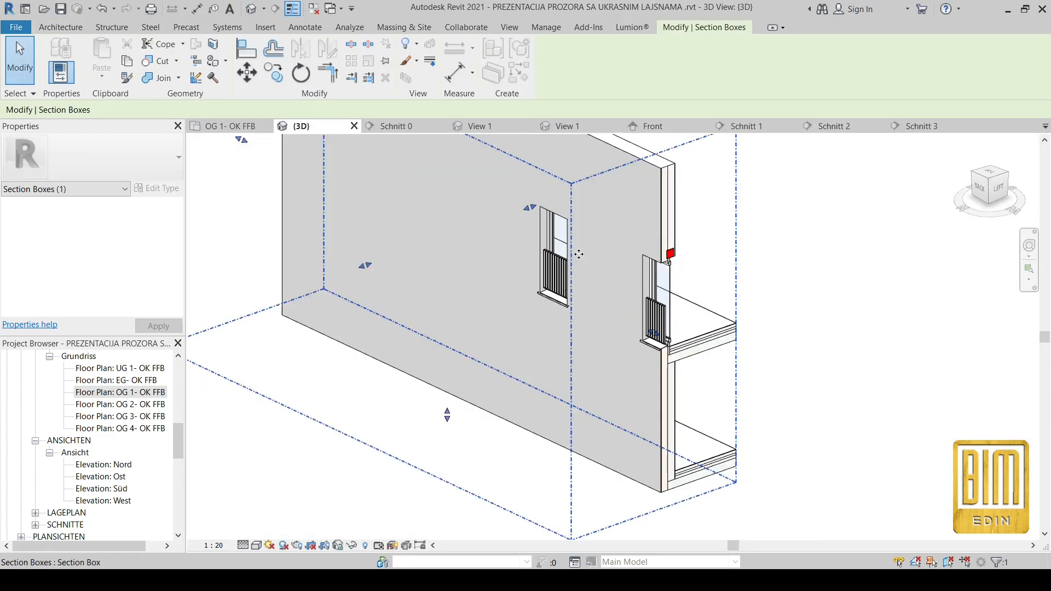
pyautogui.scroll(5, 652, 268)
pyautogui.scroll(2, 668, 261)
# - On floor plan OG 1- OK FFB, copy the French balcony without rolling shutter along the wall toward section Schnitt 4
pyautogui.doubleClick(118, 393)
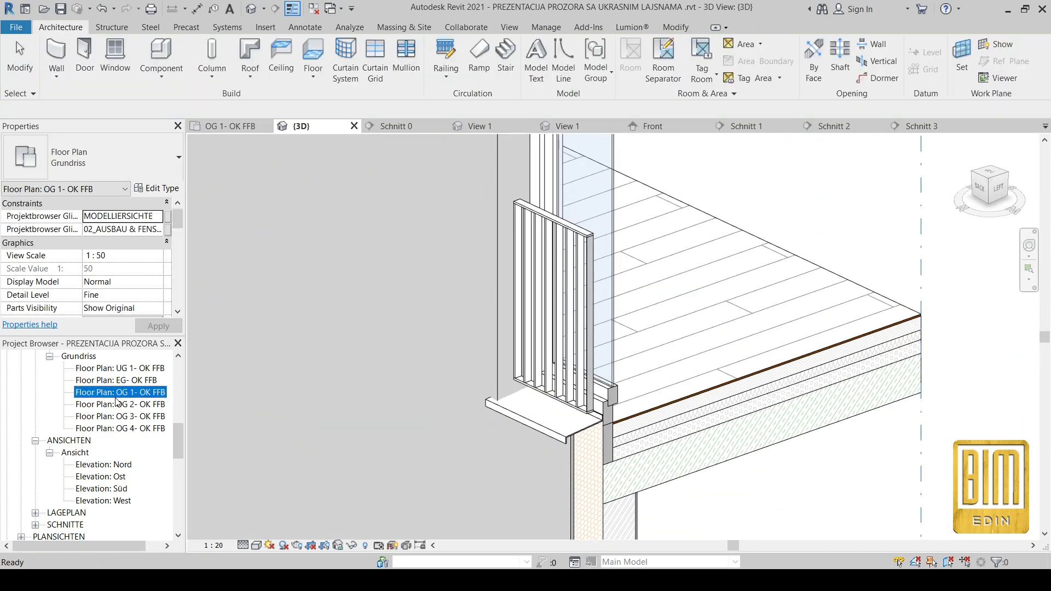
pyautogui.scroll(4, 546, 389)
pyautogui.click(475, 363)
pyautogui.scroll(-5, 476, 363)
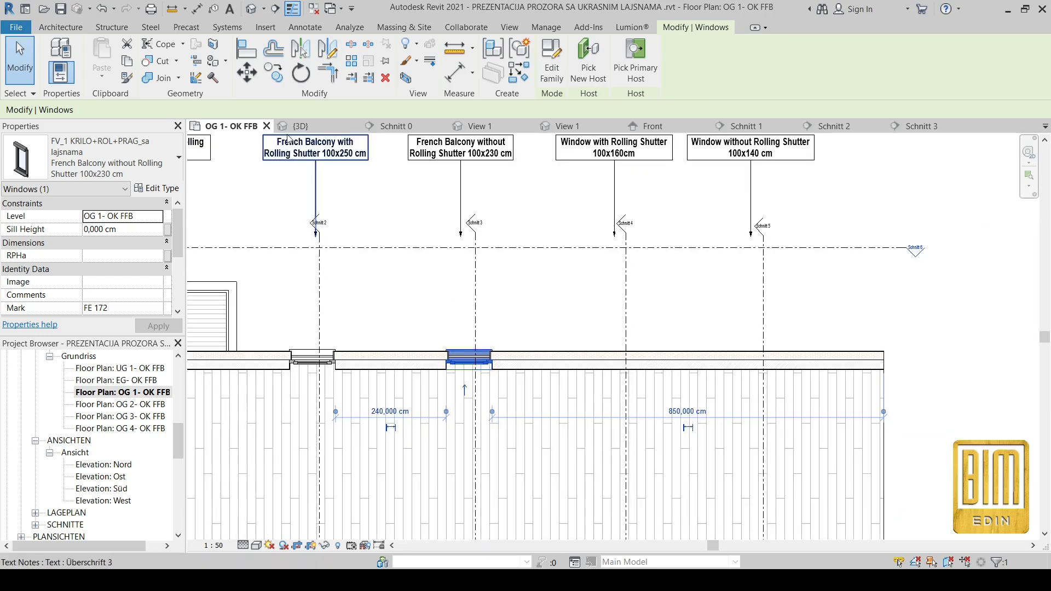
pyautogui.click(277, 77)
pyautogui.click(470, 358)
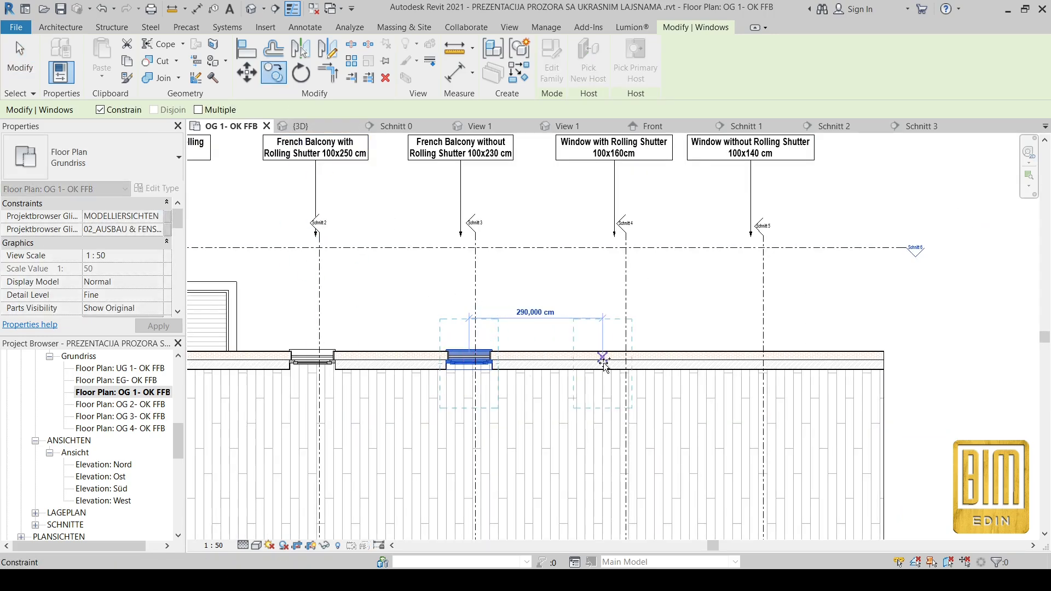
pyautogui.click(614, 361)
# - Copy the wording of the text label "Window with Rolling Shutter 100x160cm" above section Schnitt 4
pyautogui.scroll(2, 627, 291)
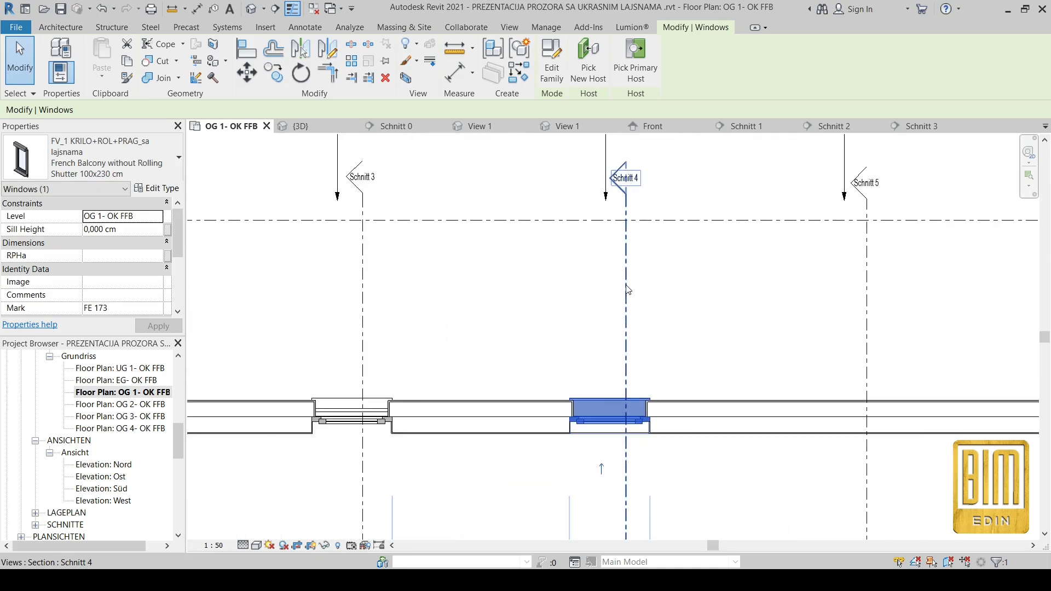
pyautogui.scroll(-2, 534, 472)
pyautogui.scroll(2, 591, 184)
pyautogui.scroll(3, 591, 184)
pyautogui.doubleClick(613, 254)
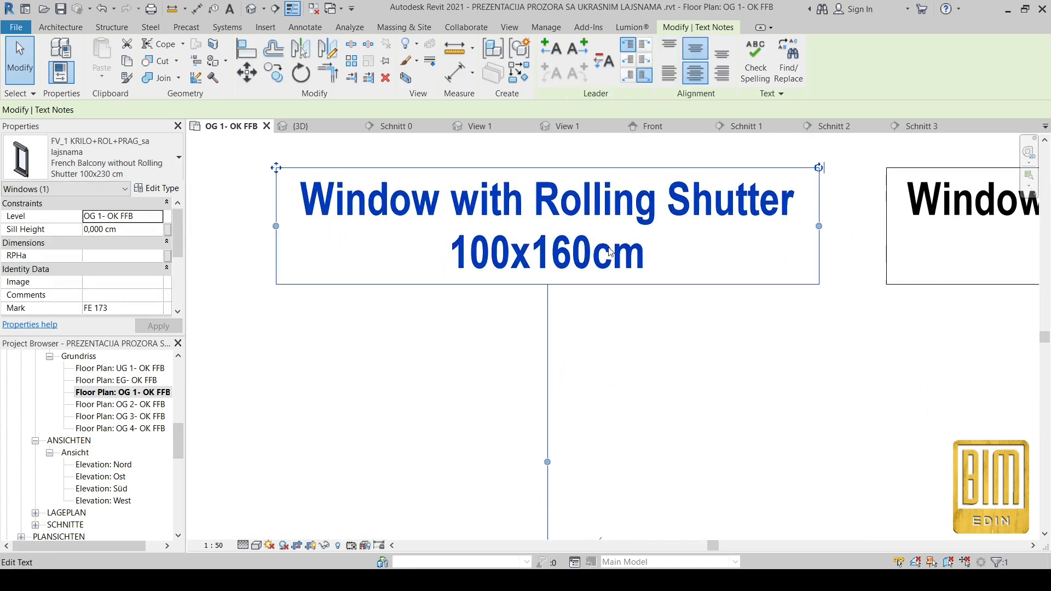
pyautogui.moveTo(650, 261); pyautogui.dragTo(323, 221)
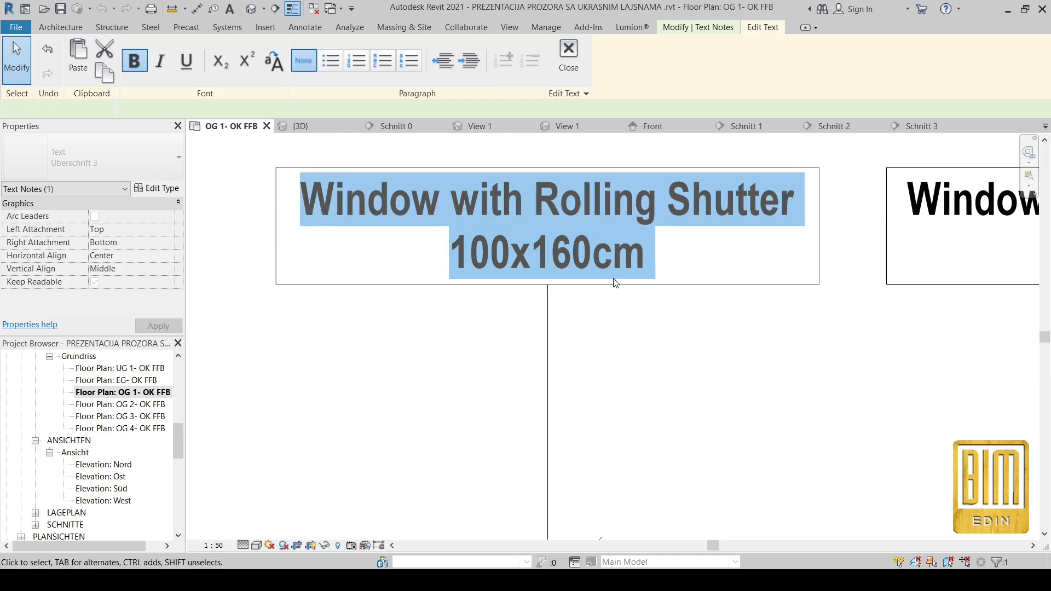
pyautogui.scroll(-5, 614, 278)
pyautogui.click(619, 312)
# - Duplicate the type of the window at section Schnitt 4 under the name "Window with Rolling Shutter 100x160cm"
pyautogui.scroll(5, 610, 517)
pyautogui.click(588, 502)
pyautogui.scroll(2, 546, 444)
pyautogui.scroll(-2, 545, 443)
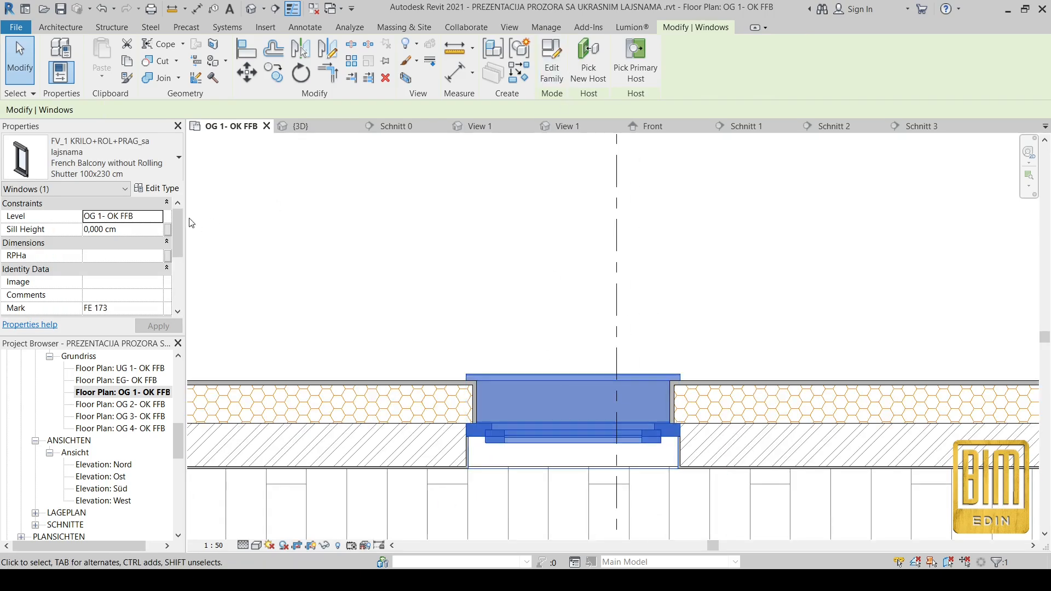
pyautogui.click(160, 189)
pyautogui.scroll(-4, 928, 359)
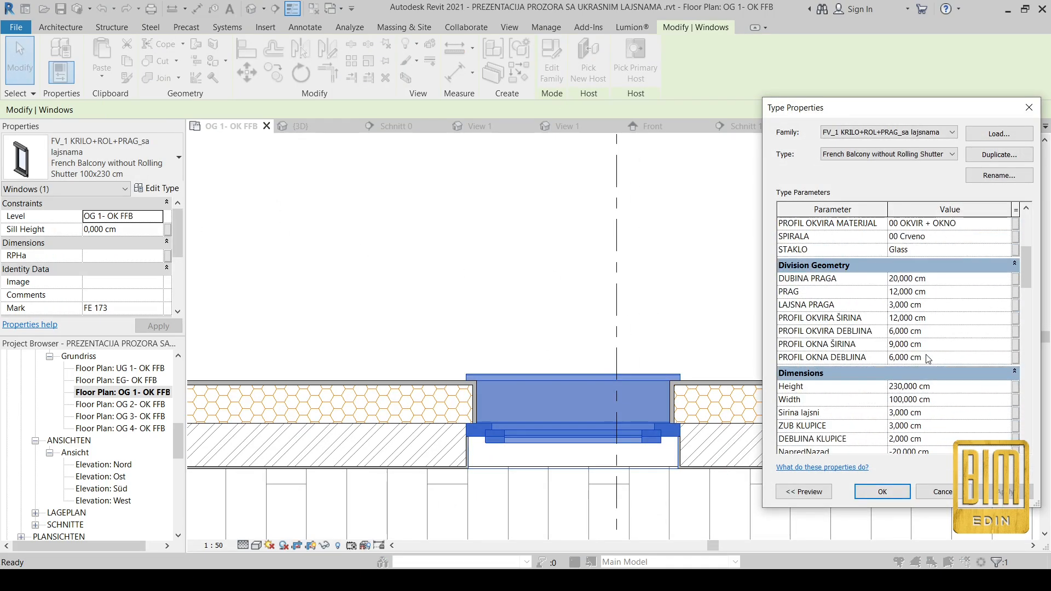
pyautogui.click(1006, 155)
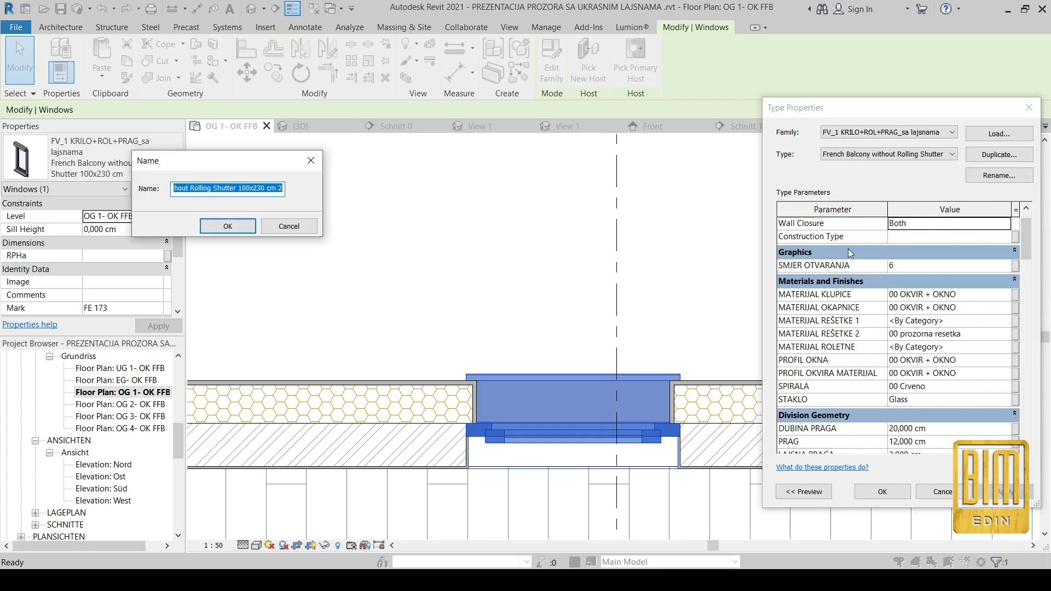
pyautogui.hotkey('ctrl', 'v')
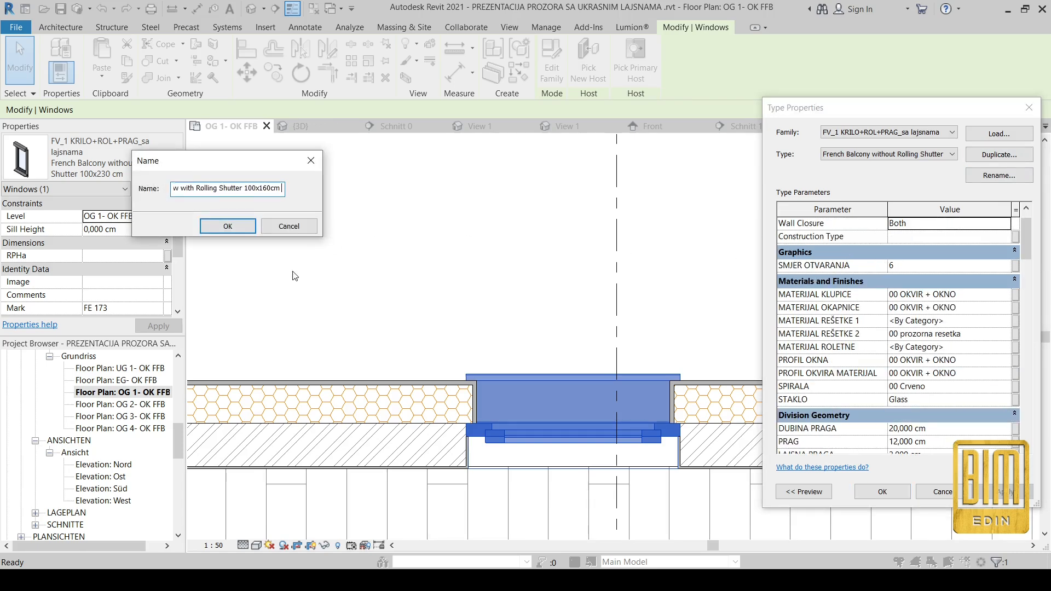
pyautogui.click(236, 231)
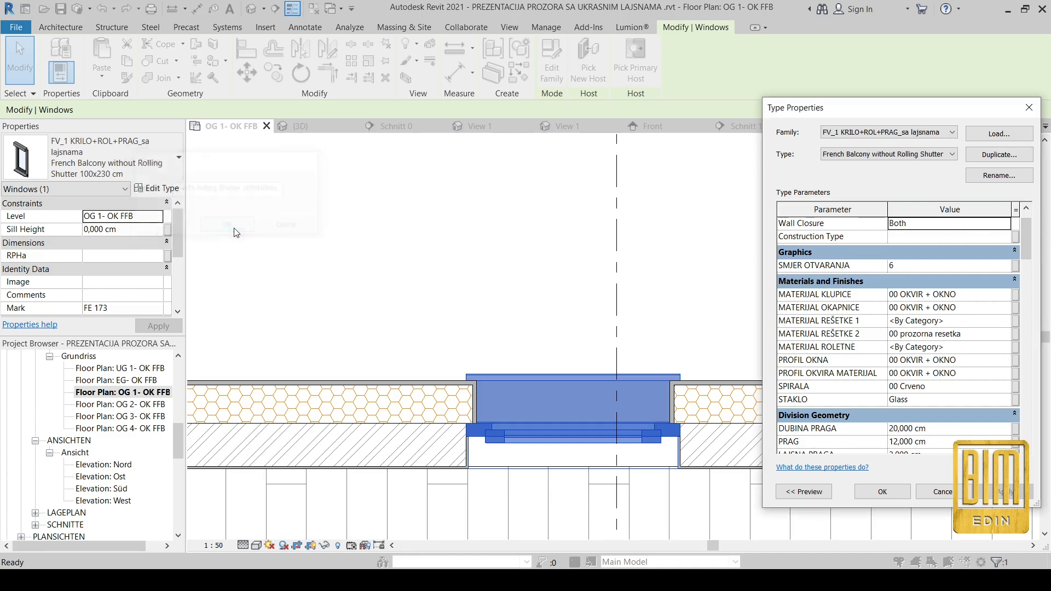
pyautogui.click(949, 357)
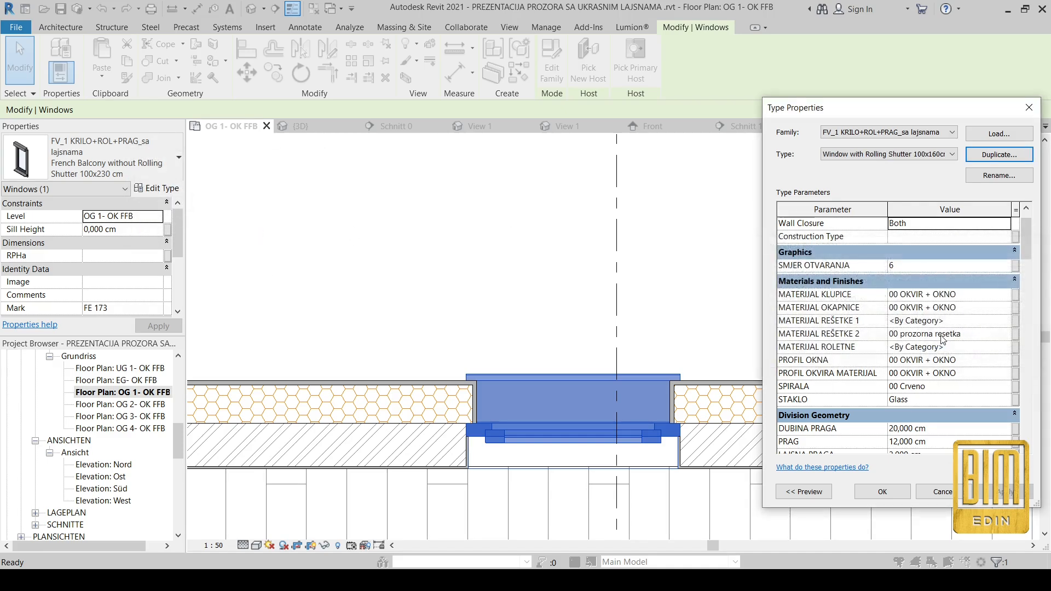
pyautogui.scroll(-3, 943, 340)
pyautogui.click(889, 492)
# - Open section Schnitt 4 and set the Sill Height of the Window with Rolling Shutter 100x160cm to 90 cm
pyautogui.click(615, 204)
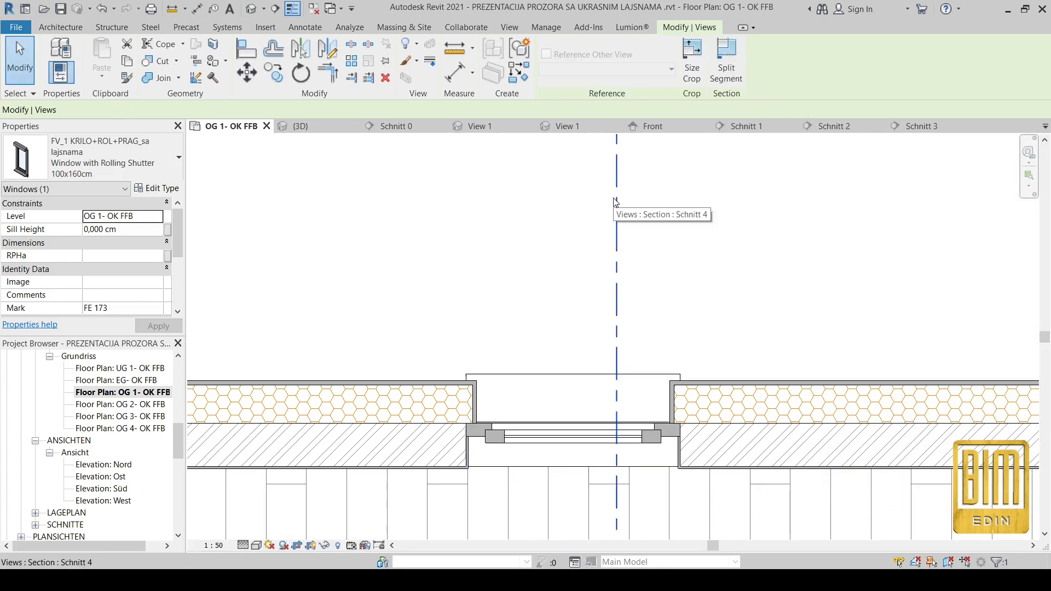
pyautogui.rightClick(615, 206)
pyautogui.click(679, 265)
pyautogui.scroll(5, 676, 269)
pyautogui.click(134, 230)
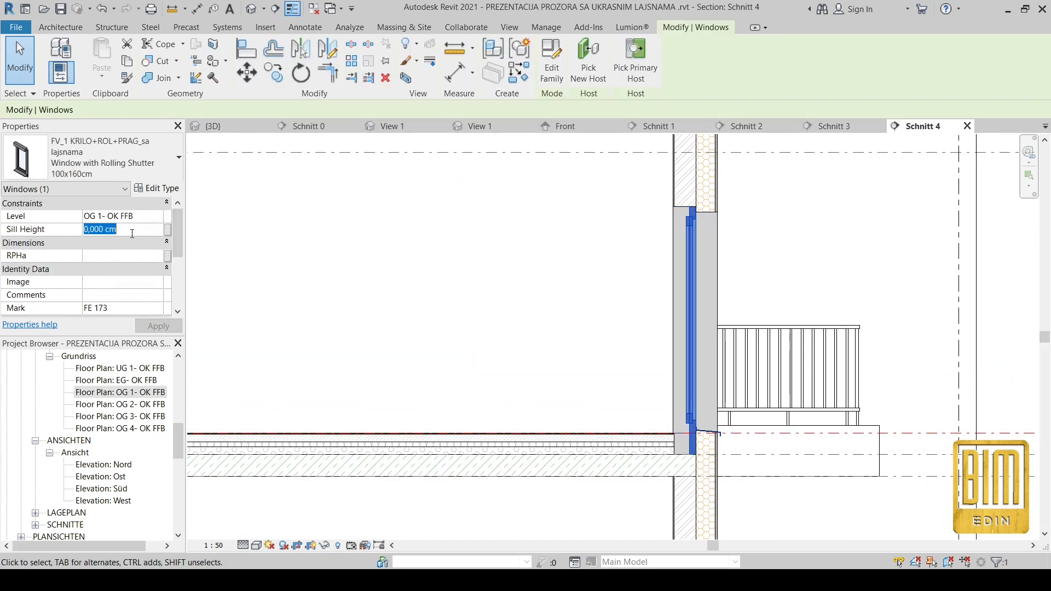
pyautogui.write('90')
pyautogui.press('Return')
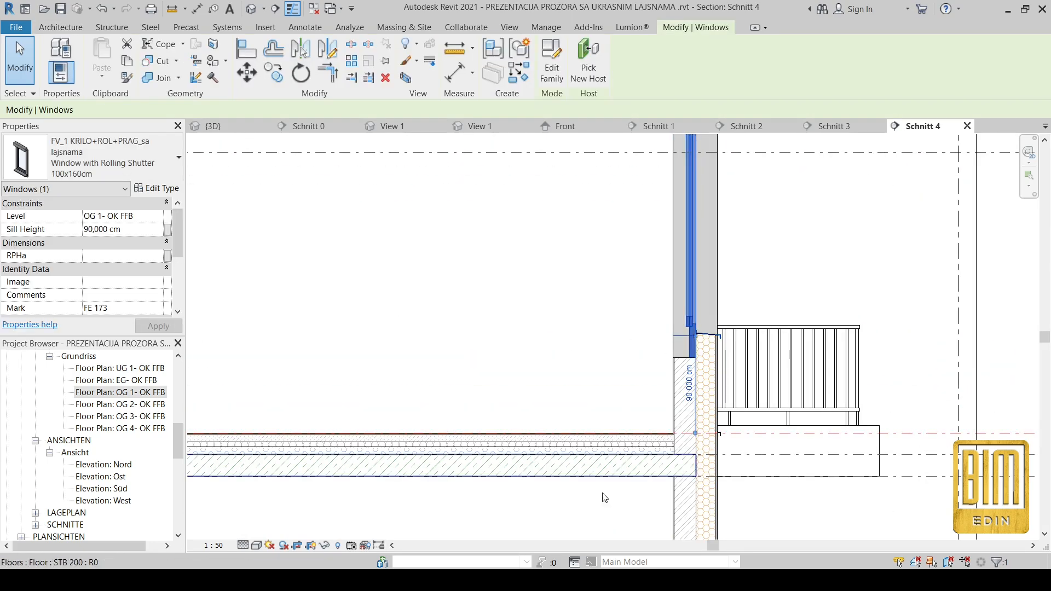
# - Turn off the Prag (threshold) option in the type of the Window with Rolling Shutter 100x160cm
pyautogui.moveTo(673, 194); pyautogui.dragTo(648, 301, button='middle')
pyautogui.scroll(5, 690, 482)
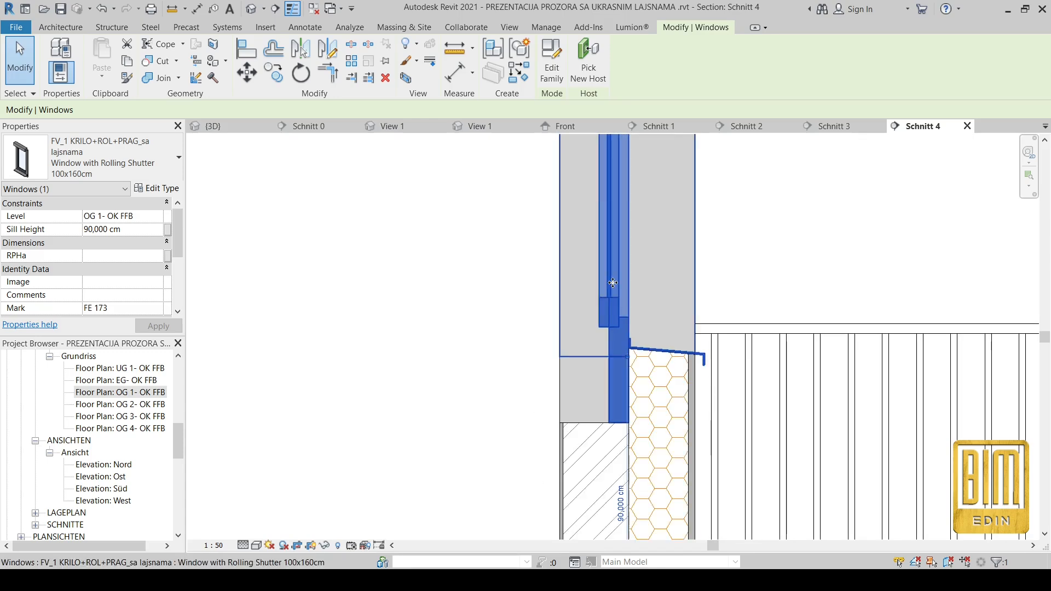
pyautogui.click(156, 188)
pyautogui.scroll(-10, 887, 369)
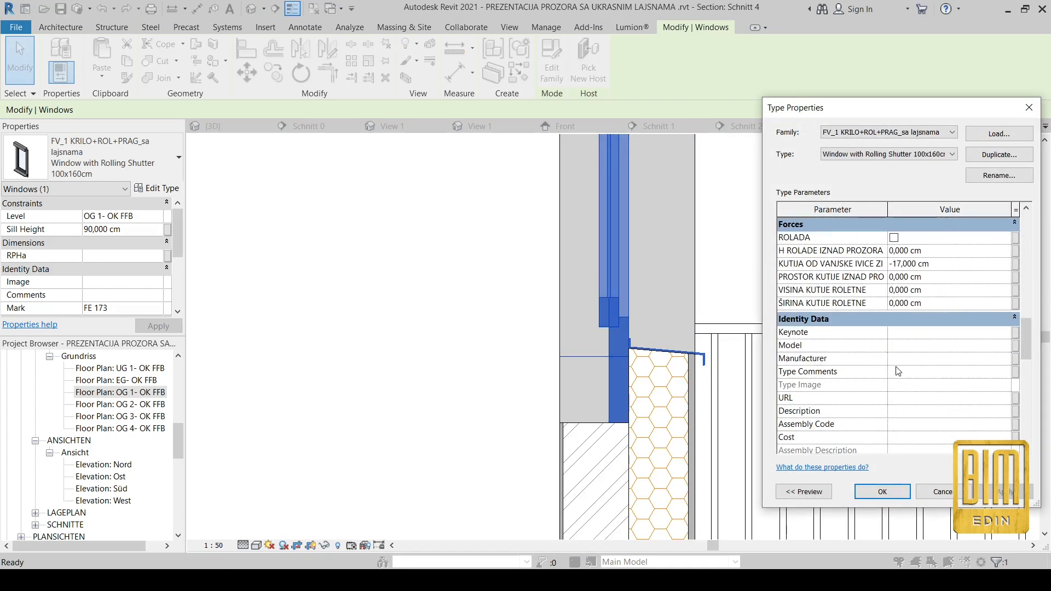
pyautogui.scroll(-1, 897, 373)
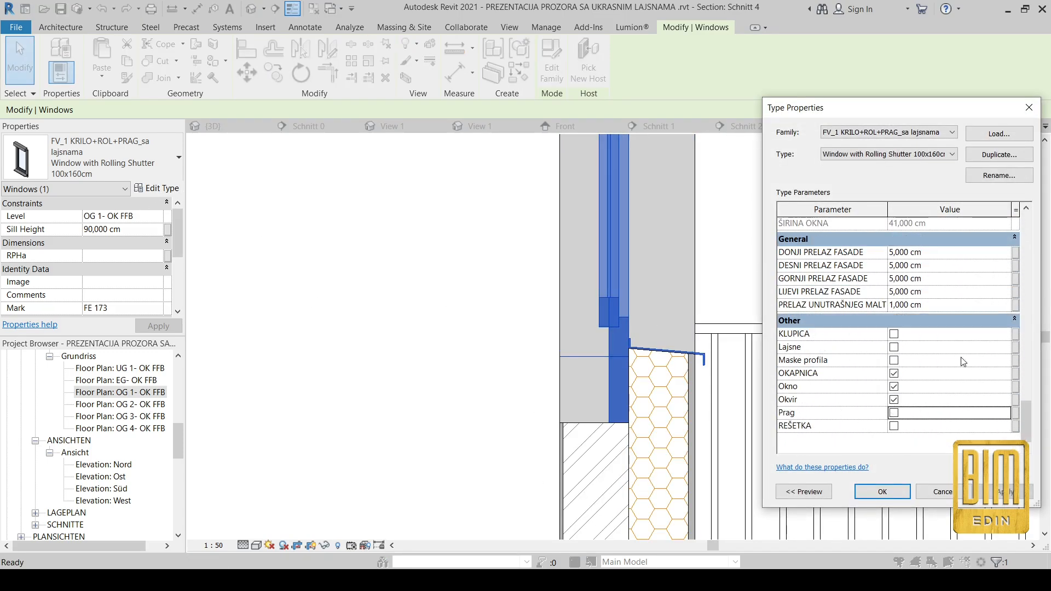
pyautogui.scroll(5, 958, 356)
pyautogui.scroll(-10, 950, 280)
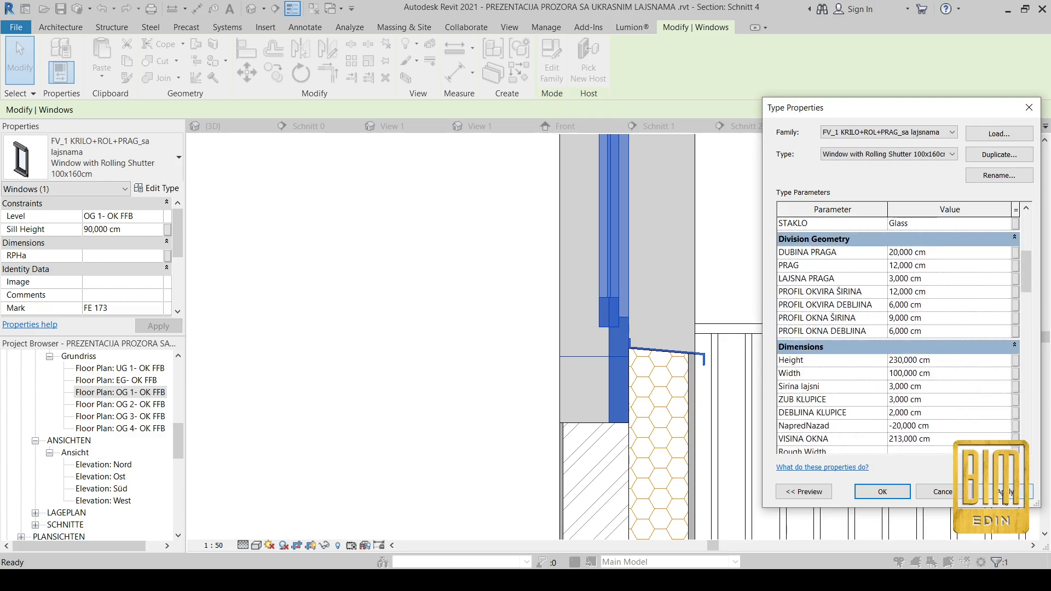
pyautogui.click(949, 356)
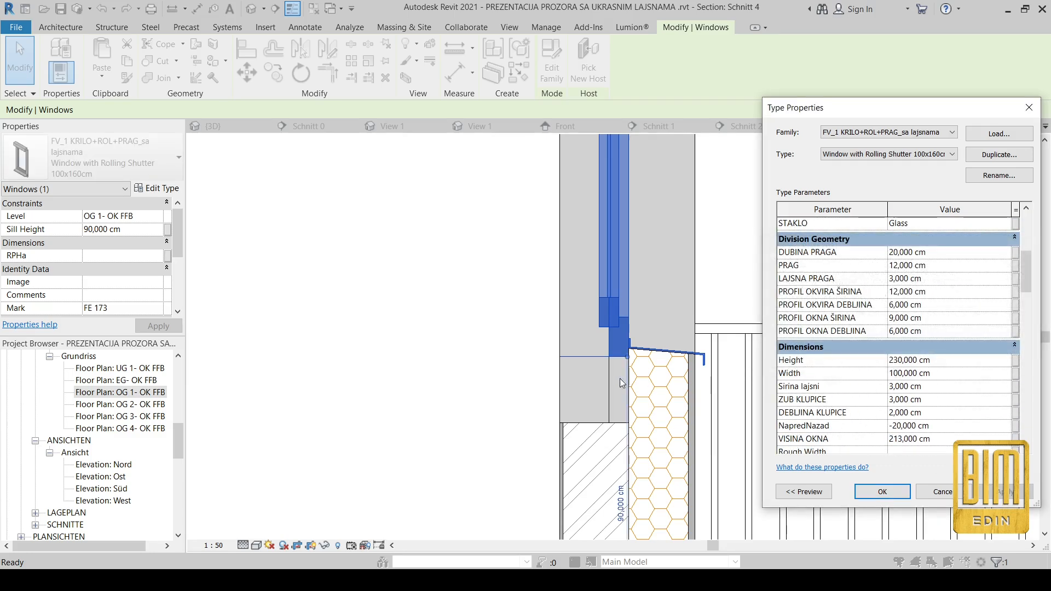
# - Set the threshold depth DUBINA PRAGA of the 100x160cm window type to 0 cm
pyautogui.scroll(4, 950, 335)
pyautogui.scroll(1, 949, 335)
pyautogui.click(945, 429)
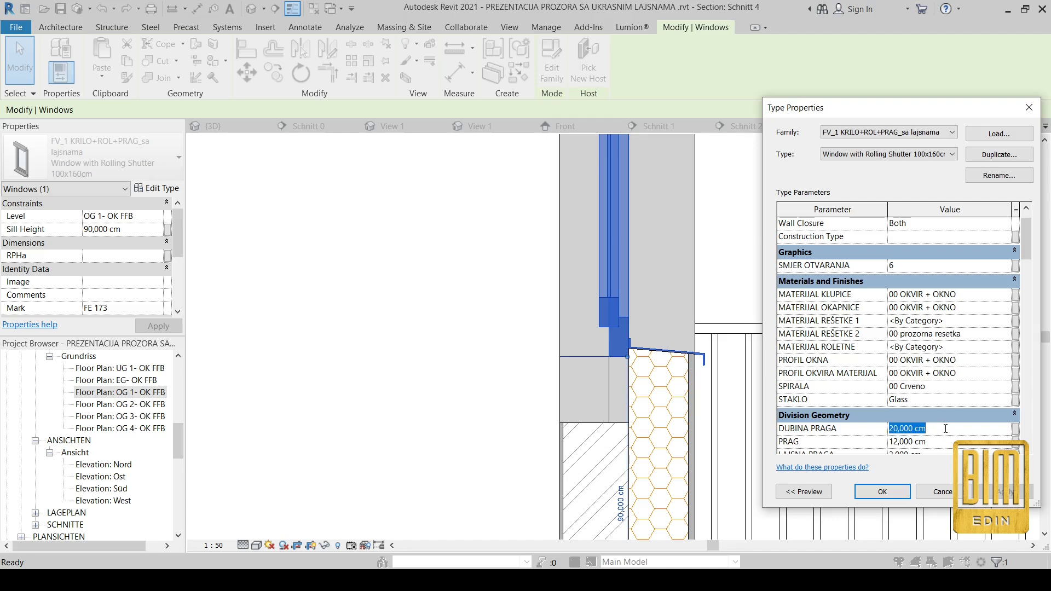
pyautogui.write('0')
pyautogui.press('Return')
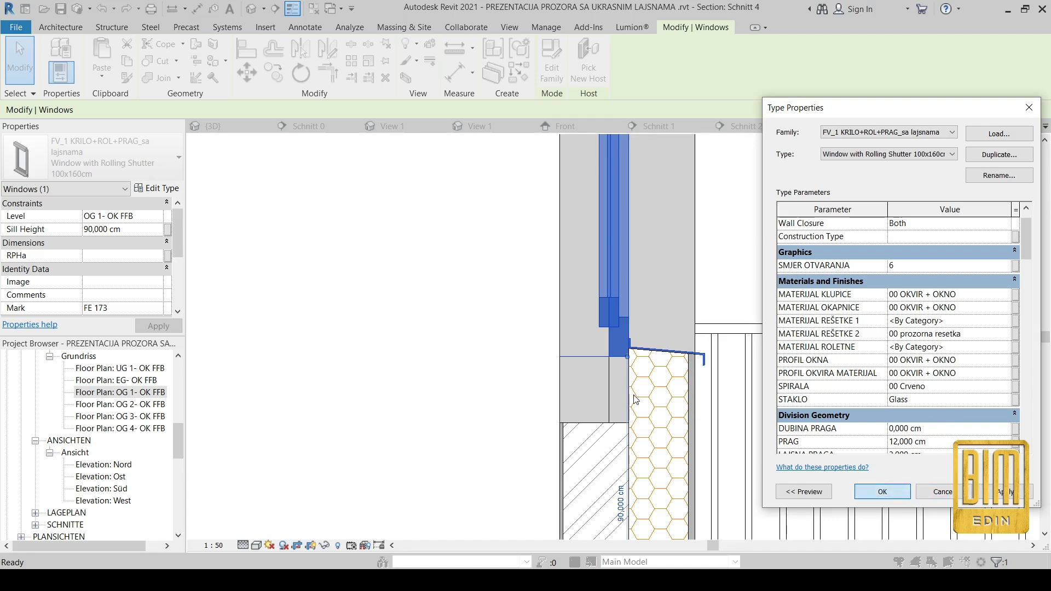
pyautogui.click(947, 359)
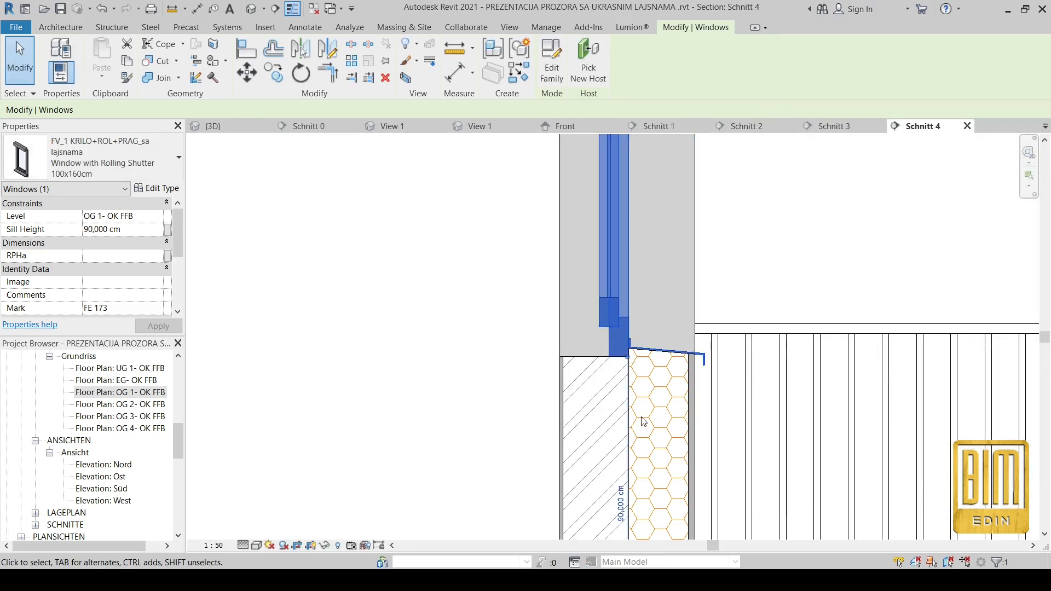
# - Turn on the KLUPICA (interior sill) option for the 100x160cm window type and apply it
pyautogui.click(164, 193)
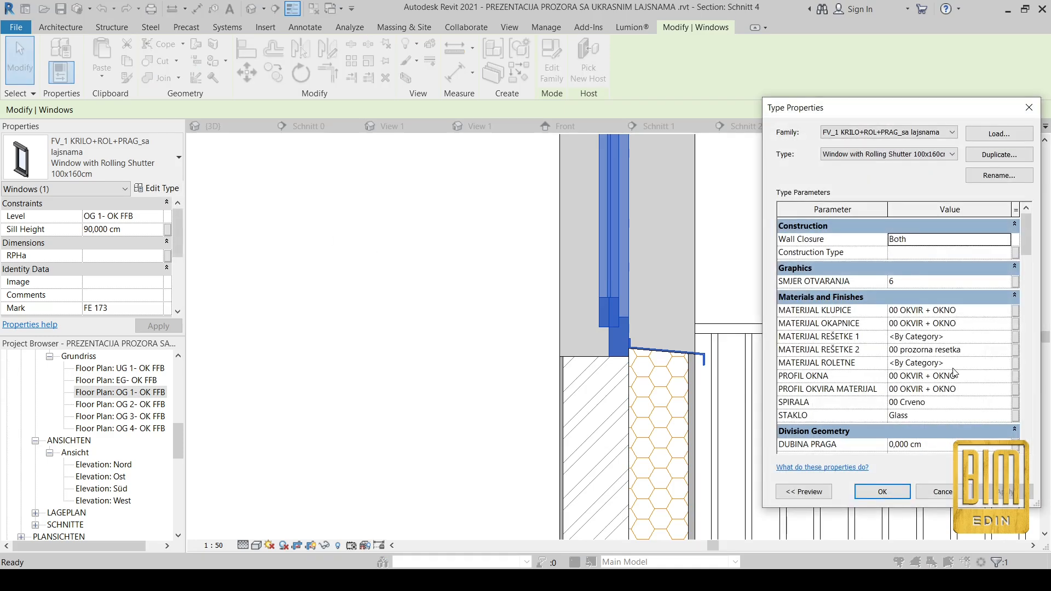
pyautogui.scroll(-20, 954, 373)
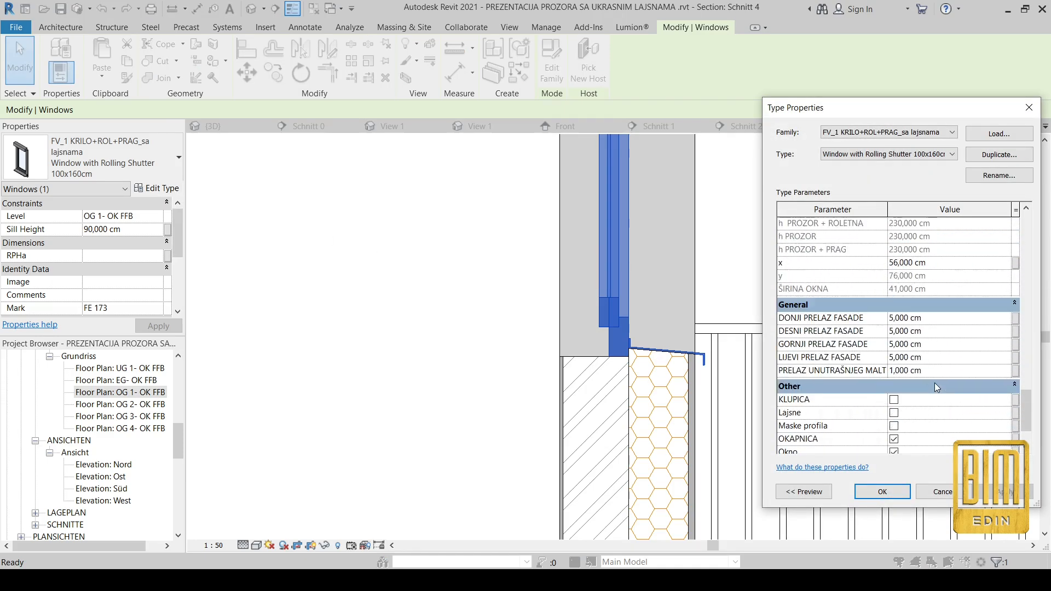
pyautogui.scroll(-2, 935, 383)
pyautogui.click(895, 334)
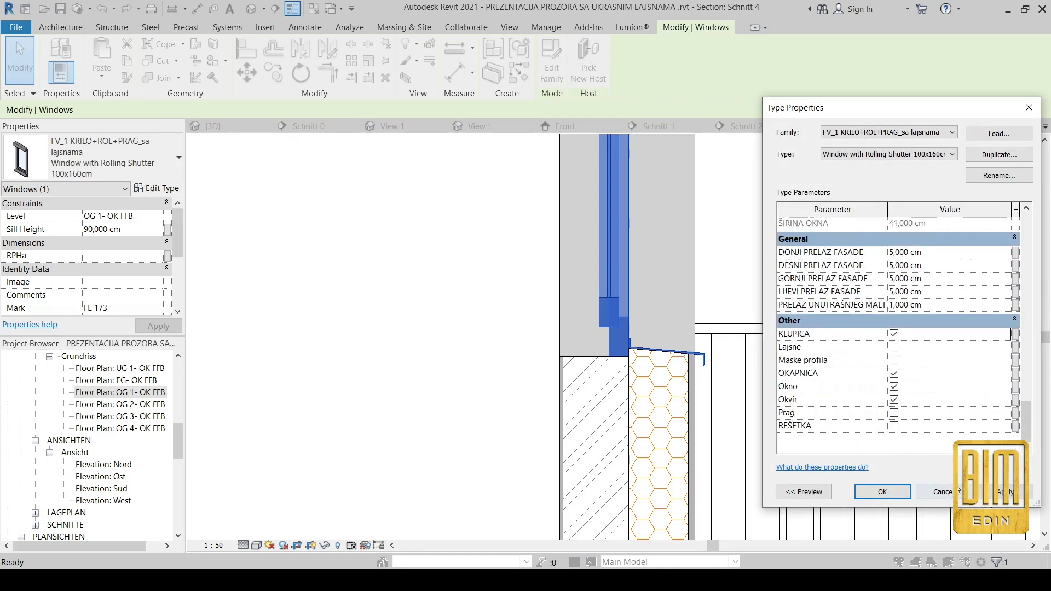
pyautogui.click(905, 496)
pyautogui.click(936, 357)
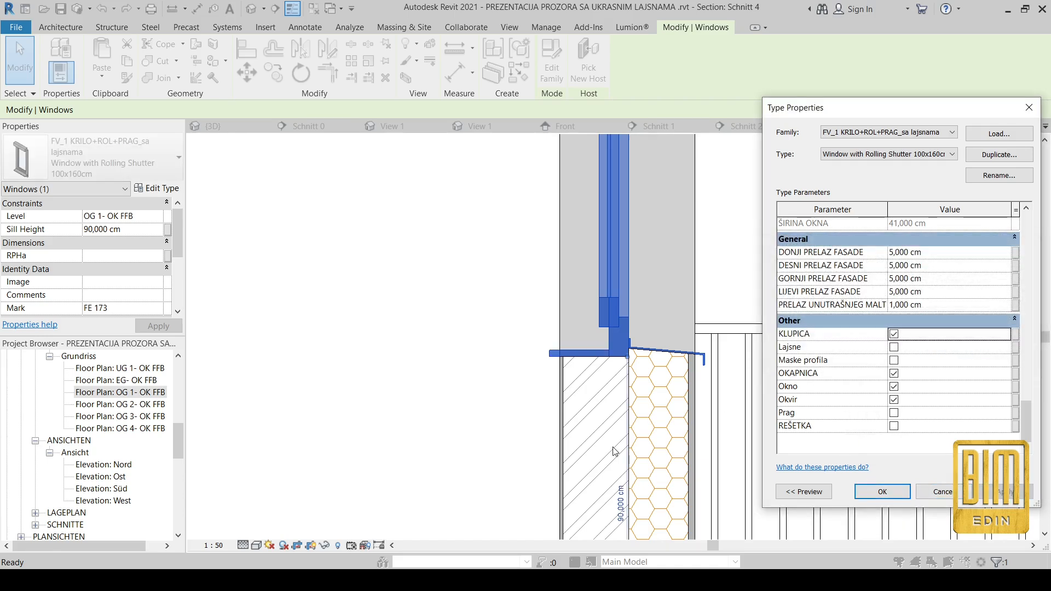
# - Try a ZUB KLUPICE value of 5 cm in the 100x160cm window type and set it back to 3 cm
pyautogui.scroll(15, 926, 313)
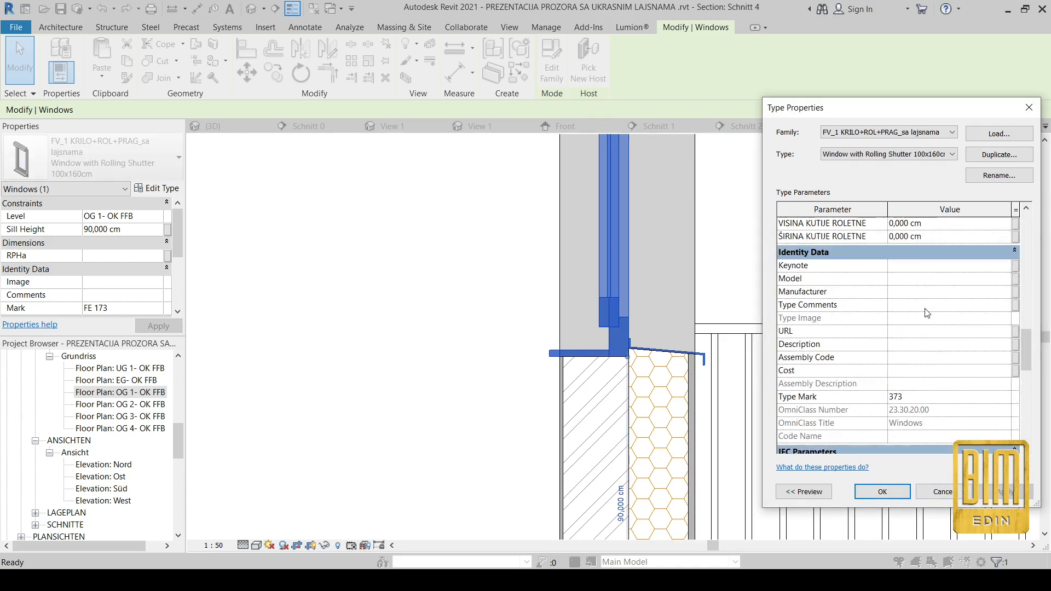
pyautogui.scroll(2, 927, 313)
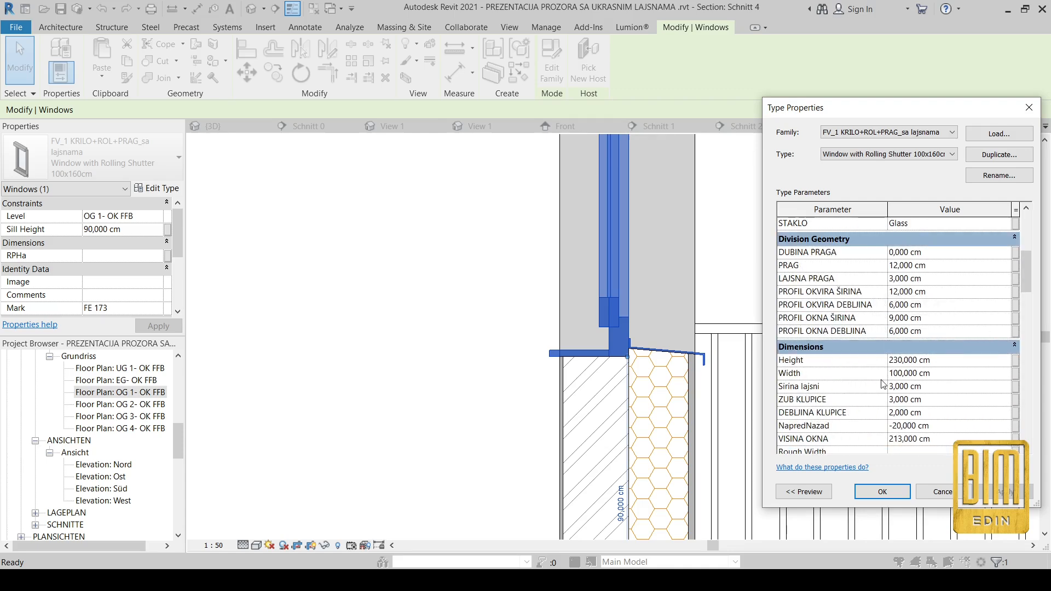
pyautogui.click(953, 399)
pyautogui.write('5')
pyautogui.click(1013, 492)
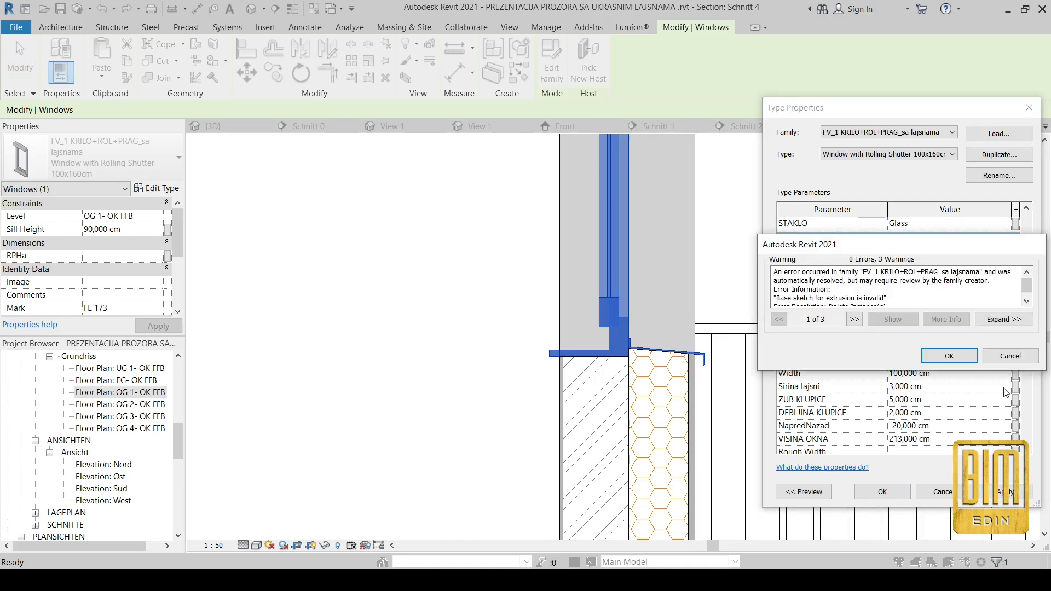
pyautogui.click(950, 356)
pyautogui.click(940, 400)
pyautogui.write('3')
pyautogui.click(1013, 491)
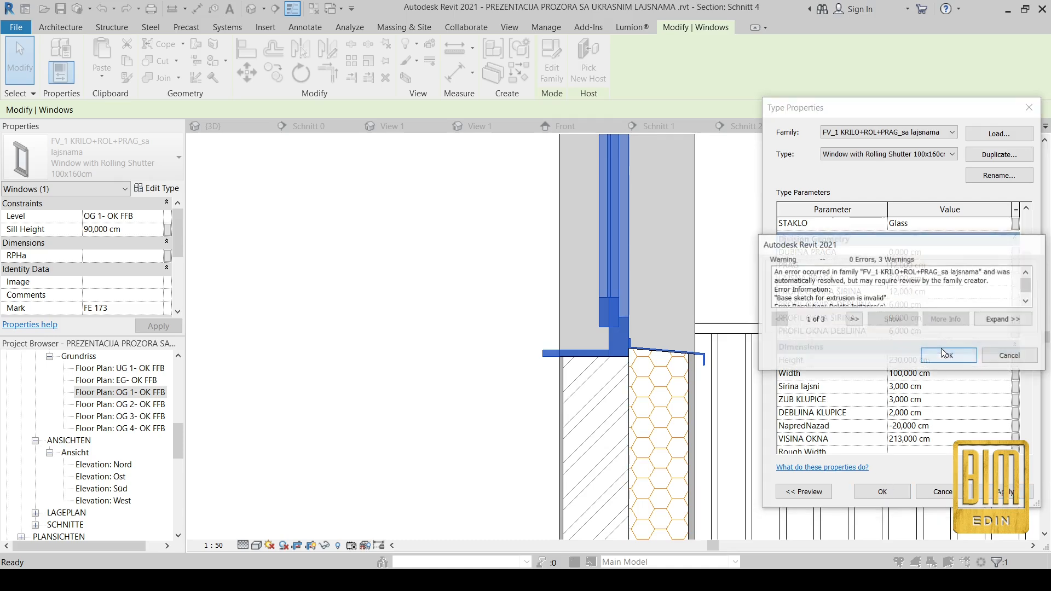
pyautogui.click(943, 354)
pyautogui.click(894, 490)
# - Set the Height of the Window with Rolling Shutter 100x160cm type to 160 cm
pyautogui.scroll(-5, 613, 483)
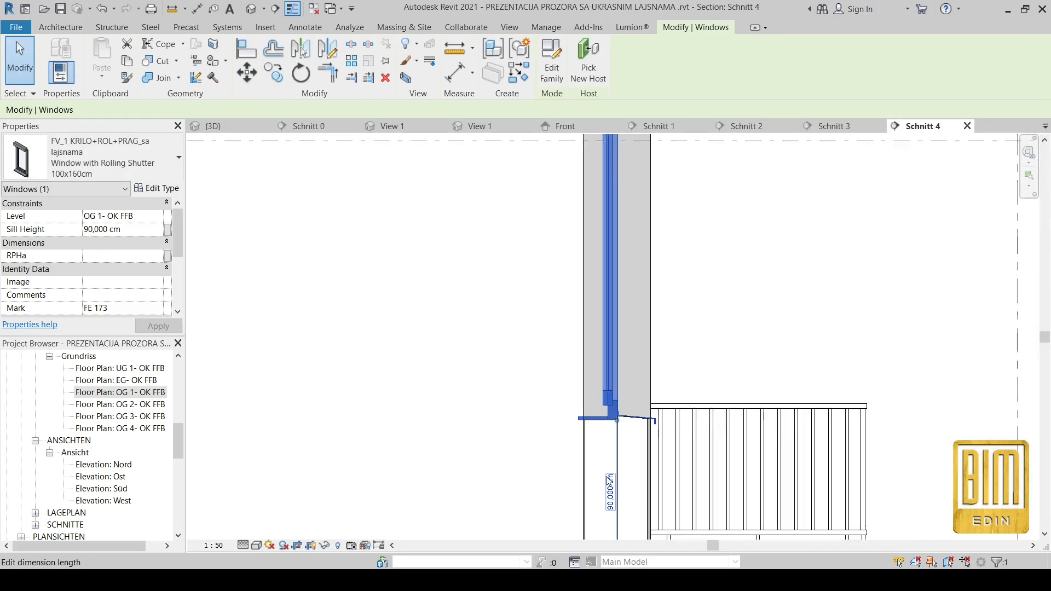
pyautogui.scroll(2, 612, 241)
pyautogui.scroll(1, 613, 241)
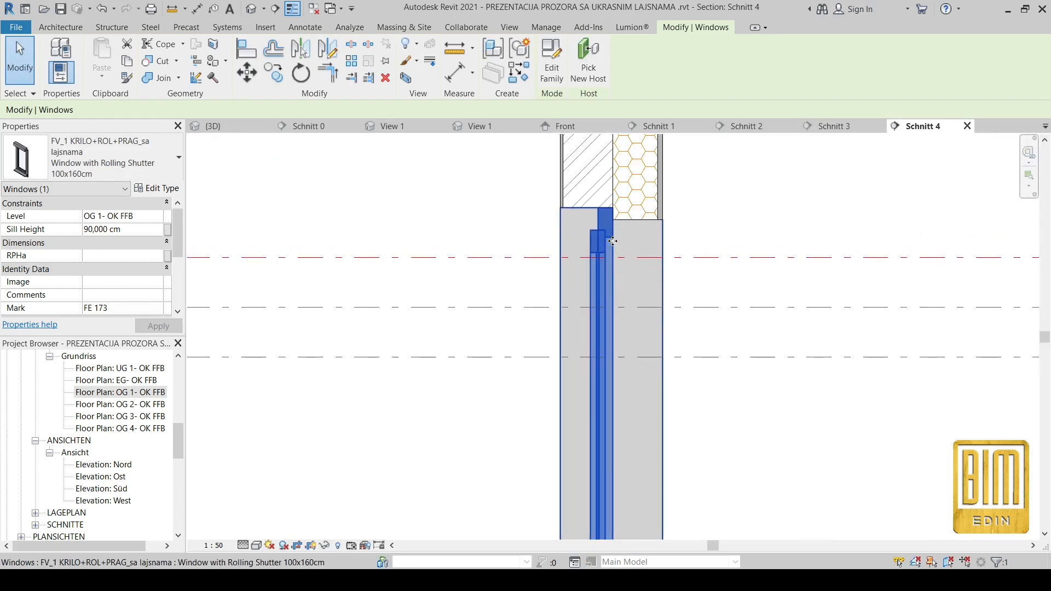
pyautogui.click(157, 188)
pyautogui.scroll(-5, 901, 367)
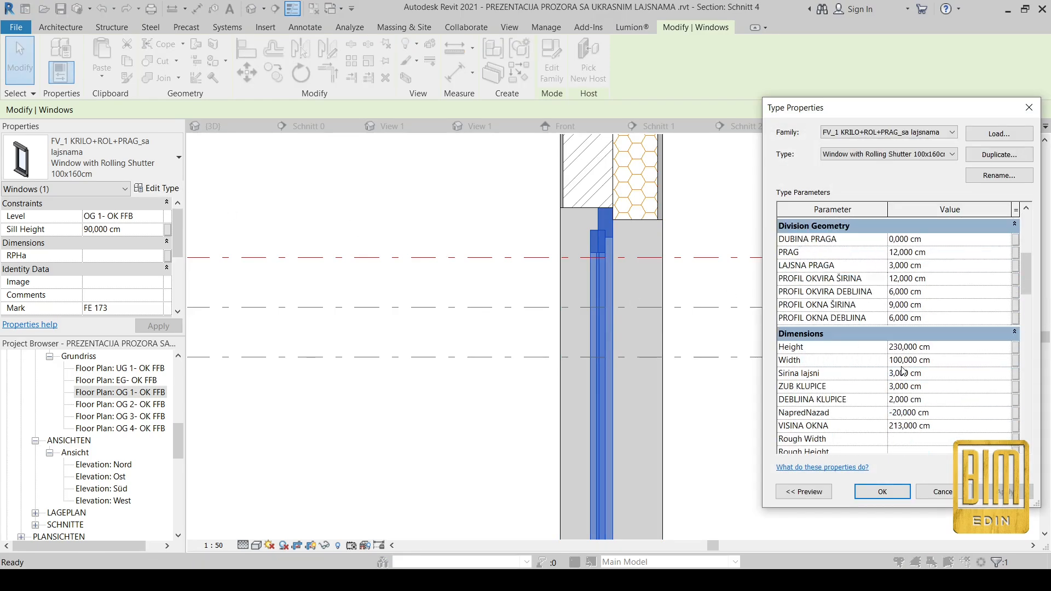
pyautogui.click(947, 349)
pyautogui.write('160')
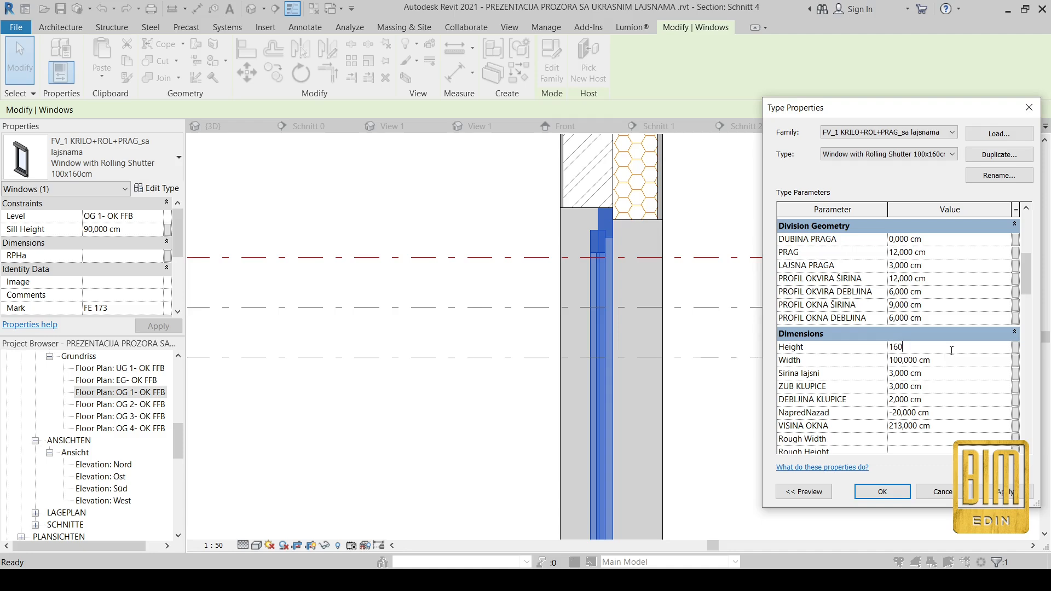
pyautogui.click(1000, 493)
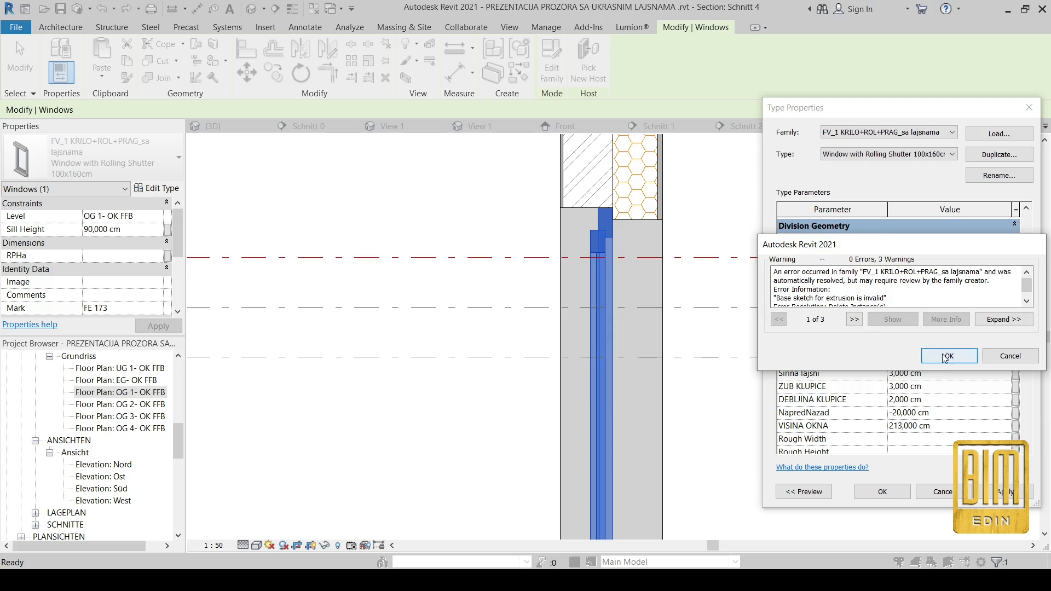
pyautogui.click(942, 355)
# - Enable ROLADA and set H ROLADE IZNAD PROZORA, the box space above the window, VISINA KUTIJE ROLETNE and ŠIRINA KUTIJE ROLETNE to 20 cm
pyautogui.scroll(-5, 940, 351)
pyautogui.scroll(-3, 939, 349)
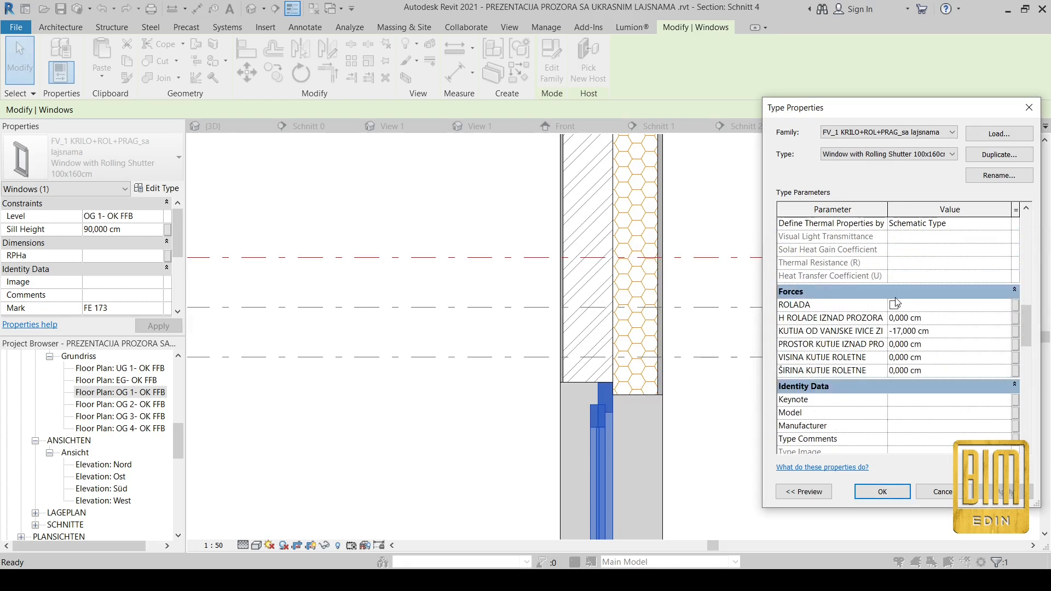
pyautogui.click(909, 318)
pyautogui.write('20')
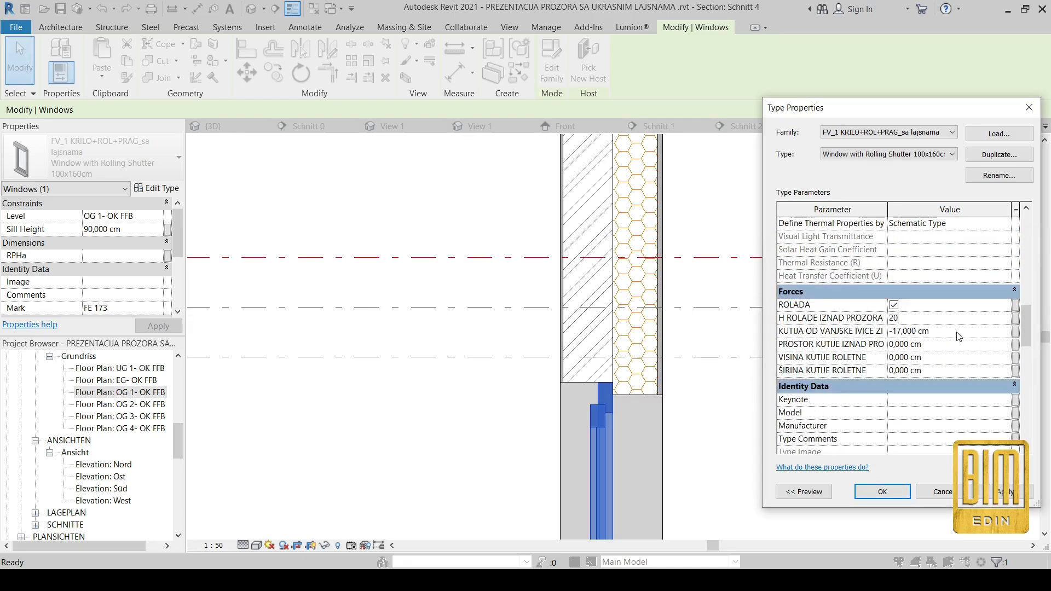
pyautogui.click(956, 347)
pyautogui.write('20')
pyautogui.click(952, 362)
pyautogui.write('20')
pyautogui.click(956, 373)
pyautogui.write('2')
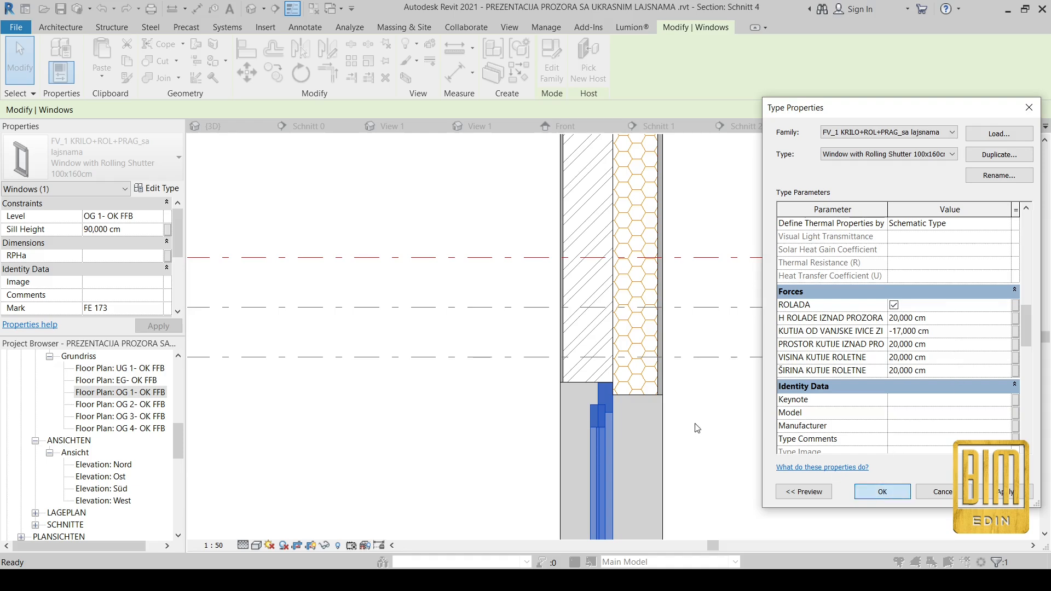
pyautogui.click(882, 493)
pyautogui.scroll(-4, 613, 281)
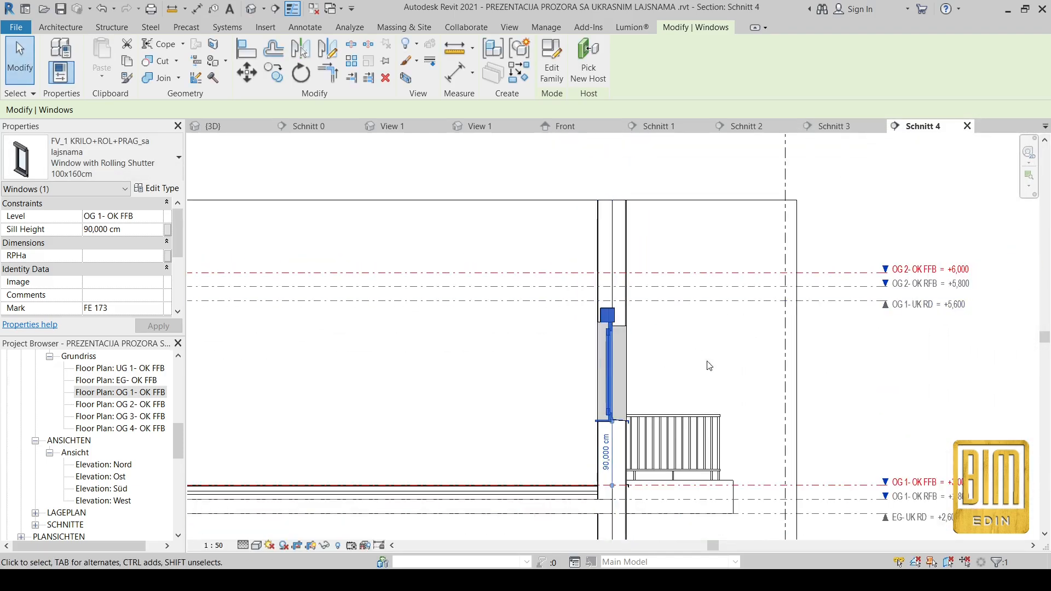
pyautogui.click(698, 352)
pyautogui.scroll(5, 613, 418)
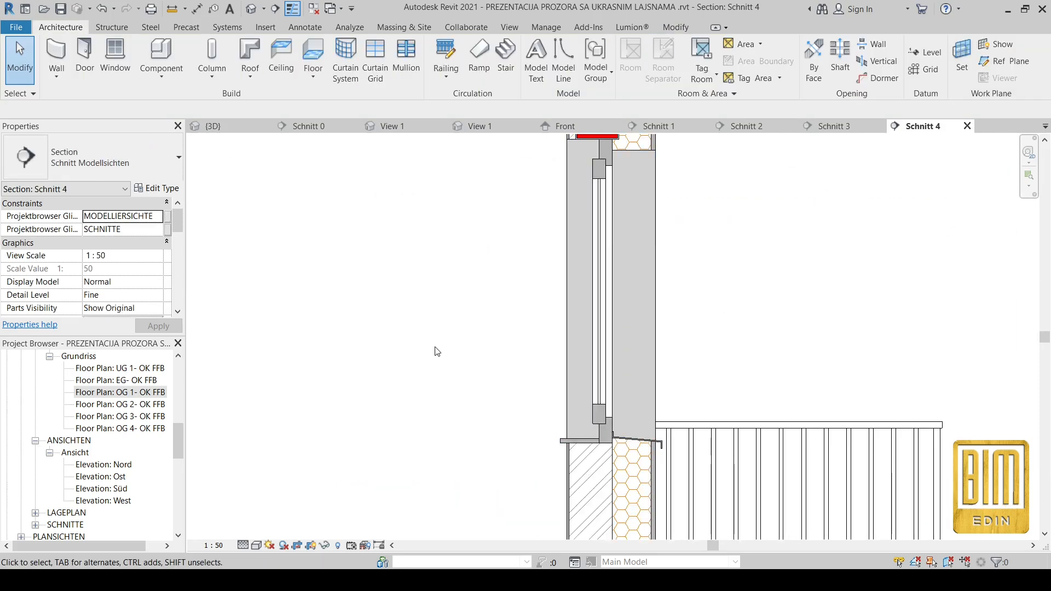
# - In the 3D view, move the section box face to cut through the 100x160cm window and examine its sill and frame profile
pyautogui.click(251, 8)
pyautogui.scroll(-6, 605, 312)
pyautogui.keyDown('shift'); pyautogui.moveTo(880, 305); pyautogui.dragTo(625, 294, button='middle'); pyautogui.keyUp('shift')
pyautogui.scroll(-2, 626, 295)
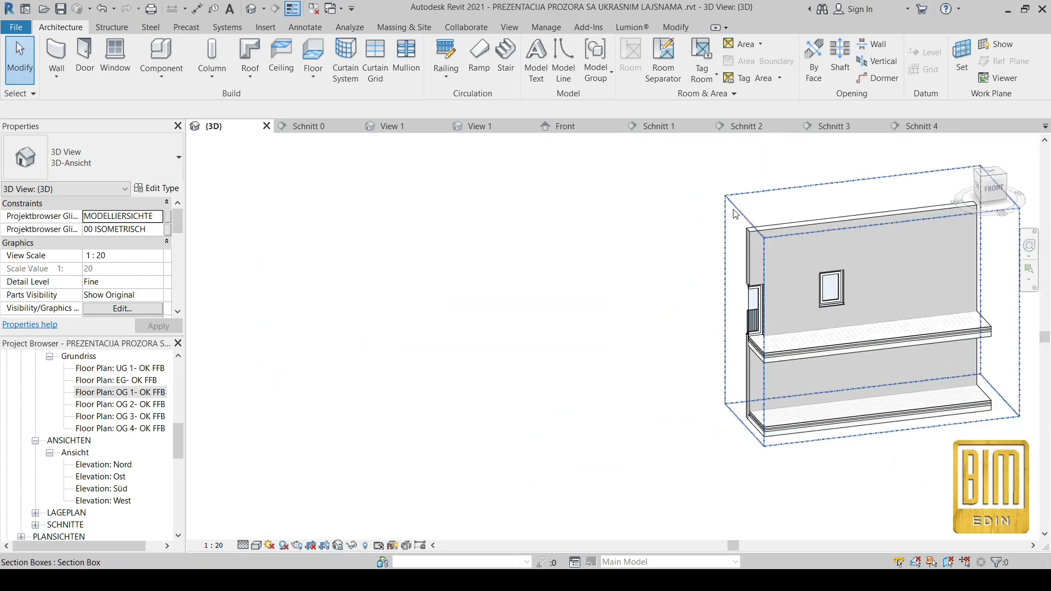
pyautogui.click(726, 271)
pyautogui.keyDown('shift'); pyautogui.moveTo(828, 316); pyautogui.dragTo(849, 327, button='middle'); pyautogui.keyUp('shift')
pyautogui.scroll(10, 897, 290)
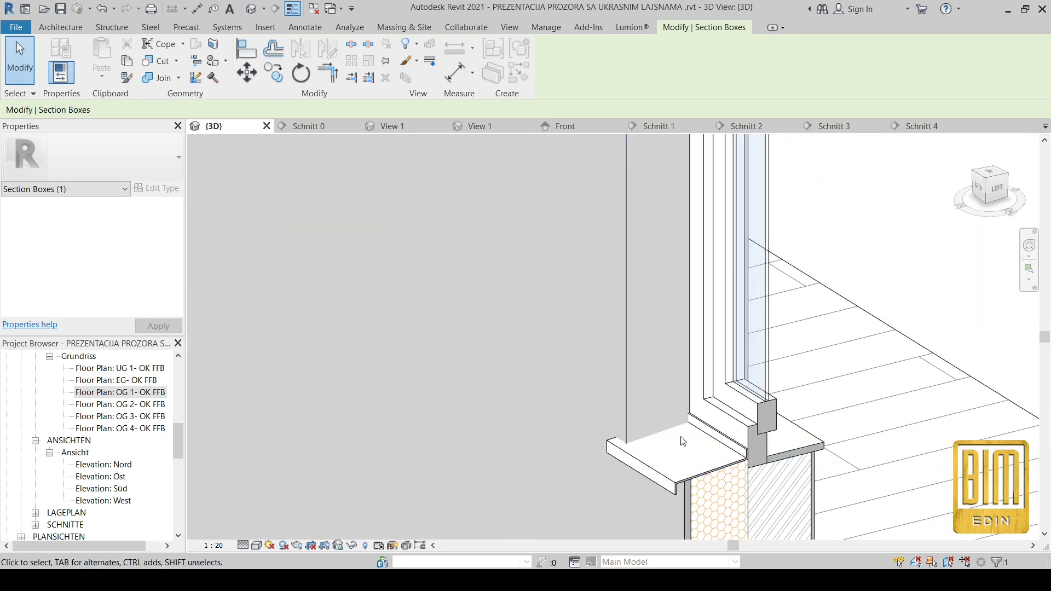
pyautogui.scroll(-5, 681, 441)
pyautogui.scroll(2, 714, 343)
# - On floor plan OG 1- OK FFB, copy the Window with Rolling Shutter 100x160cm along the wall to section Schnitt 5
pyautogui.click(714, 342)
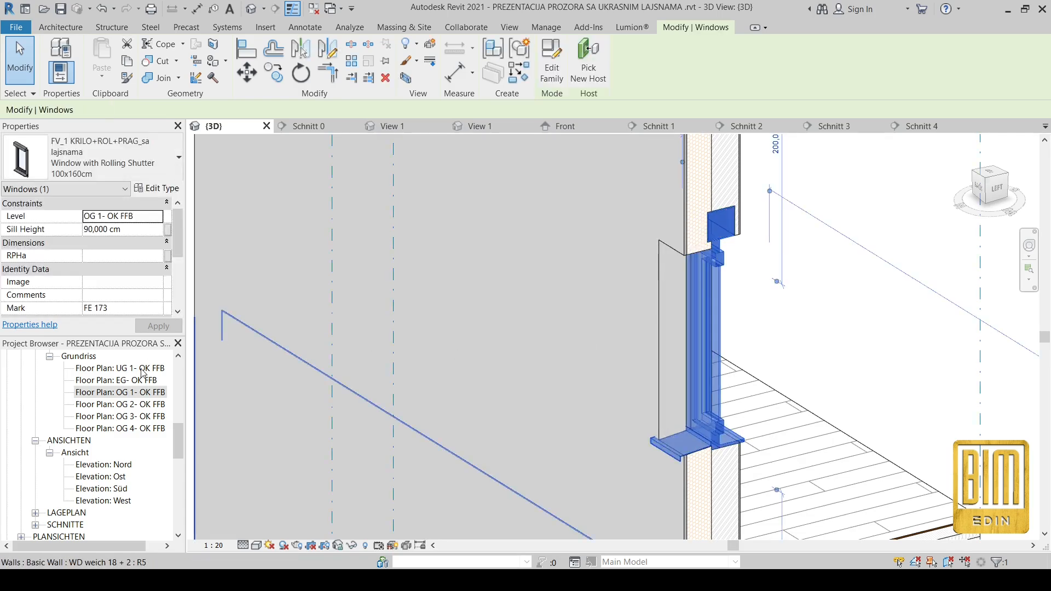
pyautogui.doubleClick(140, 392)
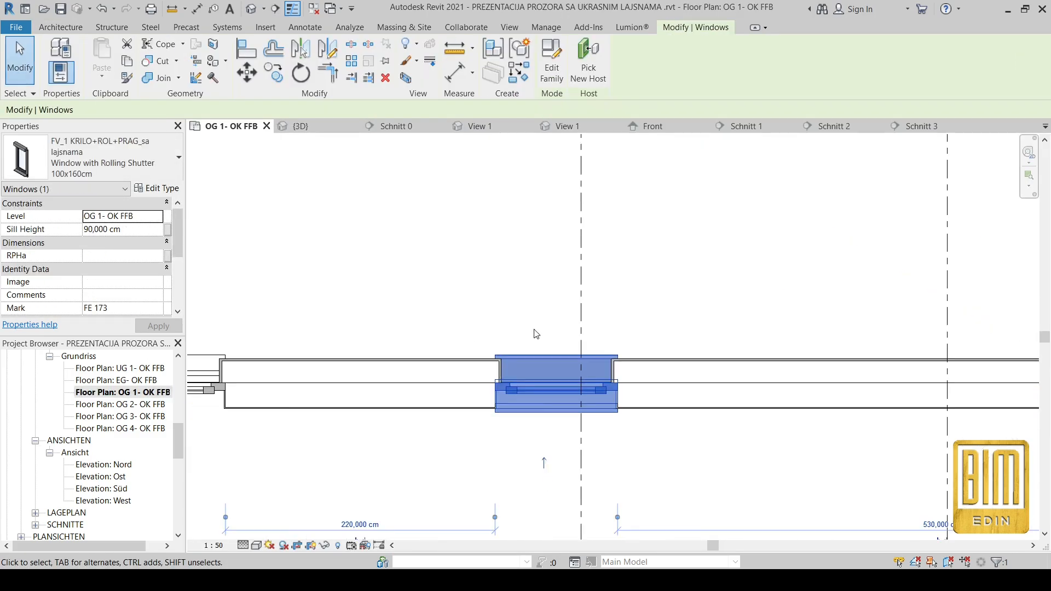
pyautogui.press('c')
pyautogui.press('o')
pyautogui.click(550, 393)
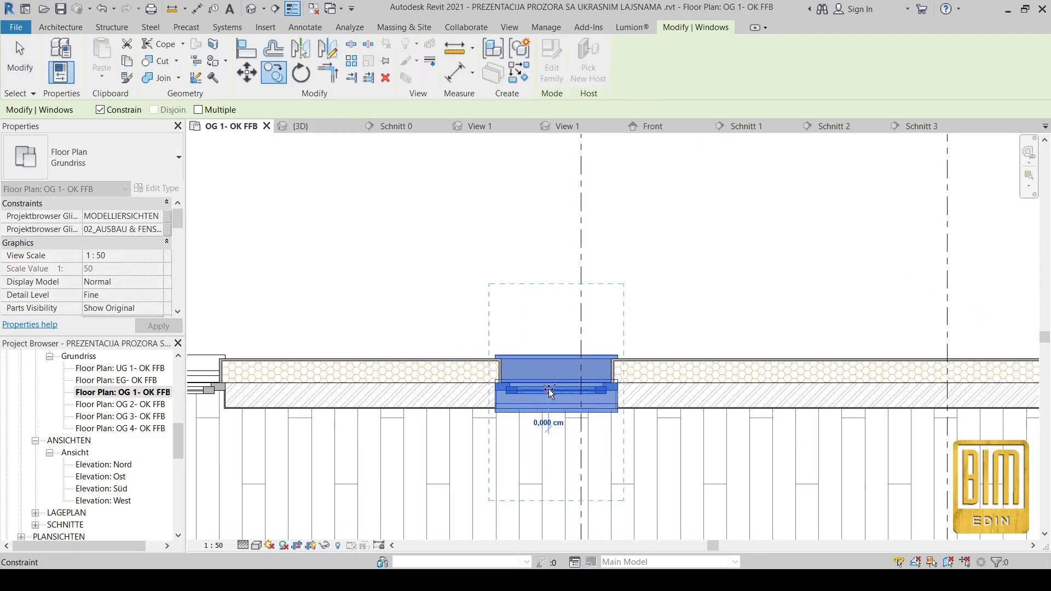
pyautogui.scroll(-2, 551, 392)
pyautogui.click(754, 393)
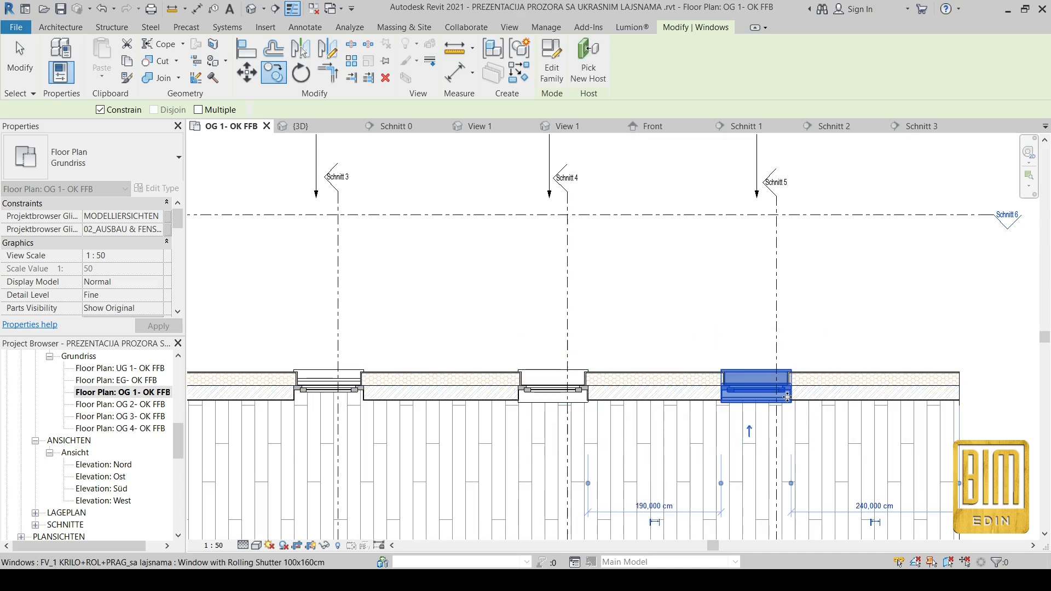
# - Copy the label text "Window without Rolling Shutter 100x140 cm" from the text note above section Schnitt 5
pyautogui.scroll(3, 784, 396)
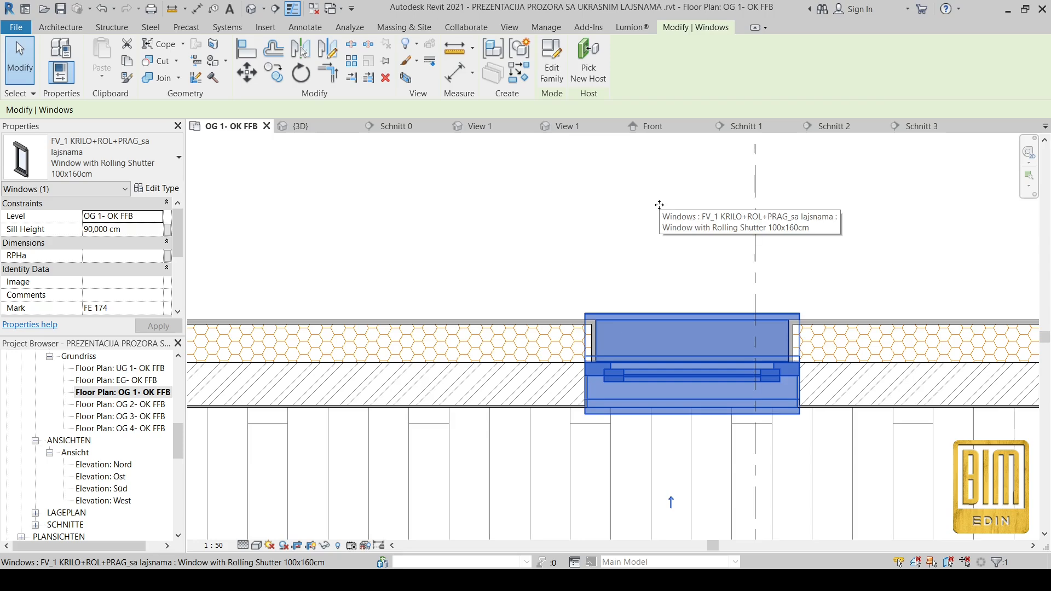
pyautogui.scroll(-4, 669, 527)
pyautogui.scroll(4, 683, 215)
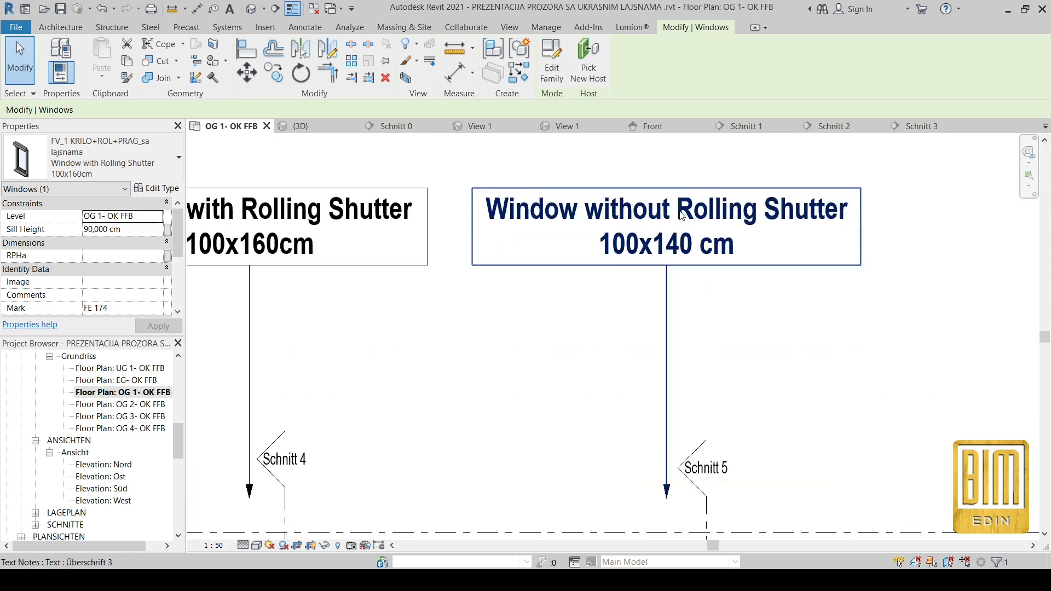
pyautogui.click(682, 217)
pyautogui.scroll(2, 664, 229)
pyautogui.click(685, 250)
pyautogui.moveTo(785, 263); pyautogui.dragTo(364, 200)
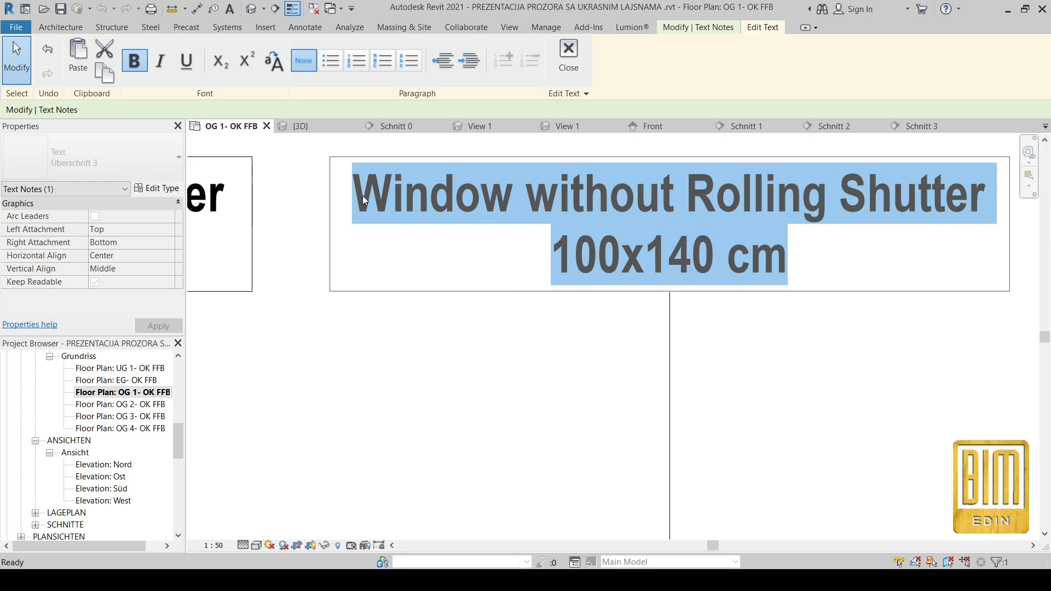
pyautogui.click(545, 347)
# - Duplicate the type of the window at section Schnitt 5 as "Window without Rolling Shutter 100x140 cm"
pyautogui.scroll(-4, 545, 347)
pyautogui.scroll(5, 595, 315)
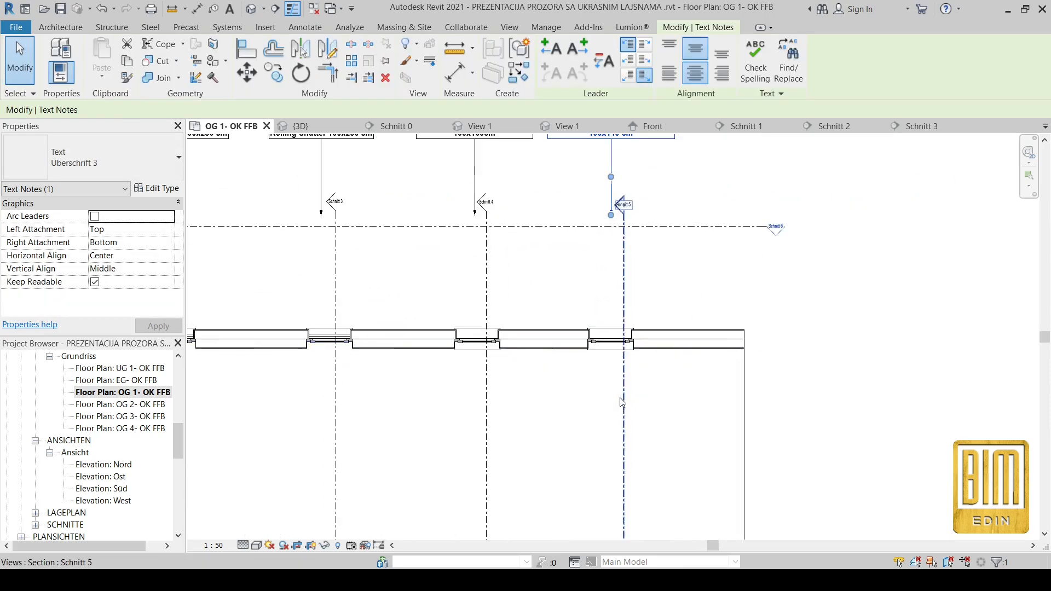
pyautogui.scroll(4, 594, 319)
pyautogui.click(596, 307)
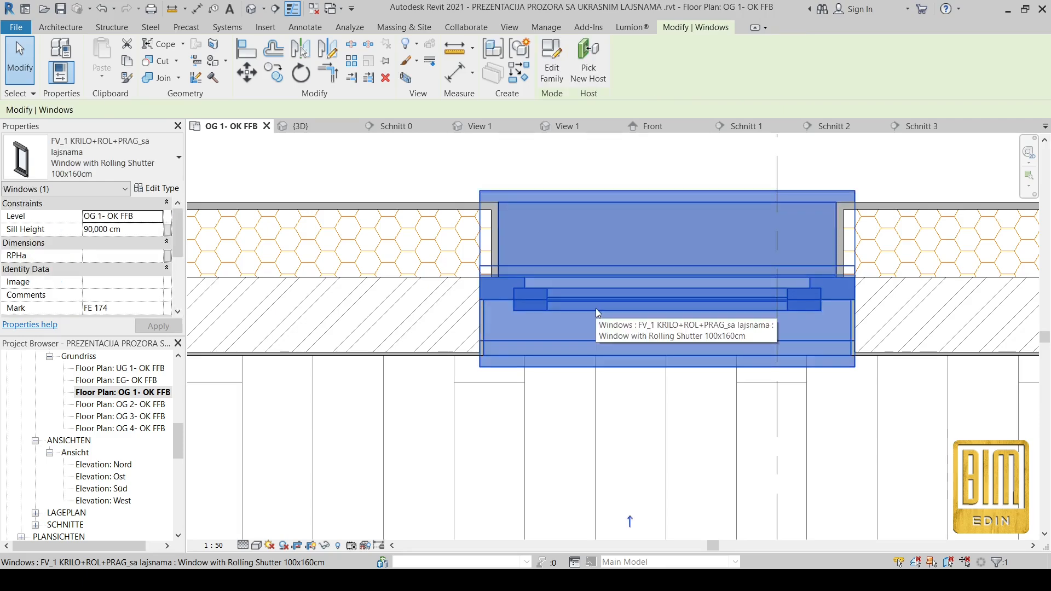
pyautogui.click(157, 189)
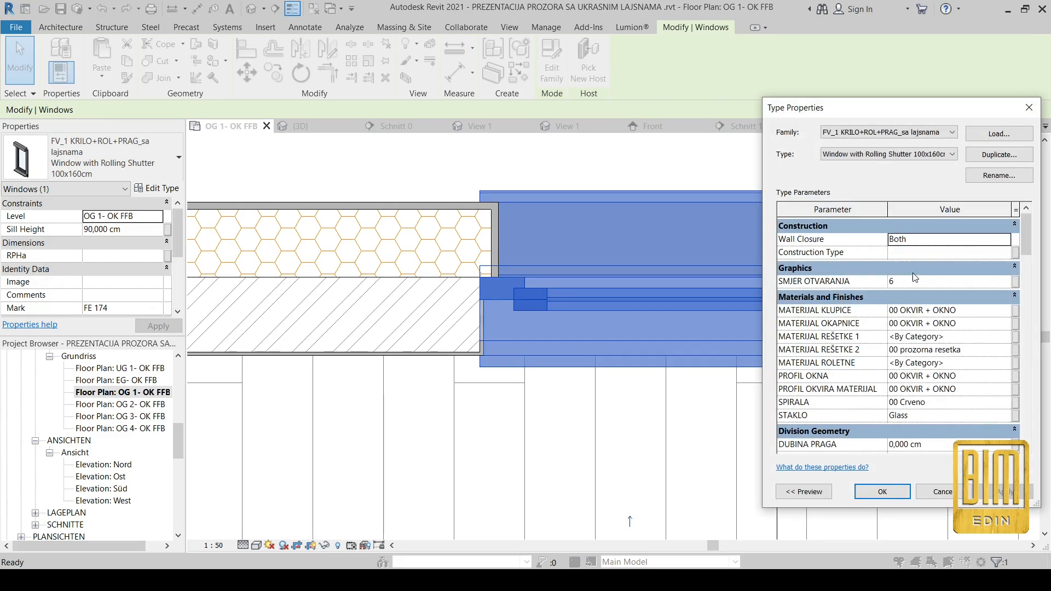
pyautogui.scroll(-5, 955, 339)
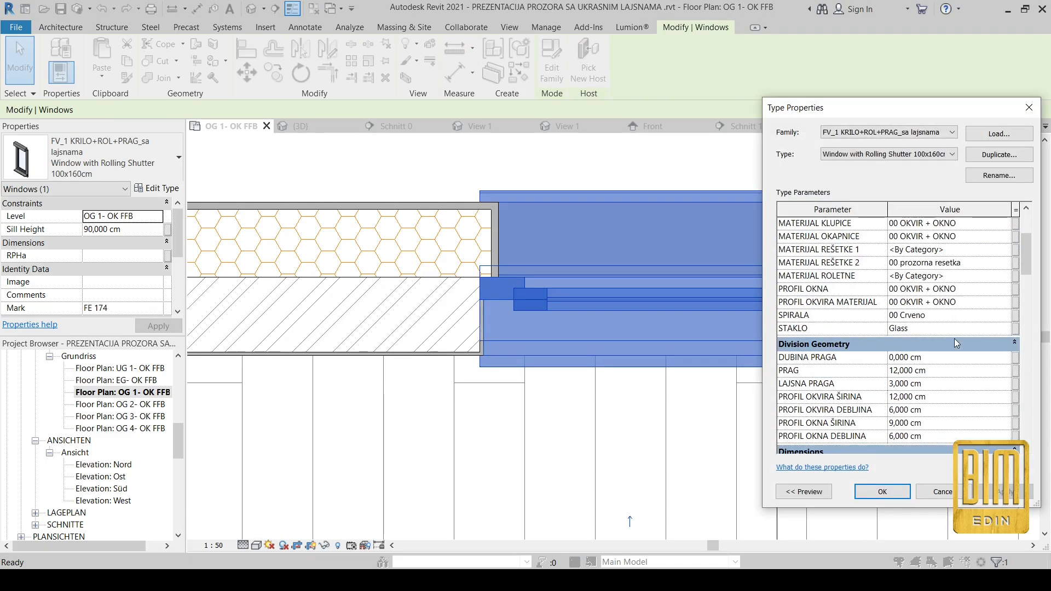
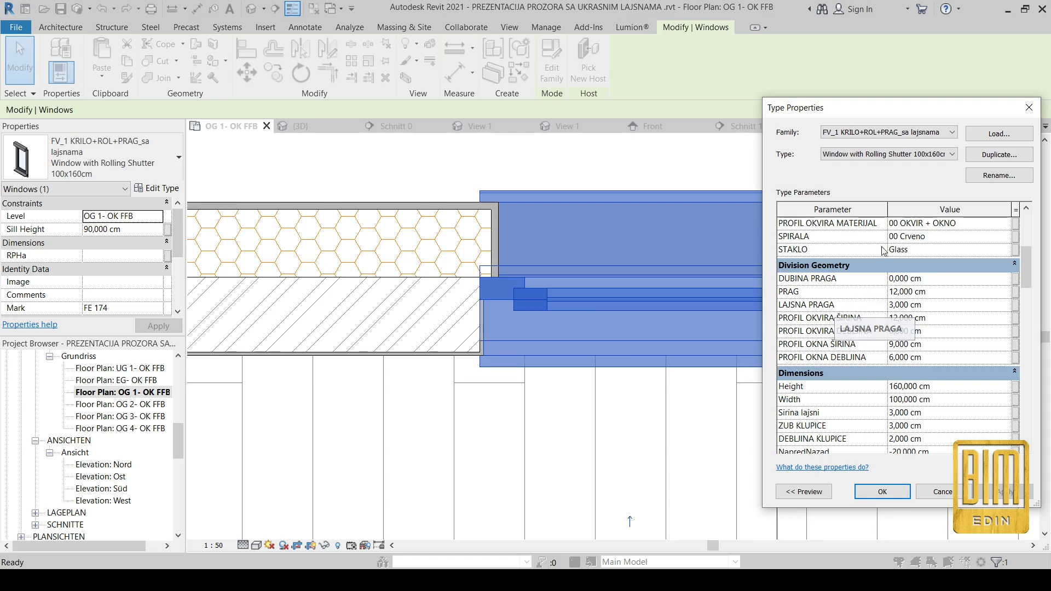
pyautogui.click(992, 155)
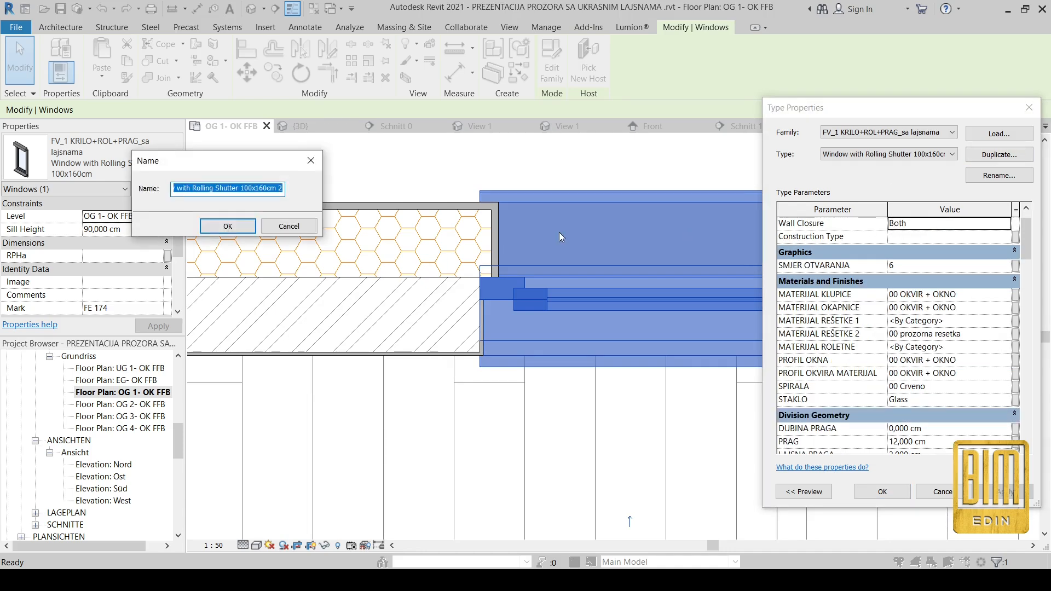
pyautogui.hotkey('ctrl', 'v')
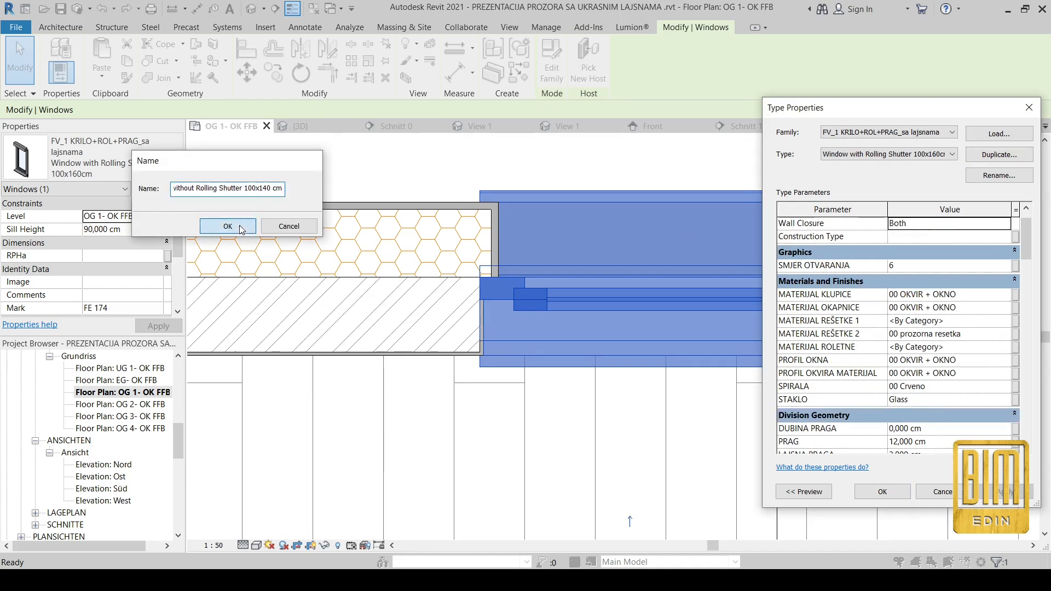
pyautogui.click(227, 226)
pyautogui.scroll(-5, 929, 328)
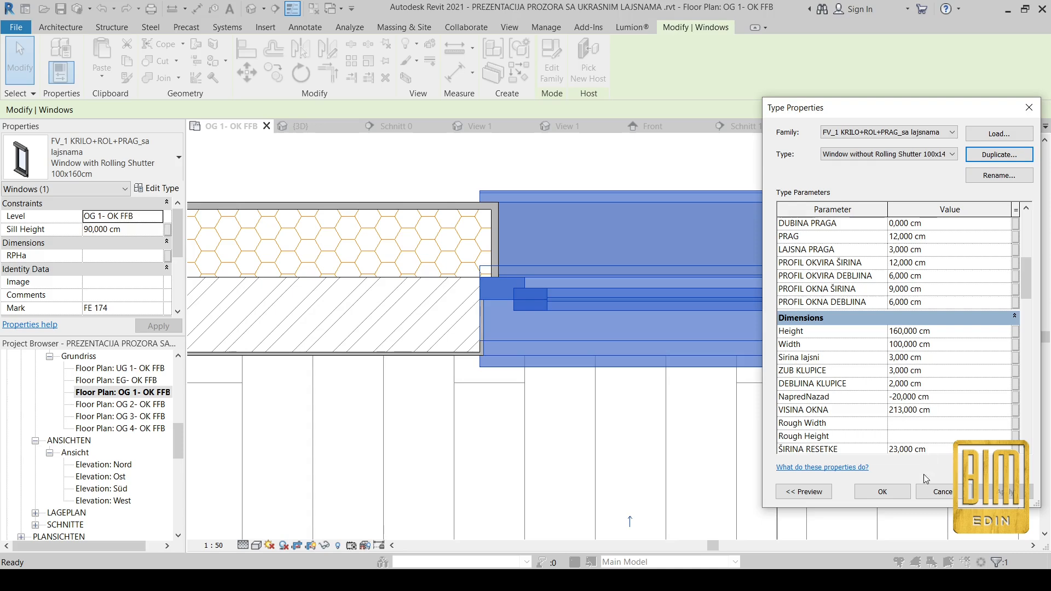
pyautogui.click(882, 491)
# - Open section view Schnitt 5 from its section line at the copied window
pyautogui.scroll(-3, 546, 329)
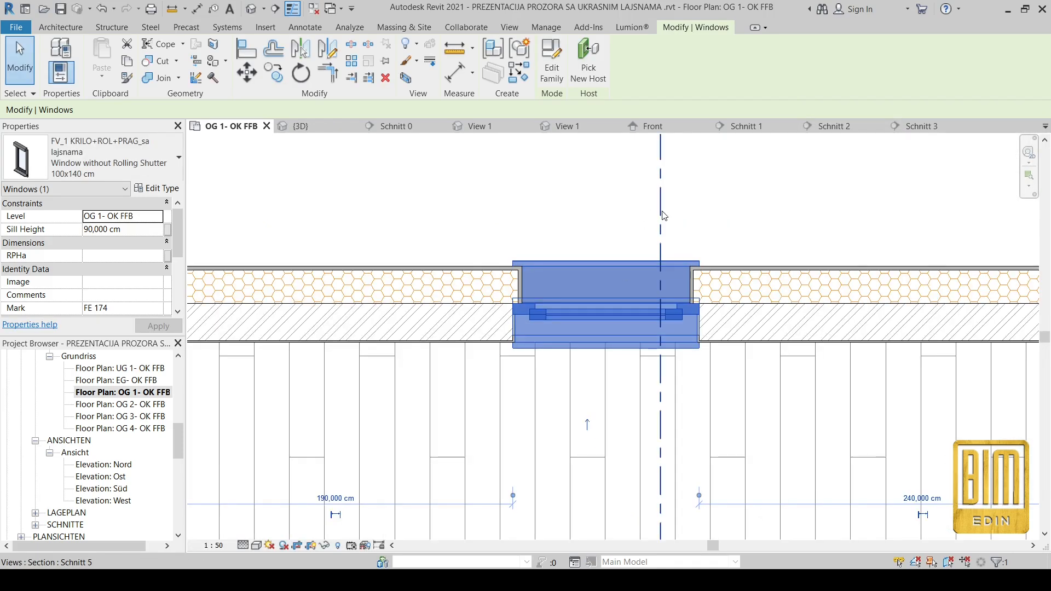
pyautogui.rightClick(661, 210)
pyautogui.click(717, 281)
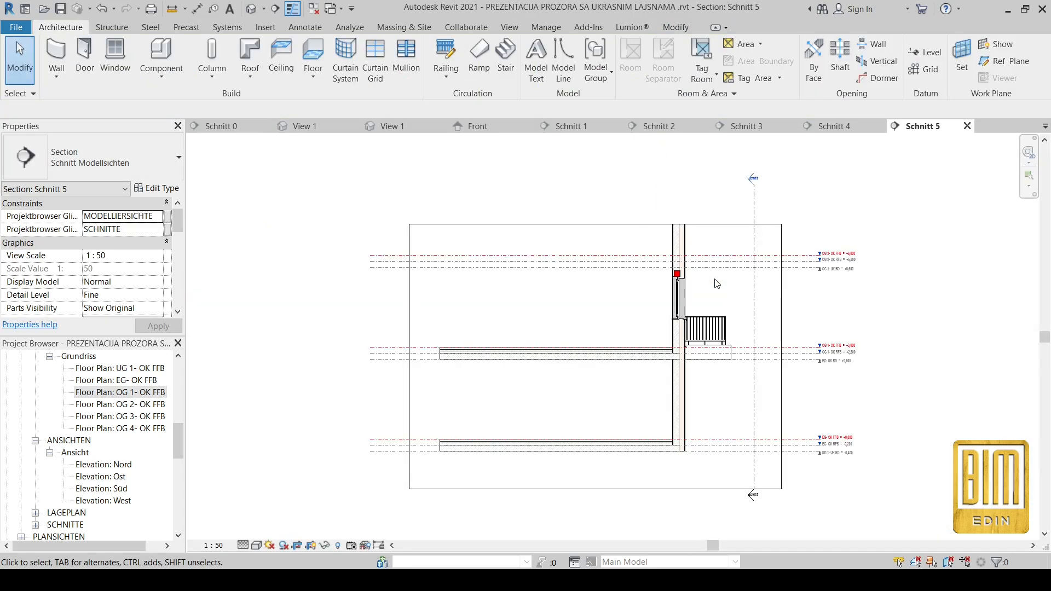
pyautogui.scroll(5, 711, 287)
# - Set the Height of the Window without Rolling Shutter 100x140 cm type to 140 cm
pyautogui.click(669, 303)
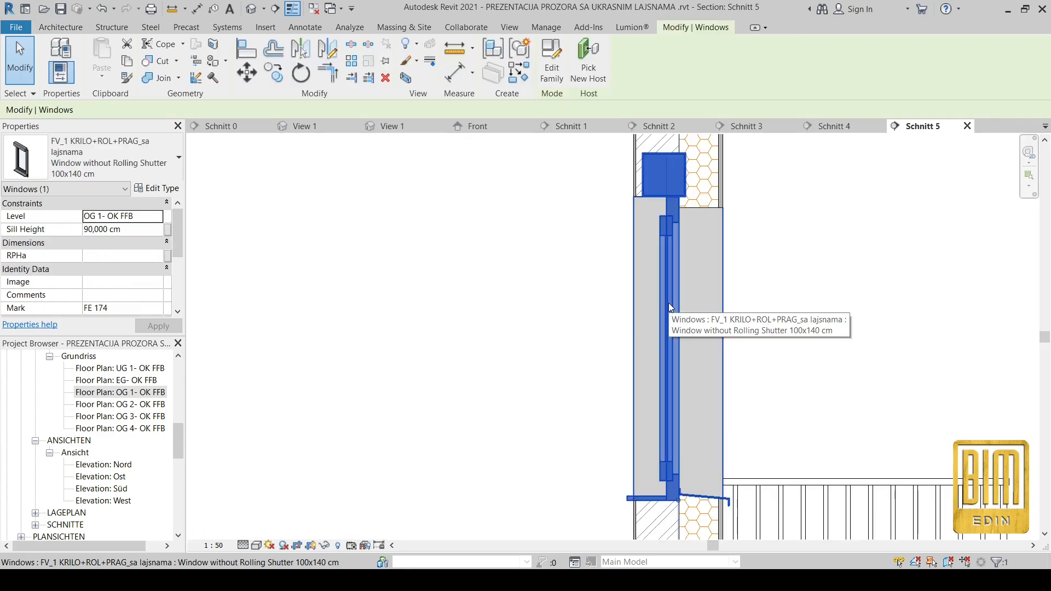
pyautogui.click(157, 188)
pyautogui.scroll(-3, 921, 331)
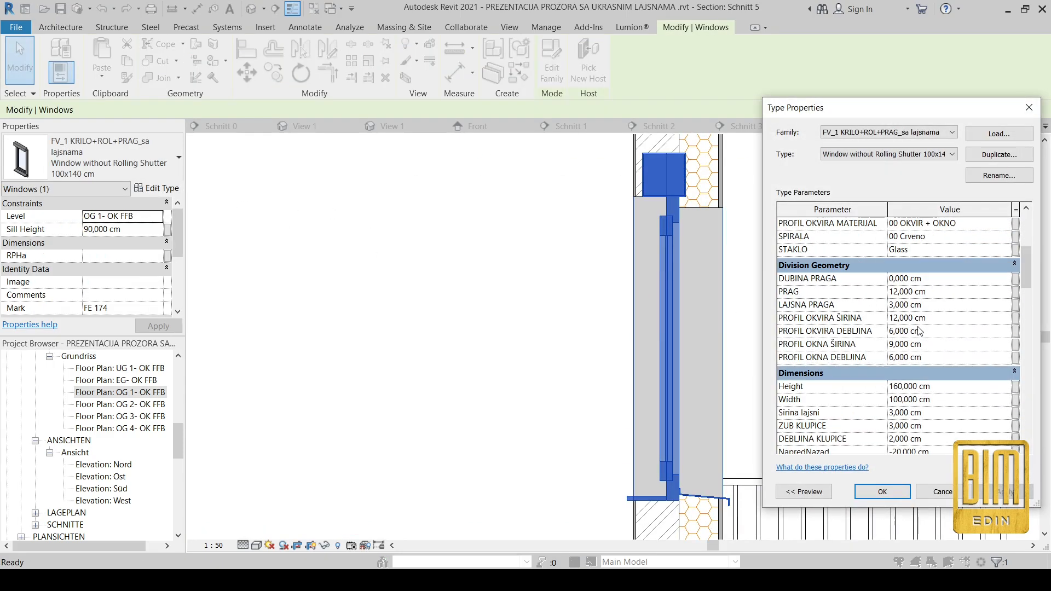
pyautogui.scroll(-1, 920, 330)
pyautogui.click(956, 320)
pyautogui.write('140')
pyautogui.click(1012, 492)
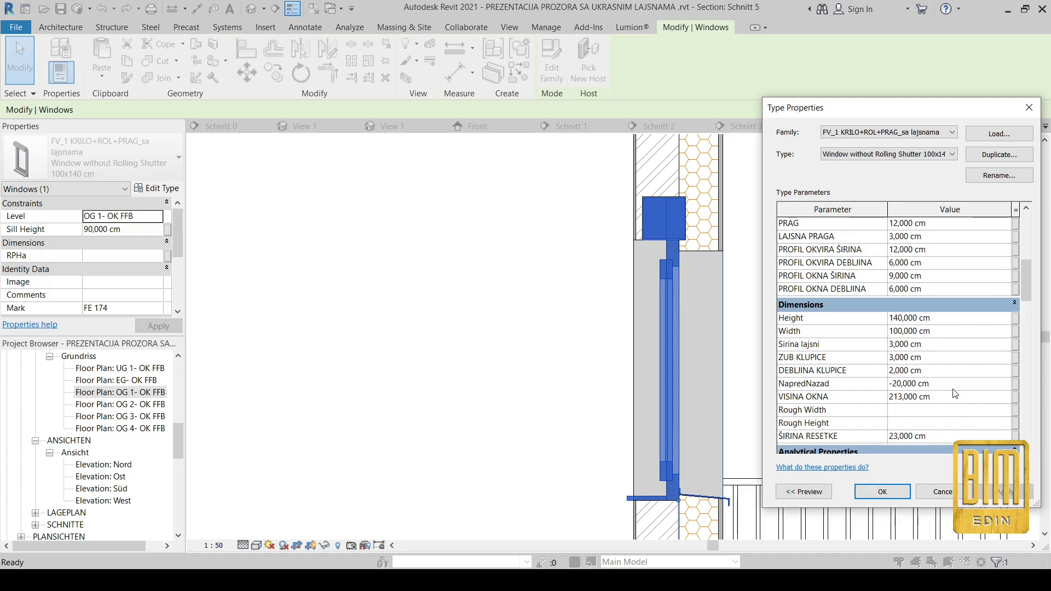
# - Disable ROLADA and set H ROLADE IZNAD PROZORA, the box space above the window, VISINA KUTIJE ROLETNE and ŠIRINA KUTIJE ROLETNE to 0 cm
pyautogui.scroll(-4, 923, 345)
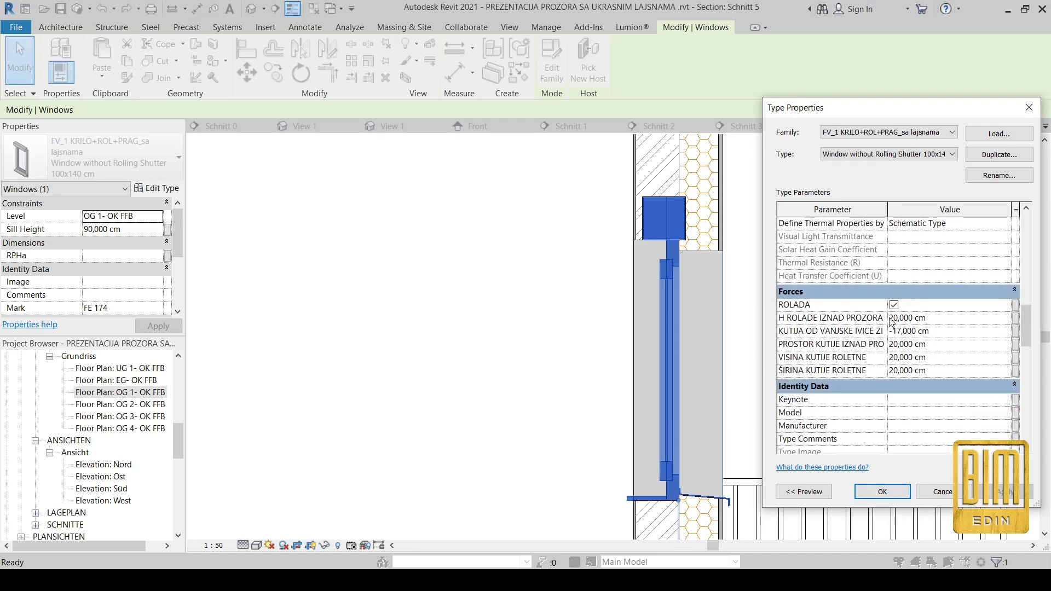
pyautogui.click(953, 323)
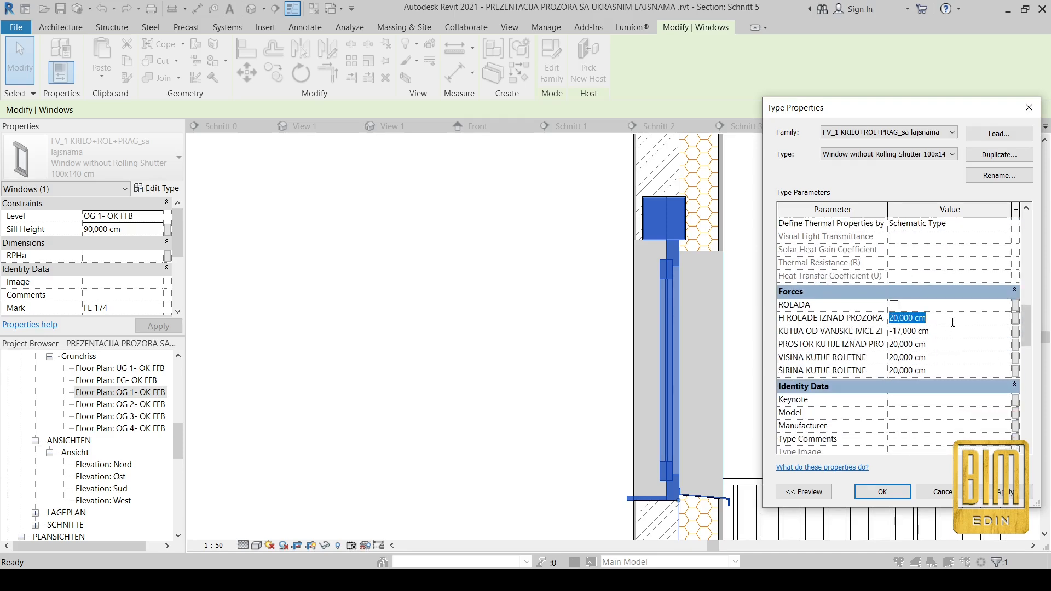
pyautogui.write('20')
pyautogui.click(954, 344)
pyautogui.write('0')
pyautogui.click(954, 357)
pyautogui.write('0')
pyautogui.click(955, 370)
pyautogui.write('0')
pyautogui.click(901, 493)
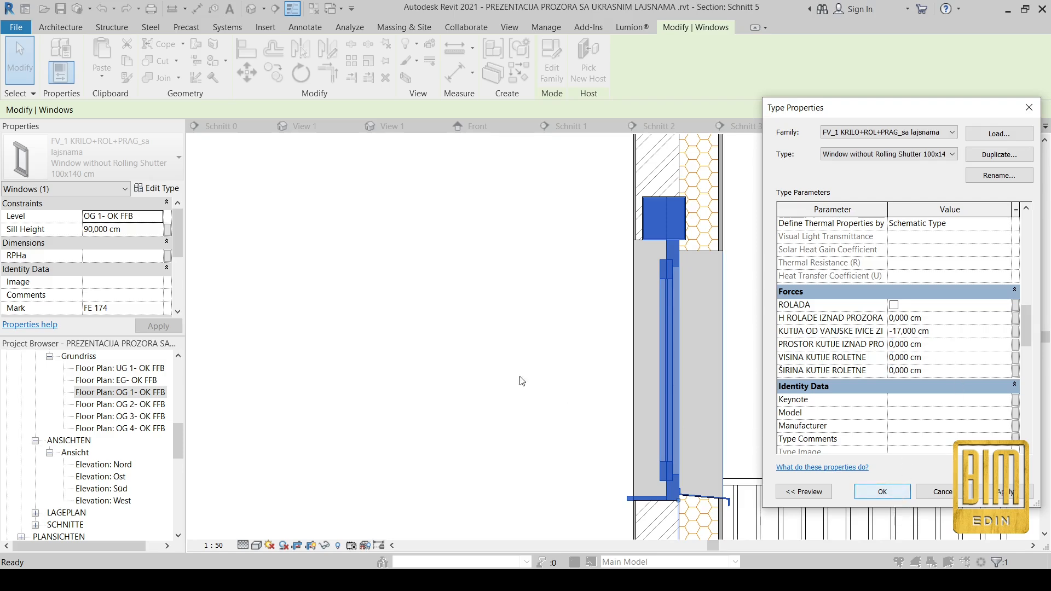
pyautogui.press('Return')
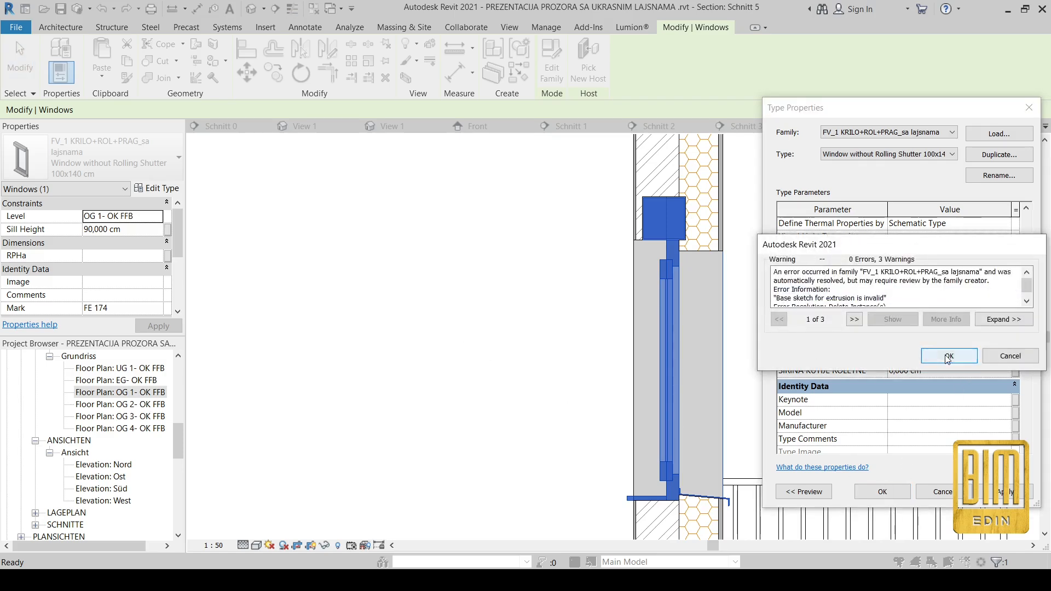
pyautogui.click(942, 355)
pyautogui.click(592, 326)
pyautogui.scroll(-3, 739, 307)
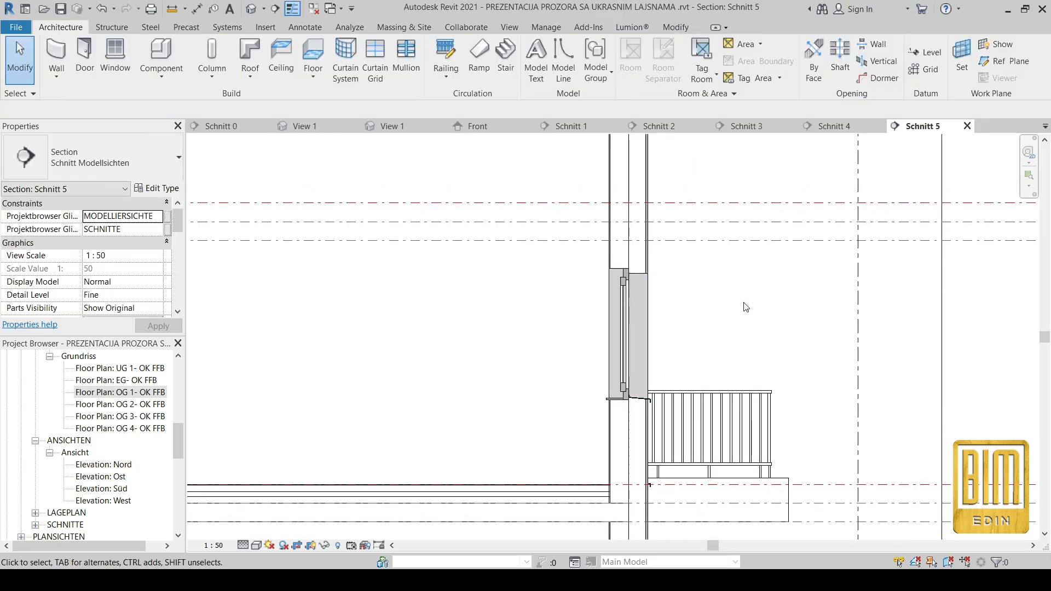
# - In the 3D view, move the section box face to cut through the 100x140 cm window and inspect its frame and sill
pyautogui.click(249, 8)
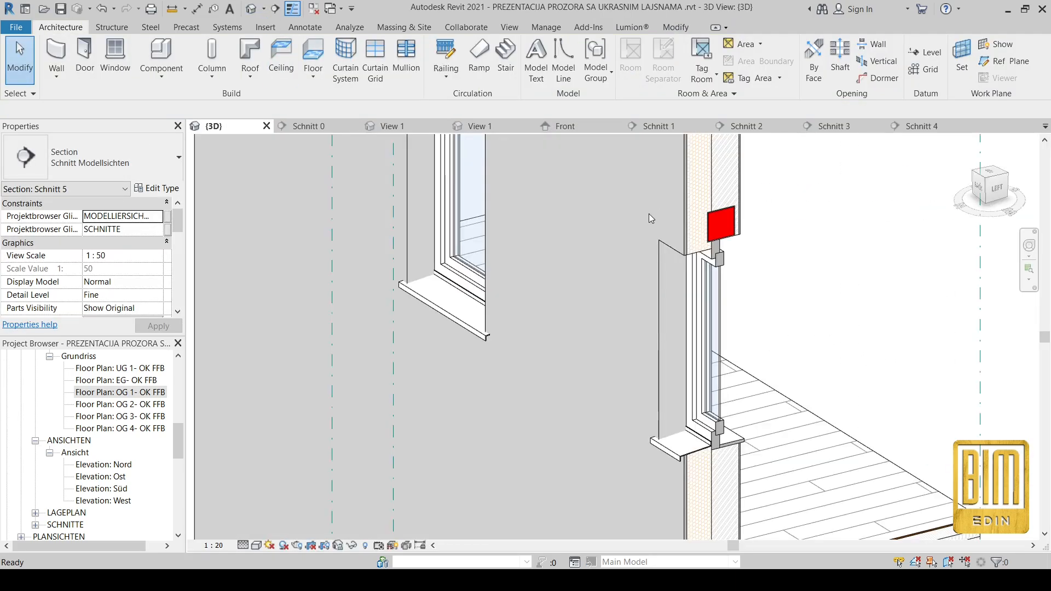
pyautogui.scroll(-3, 680, 271)
pyautogui.keyDown('shift'); pyautogui.moveTo(952, 301); pyautogui.dragTo(750, 300, button='middle'); pyautogui.keyUp('shift')
pyautogui.scroll(5, 578, 296)
pyautogui.scroll(-5, 694, 279)
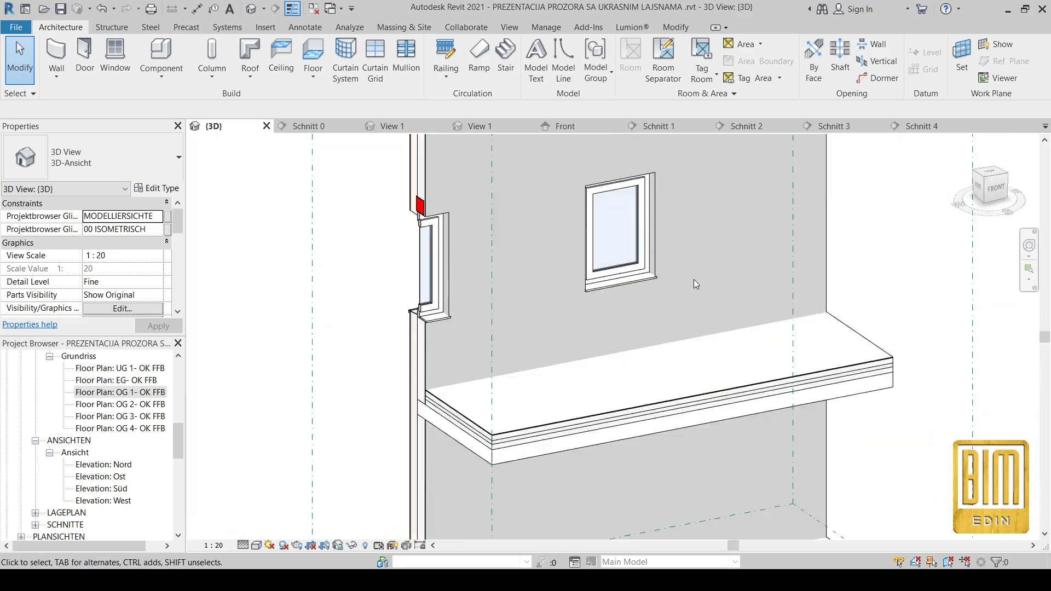
pyautogui.click(406, 244)
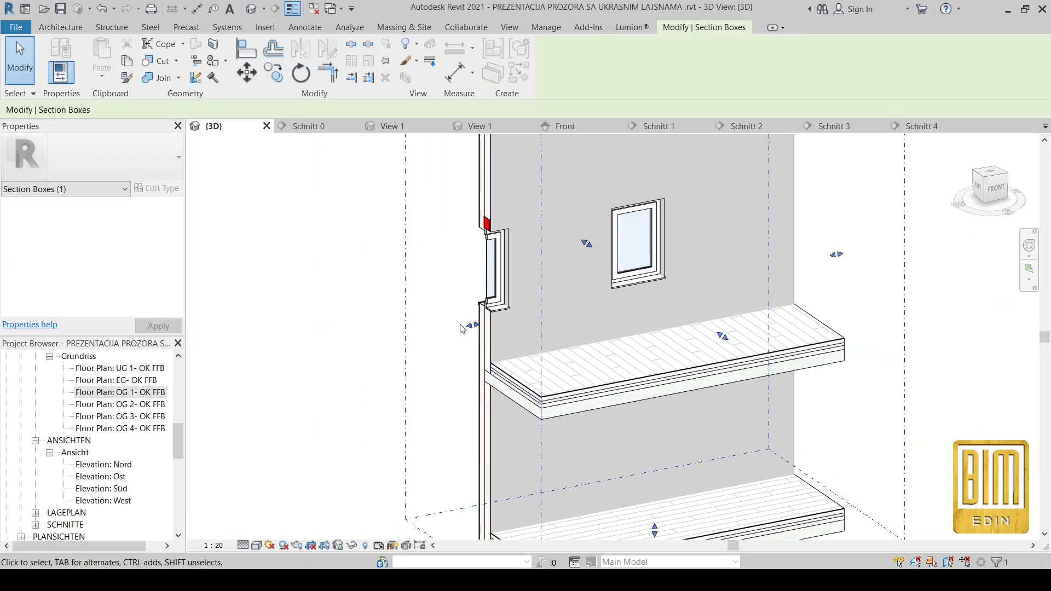
pyautogui.keyDown('shift'); pyautogui.moveTo(607, 300); pyautogui.dragTo(870, 286, button='middle'); pyautogui.keyUp('shift')
pyautogui.scroll(7, 845, 275)
pyautogui.keyDown('shift'); pyautogui.moveTo(908, 359); pyautogui.dragTo(873, 358, button='middle'); pyautogui.keyUp('shift')
pyautogui.scroll(-3, 747, 224)
pyautogui.scroll(5, 660, 320)
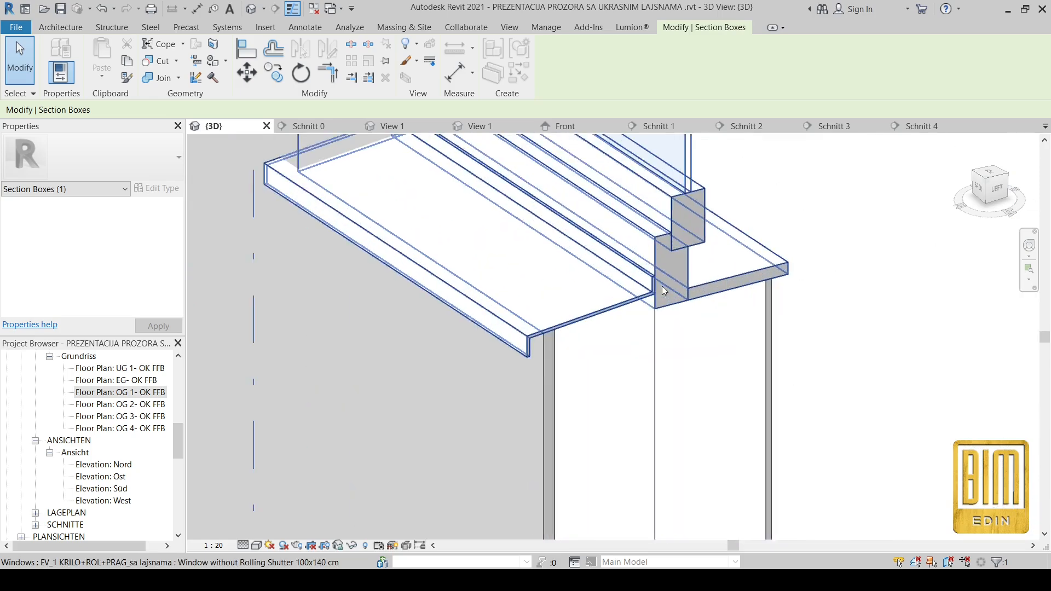
pyautogui.scroll(-5, 556, 306)
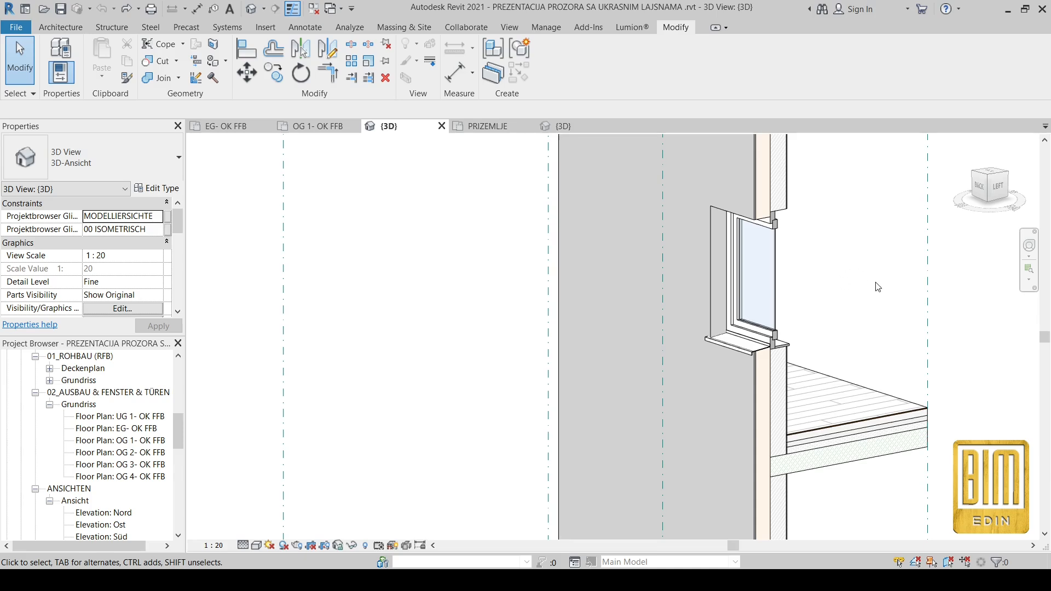
# - Switch to floor plan PRIZEMLJE of the VILA M project and examine the living room's balcony door
pyautogui.moveTo(877, 286); pyautogui.dragTo(776, 286, button='middle')
pyautogui.scroll(-2, 777, 287)
pyautogui.moveTo(871, 333)
pyautogui.mouseDown(button='middle')
pyautogui.moveTo(891, 353)
pyautogui.moveTo(867, 353)
pyautogui.mouseUp(button='middle')
pyautogui.click(488, 128)
pyautogui.scroll(3, 394, 230)
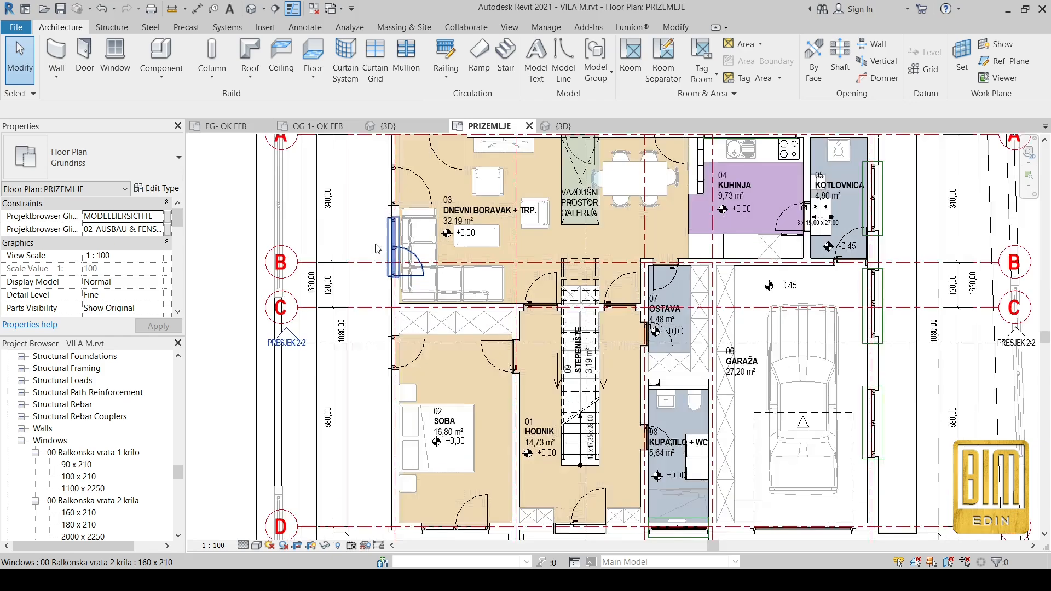
pyautogui.scroll(2, 396, 260)
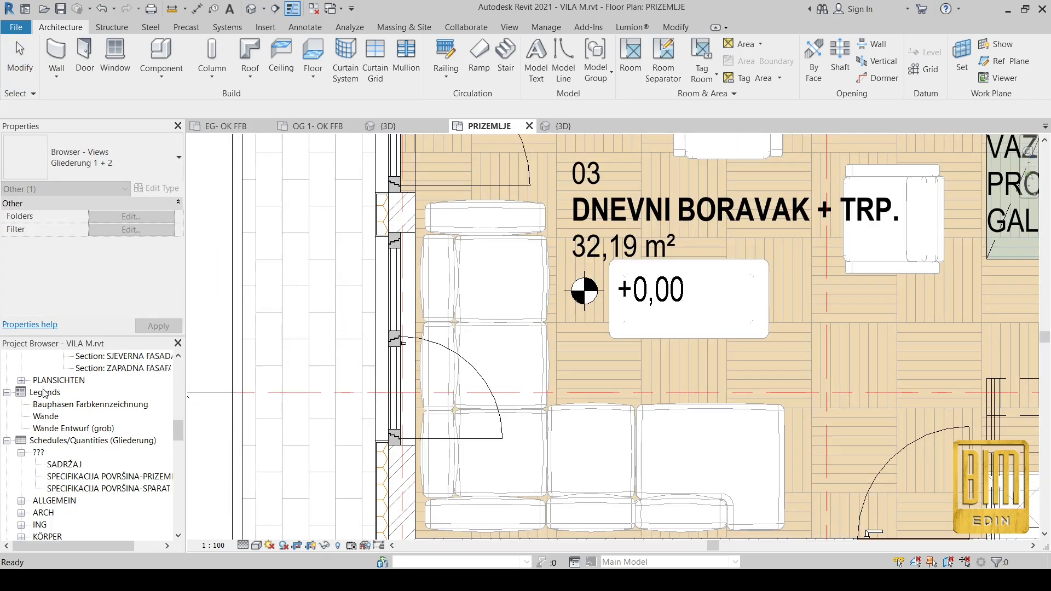
# - Create a new legend view named "Windows test" at scale 1:25
pyautogui.rightClick(44, 393)
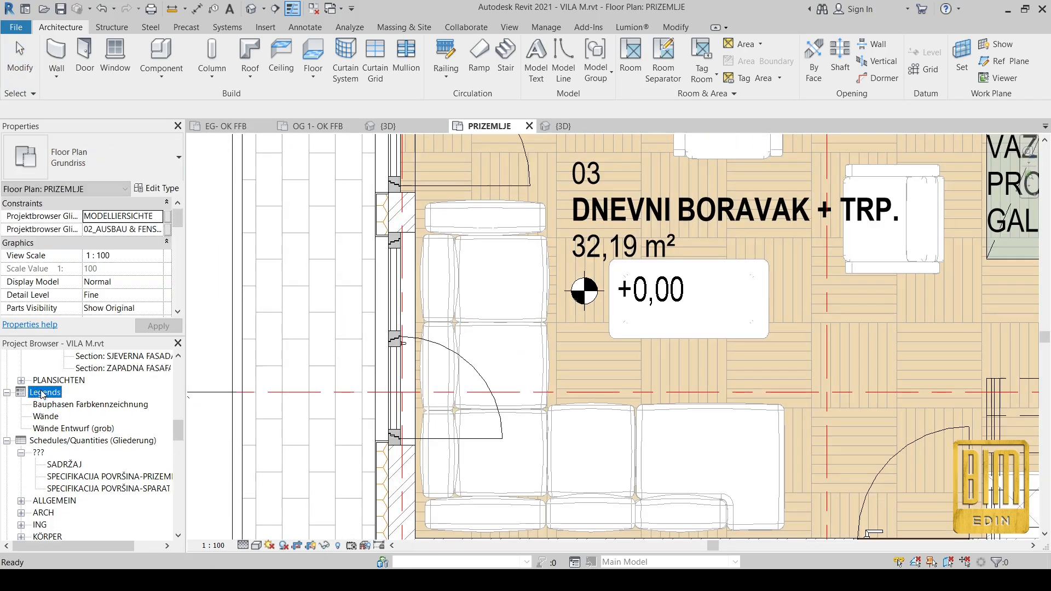
pyautogui.click(71, 398)
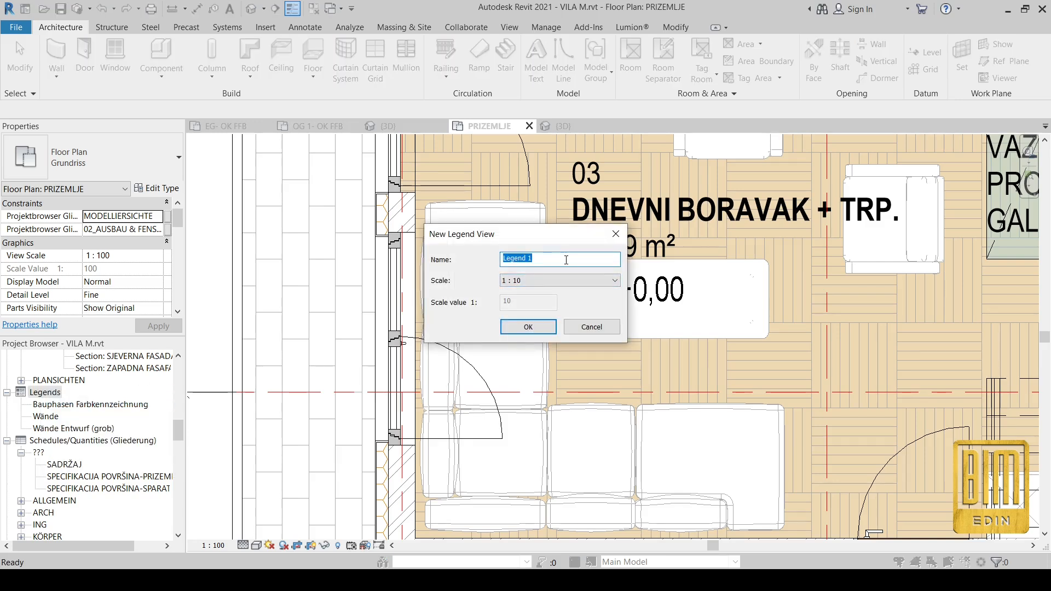
pyautogui.write('Windows test')
pyautogui.click(571, 276)
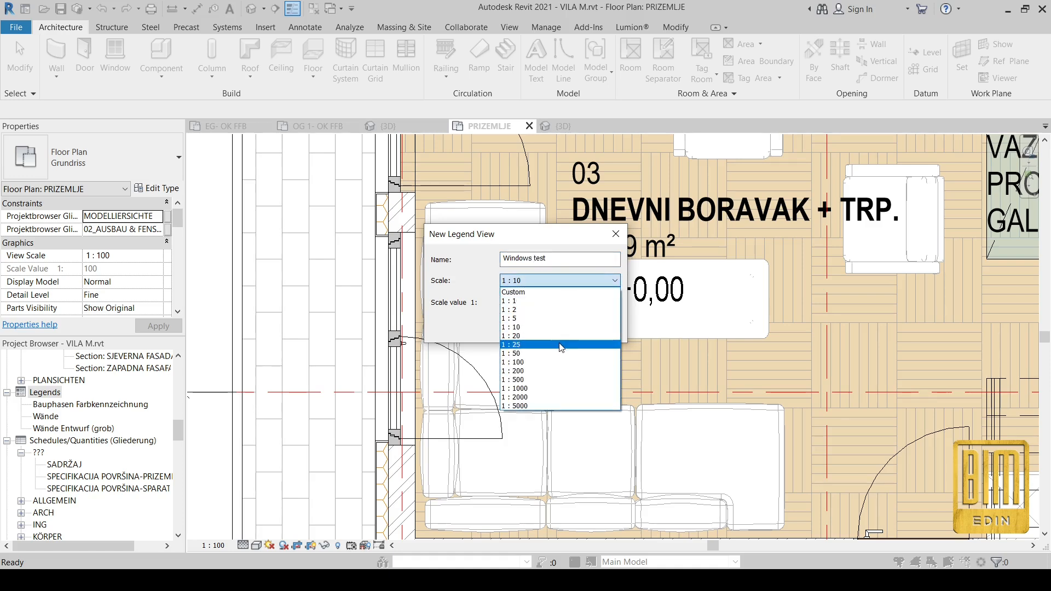
pyautogui.click(554, 341)
pyautogui.click(539, 326)
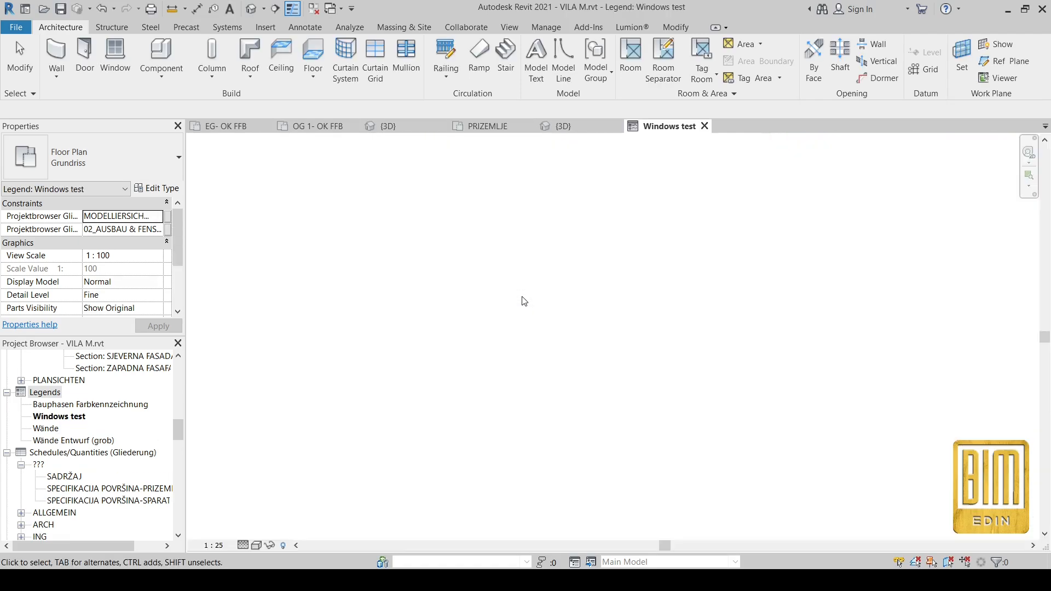
# - Place four legend components in a row in the Windows test legend
pyautogui.click(306, 28)
pyautogui.click(349, 78)
pyautogui.click(378, 132)
pyautogui.click(498, 336)
pyautogui.click(590, 330)
pyautogui.click(675, 333)
pyautogui.press('Escape')
pyautogui.press('Escape')
pyautogui.moveTo(751, 265); pyautogui.dragTo(364, 378)
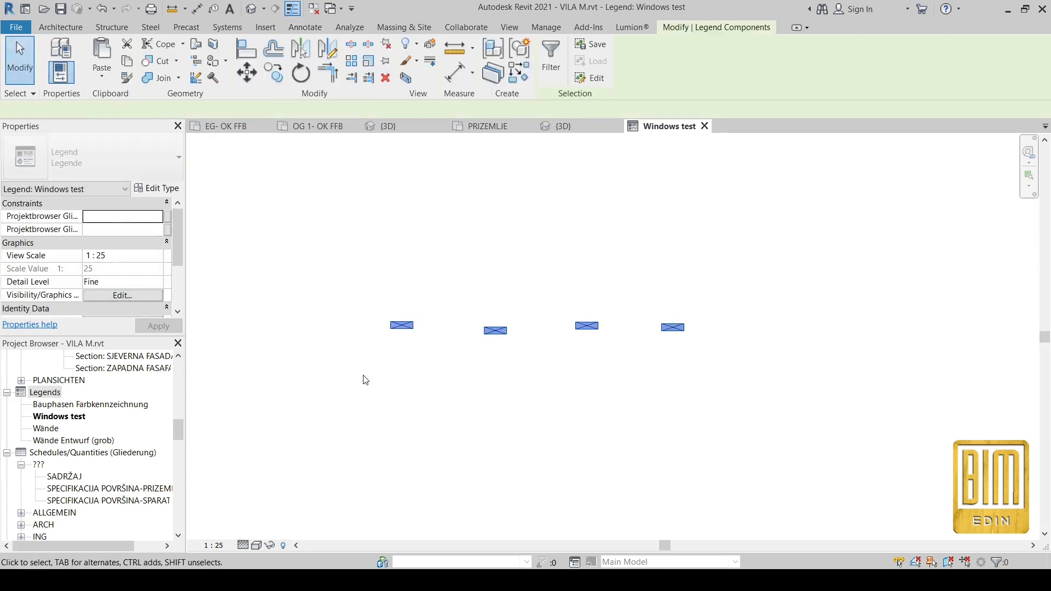
pyautogui.click(430, 243)
# - Change the first legend component in the row to Windows : 00 Balkonska vrata 2 krila : 160 x 210
pyautogui.click(401, 326)
pyautogui.click(359, 110)
pyautogui.moveTo(675, 142); pyautogui.dragTo(670, 420)
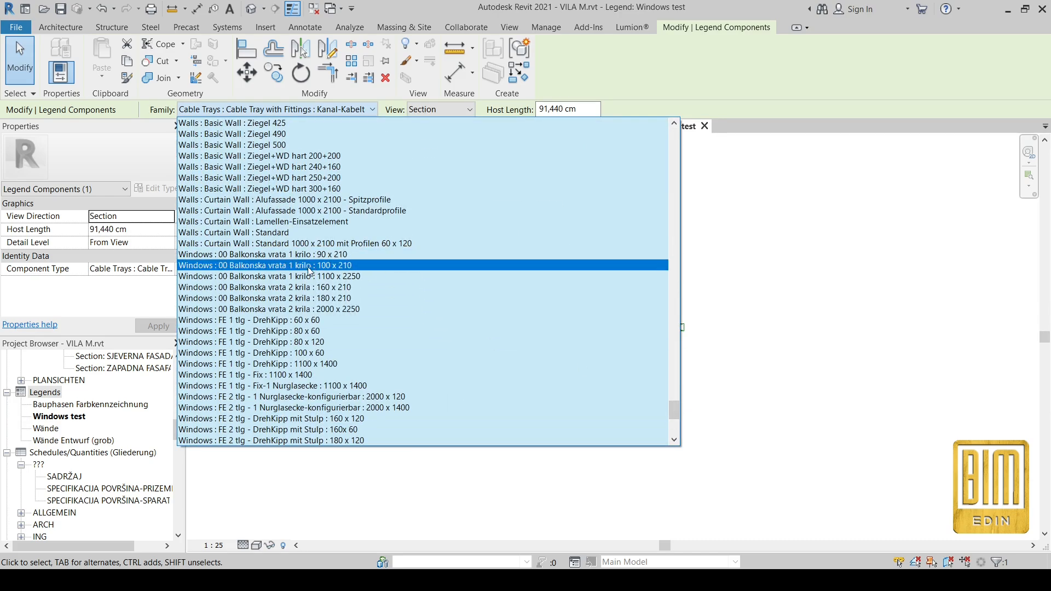
pyautogui.click(279, 289)
pyautogui.click(476, 357)
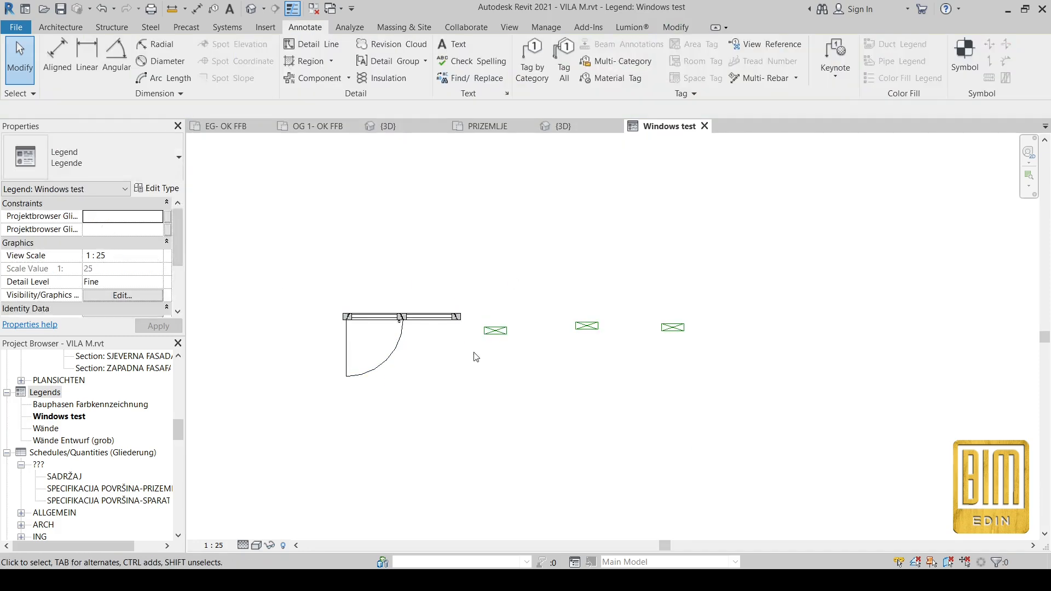
# - Match the three remaining legend components in the row to the type of the first balcony door component
pyautogui.click(675, 27)
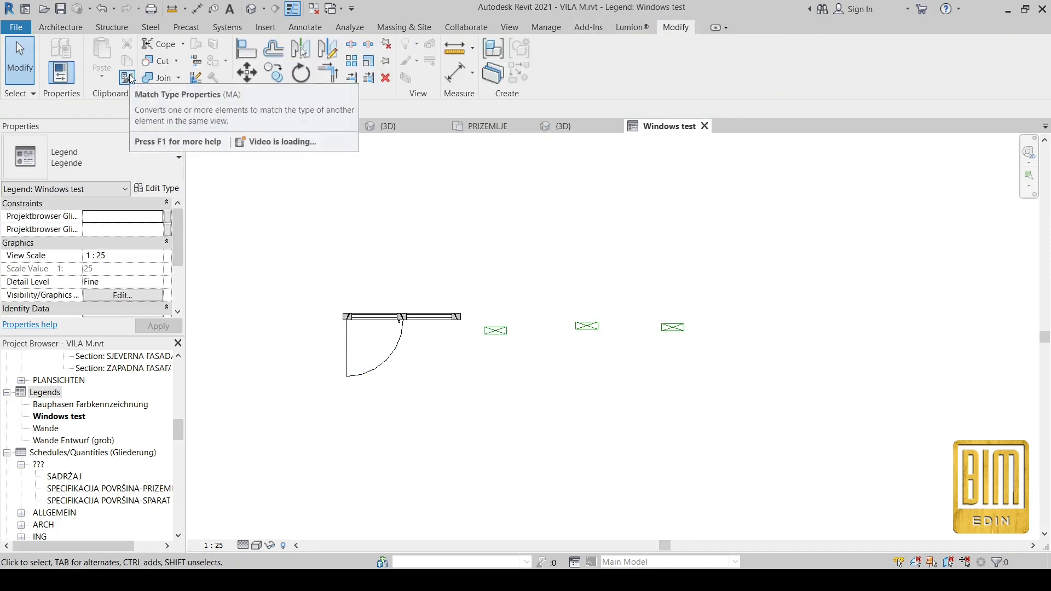
pyautogui.click(127, 78)
pyautogui.click(417, 317)
pyautogui.click(501, 331)
pyautogui.click(589, 327)
pyautogui.click(675, 328)
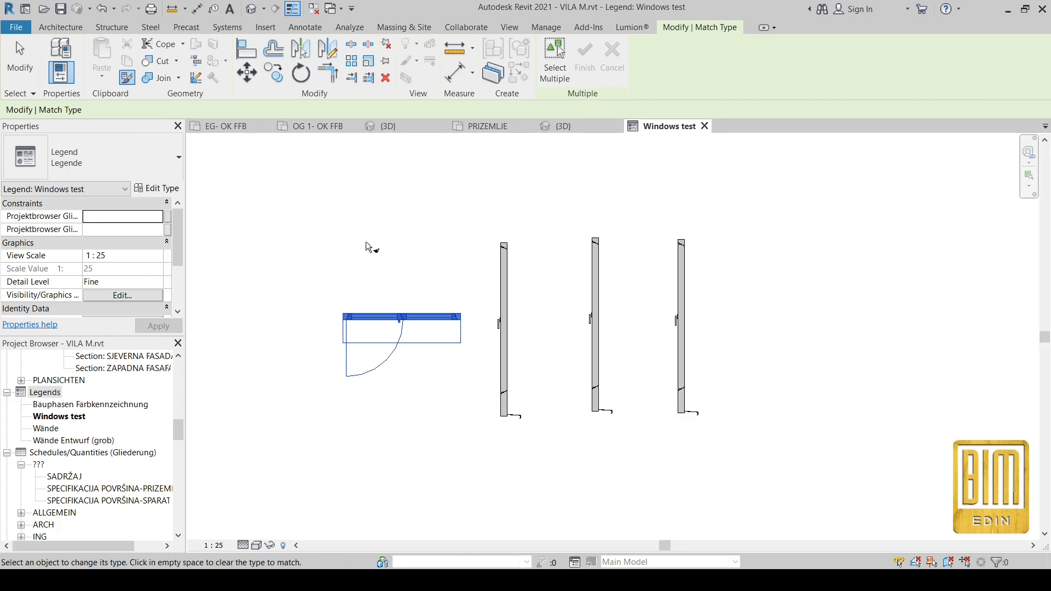
pyautogui.click(20, 54)
pyautogui.scroll(3, 471, 328)
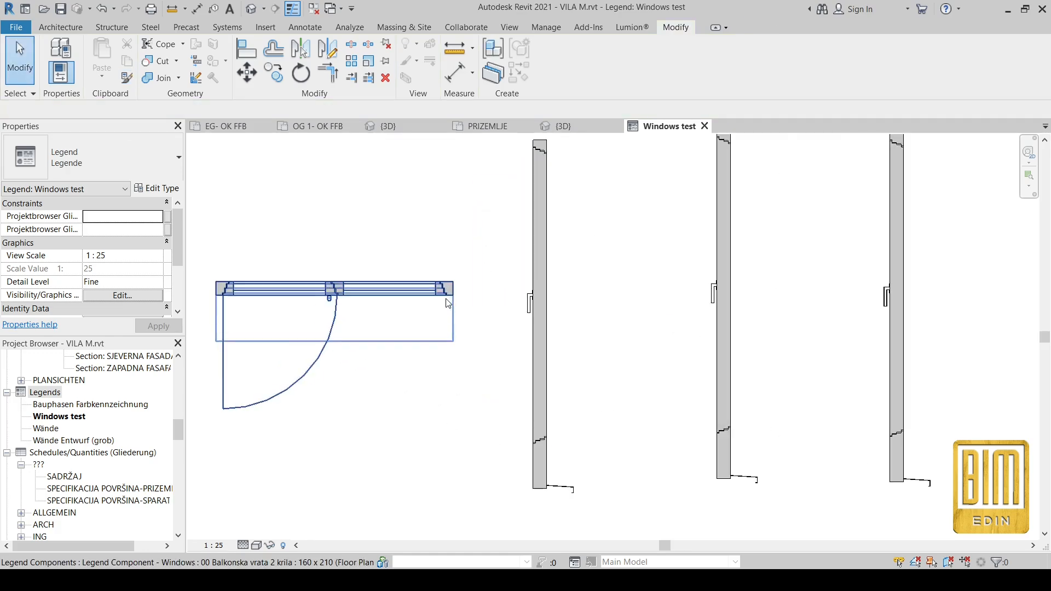
# - Select the living room's balcony door in floor plan PRIZEMLJE and temporarily isolate it in the 3D view
pyautogui.click(482, 126)
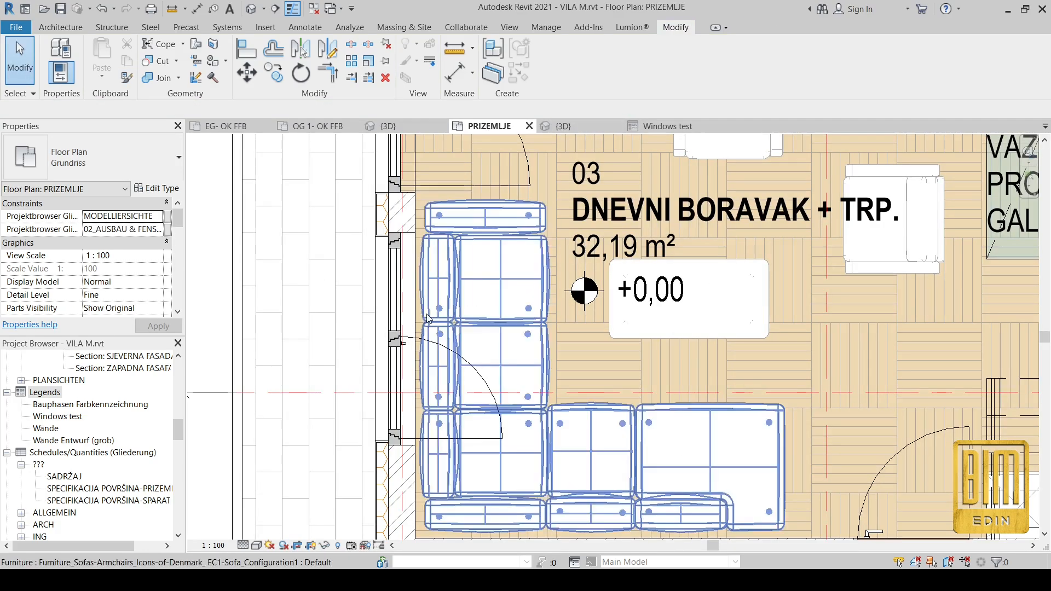
pyautogui.click(397, 323)
pyautogui.scroll(-2, 399, 320)
pyautogui.click(564, 126)
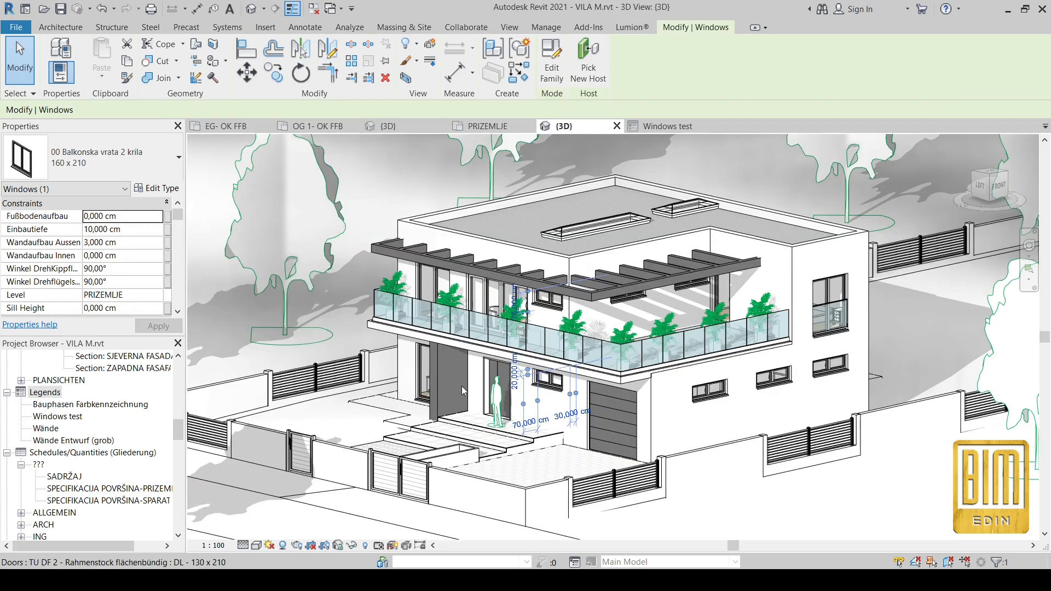
pyautogui.keyDown('shift'); pyautogui.moveTo(462, 386); pyautogui.dragTo(641, 401, button='middle'); pyautogui.keyUp('shift')
pyautogui.scroll(5, 518, 316)
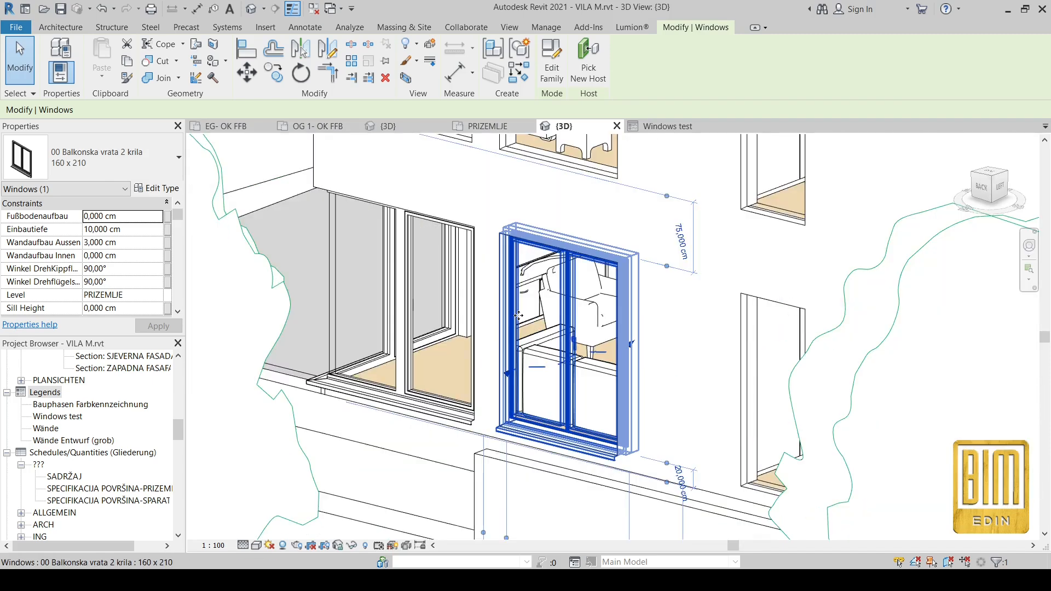
pyautogui.rightClick(519, 319)
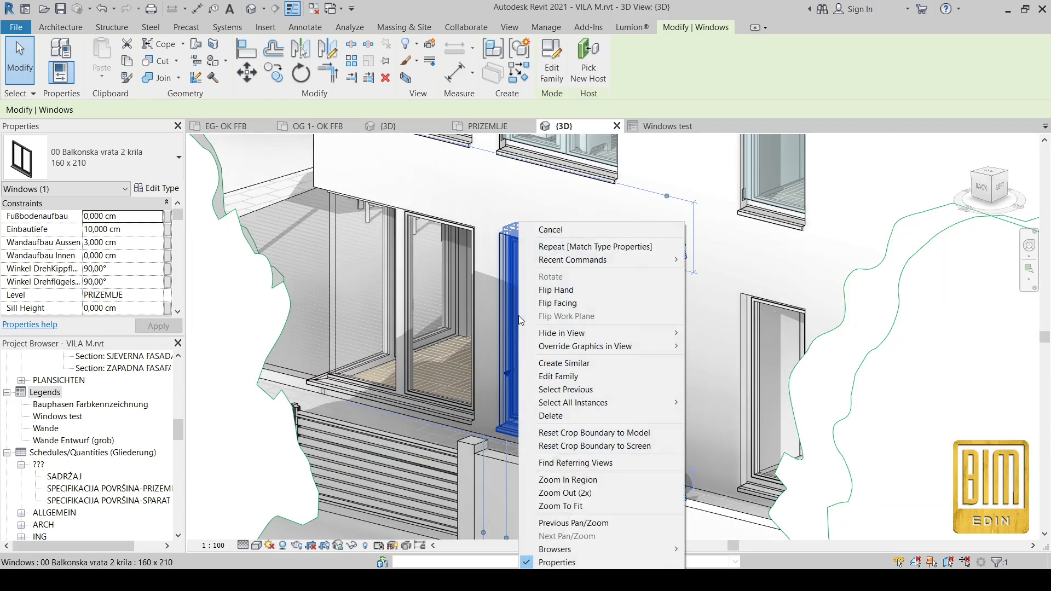
pyautogui.click(338, 545)
pyautogui.click(389, 495)
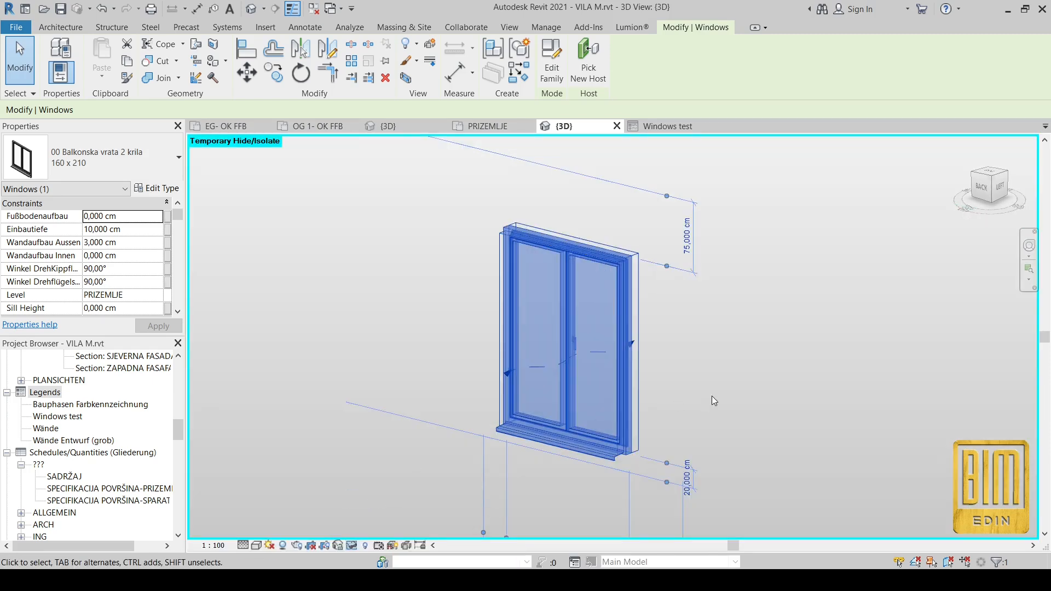
# - Examine the isolated balcony door from its other side in 3D and compare it with the components in the Windows test legend
pyautogui.keyDown('shift'); pyautogui.moveTo(728, 395); pyautogui.dragTo(422, 432, button='middle'); pyautogui.keyUp('shift')
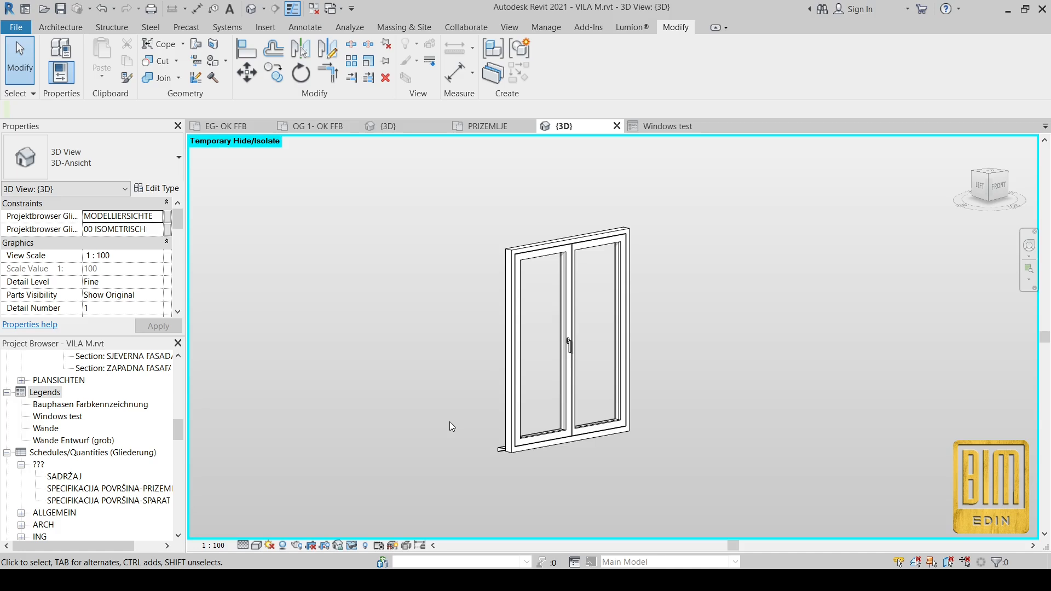
pyautogui.click(515, 353)
pyautogui.click(441, 342)
pyautogui.scroll(8, 536, 457)
pyautogui.click(661, 126)
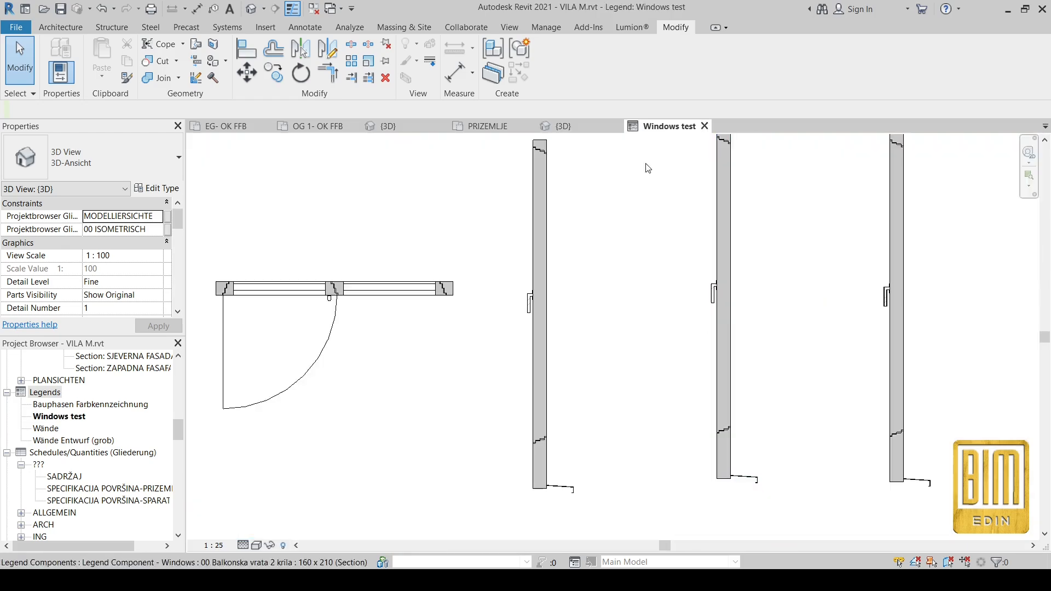
pyautogui.scroll(2, 537, 488)
pyautogui.scroll(1, 538, 489)
pyautogui.scroll(-5, 618, 386)
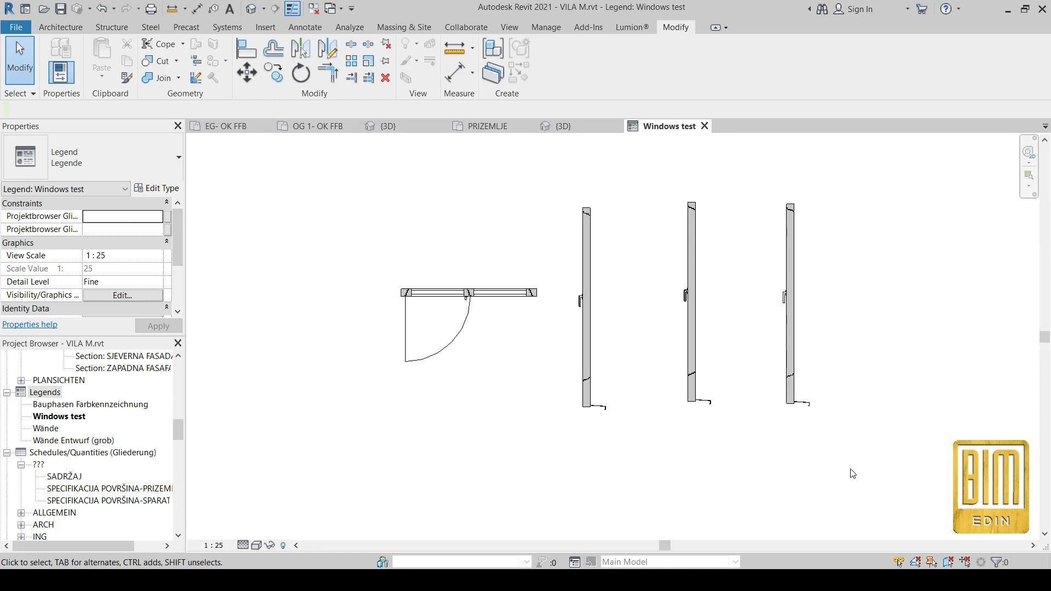
pyautogui.scroll(1, 604, 430)
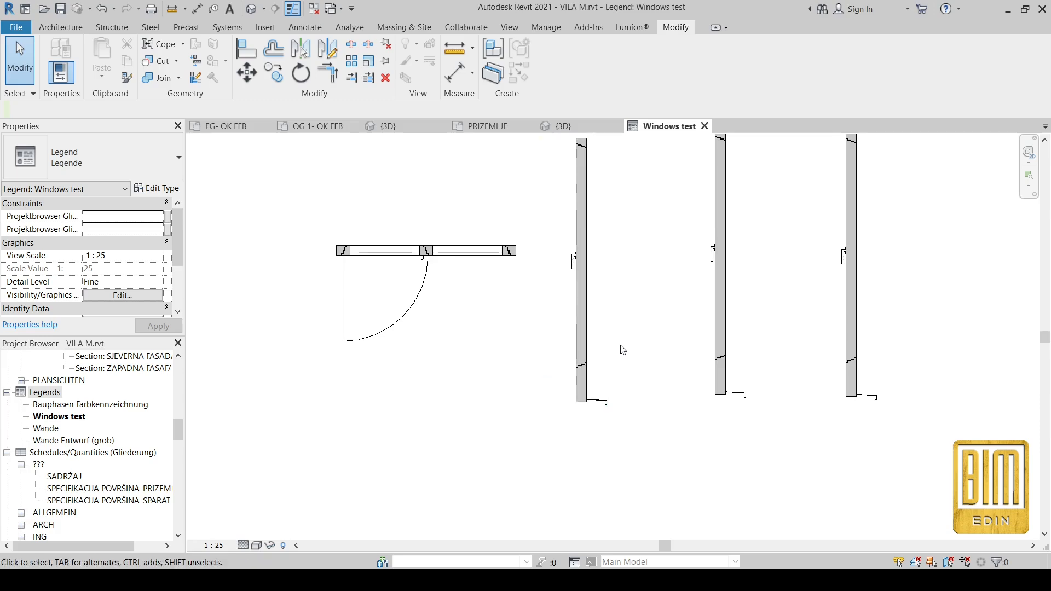
# - Set the second legend component's view to Elevation : Back and place it above the plan component
pyautogui.scroll(-2, 623, 350)
pyautogui.click(594, 329)
pyautogui.click(455, 110)
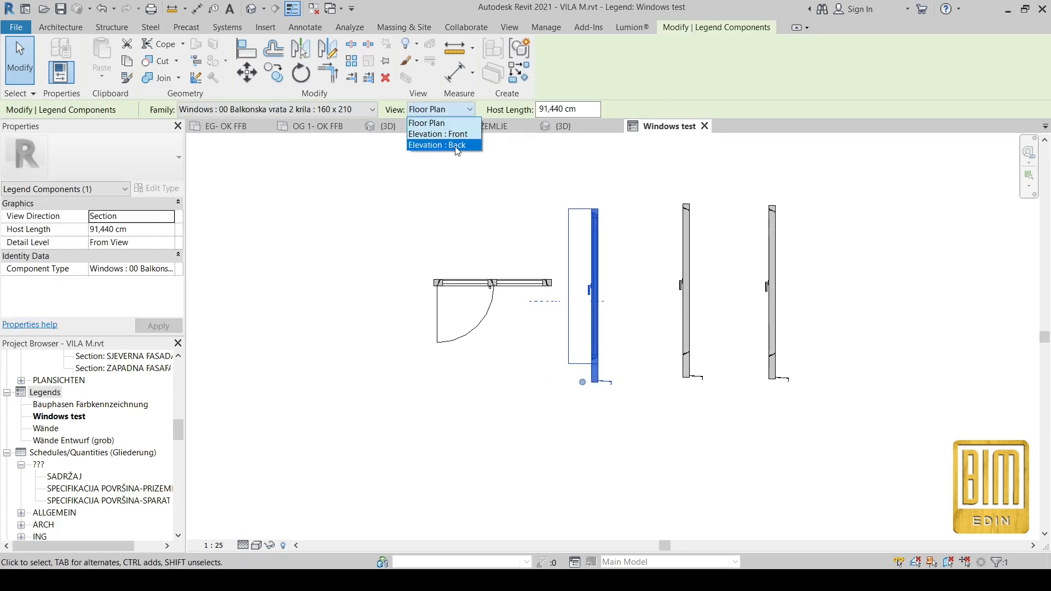
pyautogui.click(456, 147)
pyautogui.moveTo(587, 347); pyautogui.dragTo(493, 206)
pyautogui.click(605, 407)
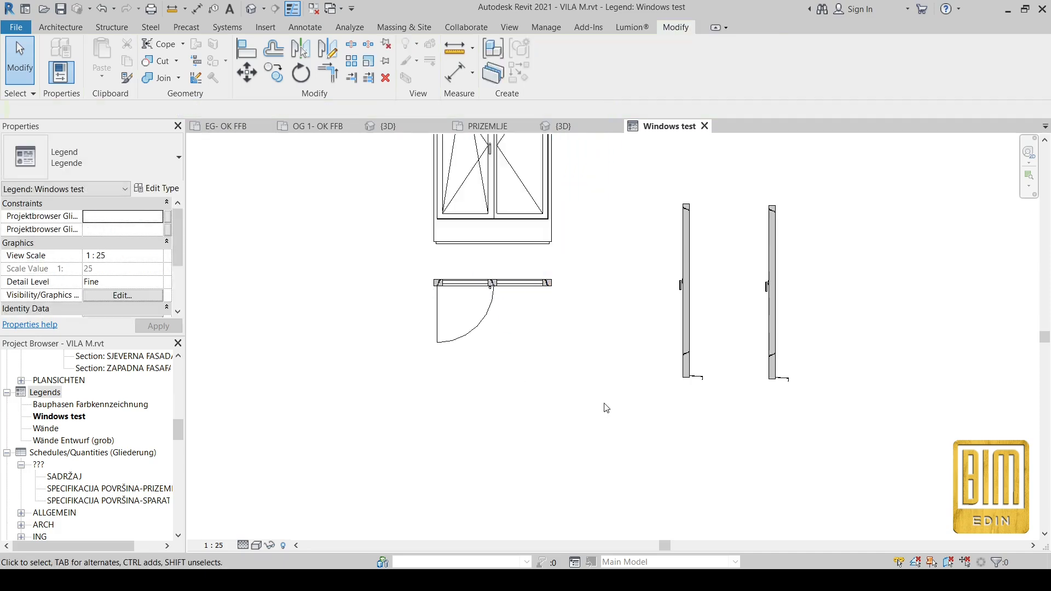
# - Set the third legend component's view to Elevation : Front and line it and the section component up beside the back elevation
pyautogui.scroll(-2, 604, 403)
pyautogui.click(624, 280)
pyautogui.click(455, 109)
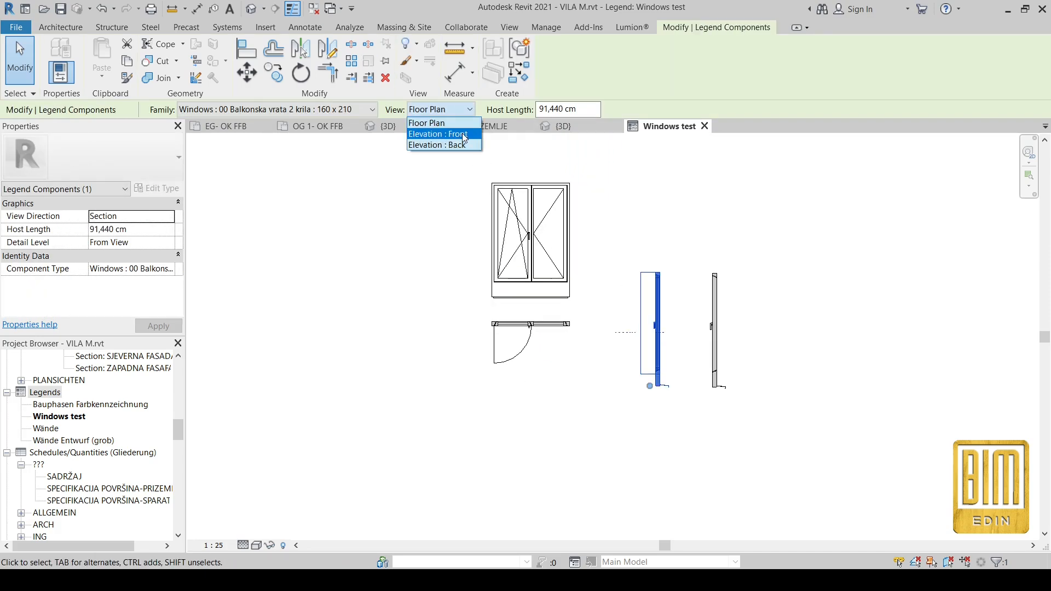
pyautogui.click(463, 134)
pyautogui.moveTo(654, 323); pyautogui.dragTo(630, 236)
pyautogui.moveTo(719, 337); pyautogui.dragTo(706, 248)
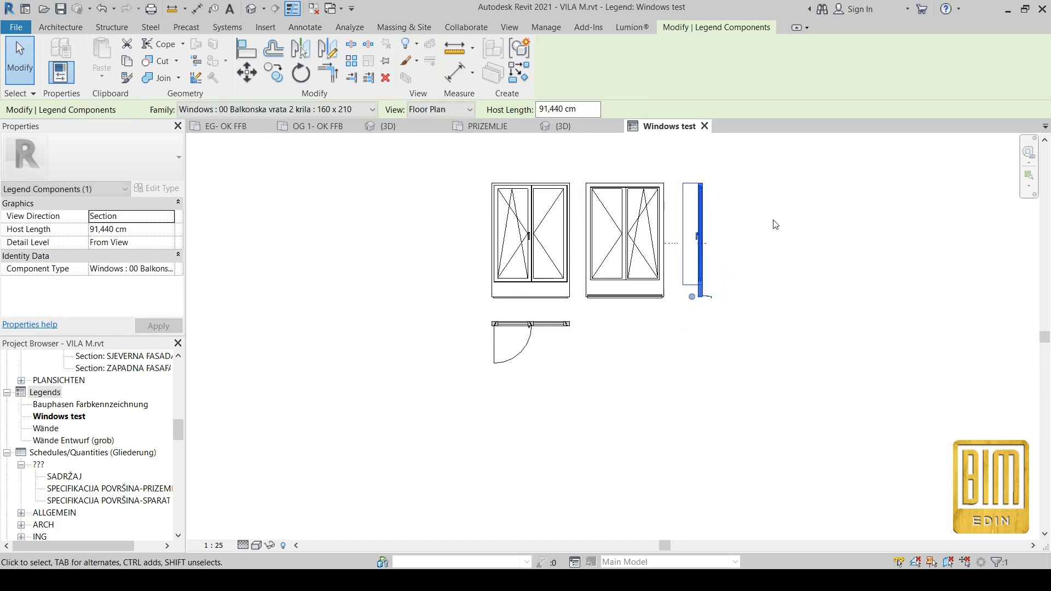
pyautogui.scroll(2, 775, 223)
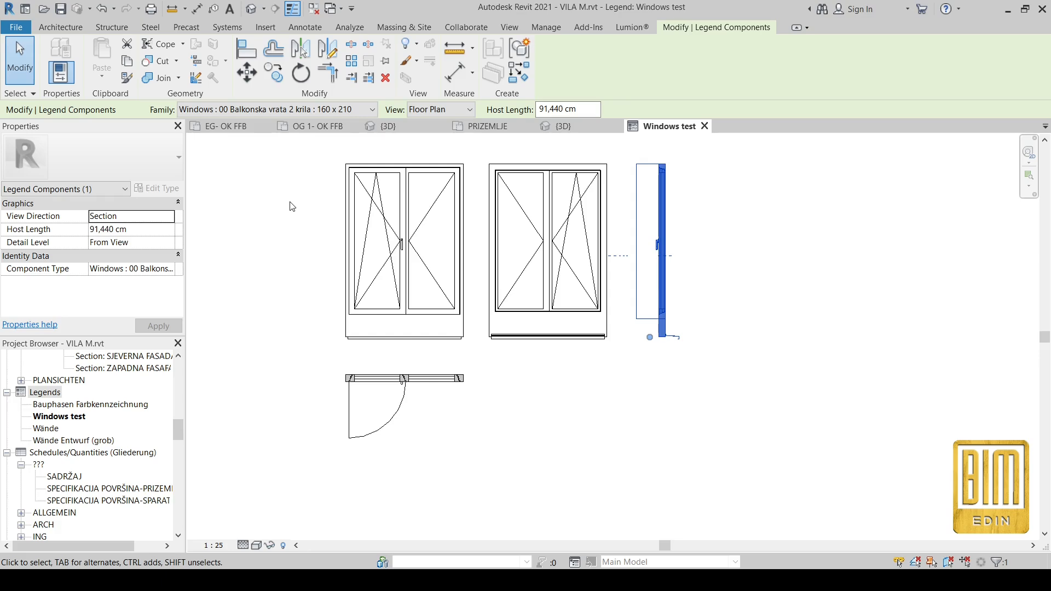
# - Flip the hand of the living room's 160 x 210 balcony door in floor plan PRIZEMLJE
pyautogui.click(496, 126)
pyautogui.click(395, 351)
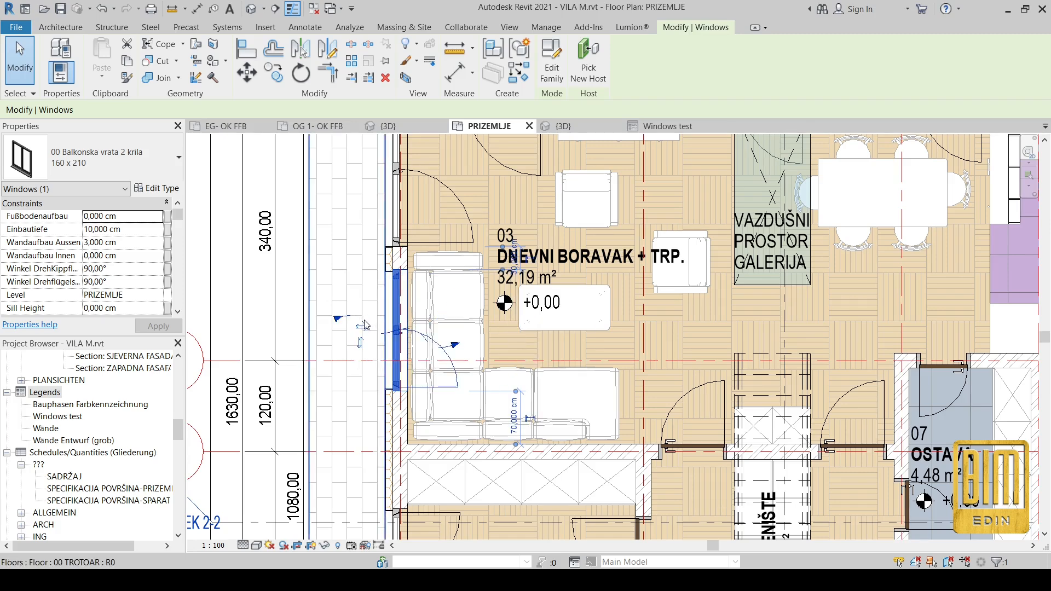
pyautogui.click(360, 343)
# - Copy the four balcony door components in the Windows test legend to a second set beside the originals
pyautogui.click(667, 127)
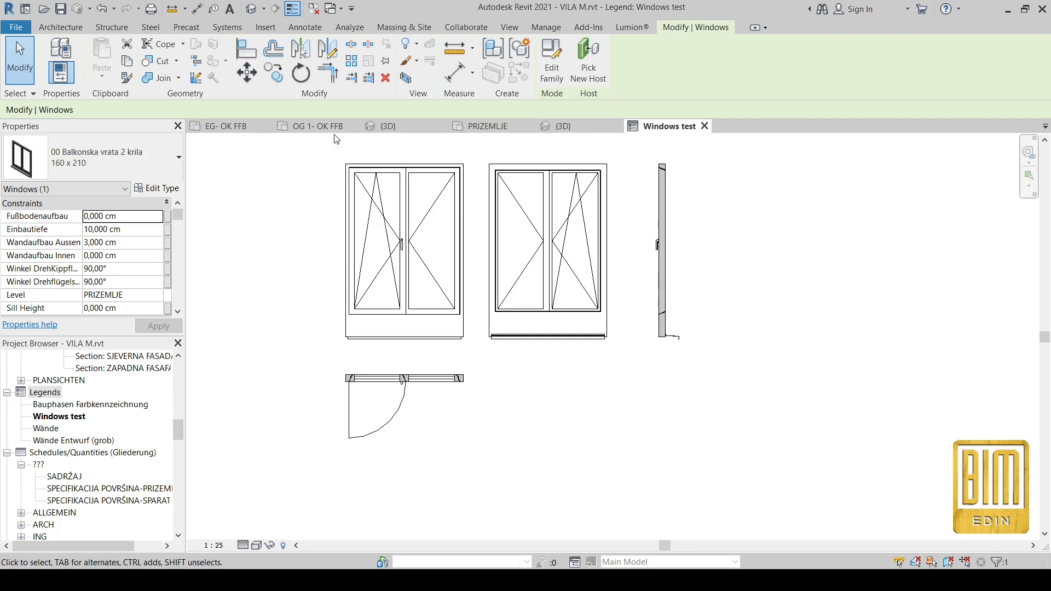
pyautogui.scroll(-3, 423, 293)
pyautogui.moveTo(328, 195); pyautogui.dragTo(630, 408)
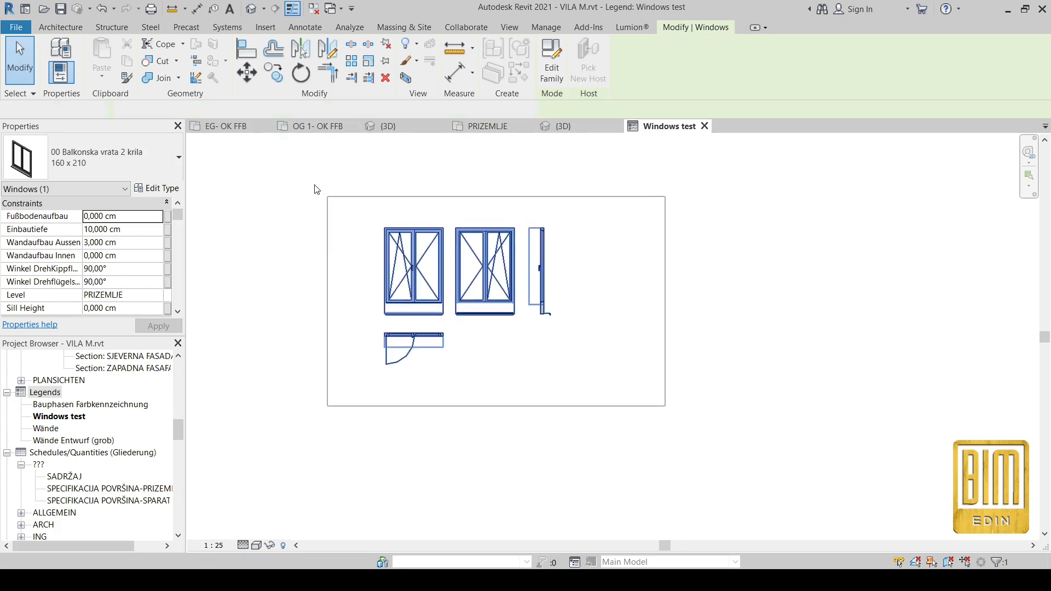
pyautogui.click(272, 80)
pyautogui.click(415, 229)
pyautogui.click(624, 229)
pyautogui.scroll(2, 681, 277)
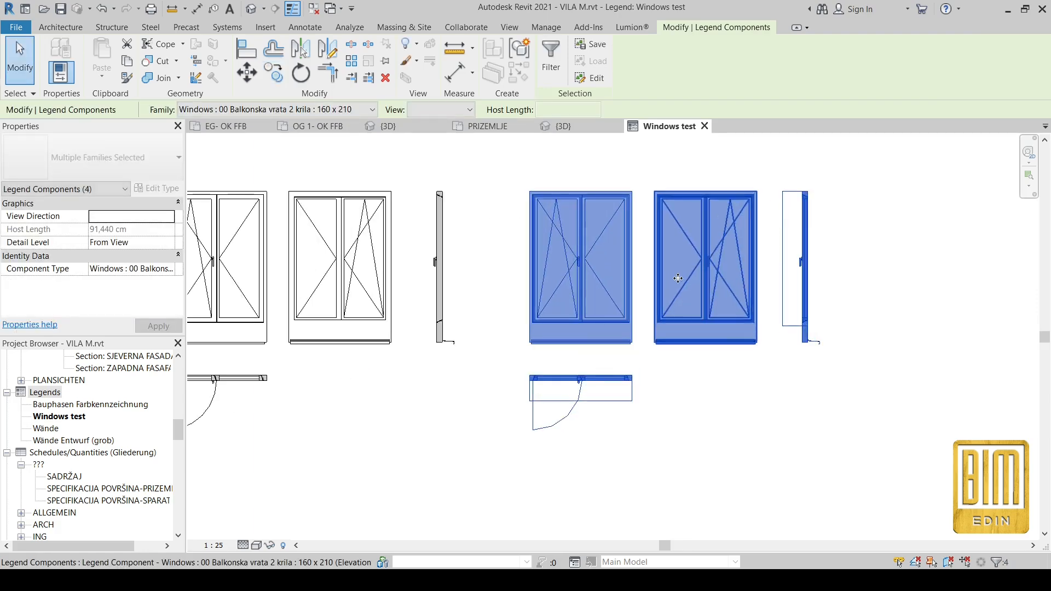
# - Select room 02 SOBA's balcony door in floor plan PRIZEMLJE and check its family and type
pyautogui.click(486, 125)
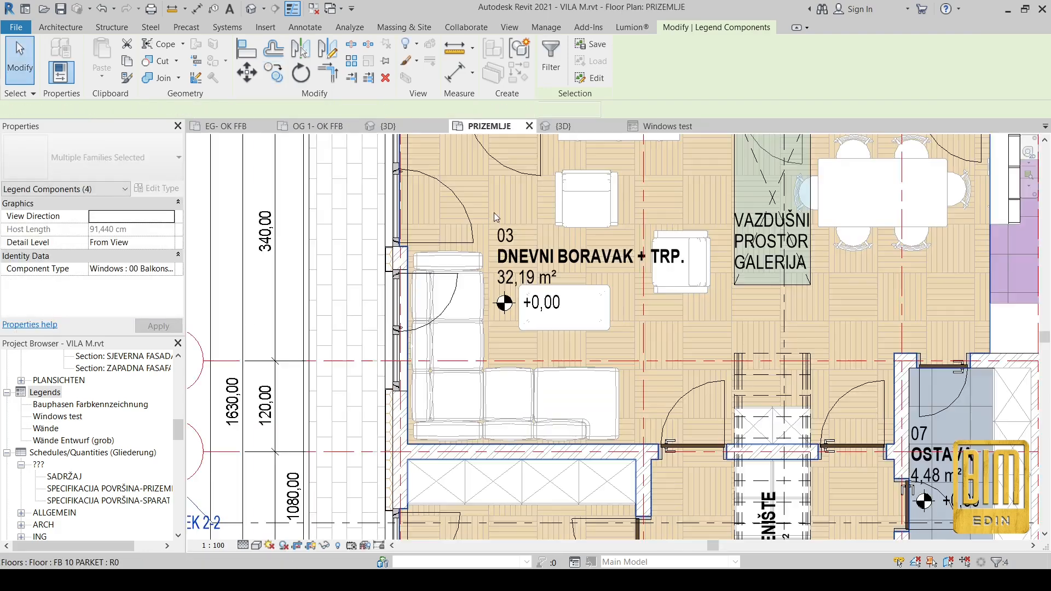
pyautogui.scroll(-3, 457, 178)
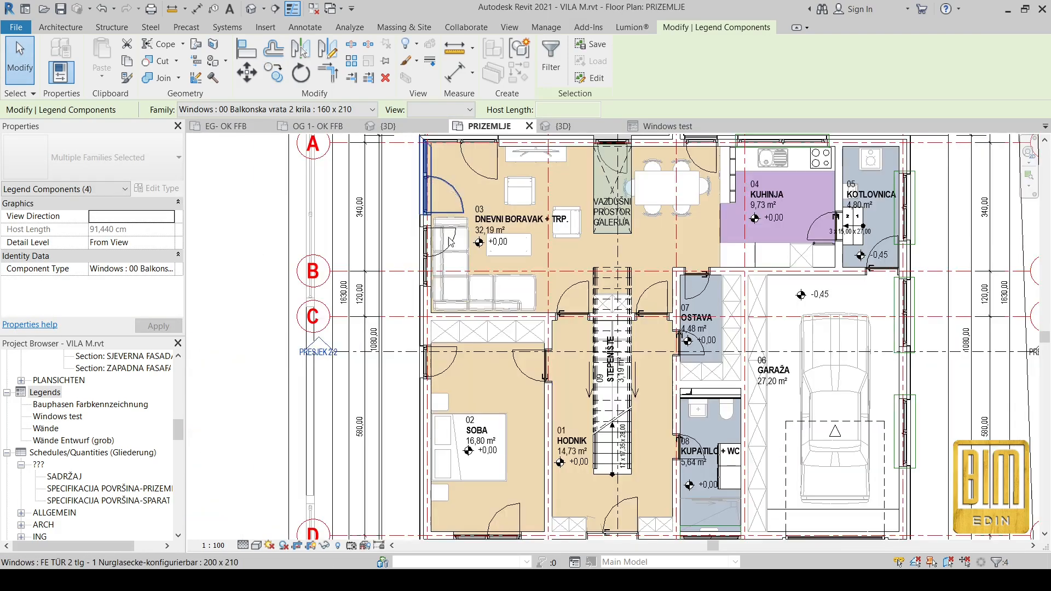
pyautogui.scroll(2, 441, 235)
pyautogui.click(423, 373)
pyautogui.scroll(2, 423, 373)
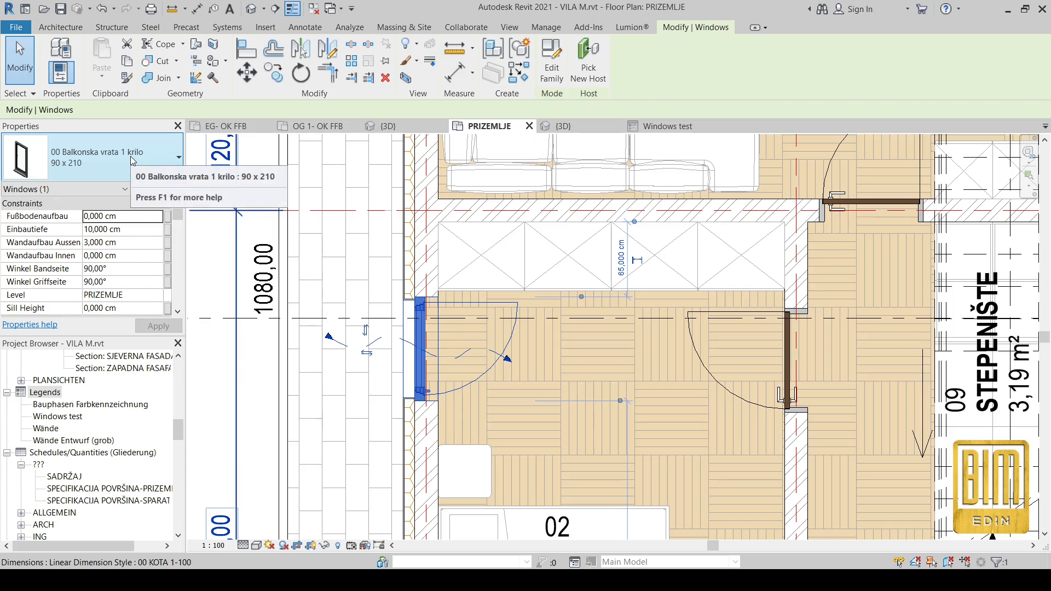
# - Change the copied plan component in the Windows test legend to Windows : 00 Balkonska vrata 1 krilo : 90 x 210
pyautogui.click(652, 128)
pyautogui.click(580, 384)
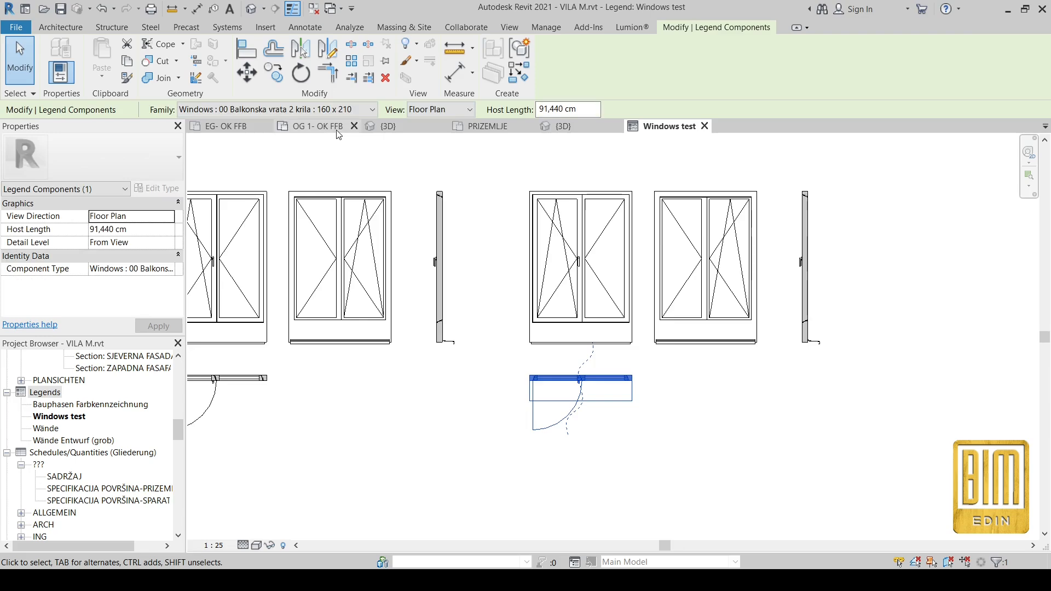
pyautogui.click(327, 112)
pyautogui.scroll(2, 328, 148)
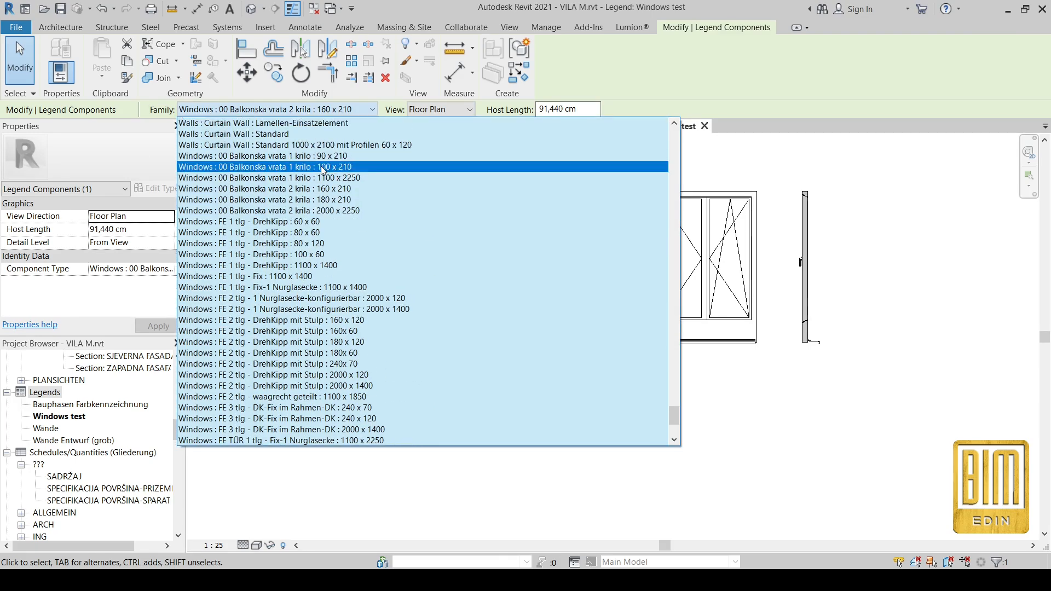
pyautogui.click(323, 156)
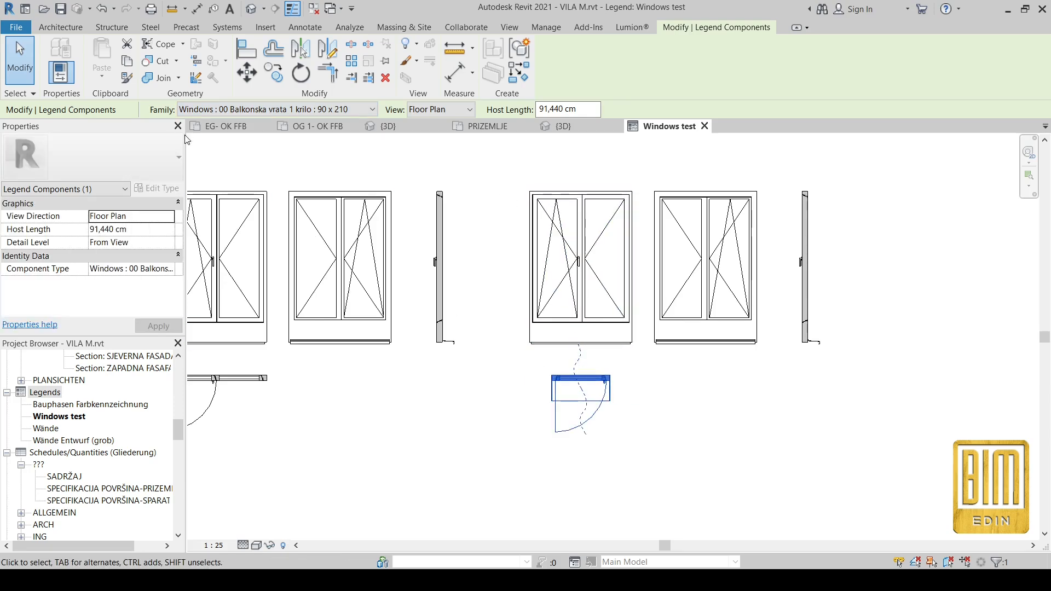
# - Match the two copied elevation components to the type of the single-leaf plan component
pyautogui.click(126, 78)
pyautogui.click(561, 389)
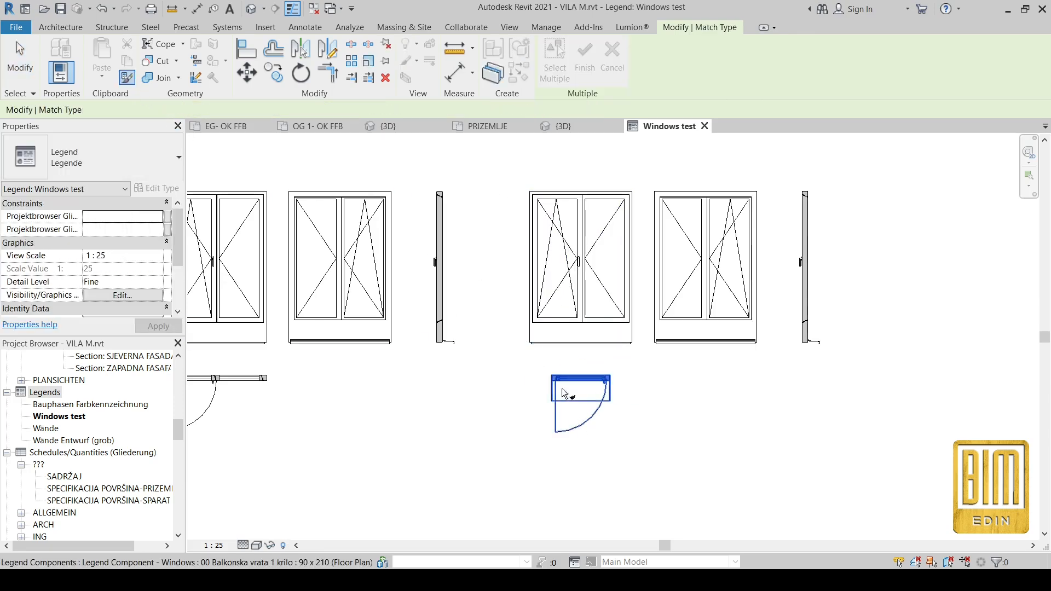
pyautogui.click(584, 328)
pyautogui.click(706, 344)
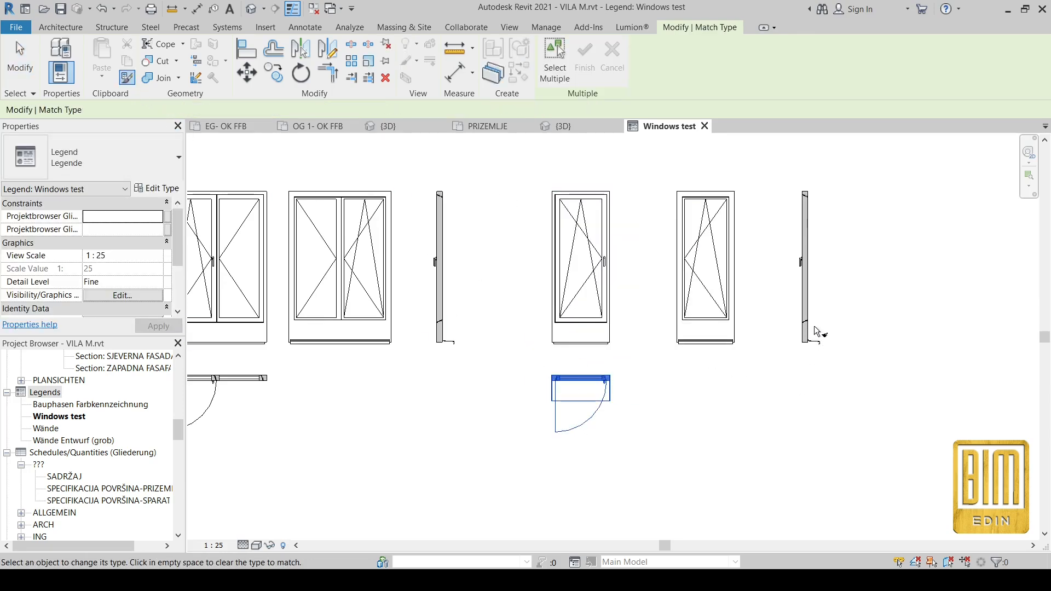
pyautogui.press('Escape')
# - Delete the copied section component beside the single-leaf door elevations
pyautogui.click(790, 224)
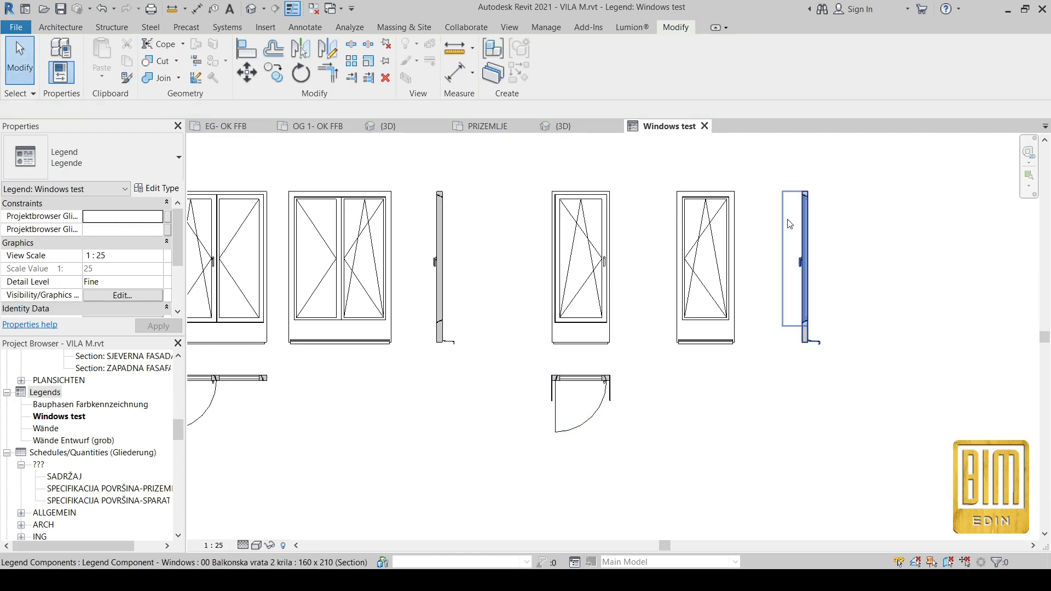
pyautogui.rightClick(796, 234)
pyautogui.click(828, 373)
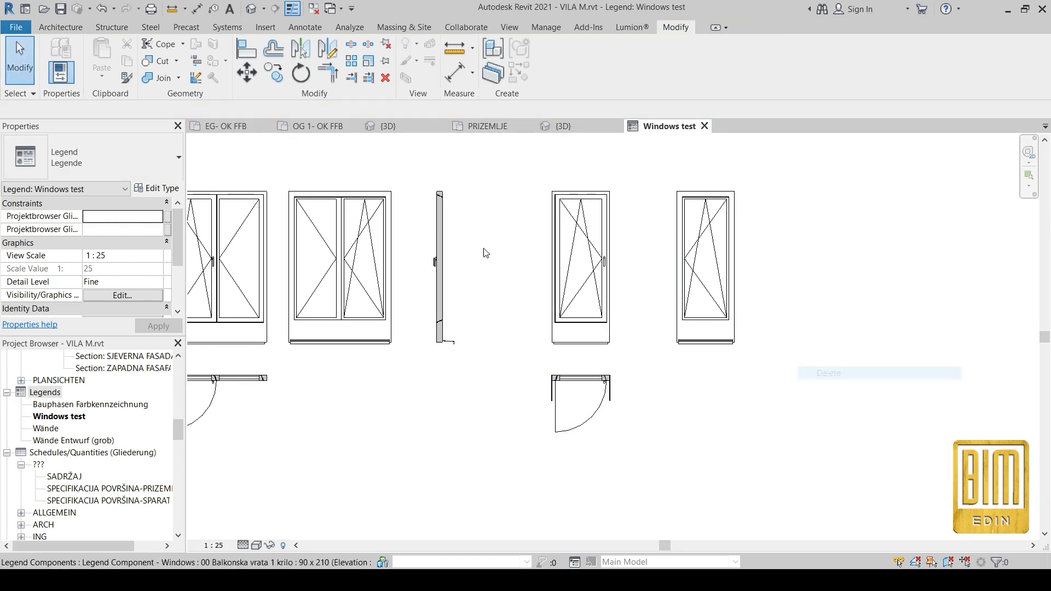
# - Place a new legend component in Section view to the right of the single-leaf door elevations
pyautogui.click(296, 30)
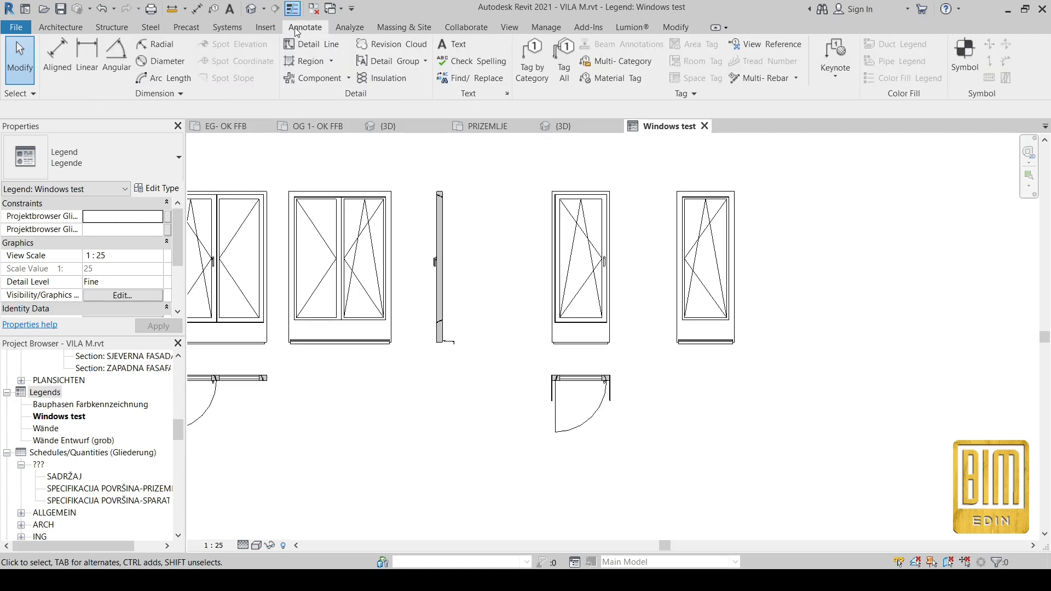
pyautogui.click(330, 80)
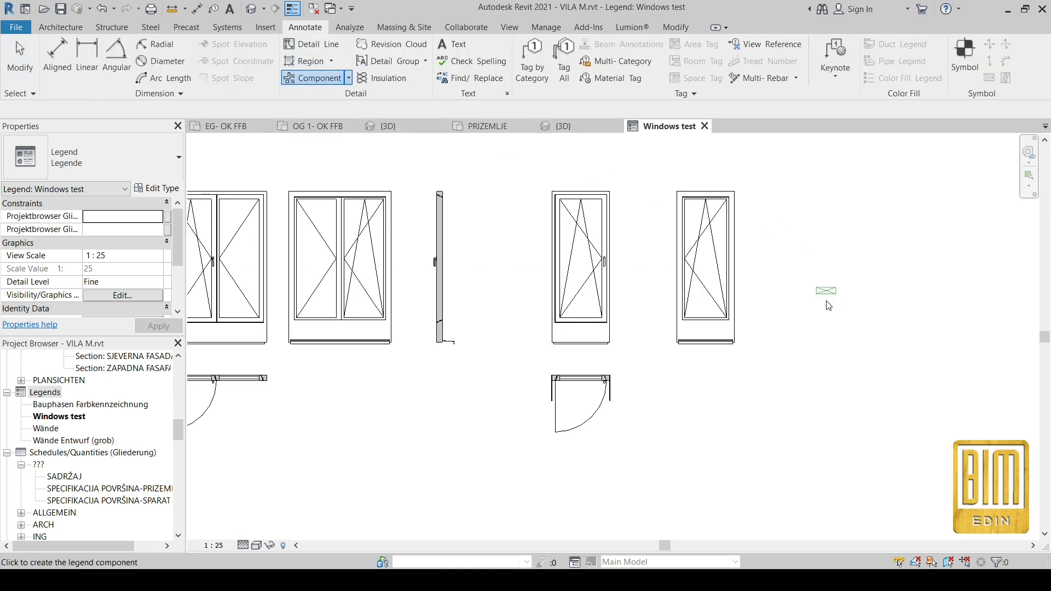
pyautogui.click(794, 350)
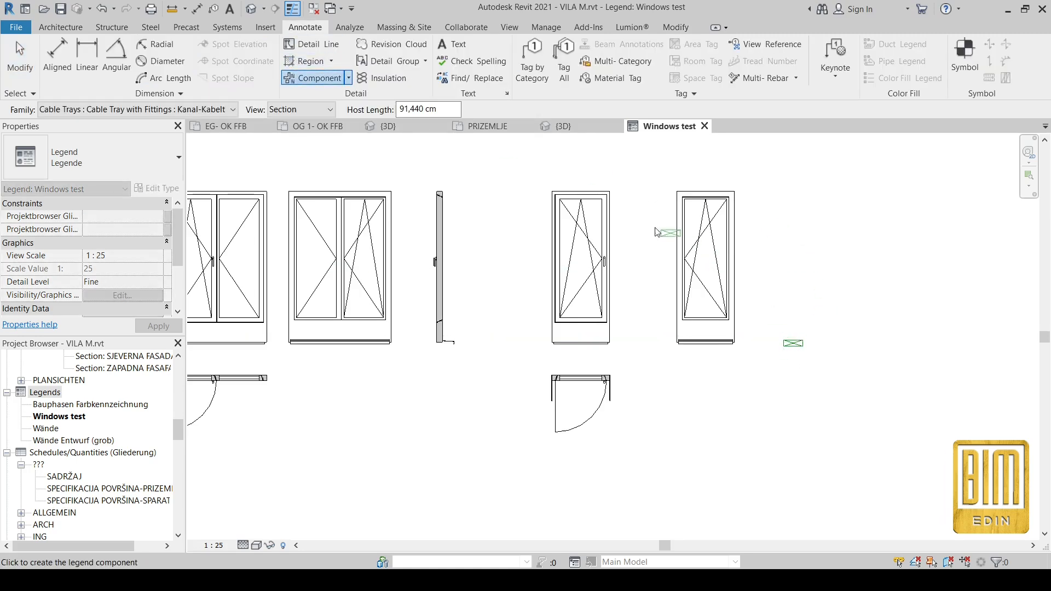
pyautogui.click(670, 31)
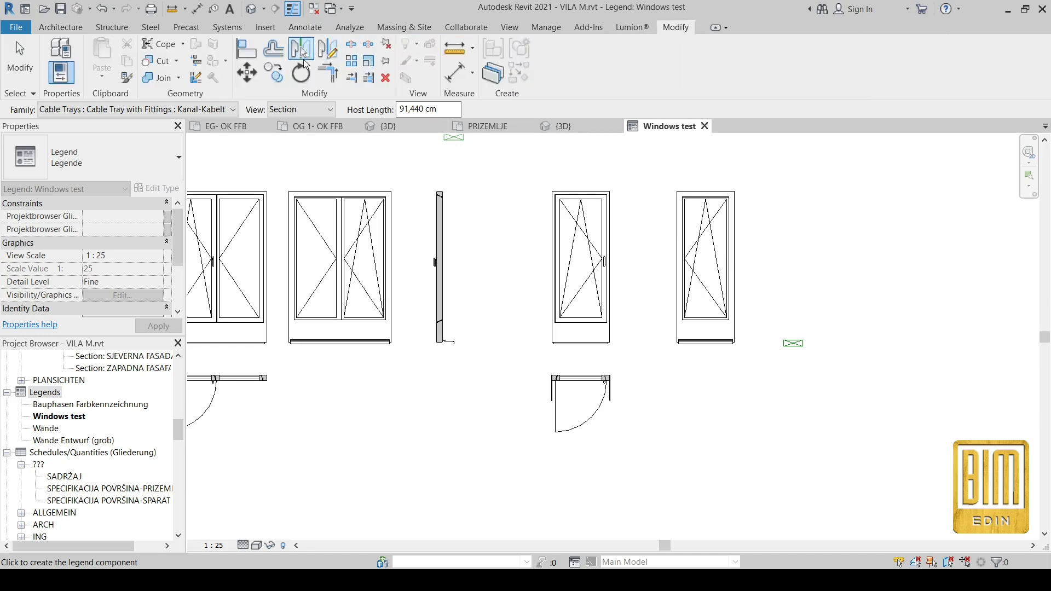
# - Match the new section component to the single-leaf plan component's type and move it up level with the door elevations
pyautogui.click(126, 78)
pyautogui.click(556, 361)
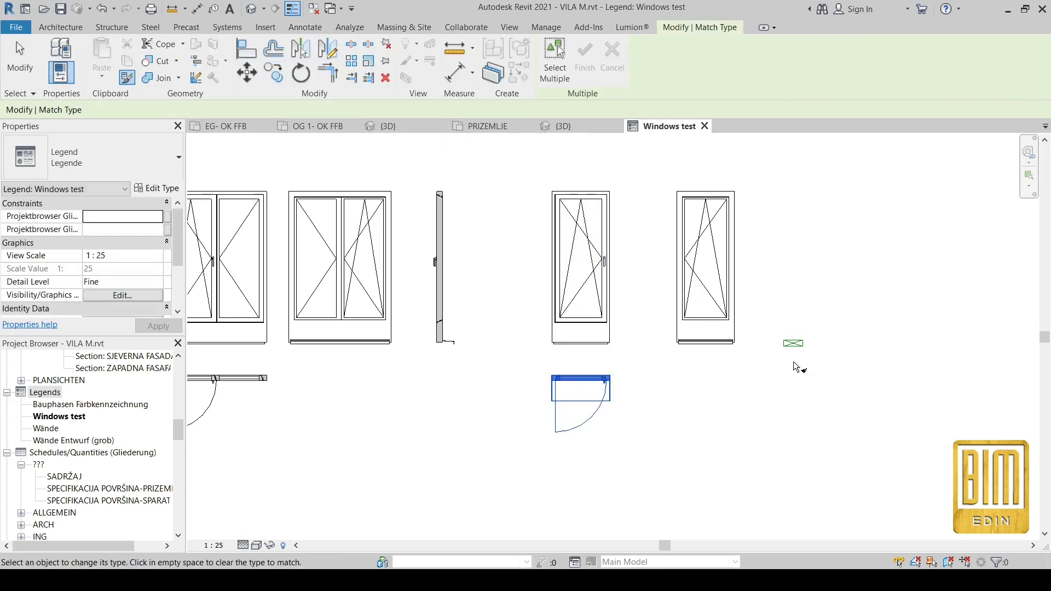
pyautogui.click(798, 345)
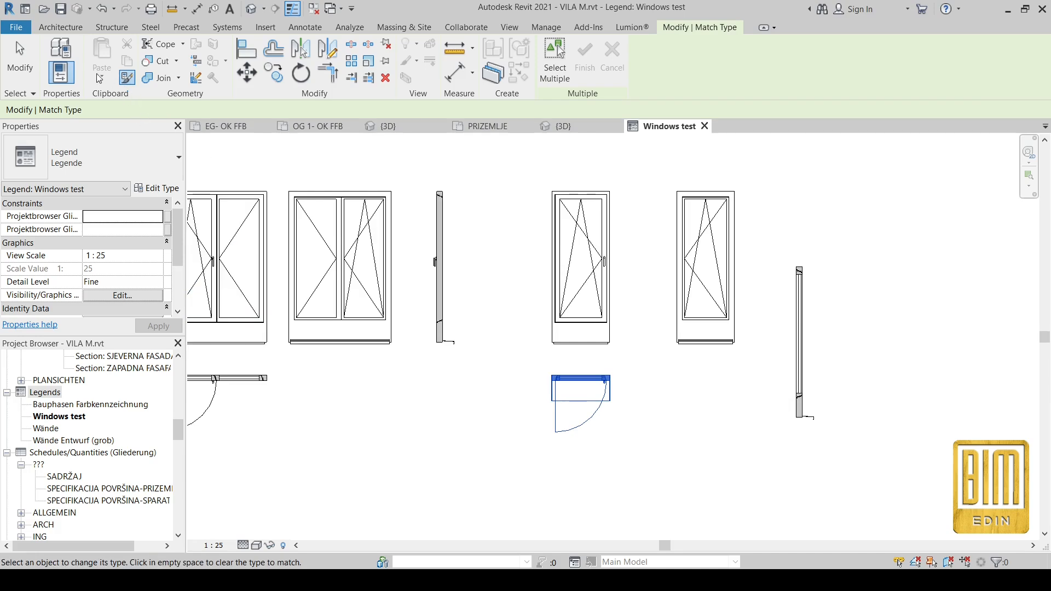
pyautogui.click(20, 61)
pyautogui.click(803, 359)
pyautogui.moveTo(804, 359); pyautogui.dragTo(807, 284)
# - Set the host length of the single-leaf door's plan component to 90 cm
pyautogui.click(608, 387)
pyautogui.click(144, 234)
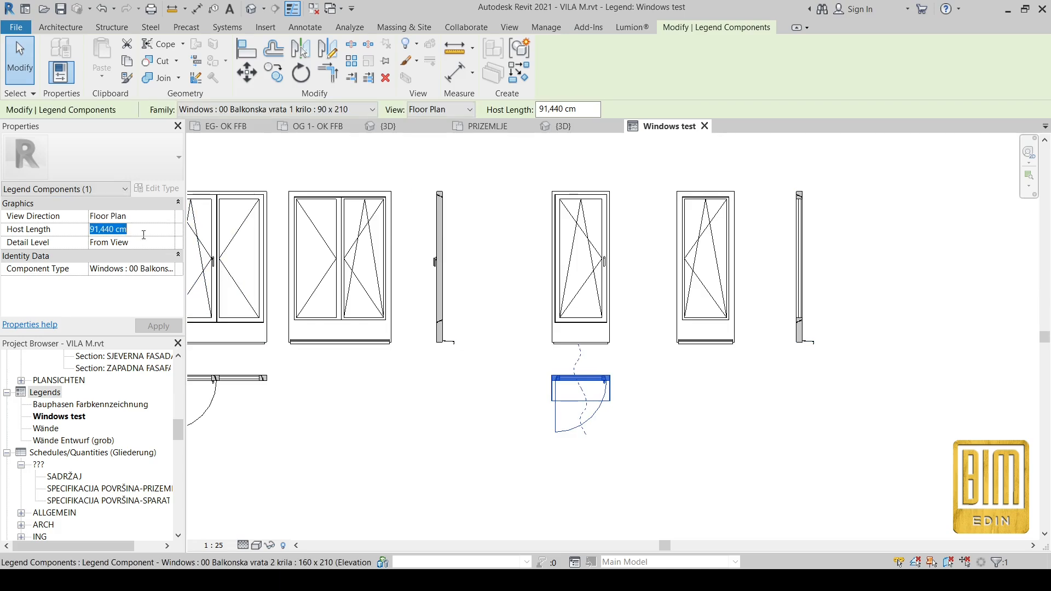
pyautogui.write('90000')
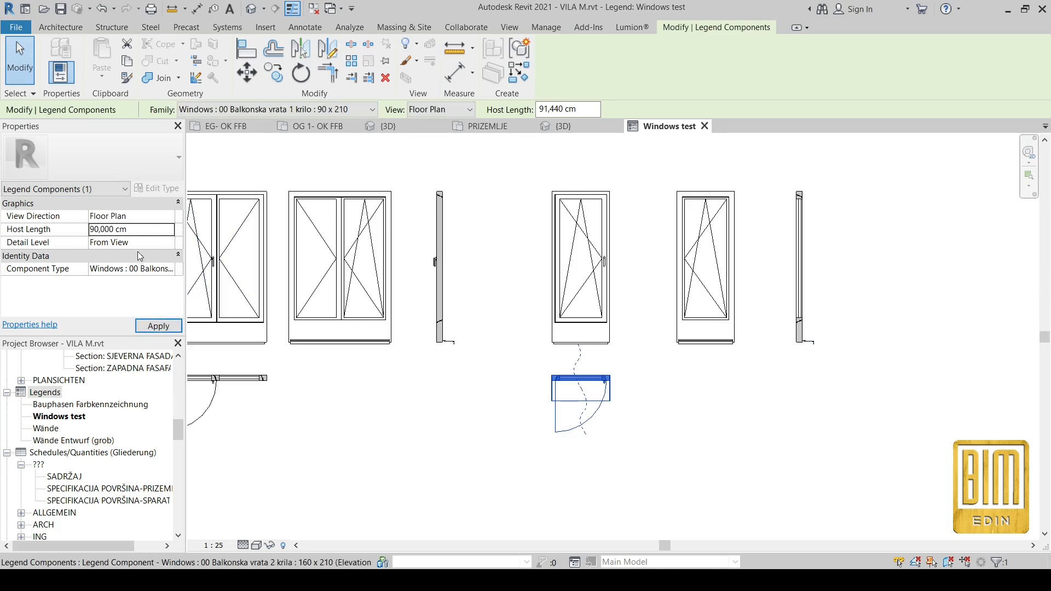
pyautogui.click(137, 327)
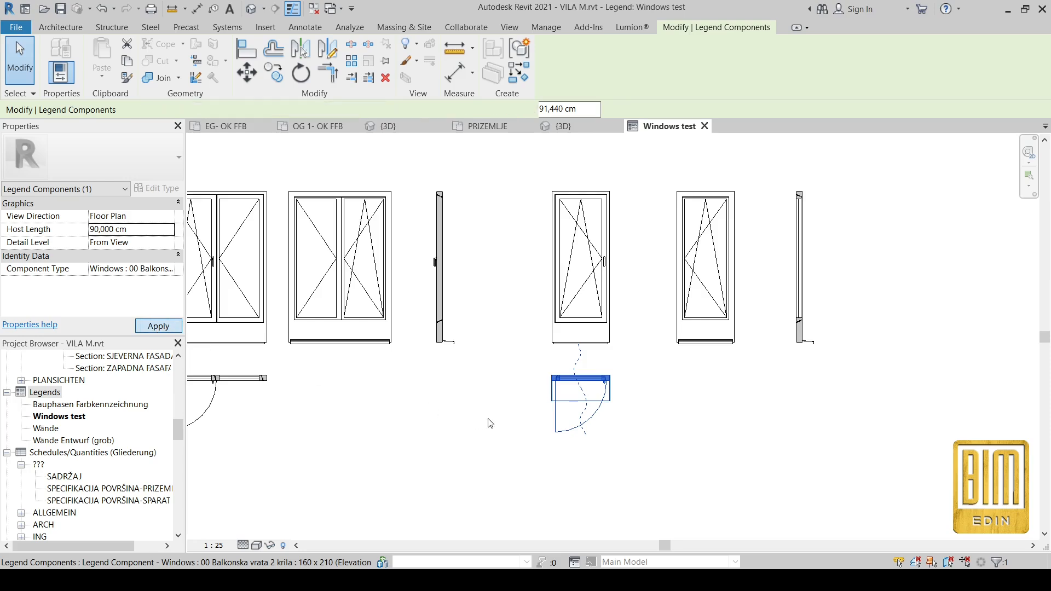
pyautogui.click(510, 414)
pyautogui.scroll(5, 608, 425)
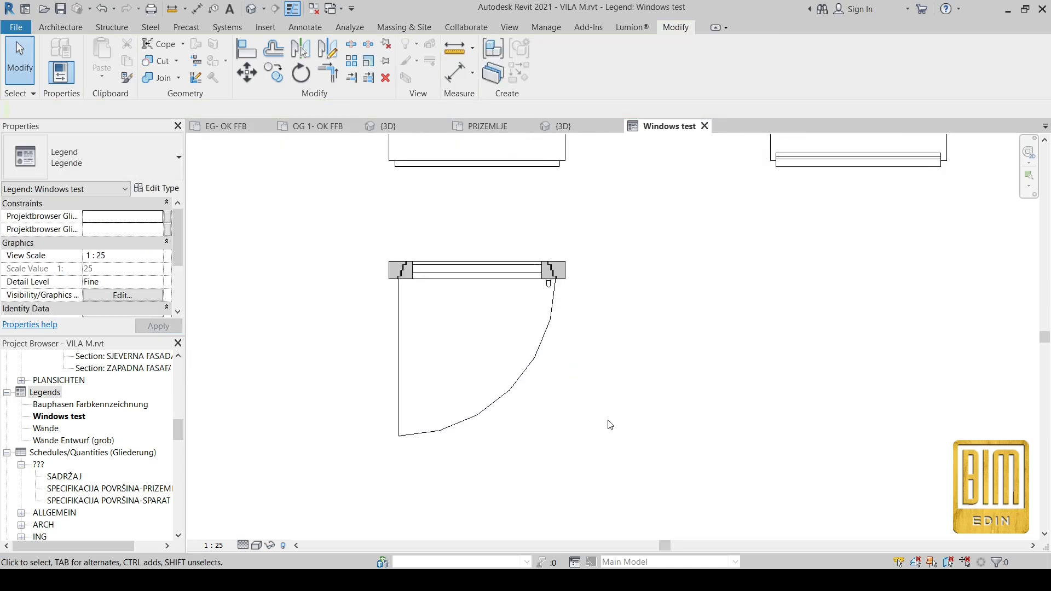
pyautogui.scroll(-4, 584, 426)
pyautogui.scroll(-3, 583, 383)
pyautogui.scroll(3, 575, 219)
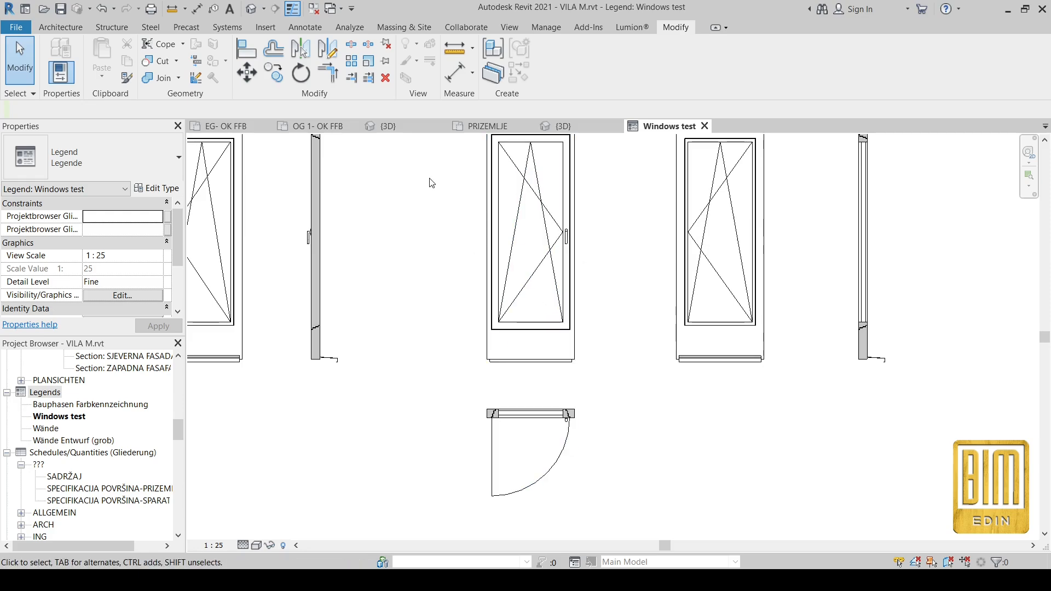
# - Flip the swing of the 90 x 210 balcony door in the PRIZEMLJE plan and compare it with the Windows test legend
pyautogui.click(466, 127)
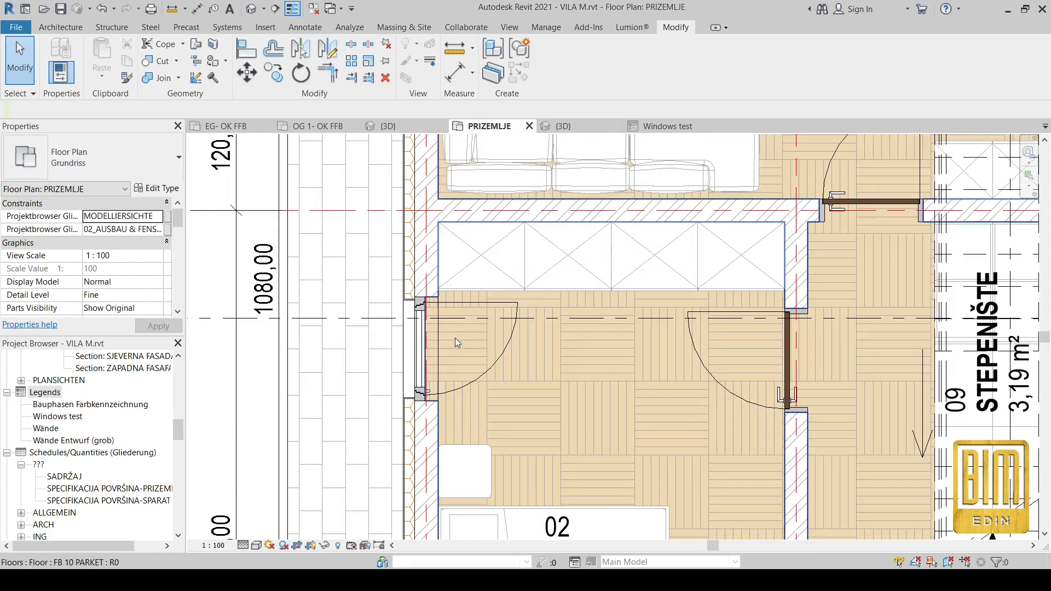
pyautogui.click(430, 346)
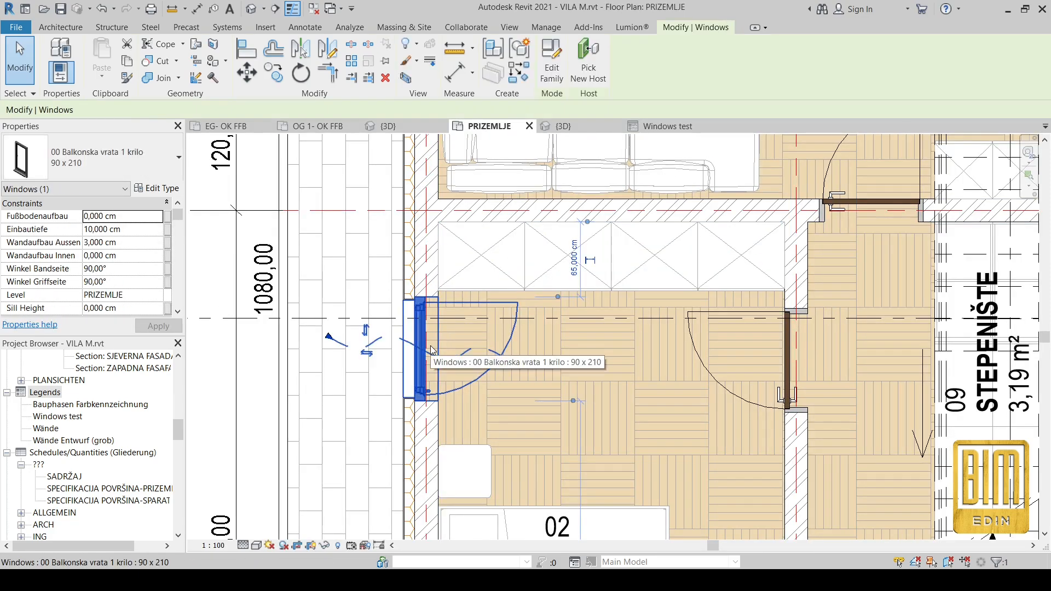
pyautogui.click(366, 330)
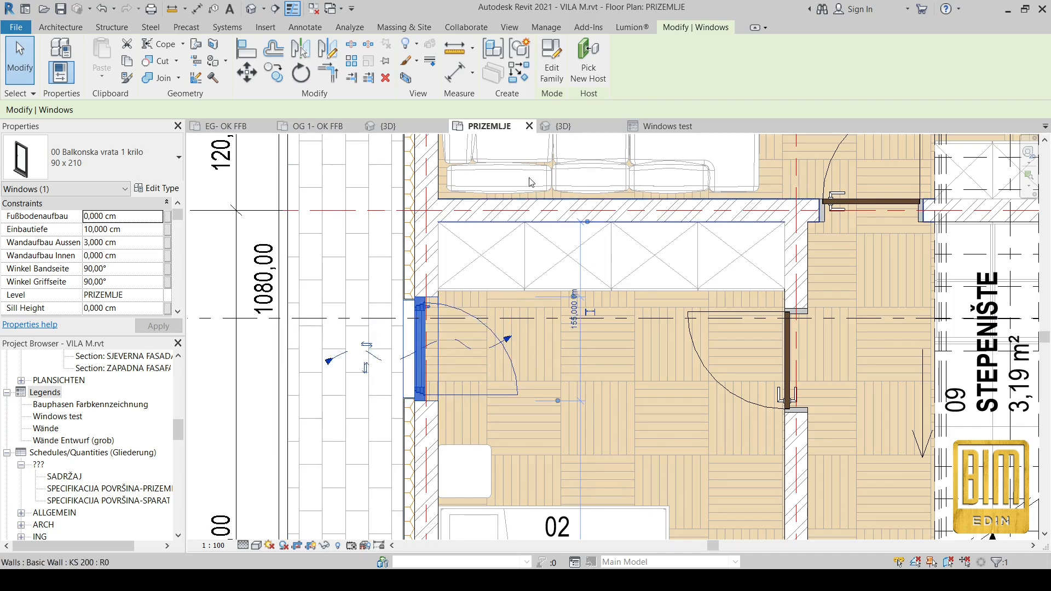
pyautogui.click(658, 130)
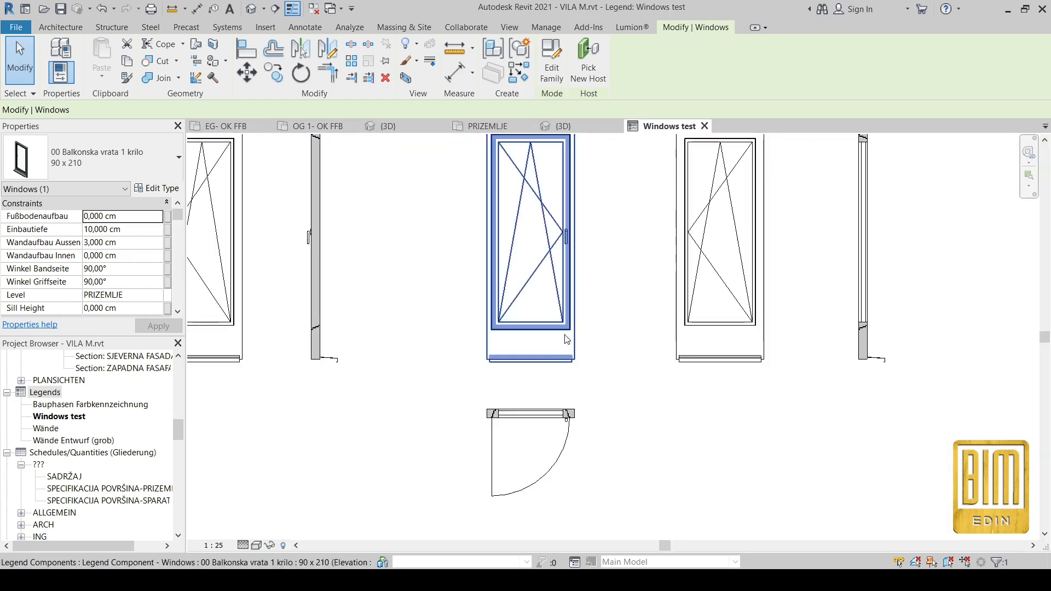
pyautogui.scroll(-4, 624, 348)
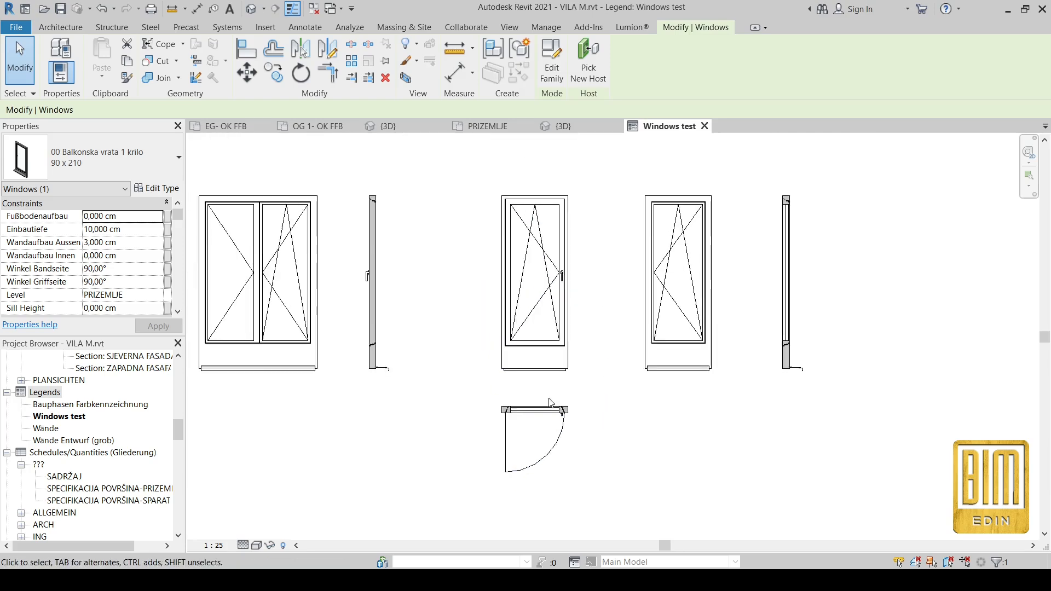
pyautogui.scroll(-1, 843, 213)
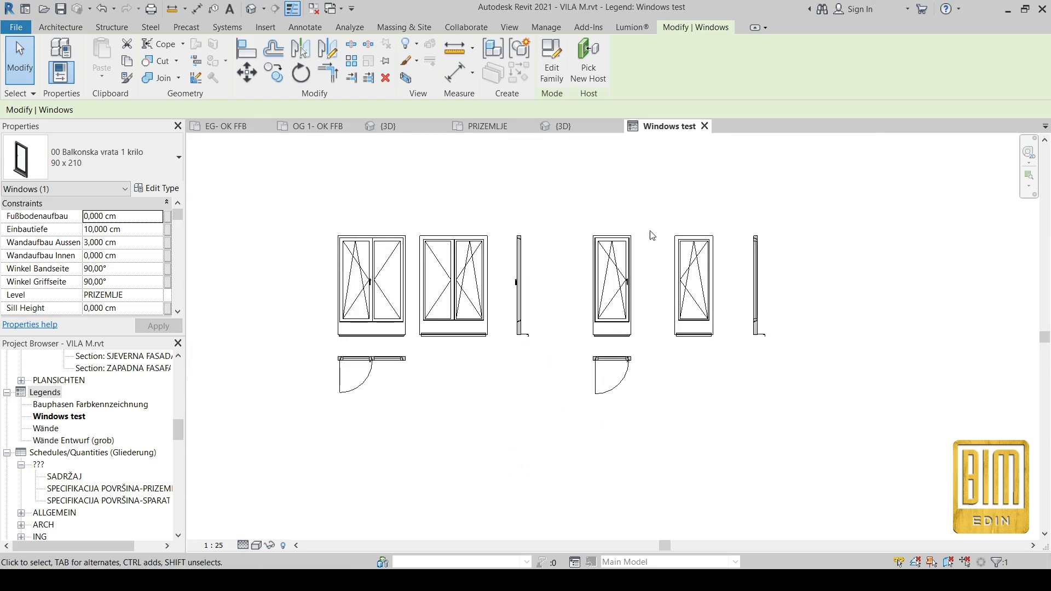
pyautogui.scroll(2, 715, 384)
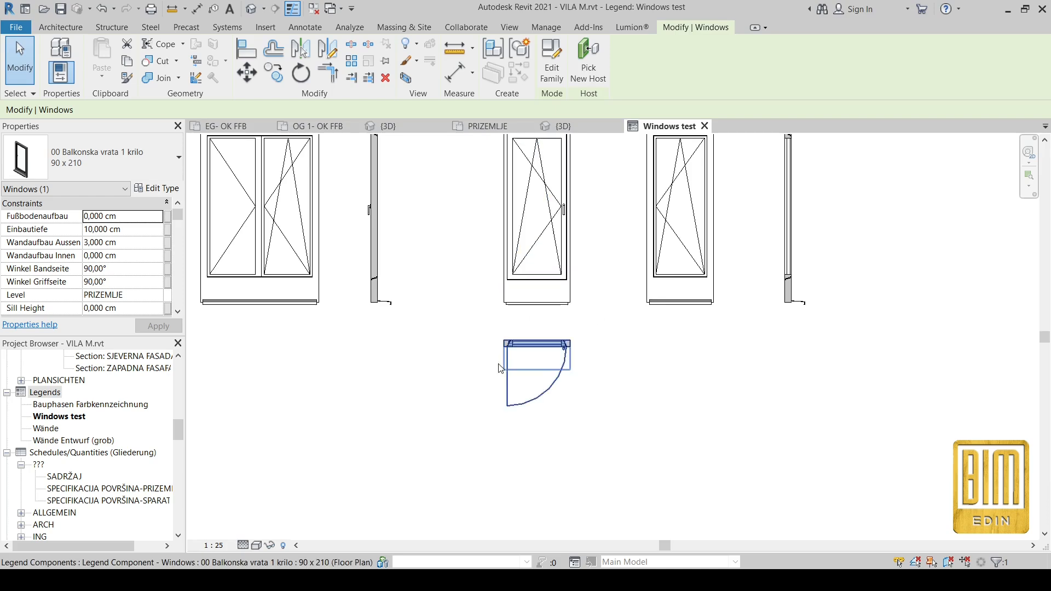
pyautogui.scroll(-1, 613, 441)
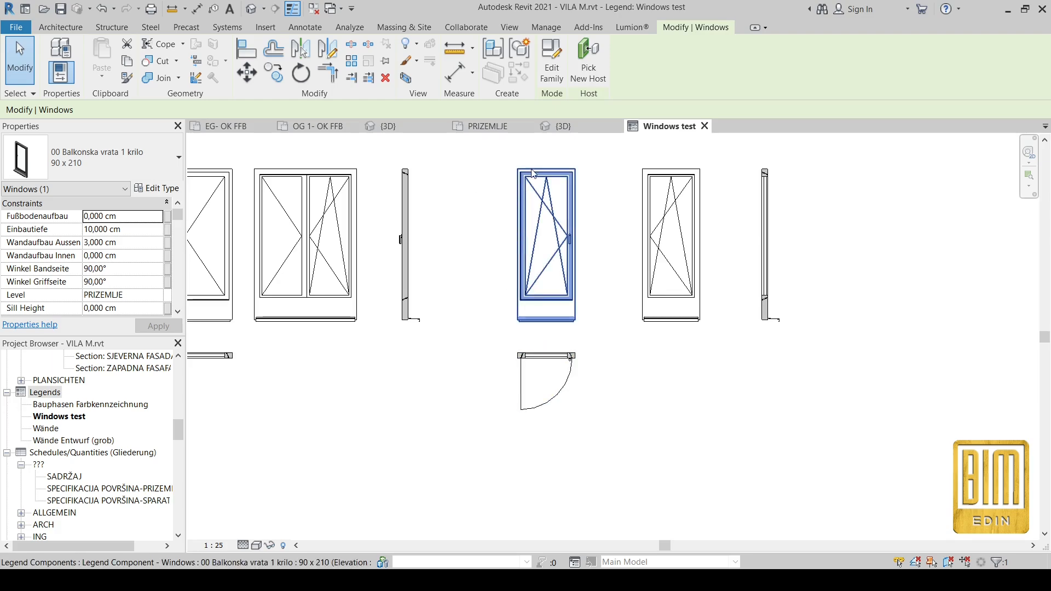
# - Flip the balcony door's swing back in the PRIZEMLJE plan and return to the Windows test legend
pyautogui.click(489, 126)
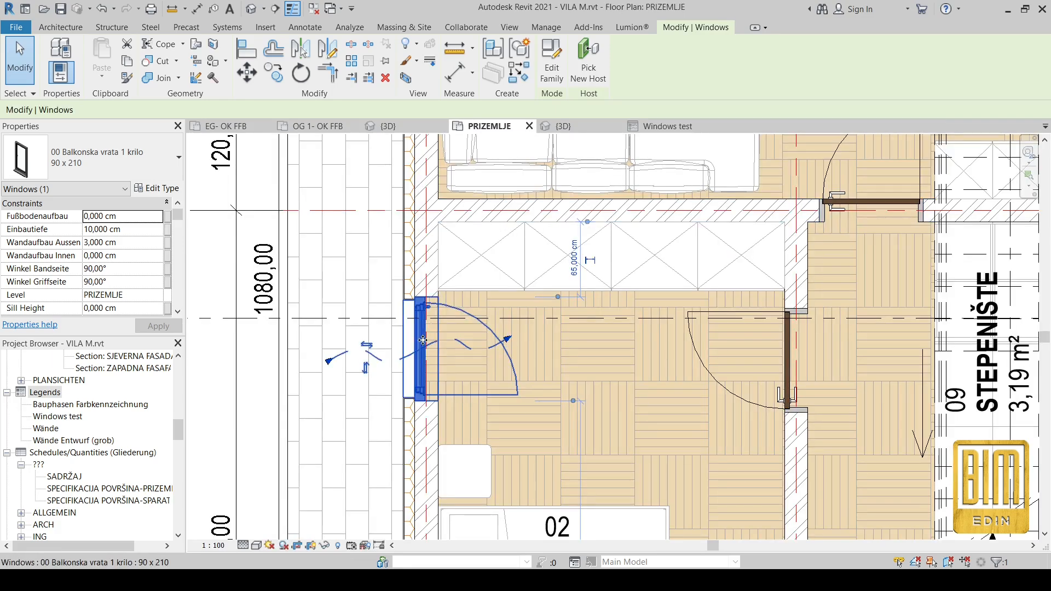
pyautogui.click(366, 369)
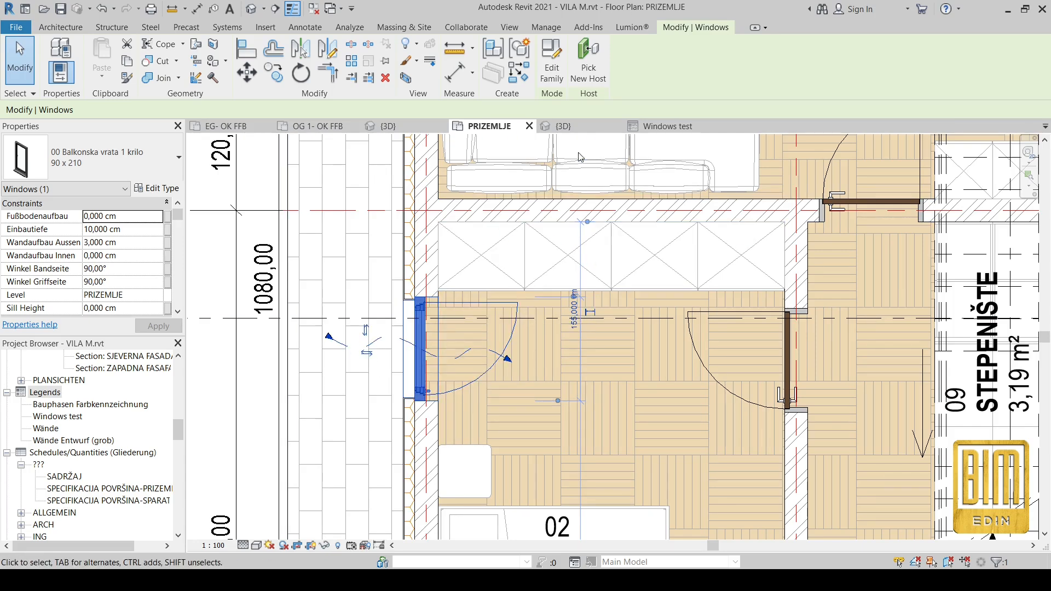
pyautogui.click(664, 124)
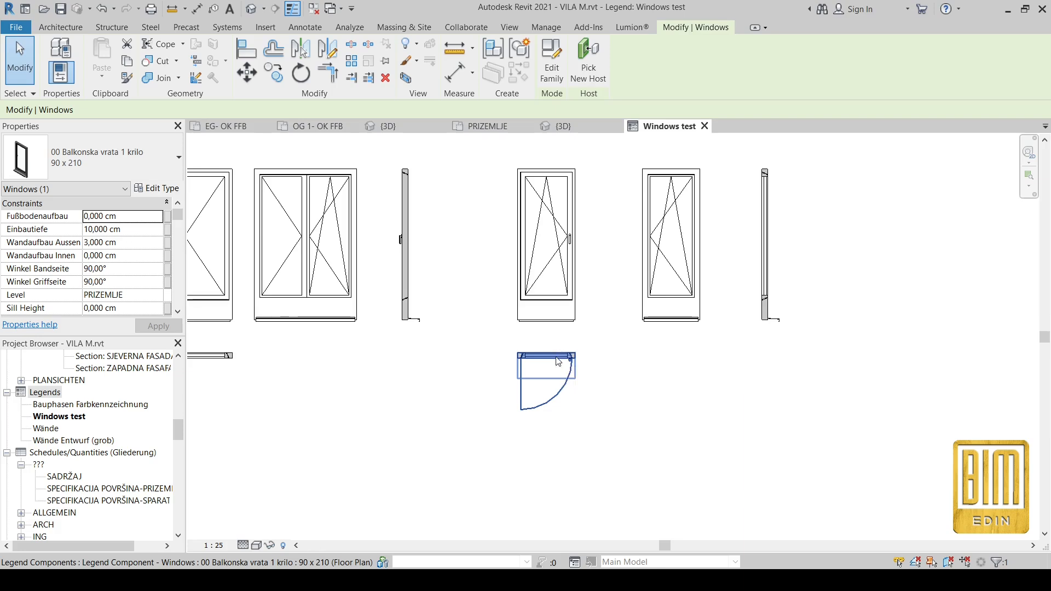
pyautogui.click(569, 126)
pyautogui.click(668, 127)
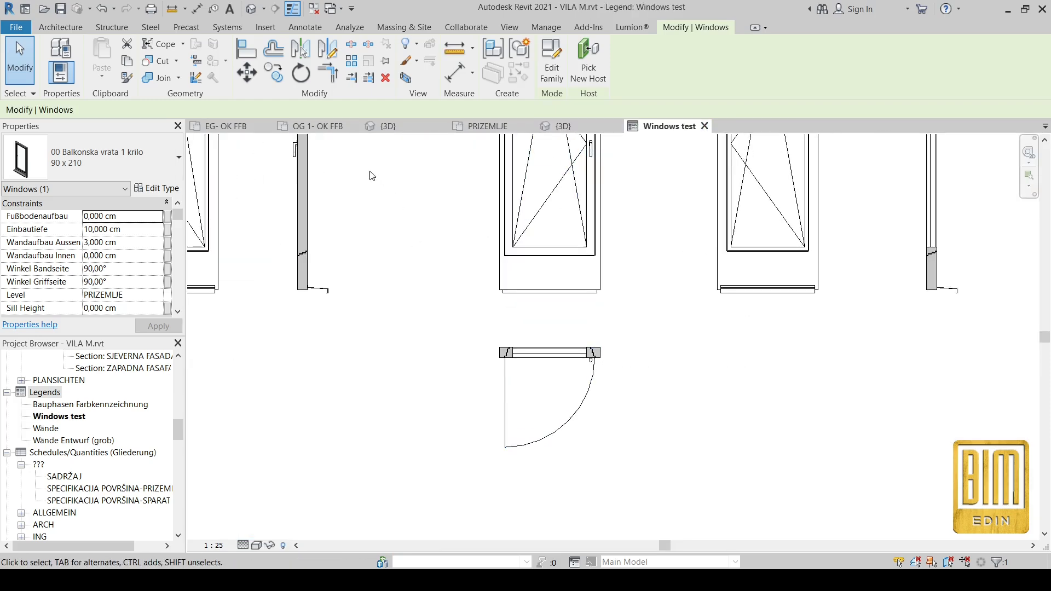
# - Close the inactive views and the VILA M project's legend, saving the changes
pyautogui.click(510, 27)
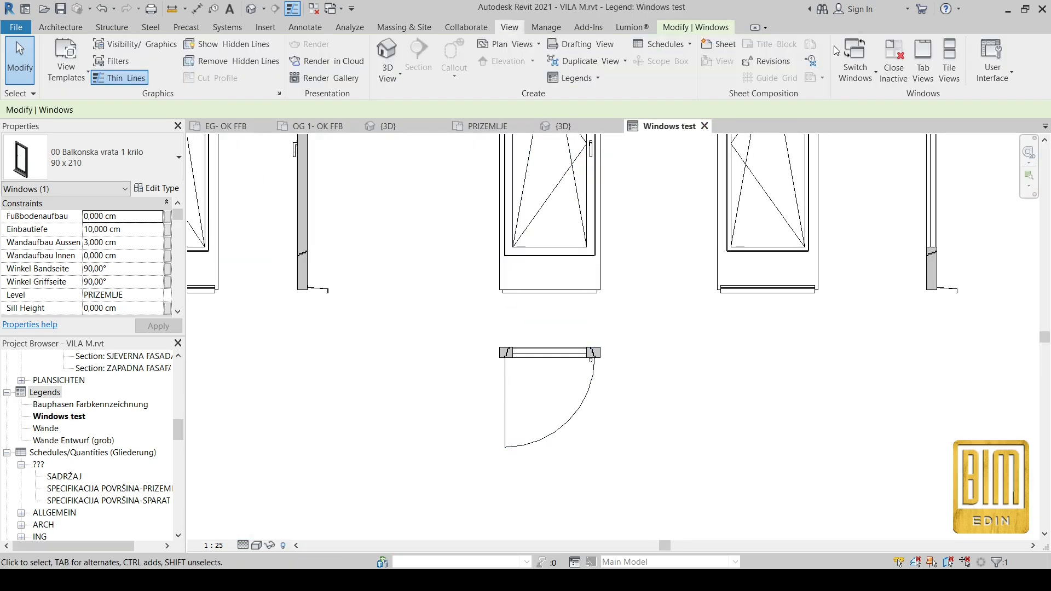
pyautogui.click(894, 61)
pyautogui.click(354, 126)
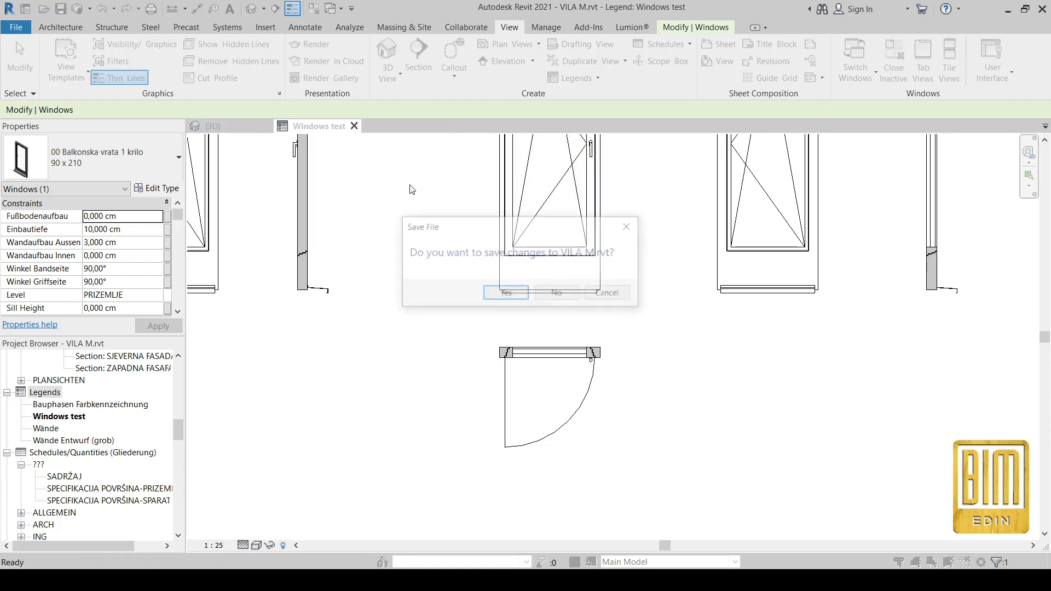
pyautogui.click(506, 294)
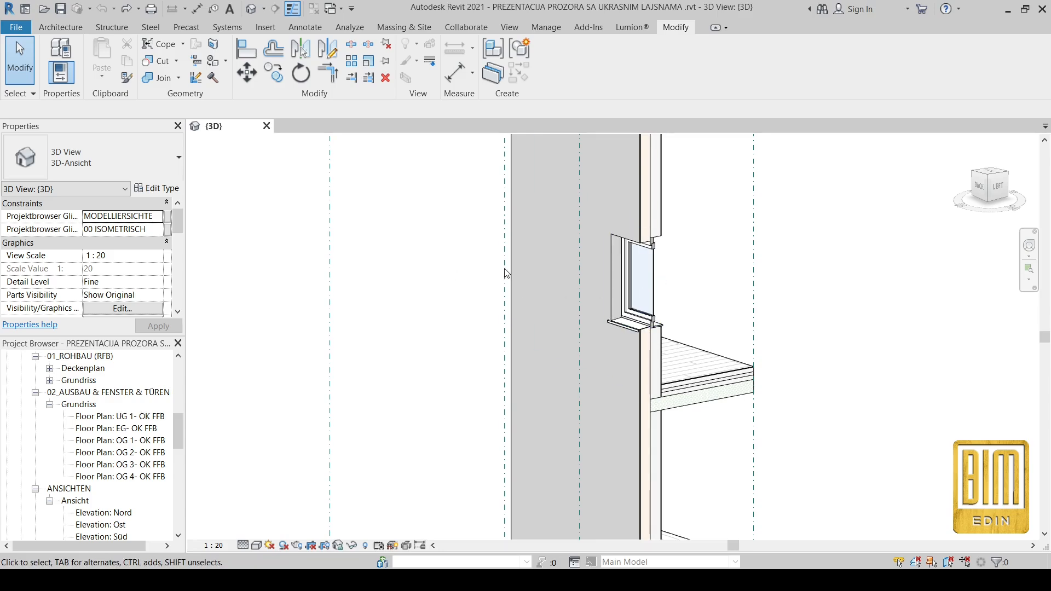
# - Turn off the section box in the window presentation project's 3D view to show the whole facade
pyautogui.scroll(-3, 525, 259)
pyautogui.scroll(-5, 149, 282)
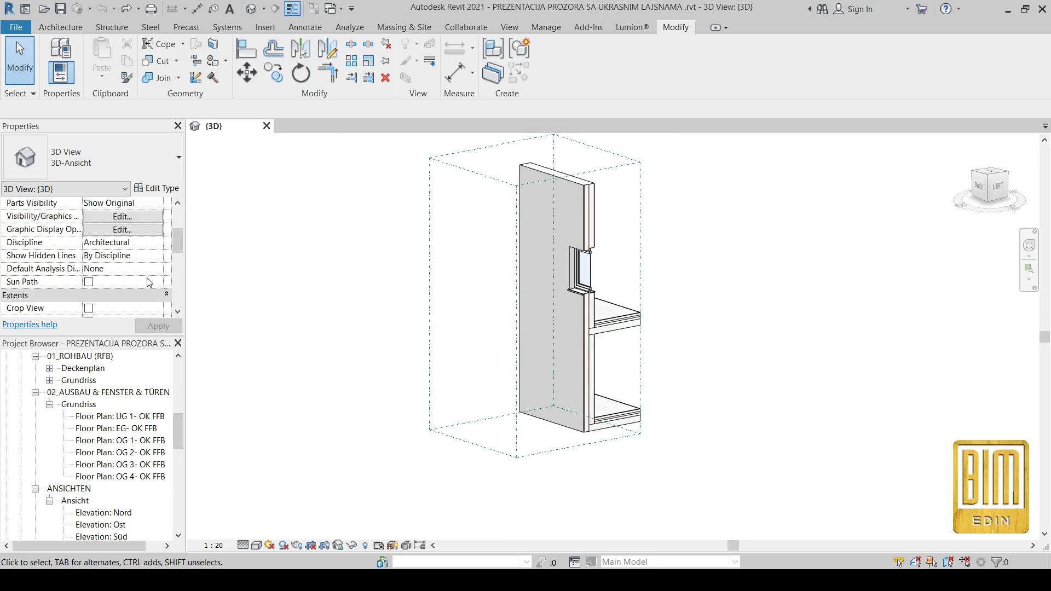
pyautogui.scroll(-5, 140, 274)
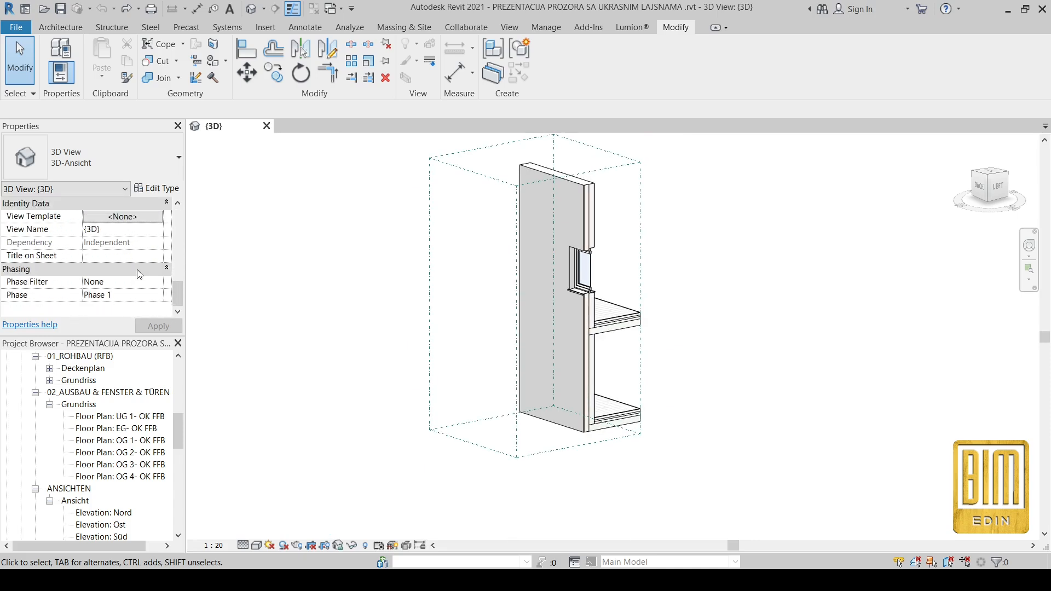
pyautogui.scroll(4, 140, 274)
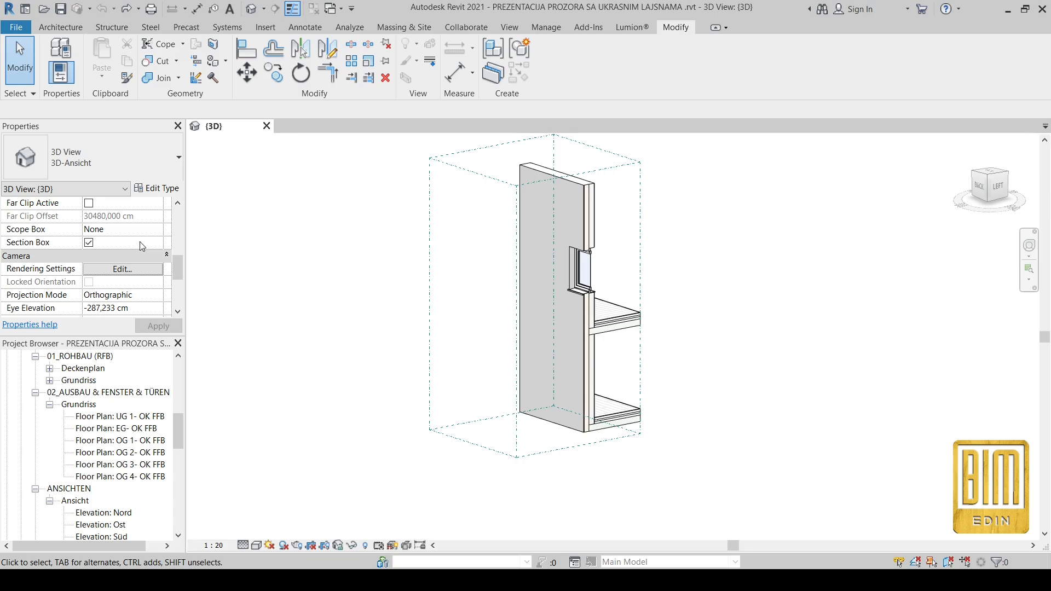
pyautogui.scroll(5, 141, 246)
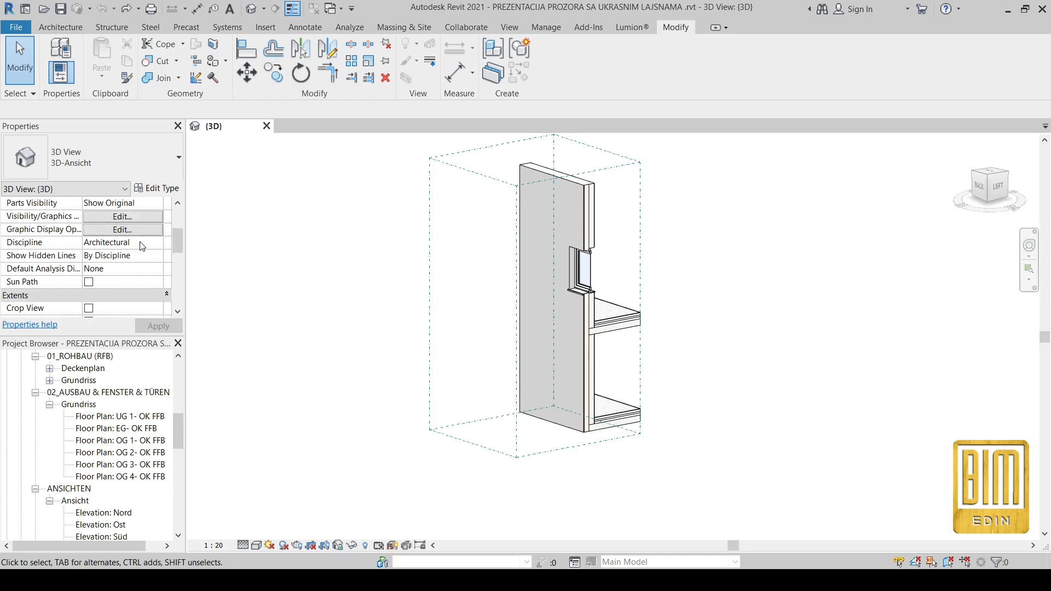
pyautogui.scroll(-5, 110, 283)
pyautogui.click(89, 204)
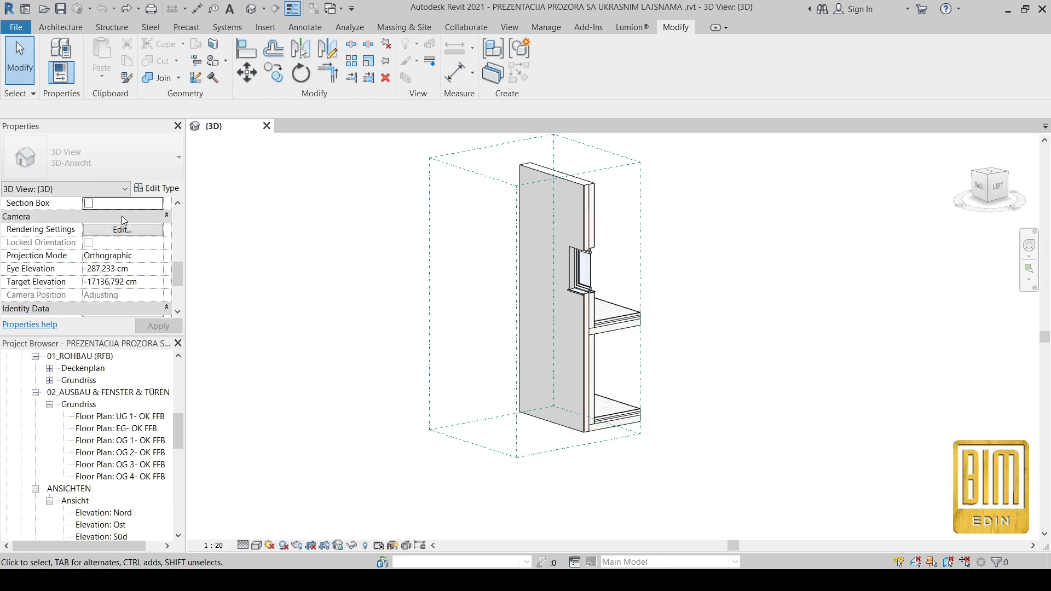
pyautogui.keyDown('shift'); pyautogui.moveTo(415, 245); pyautogui.dragTo(516, 340, button='middle'); pyautogui.keyUp('shift')
pyautogui.scroll(5, 775, 351)
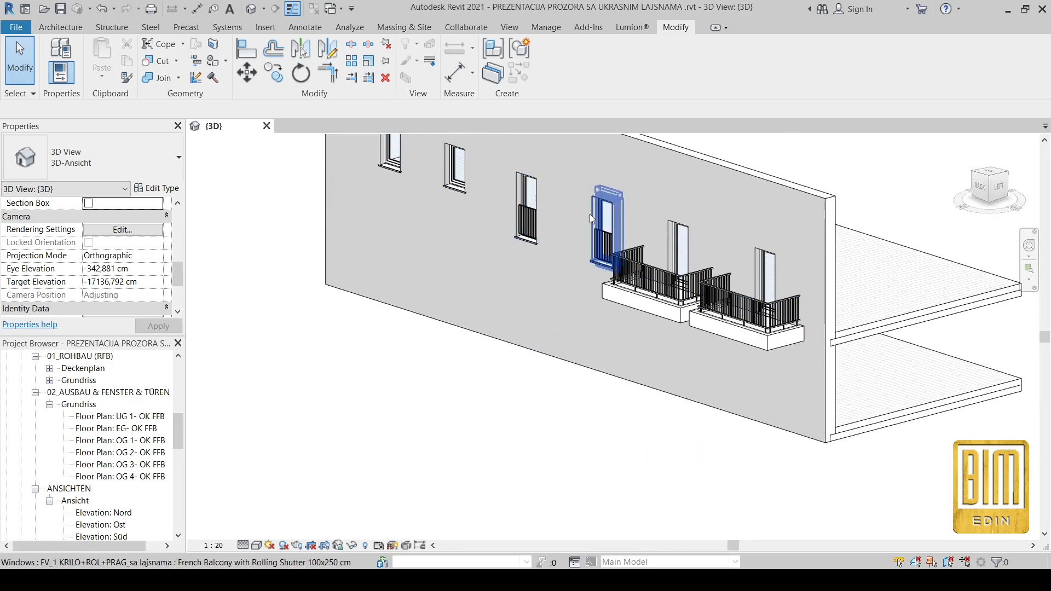
pyautogui.scroll(-2, 444, 383)
# - Open the WINDOWS legend, duplicate it with its contents, and delete all components and dimensions from the copy
pyautogui.scroll(-6, 108, 442)
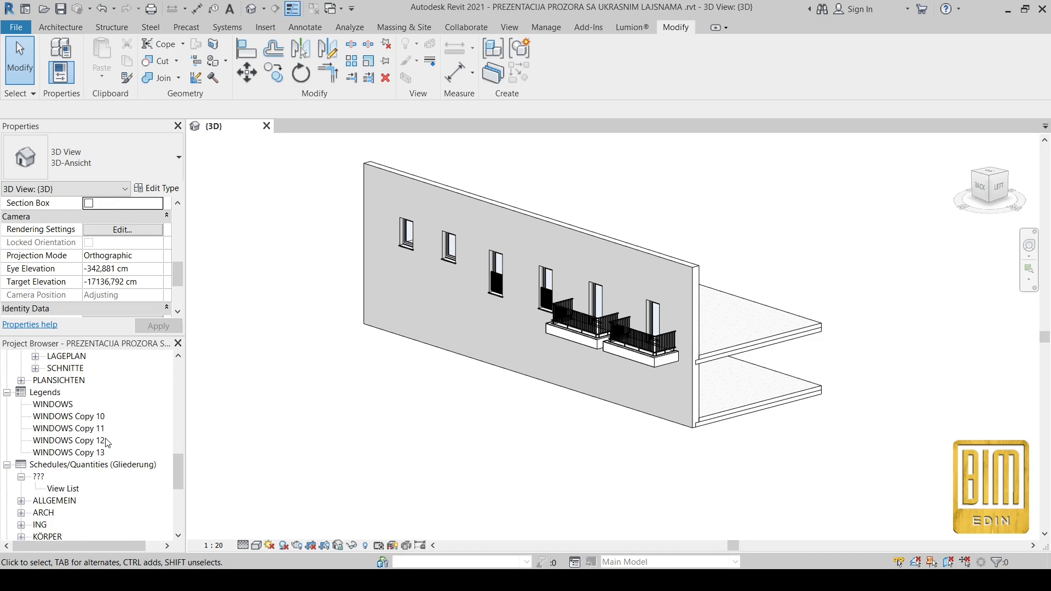
pyautogui.rightClick(50, 393)
pyautogui.doubleClick(44, 406)
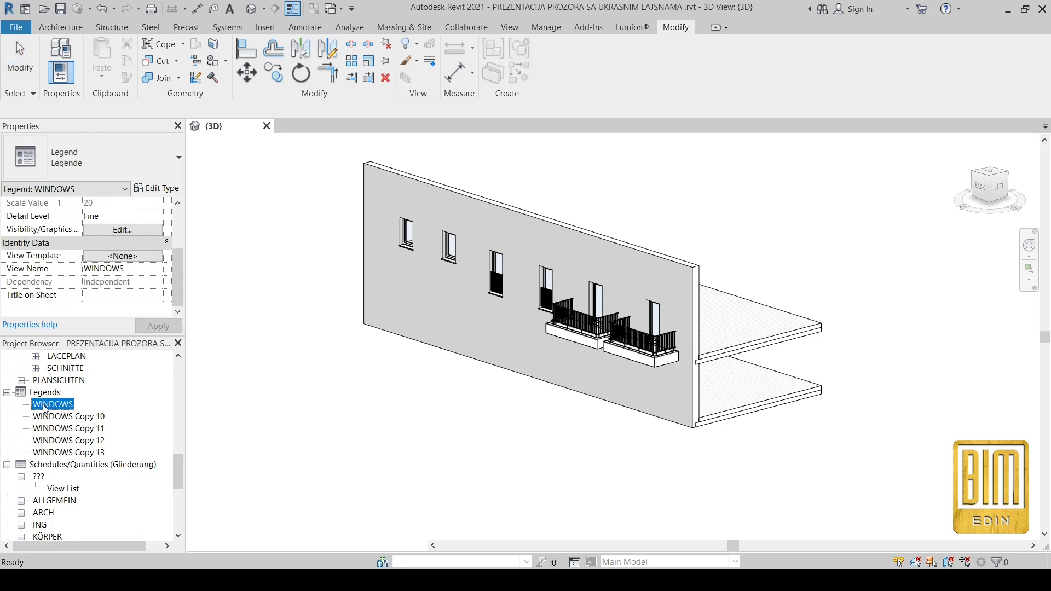
pyautogui.rightClick(44, 408)
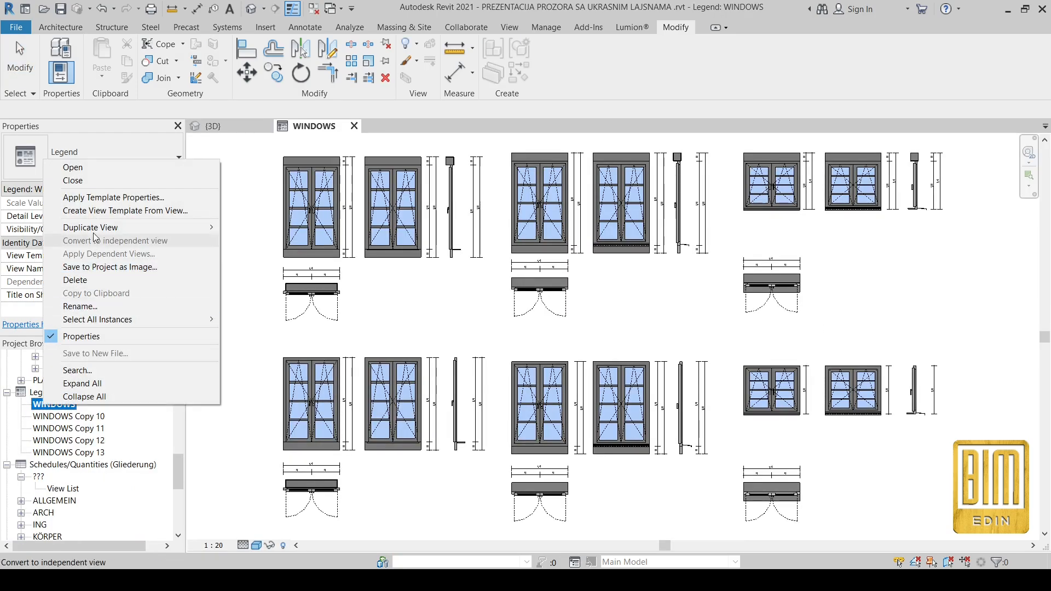
pyautogui.moveTo(110, 227)
pyautogui.click(264, 241)
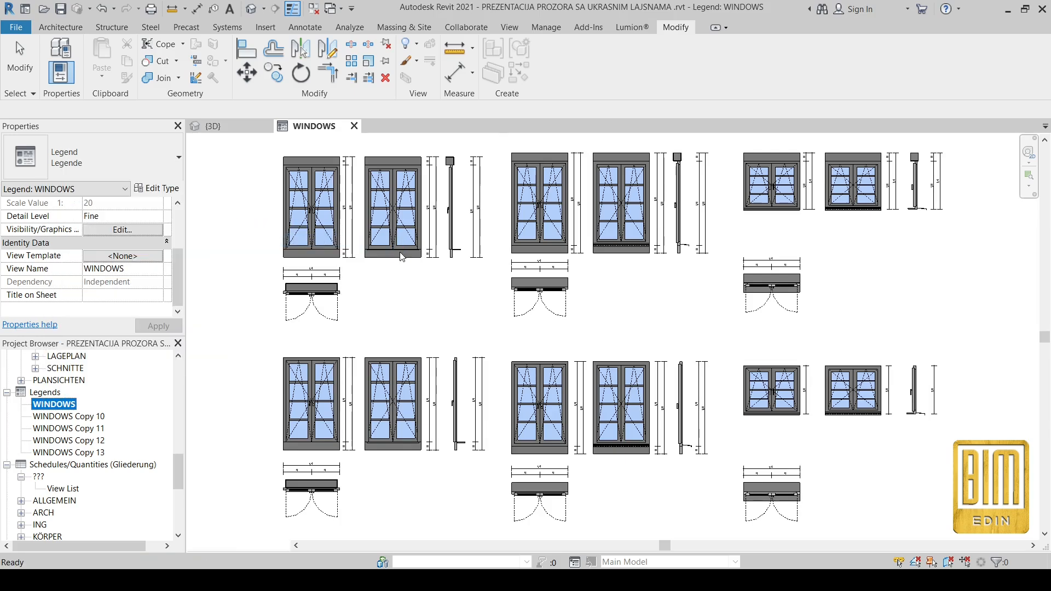
pyautogui.moveTo(283, 179); pyautogui.dragTo(827, 503)
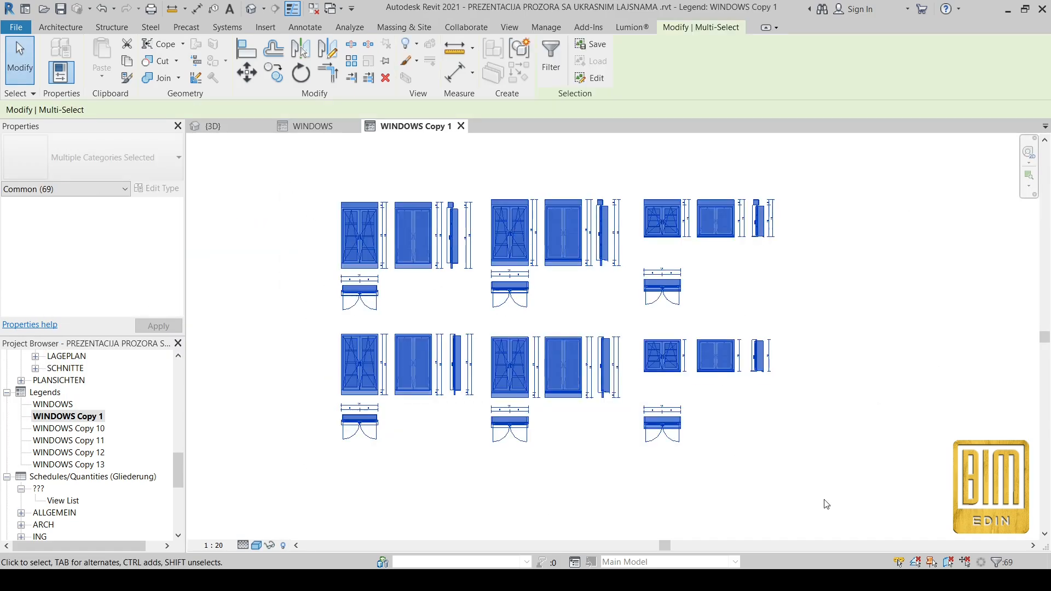
pyautogui.press('Delete')
# - Place four legend components in Section view in a horizontal row in the emptied legend copy
pyautogui.click(305, 27)
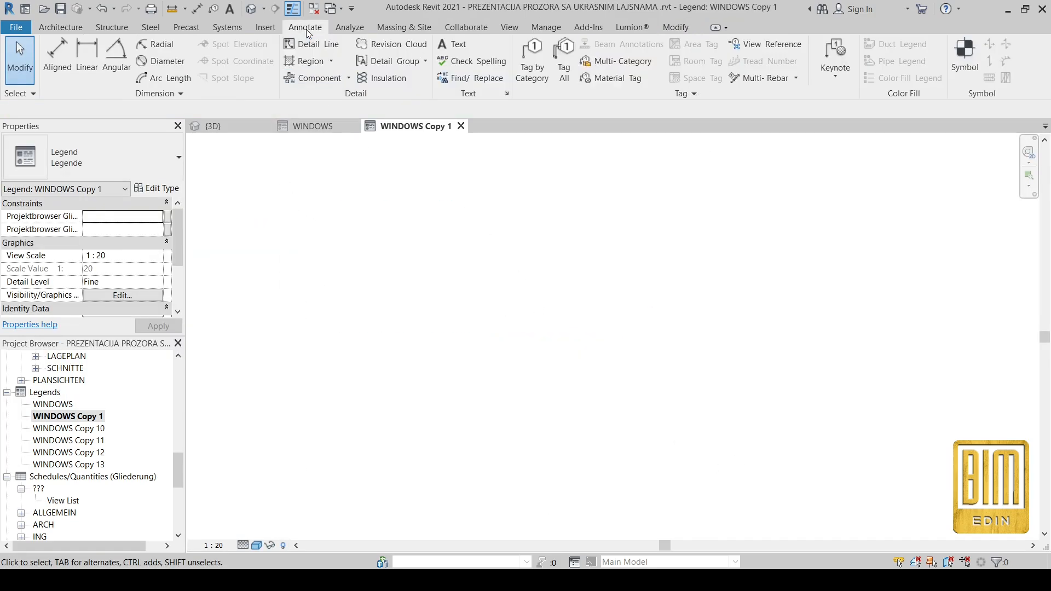
pyautogui.click(314, 76)
pyautogui.click(394, 278)
pyautogui.click(522, 276)
pyautogui.click(674, 276)
pyautogui.click(813, 273)
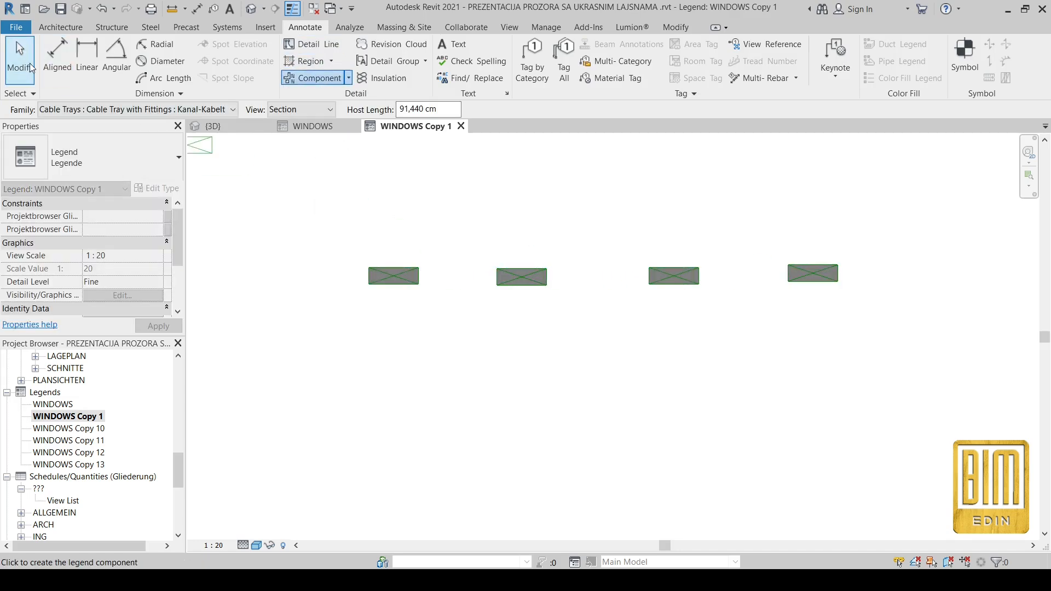
# - Change the first component to FV_1 KRILO+ROL+PRAG_sa lajsnama : Balcony door with Rolling Shutter 100x250 cm
pyautogui.click(31, 67)
pyautogui.click(397, 278)
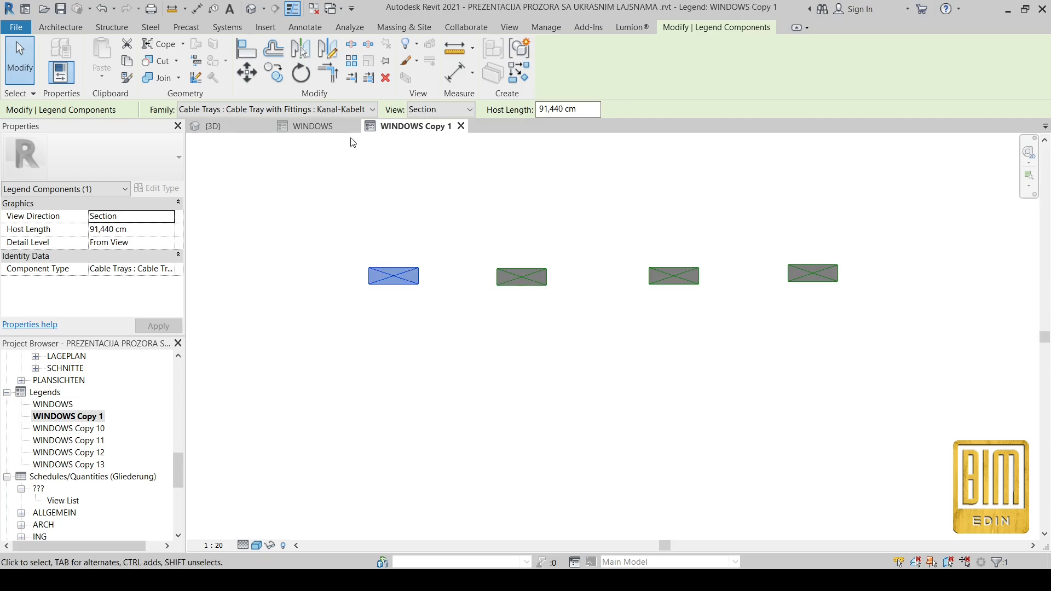
pyautogui.click(335, 109)
pyautogui.scroll(-10, 418, 240)
pyautogui.moveTo(627, 192); pyautogui.dragTo(671, 395)
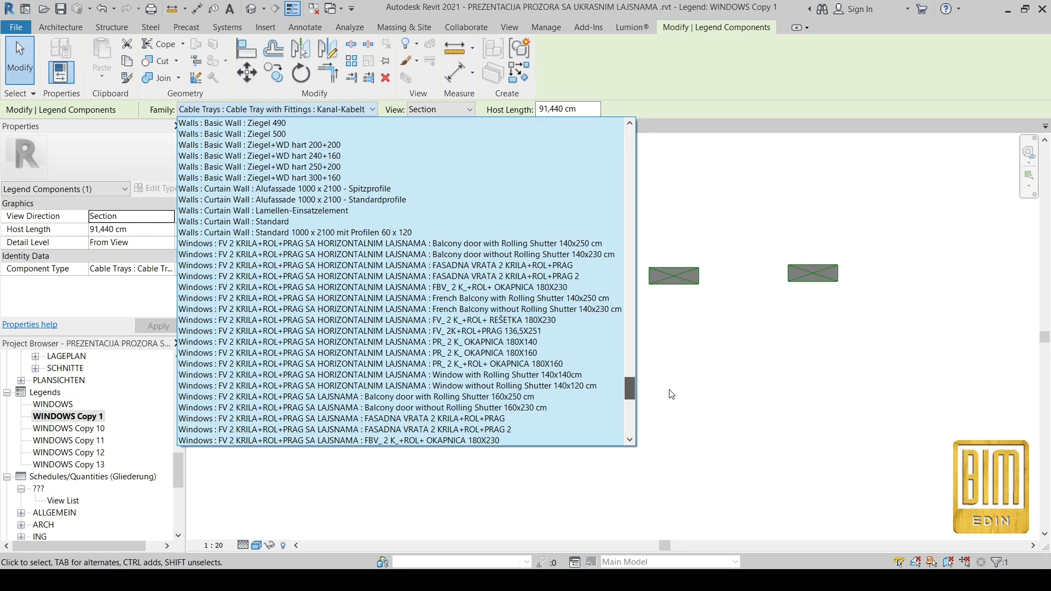
pyautogui.moveTo(672, 394); pyautogui.dragTo(670, 419)
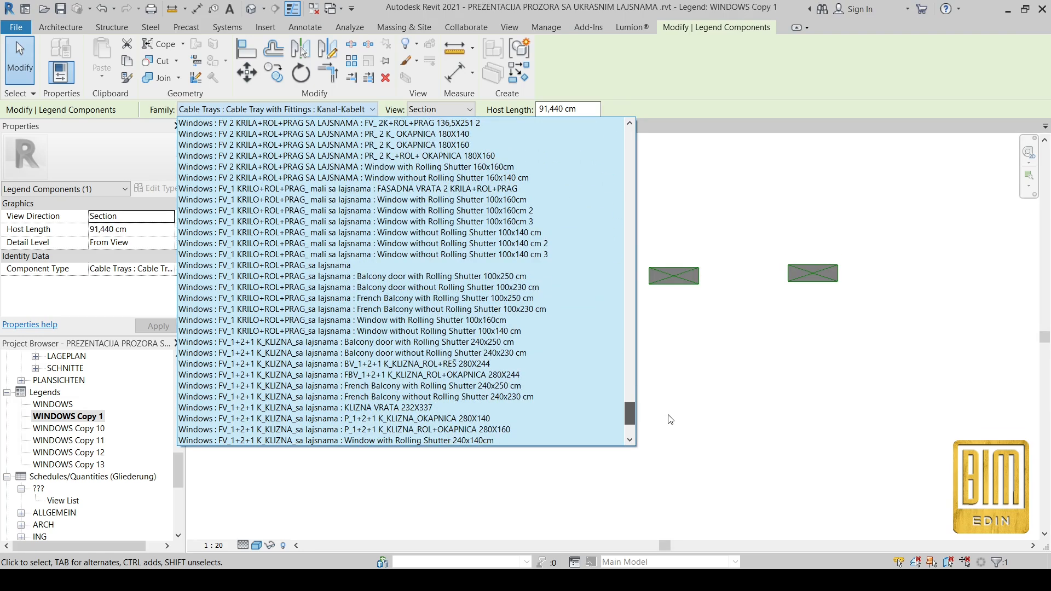
pyautogui.click(468, 275)
pyautogui.scroll(-3, 477, 358)
pyautogui.click(495, 329)
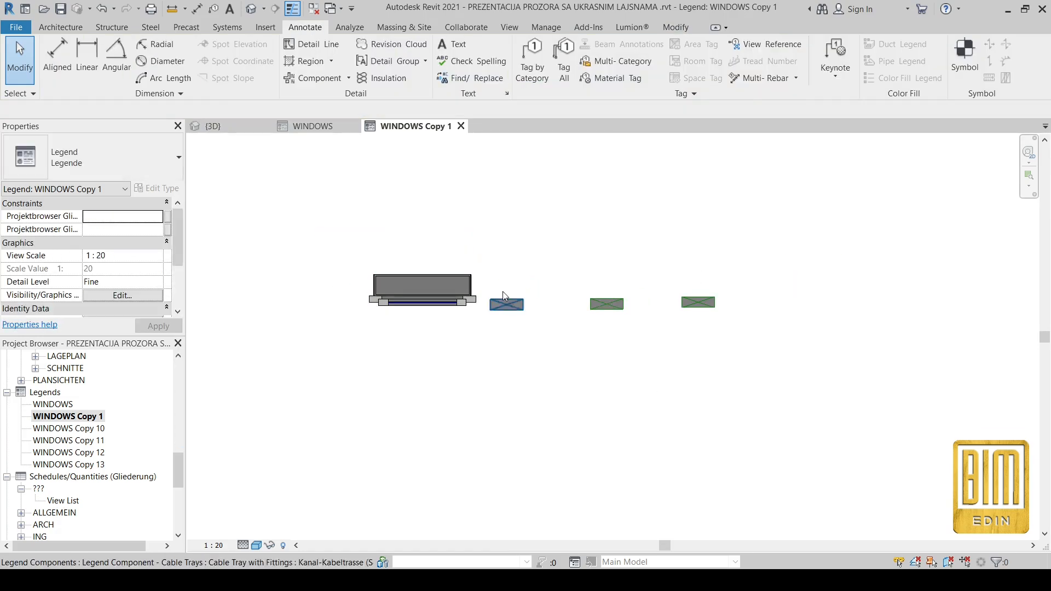
# - Set the legend's visual style to Hidden Line
pyautogui.scroll(4, 463, 286)
pyautogui.click(258, 548)
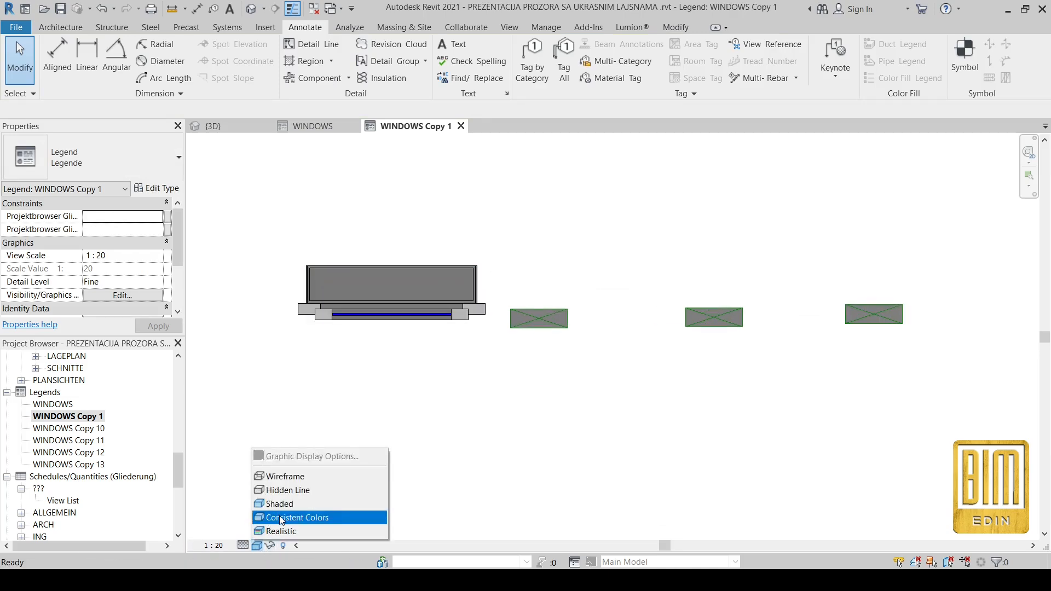
pyautogui.click(288, 490)
pyautogui.scroll(-3, 435, 383)
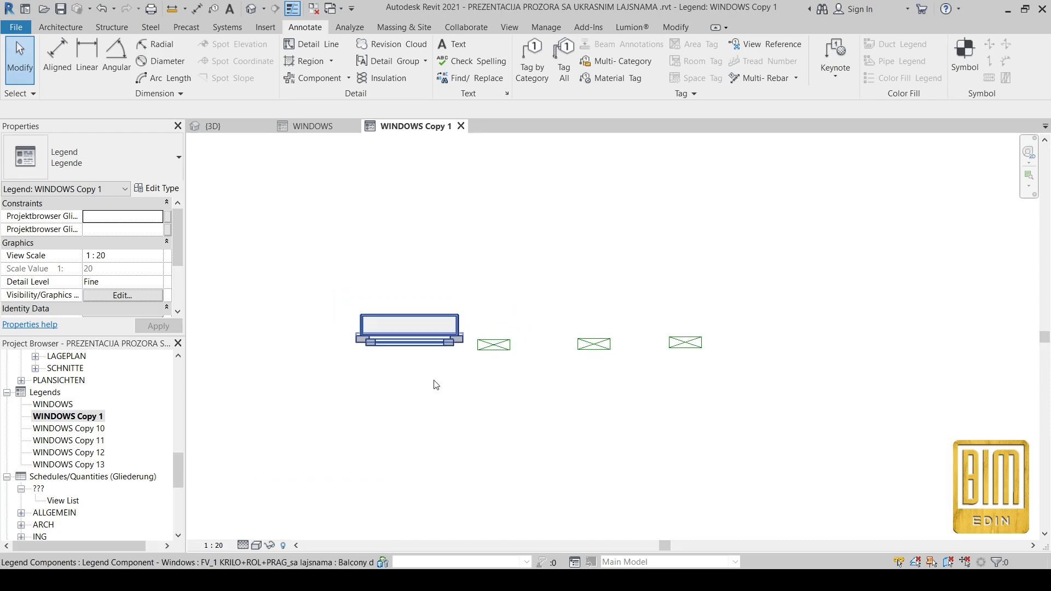
# - Shift the three remaining components away from the balcony door plan and match their type to it
pyautogui.moveTo(783, 287); pyautogui.dragTo(481, 408)
pyautogui.moveTo(492, 344); pyautogui.dragTo(550, 341)
pyautogui.press('m')
pyautogui.press('a')
pyautogui.click(410, 329)
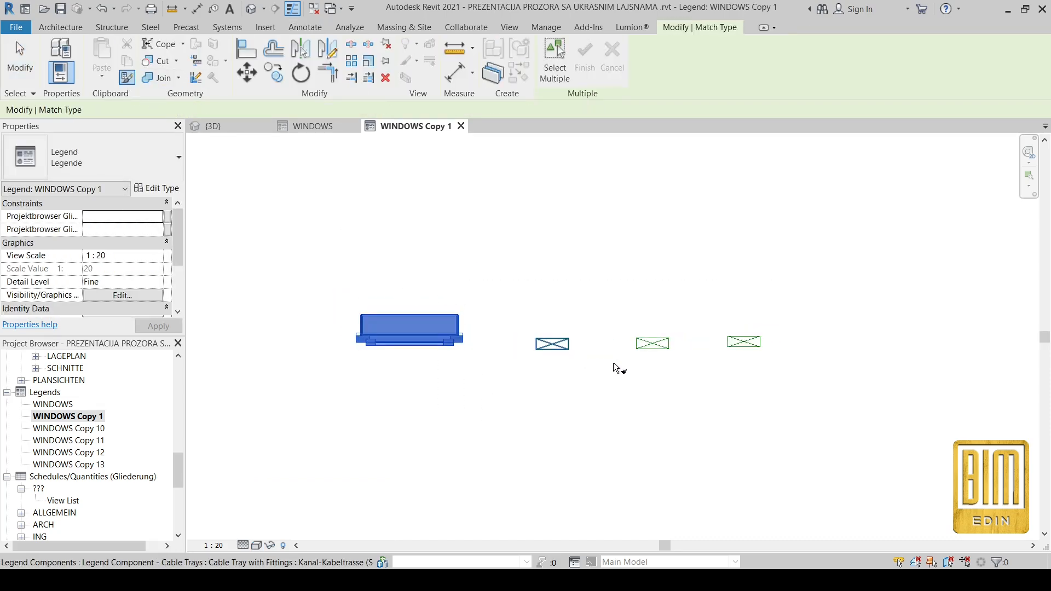
pyautogui.click(552, 344)
pyautogui.click(653, 348)
pyautogui.click(746, 346)
pyautogui.click(21, 80)
pyautogui.scroll(-2, 476, 220)
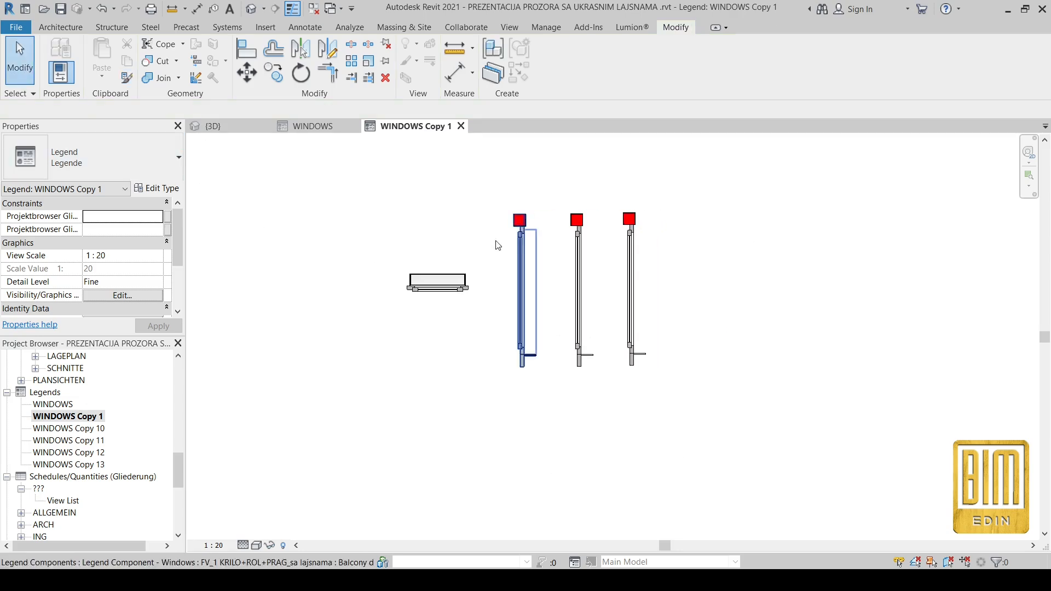
# - Set the second component's view to Elevation : Back and place it directly above the floor plan component
pyautogui.click(522, 272)
pyautogui.click(469, 110)
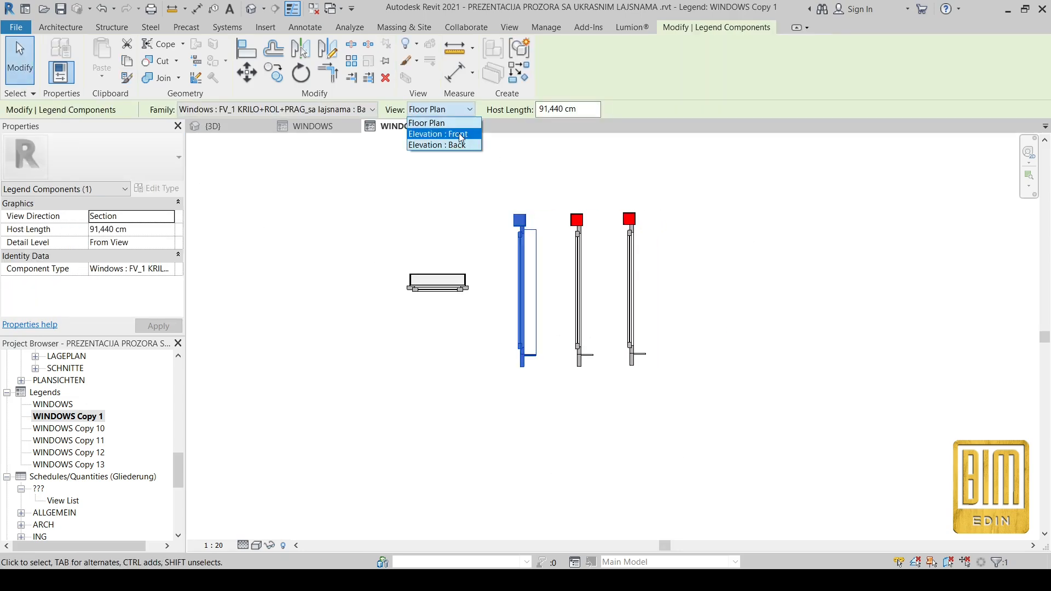
pyautogui.click(438, 146)
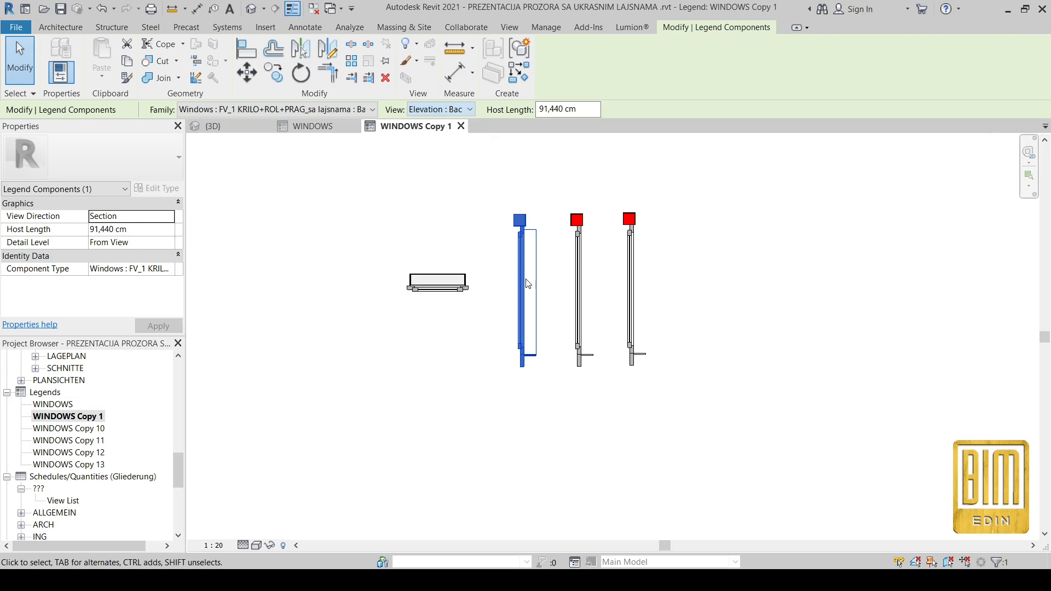
pyautogui.moveTo(526, 282); pyautogui.dragTo(441, 176)
pyautogui.click(491, 386)
pyautogui.scroll(-2, 491, 386)
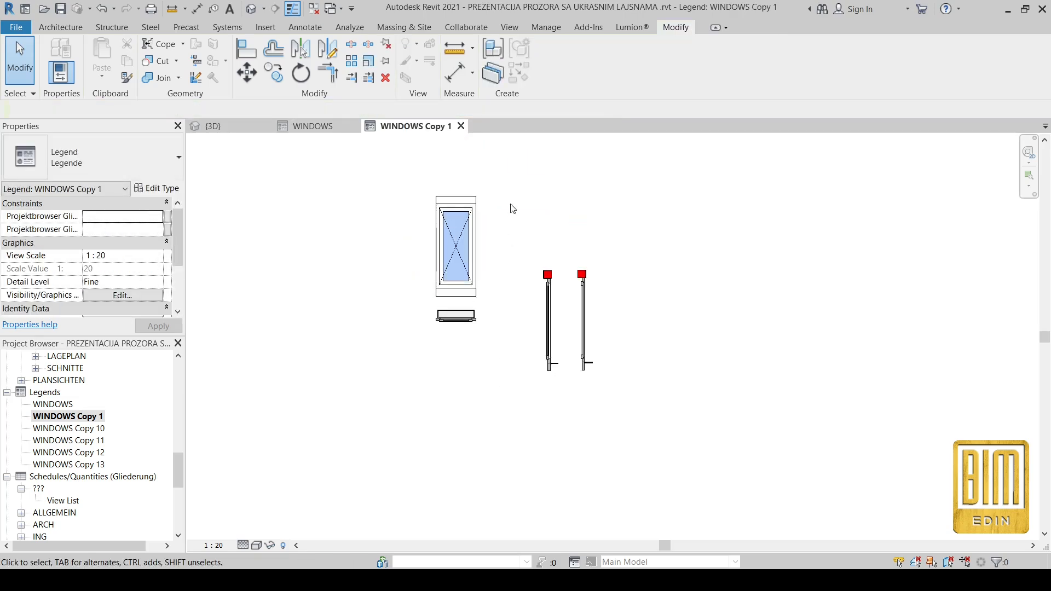
pyautogui.scroll(3, 512, 207)
# - Set the third component's view to Elevation : Front, place it beside the back elevation, and move the section next to it
pyautogui.click(578, 356)
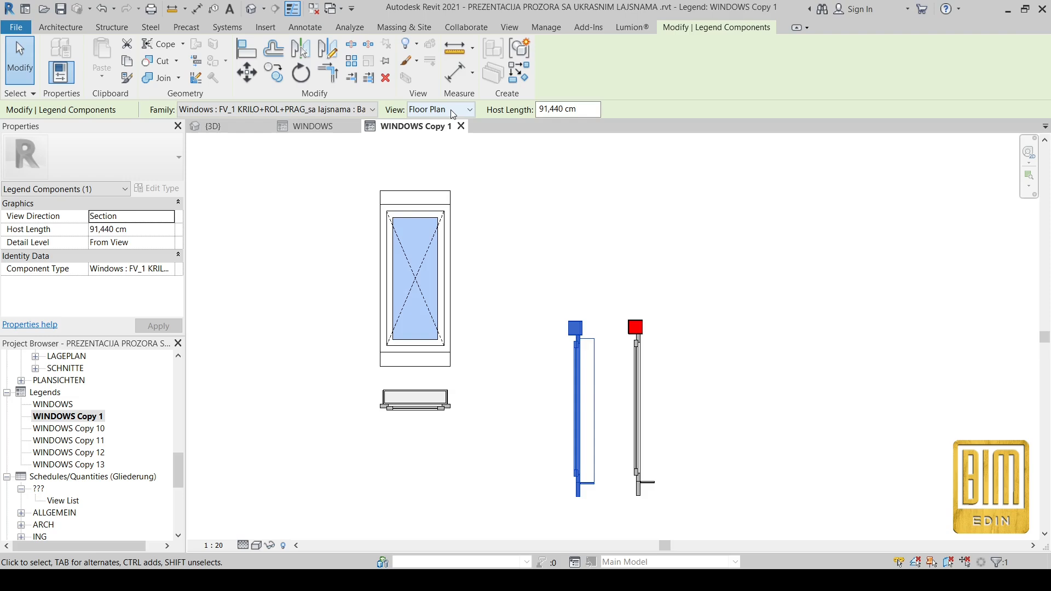
pyautogui.click(454, 113)
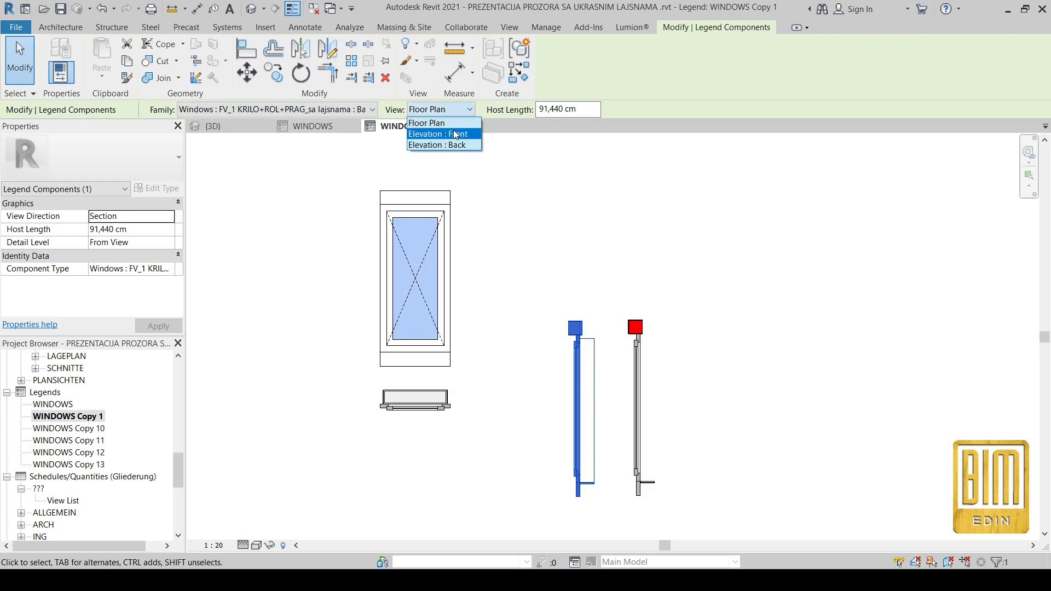
pyautogui.click(435, 133)
pyautogui.moveTo(578, 413); pyautogui.dragTo(513, 283)
pyautogui.moveTo(638, 385); pyautogui.dragTo(585, 256)
pyautogui.scroll(-3, 433, 313)
# - Copy the set of plan, two elevations and section to the right of the original
pyautogui.moveTo(359, 207); pyautogui.dragTo(550, 392)
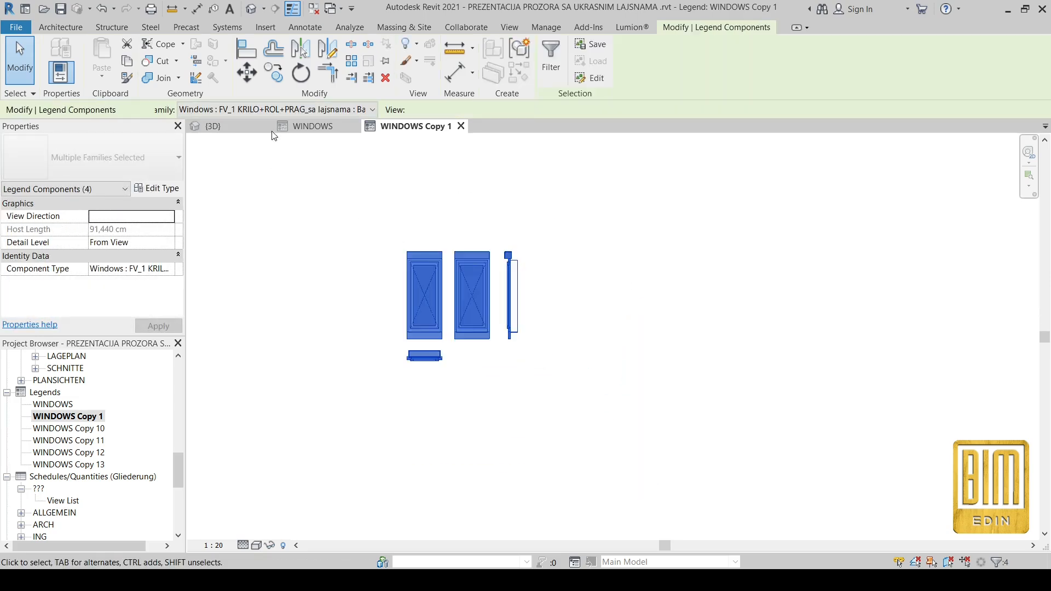
pyautogui.click(273, 73)
pyautogui.click(455, 247)
pyautogui.click(619, 251)
pyautogui.scroll(4, 823, 354)
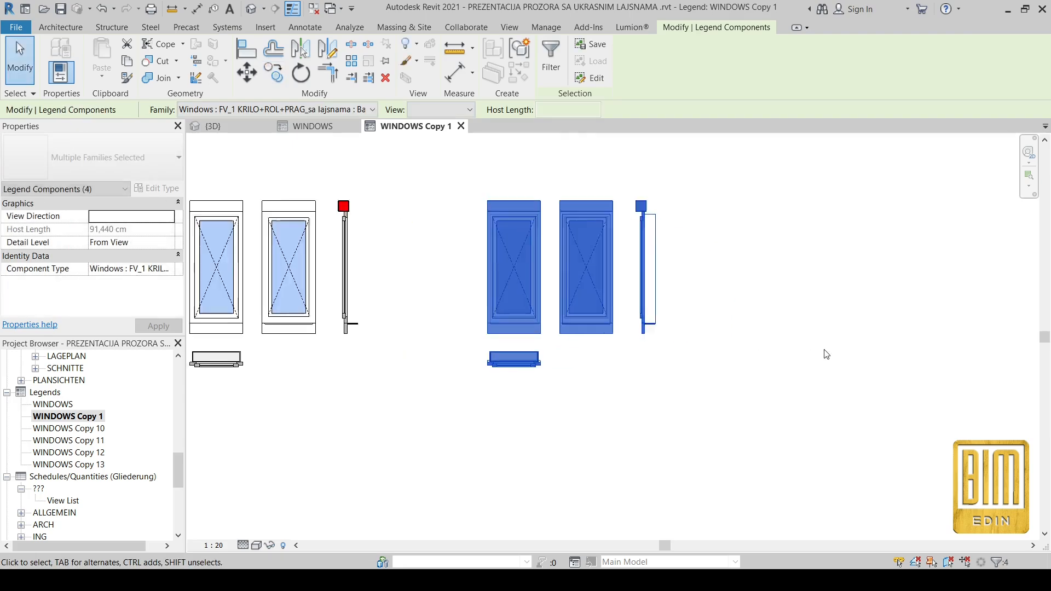
# - Change the copied set's plan to Balcony door without Rolling Shutter 100x230 cm and match its two elevations to that type
pyautogui.click(479, 359)
pyautogui.click(350, 111)
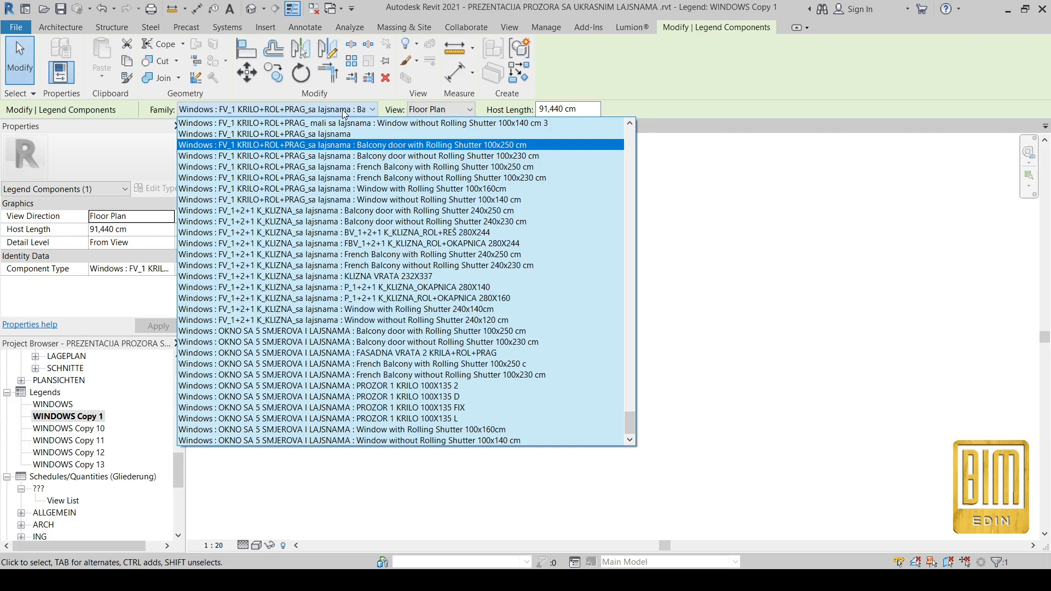
pyautogui.click(379, 156)
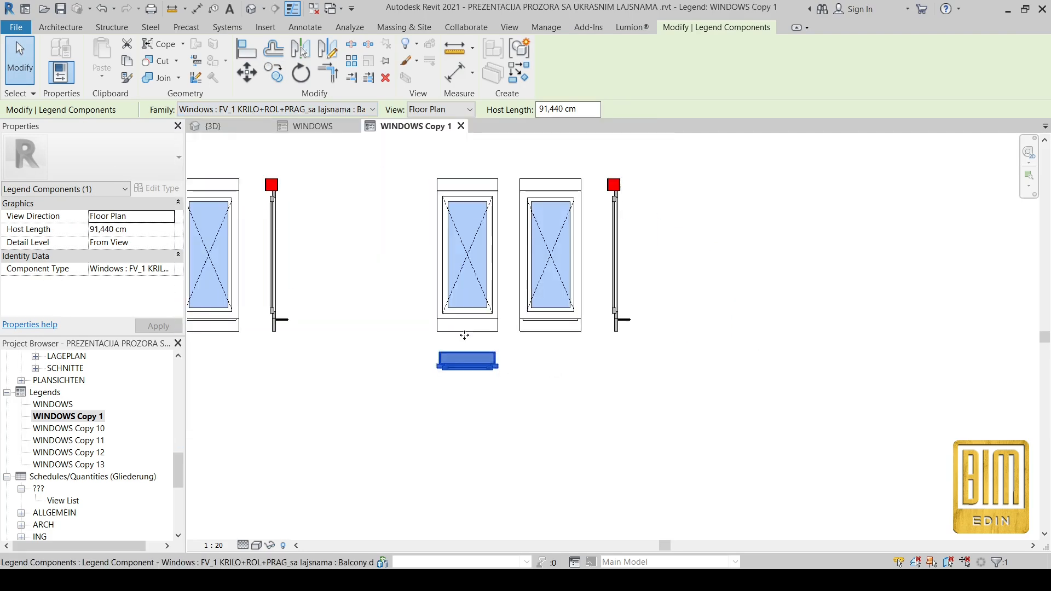
pyautogui.click(128, 81)
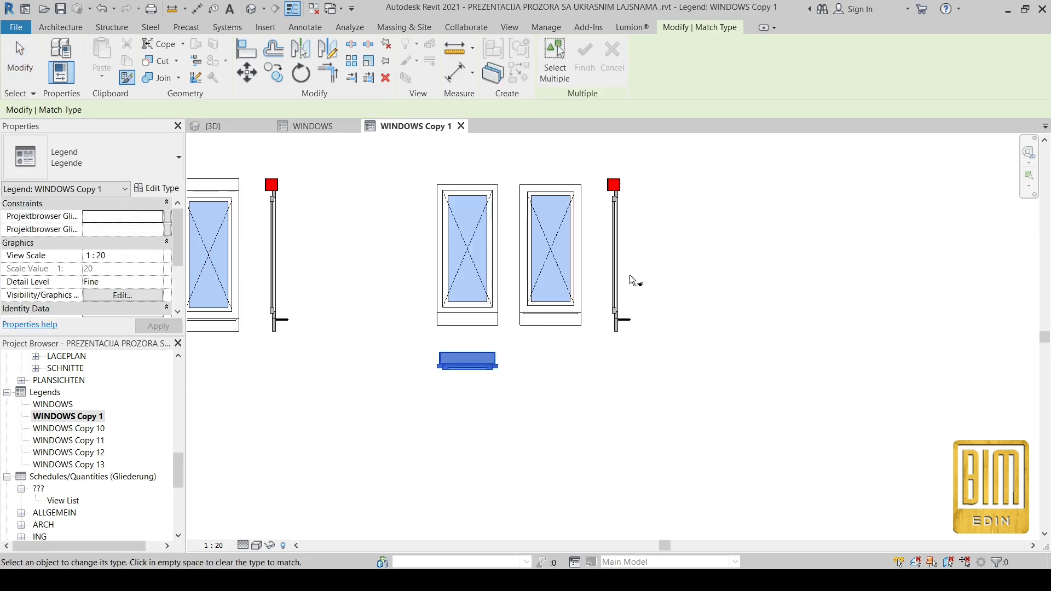
pyautogui.press('Escape')
# - Delete the copied set's section and place a new legend component in Section view beside the elevations
pyautogui.rightClick(623, 239)
pyautogui.click(666, 371)
pyautogui.click(305, 27)
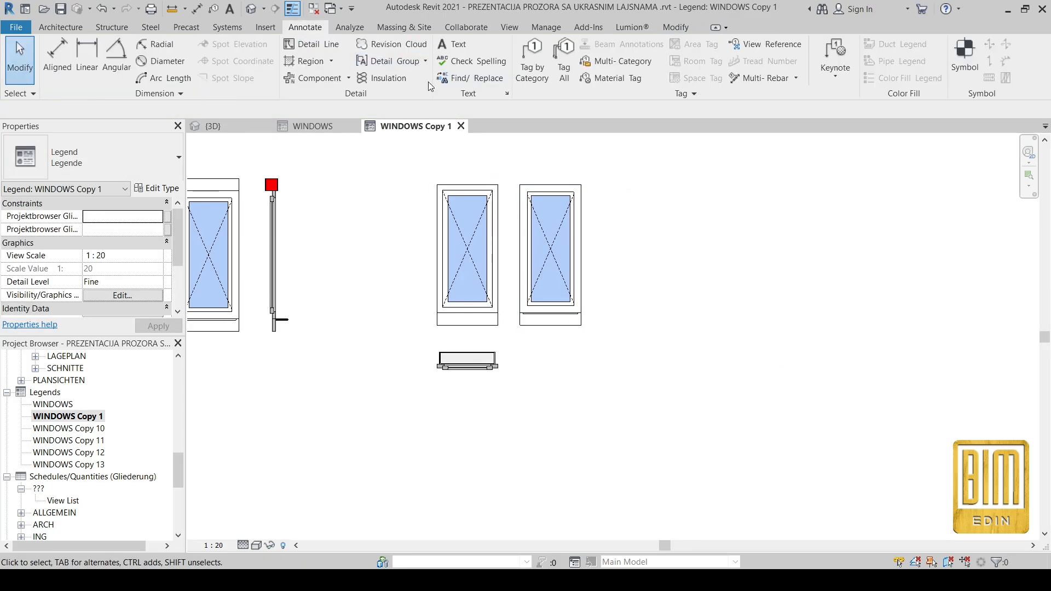
pyautogui.click(314, 77)
pyautogui.scroll(4, 626, 329)
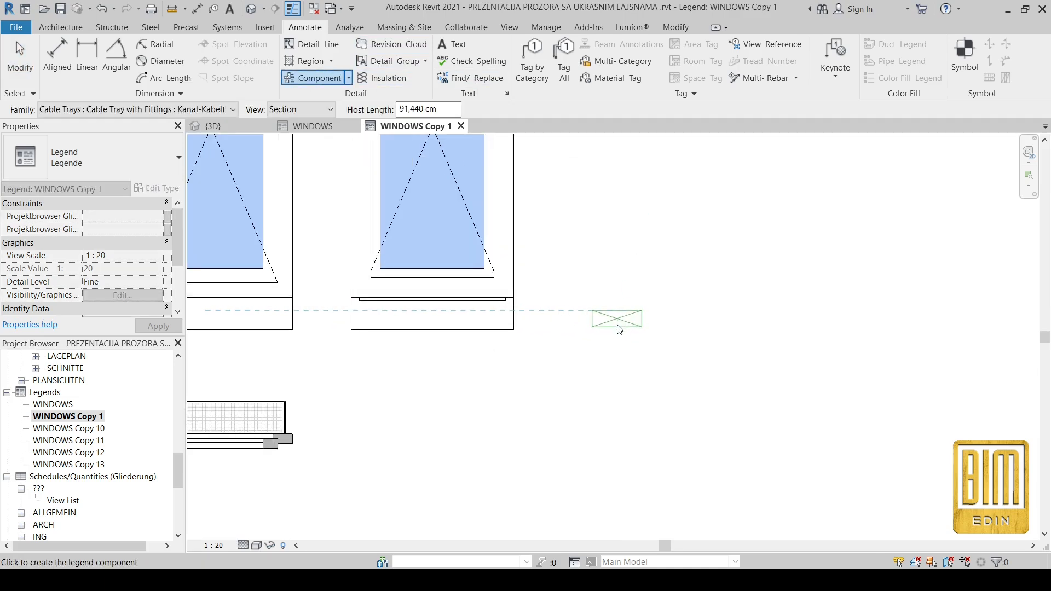
pyautogui.click(623, 327)
pyautogui.press('Escape')
# - Match the new section component to the type of the copied set's floor plan
pyautogui.scroll(-3, 554, 234)
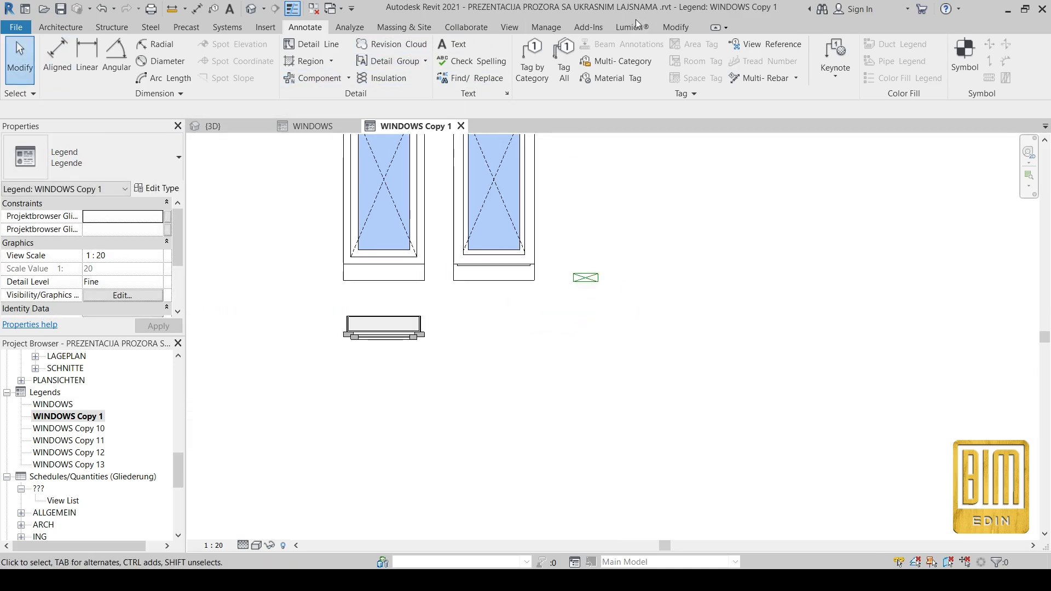
pyautogui.click(675, 27)
pyautogui.click(127, 77)
pyautogui.click(383, 327)
pyautogui.click(586, 279)
pyautogui.scroll(-1, 584, 345)
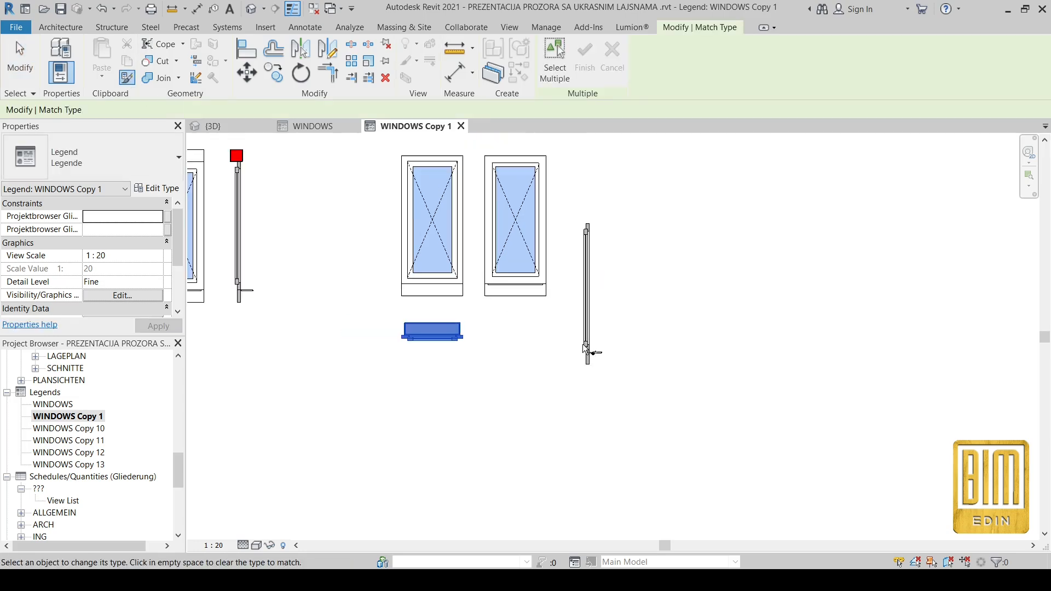
pyautogui.press('Escape')
pyautogui.press('Escape')
# - Move the new section up beside the elevations of the door without shutter so their heights line up
pyautogui.moveTo(588, 310); pyautogui.dragTo(568, 237)
pyautogui.scroll(3, 569, 191)
pyautogui.moveTo(565, 175)
pyautogui.mouseDown()
pyautogui.moveTo(563, 214)
pyautogui.moveTo(562, 192)
pyautogui.mouseUp()
pyautogui.scroll(-3, 564, 256)
pyautogui.click(682, 272)
# - Copy both balcony door sets straight down to form a second row
pyautogui.scroll(-2, 684, 276)
pyautogui.scroll(-1, 630, 257)
pyautogui.moveTo(720, 187); pyautogui.dragTo(344, 355)
pyautogui.click(272, 75)
pyautogui.click(366, 224)
pyautogui.click(367, 352)
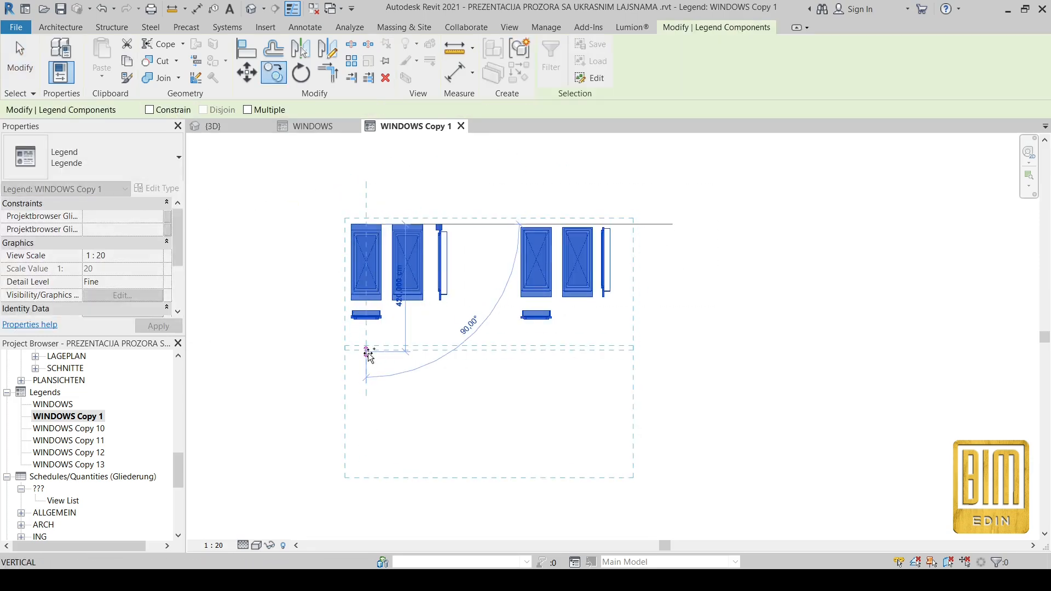
# - Copy the second row of sets straight down to form a third row
pyautogui.scroll(-4, 407, 294)
pyautogui.click(273, 76)
pyautogui.scroll(3, 387, 363)
pyautogui.click(381, 306)
pyautogui.click(382, 411)
pyautogui.press('Escape')
# - Change the plan of the middle row's left set to French Balcony with Rolling Shutter 100x250 cm
pyautogui.scroll(3, 379, 419)
pyautogui.click(383, 334)
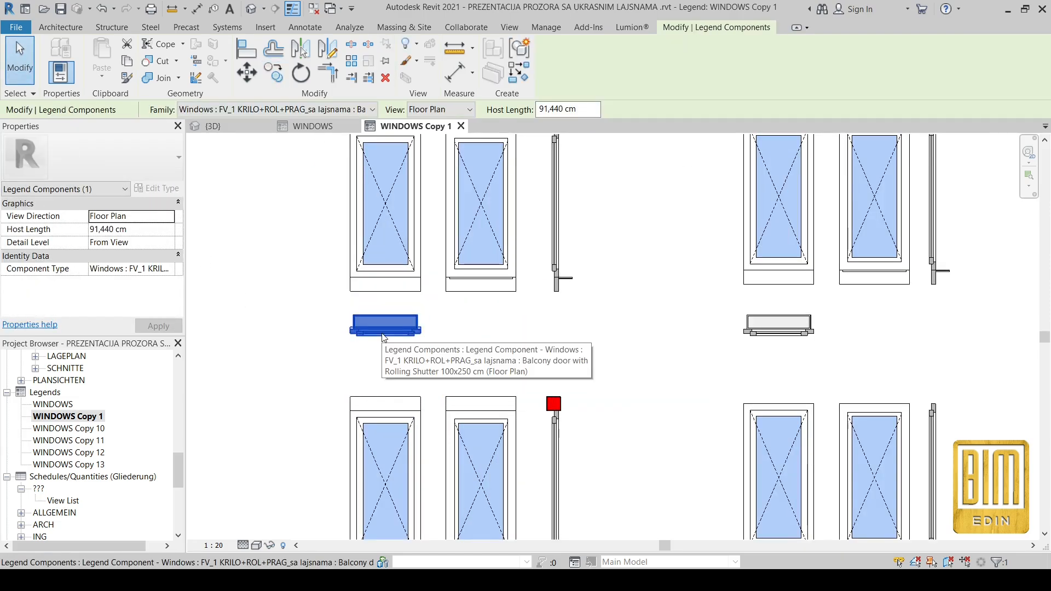
pyautogui.scroll(2, 383, 338)
pyautogui.click(242, 110)
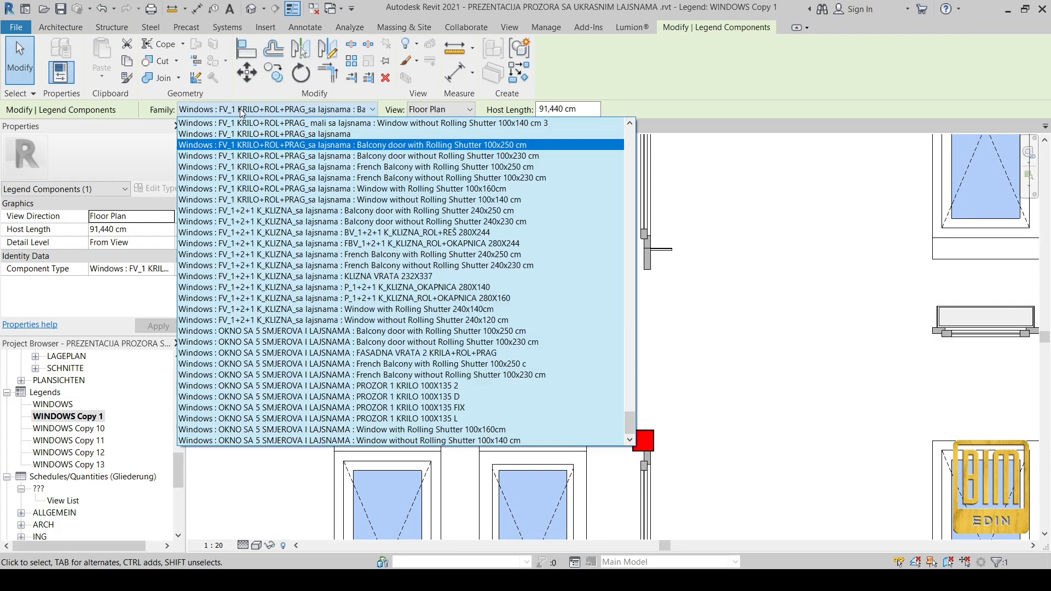
pyautogui.click(300, 166)
pyautogui.scroll(-2, 427, 350)
# - Match that set's two elevations to the French balcony type and delete its old section
pyautogui.click(127, 77)
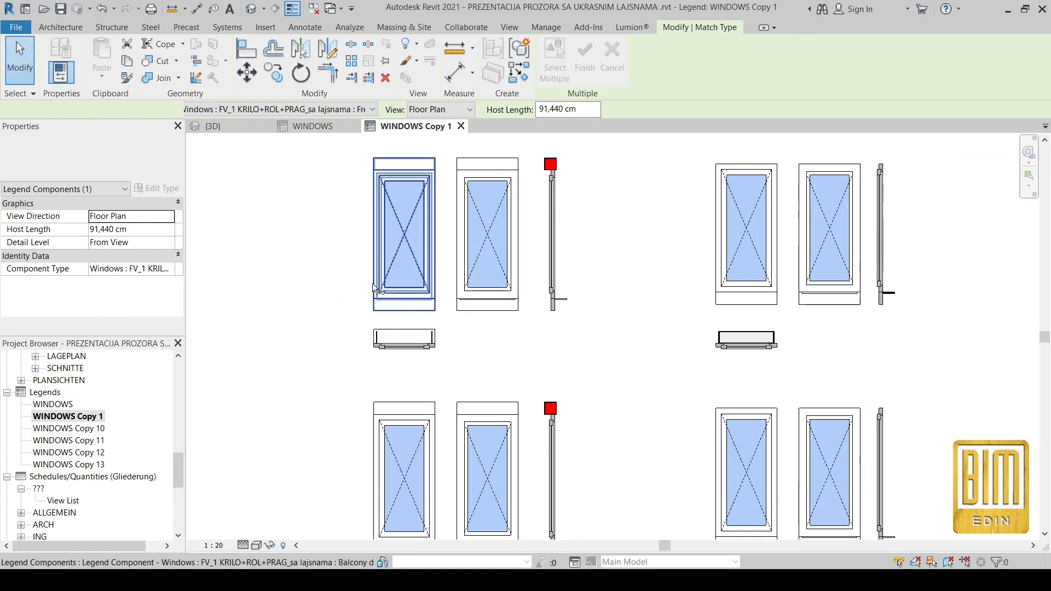
pyautogui.scroll(2, 447, 360)
pyautogui.scroll(-2, 421, 362)
pyautogui.click(377, 334)
pyautogui.click(390, 272)
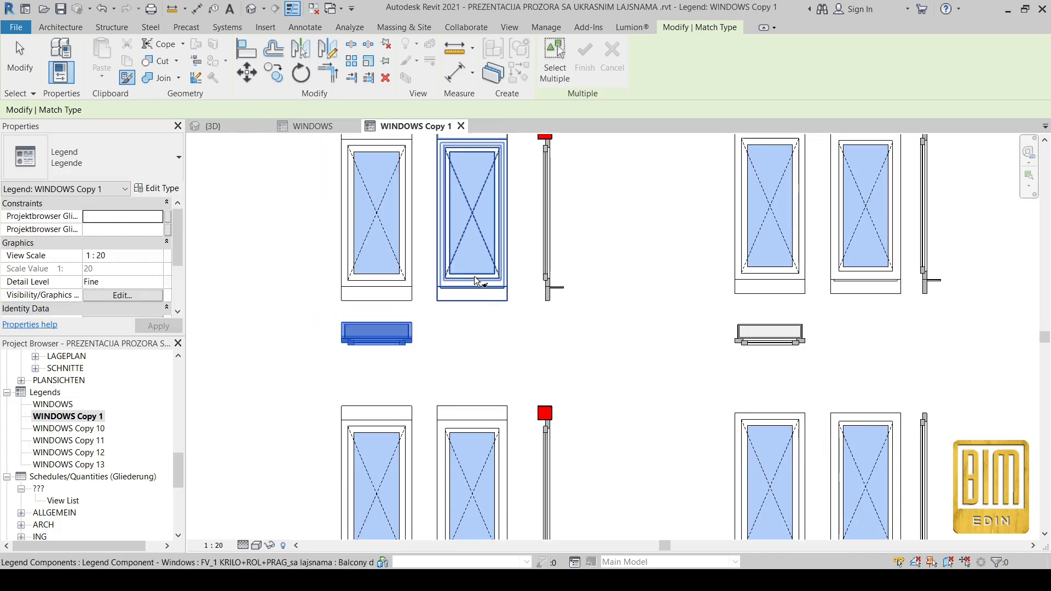
pyautogui.click(479, 284)
pyautogui.scroll(-2, 478, 324)
pyautogui.press('Escape')
pyautogui.scroll(2, 505, 236)
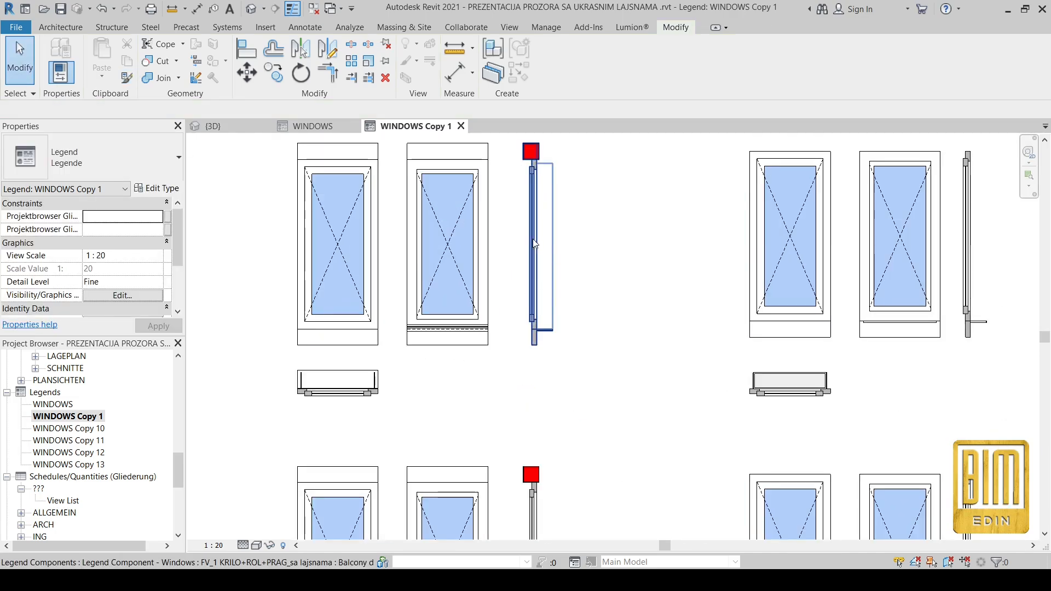
pyautogui.rightClick(531, 236)
pyautogui.click(585, 378)
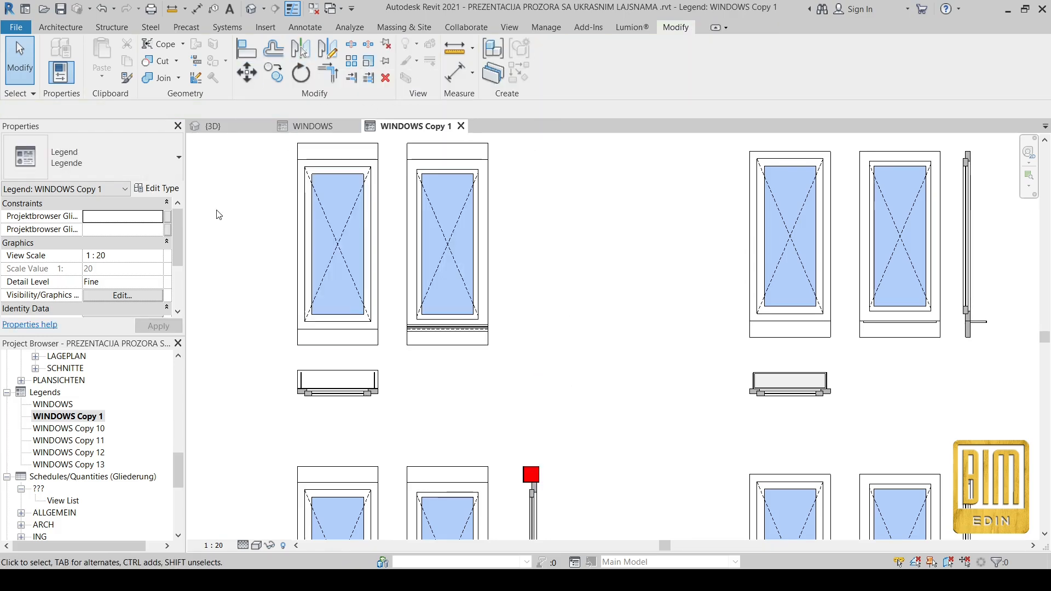
# - Set the host length of the French balcony floor plan component to 90 cm
pyautogui.click(338, 383)
pyautogui.click(141, 229)
pyautogui.write('90')
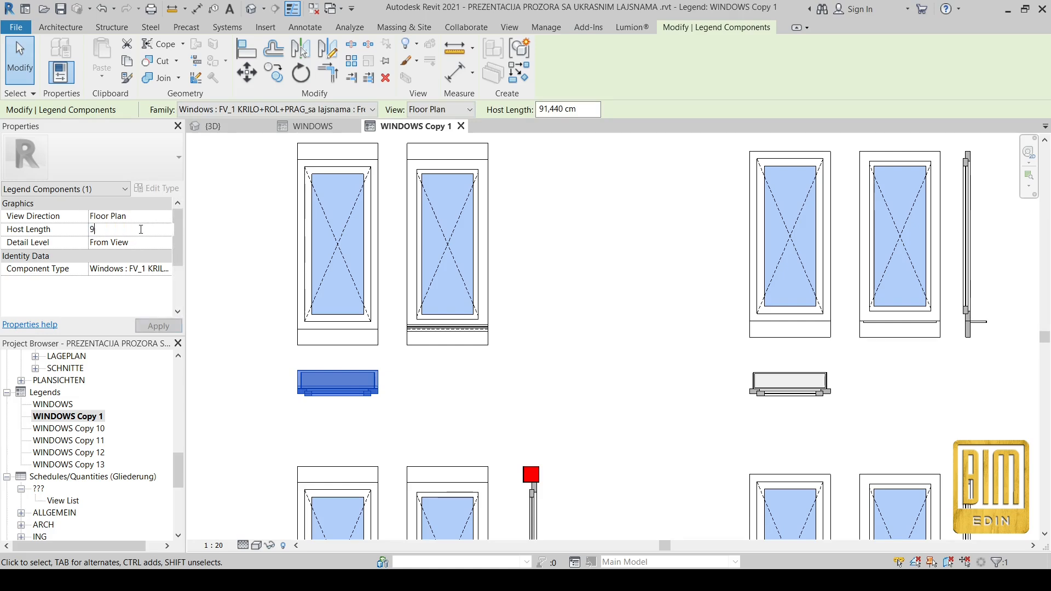
pyautogui.press('Return')
pyautogui.click(644, 405)
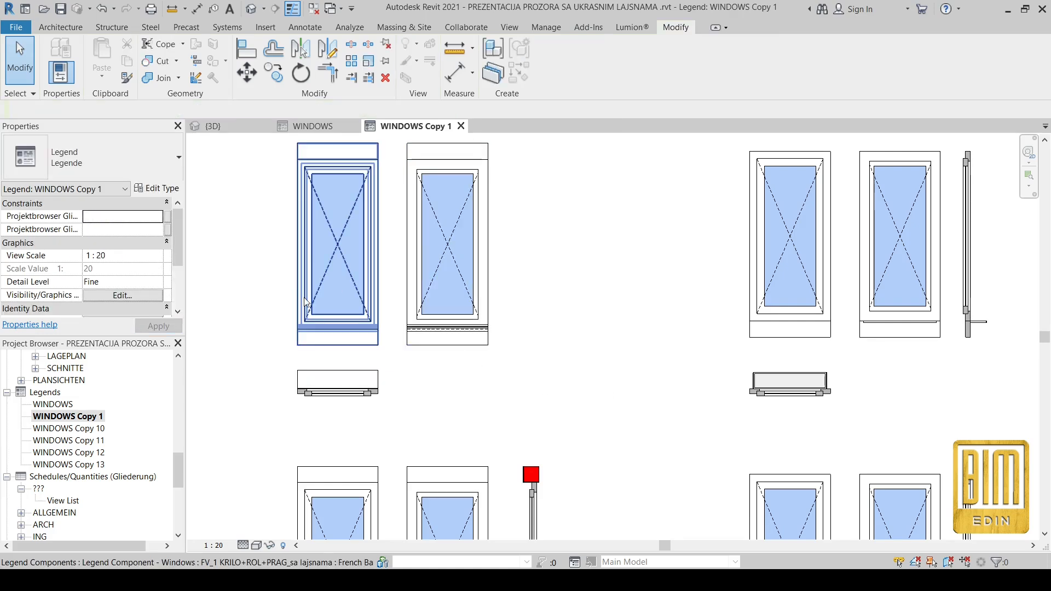
# - Place a new Section view legend component beside the French balcony elevations and match it to the plan's type
pyautogui.scroll(-1, 519, 296)
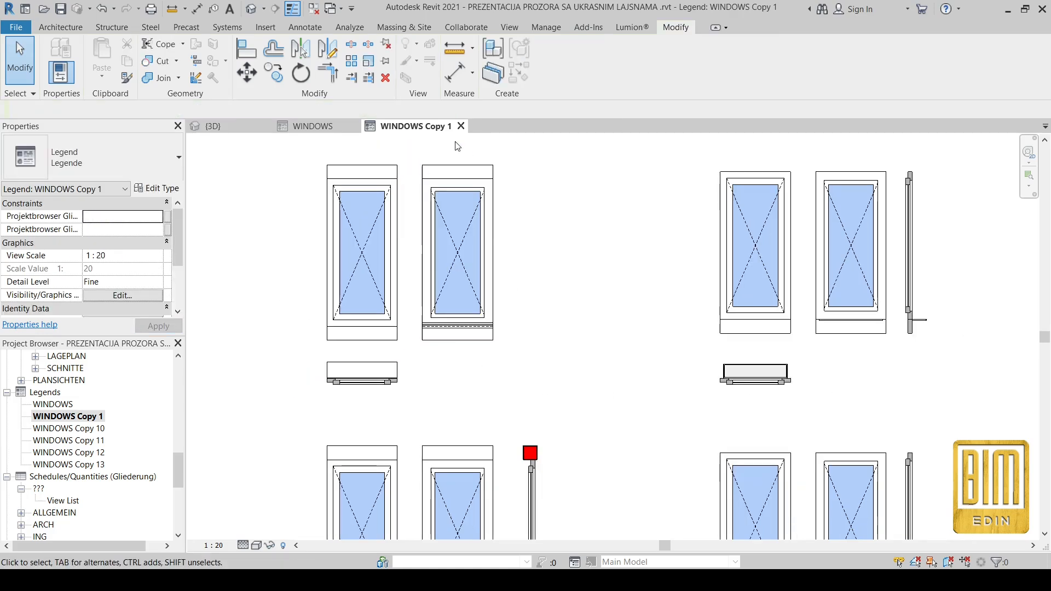
pyautogui.click(305, 27)
pyautogui.click(305, 78)
pyautogui.click(545, 336)
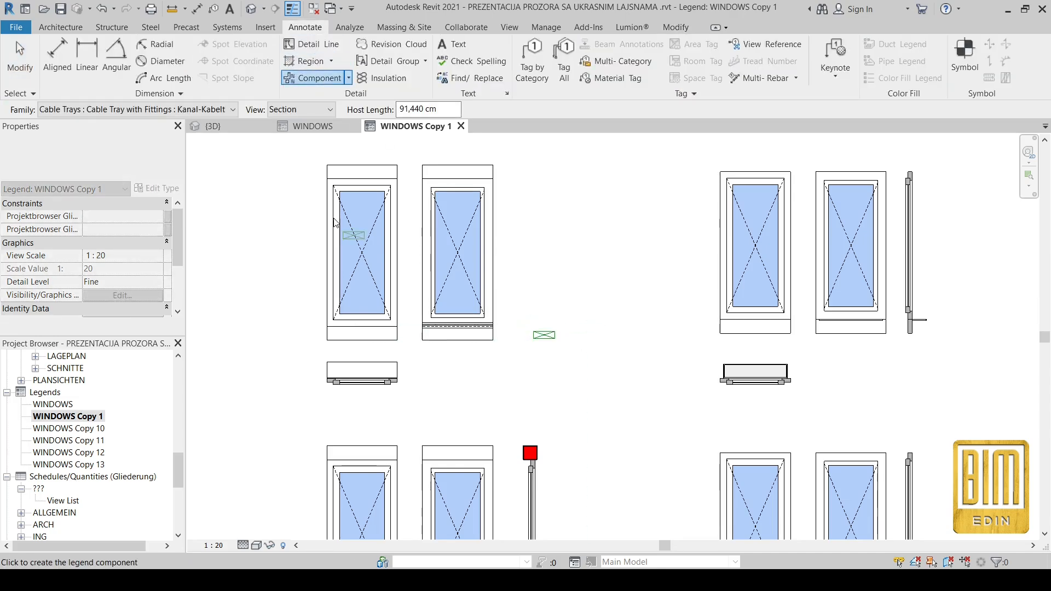
pyautogui.click(676, 27)
pyautogui.click(130, 79)
pyautogui.click(361, 380)
pyautogui.click(544, 335)
pyautogui.press('Escape')
# - Move the French balcony section up so it lines up with the elevations beside it
pyautogui.click(548, 316)
pyautogui.moveTo(549, 316); pyautogui.dragTo(538, 235)
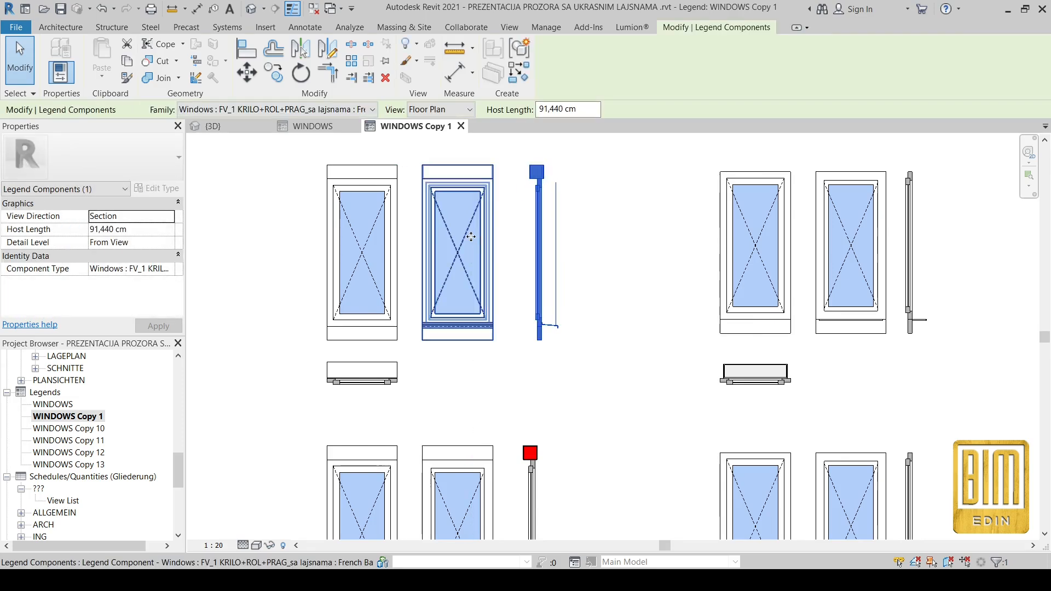
pyautogui.scroll(-2, 459, 245)
pyautogui.click(292, 286)
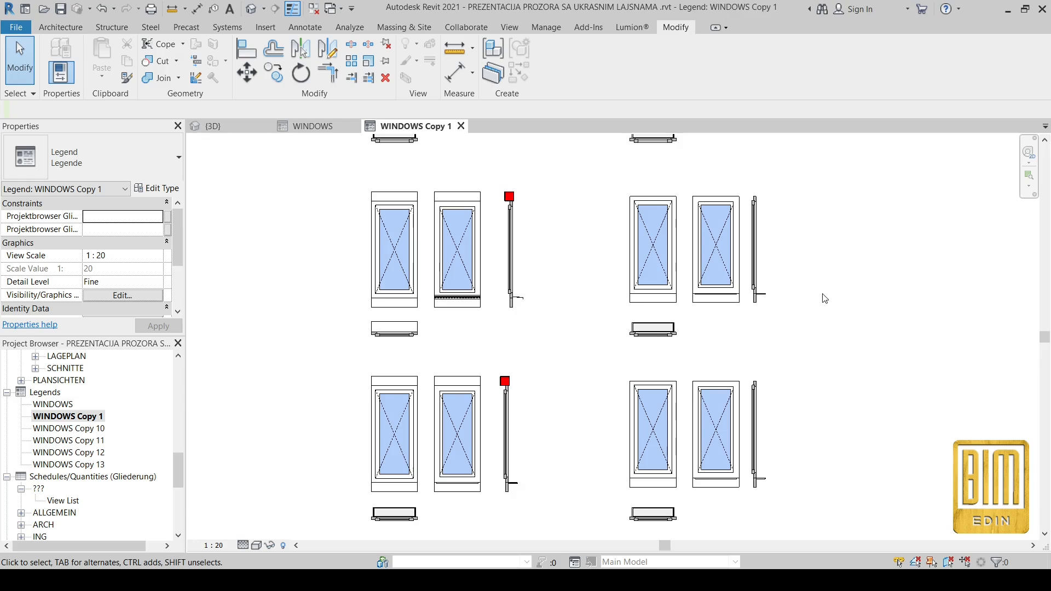
# - Change the next set's balcony door floor plan component to type French Balcony without Rolling Shutter 100x230 cm
pyautogui.scroll(3, 808, 284)
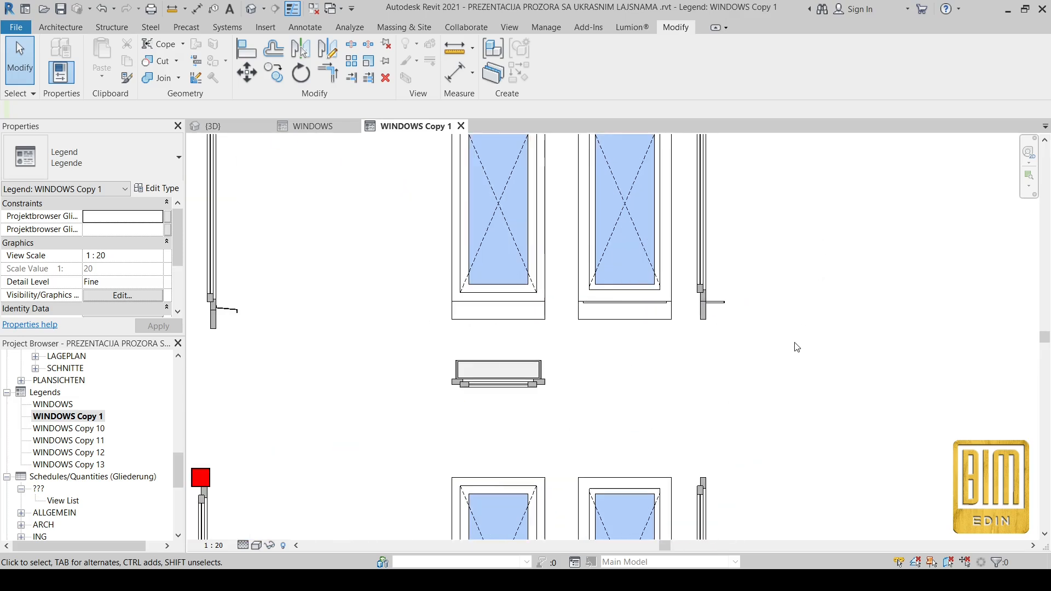
pyautogui.scroll(-2, 580, 365)
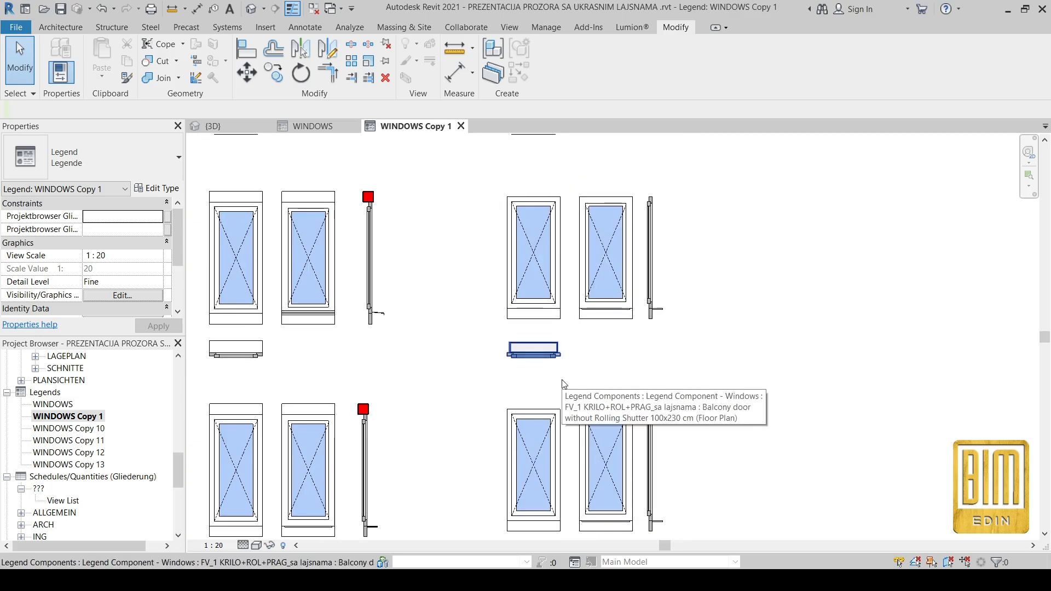
pyautogui.scroll(1, 565, 384)
pyautogui.scroll(1, 565, 384)
pyautogui.click(526, 342)
pyautogui.click(315, 109)
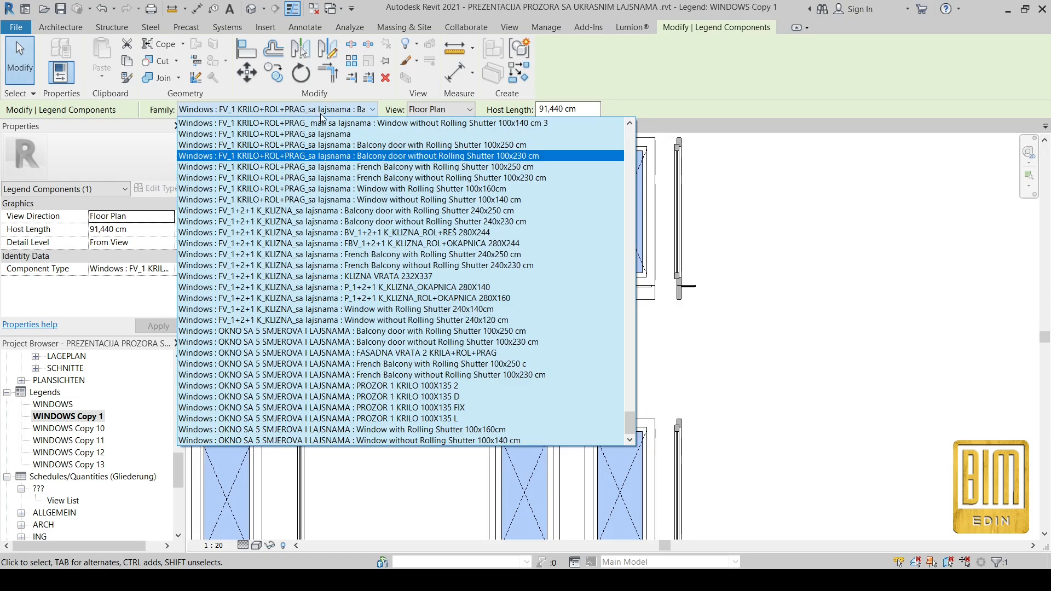
pyautogui.click(437, 180)
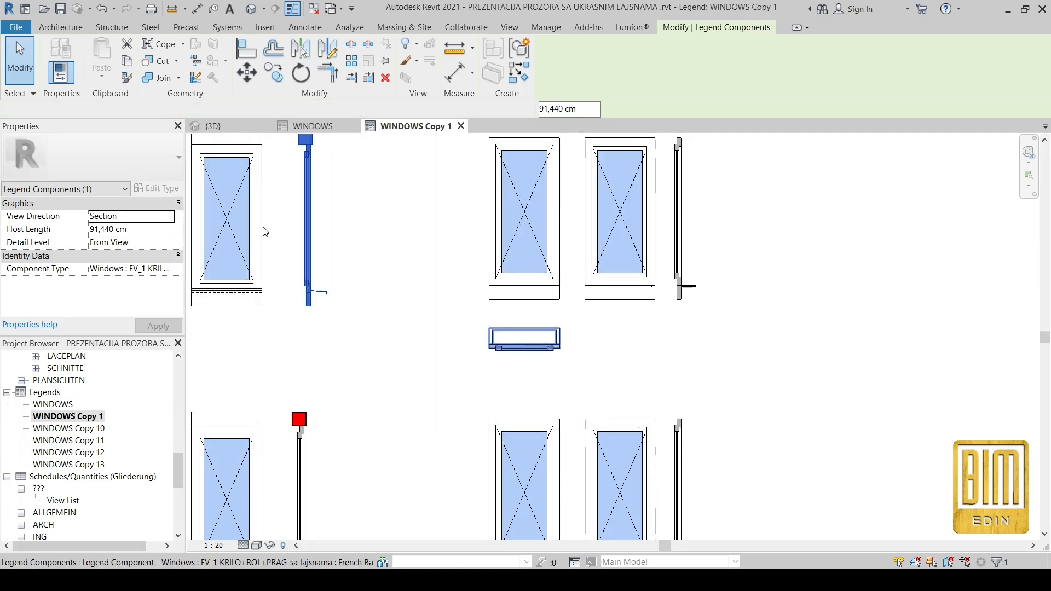
# - Try host lengths of 90 cm and 150 cm on the French balcony without rolling shutter floor plan component
pyautogui.click(149, 229)
pyautogui.write('90')
pyautogui.press('Return')
pyautogui.click(148, 229)
pyautogui.write('150')
pyautogui.press('Return')
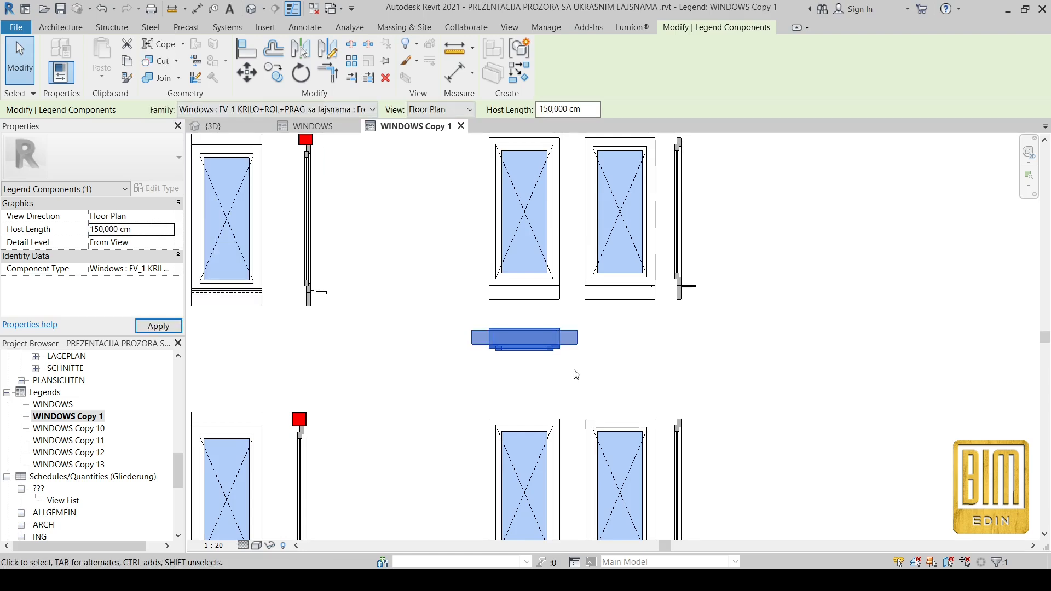
# - Set the host length of the French balcony without rolling shutter floor plan component to 90 cm
pyautogui.click(579, 376)
pyautogui.scroll(3, 553, 352)
pyautogui.click(598, 340)
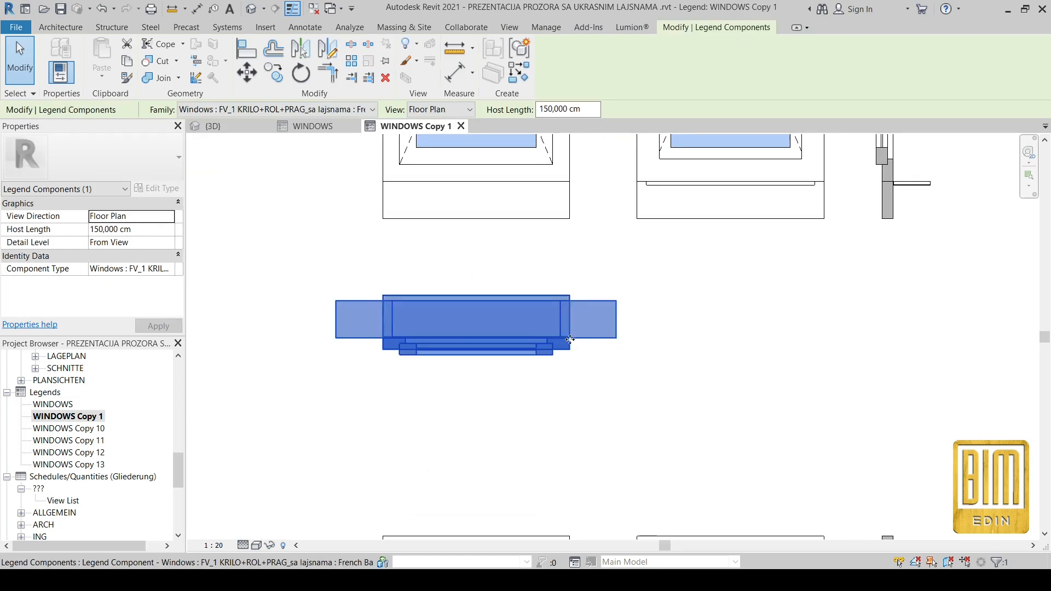
pyautogui.click(152, 230)
pyautogui.write('90')
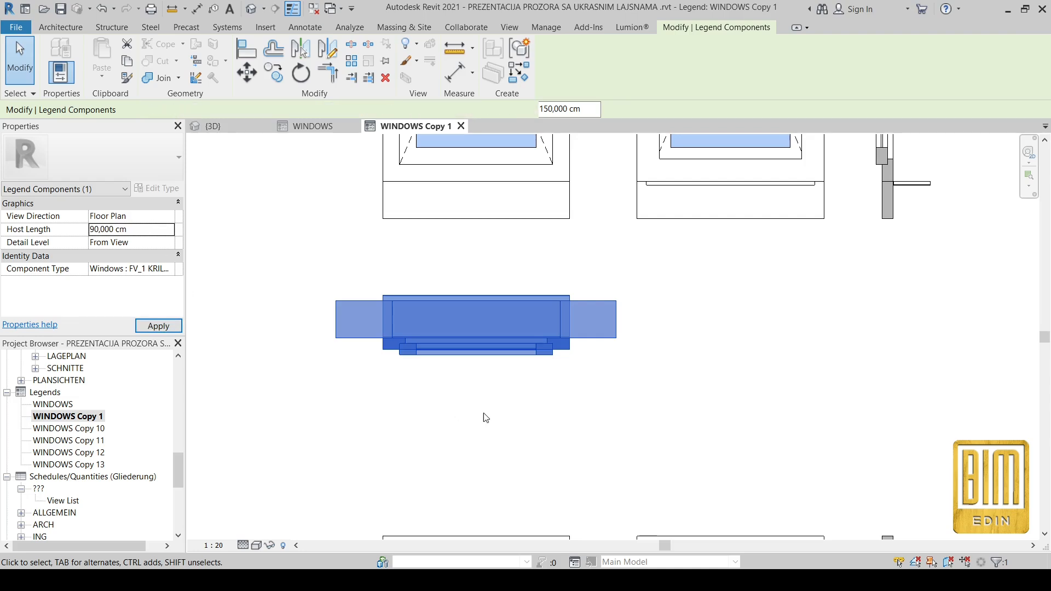
# - Match the set's elevations to the plan's French balcony without rolling shutter type and delete the old balcony door section
pyautogui.write('ma')
pyautogui.scroll(-4, 580, 350)
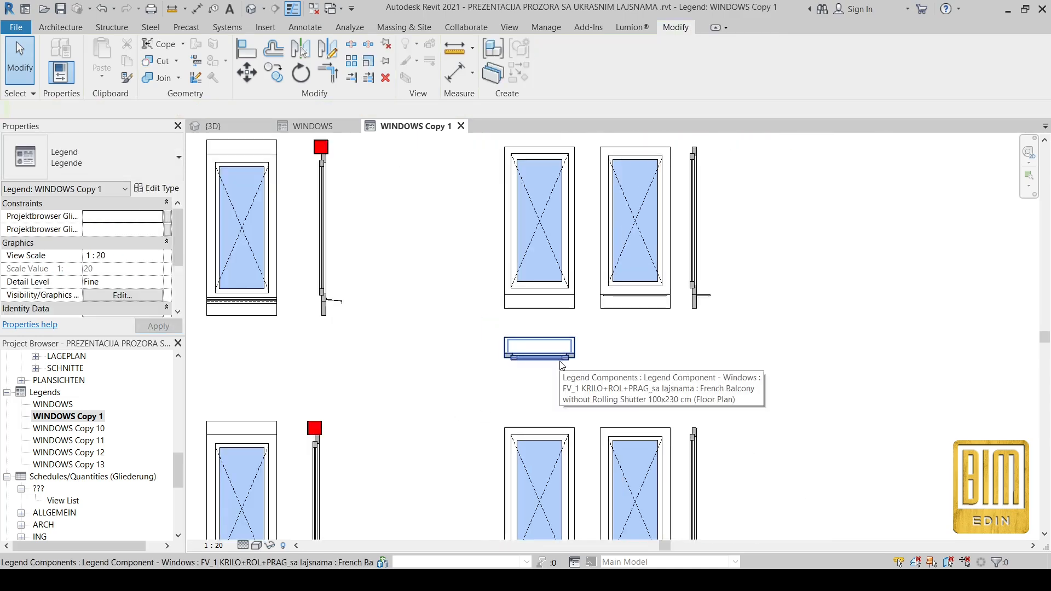
pyautogui.click(532, 342)
pyautogui.click(633, 300)
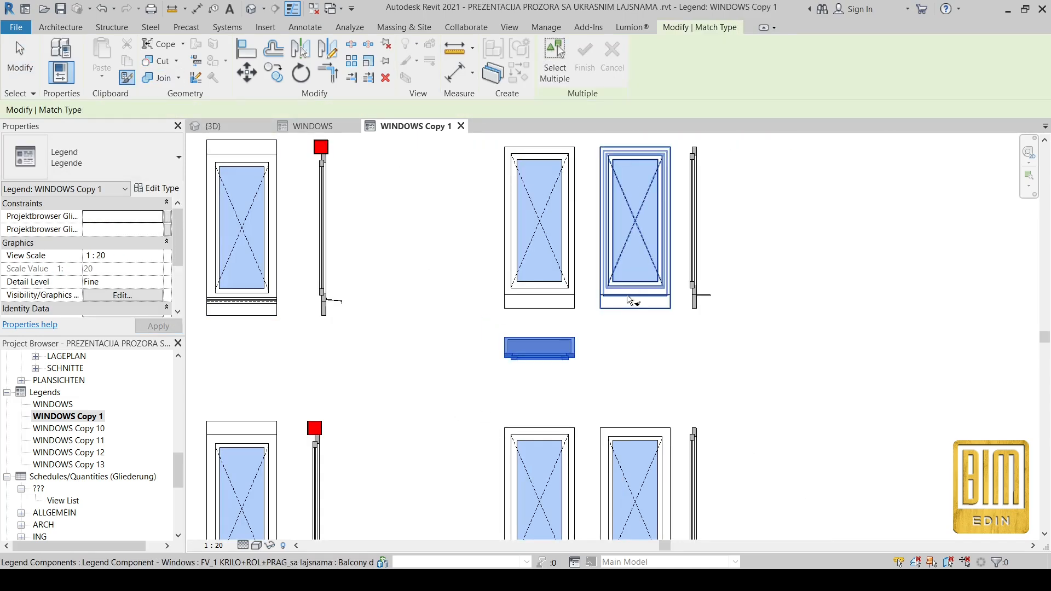
pyautogui.press('Escape')
pyautogui.press('Escape')
pyautogui.click(694, 230)
pyautogui.rightClick(695, 233)
pyautogui.click(722, 370)
# - Place a Section view legend component beside the elevations and match it to the French balcony without rolling shutter plan
pyautogui.click(305, 28)
pyautogui.click(319, 78)
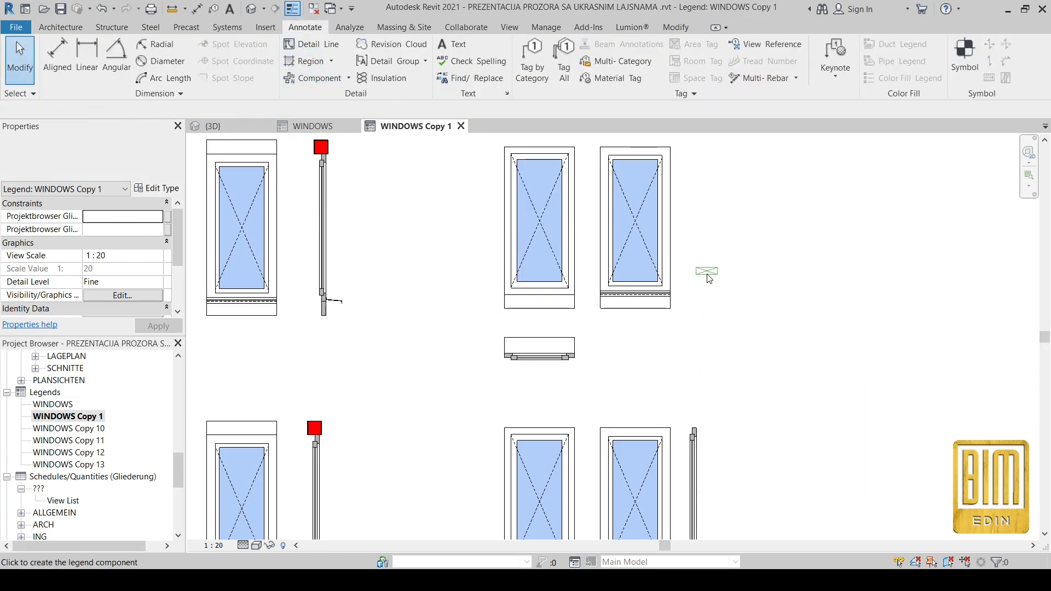
pyautogui.click(714, 303)
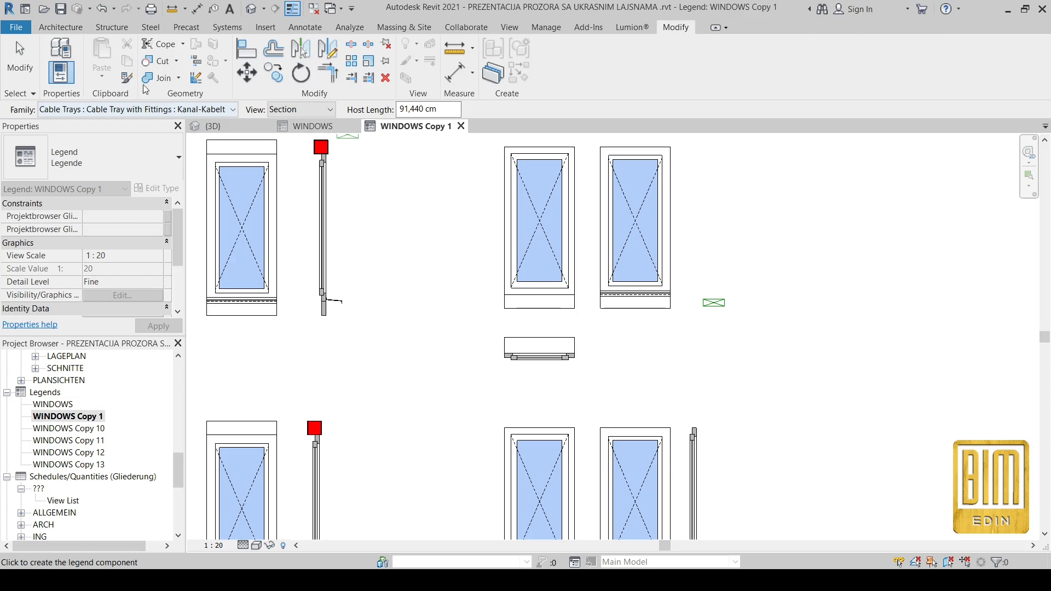
pyautogui.press('m')
pyautogui.press('a')
pyautogui.click(552, 352)
pyautogui.click(714, 303)
pyautogui.press('Escape')
pyautogui.press('Escape')
# - Move the French balcony without rolling shutter section up level with its elevations
pyautogui.click(715, 324)
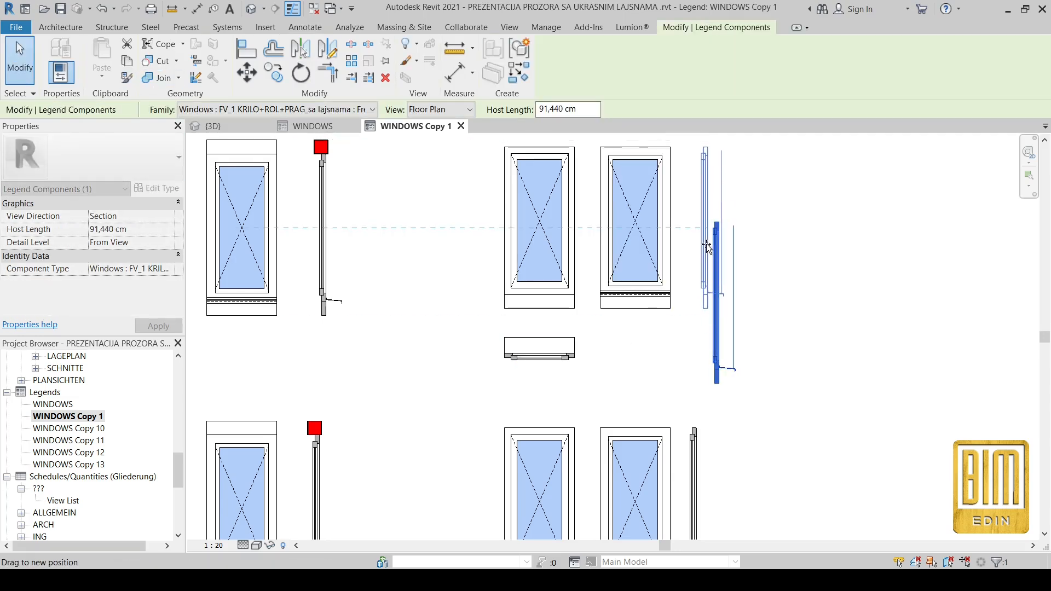
pyautogui.scroll(-3, 708, 247)
pyautogui.press('Escape')
# - Change the next set's floor plan component to Window with Rolling Shutter 100x160cm and set its host length to 90 cm
pyautogui.scroll(4, 340, 469)
pyautogui.click(405, 444)
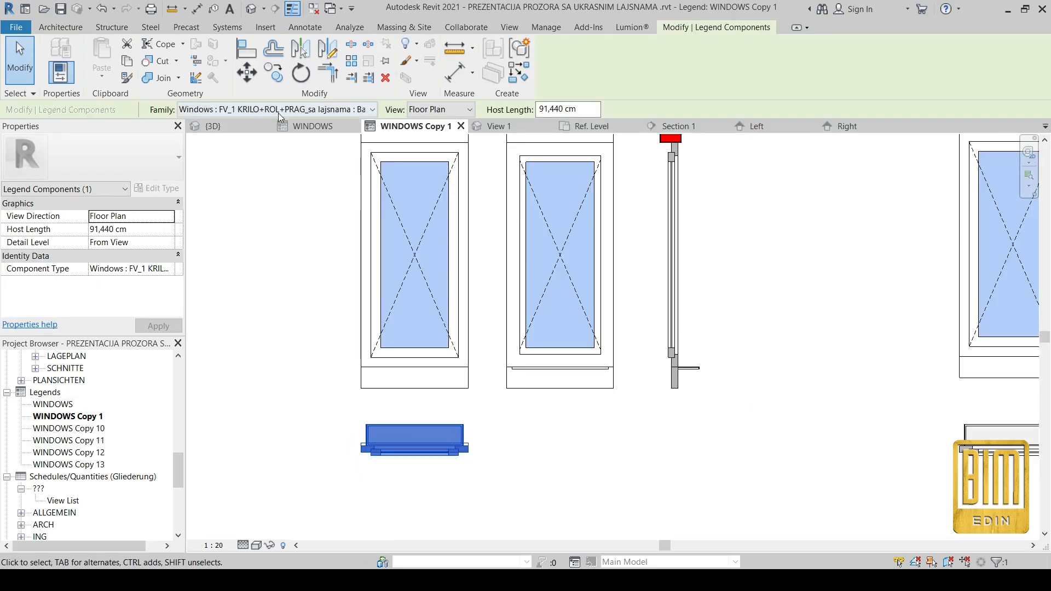
pyautogui.click(350, 109)
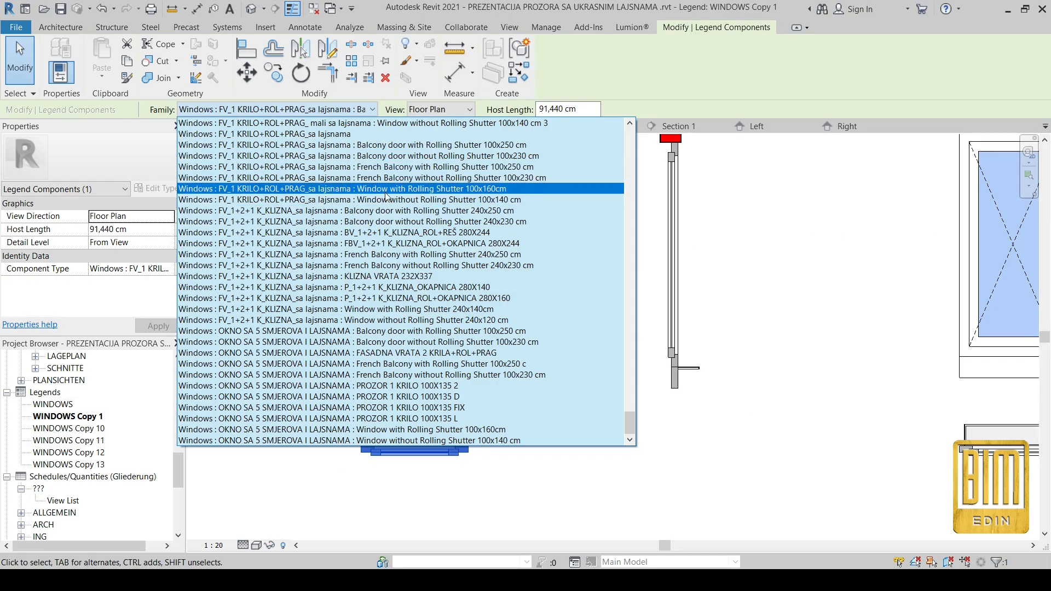
pyautogui.click(356, 199)
pyautogui.click(149, 229)
pyautogui.write('90')
pyautogui.click(317, 408)
# - Match the set's two elevations to the plan's window with rolling shutter type and delete the old balcony door section
pyautogui.click(399, 453)
pyautogui.click(124, 78)
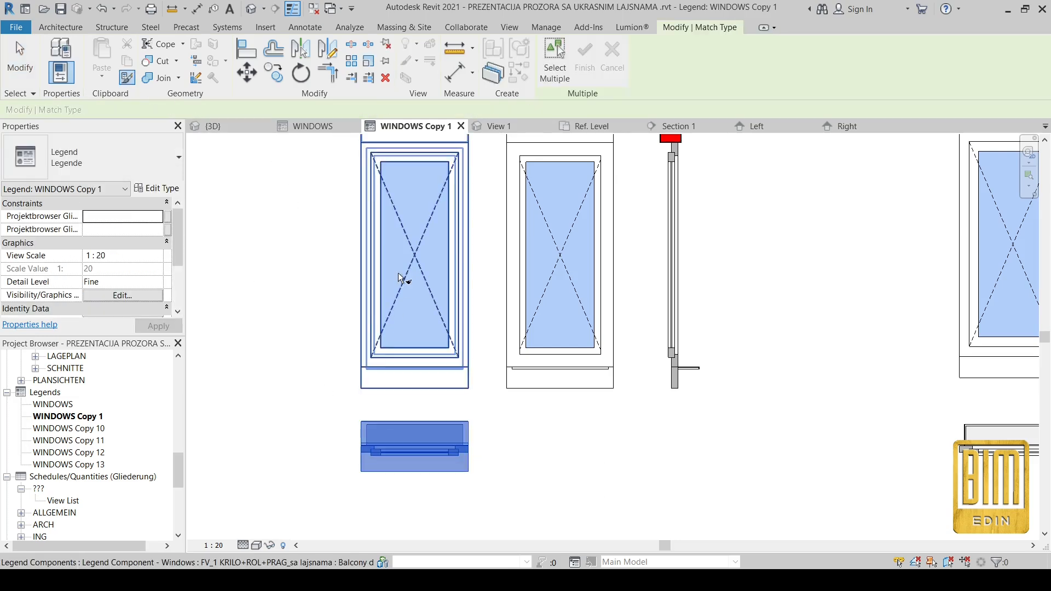
pyautogui.click(405, 287)
pyautogui.click(561, 284)
pyautogui.press('Escape')
pyautogui.scroll(-2, 478, 303)
pyautogui.click(605, 274)
pyautogui.rightClick(605, 290)
pyautogui.click(635, 434)
# - Place a Section view legend component beside the window elevations and match it to the window with rolling shutter plan
pyautogui.click(305, 27)
pyautogui.click(319, 78)
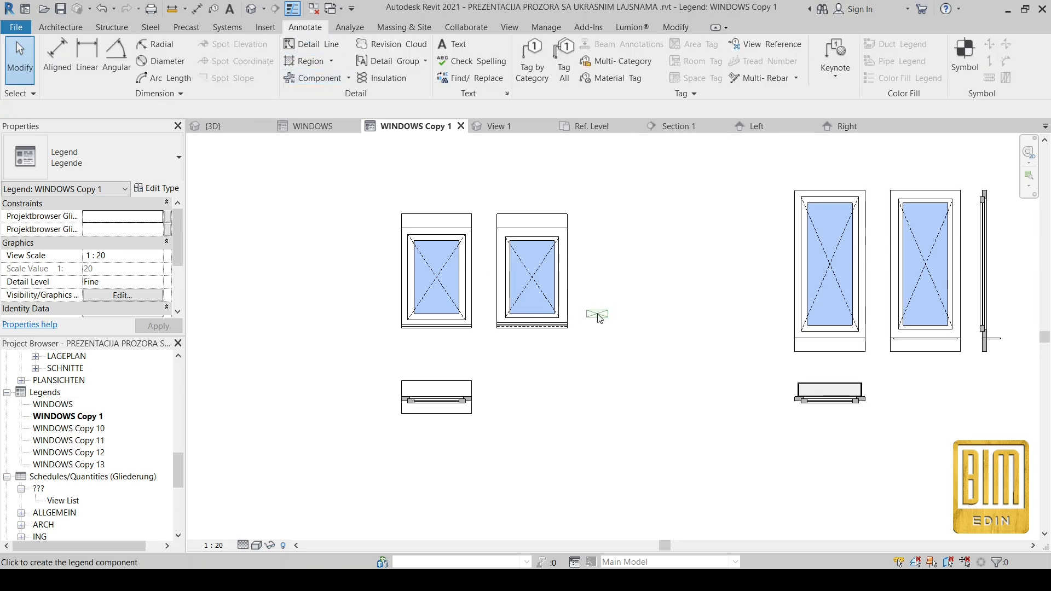
pyautogui.click(608, 324)
pyautogui.click(675, 28)
pyautogui.click(127, 78)
pyautogui.click(453, 381)
pyautogui.click(610, 325)
pyautogui.click(21, 57)
# - Move the window with rolling shutter section up so it lines up with its elevations
pyautogui.scroll(2, 626, 307)
pyautogui.moveTo(599, 350); pyautogui.dragTo(584, 175)
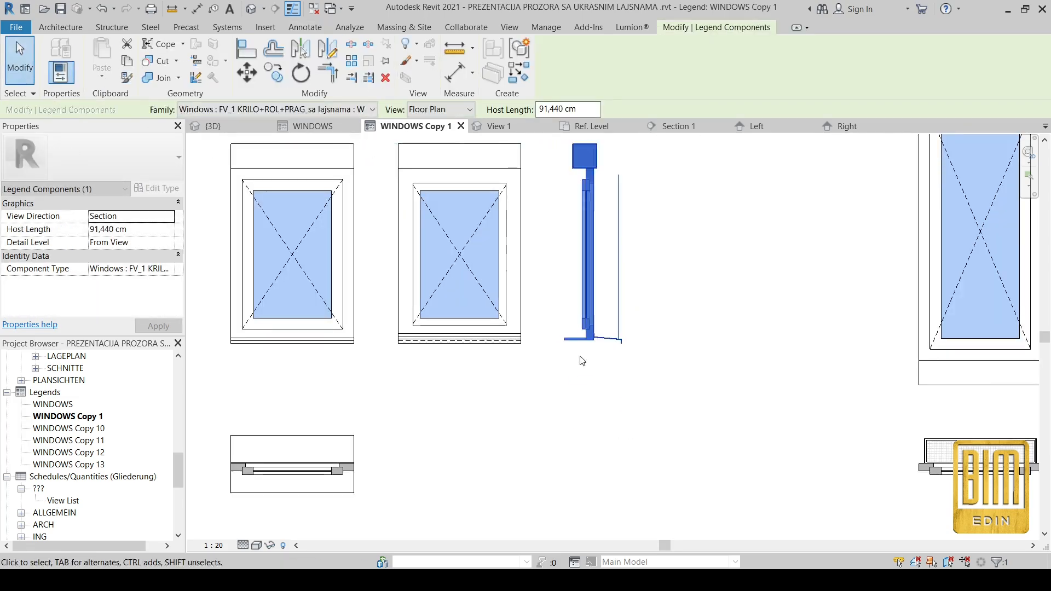
pyautogui.scroll(3, 572, 356)
pyautogui.scroll(-4, 575, 383)
pyautogui.click(579, 445)
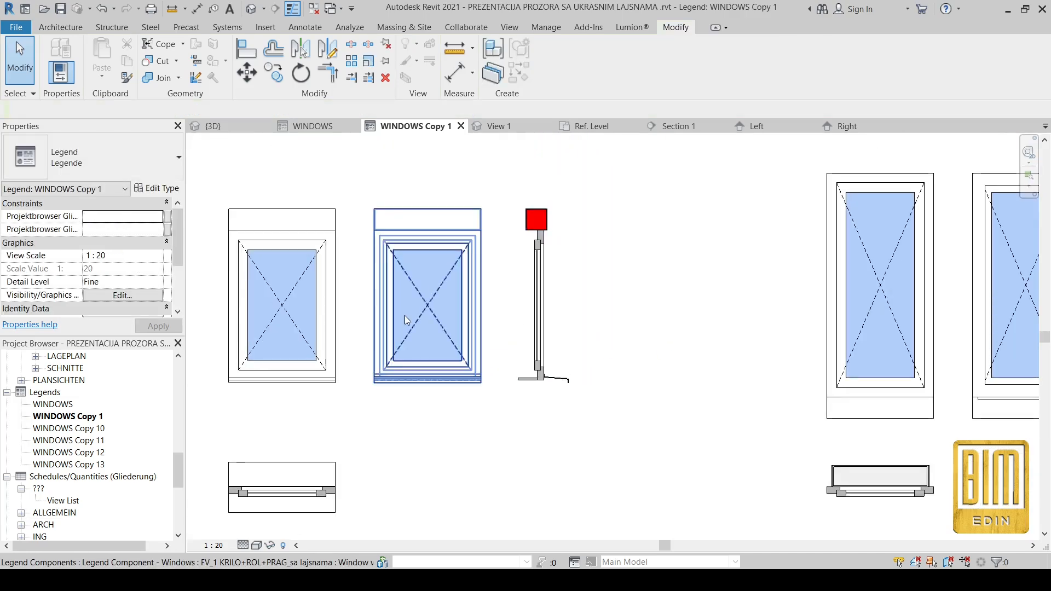
# - Change the neighbouring set's floor plan component to Window without Rolling Shutter 100x140 cm and set its host length to 90 cm
pyautogui.scroll(-3, 405, 315)
pyautogui.click(679, 411)
pyautogui.scroll(5, 800, 408)
pyautogui.click(372, 109)
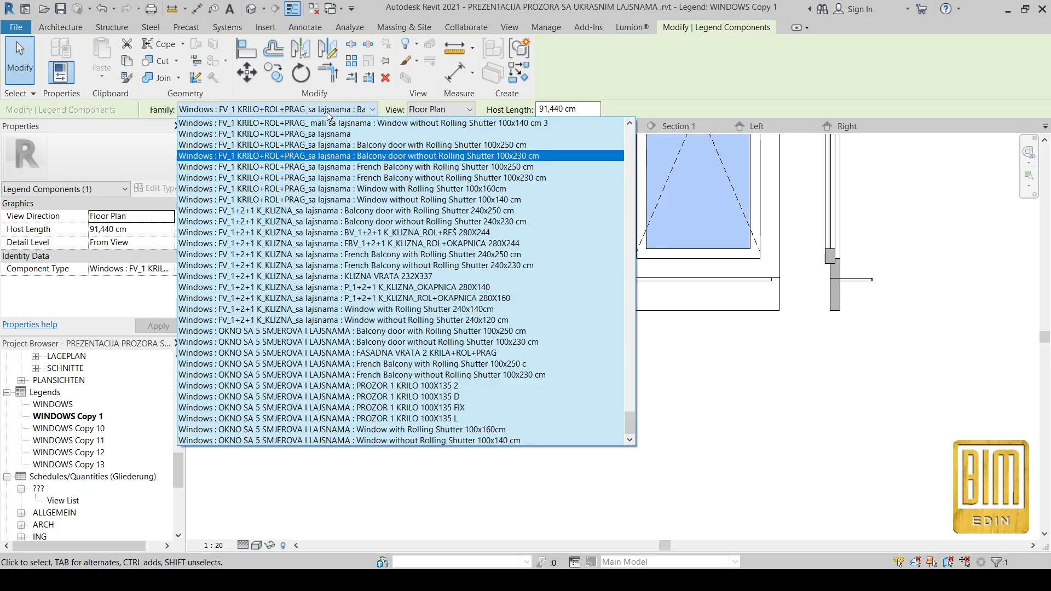
pyautogui.click(328, 192)
pyautogui.click(148, 228)
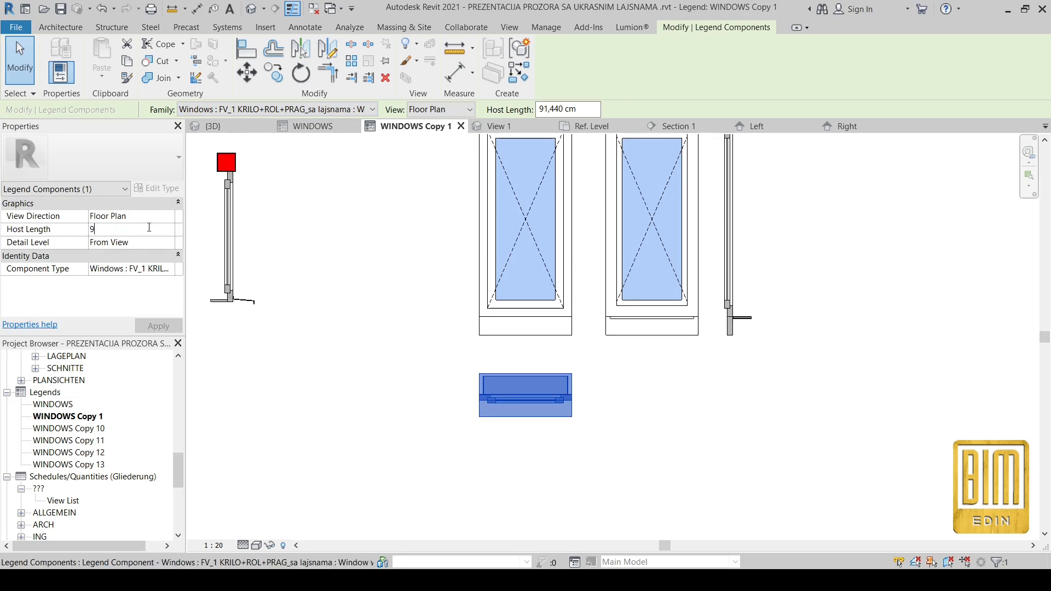
pyautogui.write('90')
pyautogui.click(418, 424)
# - Match that set's two elevations to the window without rolling shutter type and delete its old balcony door section
pyautogui.scroll(-1, 554, 450)
pyautogui.click(127, 78)
pyautogui.click(529, 263)
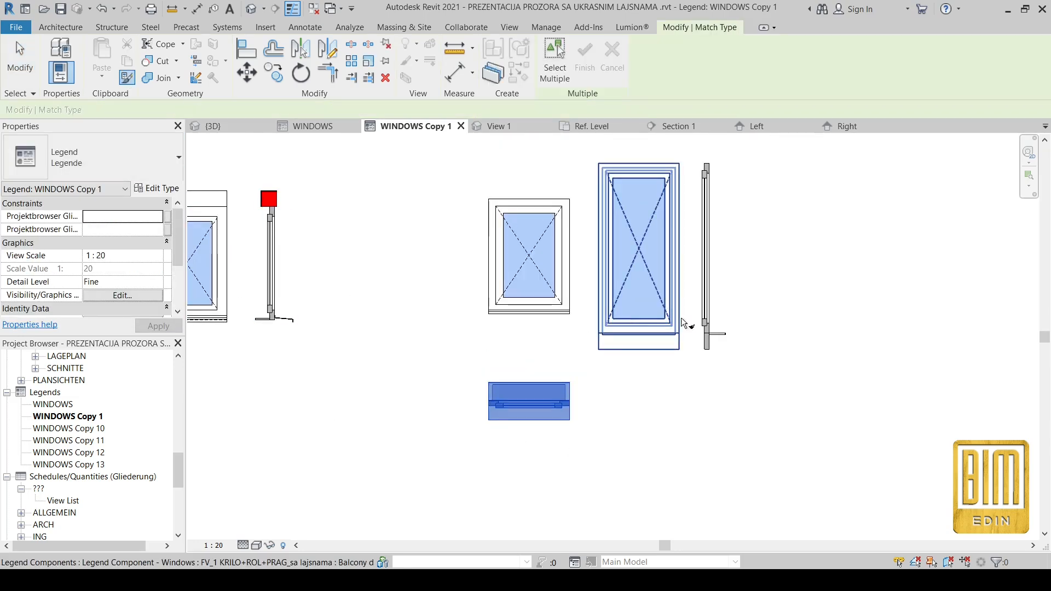
pyautogui.click(639, 263)
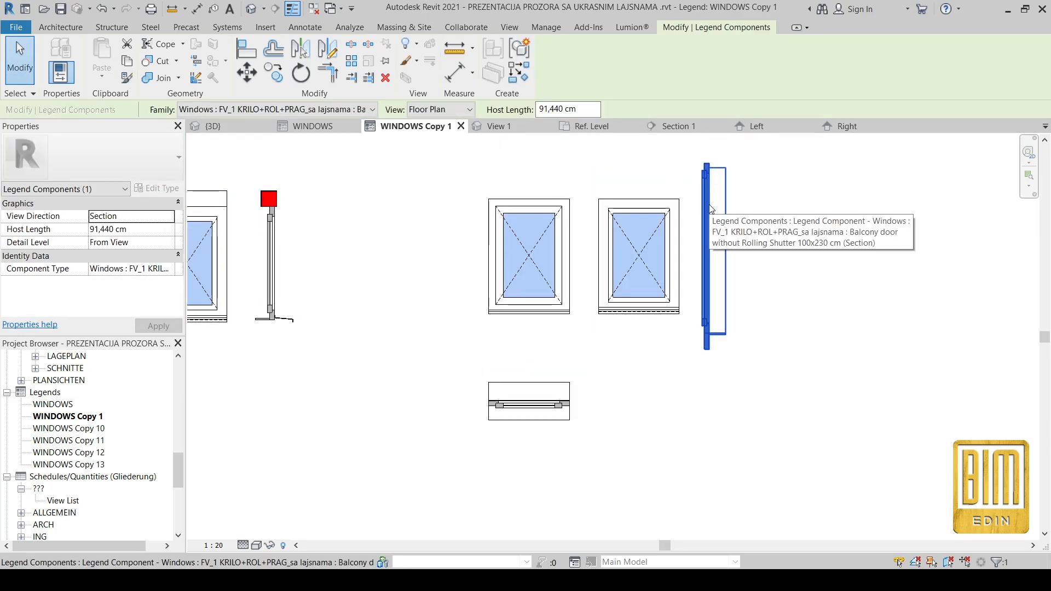
pyautogui.press('Delete')
# - Place a Section view legend component beside these elevations and match it to the window without rolling shutter plan
pyautogui.click(305, 28)
pyautogui.click(306, 79)
pyautogui.click(732, 312)
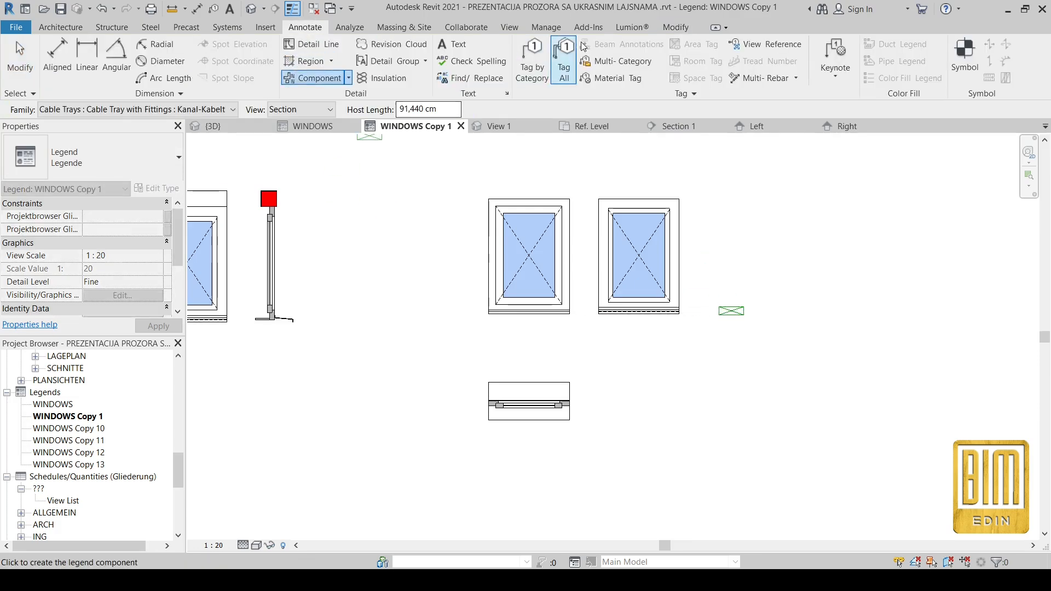
pyautogui.click(676, 27)
pyautogui.click(127, 78)
pyautogui.click(542, 401)
pyautogui.click(733, 311)
pyautogui.press('Escape')
# - Move the window without rolling shutter section into line with its elevations
pyautogui.click(735, 339)
pyautogui.scroll(-2, 722, 386)
pyautogui.press('Escape')
pyautogui.scroll(-3, 723, 386)
pyautogui.scroll(3, 564, 193)
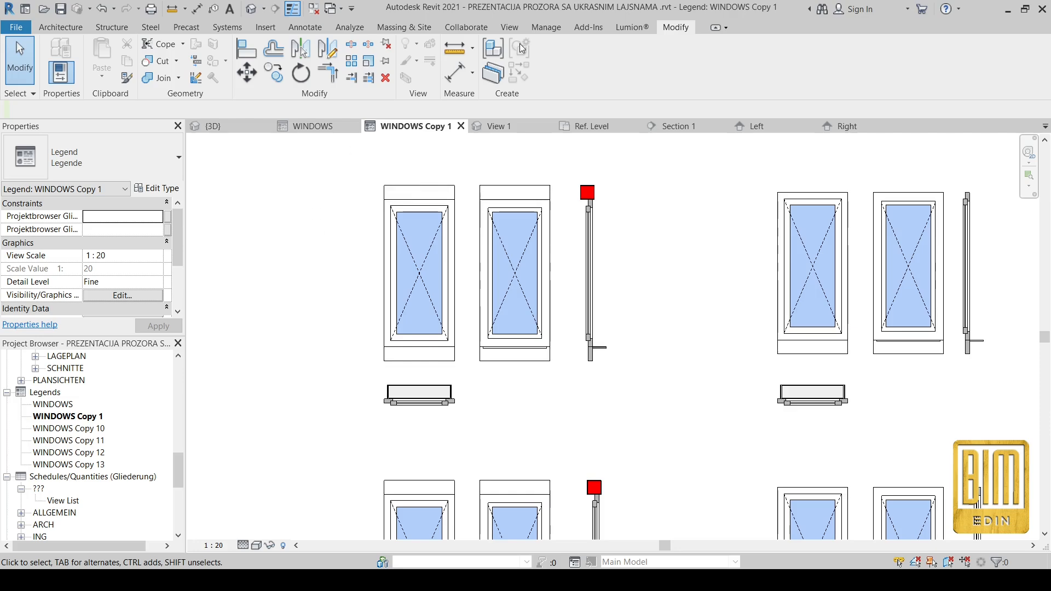
# - Close the surplus open views, keeping only the 3D view and the WINDOWS Copy 1 legend
pyautogui.click(546, 126)
pyautogui.click(546, 126)
pyautogui.click(545, 127)
pyautogui.click(545, 126)
pyautogui.click(557, 302)
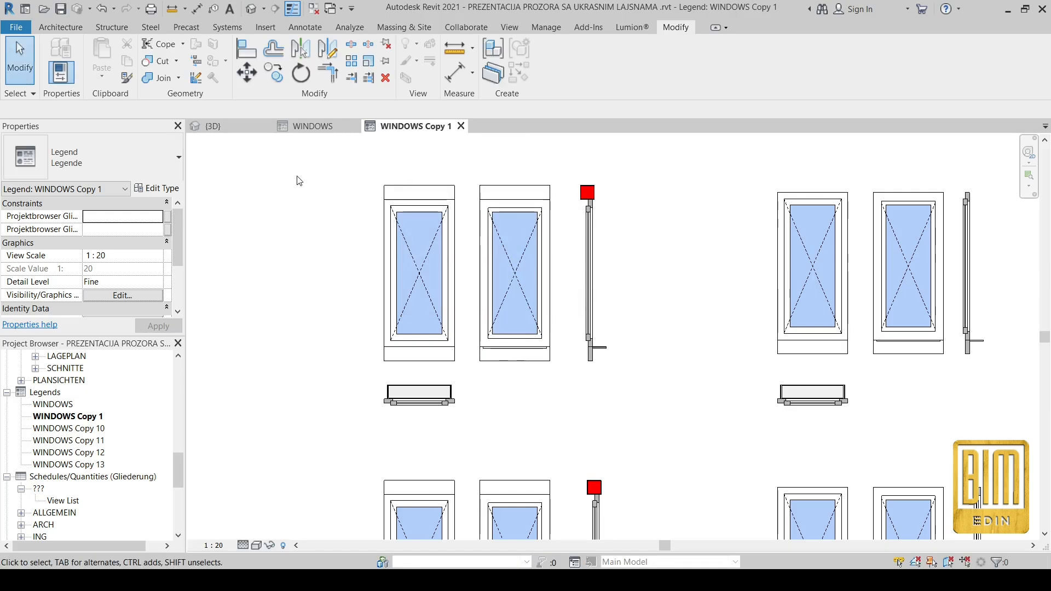
pyautogui.click(353, 126)
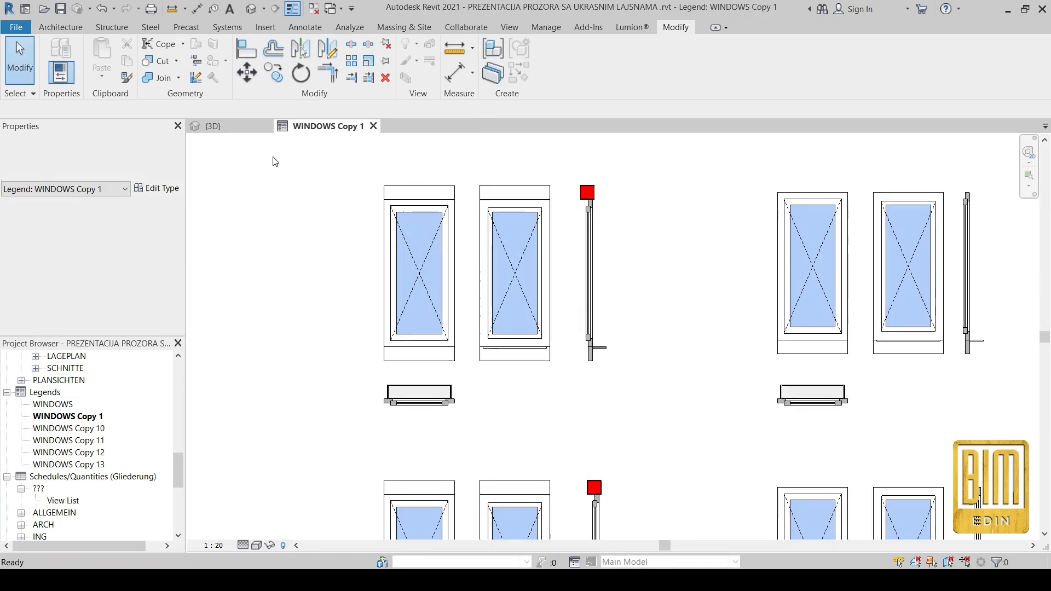
# - Reopen the default 3D view and tile it beside the WINDOWS Copy 1 legend
pyautogui.click(512, 28)
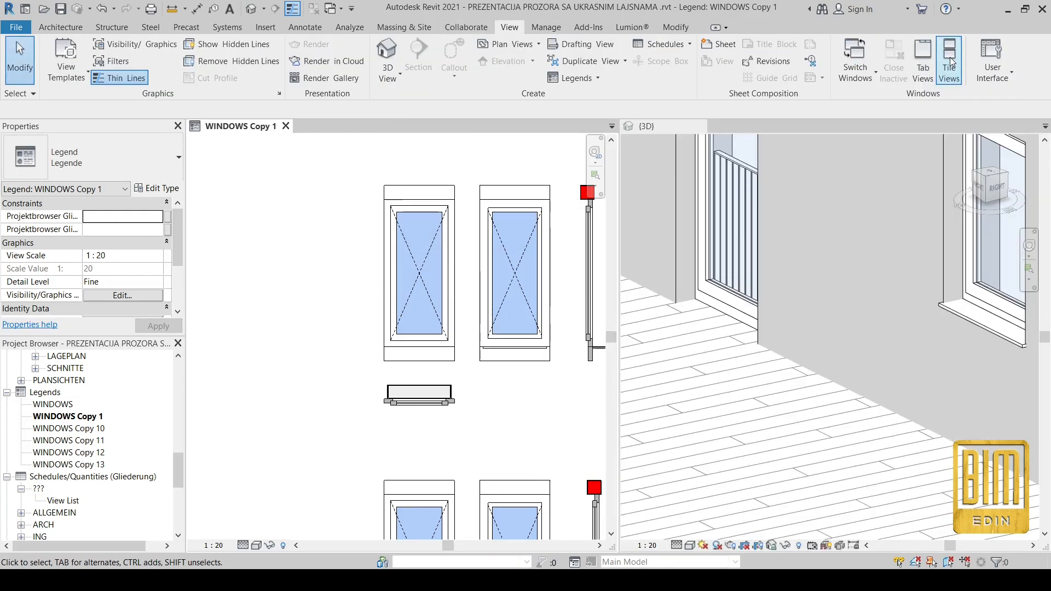
pyautogui.click(949, 60)
pyautogui.click(700, 126)
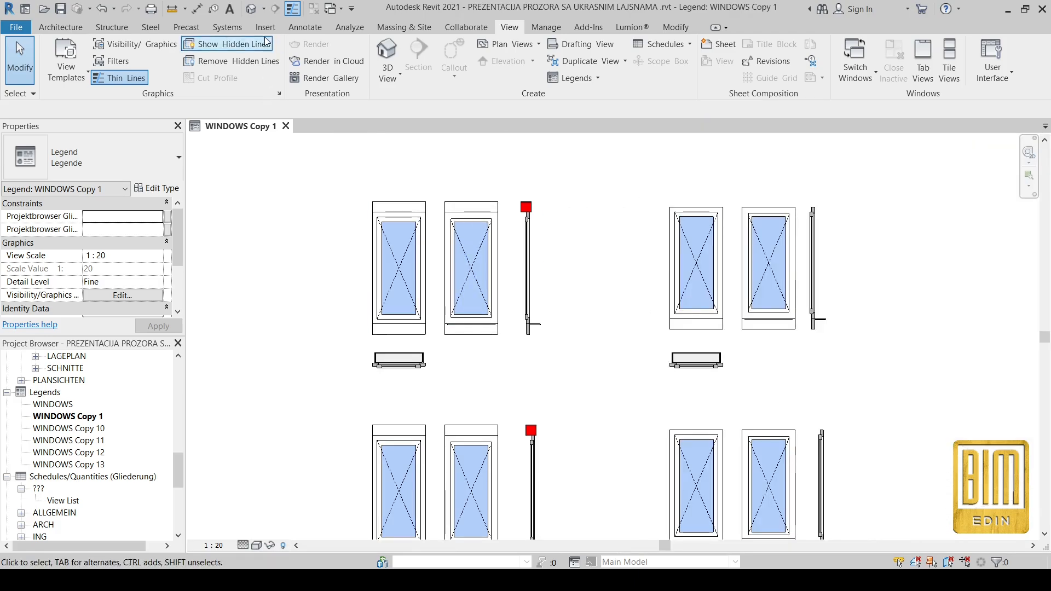
pyautogui.click(250, 9)
pyautogui.click(949, 60)
# - Select the Balcony door with Rolling Shutter 100x250 cm in the 3D model to compare it with its legend set
pyautogui.scroll(-3, 401, 330)
pyautogui.keyDown('shift'); pyautogui.moveTo(437, 315); pyautogui.dragTo(676, 332, button='middle'); pyautogui.keyUp('shift')
pyautogui.scroll(4, 425, 326)
pyautogui.scroll(4, 426, 325)
pyautogui.scroll(-1, 640, 291)
pyautogui.scroll(3, 827, 293)
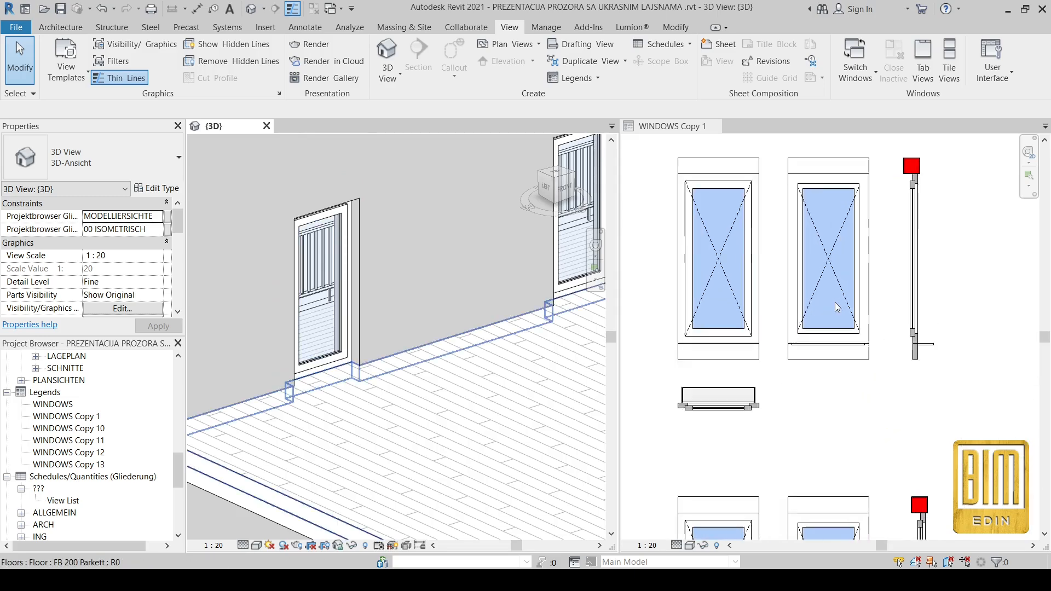
pyautogui.click(334, 241)
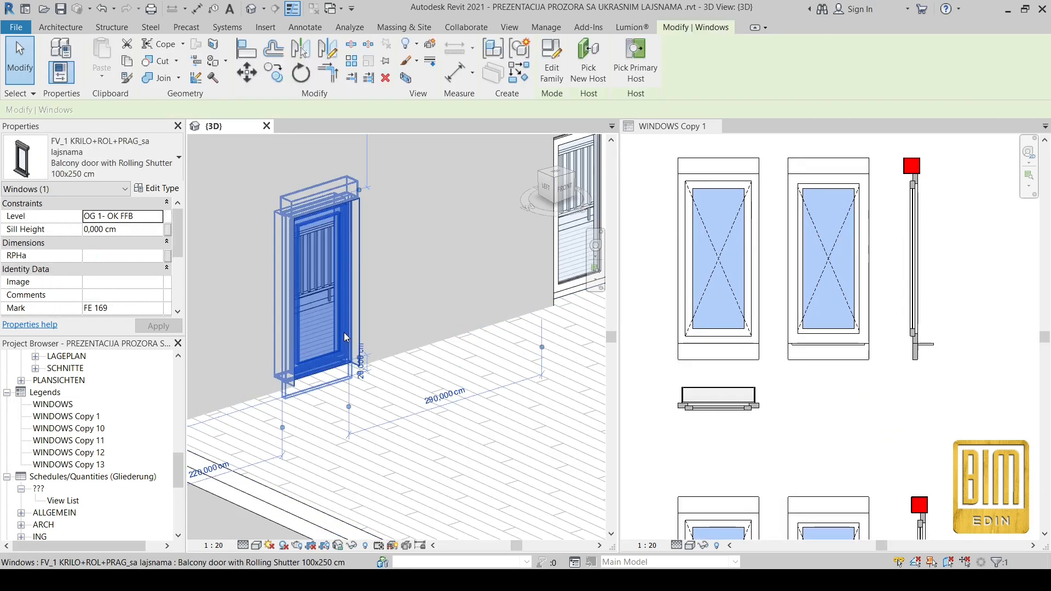
pyautogui.moveTo(814, 270); pyautogui.dragTo(887, 285, button='middle')
pyautogui.scroll(-2, 810, 301)
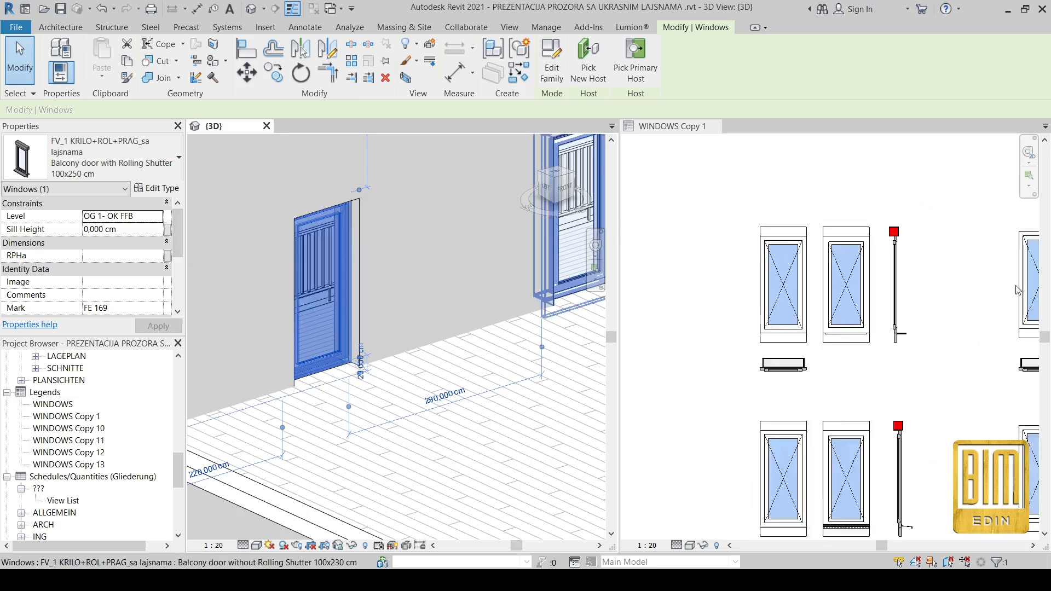
pyautogui.moveTo(806, 299); pyautogui.dragTo(730, 291, button='middle')
pyautogui.scroll(2, 732, 296)
# - Set SMJER OTVARANJA to 1 in the selected balcony door's type properties and apply the change
pyautogui.click(156, 188)
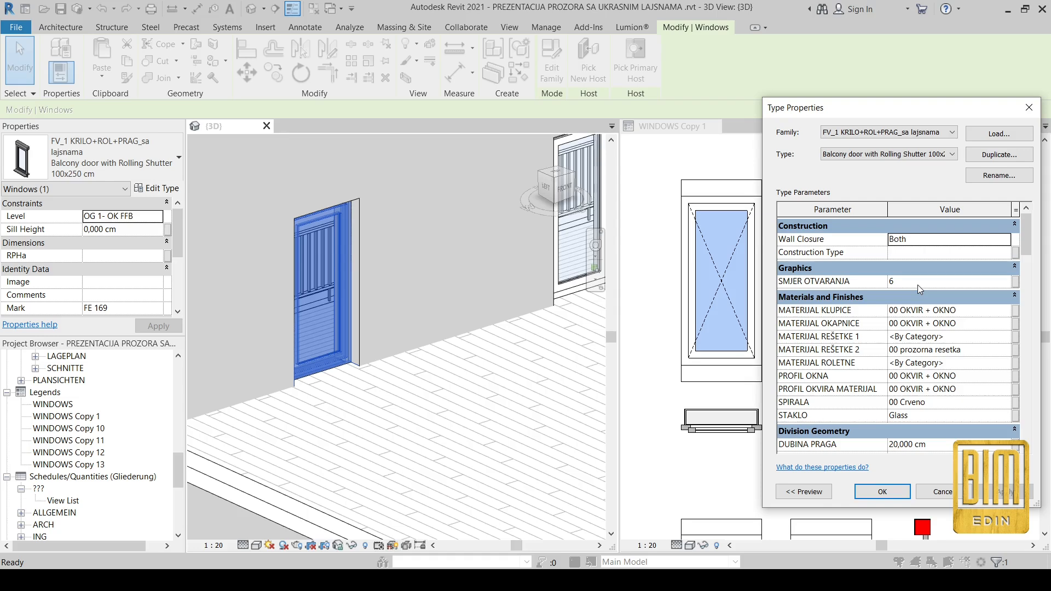
pyautogui.moveTo(879, 111); pyautogui.dragTo(116, 119)
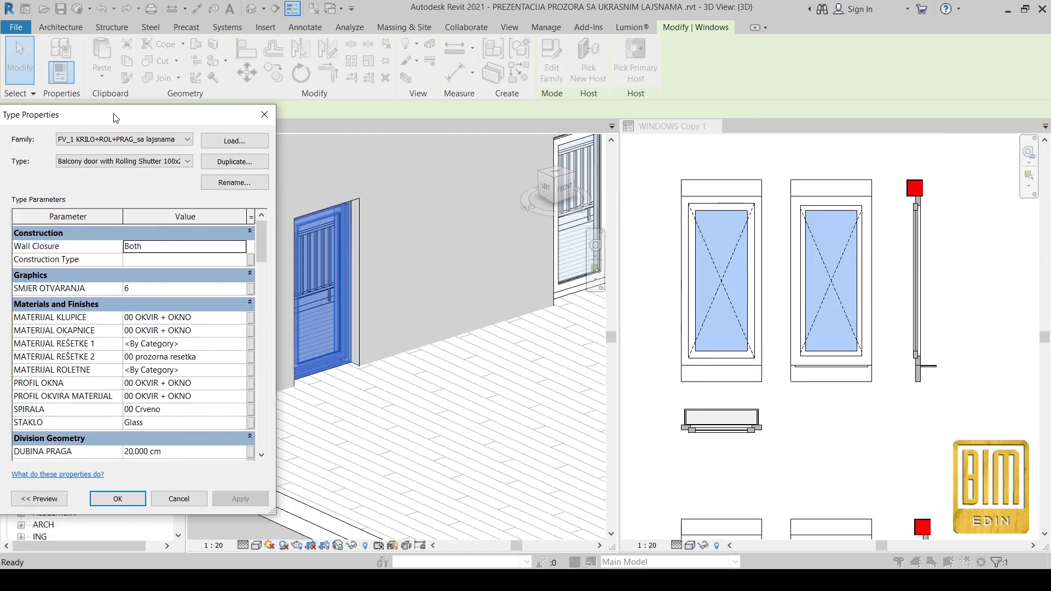
pyautogui.click(186, 288)
pyautogui.write('1')
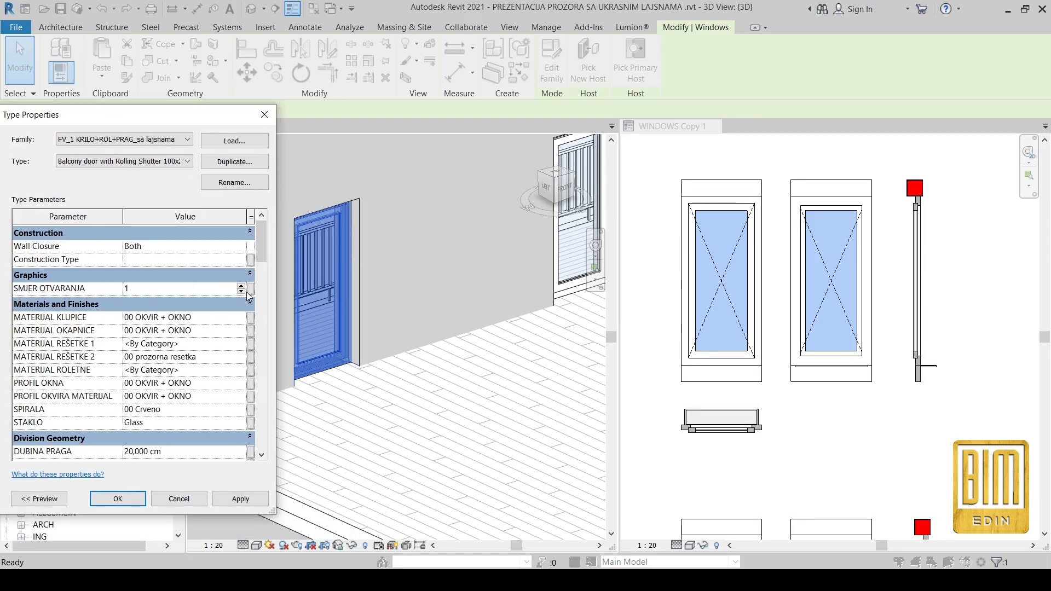
pyautogui.click(241, 499)
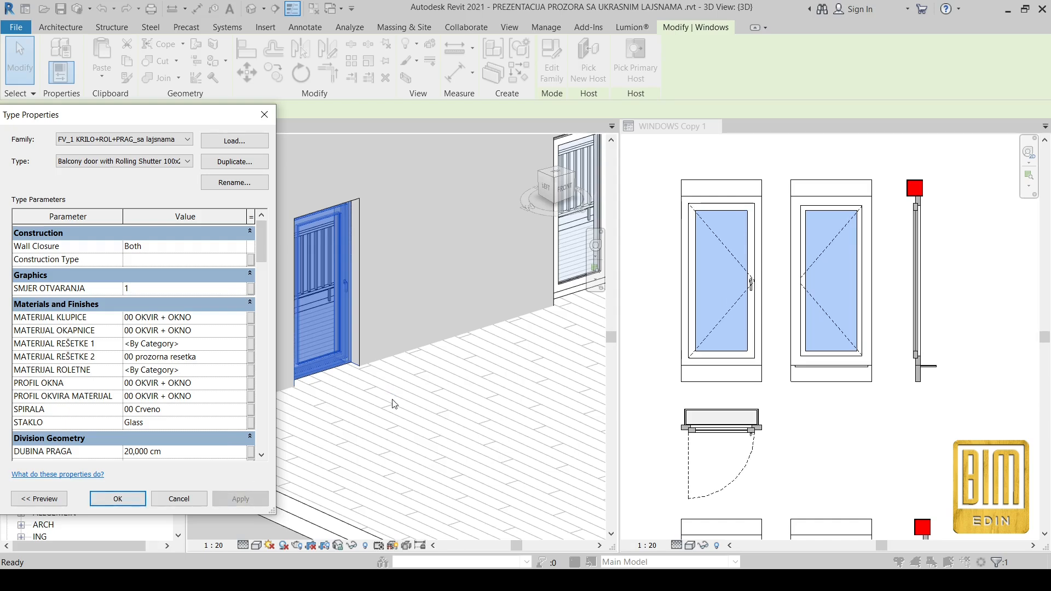
# - Try successive SMJER OTVARANJA values, including 4 and 6, on the selected balcony door type, applying them to preview the opening symbols in the legend
pyautogui.click(245, 287)
pyautogui.click(256, 498)
pyautogui.click(245, 286)
pyautogui.click(242, 286)
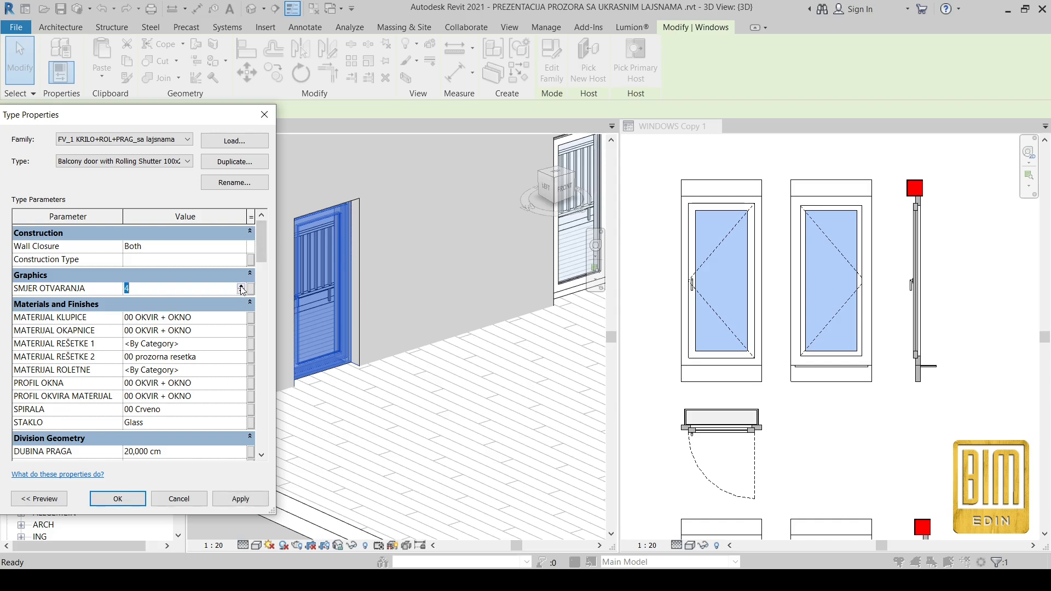
pyautogui.click(240, 499)
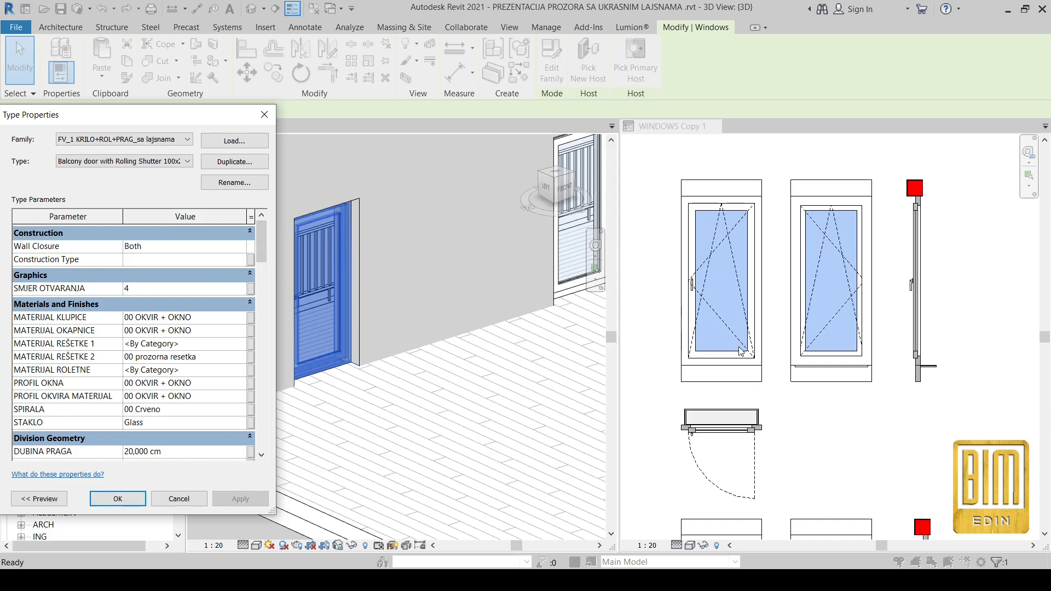
pyautogui.click(241, 286)
pyautogui.click(247, 286)
pyautogui.click(237, 499)
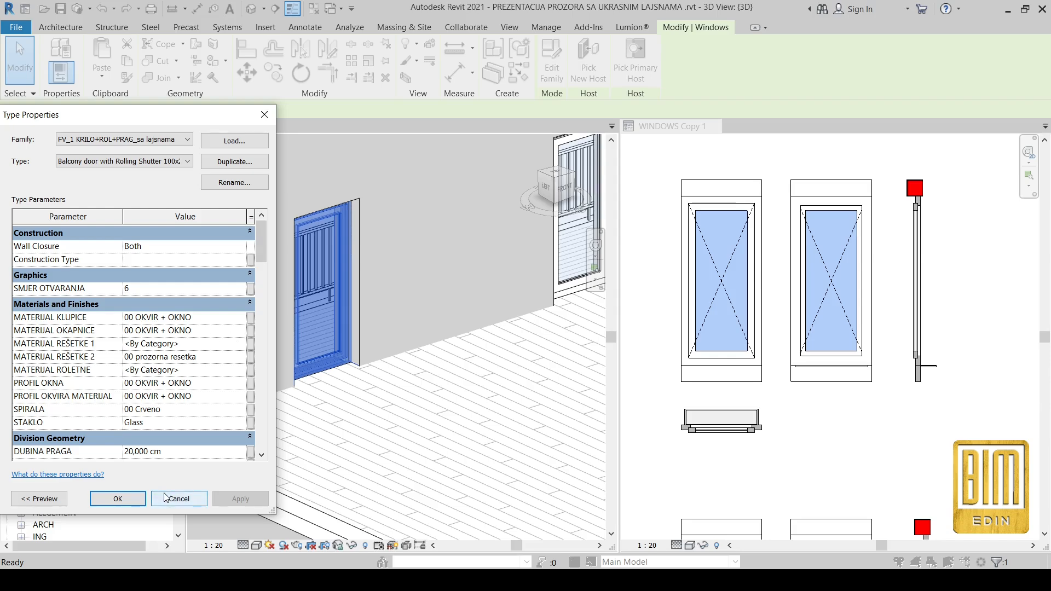
# - Set SMJER OTVARANJA to 2 for the Balcony door with Rolling Shutter 100x250 cm type and confirm
pyautogui.click(241, 292)
pyautogui.doubleClick(242, 292)
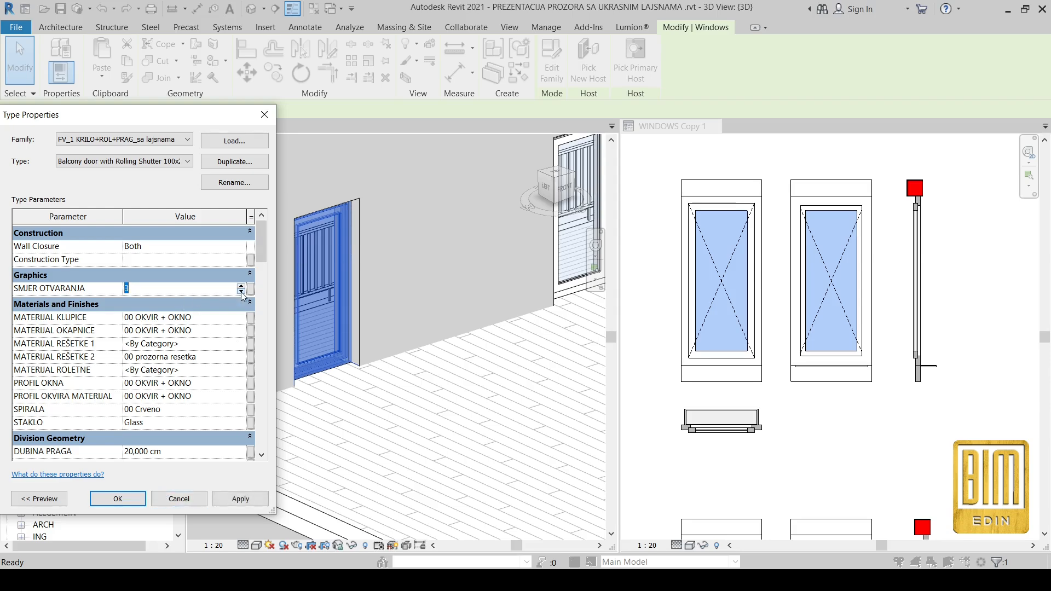
pyautogui.click(251, 500)
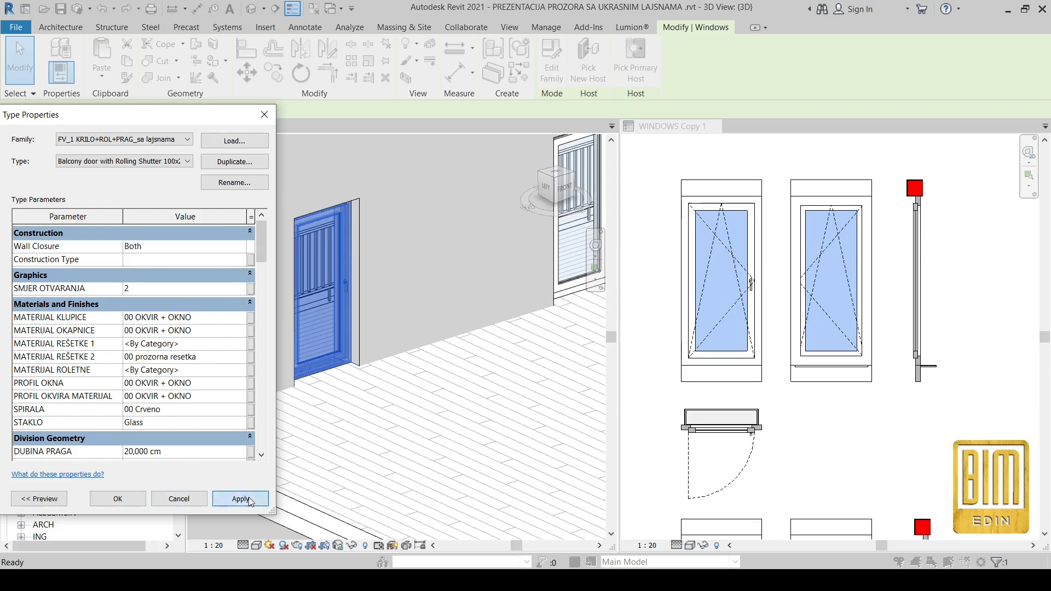
pyautogui.click(118, 498)
# - Set the SMJER OTVARANJA of the Balcony door without Rolling Shutter 100x230 cm type to the non-tilting side-hung opening with its handle on the left
pyautogui.scroll(-2, 765, 234)
pyautogui.scroll(4, 765, 234)
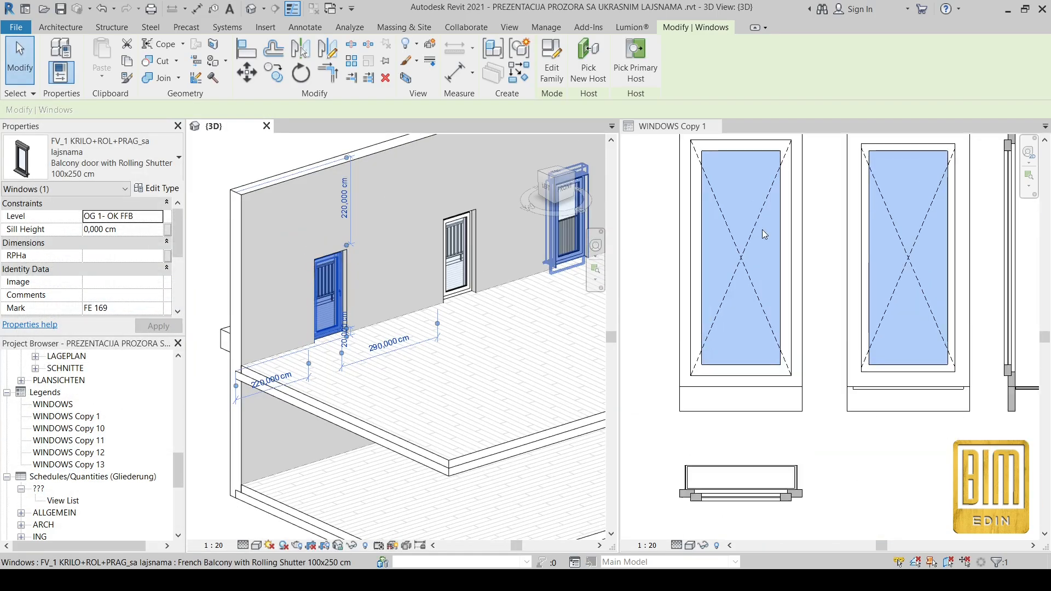
pyautogui.scroll(-1, 774, 269)
pyautogui.scroll(3, 471, 267)
pyautogui.click(490, 262)
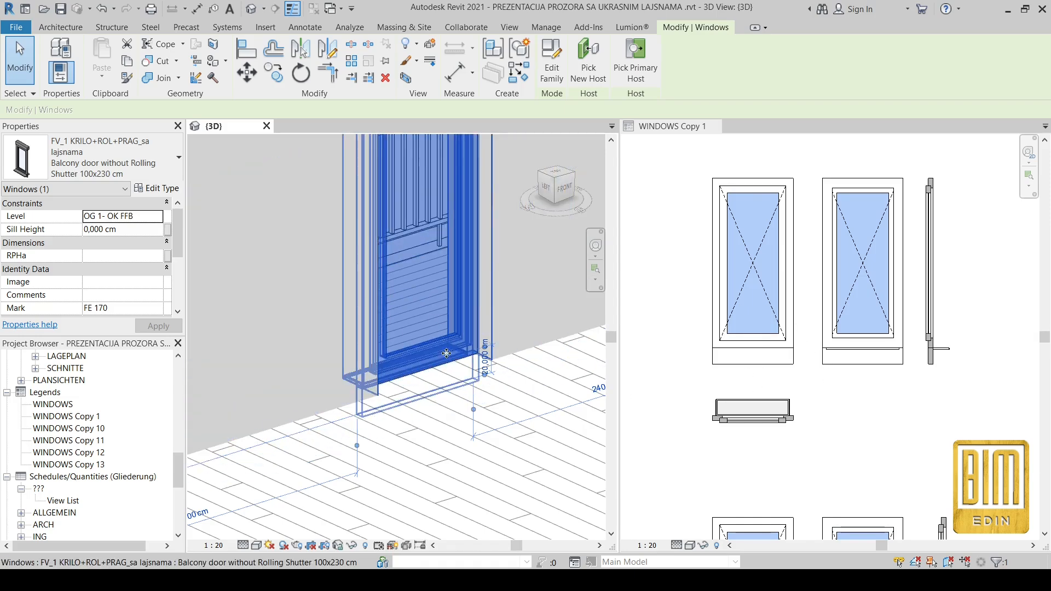
pyautogui.scroll(-2, 787, 349)
pyautogui.scroll(3, 761, 368)
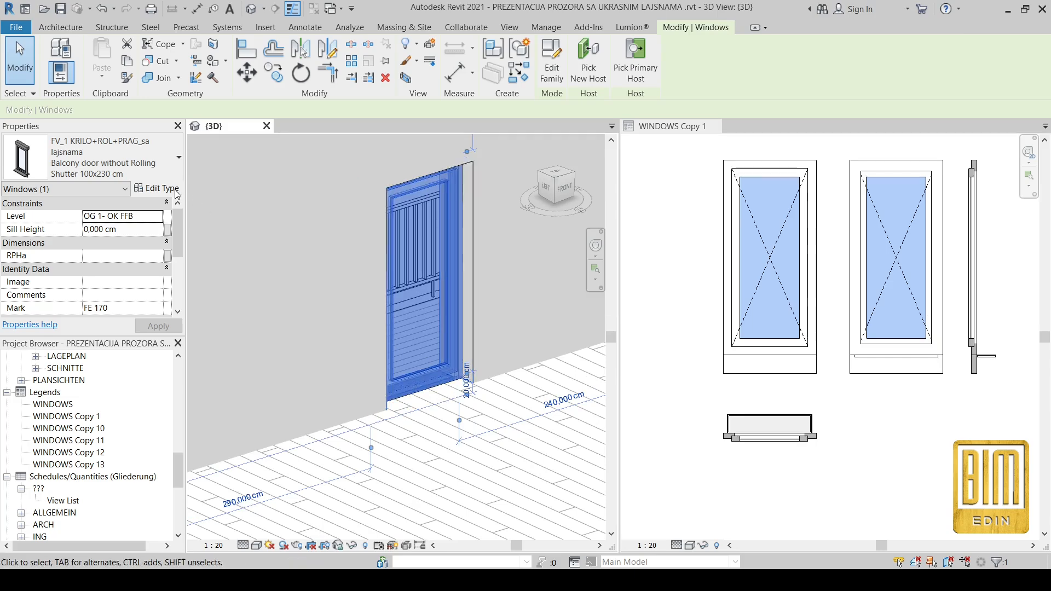
pyautogui.click(177, 194)
pyautogui.click(249, 289)
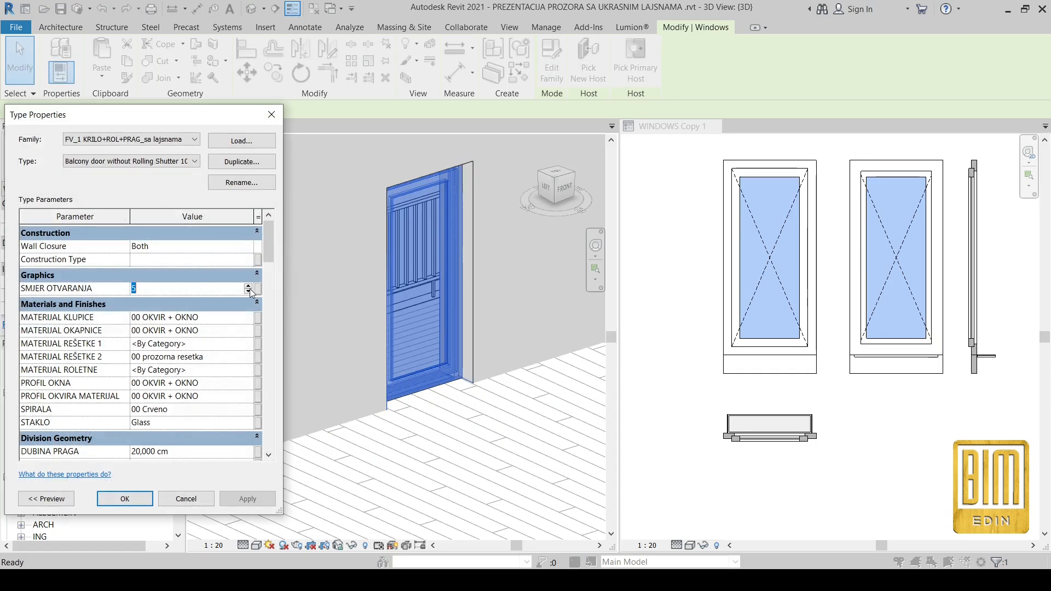
pyautogui.click(245, 502)
pyautogui.click(194, 362)
pyautogui.click(125, 499)
# - Set SMJER OTVARANJA to 4 for the French Balcony with Rolling Shutter 100x250 cm type
pyautogui.scroll(-3, 784, 339)
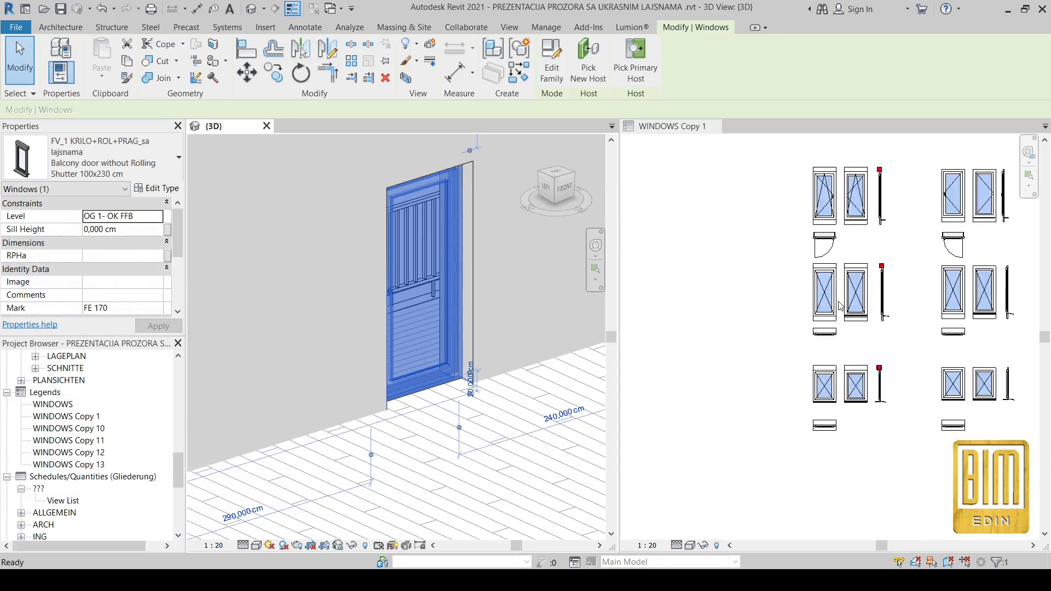
pyautogui.scroll(5, 784, 339)
pyautogui.scroll(-3, 784, 340)
pyautogui.scroll(2, 942, 319)
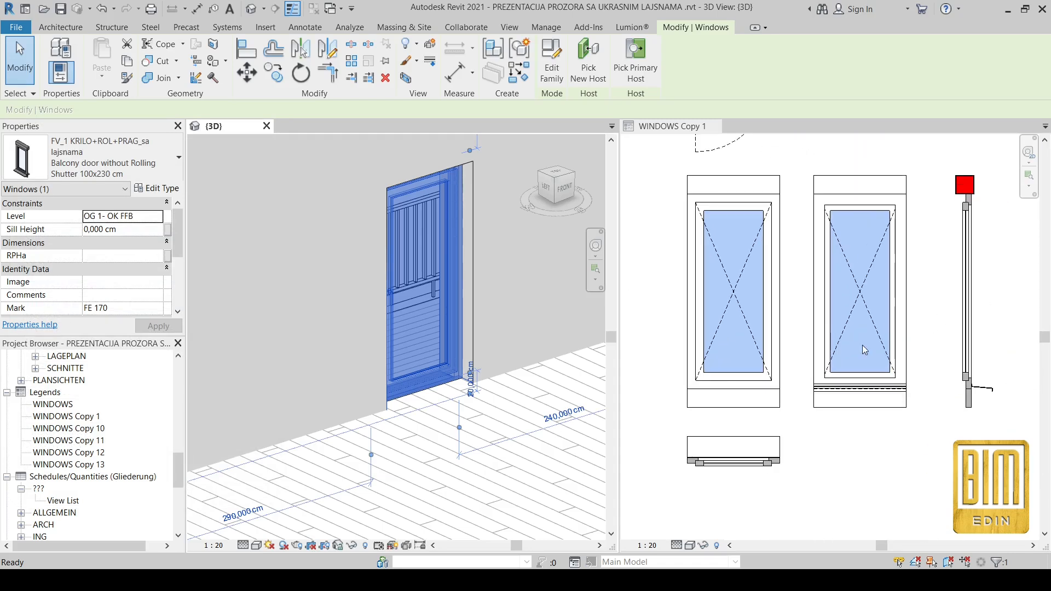
pyautogui.scroll(-2, 359, 353)
pyautogui.scroll(1, 540, 252)
pyautogui.click(513, 257)
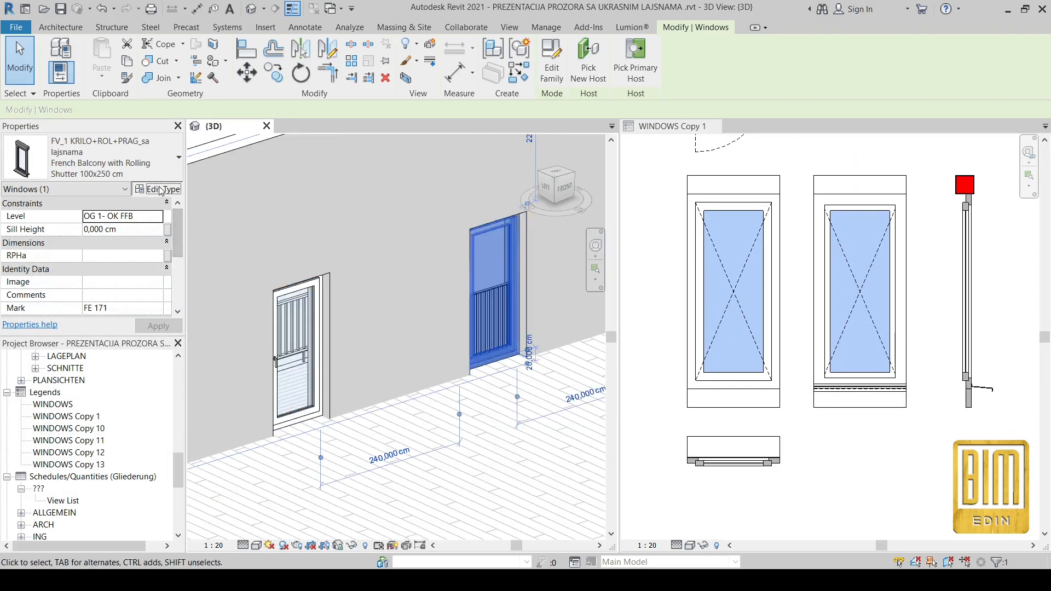
pyautogui.click(159, 189)
pyautogui.click(248, 289)
pyautogui.click(248, 292)
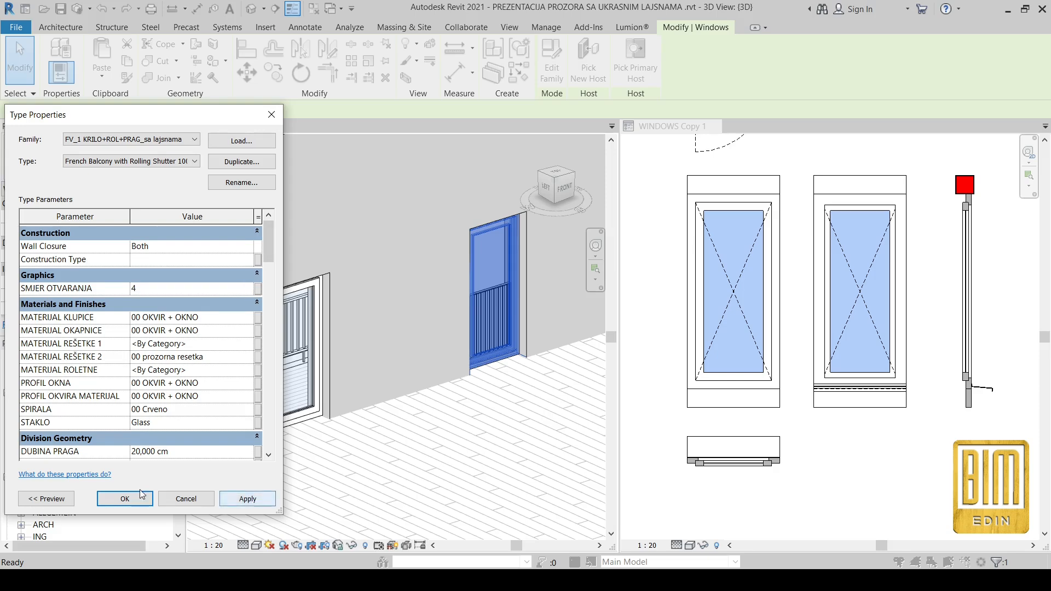
# - Set SMJER OTVARANJA to 2 for the French Balcony without Rolling Shutter 100x230 cm type
pyautogui.scroll(-3, 694, 335)
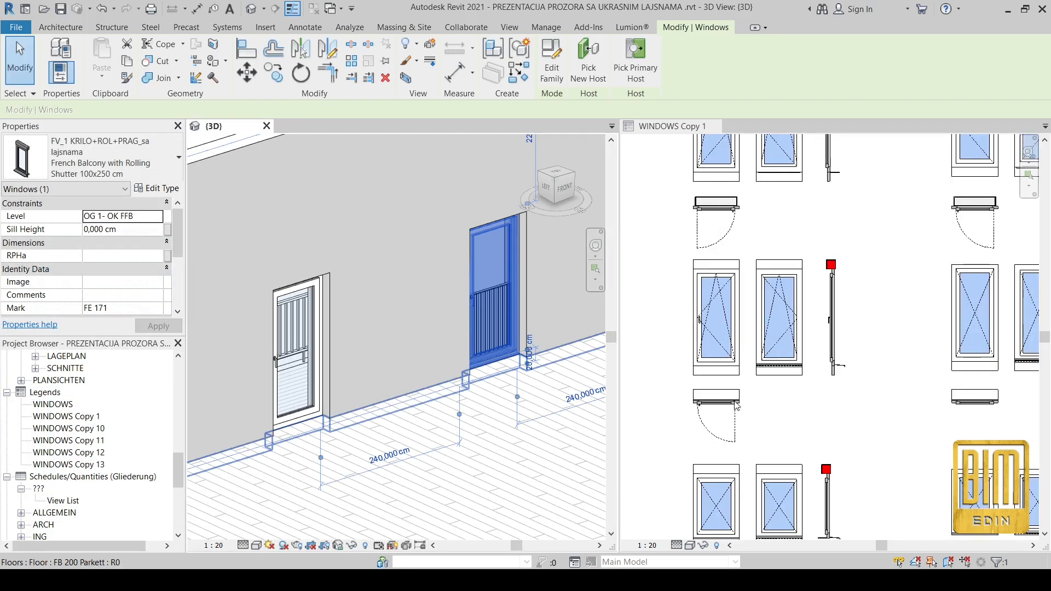
pyautogui.scroll(-2, 690, 328)
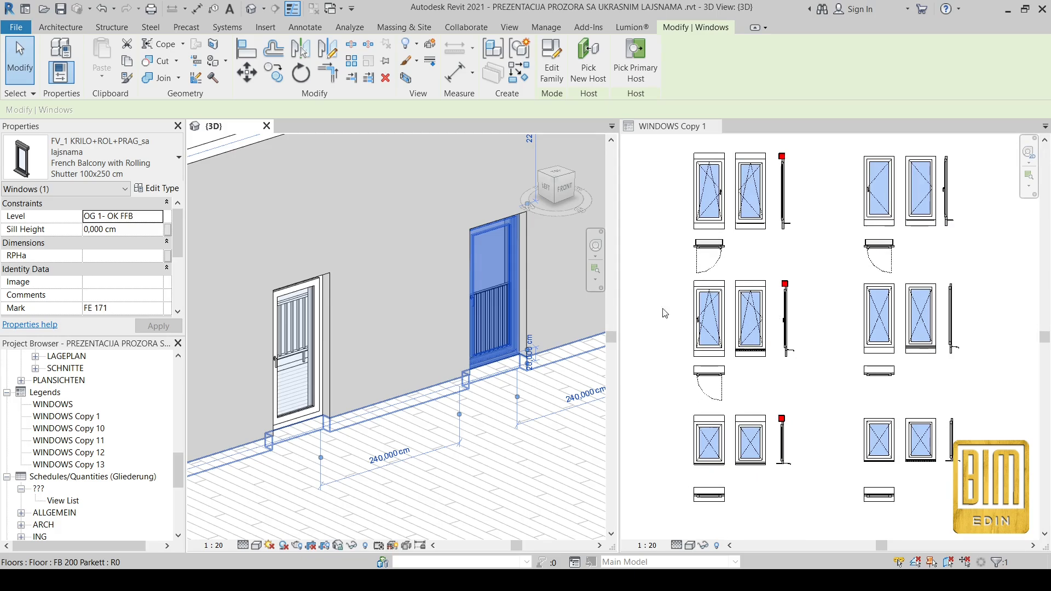
pyautogui.scroll(5, 925, 377)
pyautogui.scroll(-4, 329, 352)
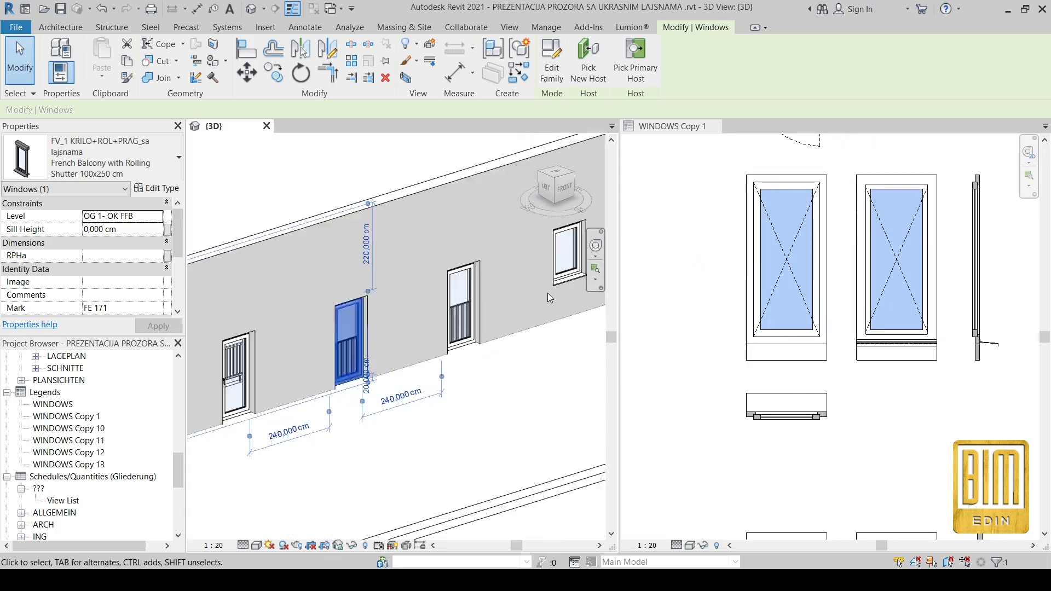
pyautogui.scroll(4, 520, 293)
pyautogui.click(439, 283)
pyautogui.click(162, 188)
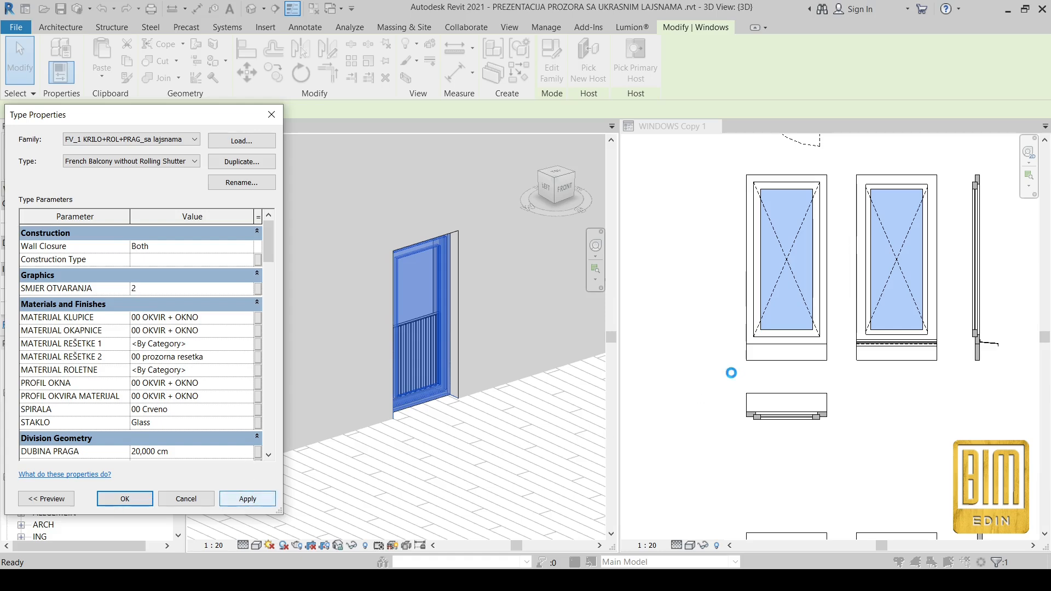
pyautogui.press('Return')
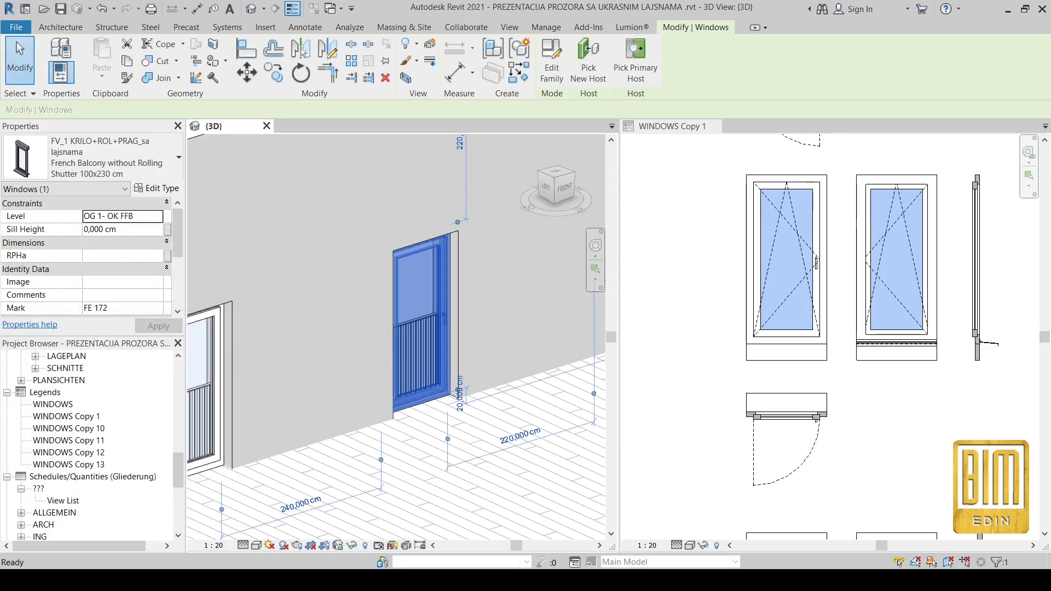
# - Set SMJER OTVARANJA to 5 for the Window with Rolling Shutter 100x160cm type and confirm
pyautogui.click(701, 486)
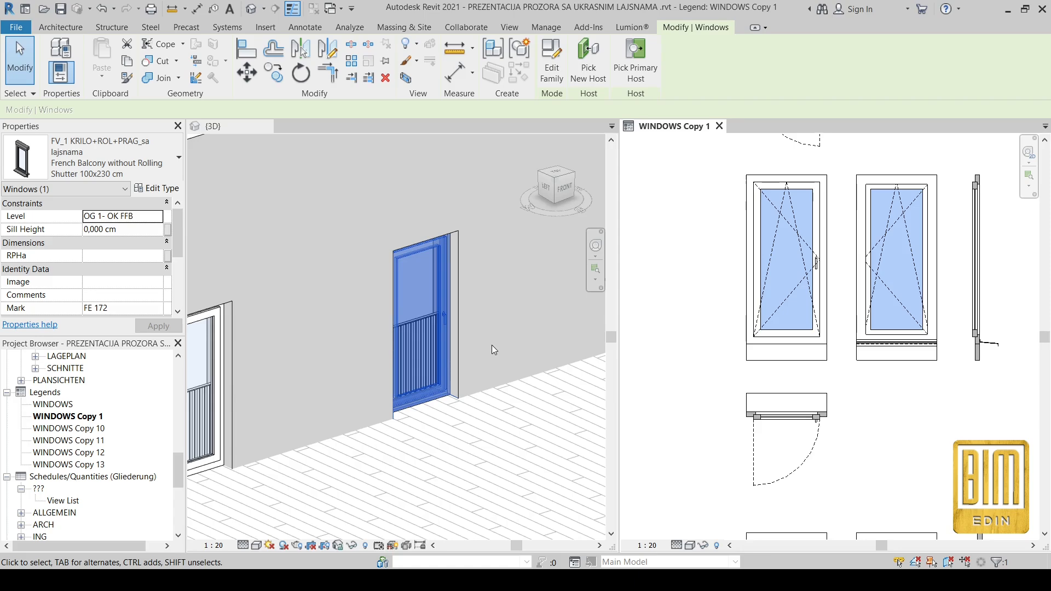
pyautogui.scroll(-3, 712, 399)
pyautogui.scroll(5, 782, 423)
pyautogui.click(755, 350)
pyautogui.scroll(-5, 454, 347)
pyautogui.scroll(6, 485, 318)
pyautogui.click(470, 312)
pyautogui.click(468, 316)
pyautogui.click(145, 189)
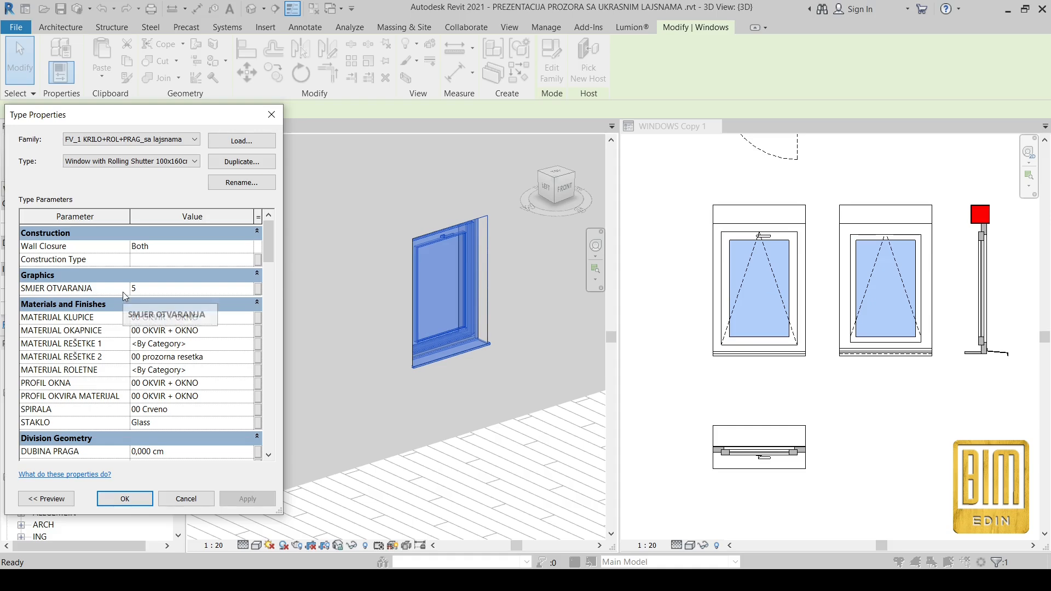
pyautogui.click(125, 499)
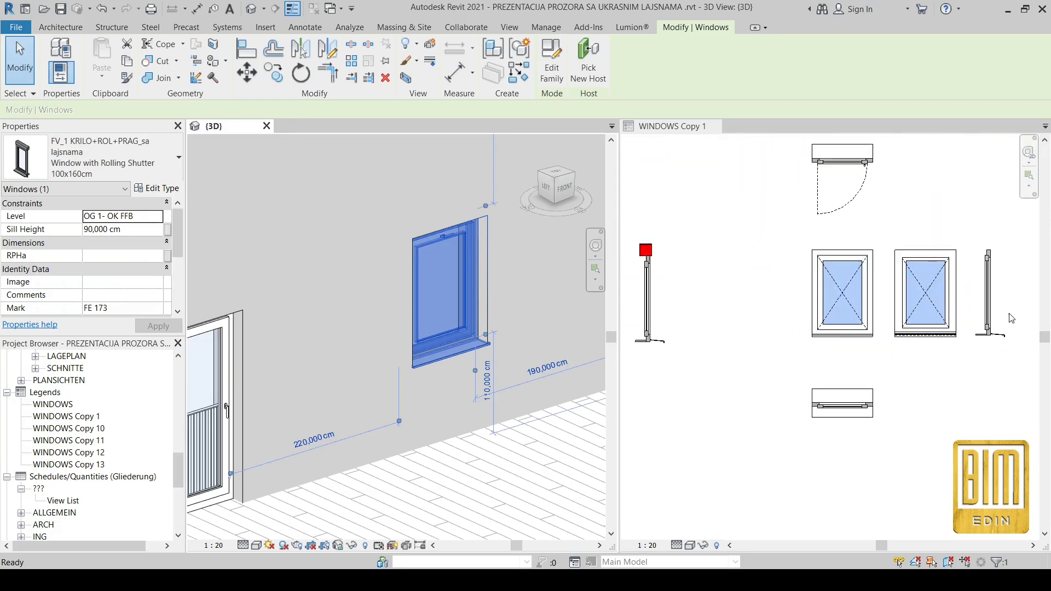
# - Set SMJER OTVARANJA to 4 for the Window without Rolling Shutter 100x140 cm type and confirm
pyautogui.click(442, 324)
pyautogui.click(158, 189)
pyautogui.scroll(-2, 171, 294)
pyautogui.scroll(2, 181, 290)
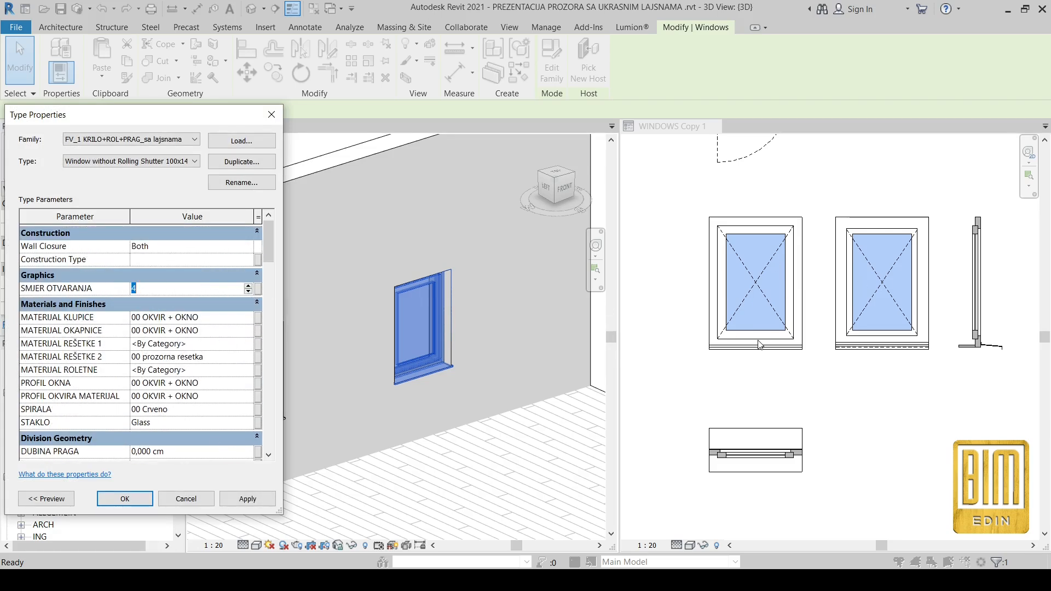
pyautogui.click(247, 498)
pyautogui.click(215, 356)
pyautogui.click(125, 498)
# - Open the OG 1- OK FFB floor plan at the balcony doors and close the WINDOWS Copy 1 legend
pyautogui.scroll(-4, 927, 335)
pyautogui.scroll(5, 113, 434)
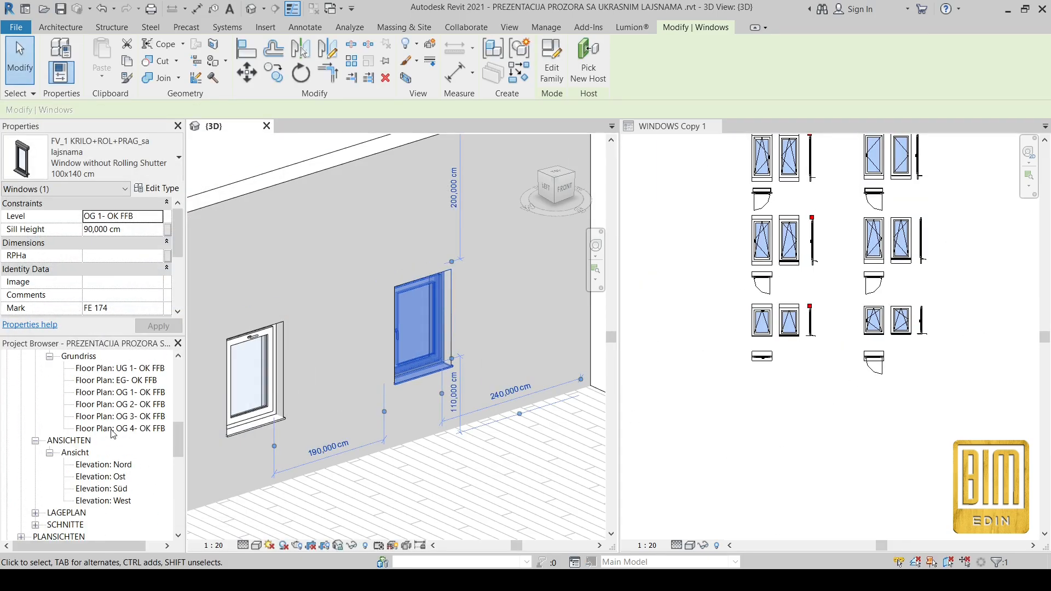
pyautogui.doubleClick(108, 394)
pyautogui.scroll(3, 406, 183)
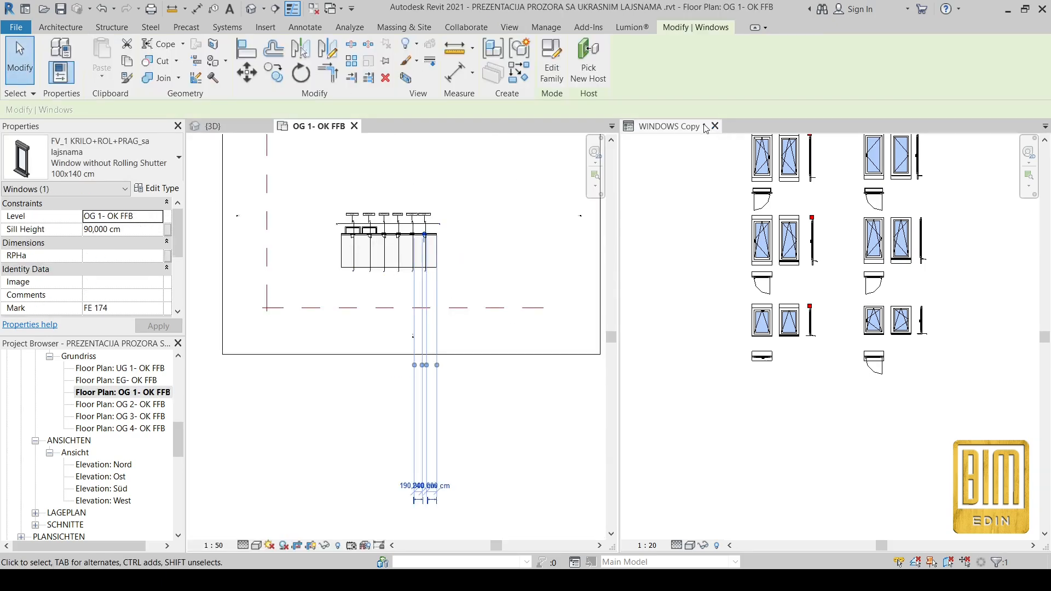
pyautogui.scroll(10, 351, 247)
pyautogui.click(427, 228)
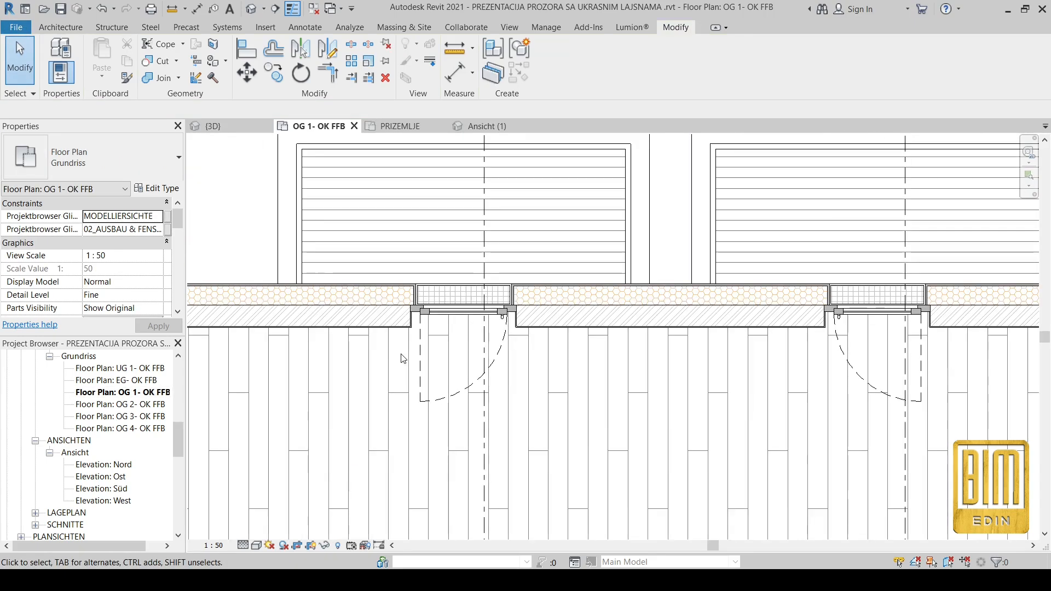
# - Select the Balcony door with Rolling Shutter 100x250 cm in the floor plan to check its swing symbol
pyautogui.scroll(2, 536, 381)
pyautogui.scroll(-2, 486, 380)
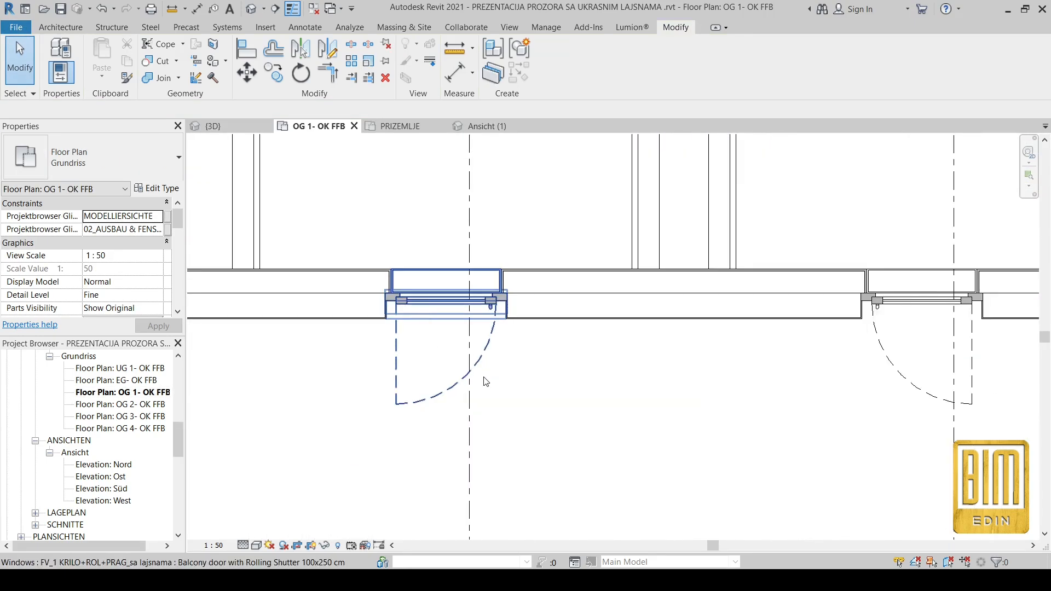
pyautogui.click(453, 323)
pyautogui.scroll(2, 447, 369)
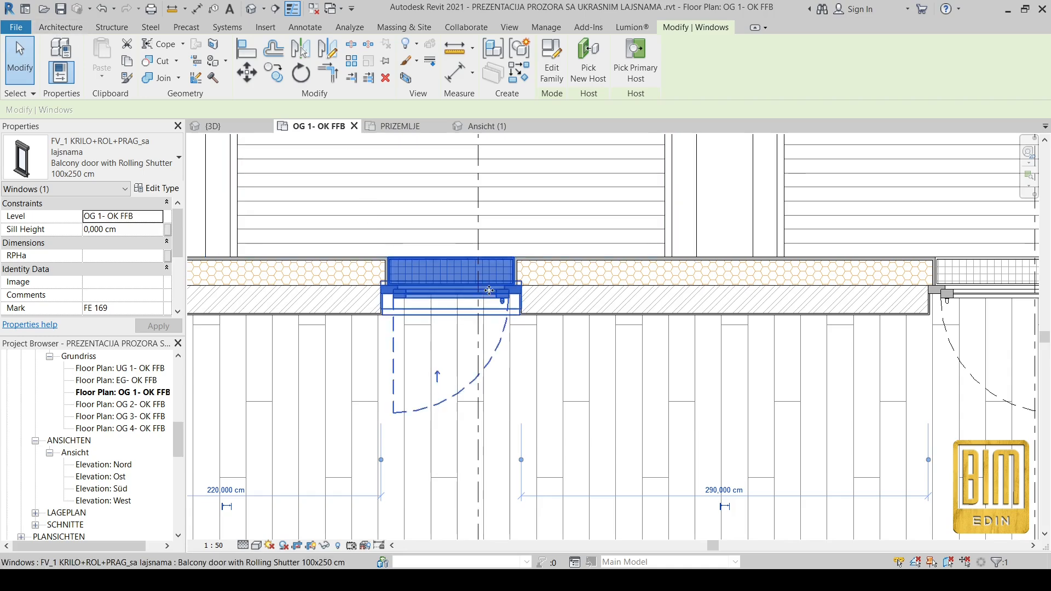
# - Place a 00 Balkonska vrata 2 krila 2000 x 2250 window in the outer wall between two single-leaf balcony doors
pyautogui.click(55, 28)
pyautogui.click(115, 57)
pyautogui.click(119, 160)
pyautogui.click(118, 157)
pyautogui.scroll(-4, 326, 331)
pyautogui.scroll(5, 419, 320)
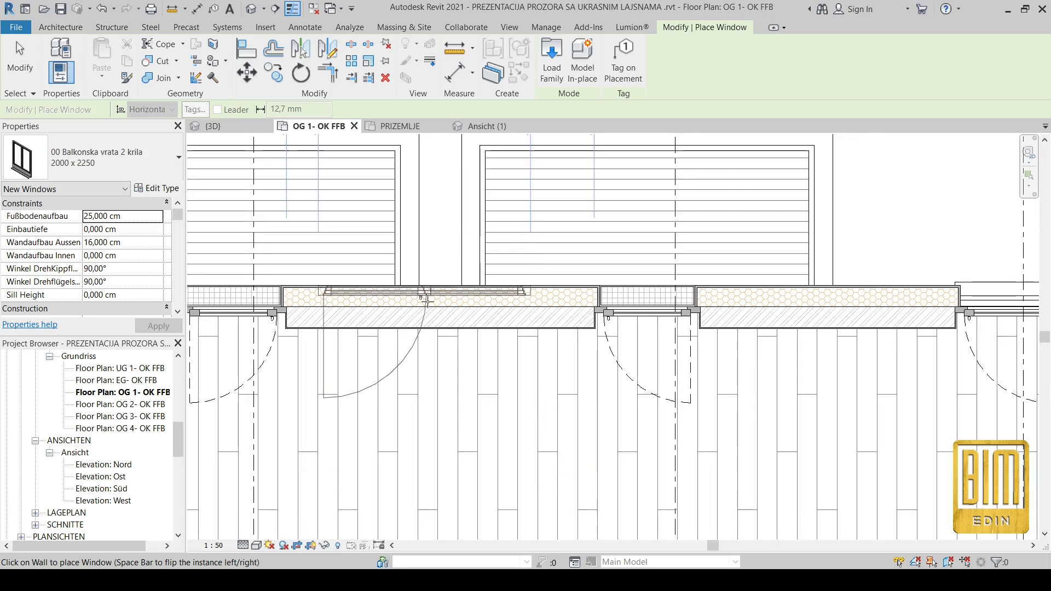
pyautogui.click(438, 309)
pyautogui.press('Escape')
pyautogui.press('Escape')
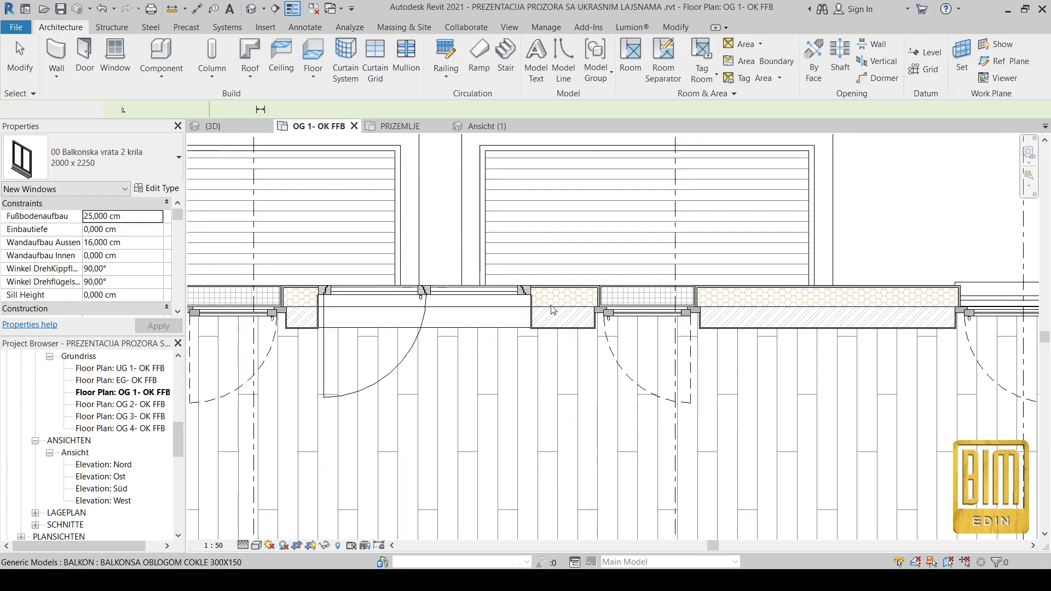
# - Set the Einbautiefe of the placed two-leaf balcony door to 20 cm
pyautogui.moveTo(373, 308); pyautogui.dragTo(598, 308, button='middle')
pyautogui.click(599, 308)
pyautogui.click(131, 229)
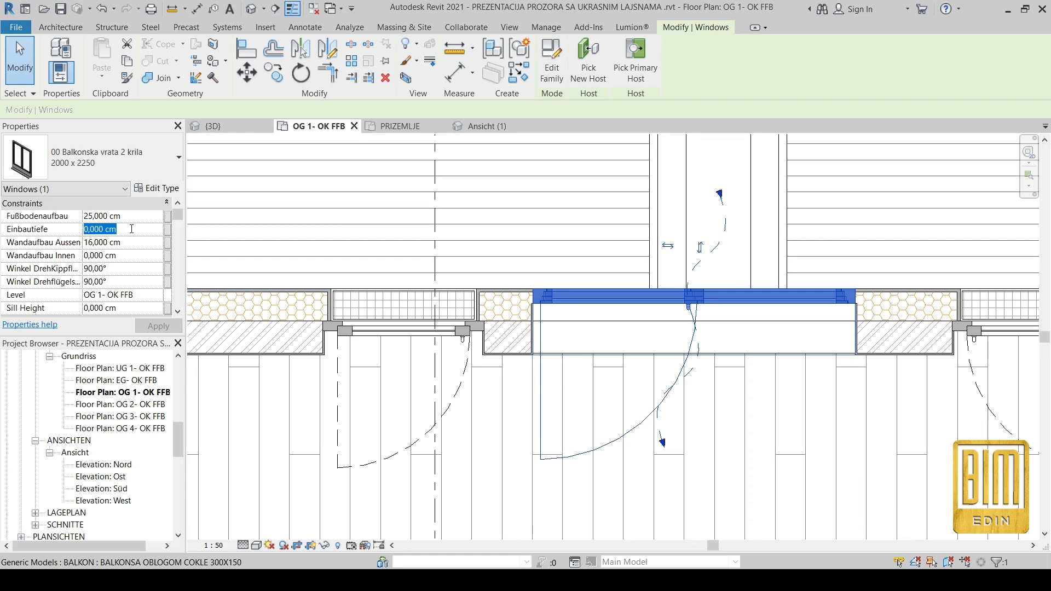
pyautogui.write('20')
pyautogui.press('Return')
# - Try flipping the hand and facing of the placed two-leaf balcony door in the plan
pyautogui.scroll(2, 624, 332)
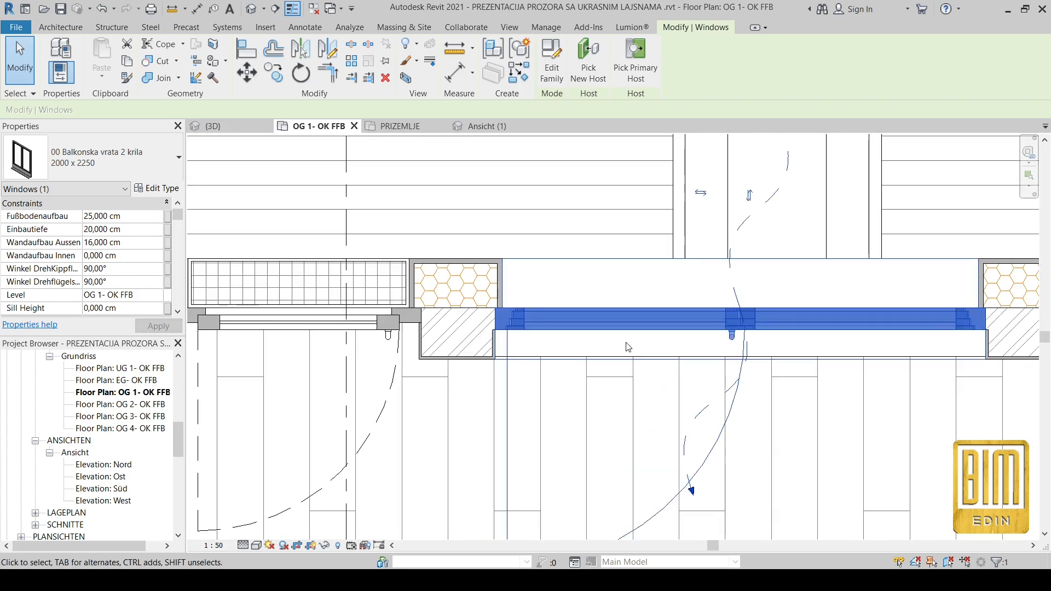
pyautogui.scroll(-2, 690, 230)
pyautogui.scroll(4, 697, 253)
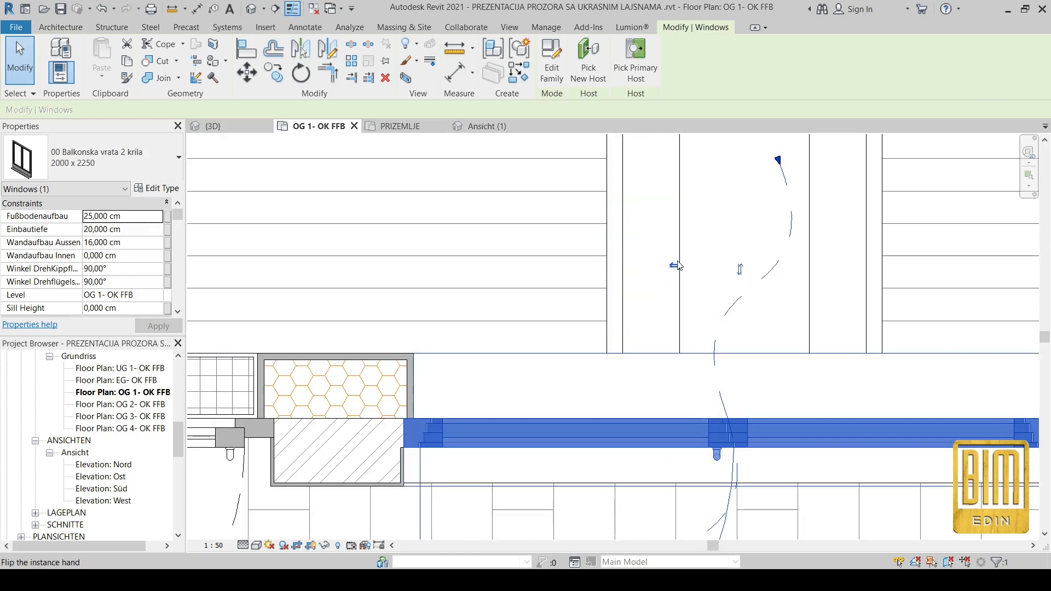
pyautogui.click(676, 269)
pyautogui.scroll(-2, 706, 271)
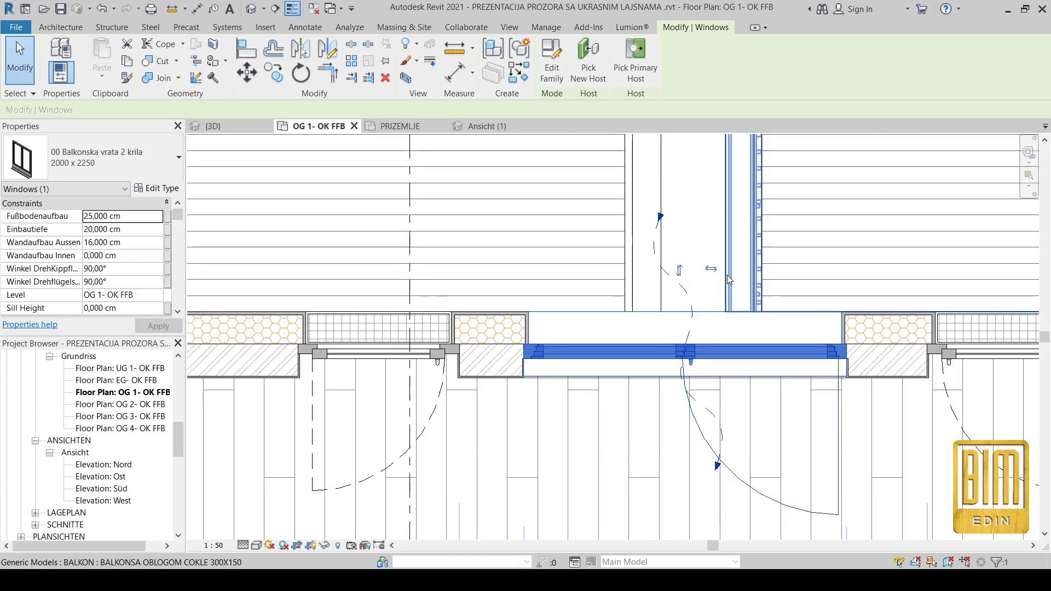
pyautogui.click(680, 270)
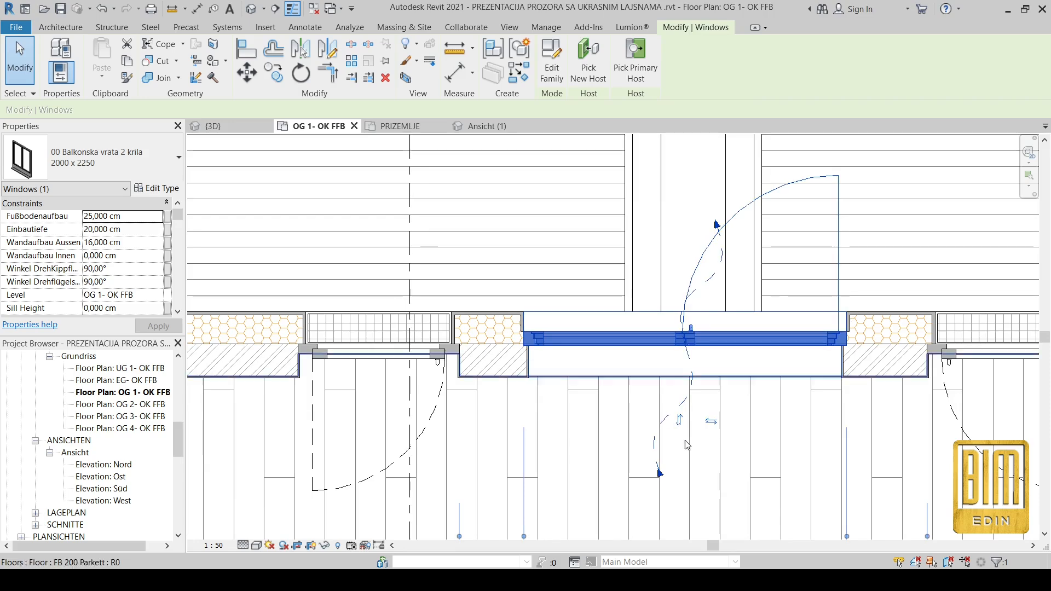
pyautogui.click(680, 421)
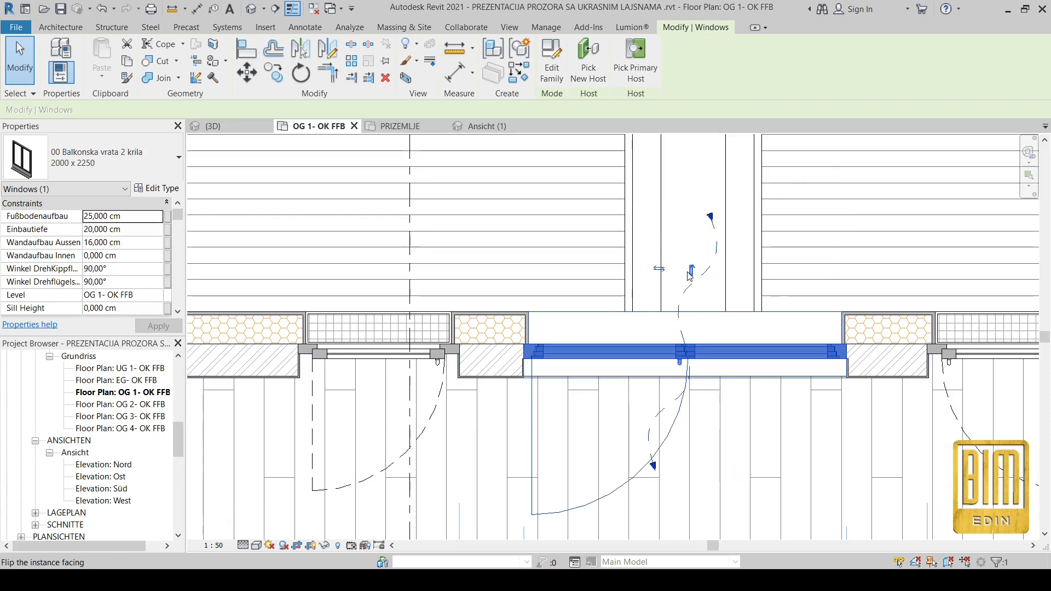
# - Flip the placed two-leaf 00 Balkonska vrata 2 krila door again to compare its swing with the neighbouring single-leaf balcony door
pyautogui.scroll(-4, 689, 277)
pyautogui.scroll(7, 479, 359)
pyautogui.click(514, 342)
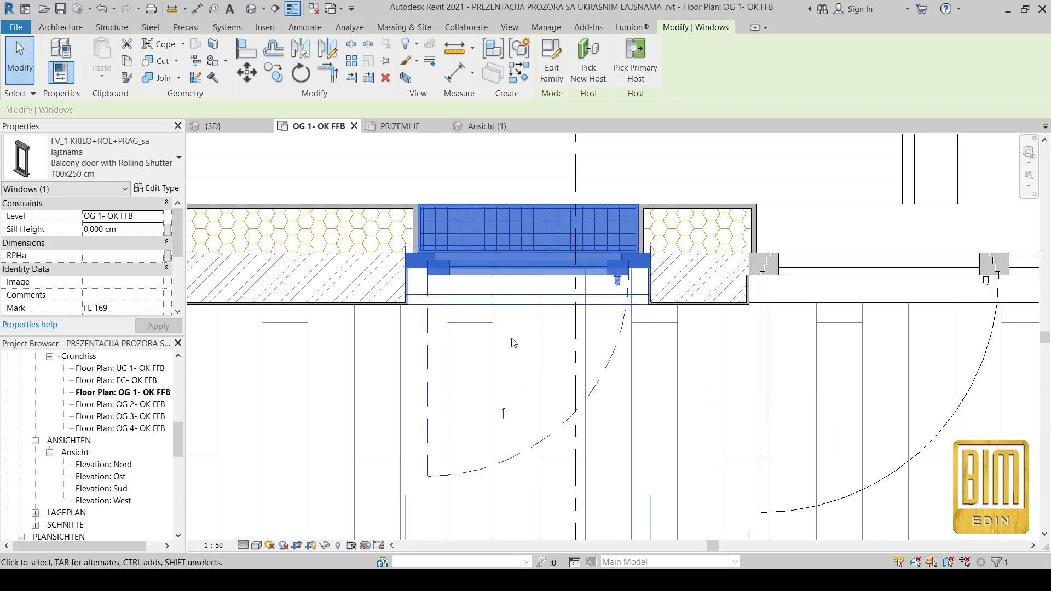
pyautogui.scroll(-5, 734, 302)
pyautogui.scroll(-1, 733, 302)
pyautogui.click(871, 293)
pyautogui.press('space')
# - Rotate the Balcony door with Rolling Shutter 100x250 cm by 180 degrees and back in the plan
pyautogui.scroll(3, 857, 294)
pyautogui.click(520, 301)
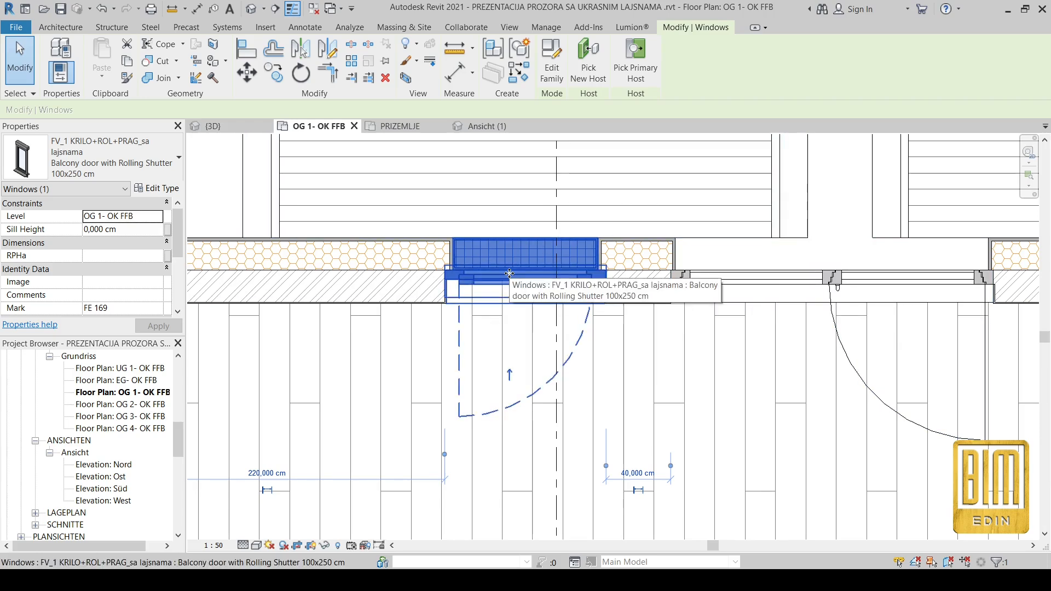
pyautogui.click(510, 375)
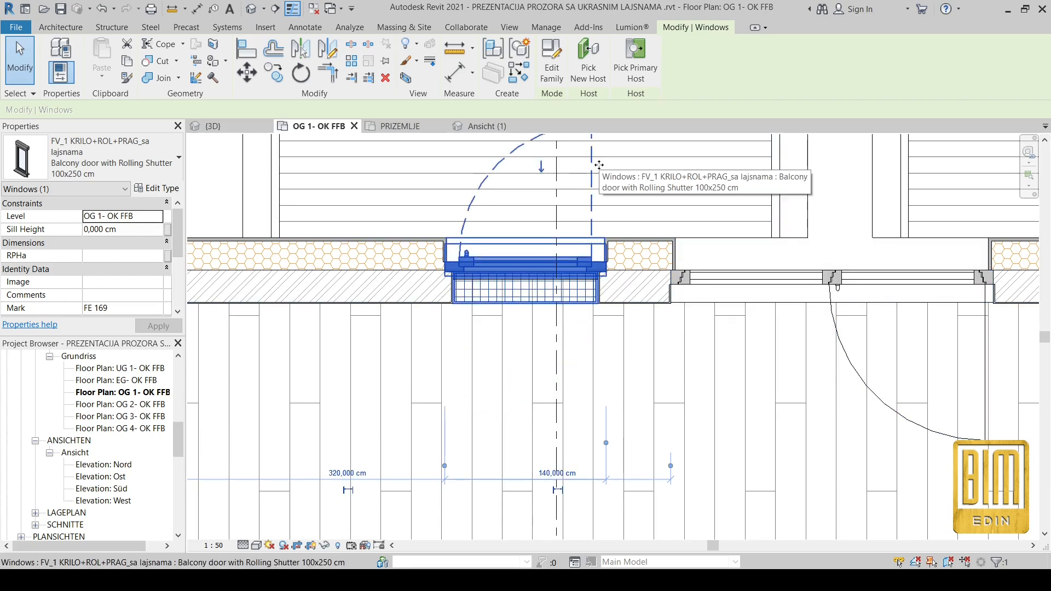
pyautogui.click(542, 168)
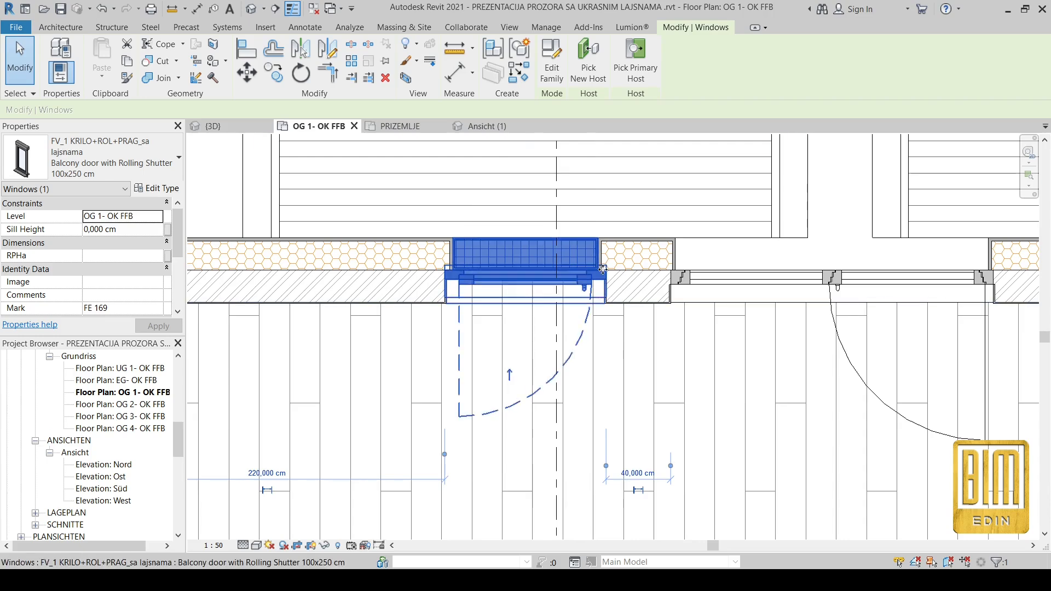
# - Delete the two-leaf 00 Balkonska vrata 2 krila door from the outer wall
pyautogui.click(819, 277)
pyautogui.scroll(3, 799, 230)
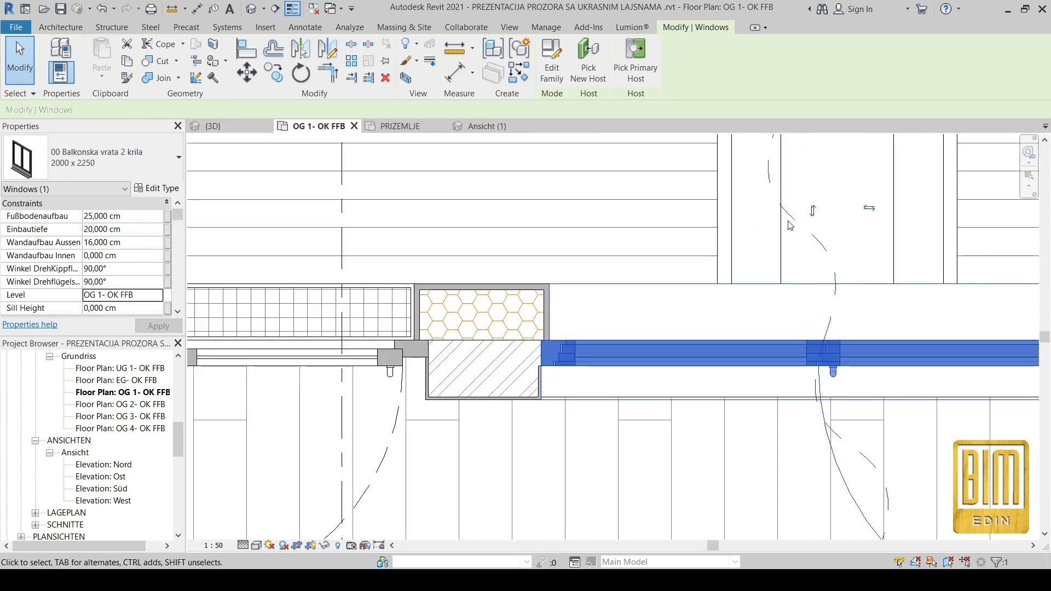
pyautogui.scroll(-3, 788, 220)
pyautogui.press('Delete')
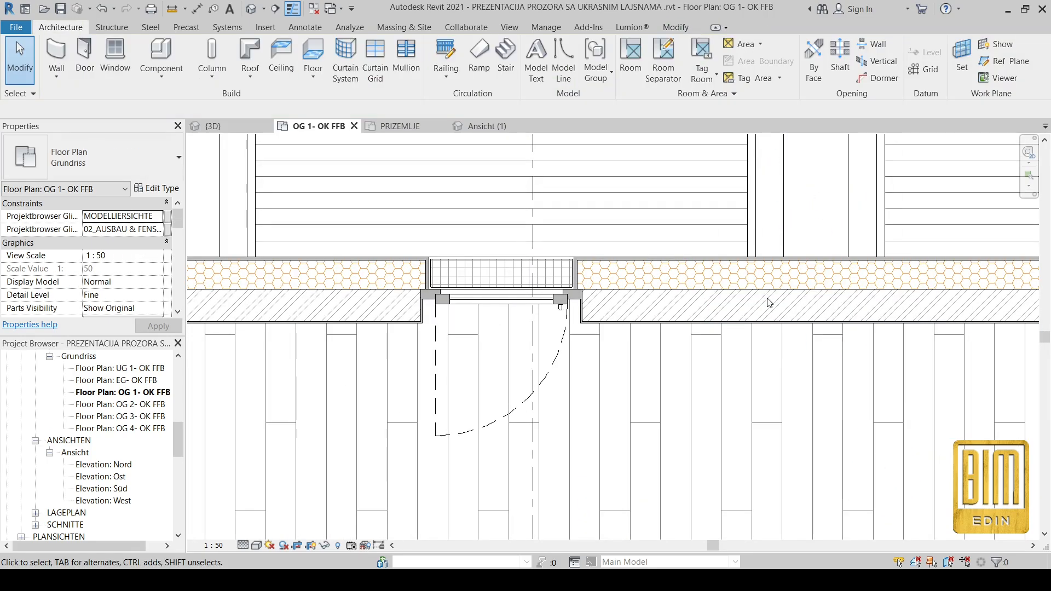
# - Rotate the Balcony door with Rolling Shutter 100x250 cm by 180 degrees and check the WINDOWS Copy 1 legend
pyautogui.click(500, 274)
pyautogui.click(484, 403)
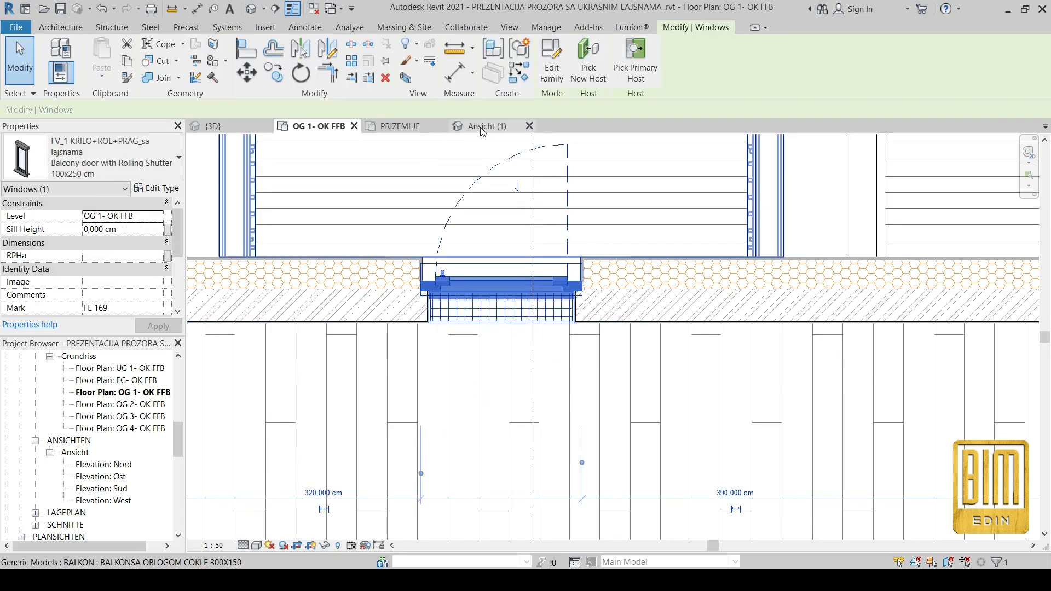
pyautogui.scroll(-4, 99, 438)
pyautogui.doubleClick(83, 479)
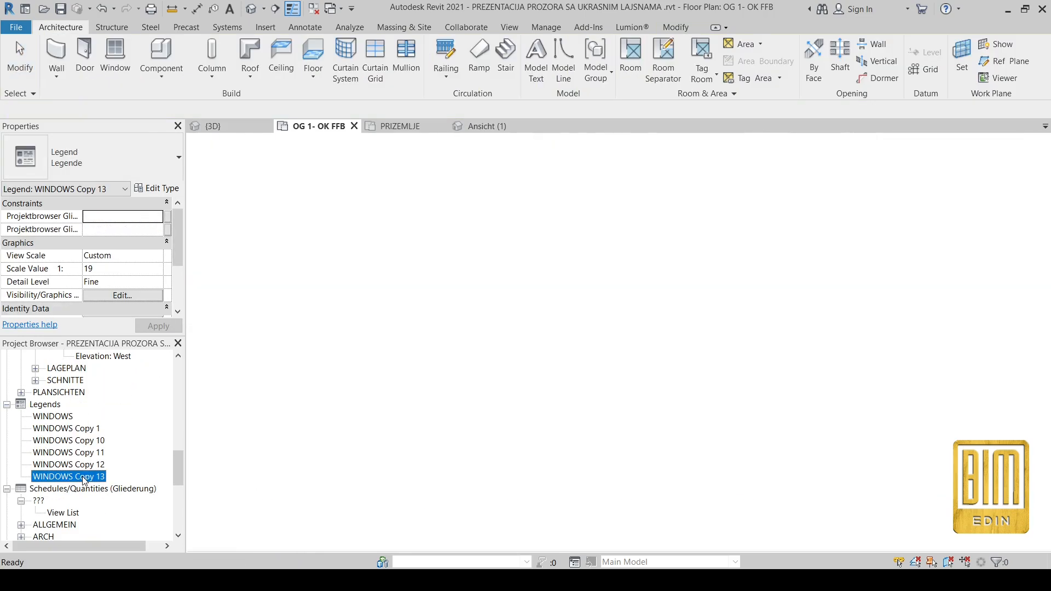
pyautogui.doubleClick(46, 428)
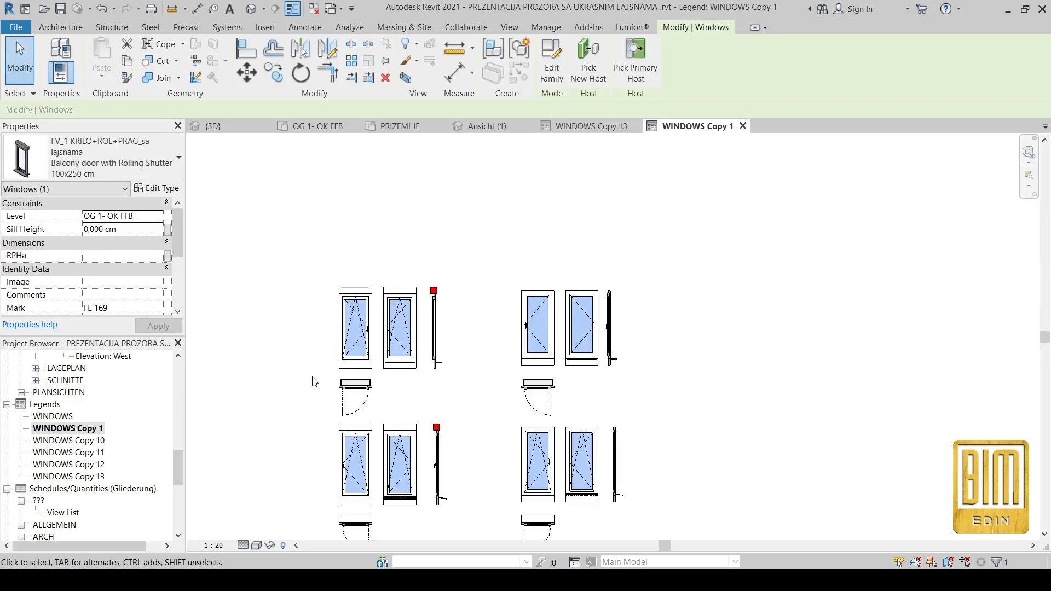
pyautogui.scroll(3, 310, 377)
# - Return to the OG 1- OK FFB floor plan and rotate the rolling-shutter balcony door back to swing inward
pyautogui.click(420, 129)
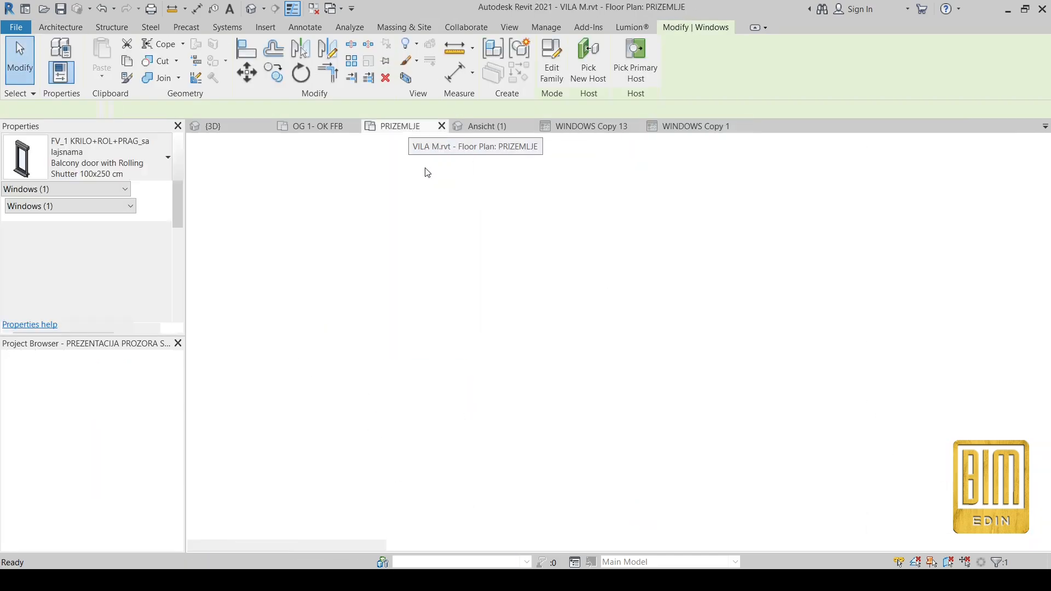
pyautogui.click(335, 127)
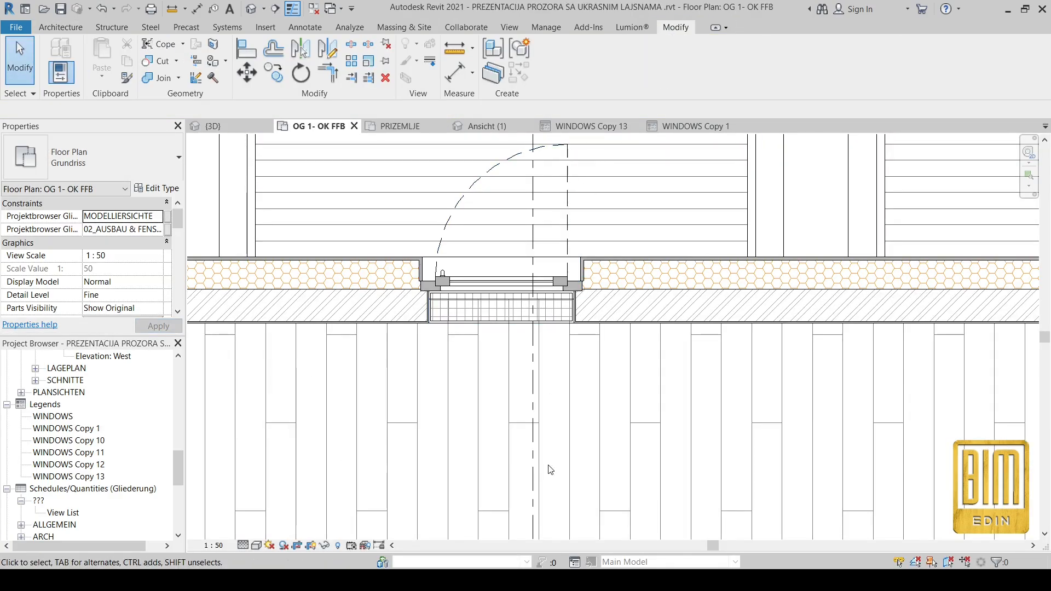
pyautogui.click(509, 284)
pyautogui.click(517, 188)
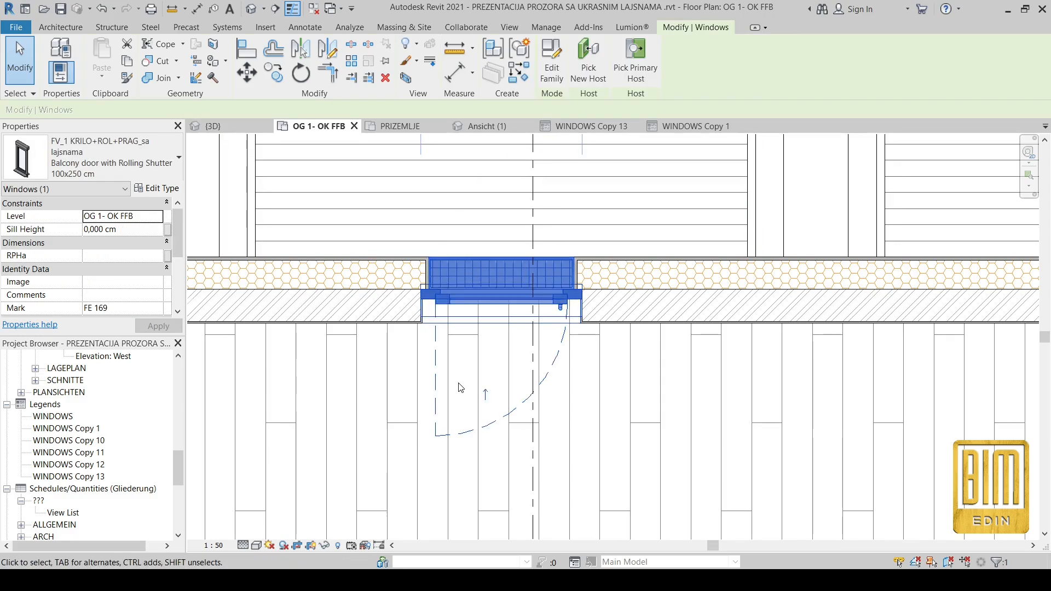
# - Rotate the Balcony door without Rolling Shutter 100x230 cm by 180 degrees and back in the plan
pyautogui.scroll(-6, 458, 387)
pyautogui.scroll(4, 844, 333)
pyautogui.click(702, 379)
pyautogui.click(668, 429)
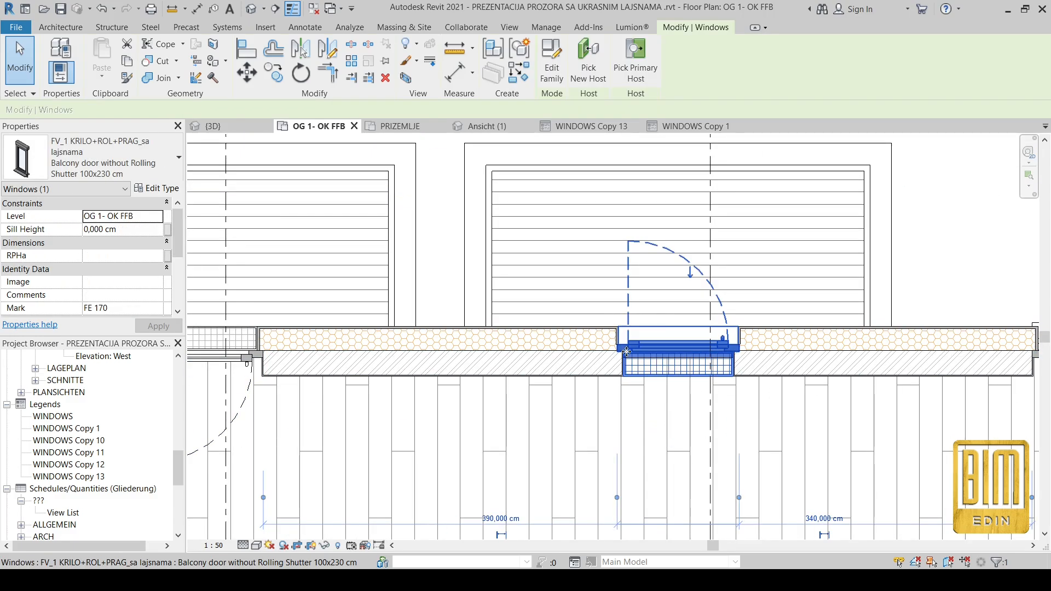
pyautogui.click(688, 277)
# - Rotate the French Balcony with Rolling Shutter 100x250 cm by 180 degrees and back in the plan
pyautogui.scroll(-3, 520, 359)
pyautogui.scroll(4, 1010, 355)
pyautogui.click(492, 365)
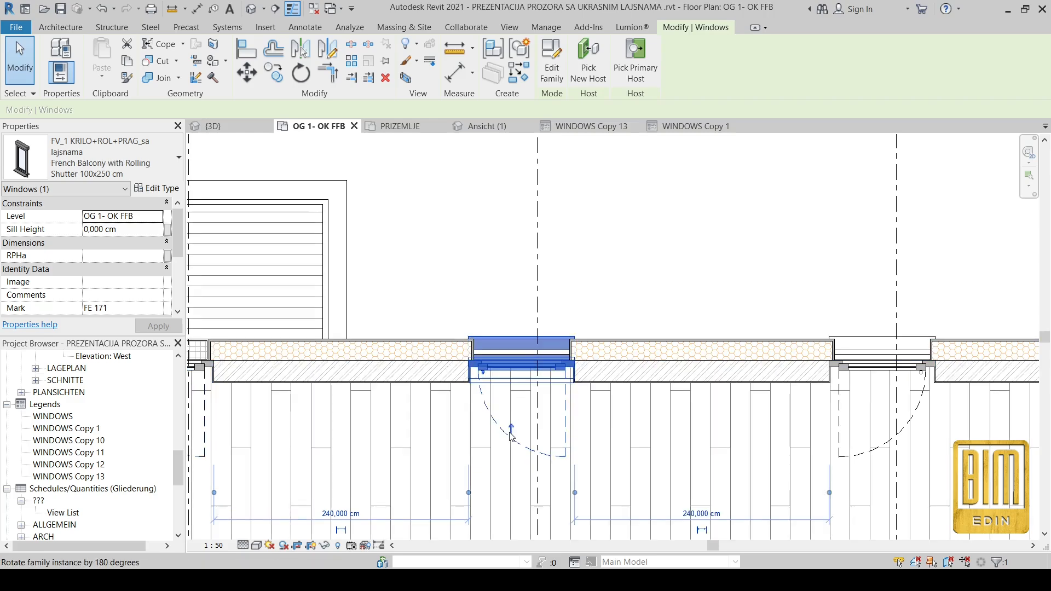
pyautogui.click(511, 431)
pyautogui.scroll(3, 511, 431)
pyautogui.click(550, 193)
# - Compare the French balcony door swings in the plan with the opening symbols in the WINDOWS Copy 1 legend
pyautogui.scroll(-6, 457, 292)
pyautogui.scroll(4, 910, 294)
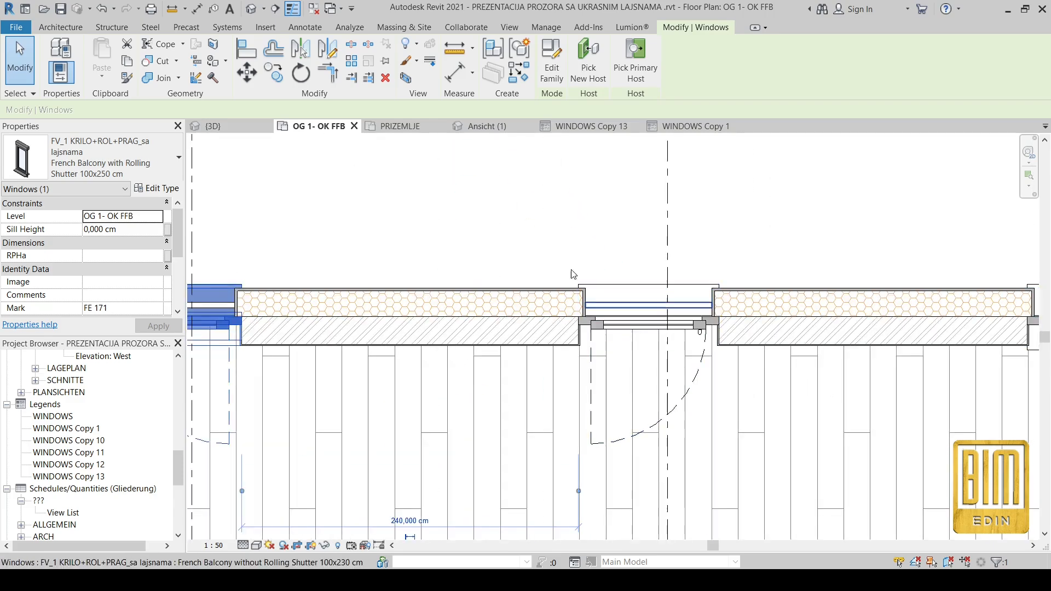
pyautogui.scroll(-3, 556, 227)
pyautogui.scroll(4, 292, 363)
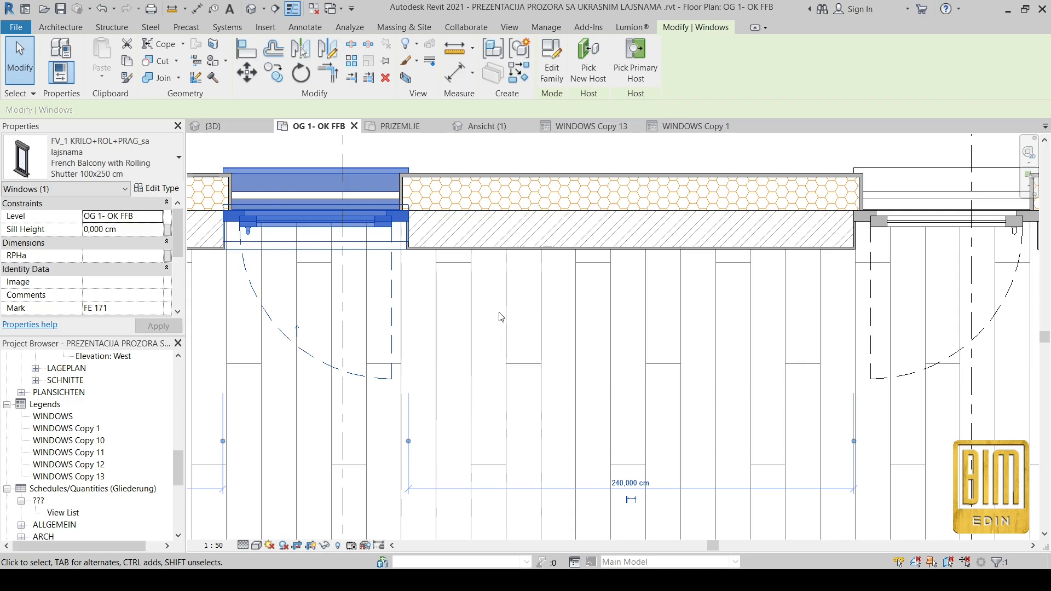
pyautogui.scroll(-5, 501, 316)
pyautogui.click(678, 127)
pyautogui.scroll(-2, 515, 492)
pyautogui.scroll(2, 515, 517)
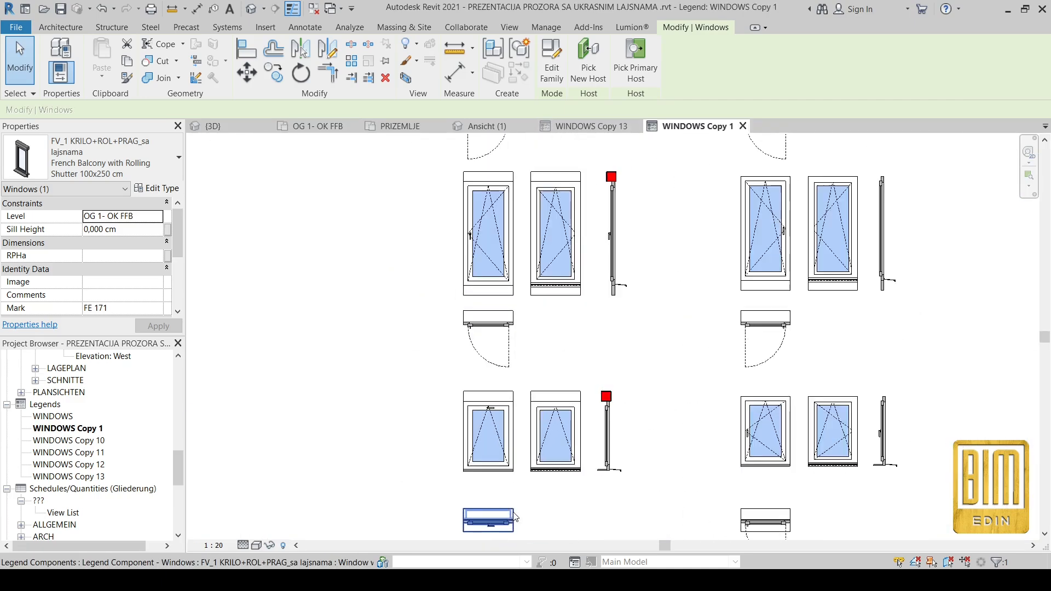
pyautogui.scroll(-3, 688, 472)
pyautogui.scroll(6, 671, 192)
# - Inspect the row of windows, French balconies and balcony doors from inside in the 3D view
pyautogui.click(251, 9)
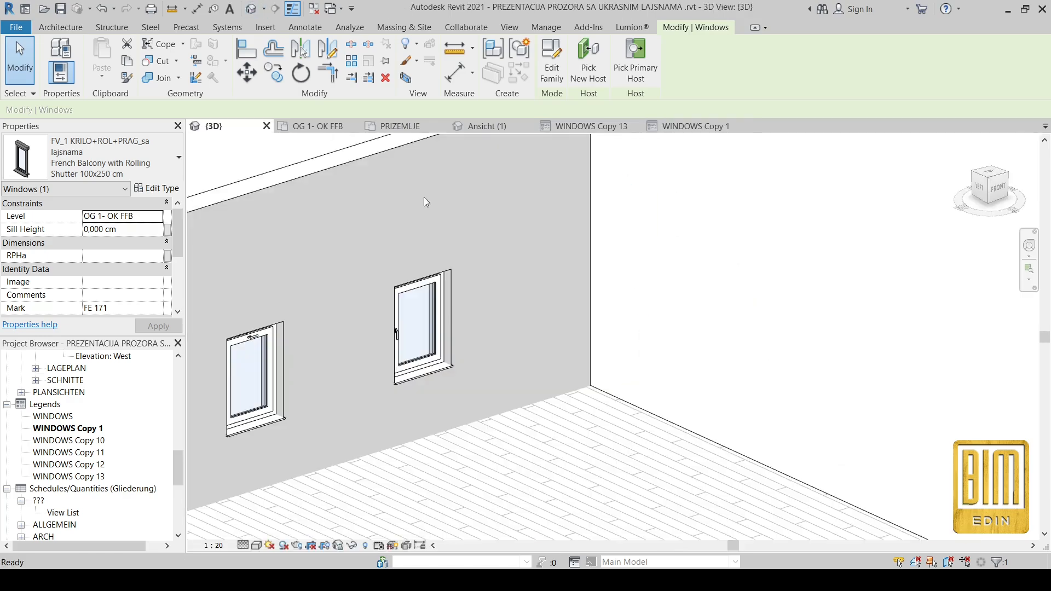
pyautogui.click(724, 275)
pyautogui.scroll(-4, 728, 279)
pyautogui.scroll(5, 236, 426)
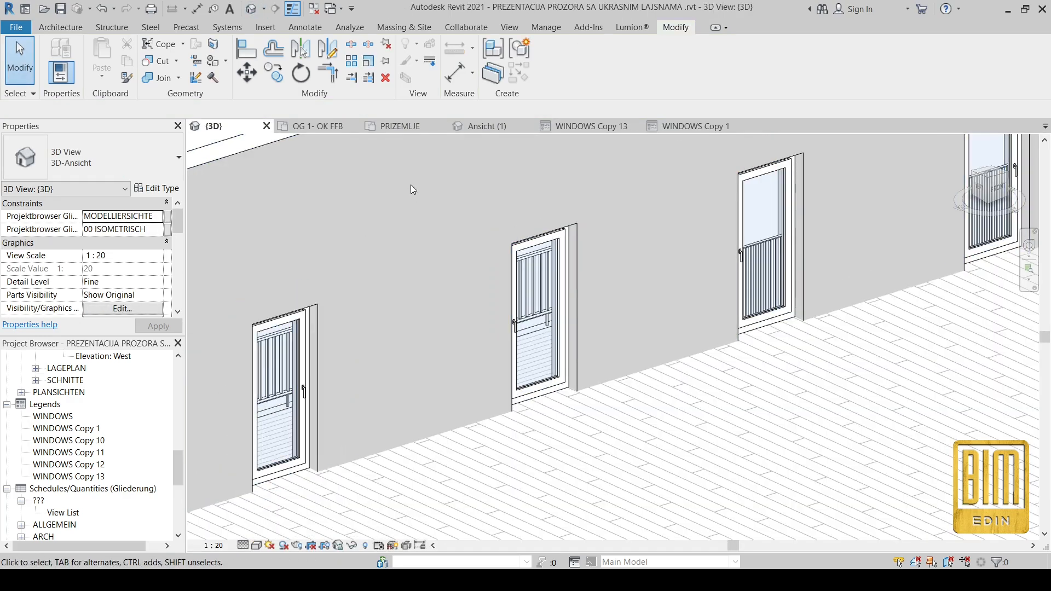
# - Examine the frame, handle and wall connection of the Balcony door with Rolling Shutter 100x250 cm in the OG 1- OK FFB plan
pyautogui.click(321, 127)
pyautogui.scroll(4, 307, 283)
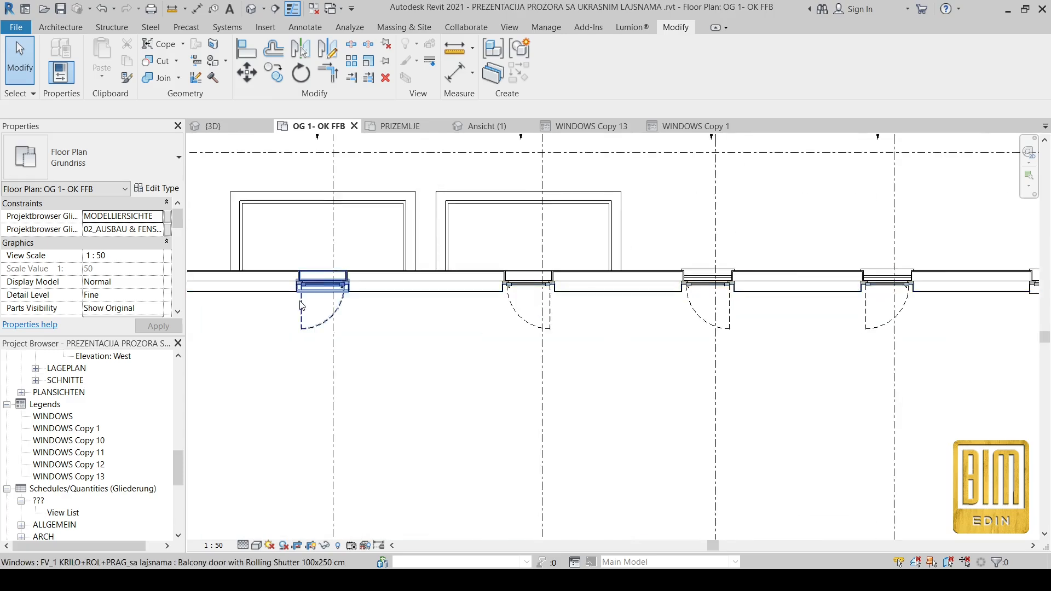
pyautogui.scroll(5, 298, 283)
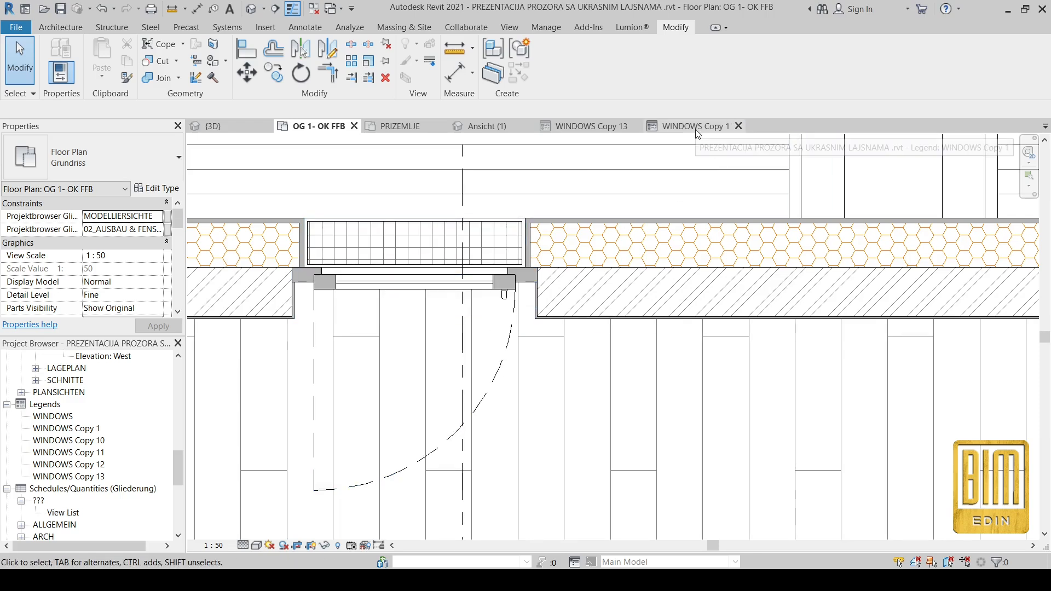
pyautogui.scroll(-5, 386, 314)
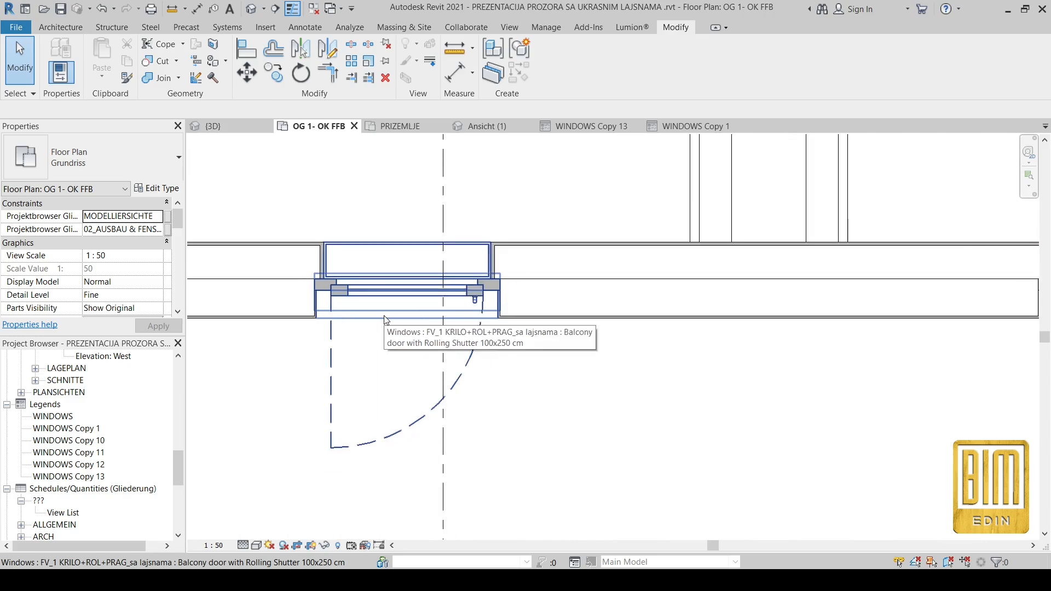
pyautogui.scroll(5, 386, 314)
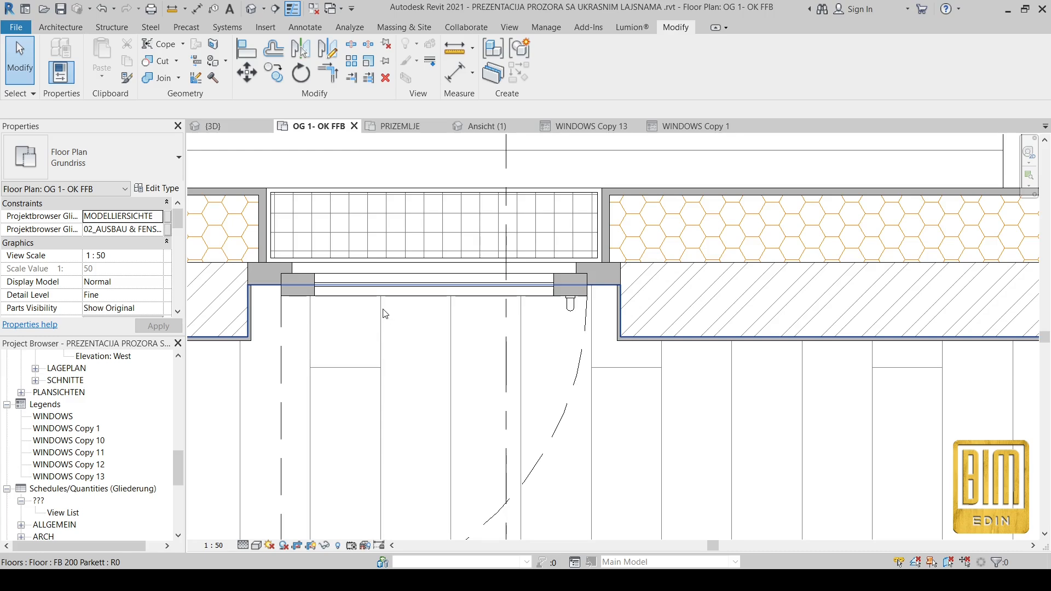
pyautogui.scroll(-2, 454, 285)
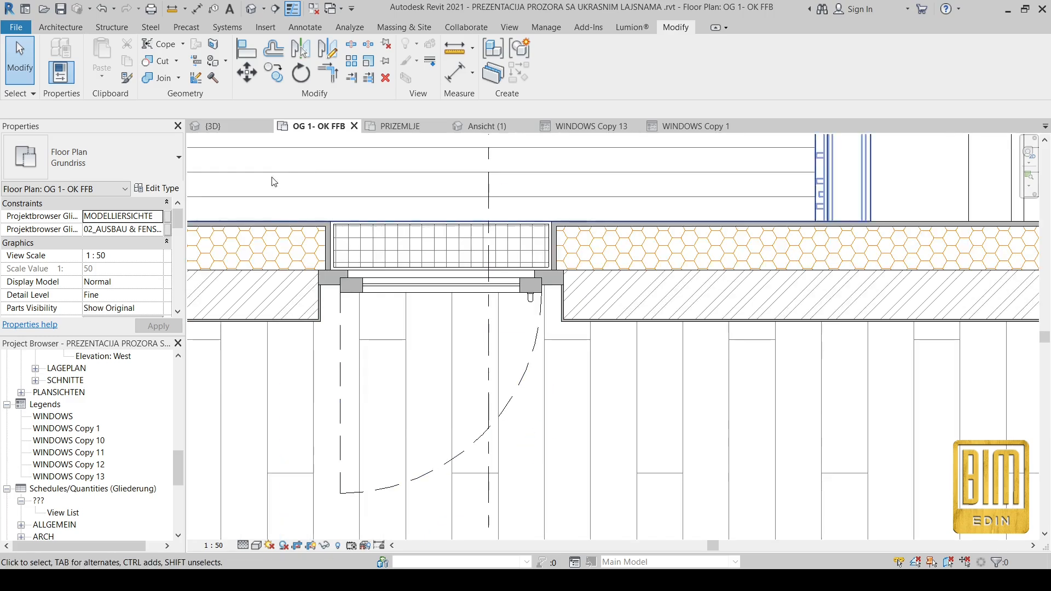
pyautogui.scroll(3, 329, 277)
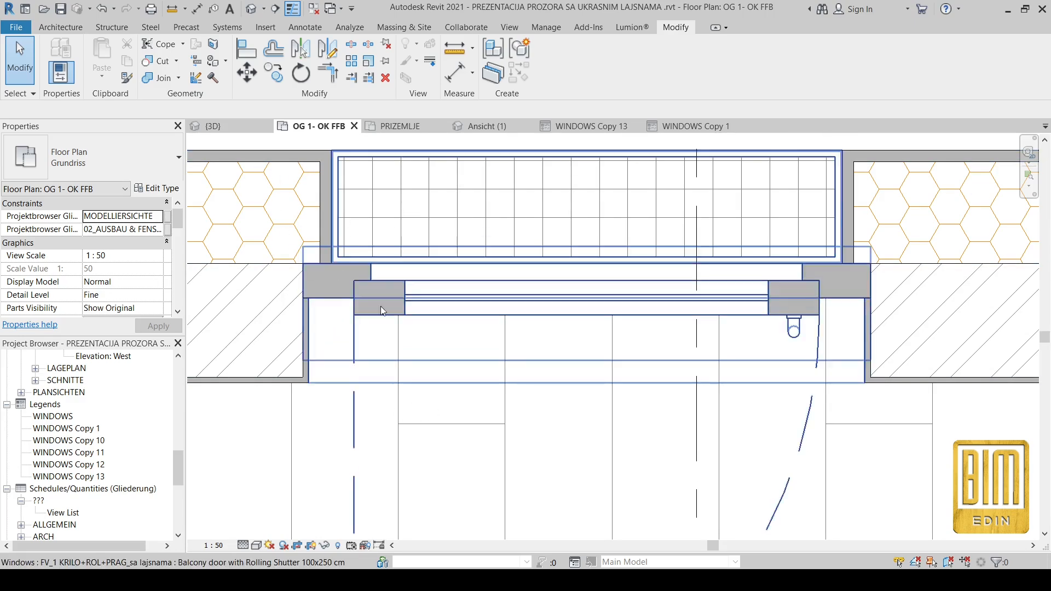
pyautogui.scroll(-1, 394, 348)
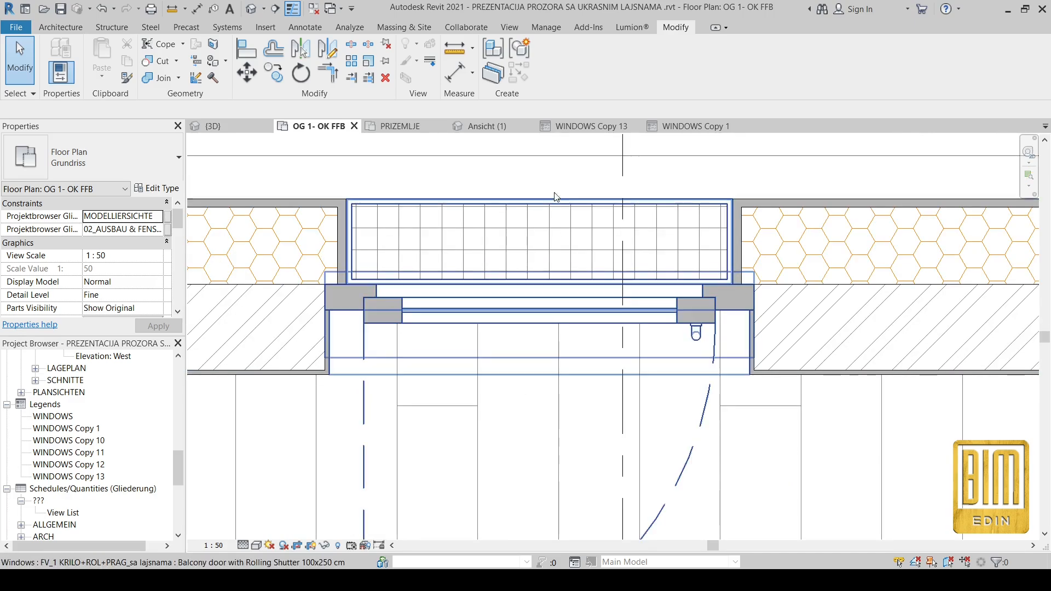
pyautogui.scroll(-1, 553, 216)
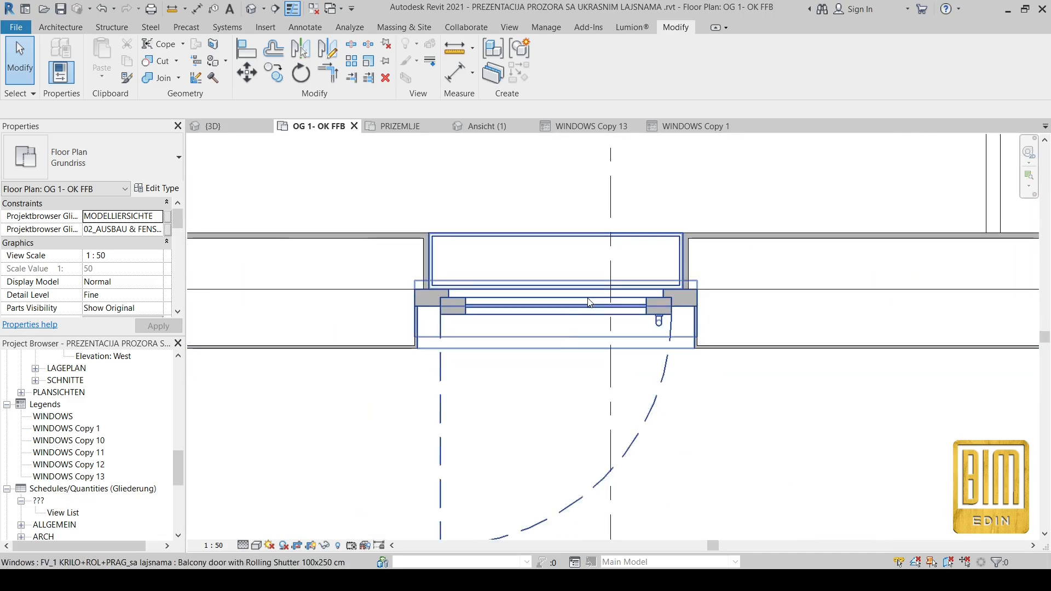
# - Open the Schnitt 0 section through the rolling-shutter balcony door and inspect its shutter box, frame and threshold
pyautogui.rightClick(611, 165)
pyautogui.click(651, 230)
pyautogui.scroll(5, 701, 267)
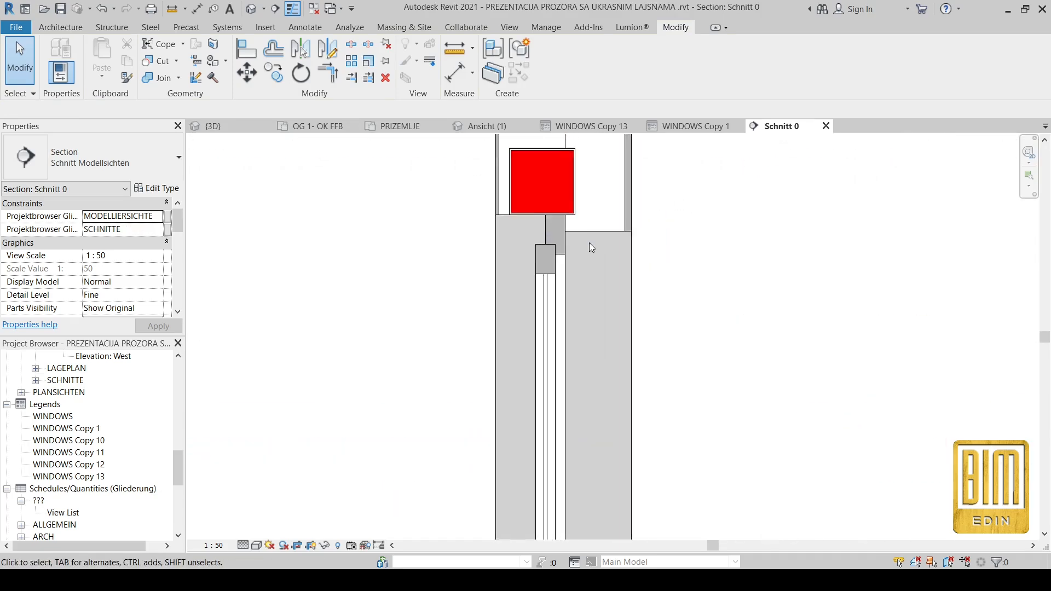
pyautogui.scroll(2, 589, 243)
pyautogui.scroll(-5, 580, 261)
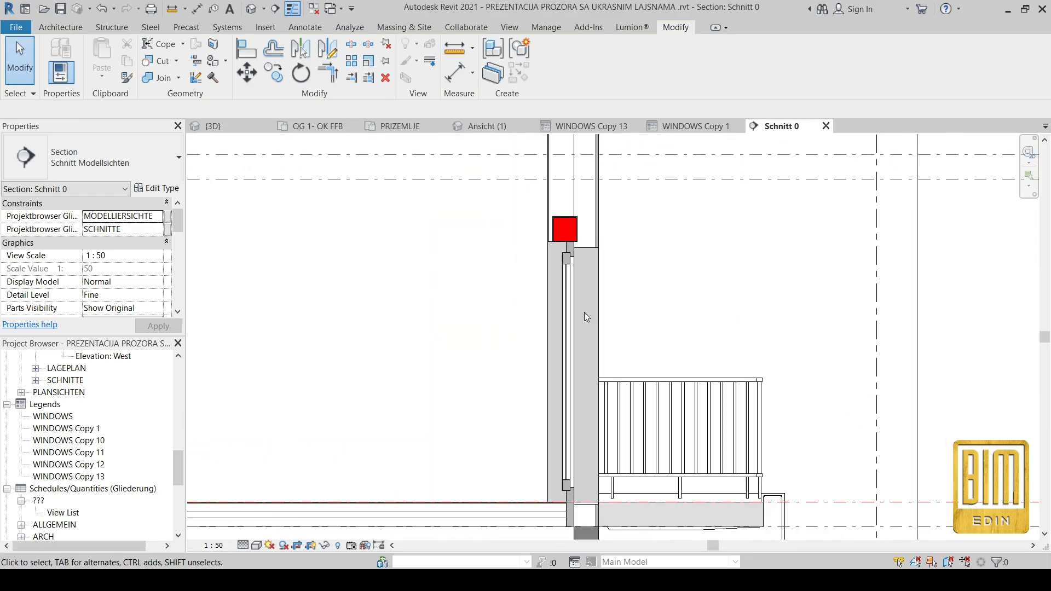
pyautogui.scroll(2, 571, 524)
pyautogui.scroll(4, 90, 432)
# - From the OG 1- OK FFB plan, open the Schnitt 4 section and inspect the head of the Window with Rolling Shutter 100x160cm
pyautogui.doubleClick(123, 417)
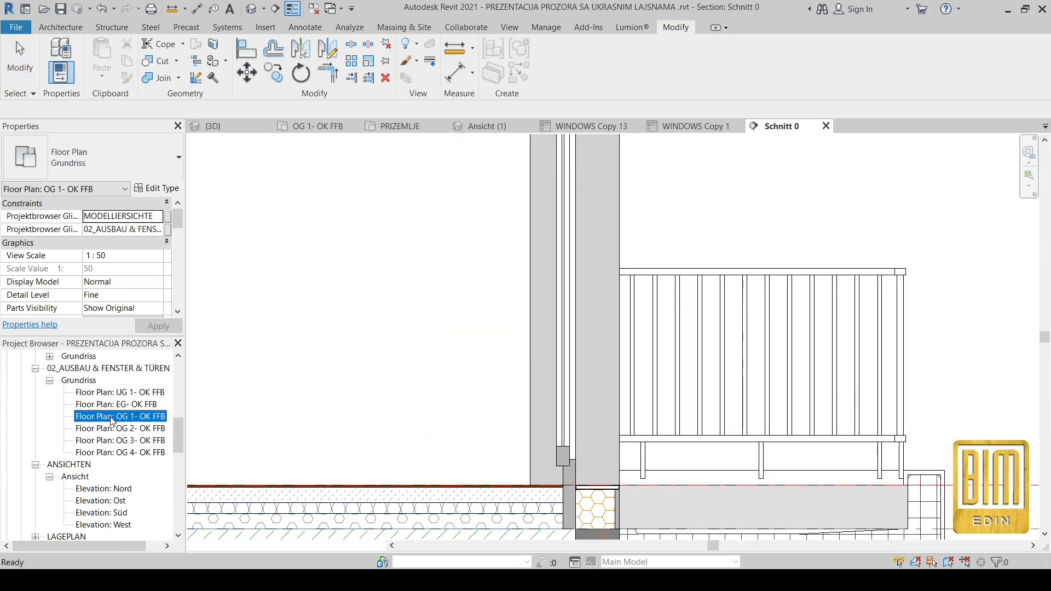
pyautogui.scroll(2, 706, 290)
pyautogui.rightClick(586, 263)
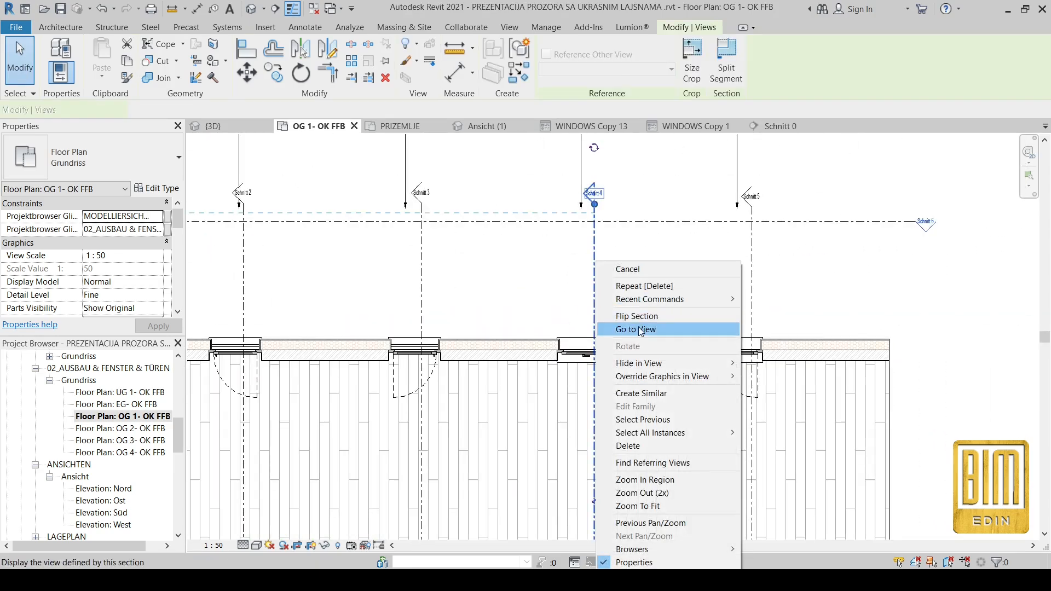
pyautogui.click(622, 329)
pyautogui.scroll(2, 679, 249)
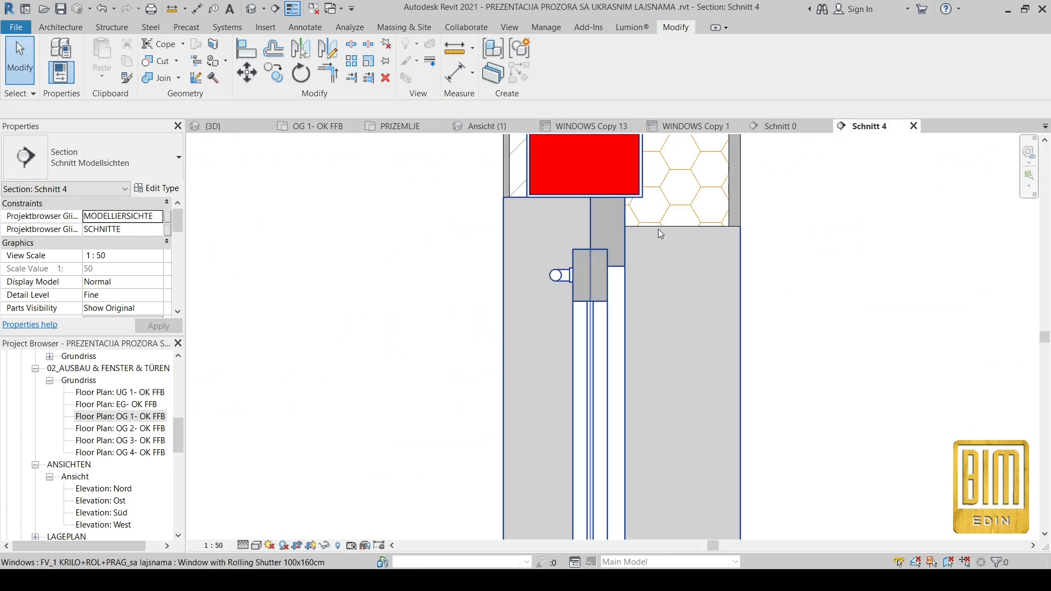
# - Examine the interior and exterior sill details of the rolling-shutter window in the Schnitt 4 section
pyautogui.scroll(-6, 637, 194)
pyautogui.scroll(5, 646, 363)
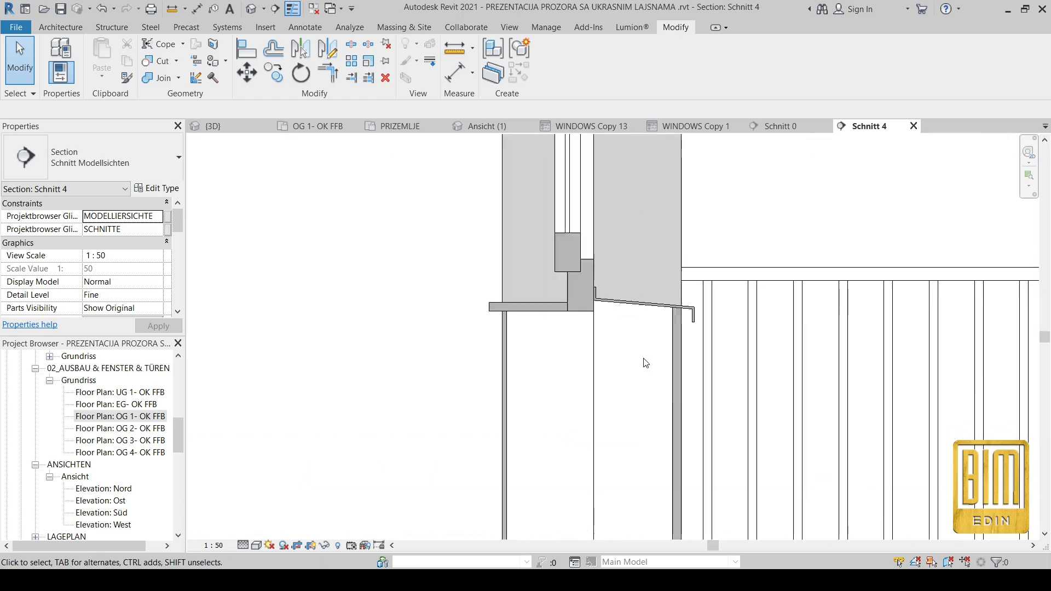
pyautogui.scroll(3, 537, 234)
pyautogui.scroll(-2, 495, 392)
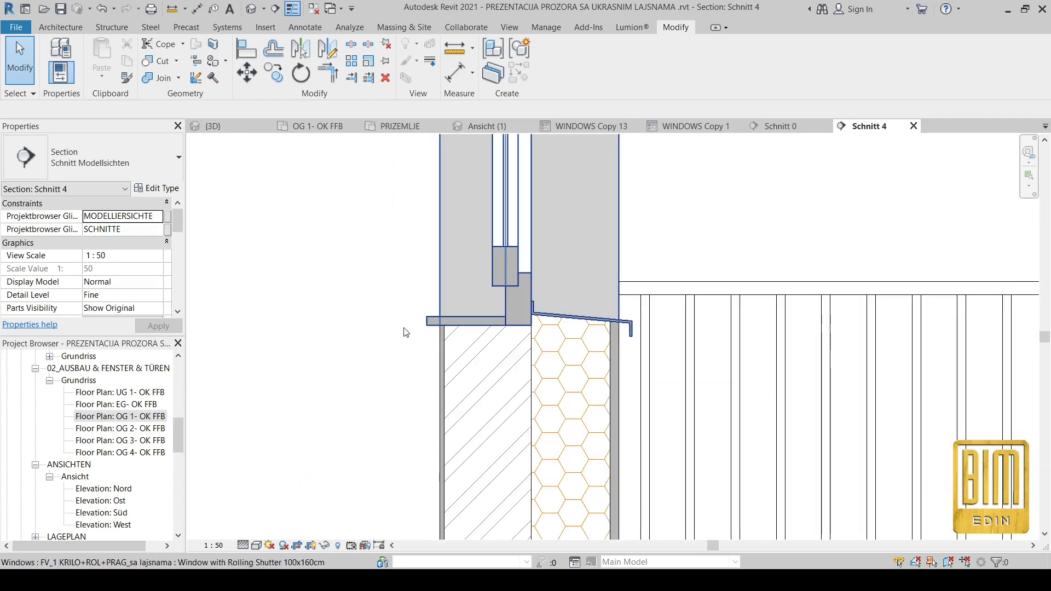
pyautogui.scroll(-1, 528, 392)
pyautogui.scroll(-2, 493, 378)
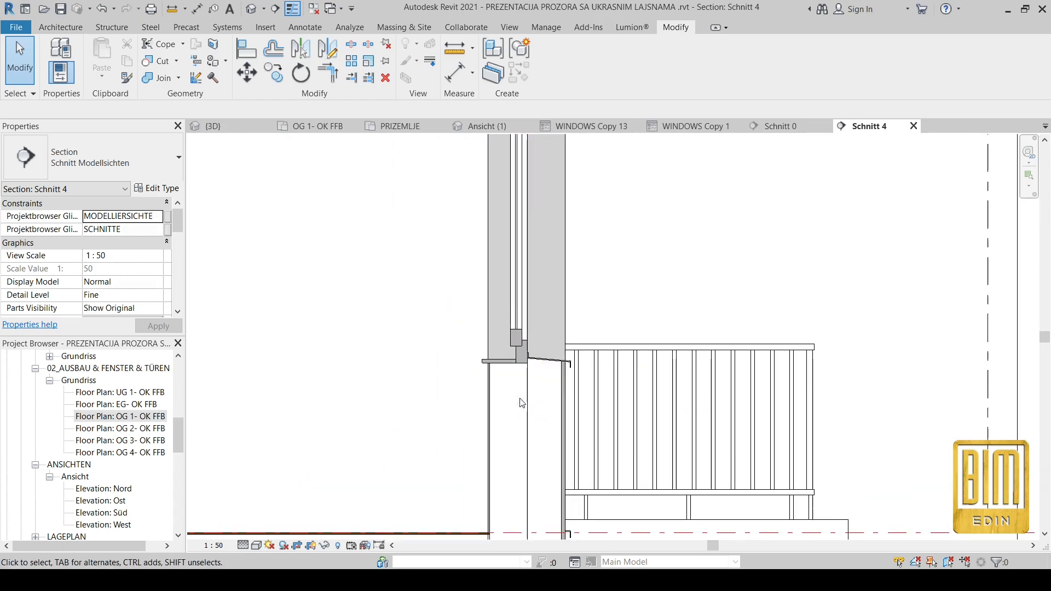
# - Examine the sill, sash and handle of the Window with Rolling Shutter 100x160cm in the Schnitt 4 section
pyautogui.scroll(4, 447, 356)
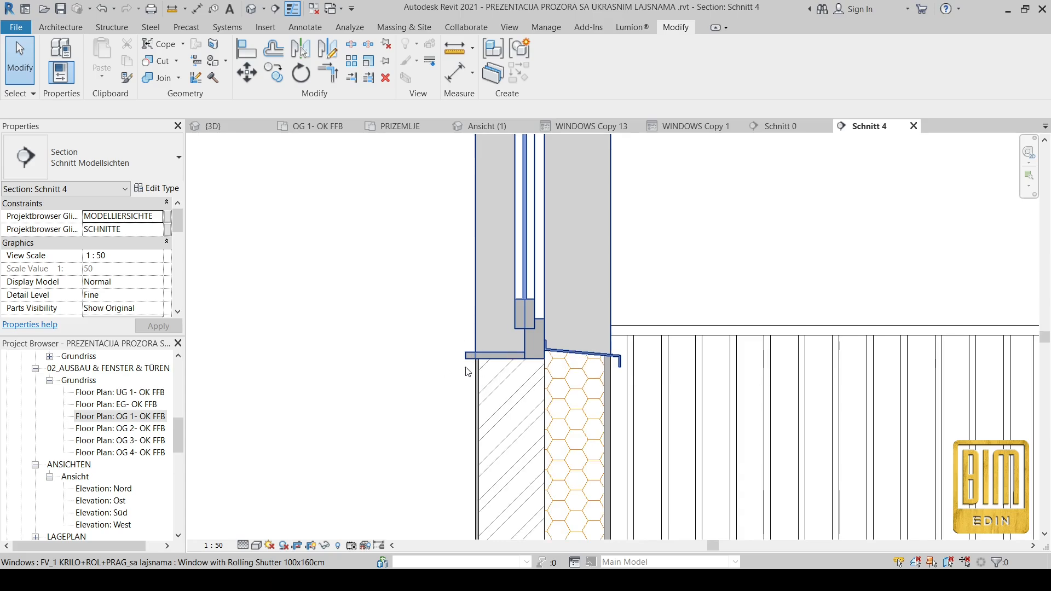
pyautogui.scroll(2, 531, 341)
pyautogui.scroll(5, 514, 268)
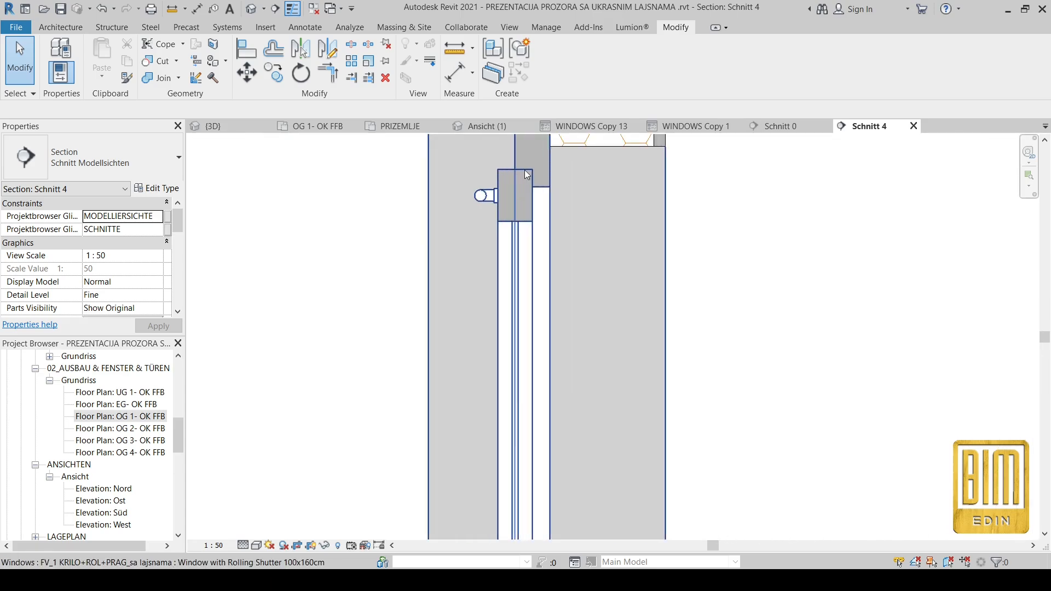
pyautogui.doubleClick(480, 196)
# - In the OG 1- OK FFB plan, set PROFIL OKVIRA ŠIRINA of the Balcony door with Rolling Shutter 100x250 cm type to 9 cm
pyautogui.scroll(5, 308, 345)
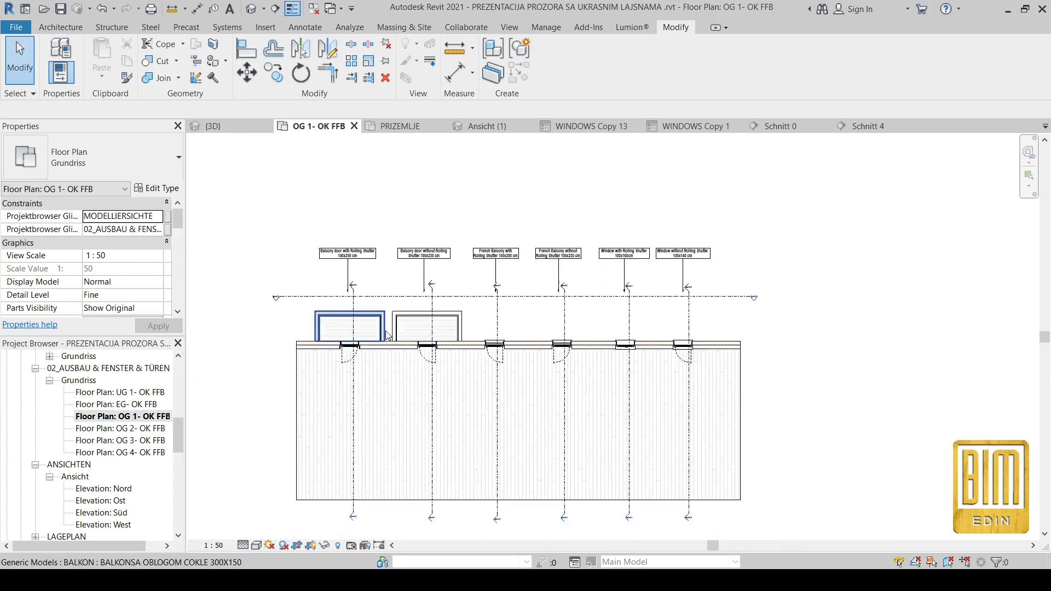
pyautogui.scroll(3, 308, 345)
pyautogui.click(351, 355)
pyautogui.click(157, 188)
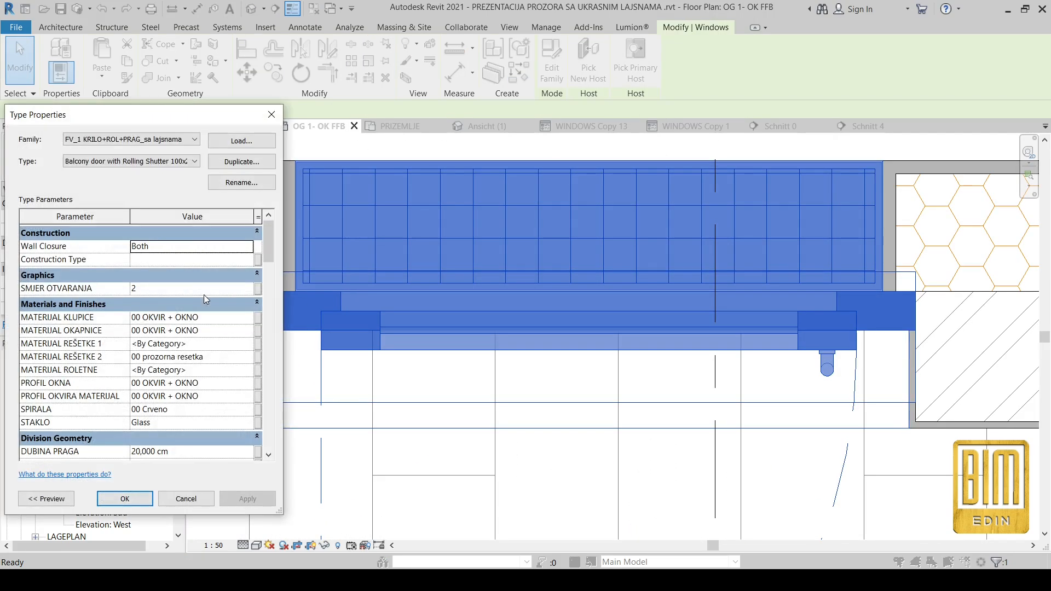
pyautogui.scroll(-5, 184, 343)
pyautogui.click(185, 368)
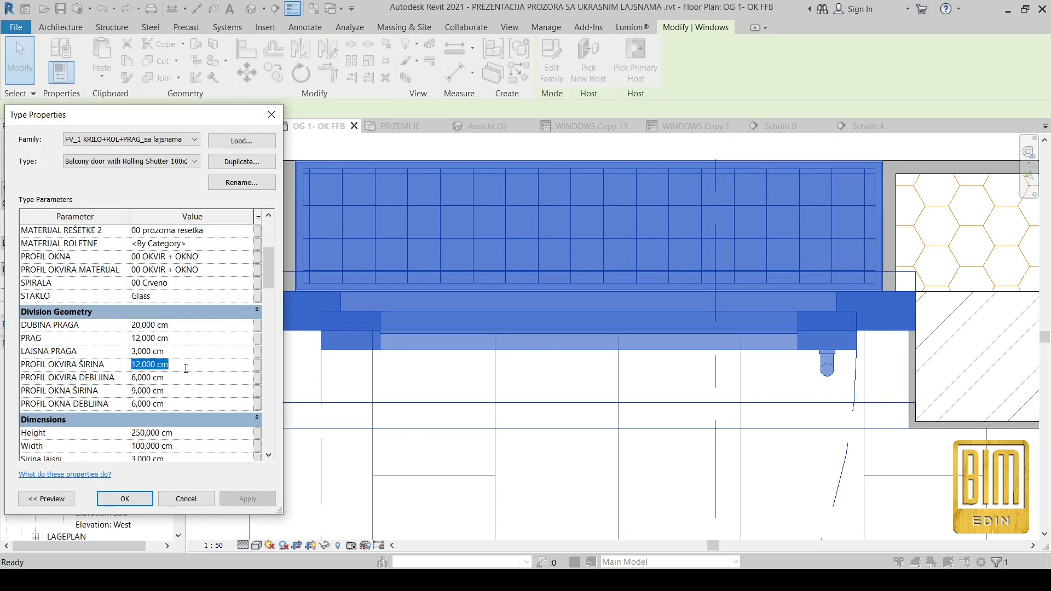
pyautogui.write('9')
pyautogui.press('Tab')
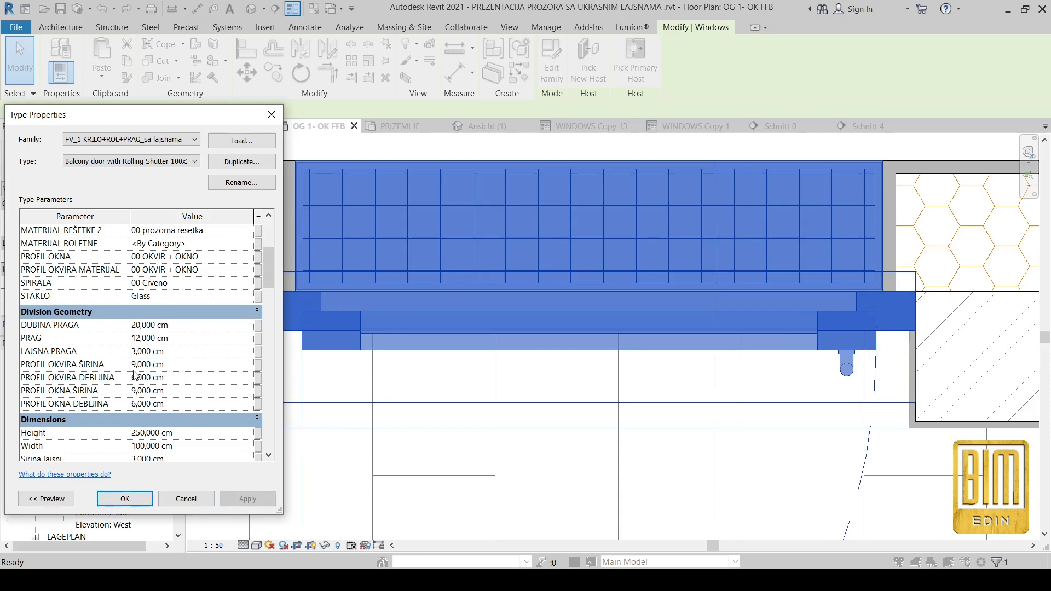
# - Set both PROFIL OKVIRA DEBLJINA and PROFIL OKNA DEBLJINA of the balcony door type to 5 cm
pyautogui.click(181, 378)
pyautogui.write('5')
pyautogui.click(182, 404)
pyautogui.write('5')
pyautogui.press('Tab')
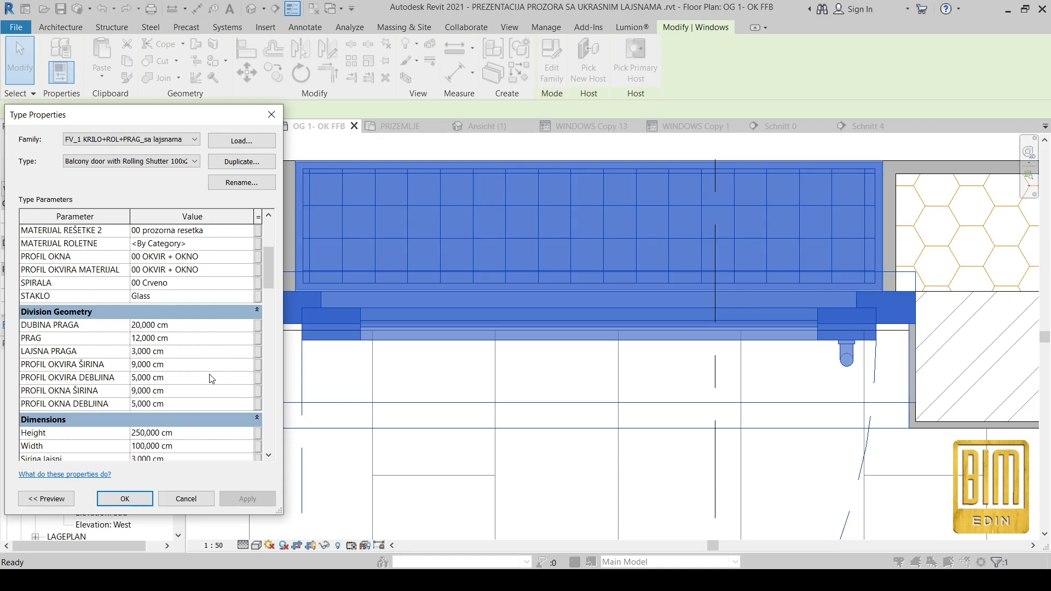
pyautogui.click(141, 501)
# - Edit the FB 200 Parkett floor boundary, aligning its edge in the rolling-shutter balcony door opening with the door frame's interior face
pyautogui.scroll(-2, 482, 325)
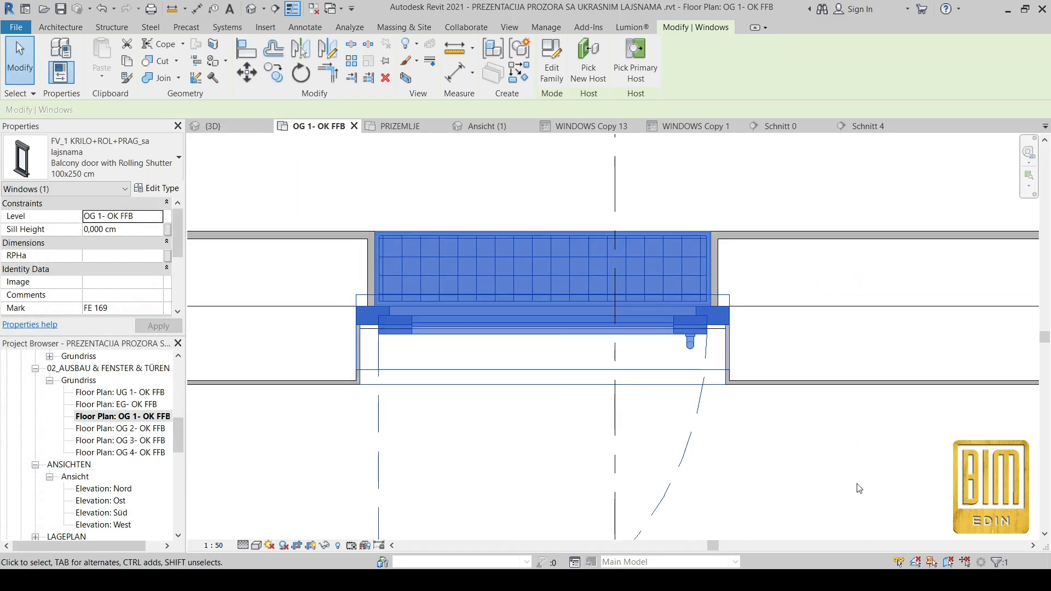
pyautogui.click(806, 184)
pyautogui.click(777, 451)
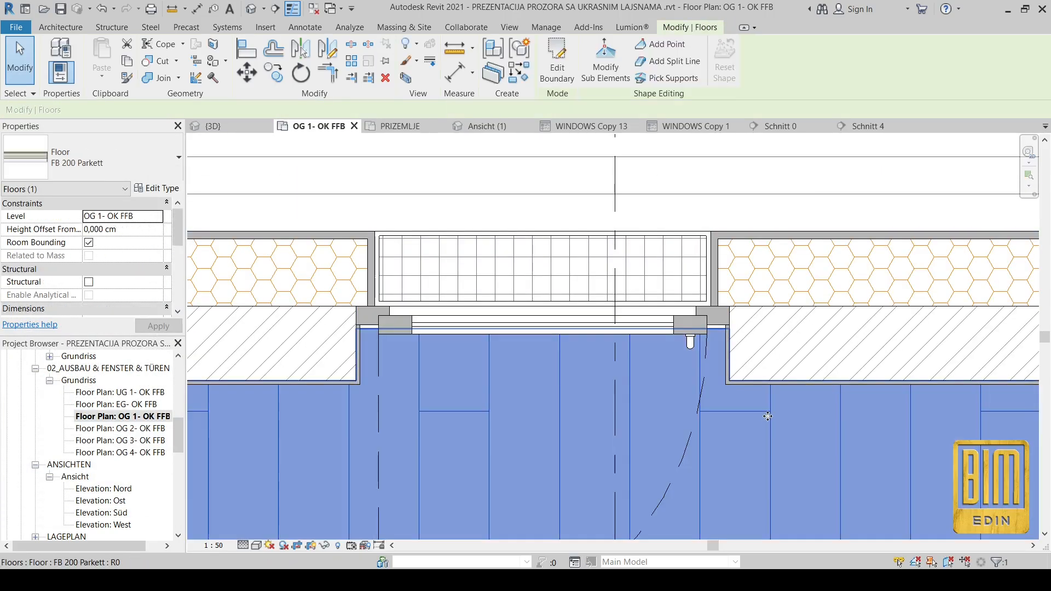
pyautogui.click(557, 60)
pyautogui.scroll(3, 385, 331)
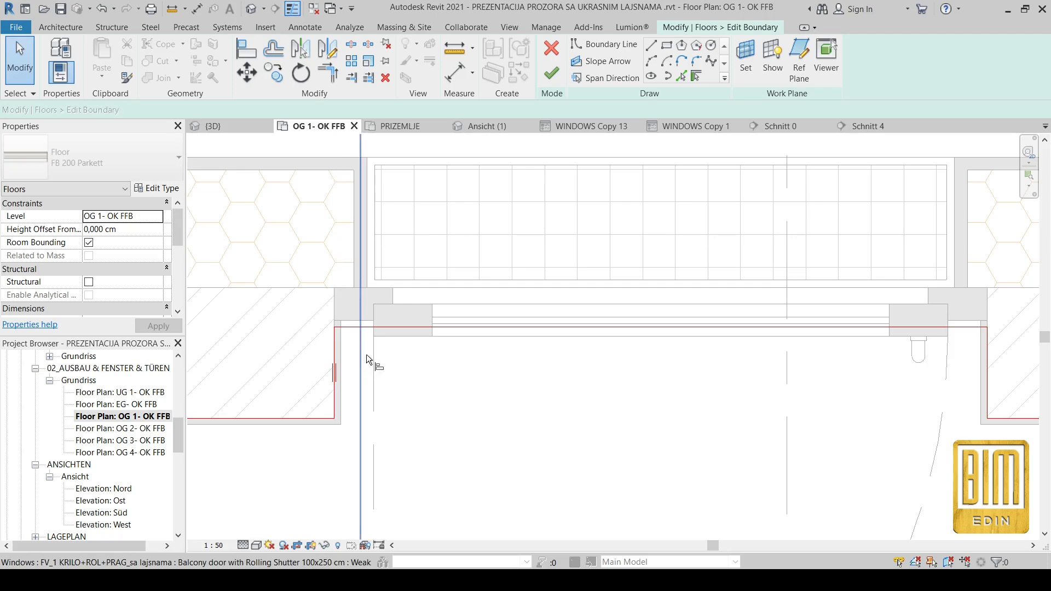
pyautogui.scroll(2, 360, 323)
pyautogui.click(365, 320)
pyautogui.press('Escape')
pyautogui.click(372, 320)
pyautogui.click(374, 332)
pyautogui.click(552, 72)
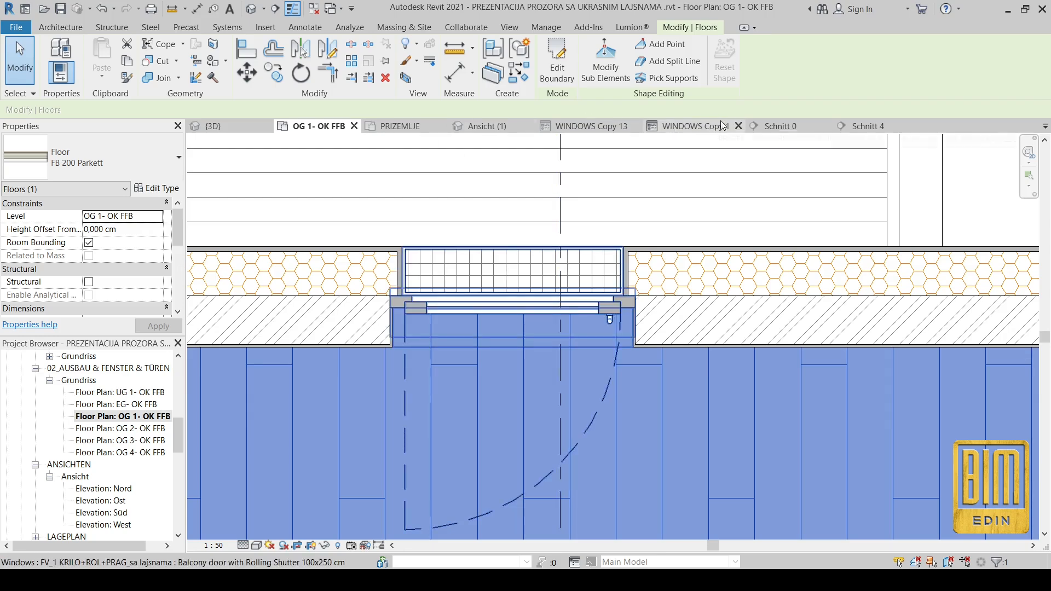
# - In the WINDOWS Copy 1 legend, try to dimension the thickness of the balcony door's outer frame in the plan symbol
pyautogui.click(694, 127)
pyautogui.scroll(5, 474, 339)
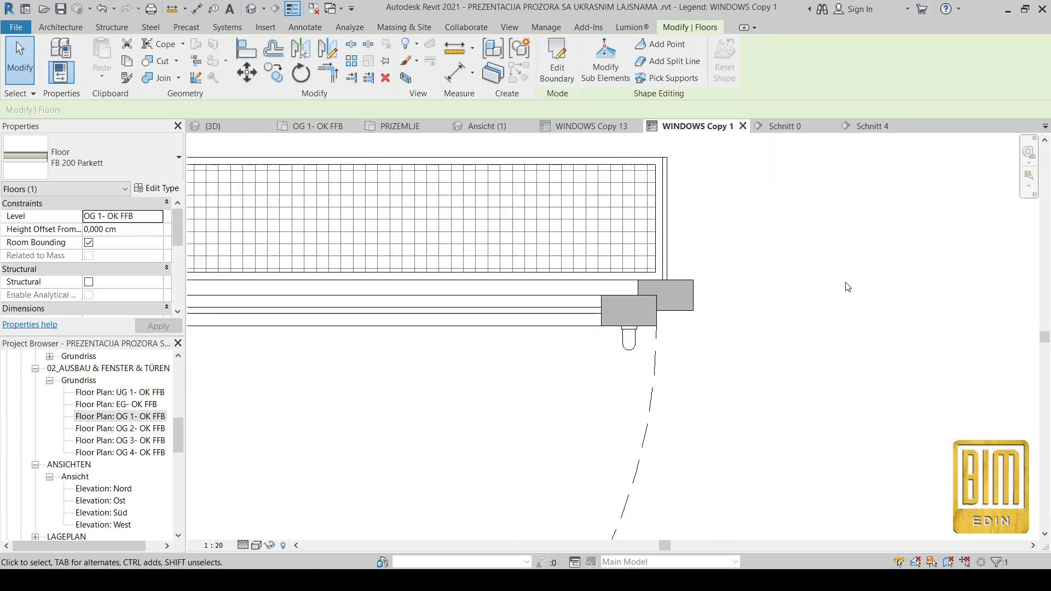
pyautogui.click(455, 73)
pyautogui.click(678, 279)
pyautogui.click(692, 311)
pyautogui.rightClick(734, 328)
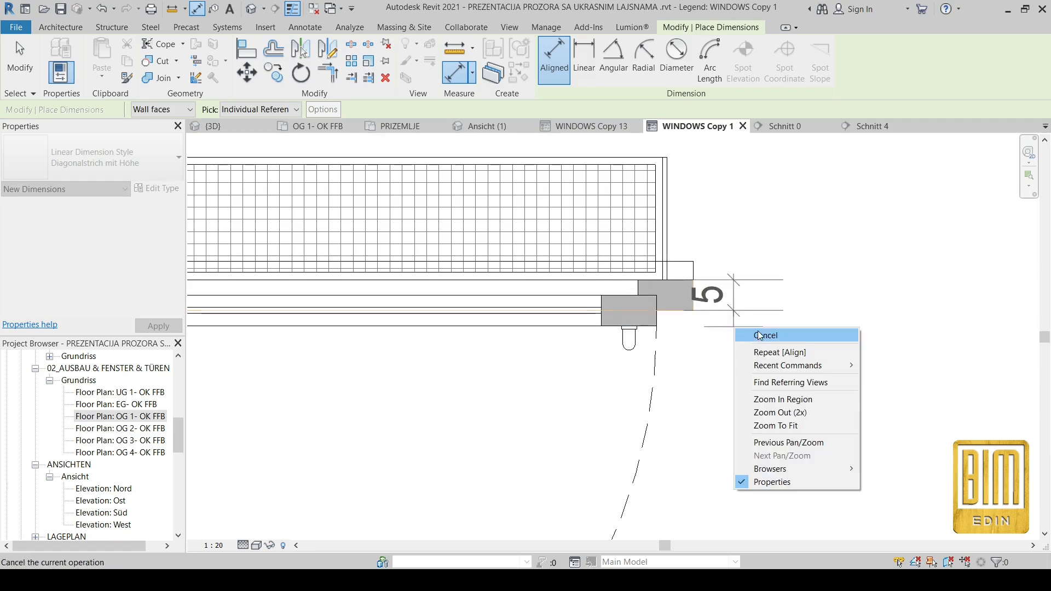
pyautogui.click(750, 336)
# - Dimension the thickness of the balcony door's sash profile in the legend's plan symbol
pyautogui.click(632, 294)
pyautogui.click(654, 326)
pyautogui.click(798, 322)
pyautogui.rightClick(798, 322)
pyautogui.click(810, 329)
pyautogui.scroll(-4, 602, 307)
pyautogui.scroll(-3, 564, 319)
pyautogui.press('Escape')
pyautogui.press('Escape')
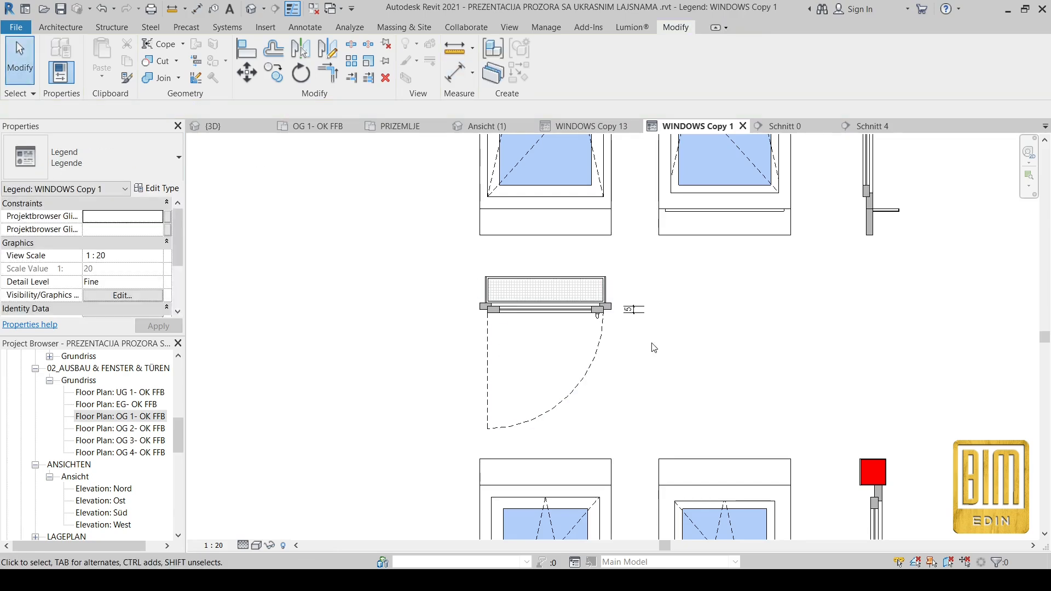
# - Delete the sash thickness dimension beside the balcony door's plan symbol
pyautogui.scroll(5, 640, 317)
pyautogui.click(635, 281)
pyautogui.press('Delete')
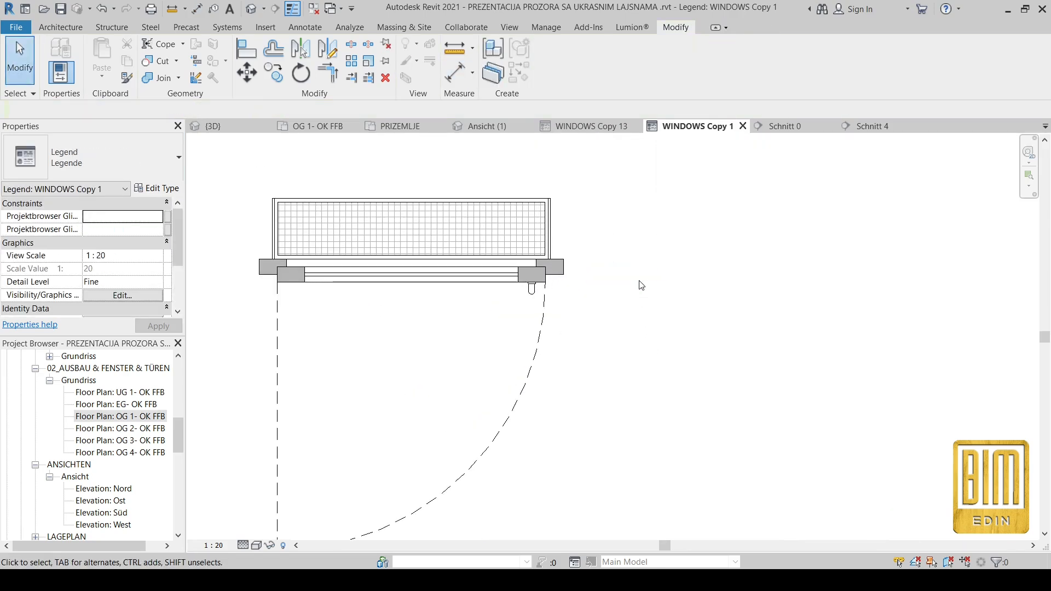
# - Compare the opening directions of the door and window types in the WINDOWS Copy 1 legend with the OG 1- OK FFB plan
pyautogui.scroll(-2, 630, 294)
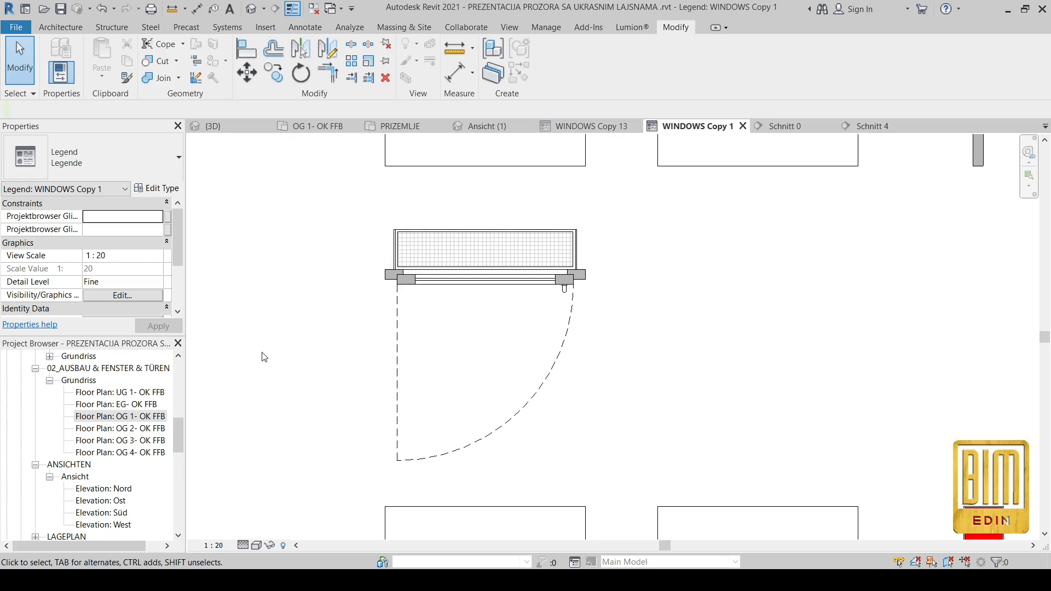
pyautogui.scroll(-5, 453, 430)
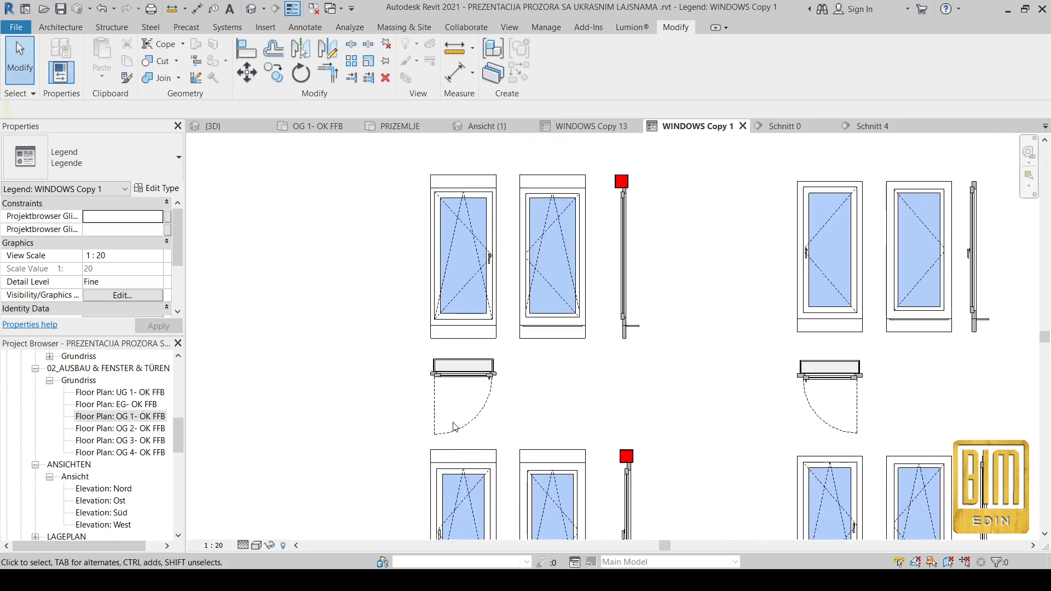
pyautogui.scroll(-3, 567, 227)
pyautogui.scroll(2, 696, 257)
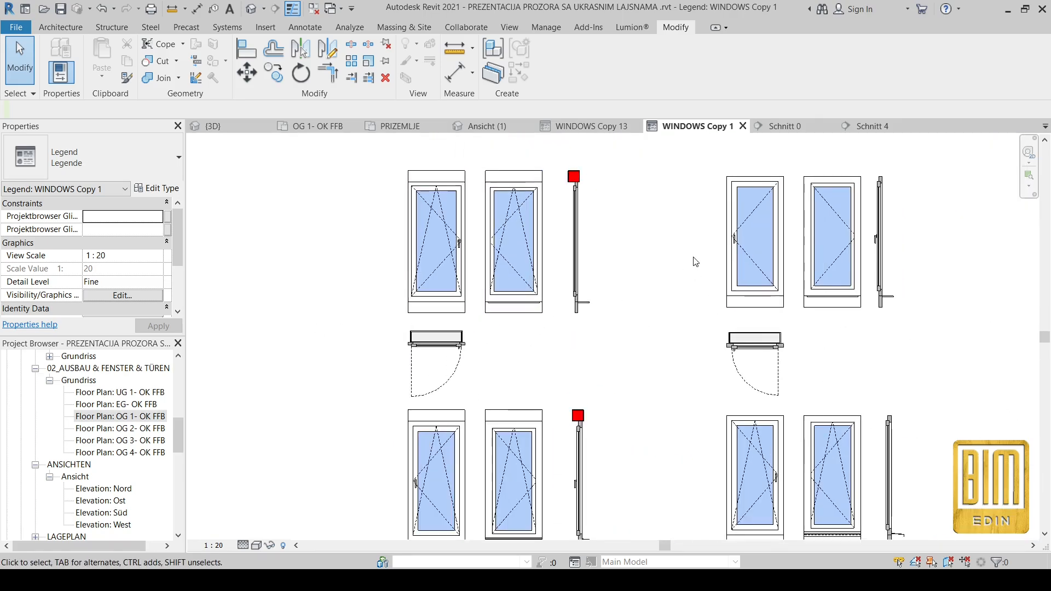
pyautogui.scroll(1, 408, 169)
pyautogui.scroll(1, 409, 167)
pyautogui.click(319, 126)
pyautogui.scroll(-6, 465, 297)
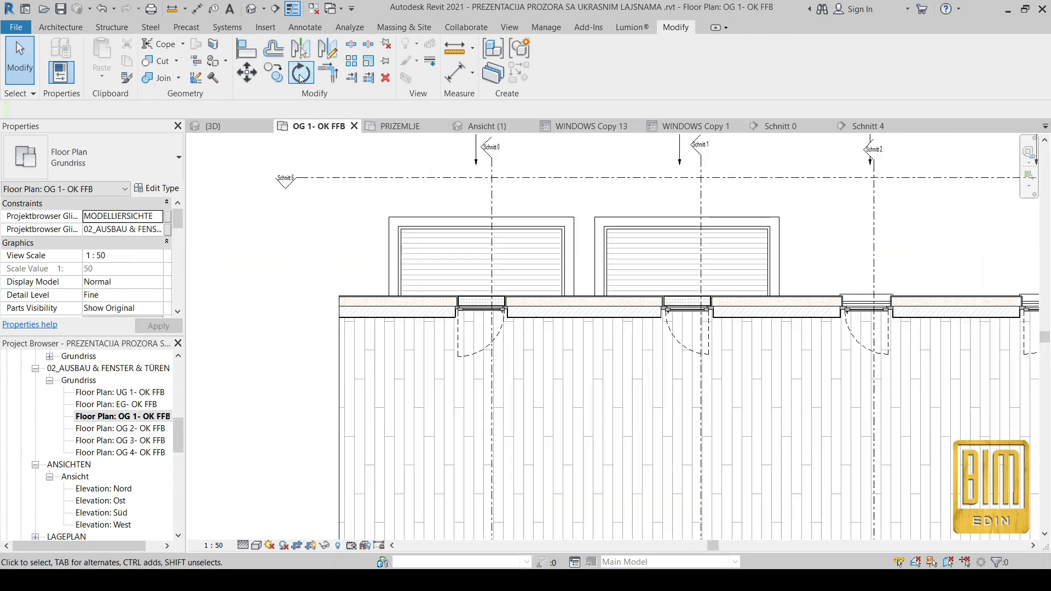
# - Open the 3D view and inspect the exterior wall with its windows, French balconies and balcony doors
pyautogui.click(255, 11)
pyautogui.scroll(-4, 581, 342)
pyautogui.keyDown('shift'); pyautogui.moveTo(418, 399); pyautogui.dragTo(488, 402, button='middle'); pyautogui.keyUp('shift')
pyautogui.scroll(-2, 405, 236)
pyautogui.keyDown('shift'); pyautogui.moveTo(736, 378); pyautogui.dragTo(699, 388, button='middle'); pyautogui.keyUp('shift')
pyautogui.scroll(1, 758, 401)
pyautogui.keyDown('shift'); pyautogui.moveTo(713, 343); pyautogui.dragTo(482, 382, button='middle'); pyautogui.keyUp('shift')
pyautogui.scroll(-2, 482, 382)
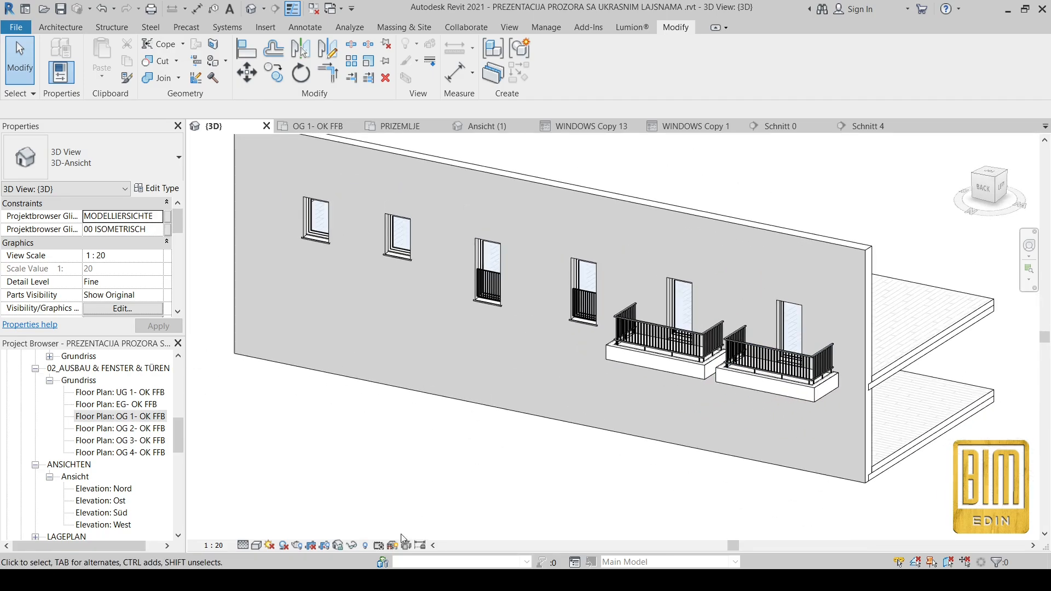